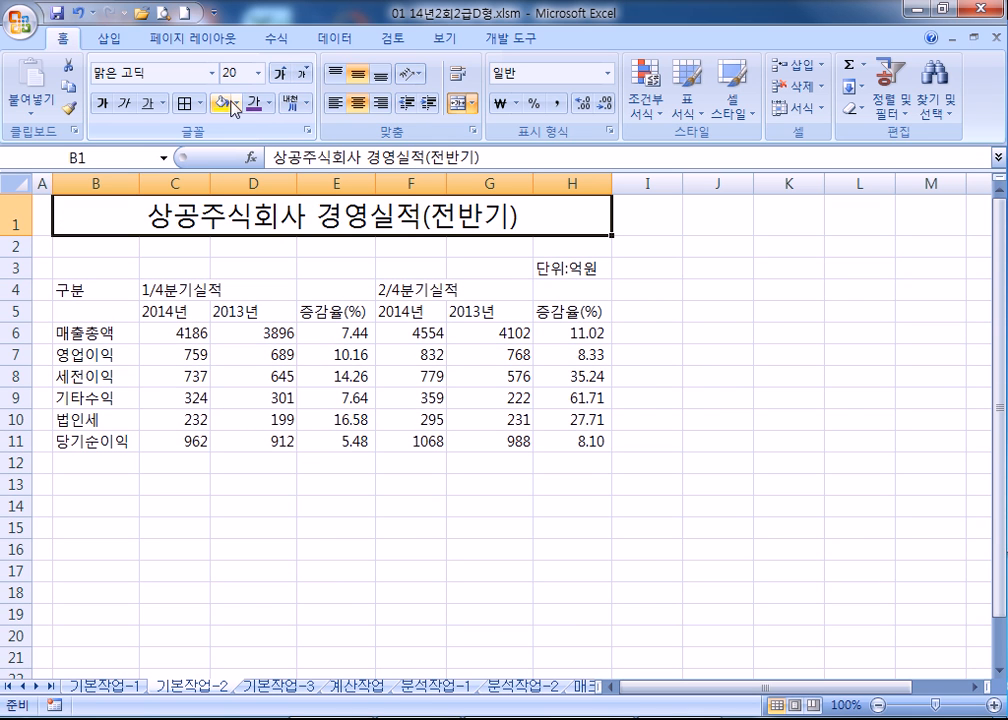
Step: Set the font colour of the merged title in B1:H1 to the standard purple
click(265, 104)
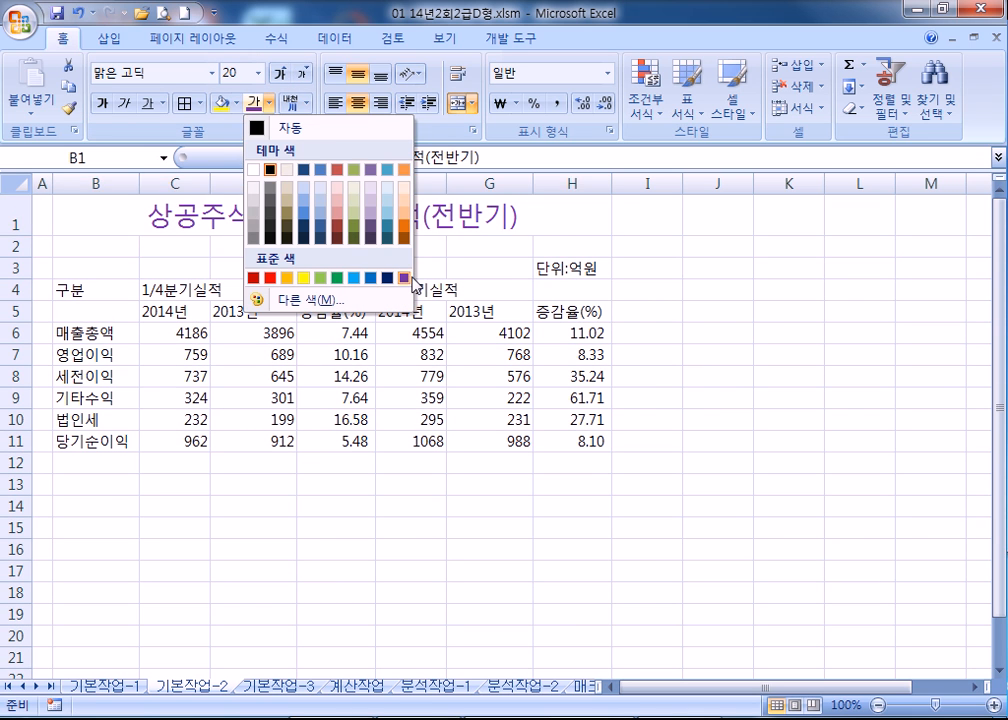
click(404, 277)
Step: Merge and centre B4:B5, C4:E4 and F4:H4, and make these header cells bold
drag(70, 290, 67, 317)
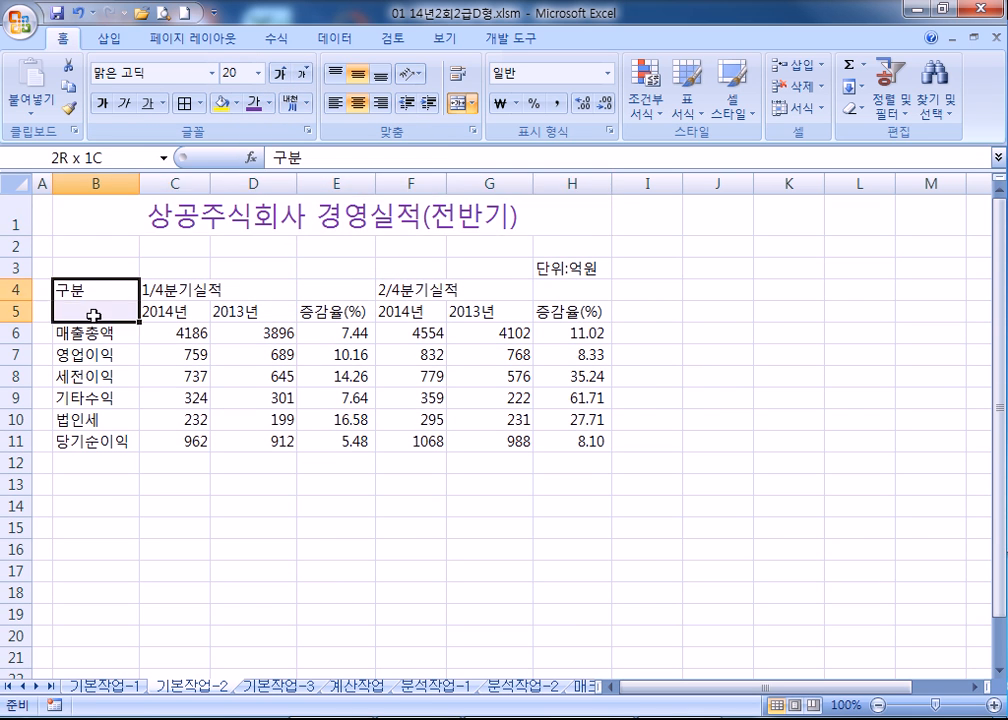
ctrl+drag(175, 292, 304, 294)
drag(378, 290, 574, 295)
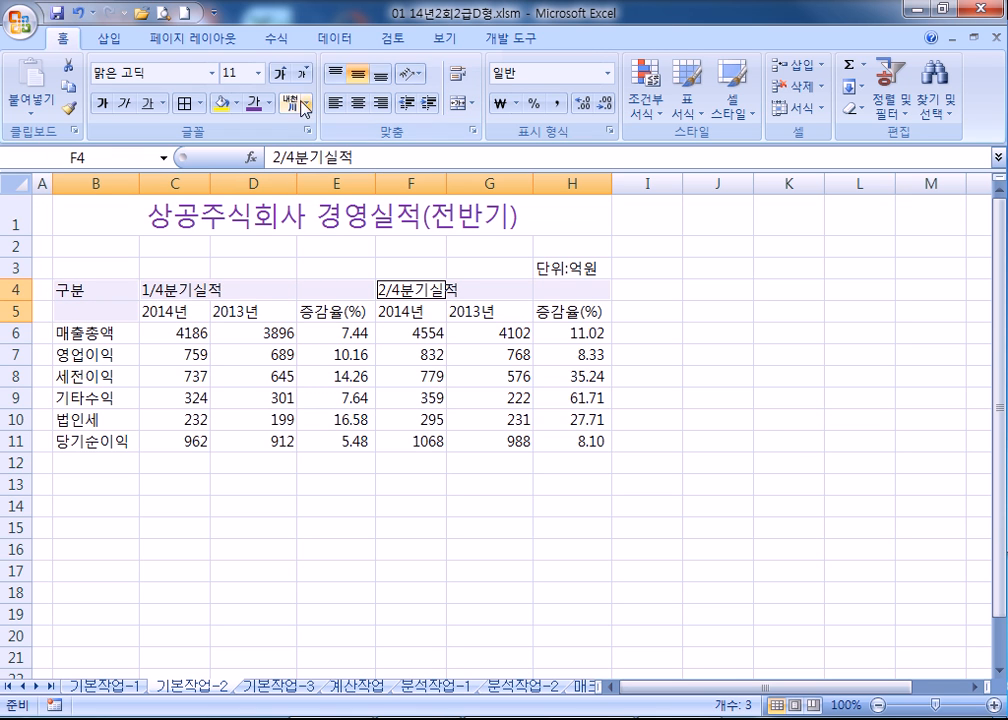
click(461, 103)
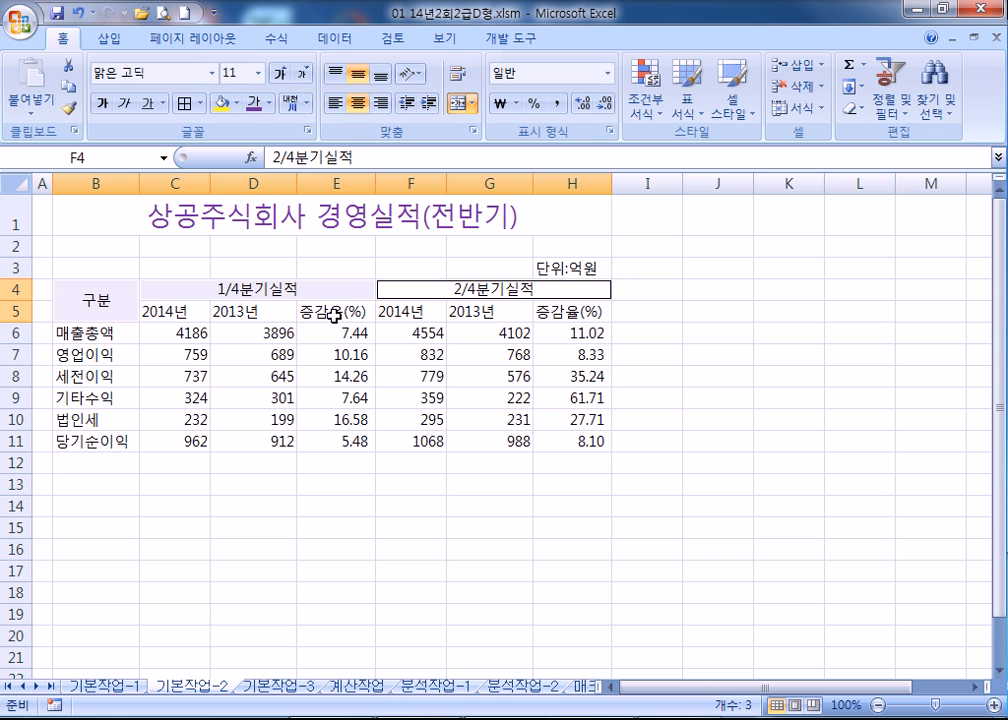
click(102, 103)
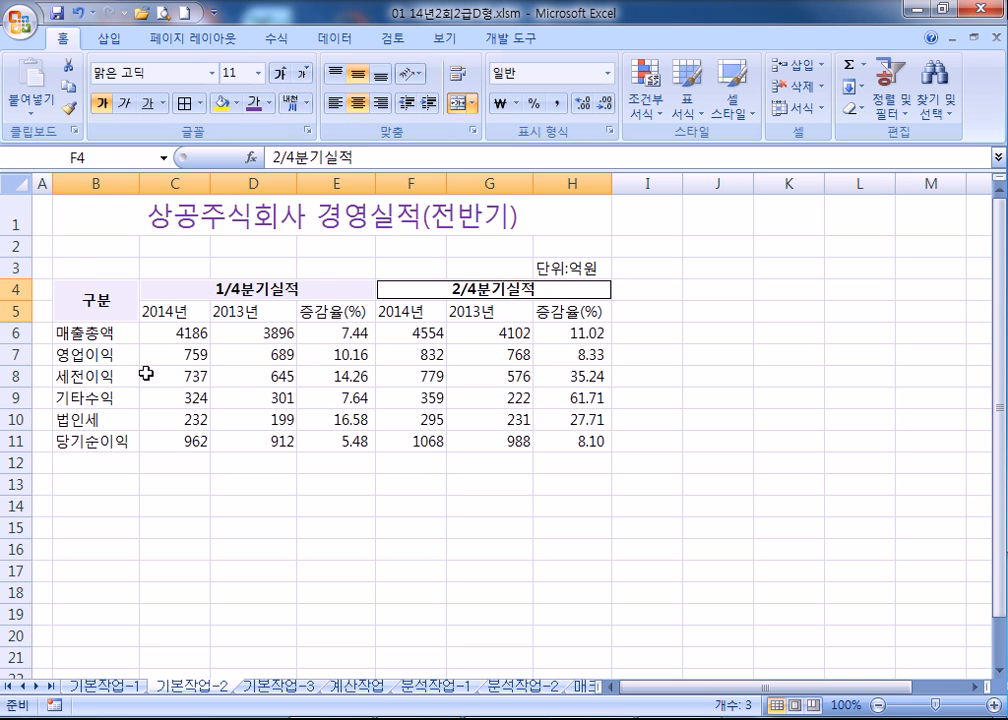
Step: Apply the custom number format #,##0억원 to the amounts in C6:D11 and F6:G11
drag(175, 333, 257, 437)
ctrl+drag(418, 332, 500, 443)
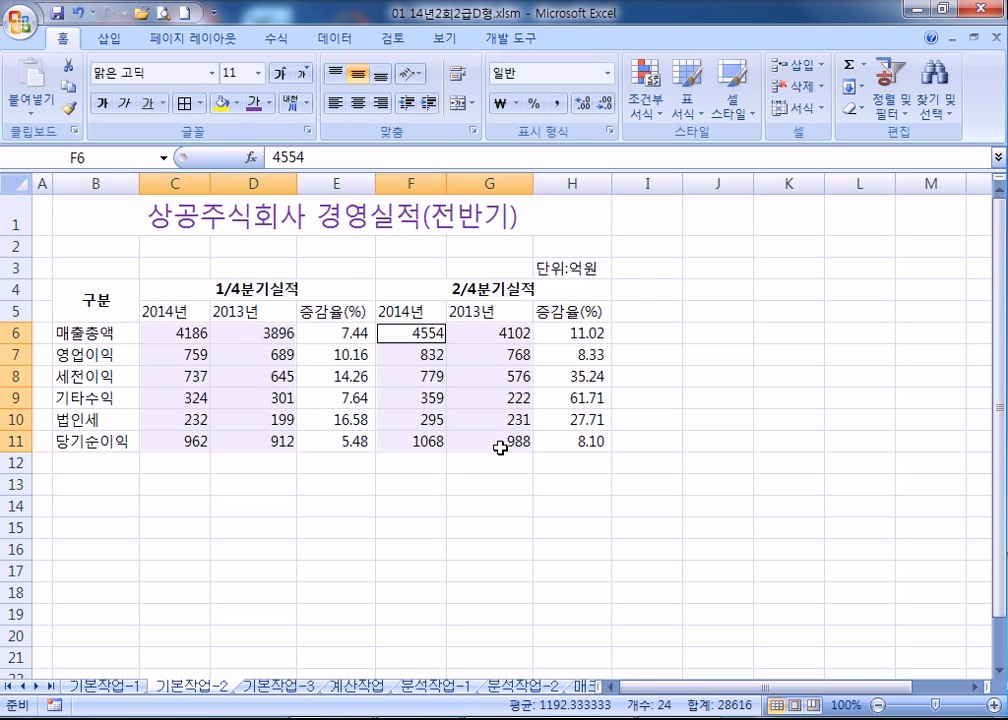
key(ctrl+1)
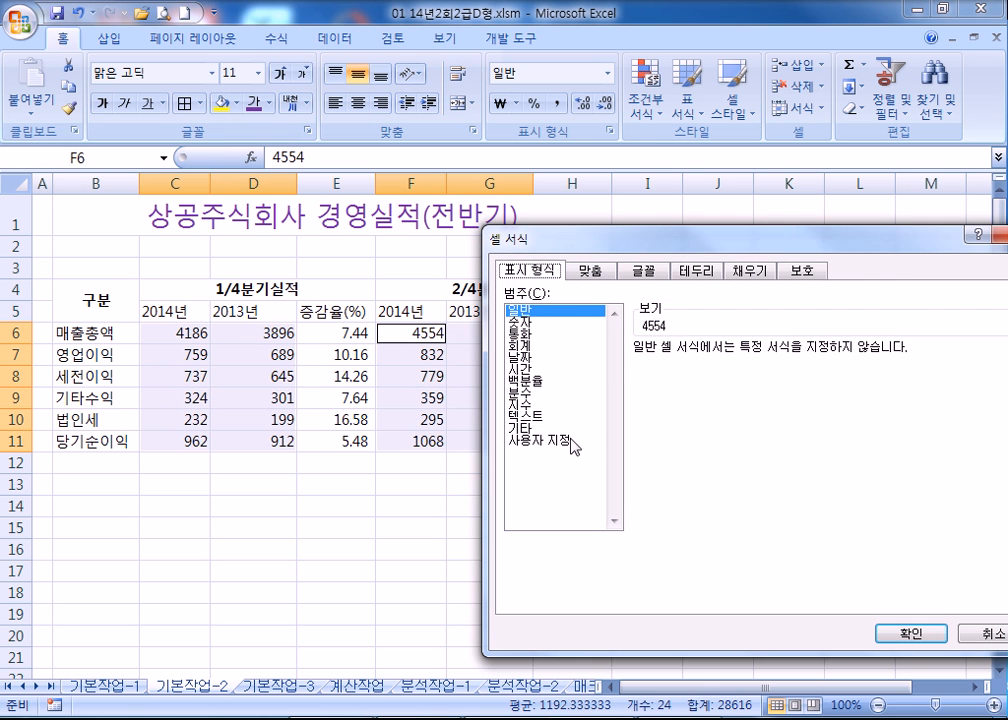
click(572, 441)
click(649, 416)
click(693, 363)
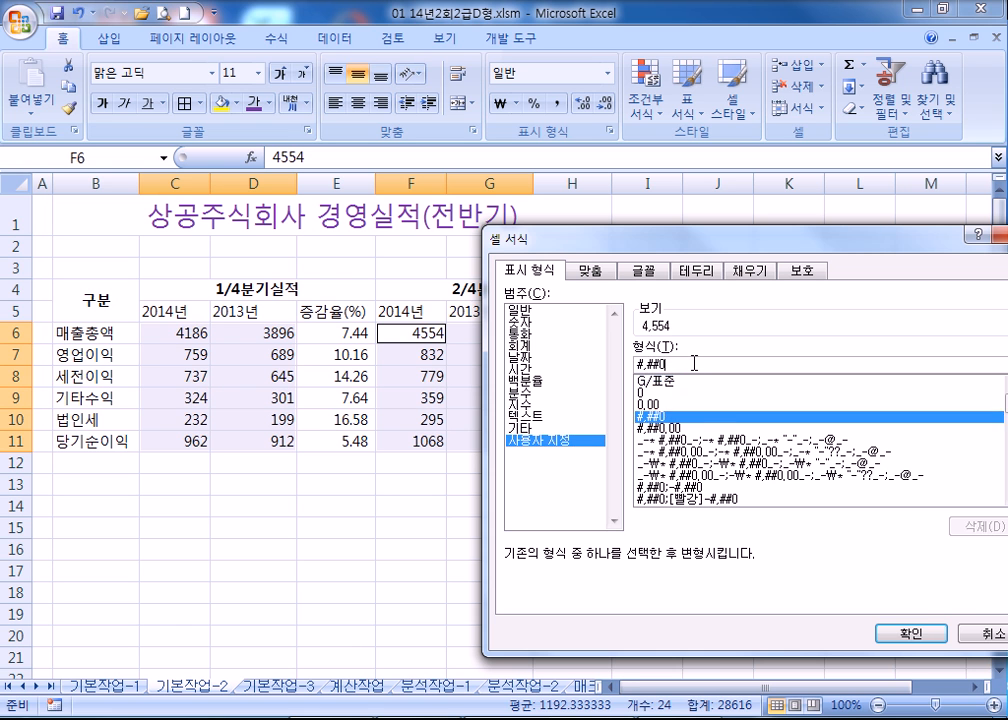
text(억원)
key(Return)
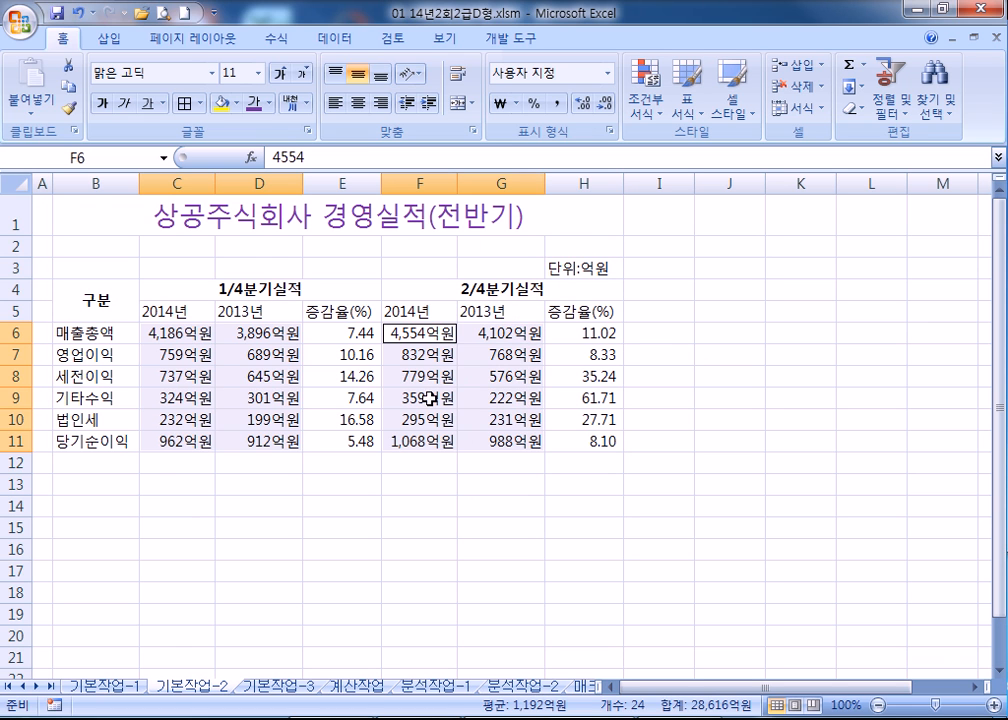
Step: Convert the label 당기순이익 in B11 to the Hanja 當期純利益
double_click(130, 443)
key(Hangul_Hanja)
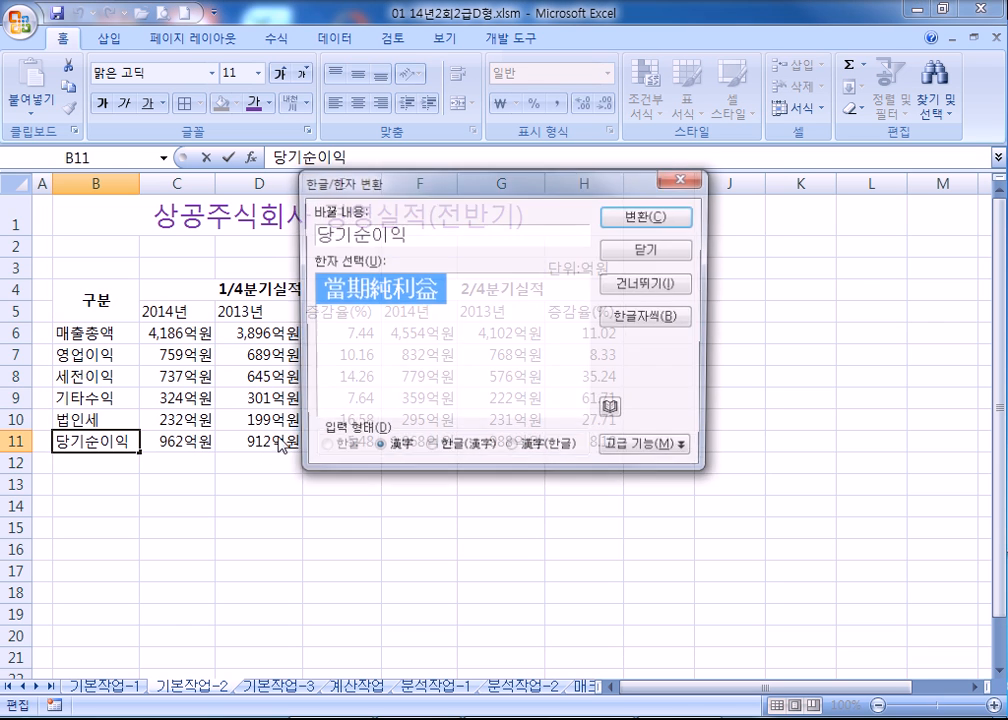
click(639, 214)
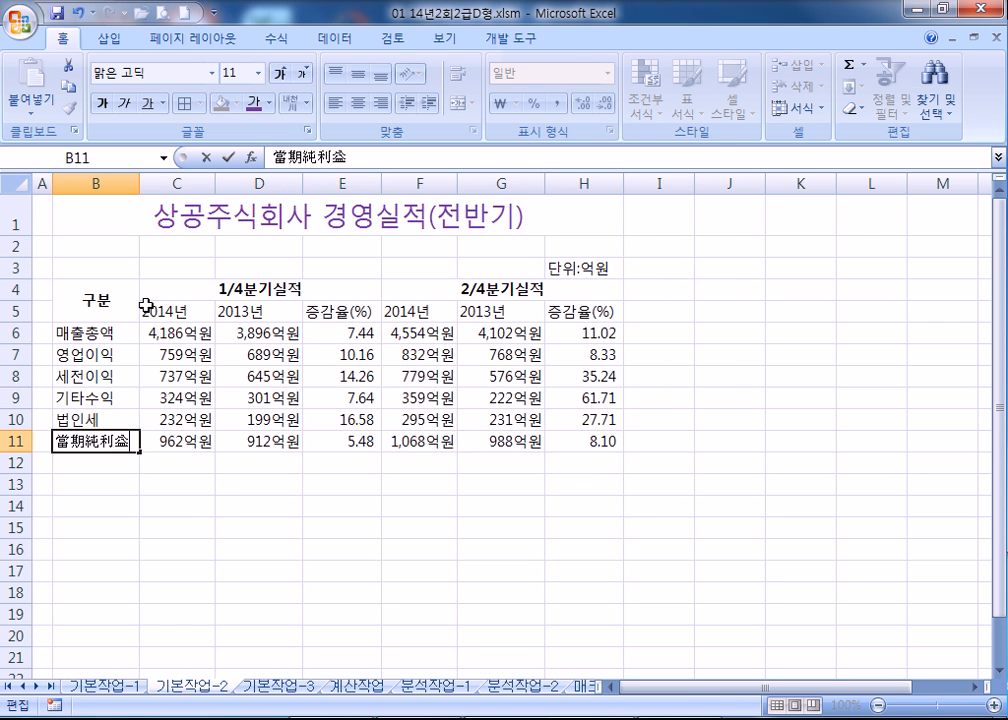
Step: Apply all borders to the table range B4:H11
drag(82, 293, 590, 442)
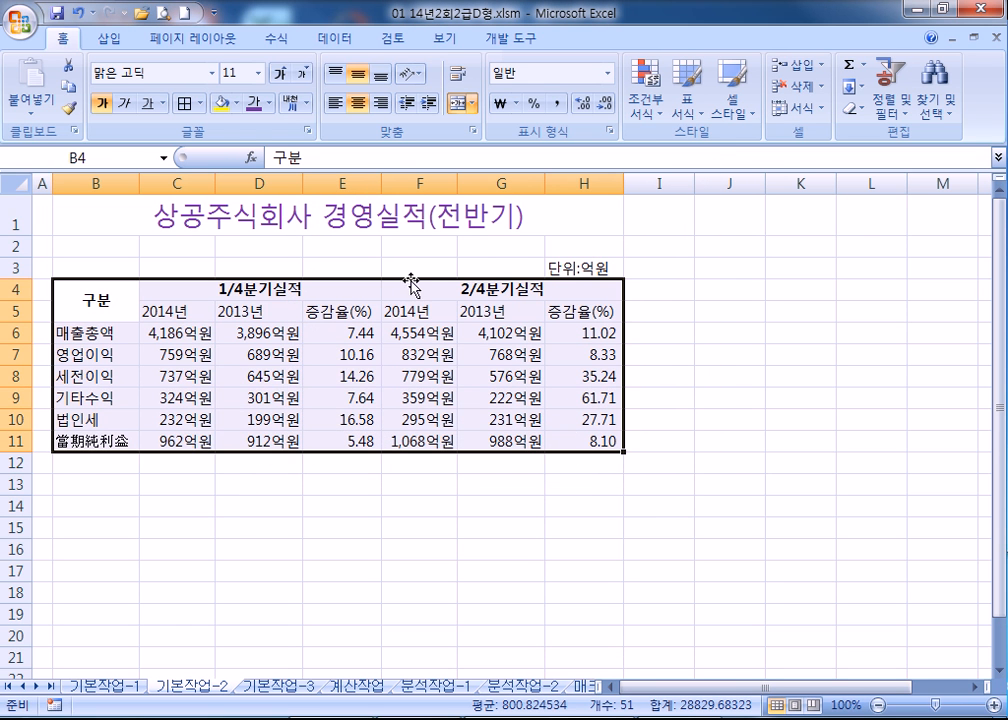
click(201, 103)
click(250, 267)
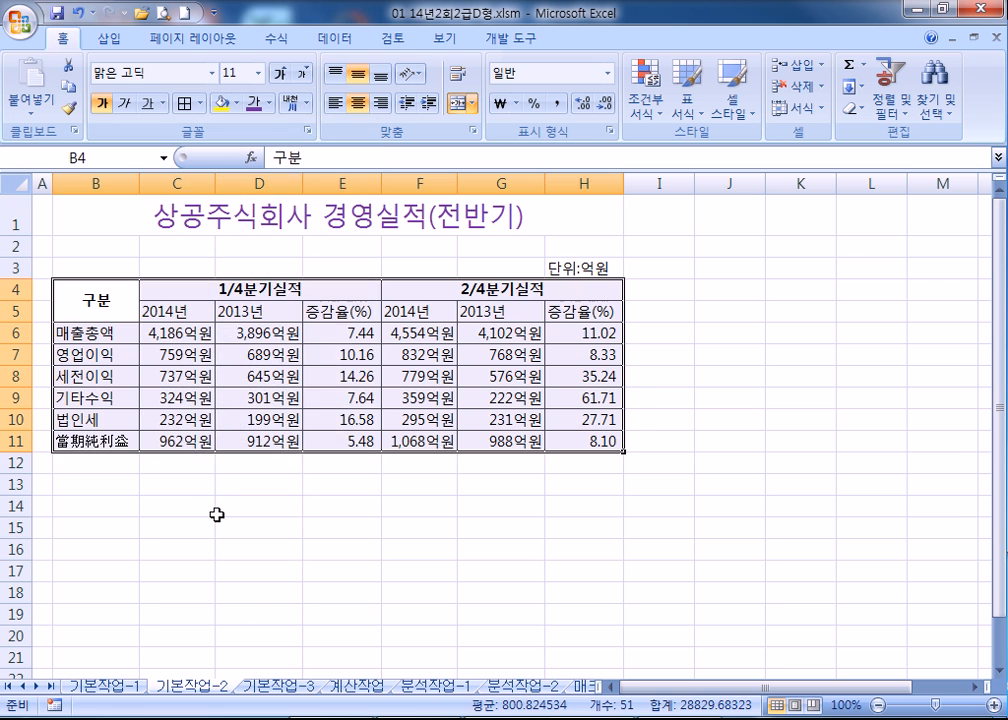
click(217, 515)
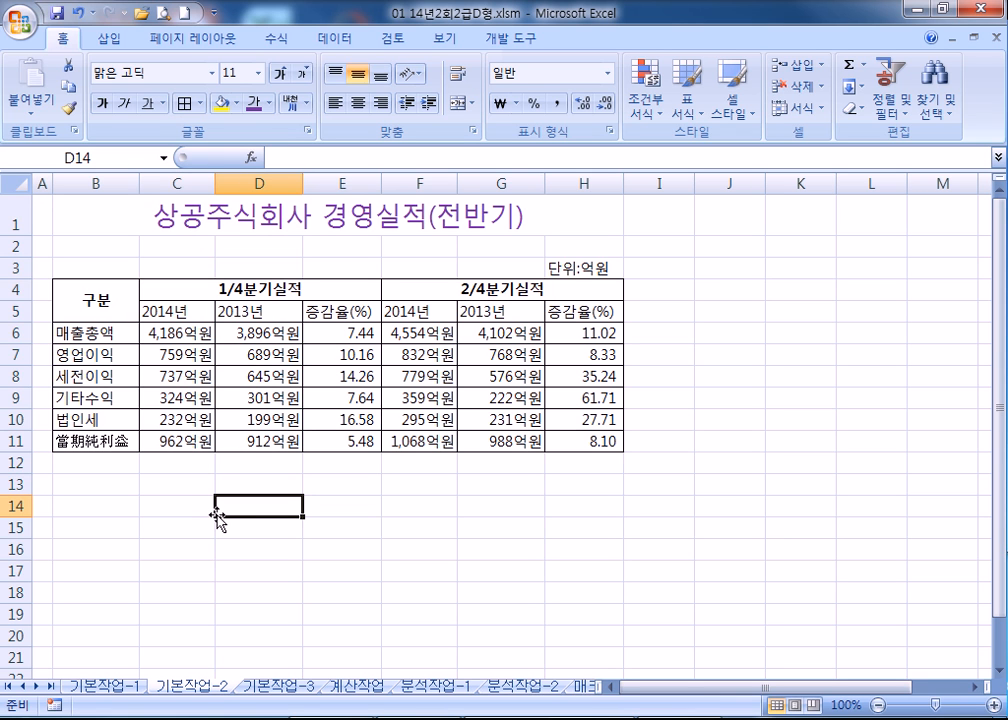
click(38, 211)
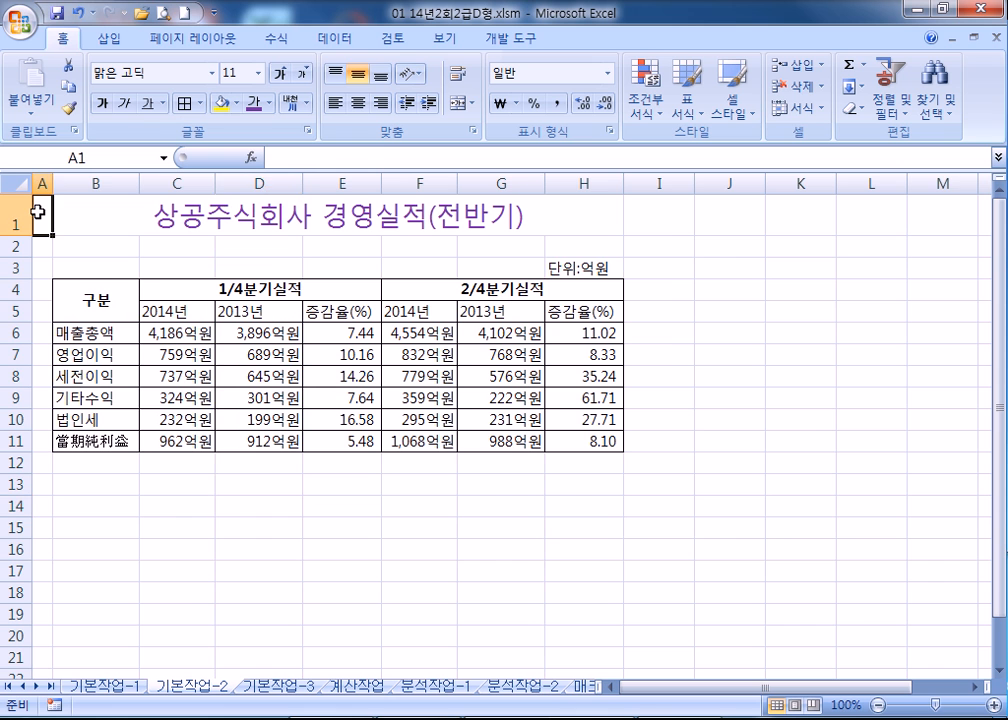
key(ctrl+Page_Down)
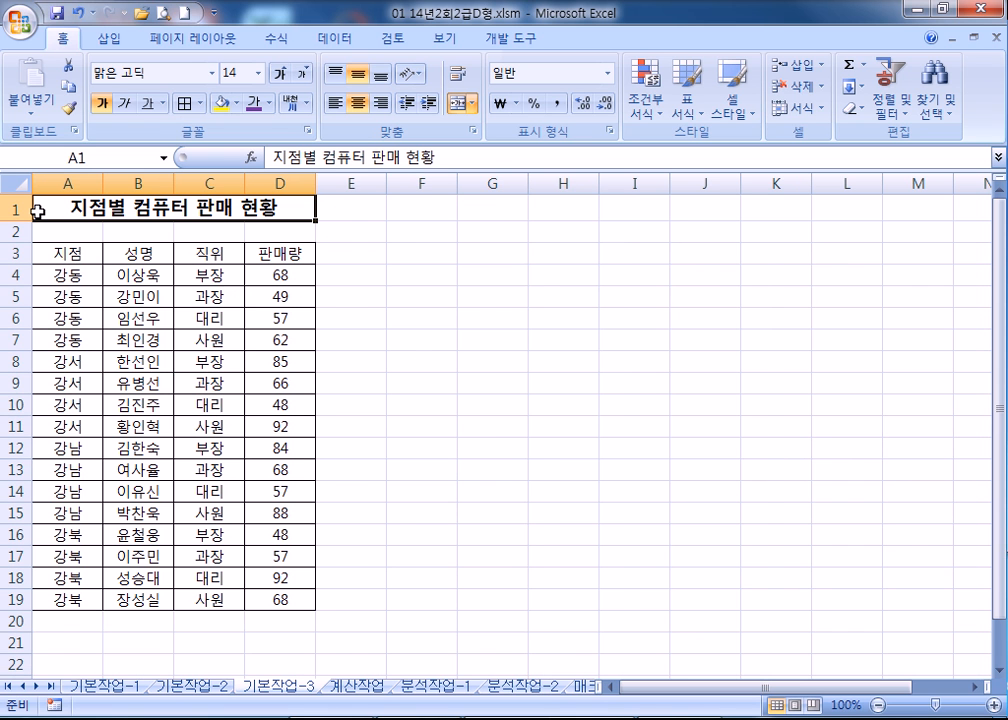
key(ctrl+Page_Up)
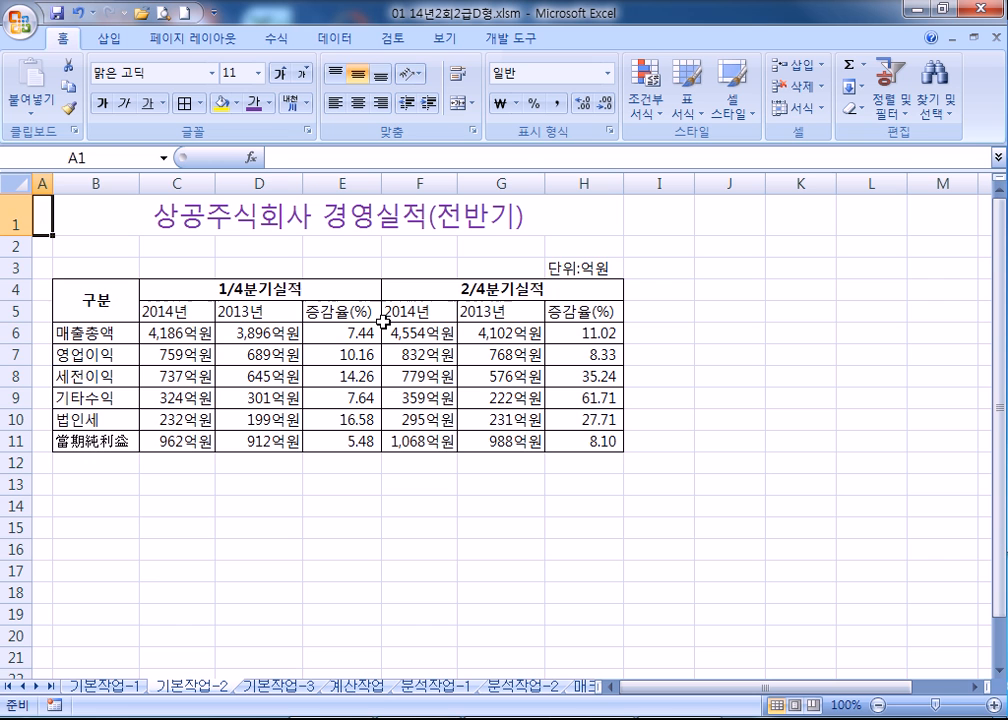
Step: Open the cell format settings for C6:D11 and F6:G11 to examine their custom number format code
drag(196, 331, 262, 441)
ctrl+drag(403, 329, 510, 447)
key(ctrl+1)
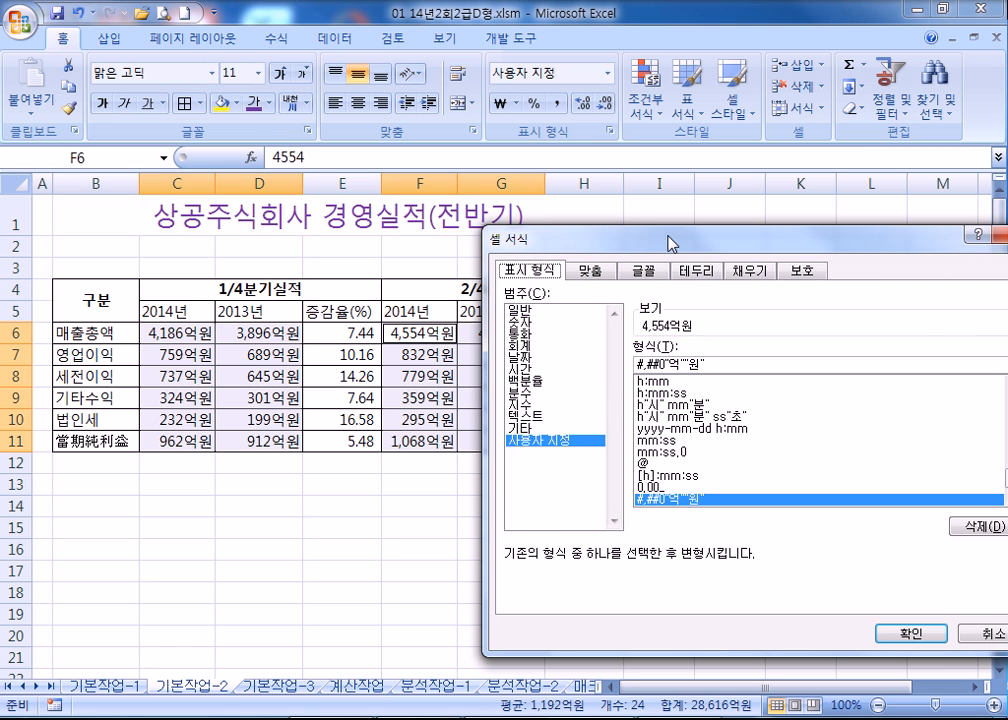
drag(667, 238, 569, 166)
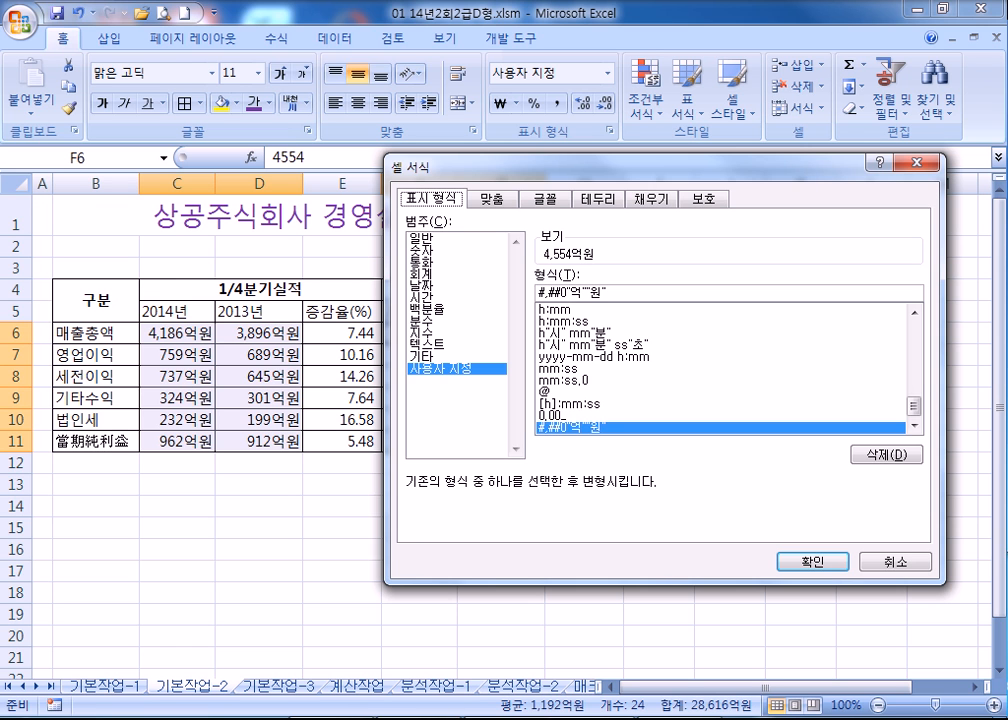
Step: Switch to Notepad and replace the existing note text with the format code #,##0억원
click(396, 717)
key(shift+Up)
key(shift+Up)
key(shift+Up)
key(shift+Up)
key(shift+Up)
key(shift+Up)
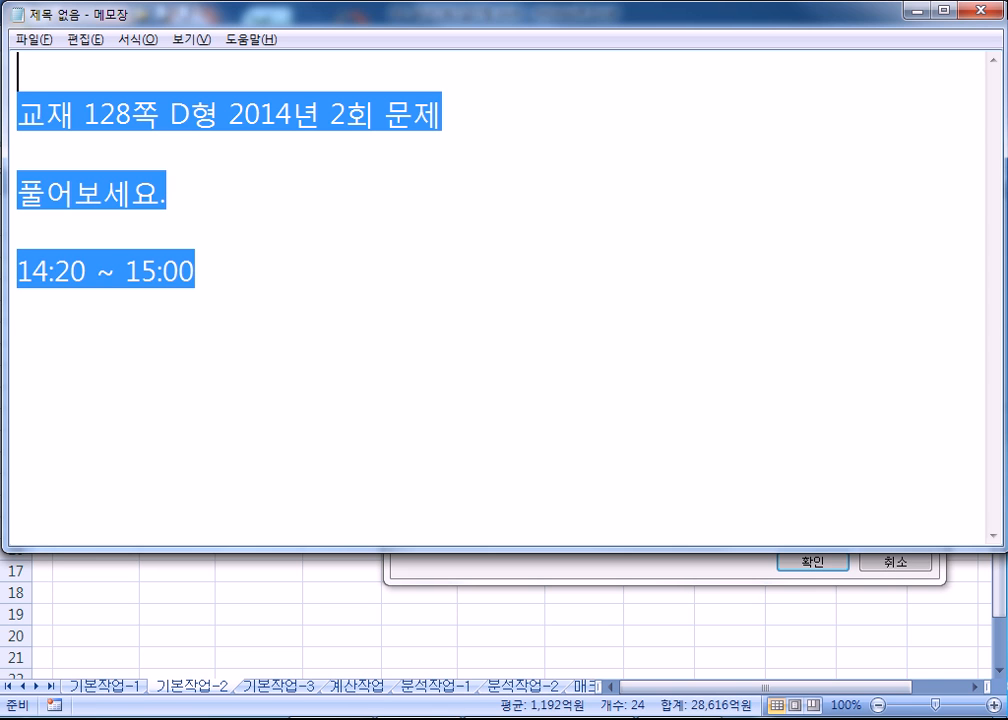
text(#,##)
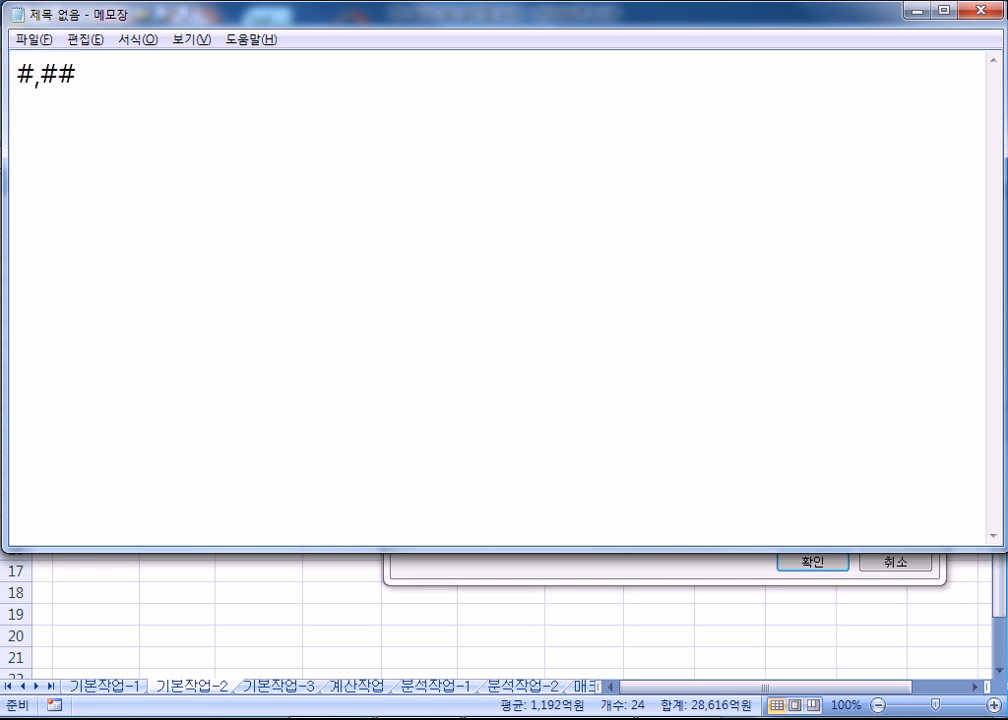
text(0억원)
Step: Add the alternative format code #,###억원 on a second line of the note
key(Return)
text(#,##)
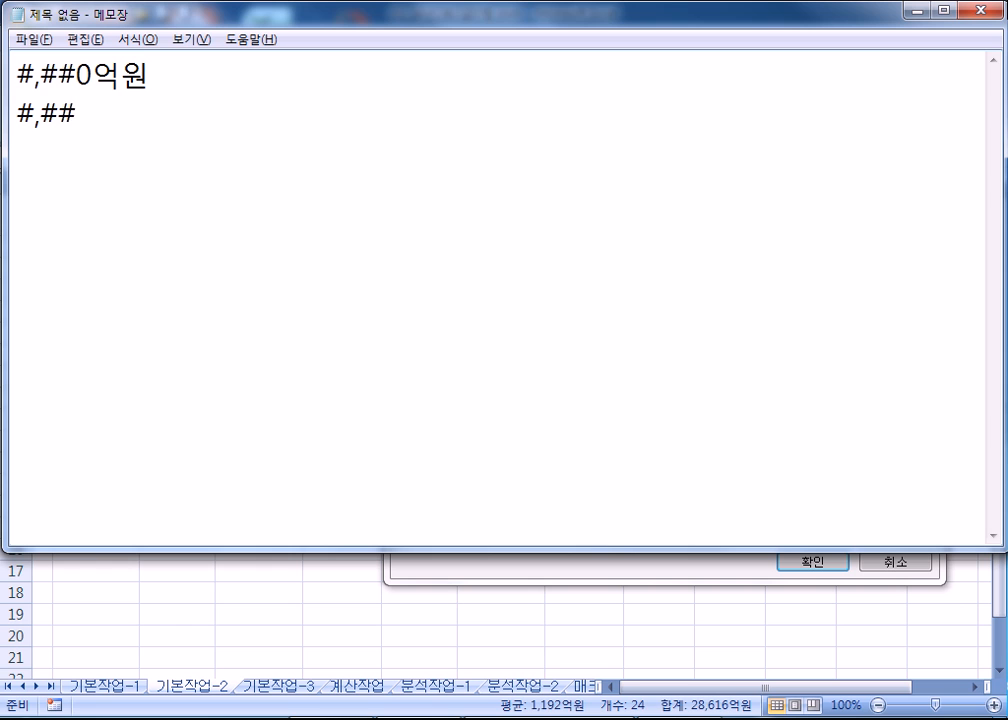
text(#DJR)
key(BackSpace)
key(BackSpace)
key(BackSpace)
key(Hangul)
text(억원)
Step: Write the sample result 0억원 after the format code on the first line
key(Up)
text(0)
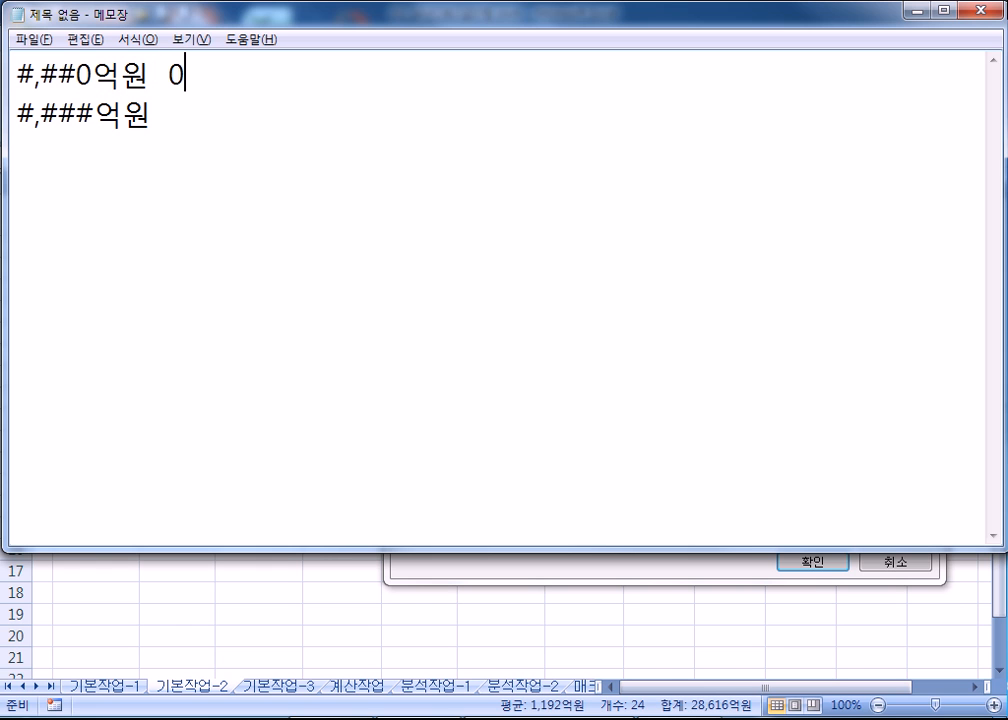
text(억원)
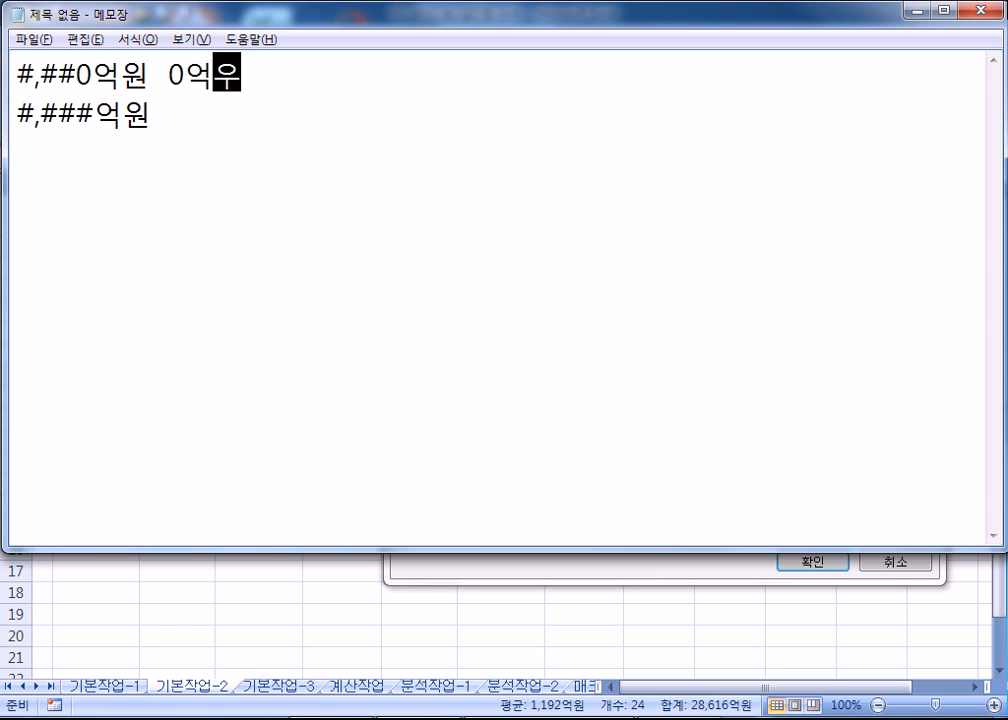
Step: Compare the two noted format codes, highlighting the last # on the second line and #,##0 on the first
key(Down)
key(Left)
key(Left)
key(Left)
key(shift+Right)
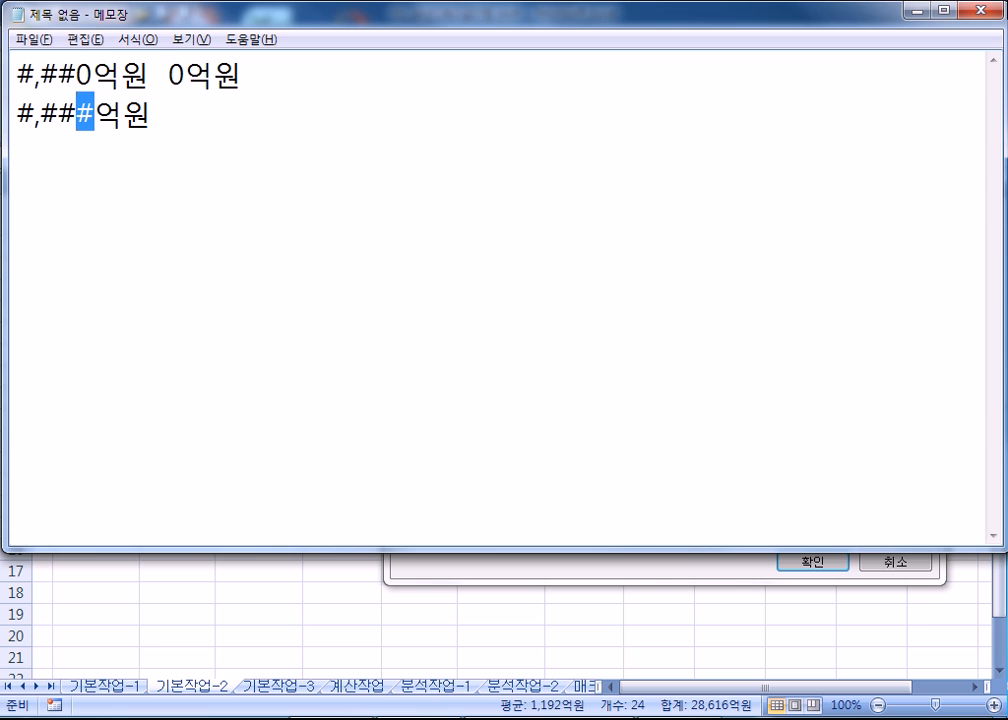
key(End)
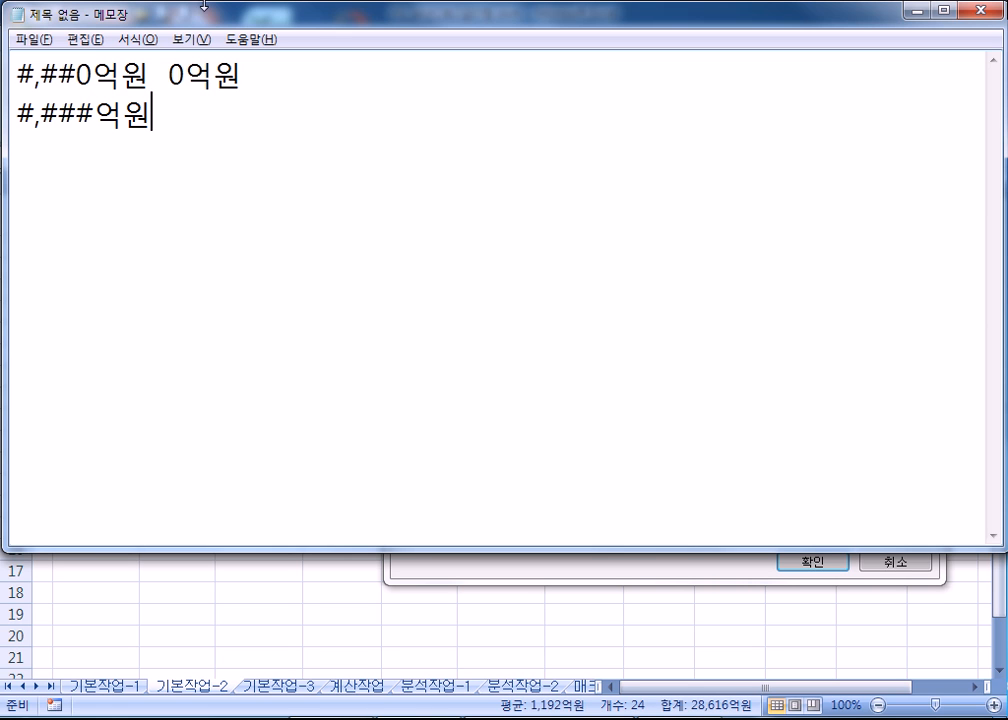
drag(93, 73, 17, 72)
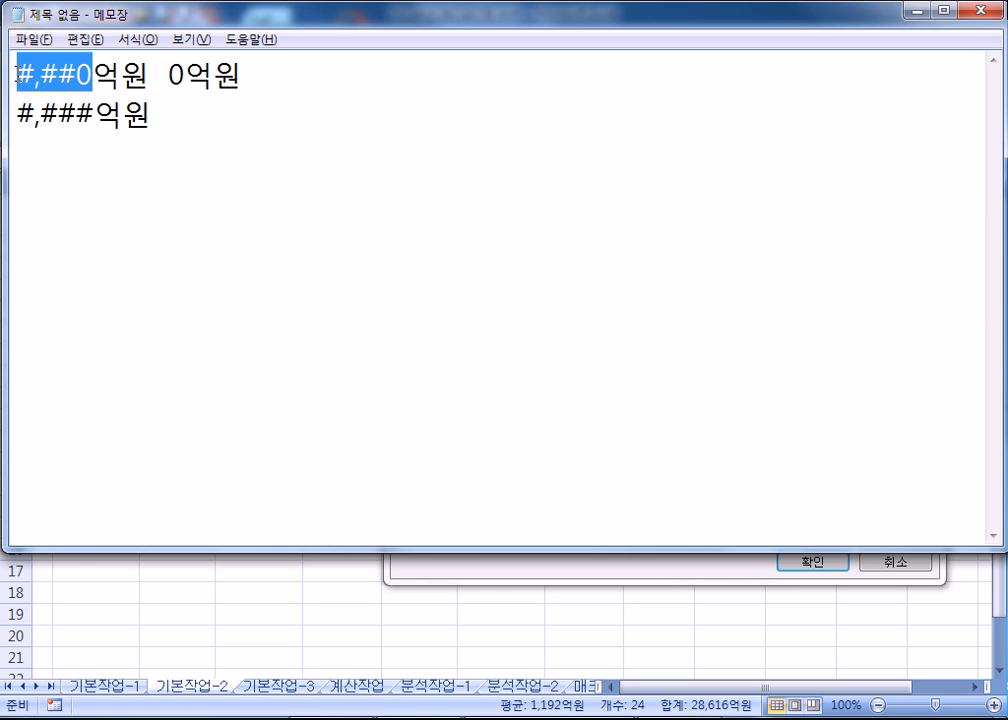
Step: Switch back to Excel and close the cell format dialog, keeping the custom format
key(alt+Tab)
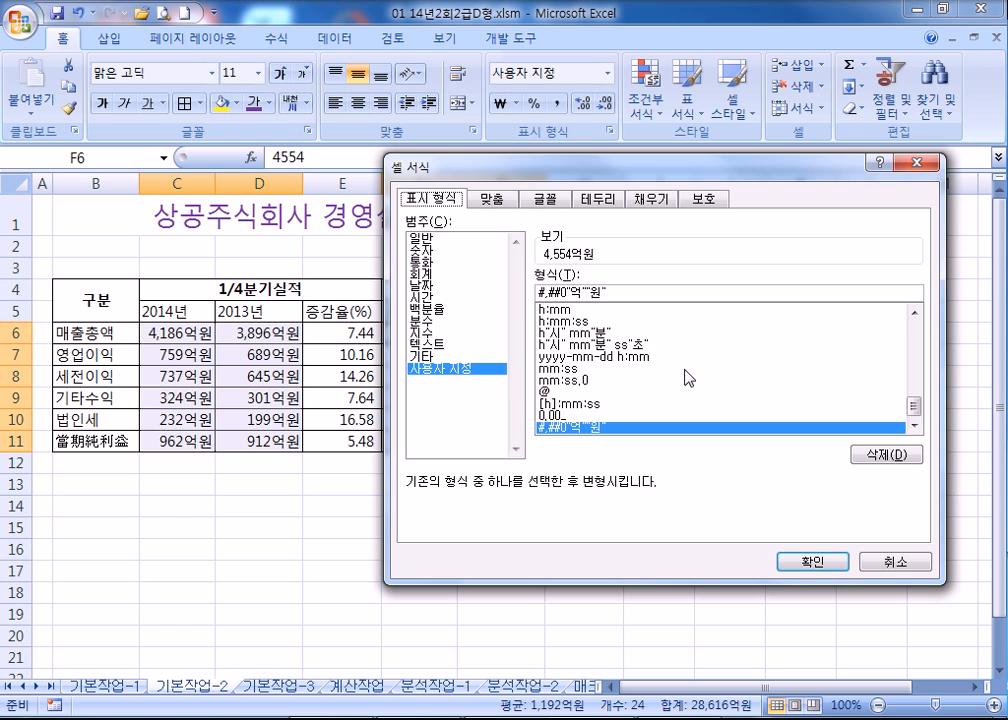
key(Return)
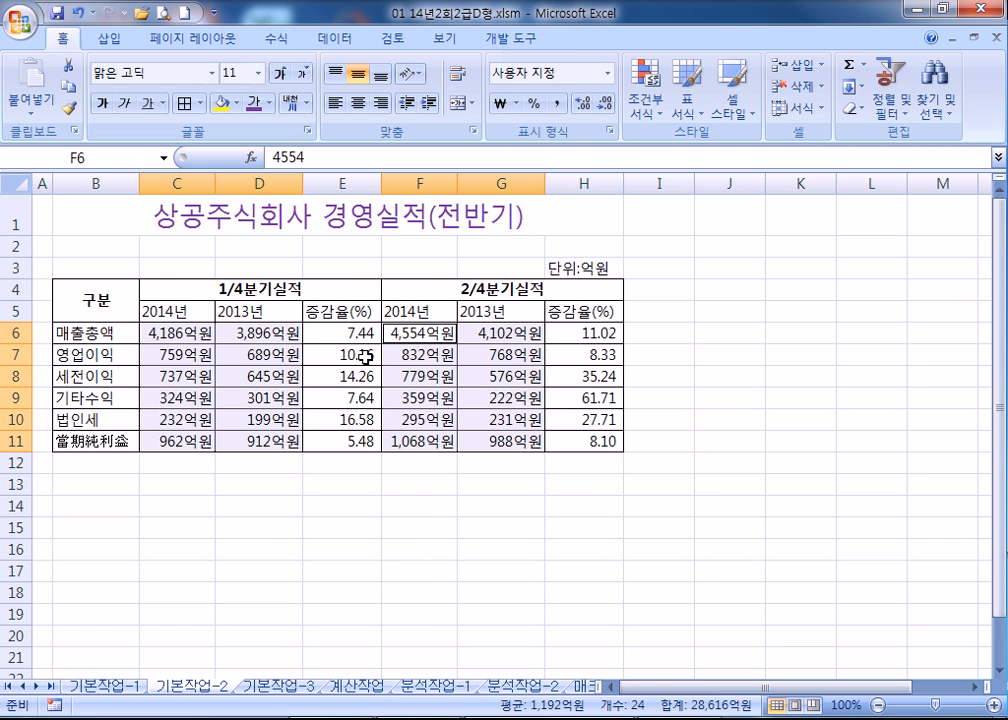
Step: On the 기본작업-3 sheet, enter the criteria heading 직위 in A21 and the value 과장 in A22
click(285, 686)
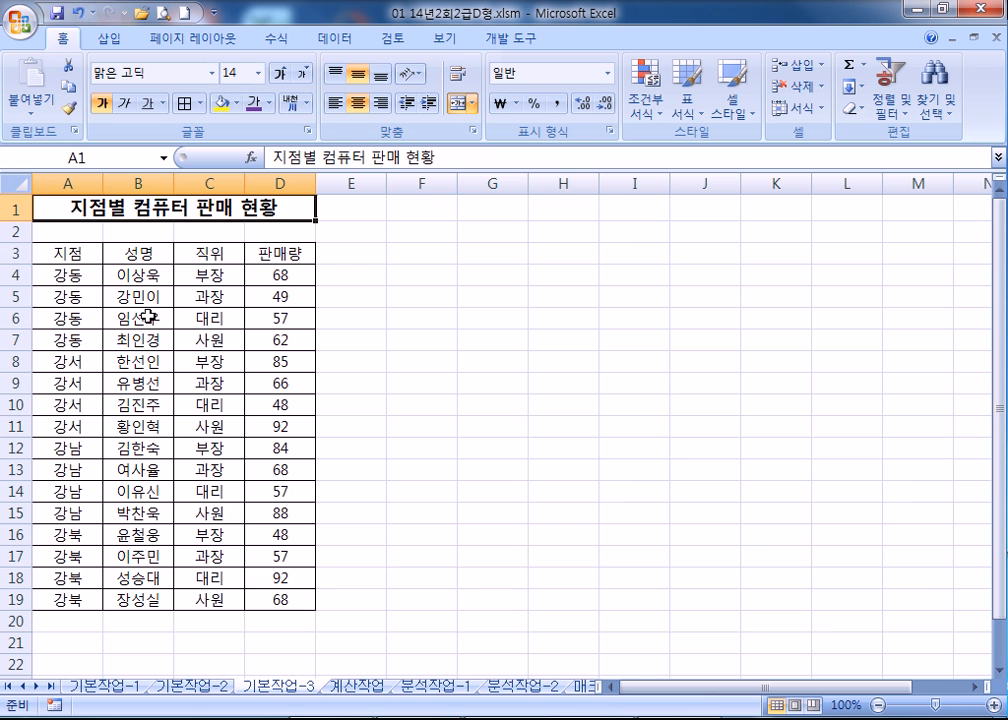
scroll(120, 500, down, 3)
click(67, 443)
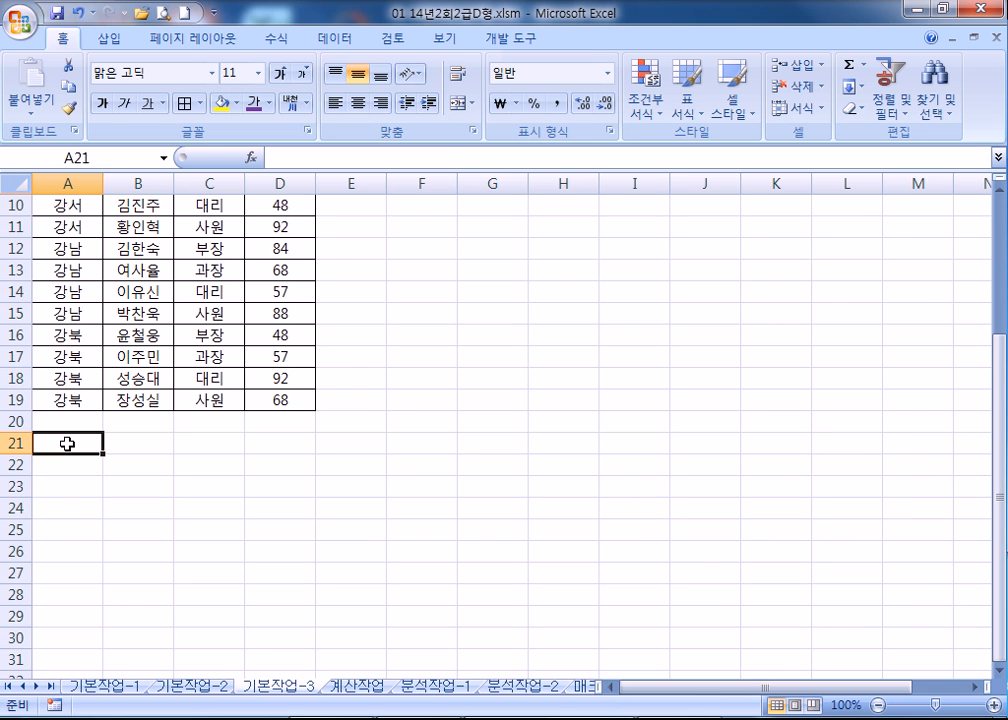
text(직위)
key(Return)
text(곽)
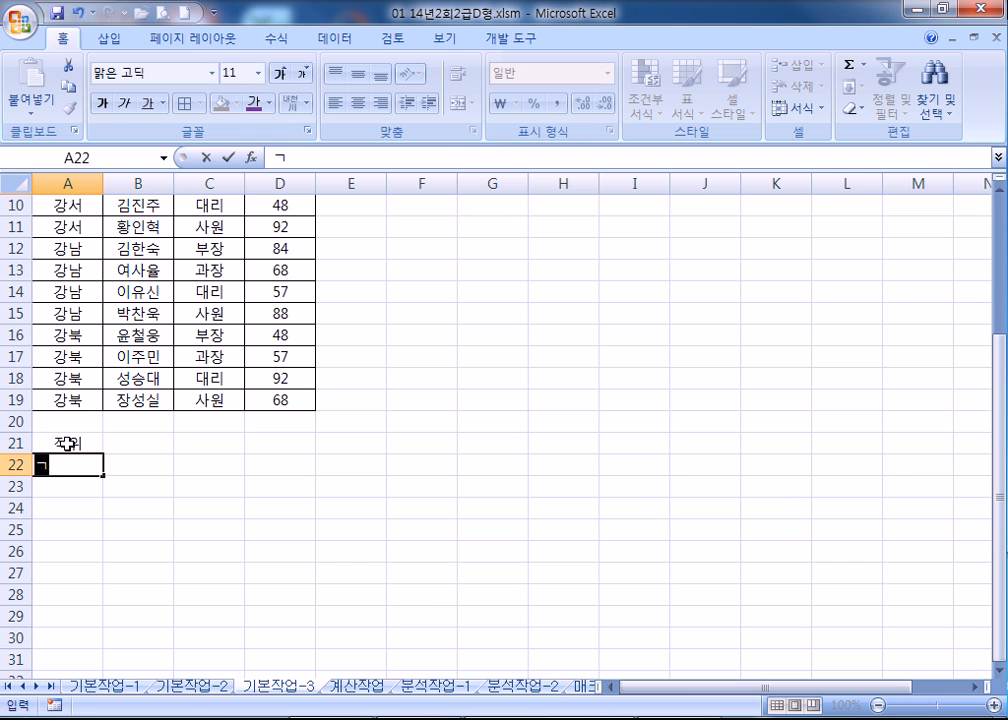
text(장)
key(Tab)
Step: Enter the criteria heading 지점 in B21 and 강동 in B23, and select the criteria range A21:B23
key(Up)
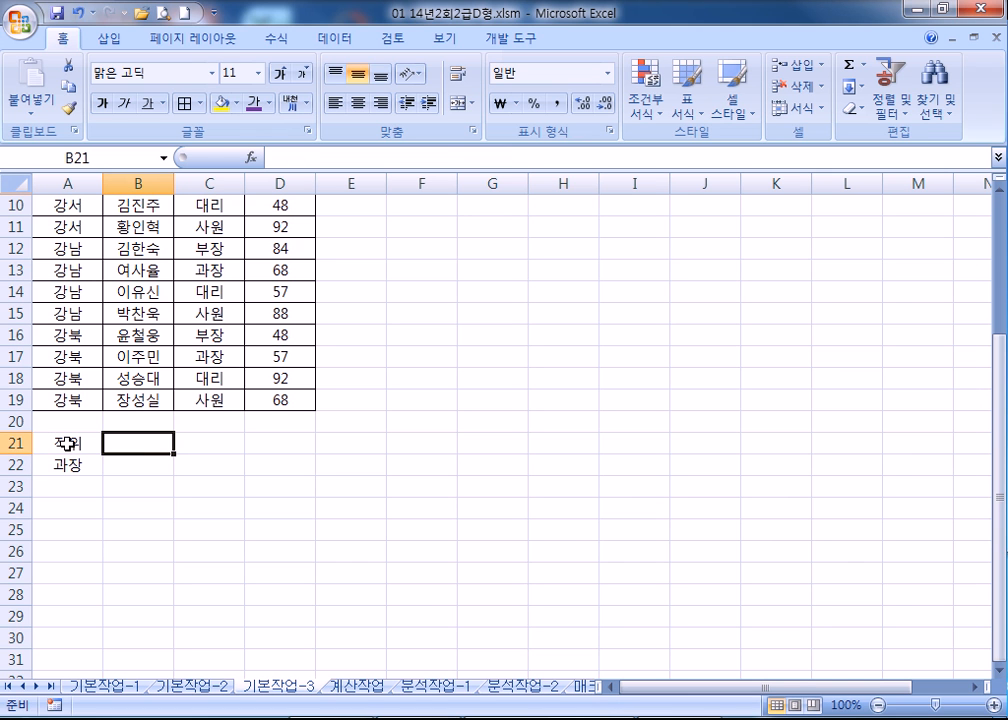
text(지점)
key(Return)
key(Return)
text(ㄱ강동)
key(Return)
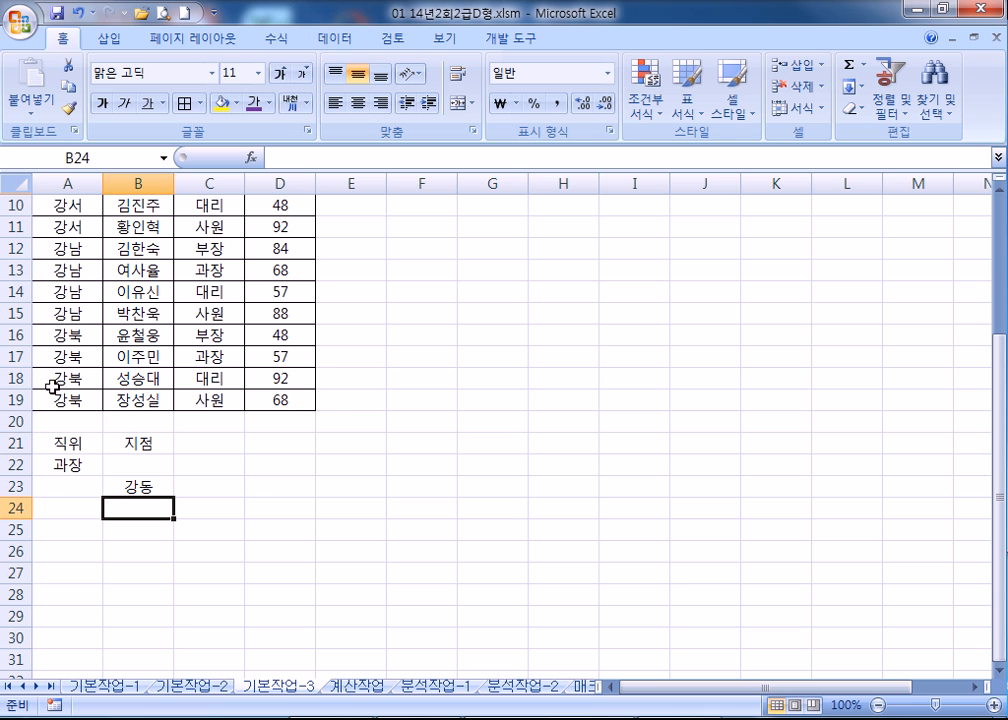
drag(80, 448, 138, 484)
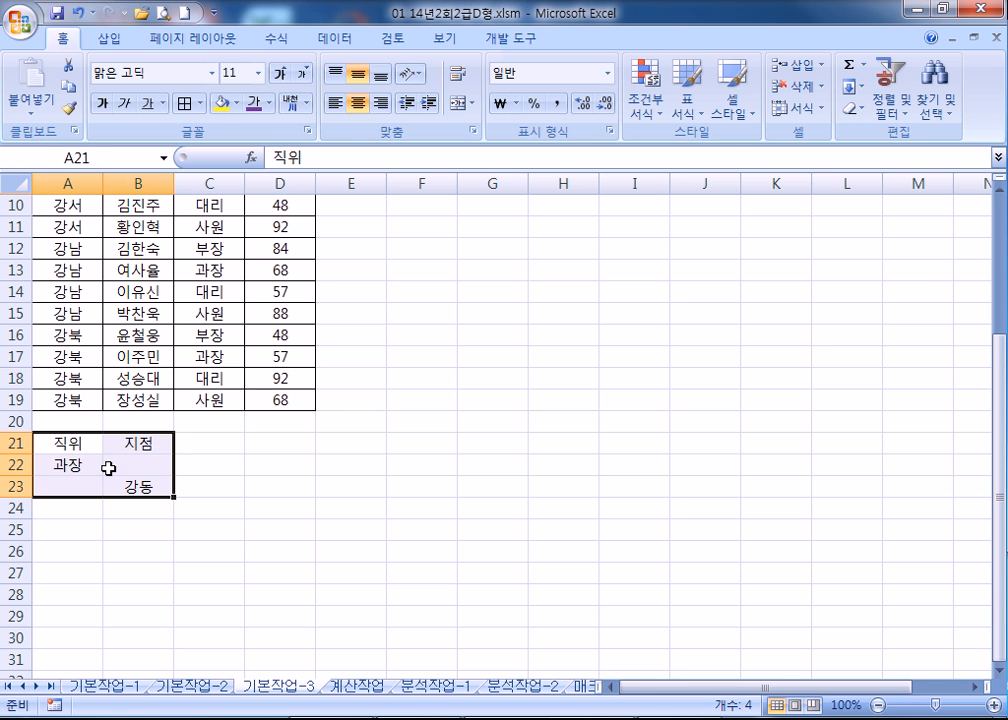
Step: Run an advanced filter on A3:D19 with the criteria range A21:B23, copying the results to A25
click(90, 336)
click(186, 312)
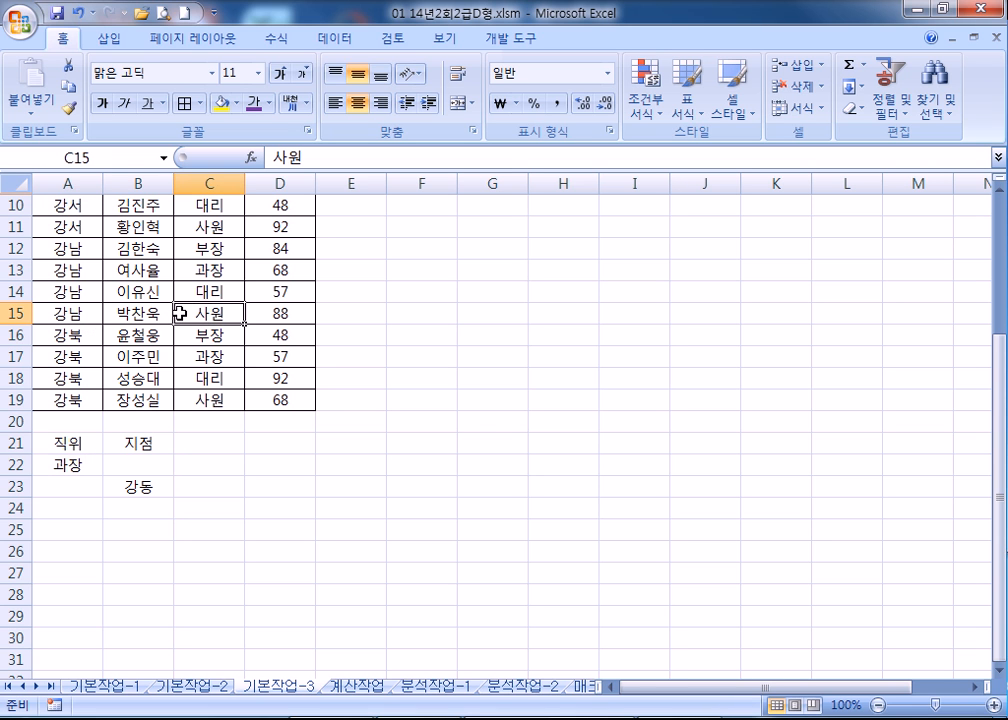
click(335, 38)
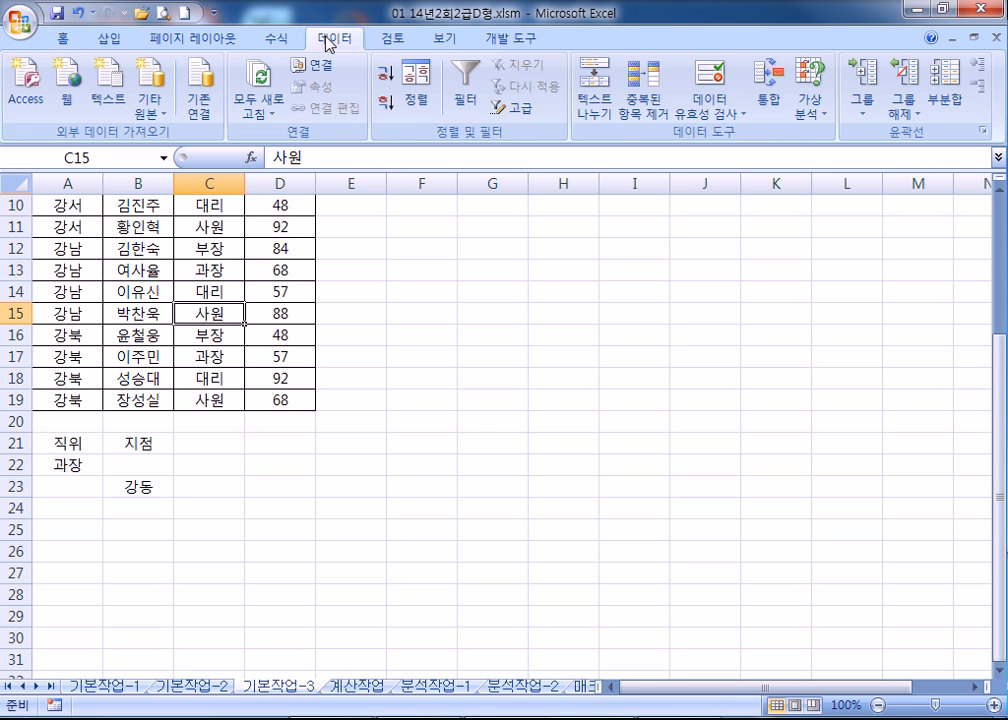
click(516, 108)
click(590, 335)
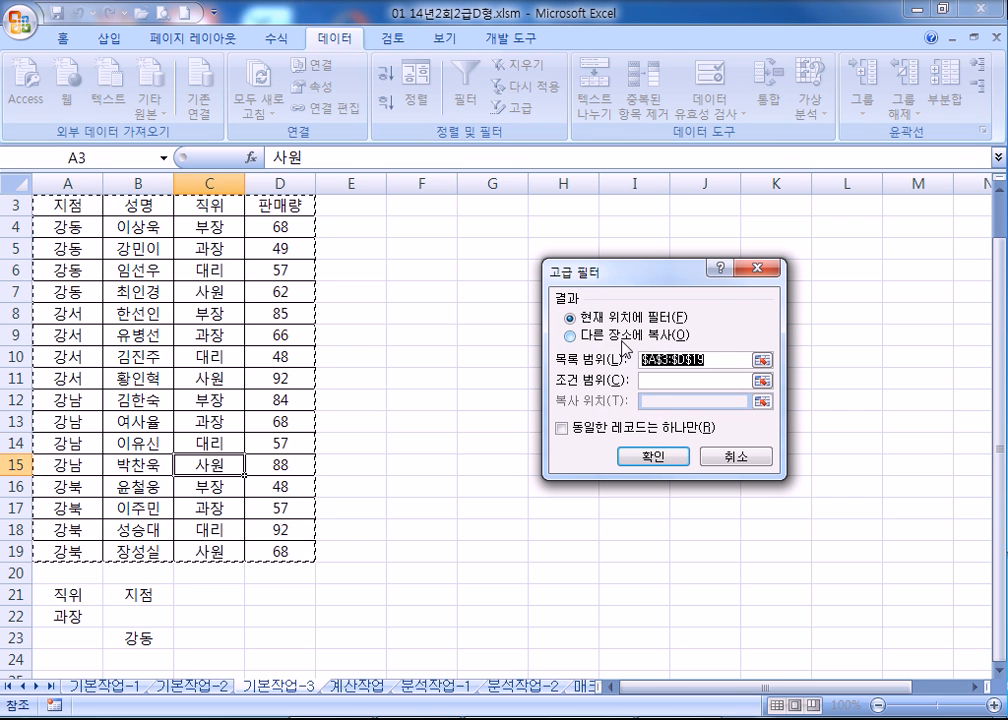
click(647, 381)
scroll(369, 495, down, 3)
drag(62, 400, 136, 437)
click(646, 400)
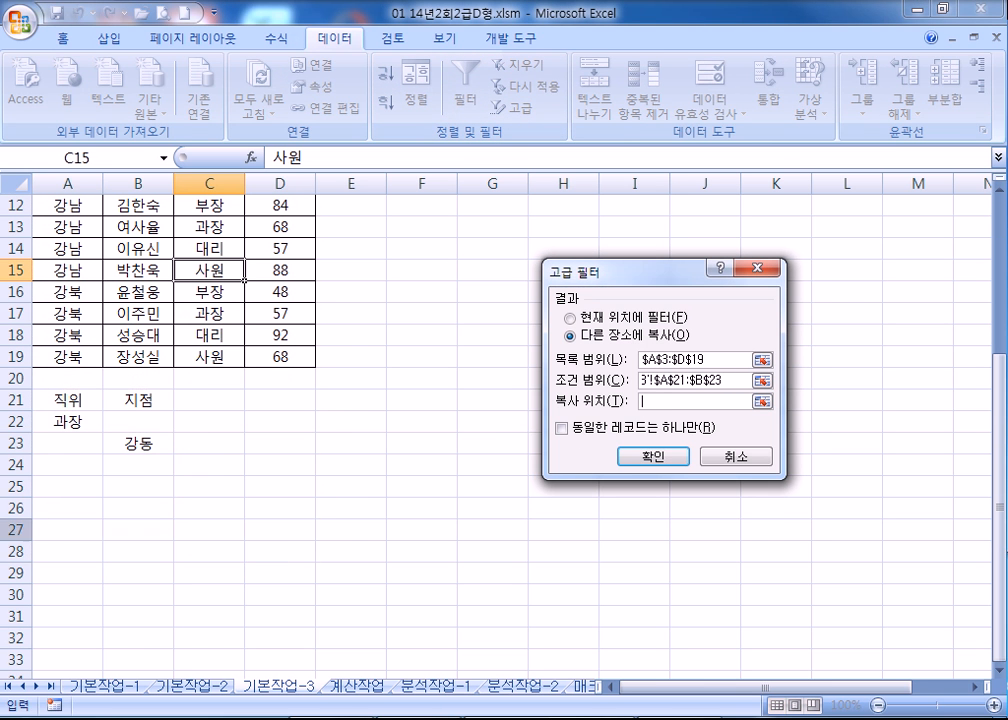
click(60, 492)
click(652, 456)
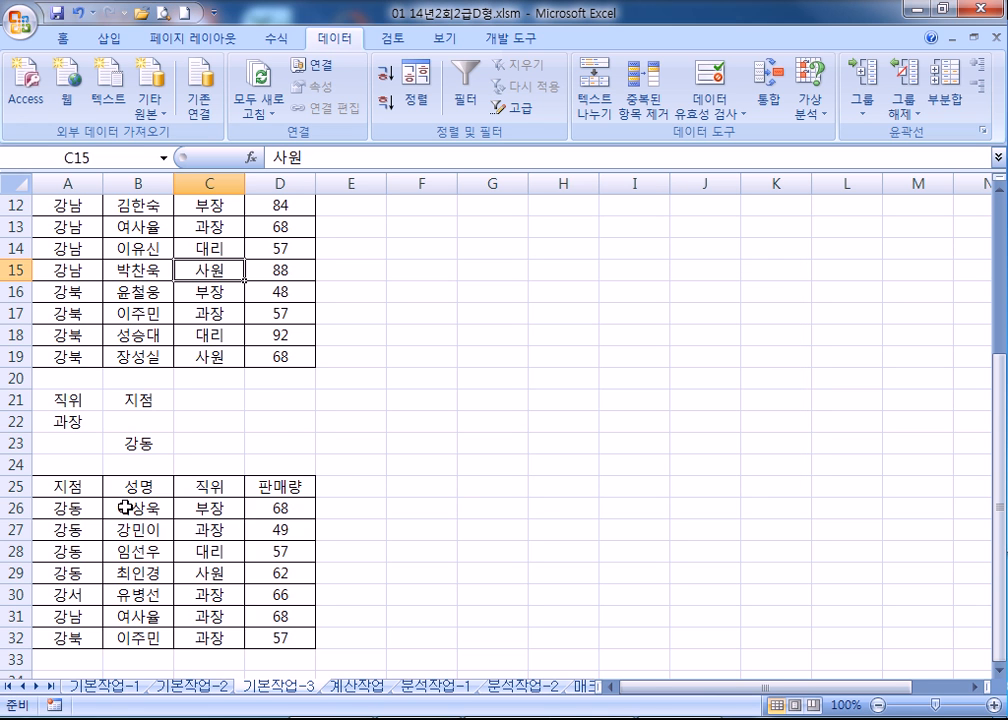
scroll(120, 508, down, 3)
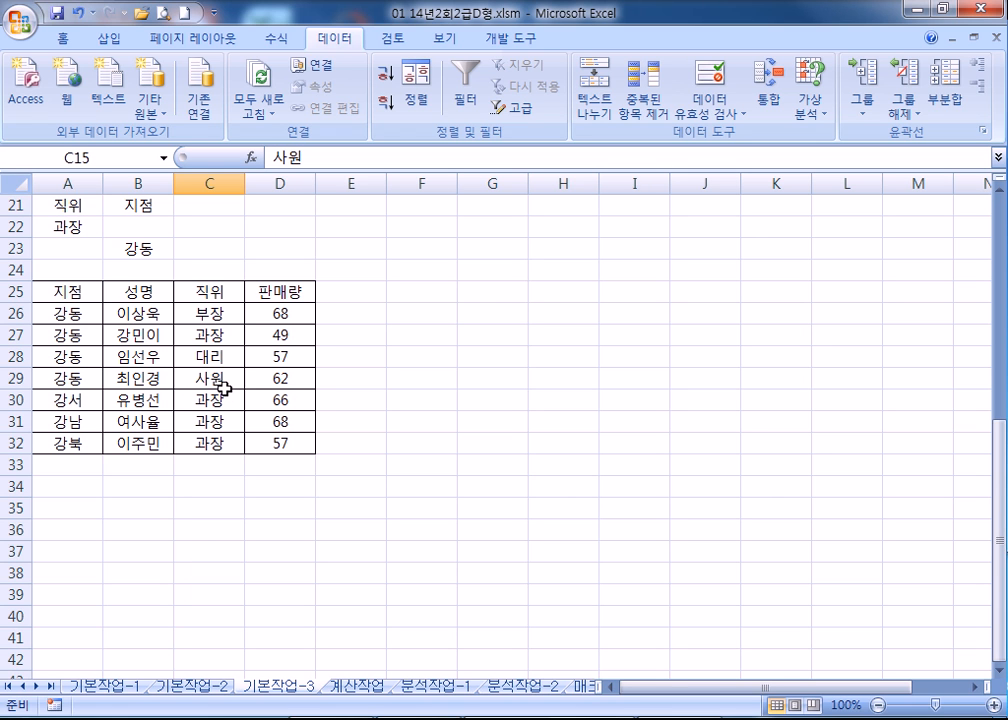
Step: Open the 계산작업 sheet, collapse the ribbon and set the zoom to 130%
click(362, 689)
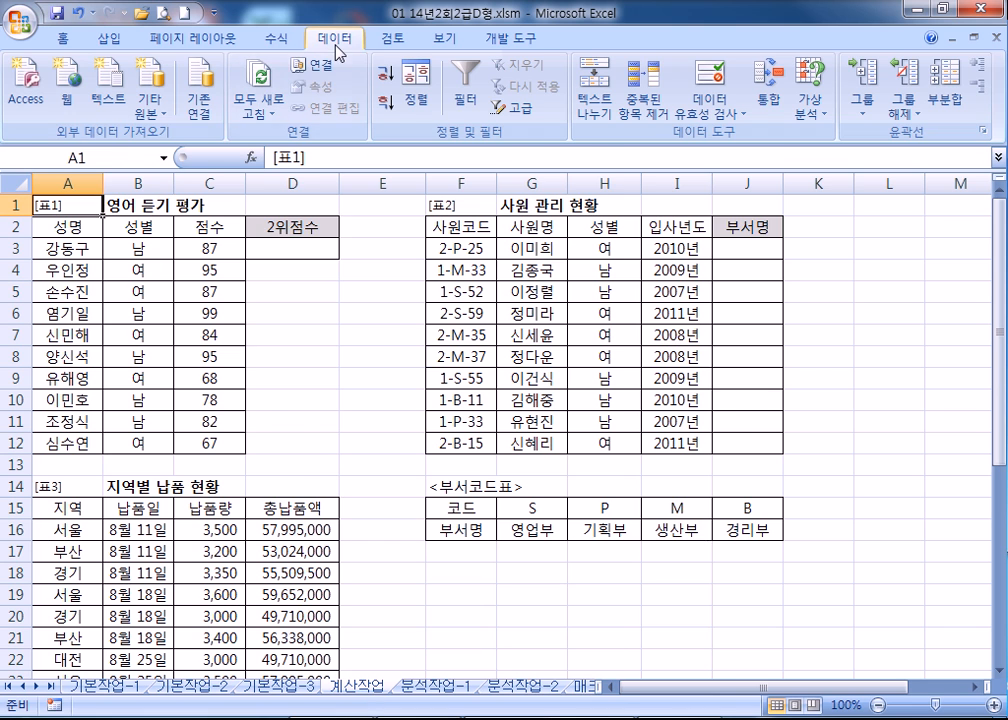
double_click(264, 35)
scroll(192, 327, up, 3)
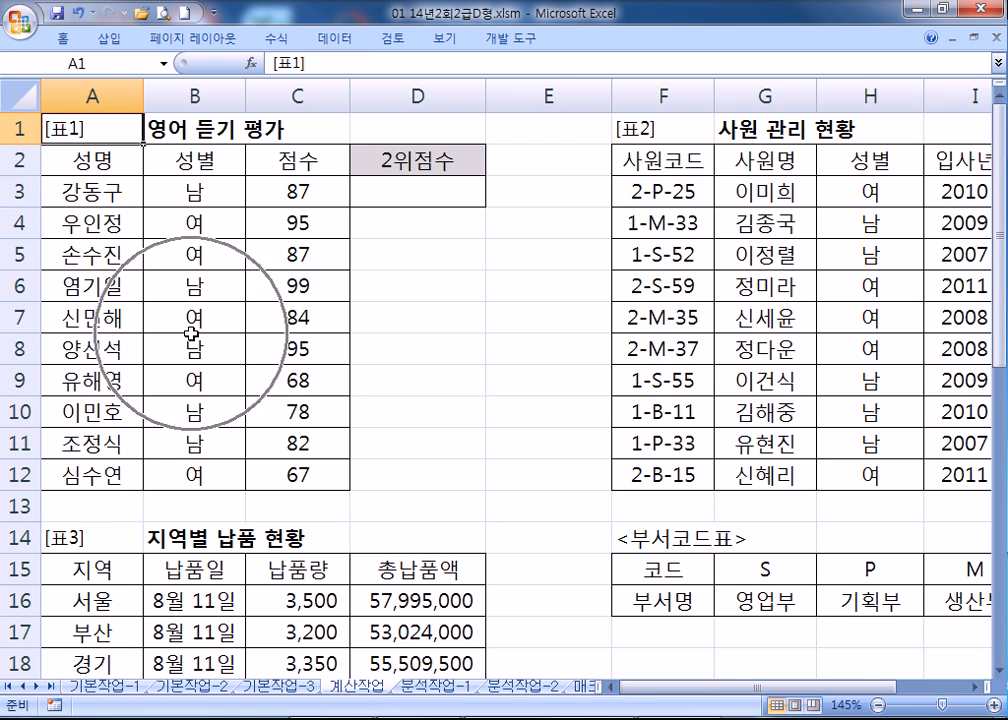
scroll(191, 333, down, 1)
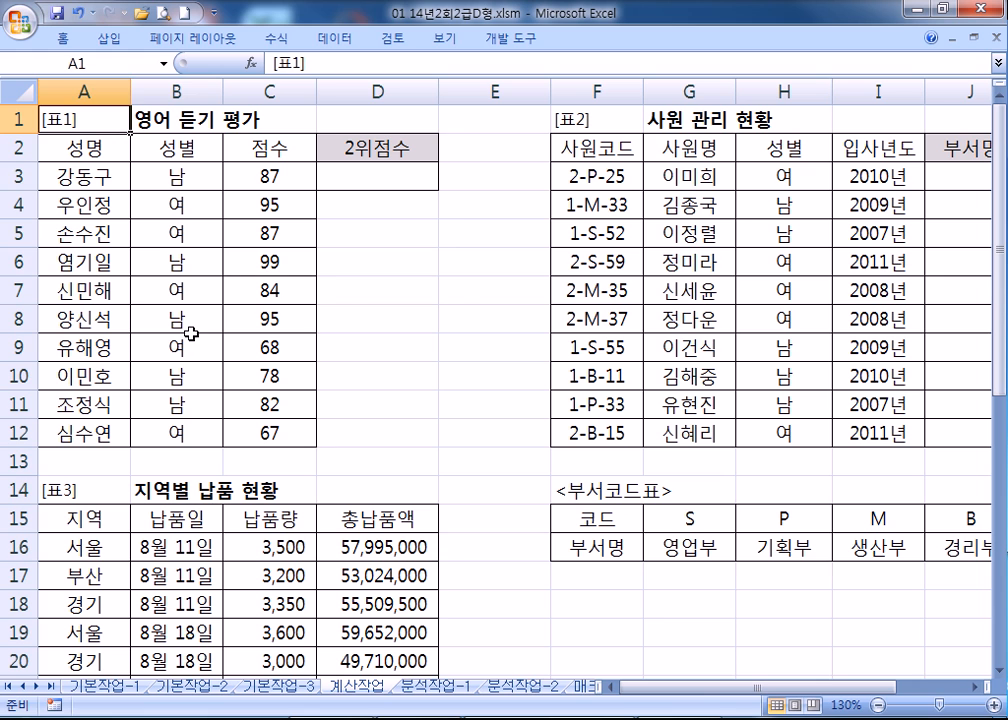
Step: In D3 under 2위점수, enter the formula =LARGE(C3:C12,2)&"점"
click(363, 172)
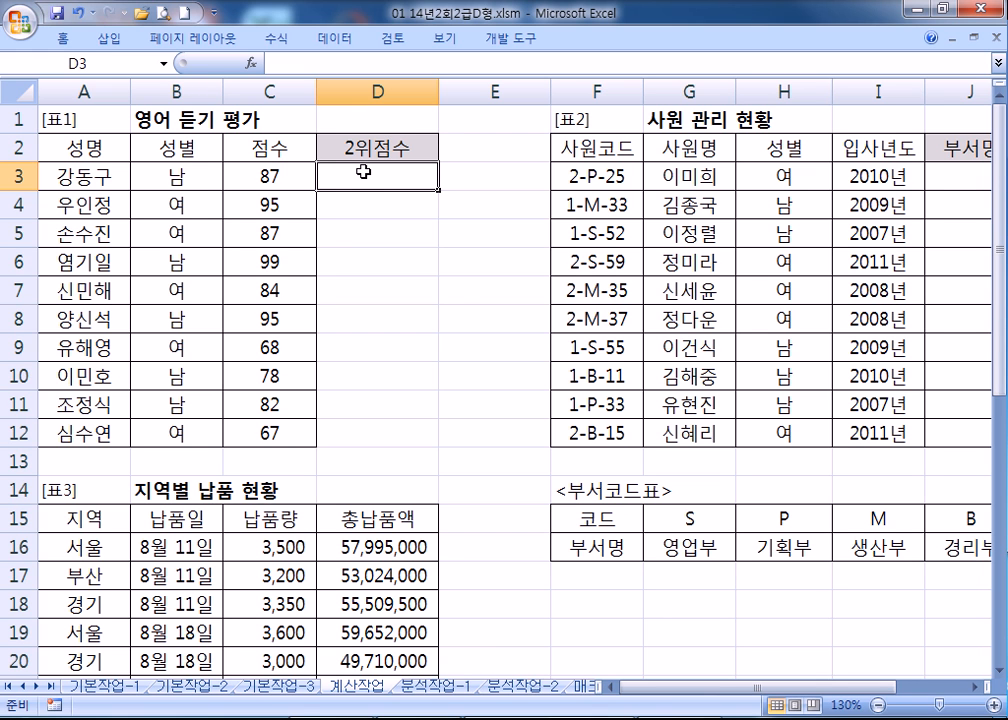
text(=미)
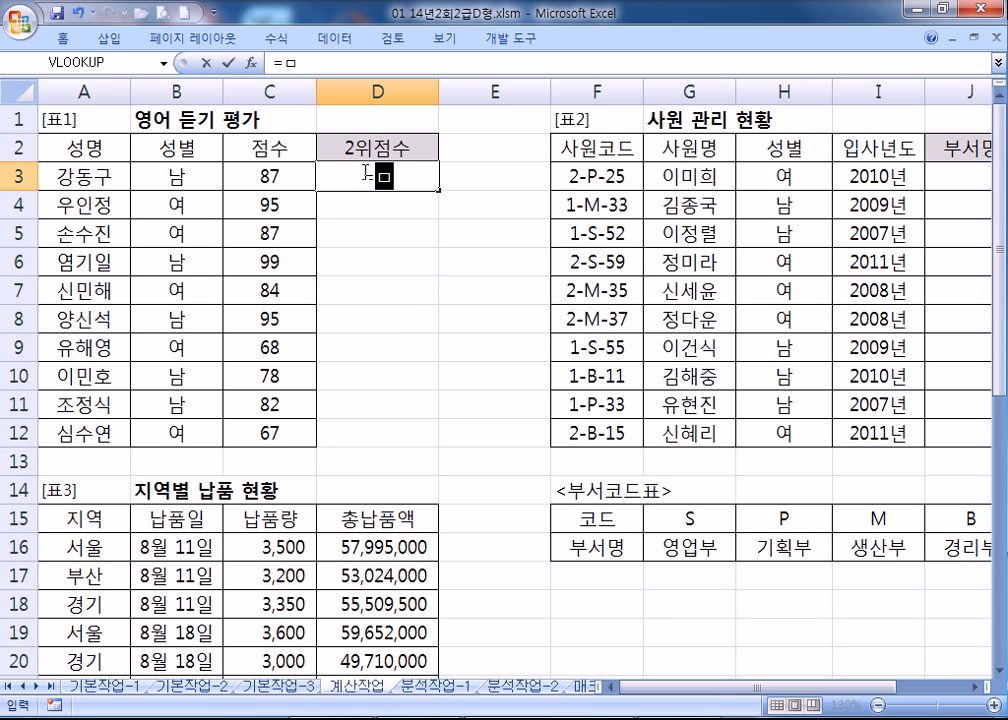
key(BackSpace)
key(BackSpace)
text(LAR)
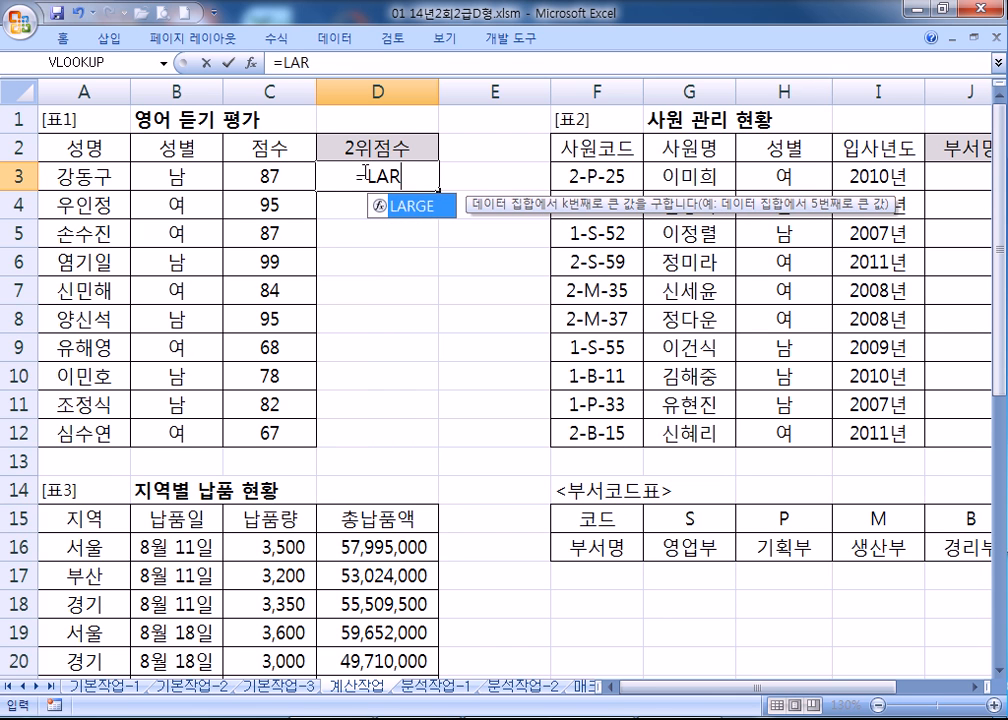
key(Tab)
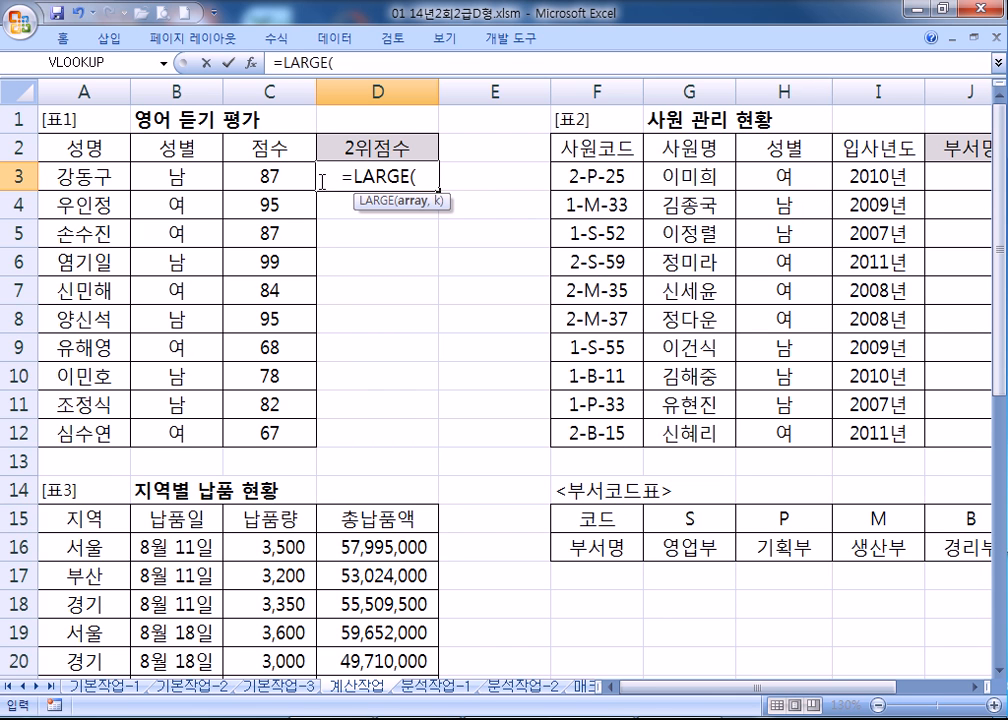
drag(268, 176, 242, 424)
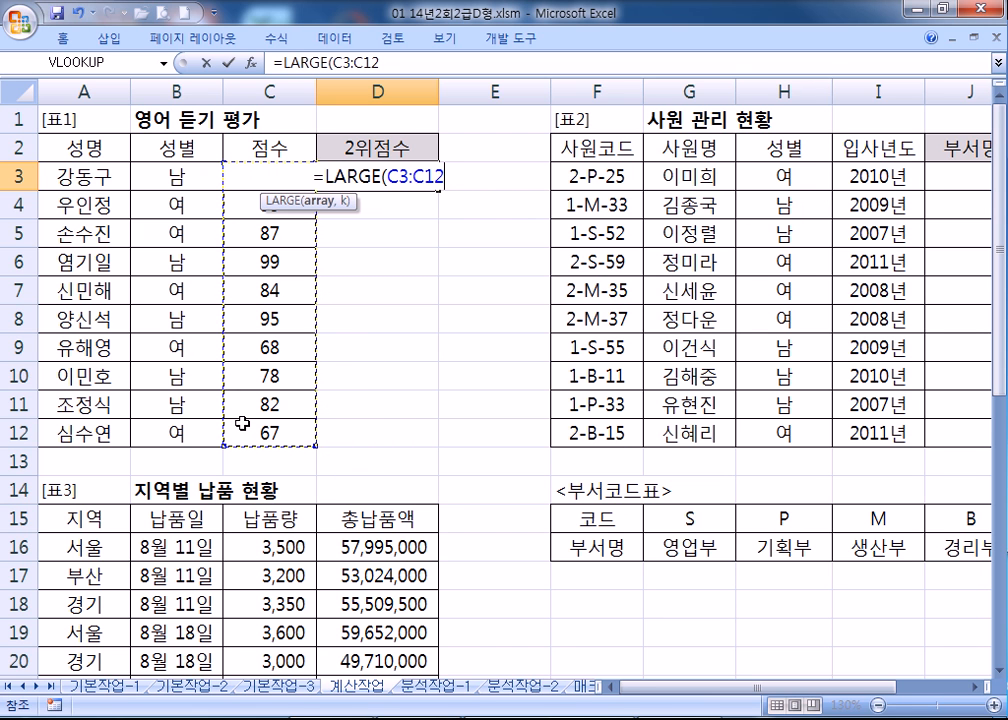
text())
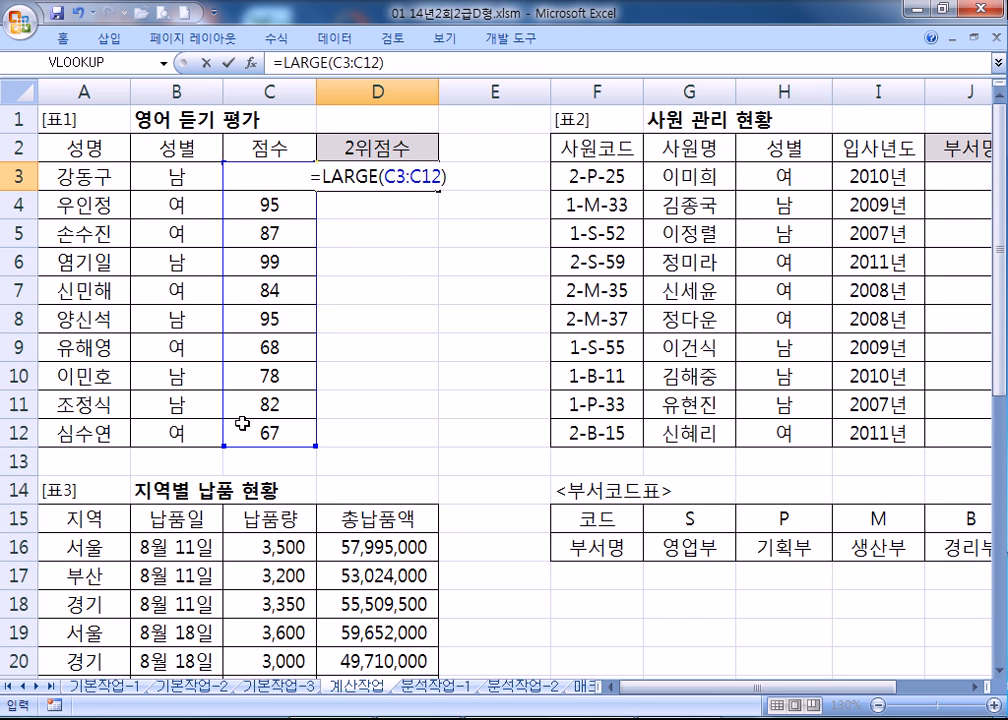
key(BackSpace)
text(,2)
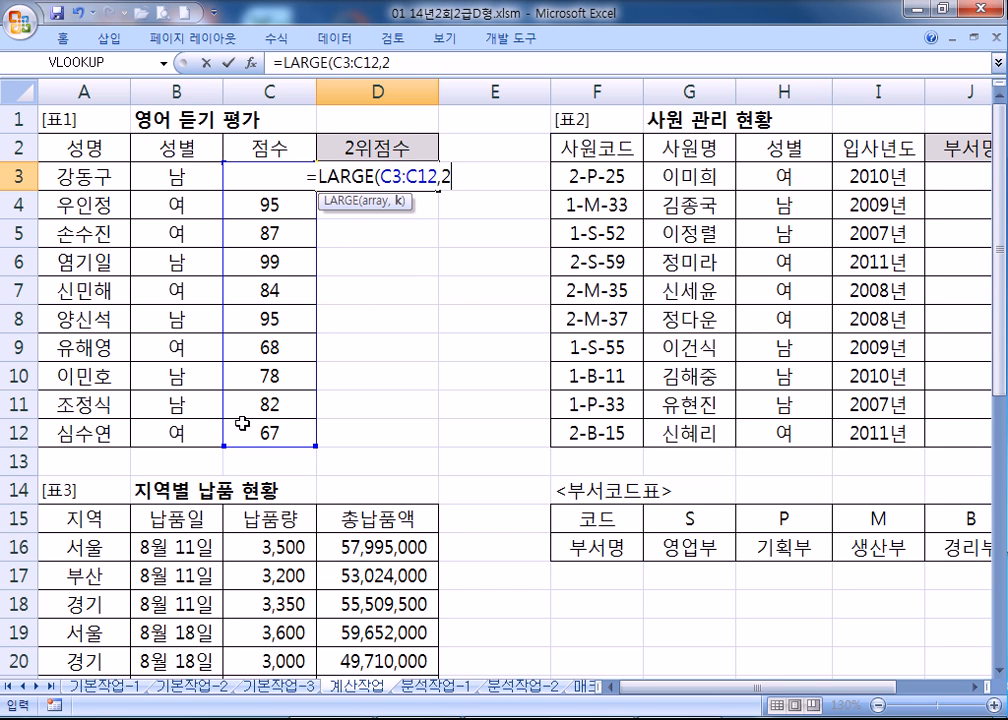
text()&")
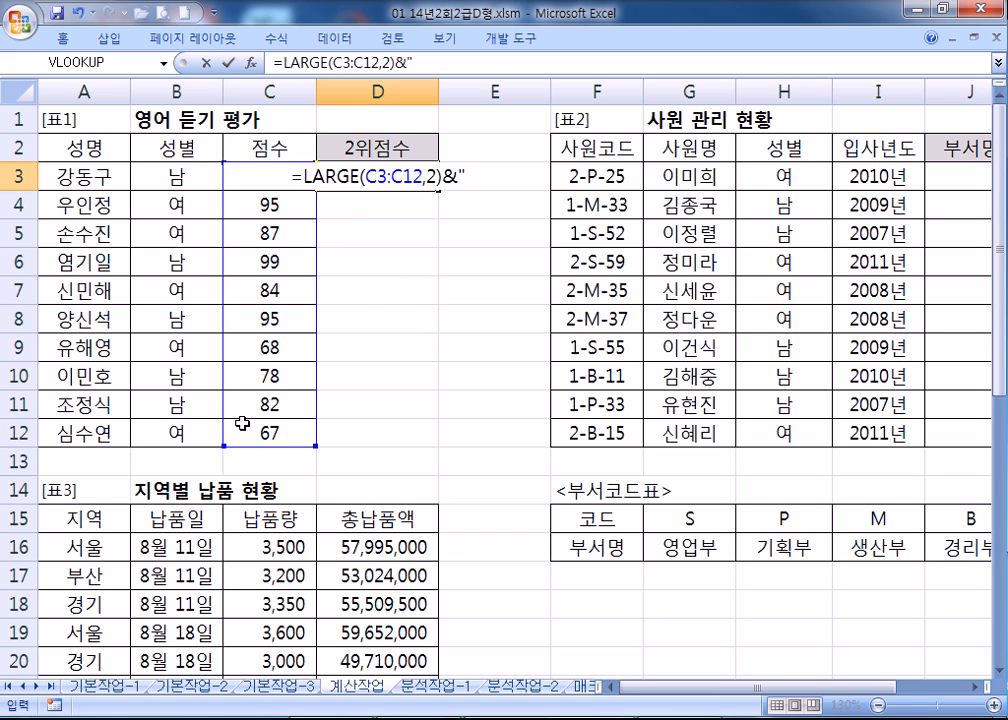
text(점)
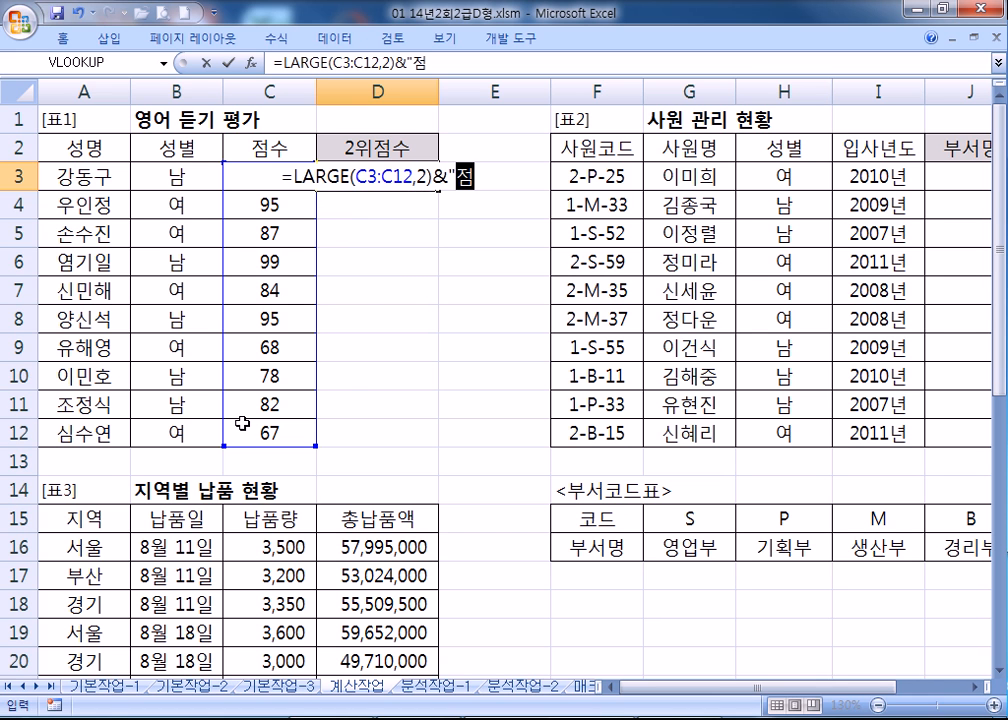
text(")
key(Return)
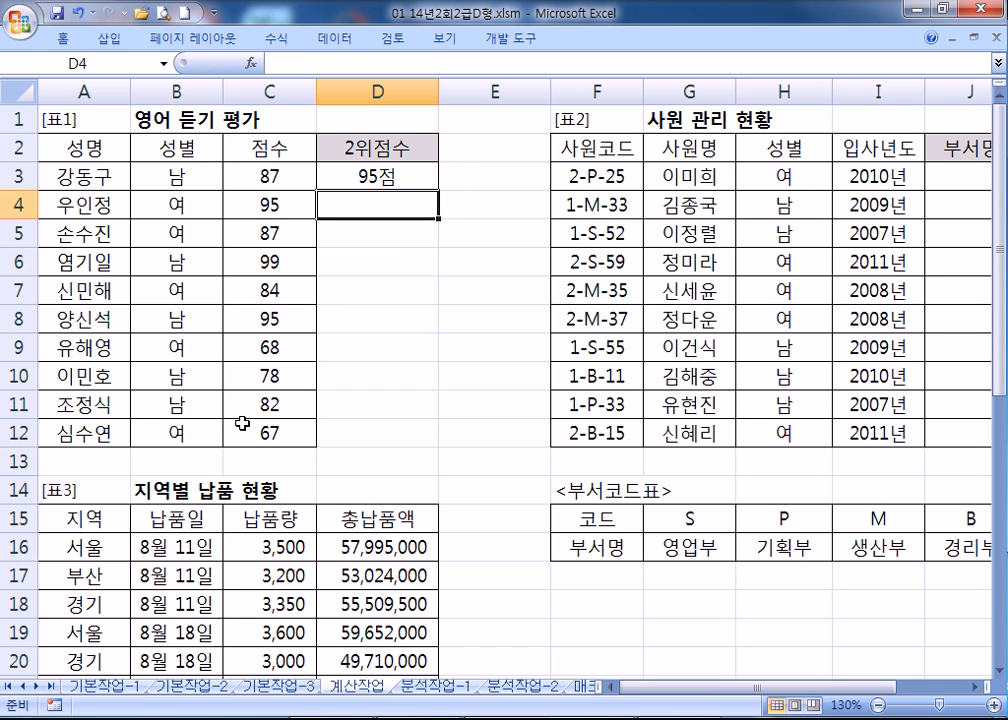
Step: Review the LARGE formula in D3 in edit mode and leave it without changes
key(Up)
key(F2)
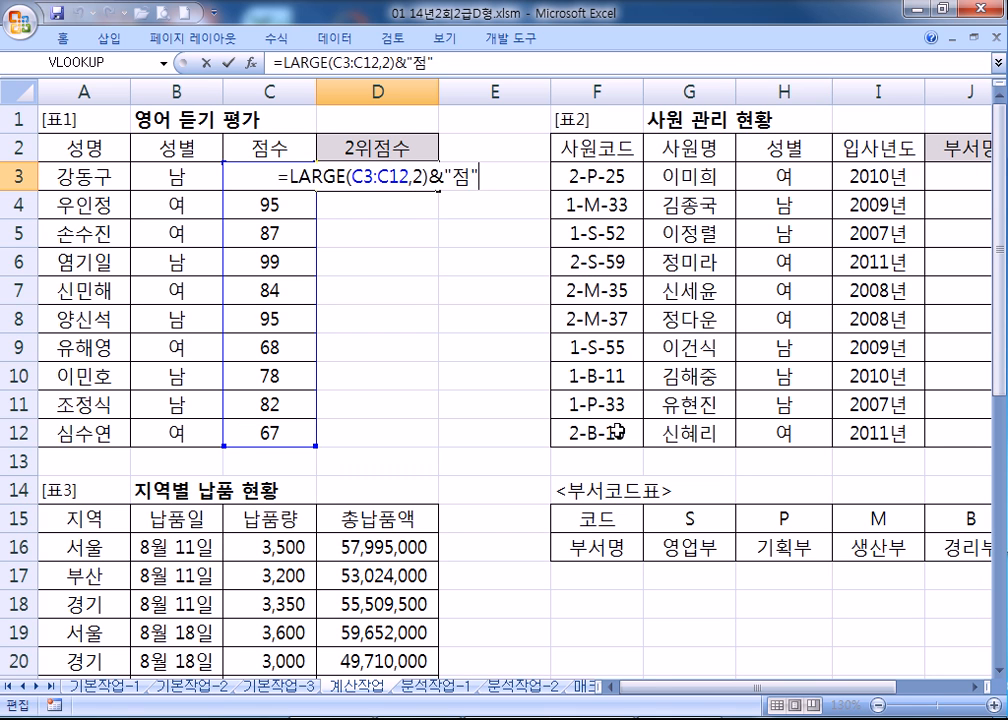
key(Escape)
Step: Examine the 부서코드표 range G15:J16 and the middle letter of the 사원코드 in F3
drag(727, 692, 743, 692)
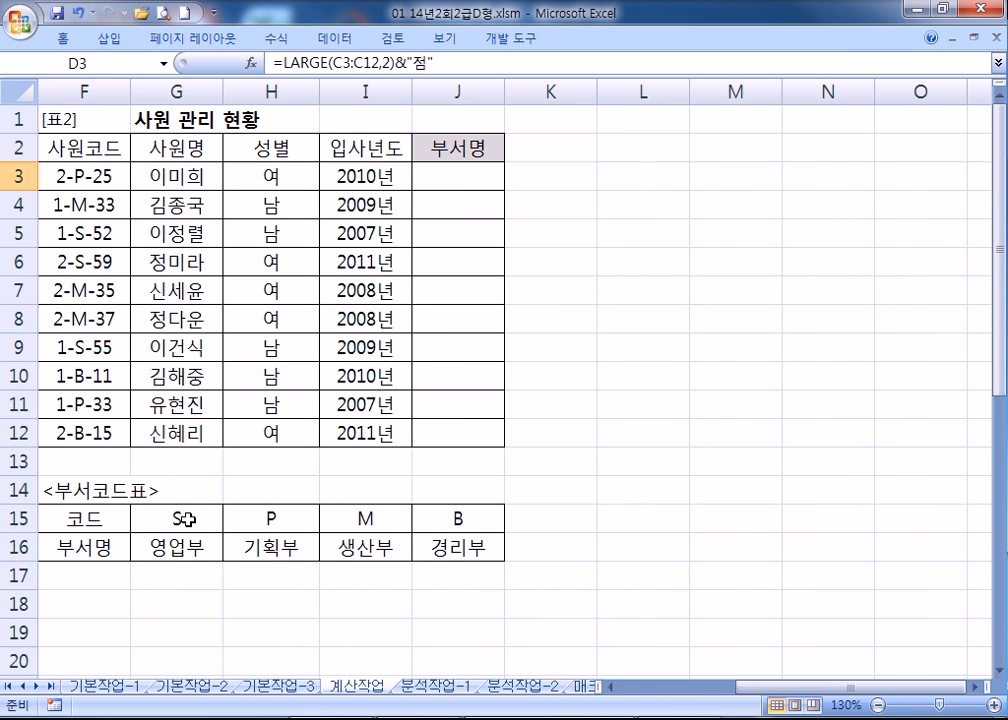
drag(142, 515, 447, 548)
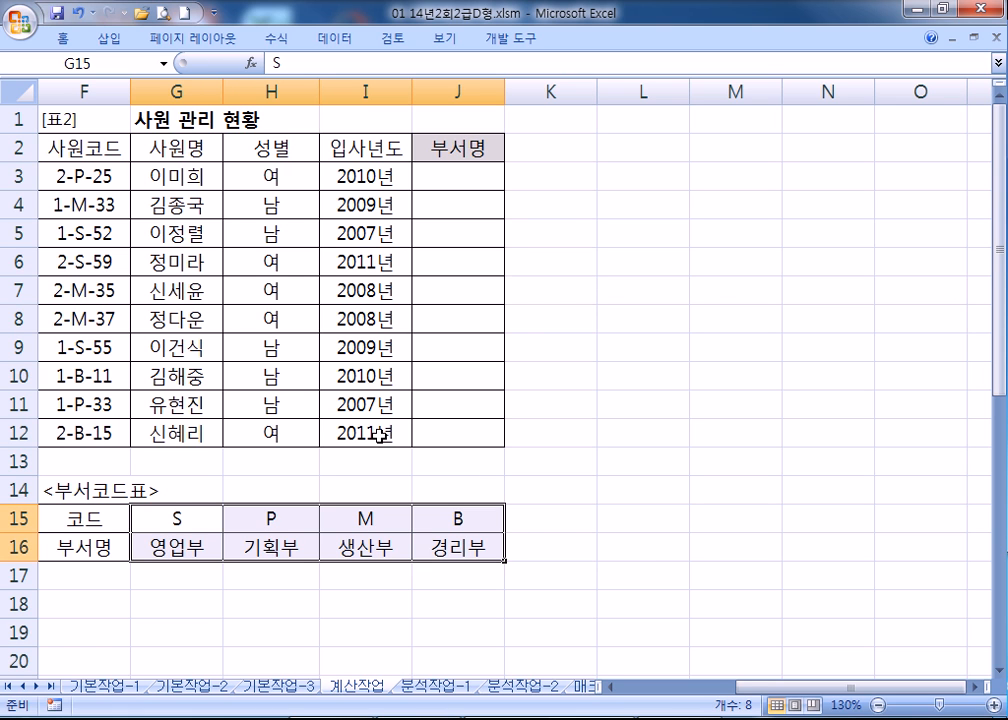
click(74, 168)
double_click(79, 175)
double_click(79, 175)
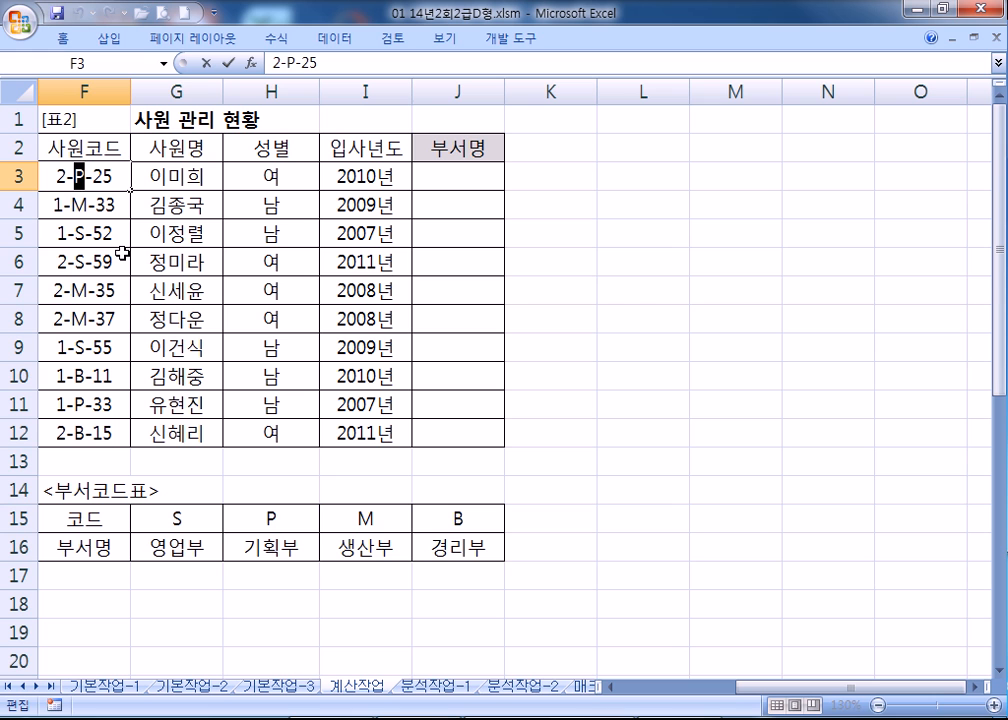
Step: Begin an HLOOKUP formula in J3 under 부서명, with MID(F3,3,1) as the lookup value
click(461, 176)
text(=)
text(ㅗ)
key(BackSpace)
text(HLO)
key(Tab)
text(MI)
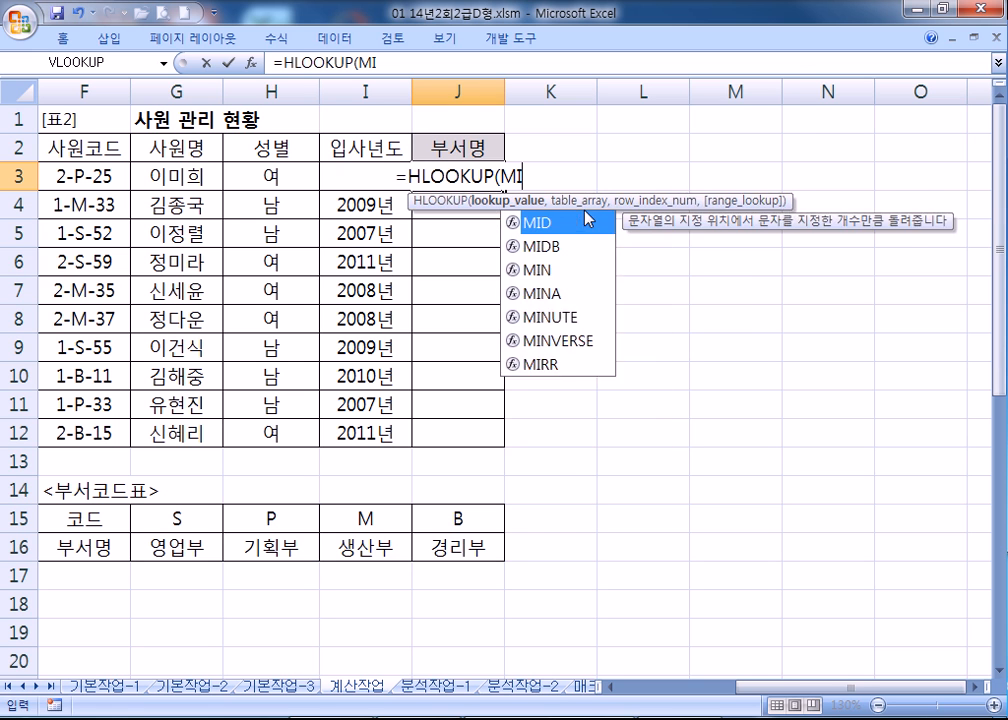
key(Tab)
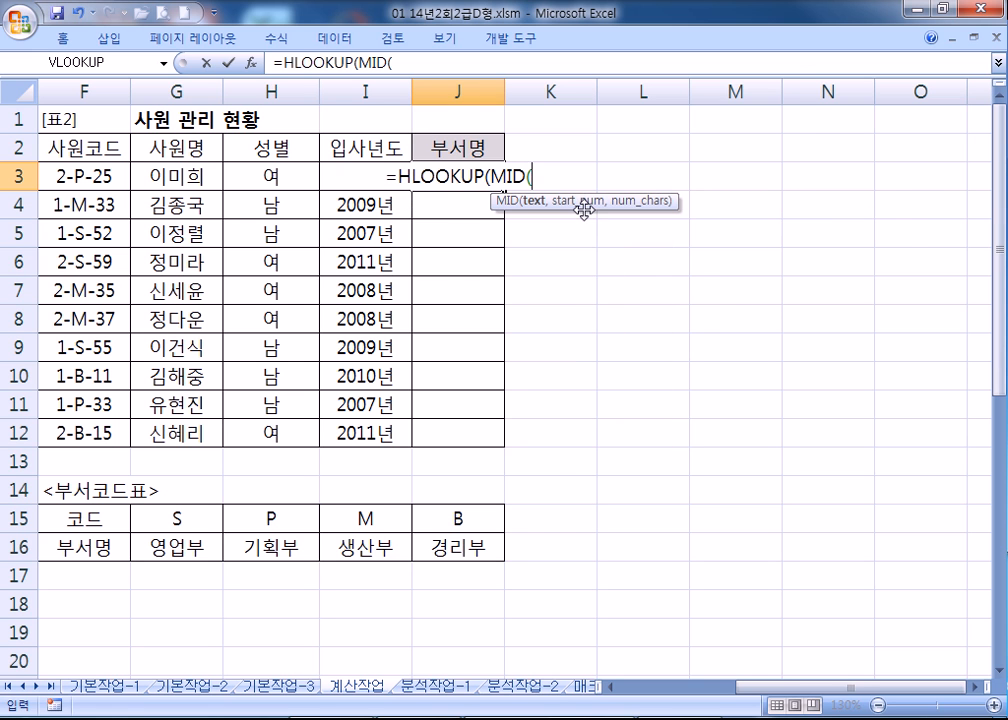
click(85, 173)
text(,3,1))
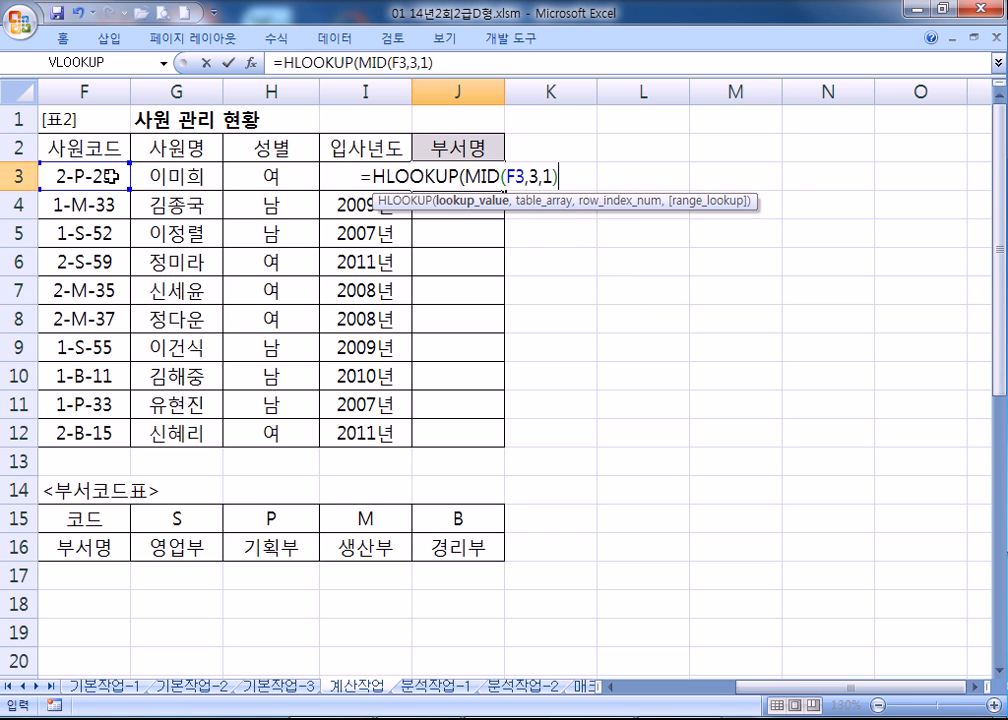
Step: Complete the J3 formula with table $G$15:$J$16, row 2 and match type 0, and fill it down to J12
text(,)
drag(144, 522, 445, 545)
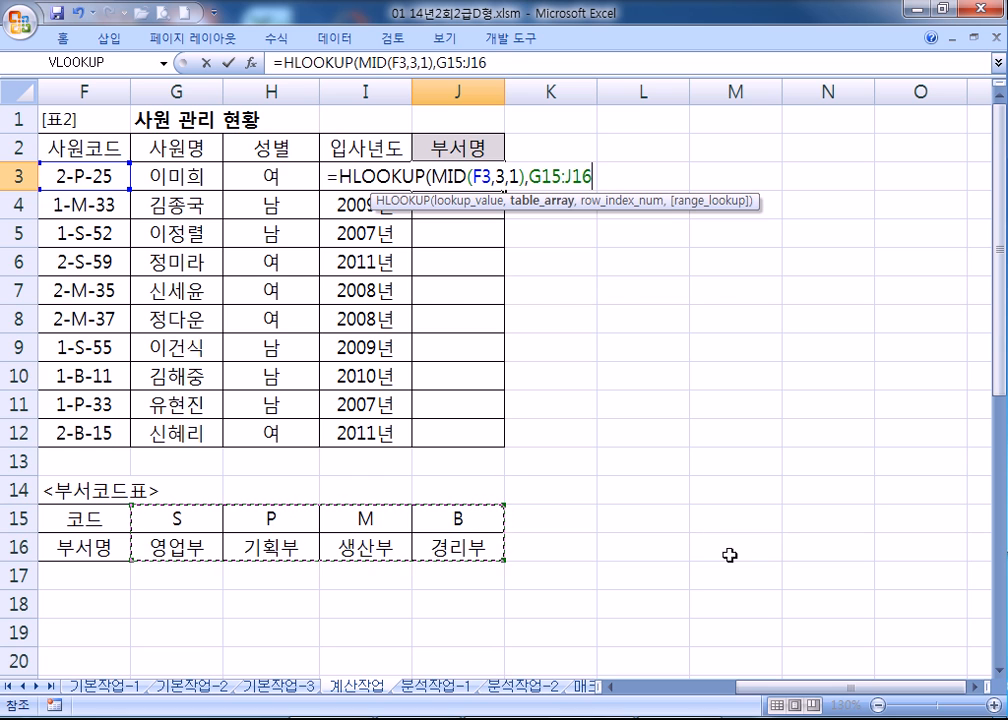
key(F4)
text(,)
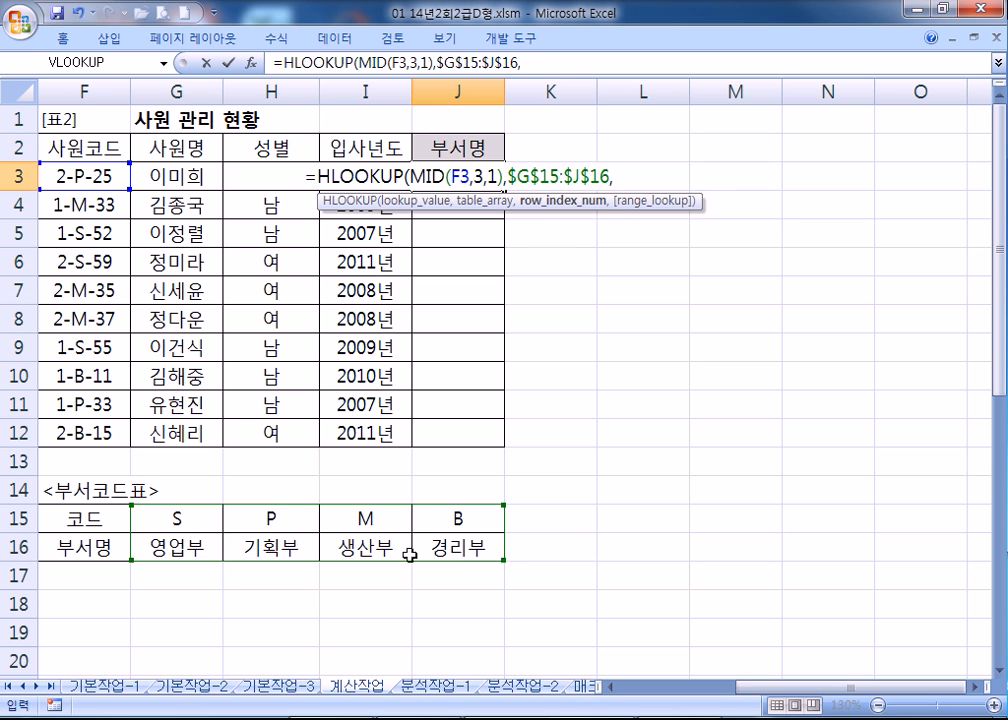
text(2,)
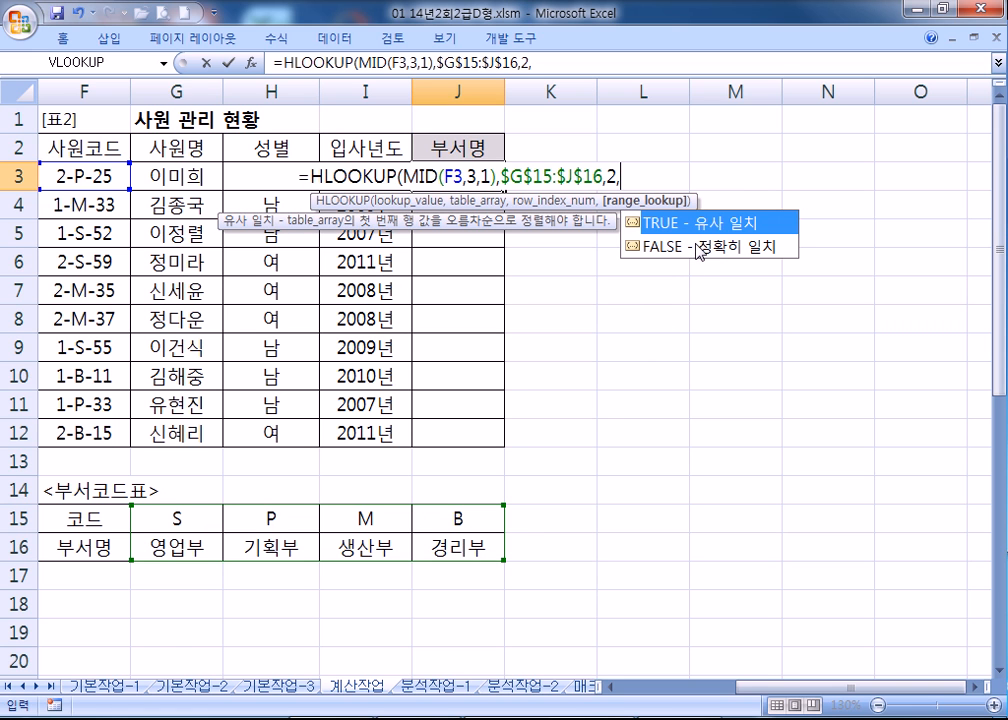
text(0))
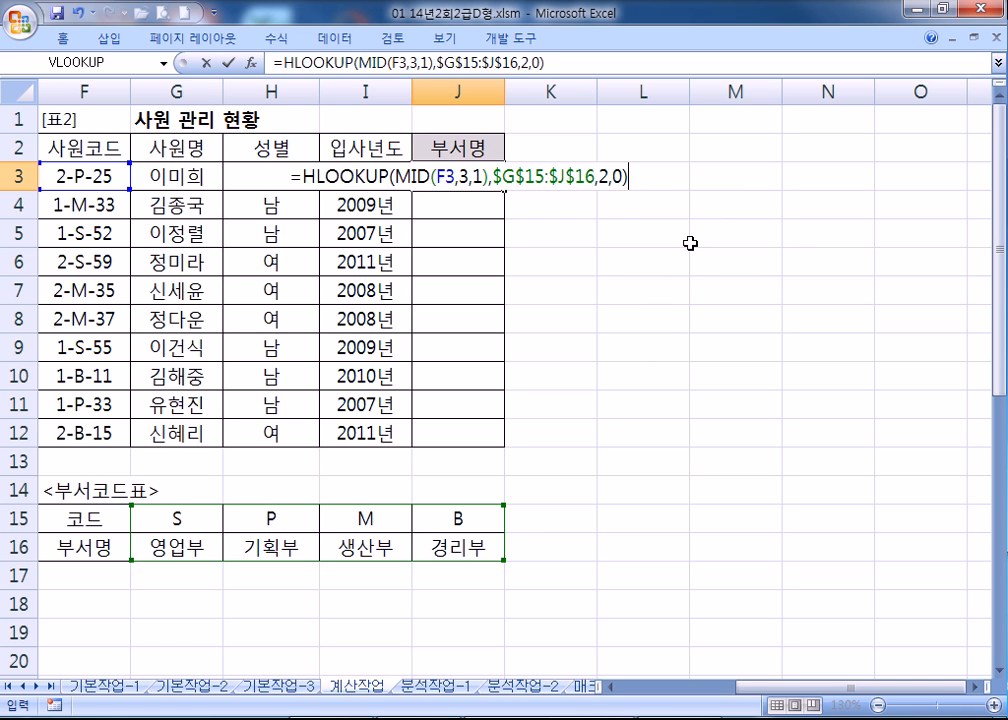
key(Return)
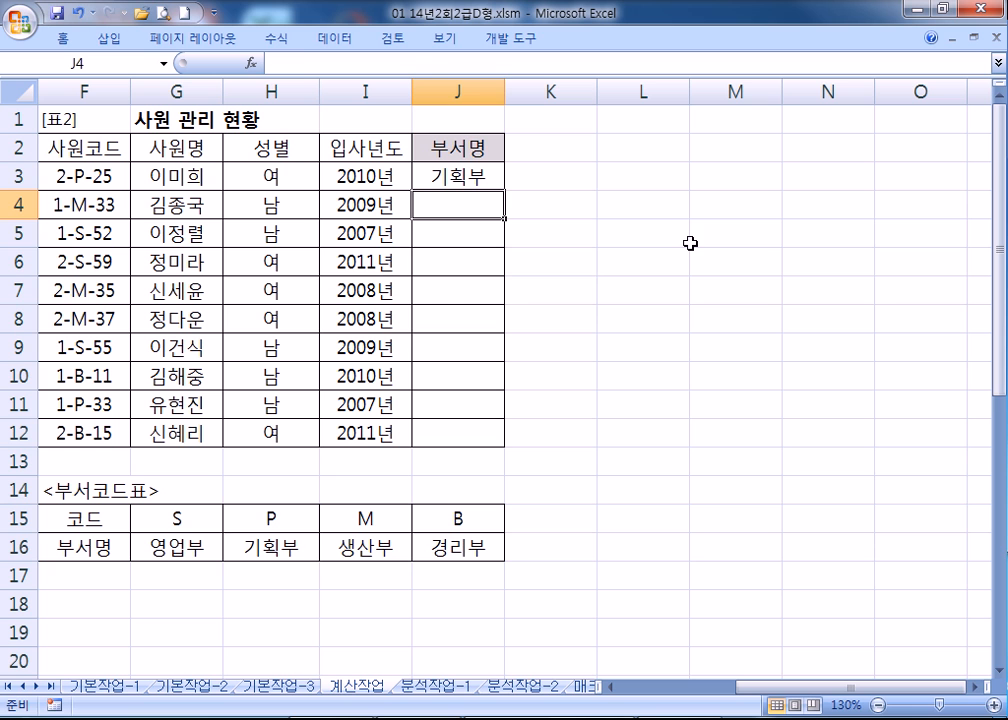
click(472, 178)
double_click(506, 189)
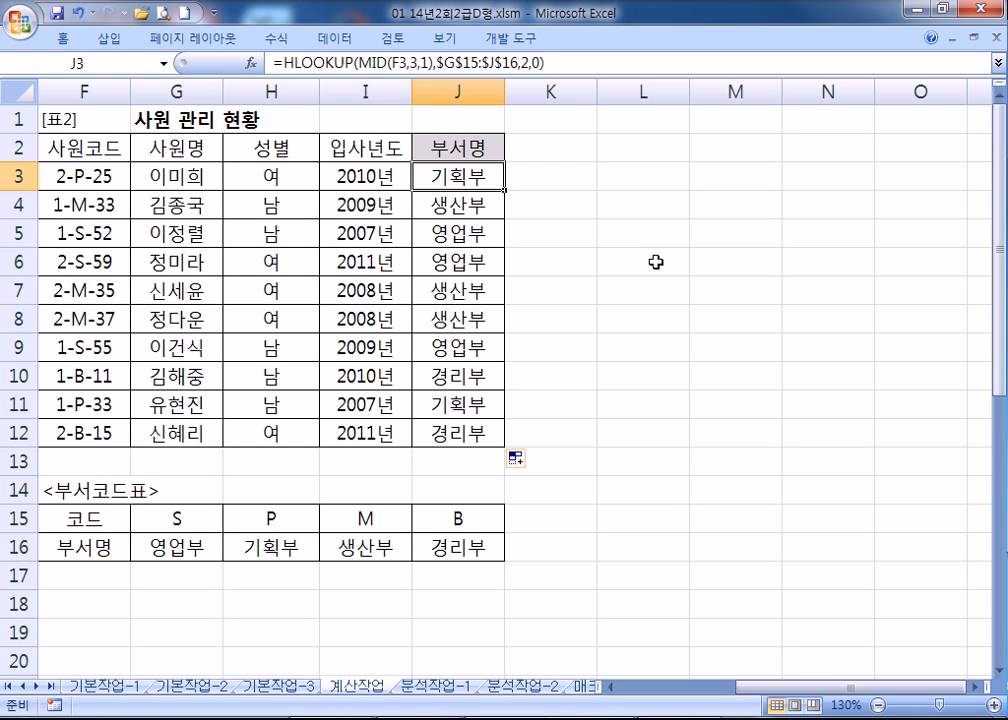
key(Home)
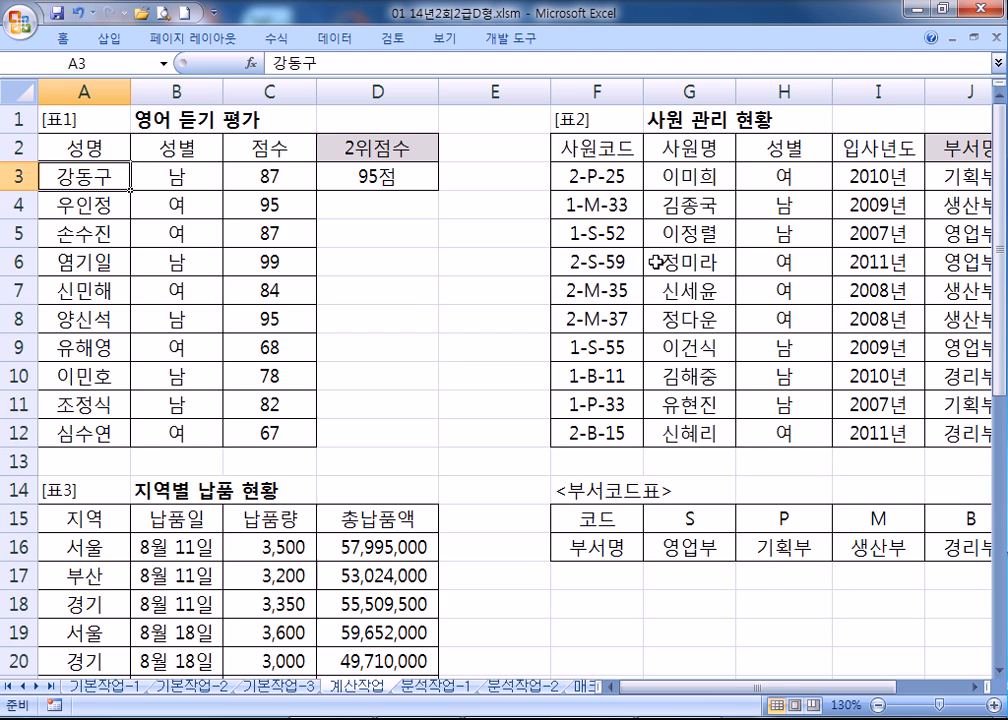
scroll(448, 374, down, 5)
scroll(448, 374, up, 1)
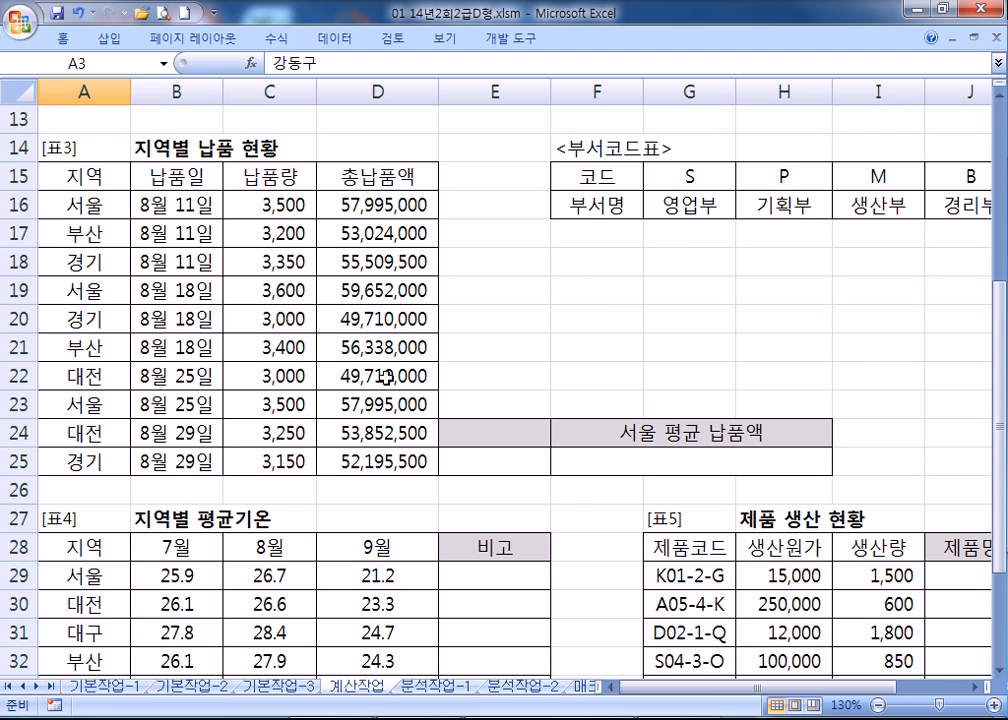
click(1000, 674)
click(491, 407)
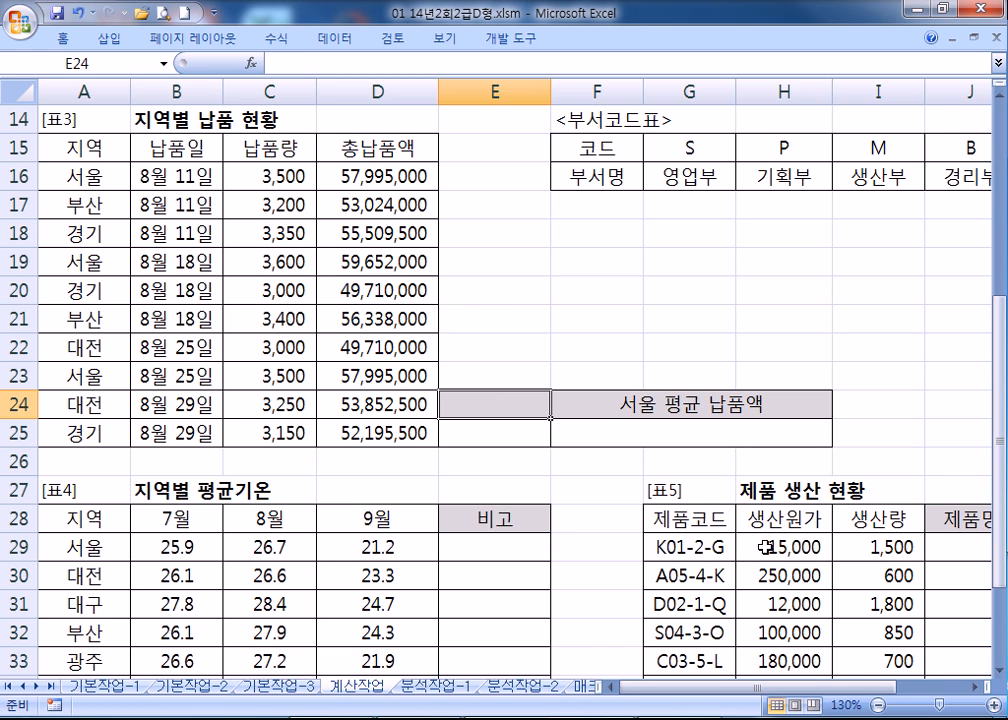
Step: Copy the full HLOOKUP formula text from J3, switch to Notepad and paste it below the existing notes after a blank line
scroll(852, 415, right, 2)
scroll(832, 387, up, 4)
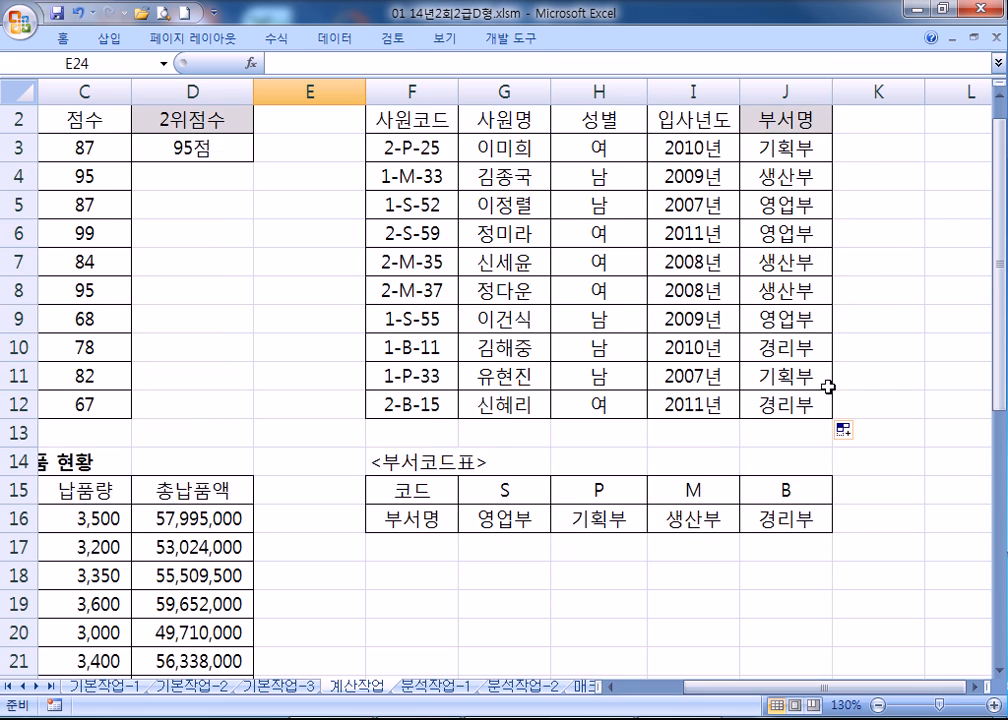
double_click(792, 180)
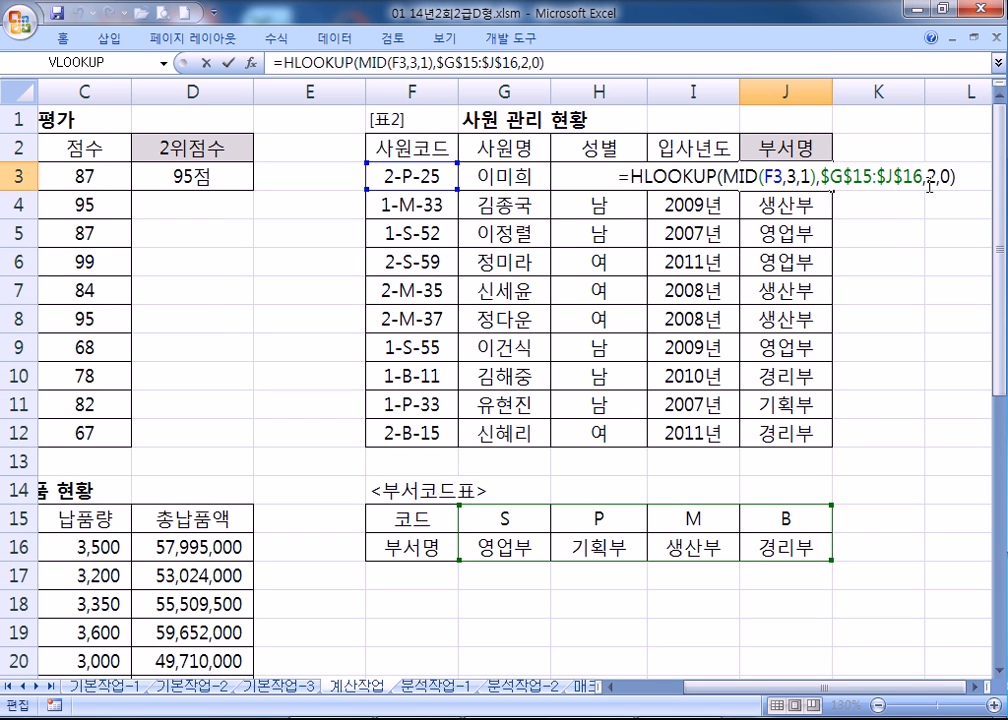
drag(955, 178, 490, 138)
key(ctrl+c)
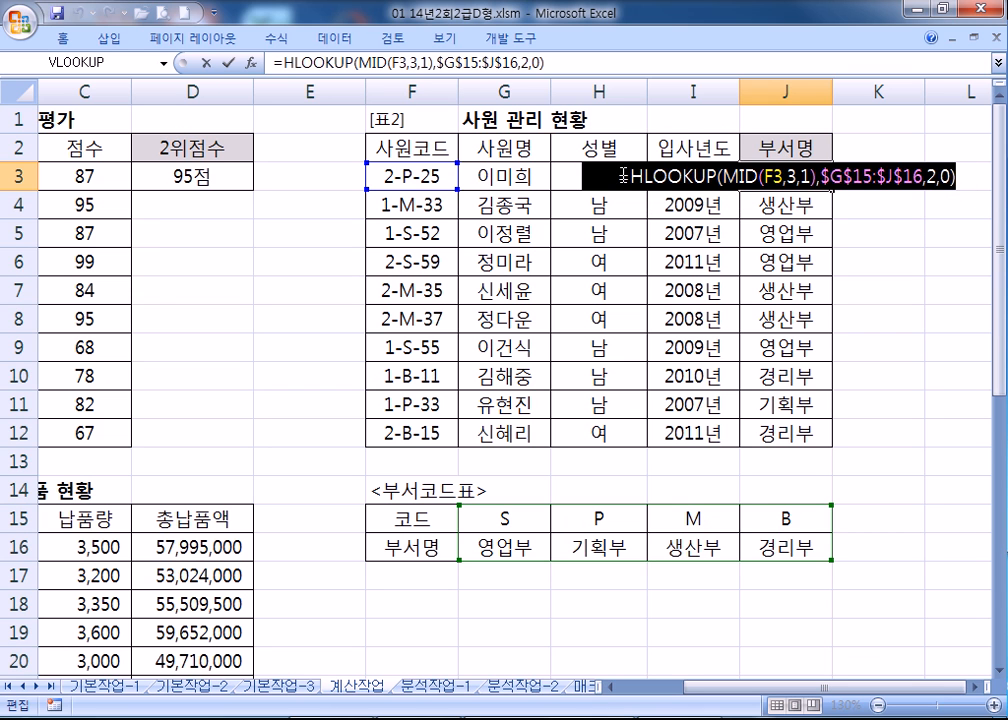
key(alt+Tab)
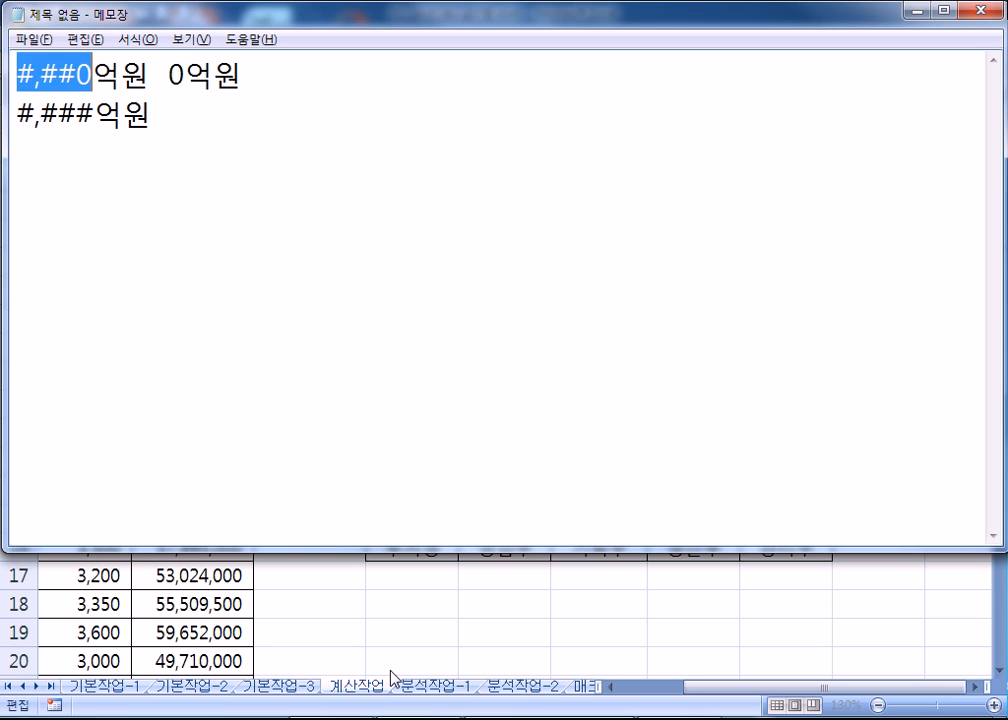
click(250, 283)
key(Return)
key(Return)
key(ctrl+v)
Step: Highlight the final match-type argument 0 in the pasted HLOOKUP formula
key(Left)
key(Left)
key(Left)
key(shift+Right)
key(shift+Right)
key(Right)
key(Left)
key(shift+Right)
Step: Switch to Excel, remove the match type 0 from J3's HLOOKUP formula but keep the comma, and highlight the FALSE match option
key(alt+Tab)
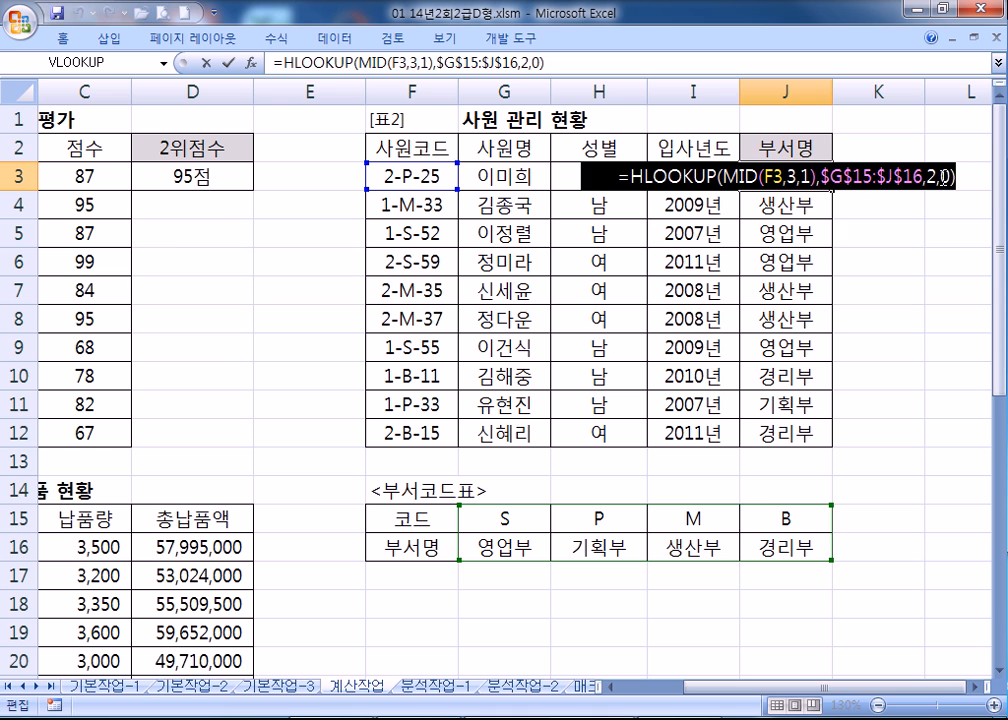
click(941, 178)
key(Delete)
key(BackSpace)
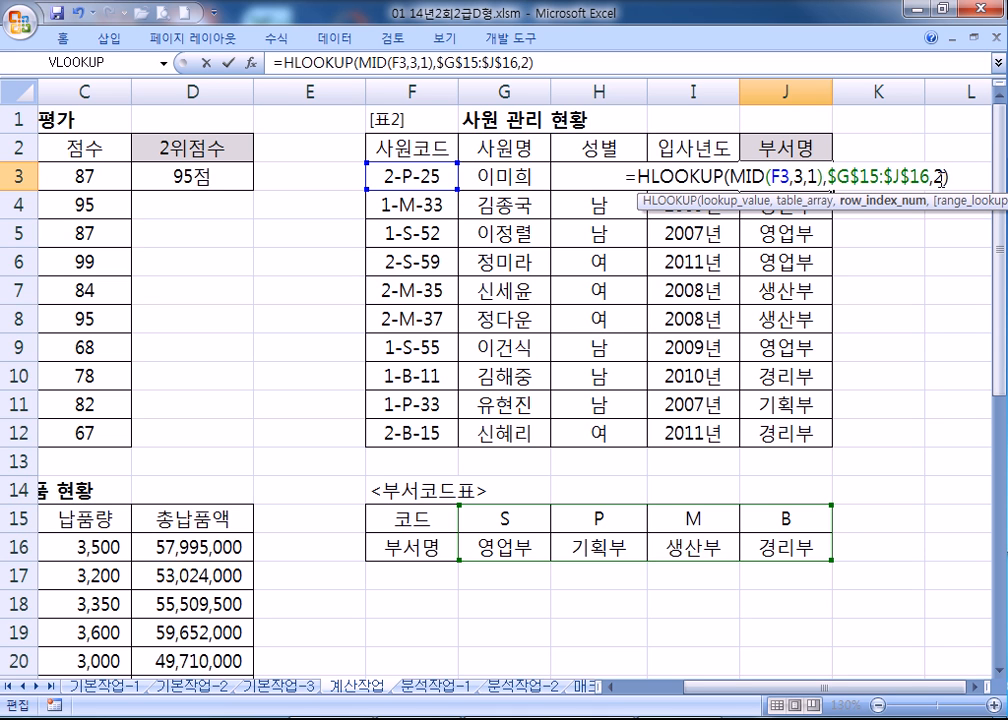
text(,)
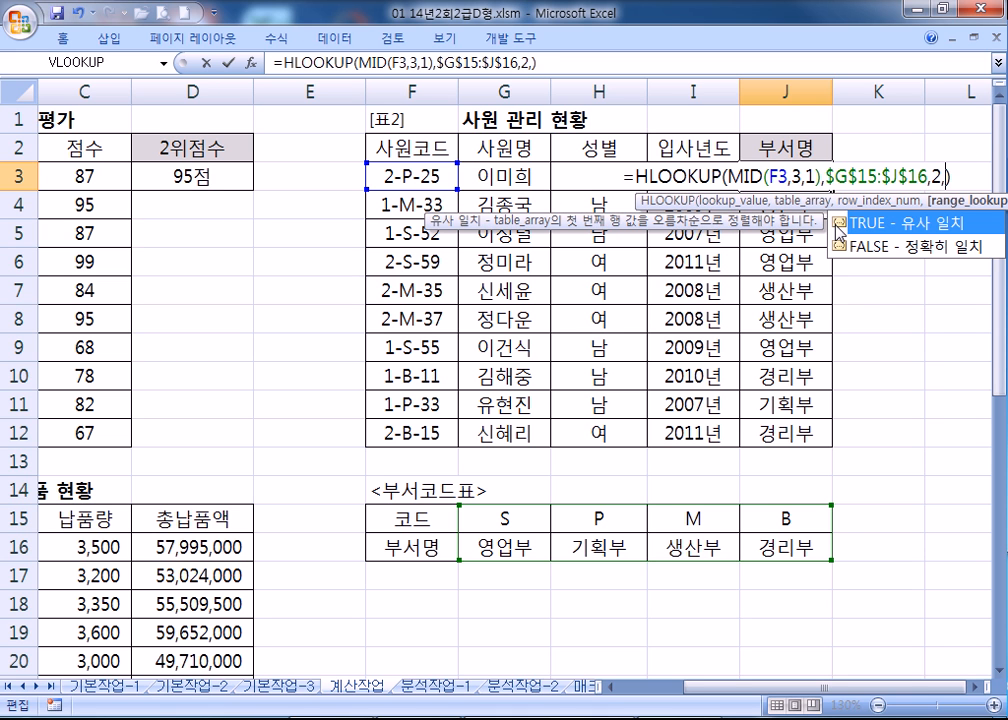
click(945, 262)
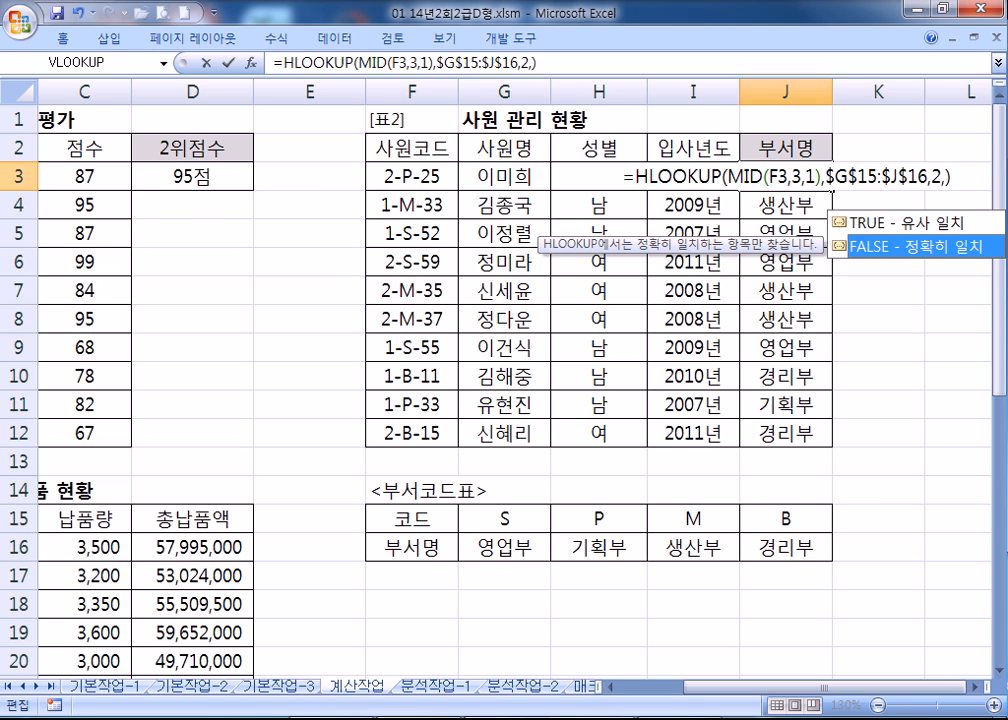
Step: Switch to Notepad and add a tab-separated row of sample thresholds 1, 40 and 70 below the pasted formula
key(alt+Tab)
click(173, 324)
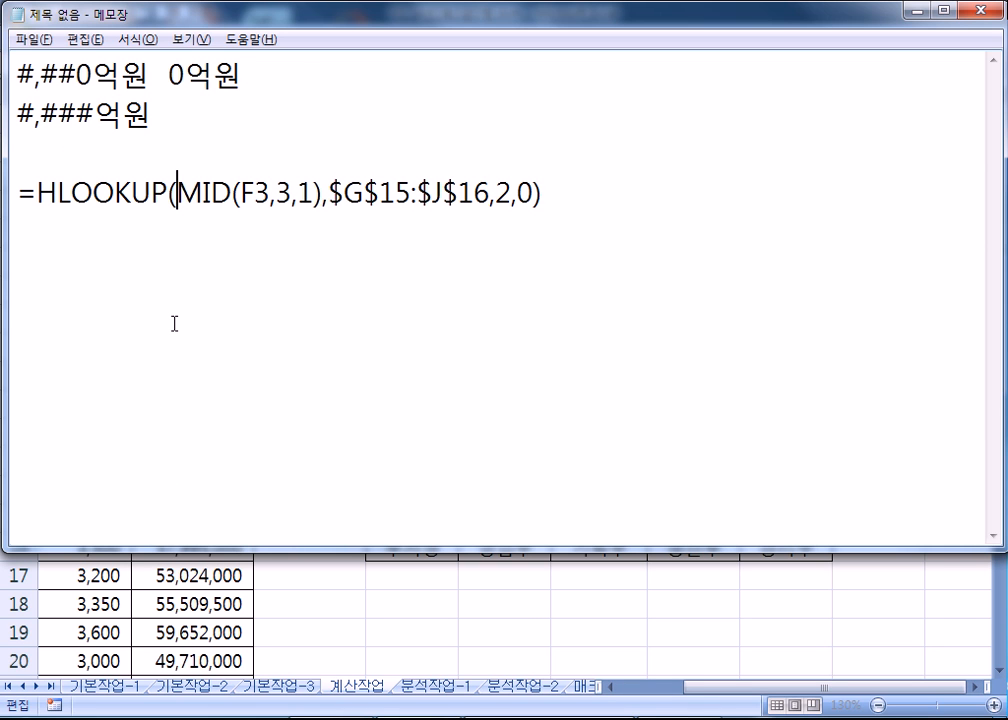
key(Return)
text(1)
key(BackSpace)
key(BackSpace)
key(Tab)
text(40)
key(Tab)
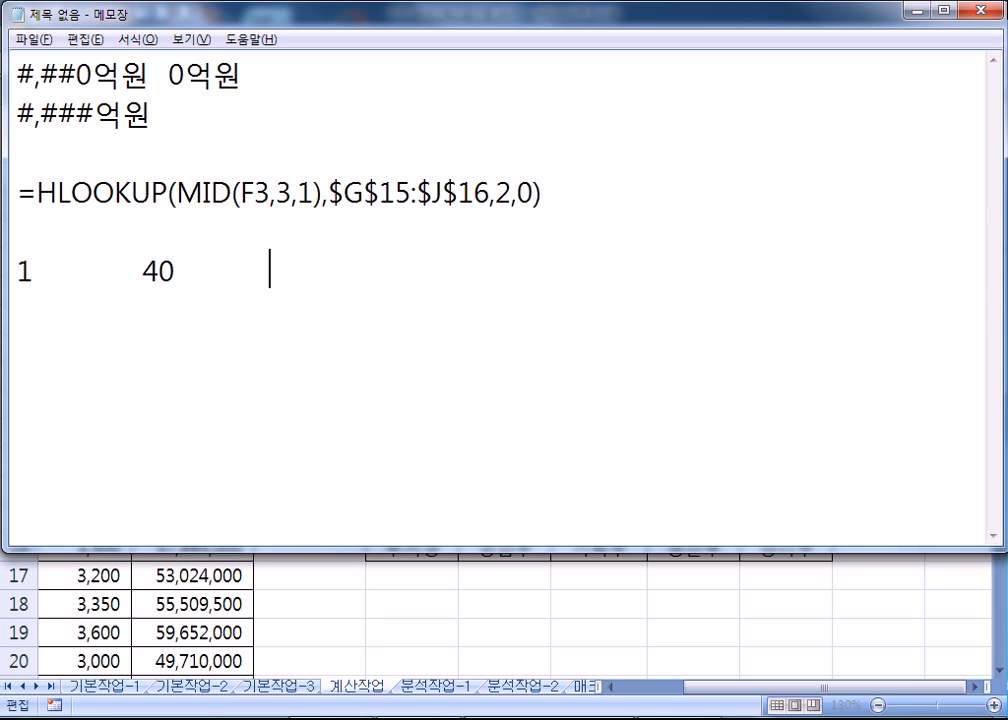
text(70)
Step: Add a second tab-separated row with the percentages 20%, 40% and 60% under the sample thresholds
key(Return)
text(20%)
key(Tab)
text(40%)
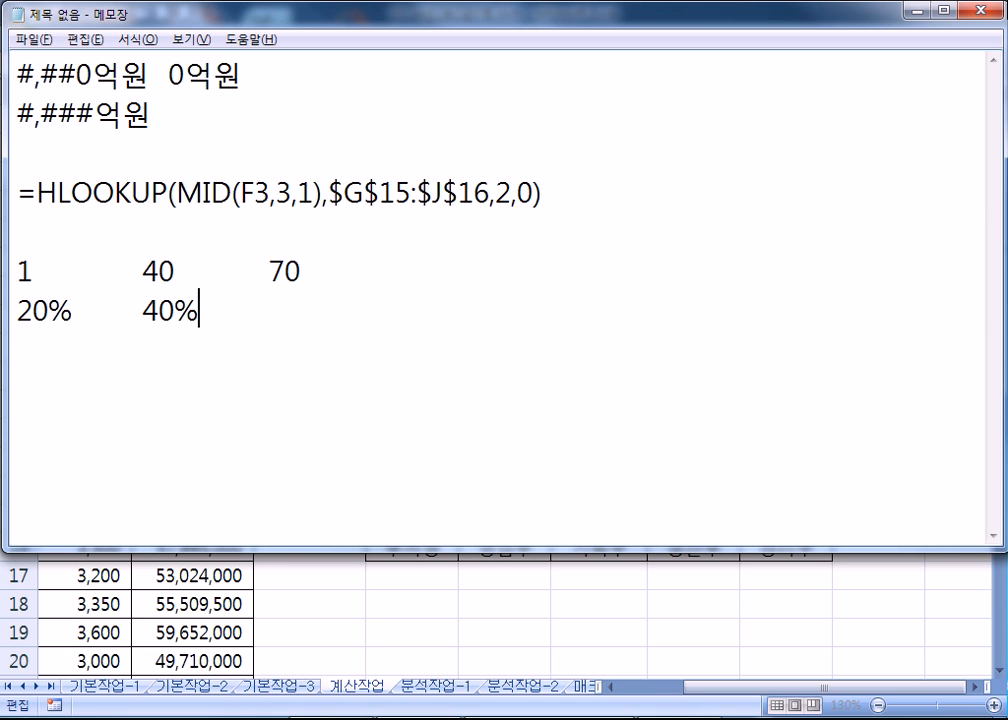
key(Tab)
text(60%)
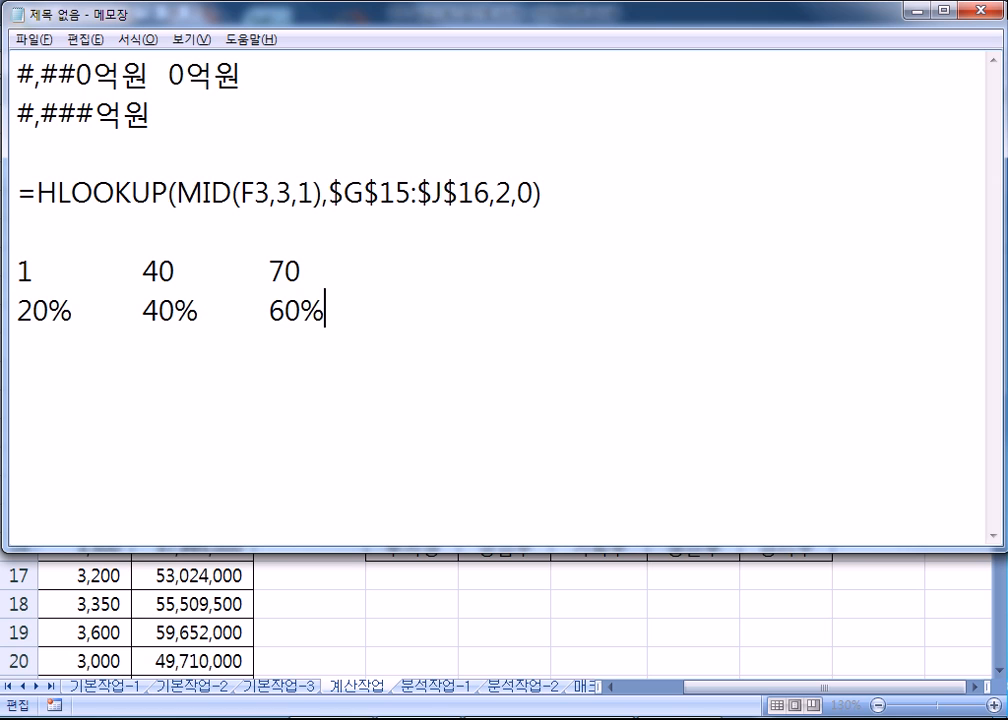
key(Return)
Step: Insert the sample lookup value 10 on its own line above the threshold row
click(75, 238)
key(Return)
text(10)
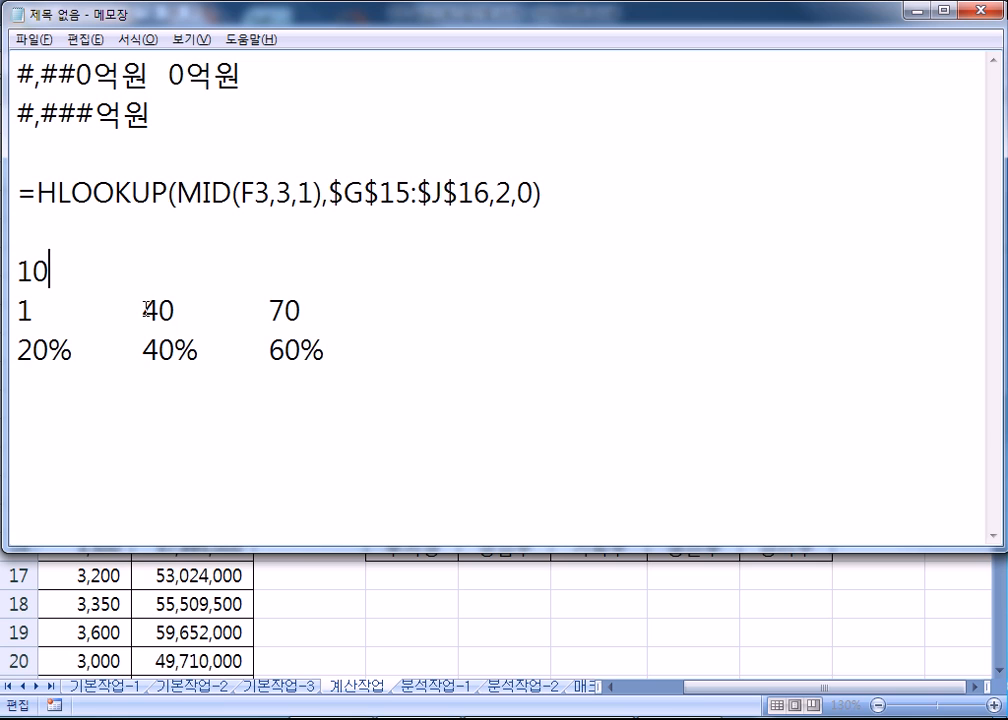
Step: Trace the approximate match from lookup value 10 through threshold 1 to 20%, and compare it with the match options in Excel's J3 formula
drag(66, 312, 17, 312)
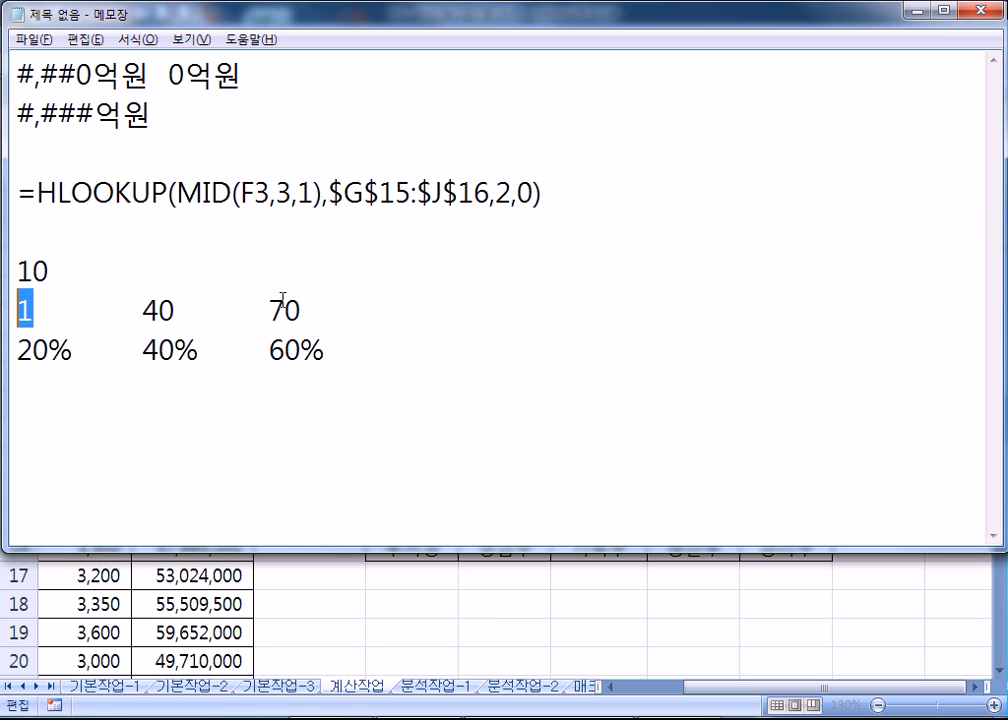
drag(38, 310, 14, 316)
click(143, 310)
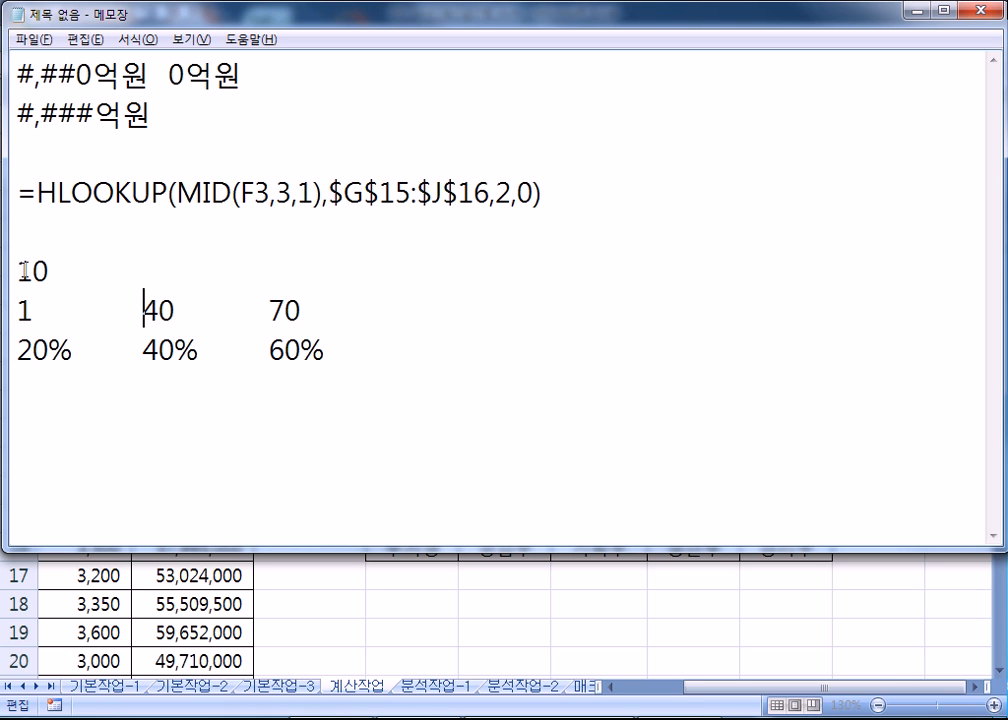
drag(22, 270, 50, 270)
drag(73, 350, 18, 350)
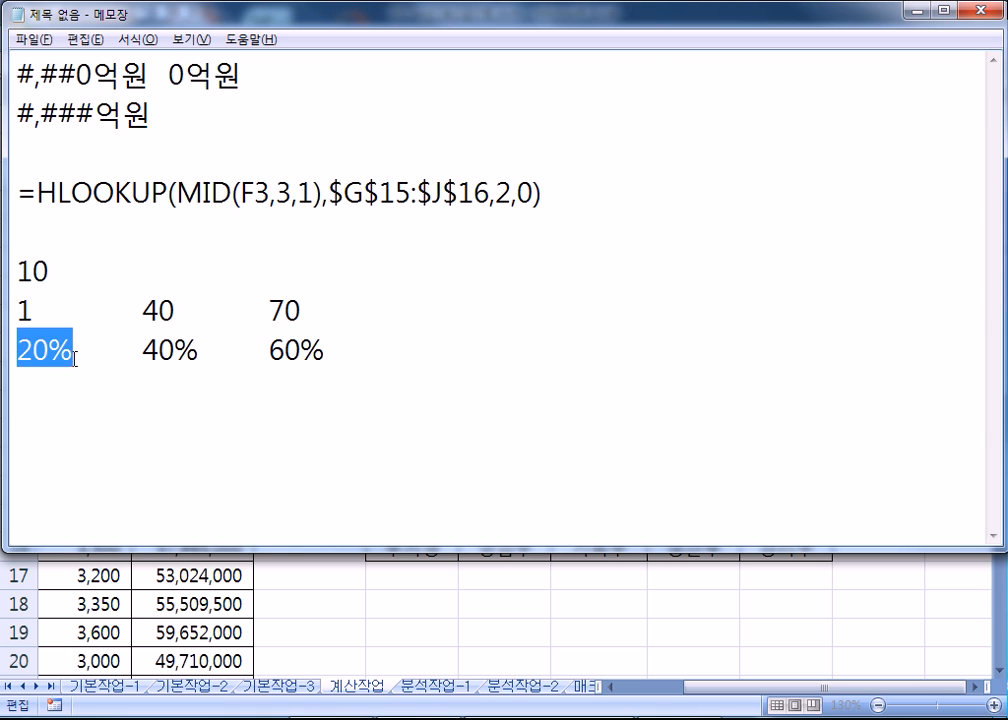
key(alt+Tab)
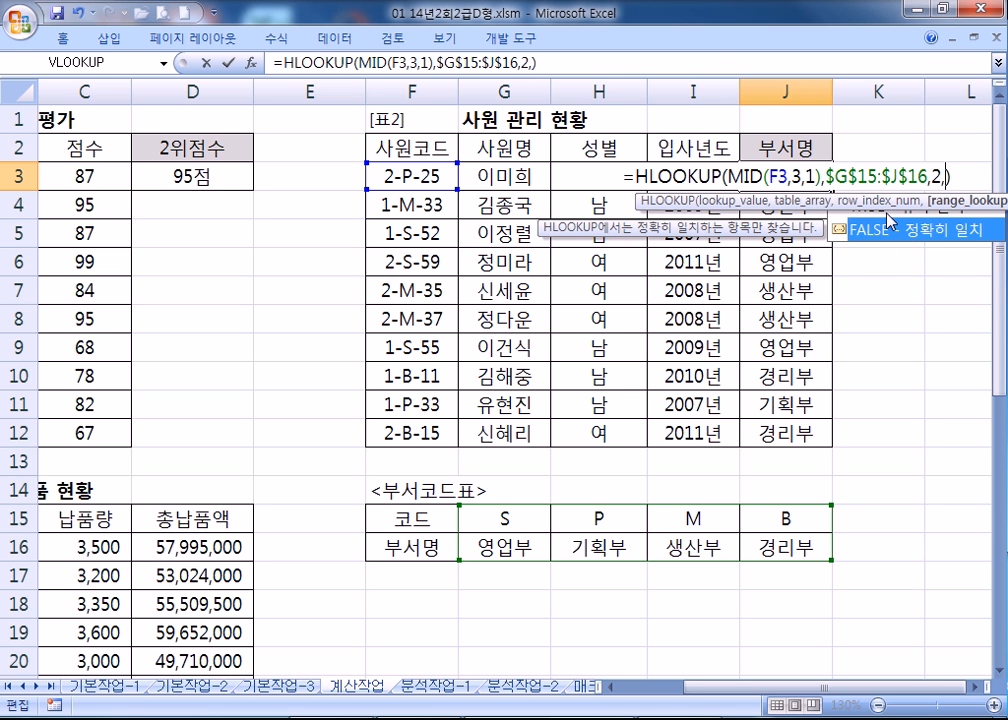
key(alt+Tab)
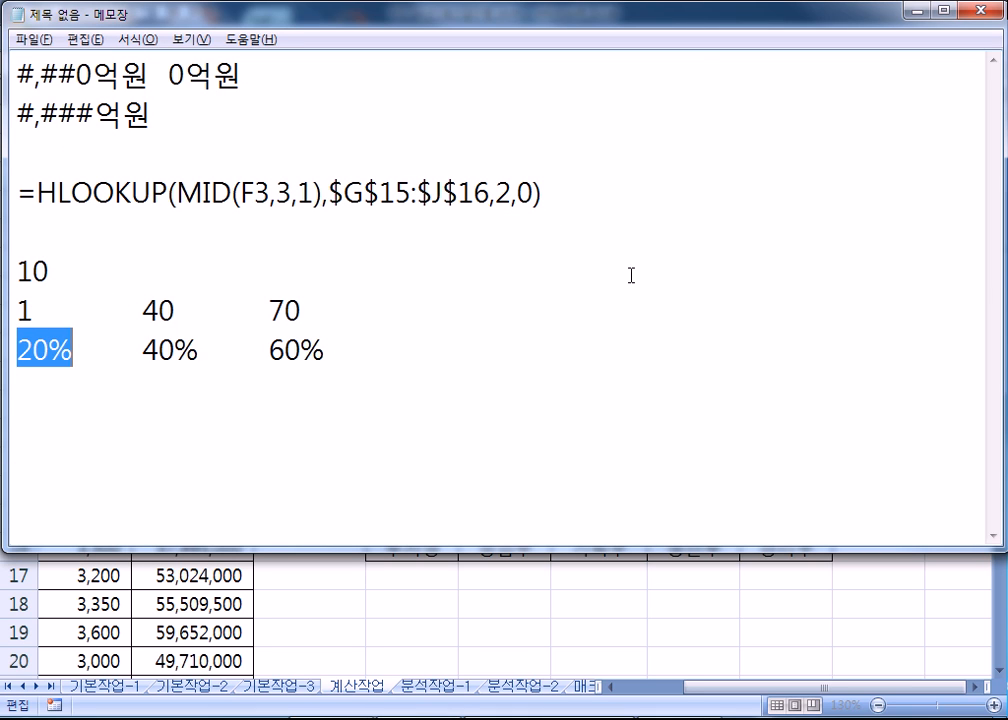
key(alt+Tab)
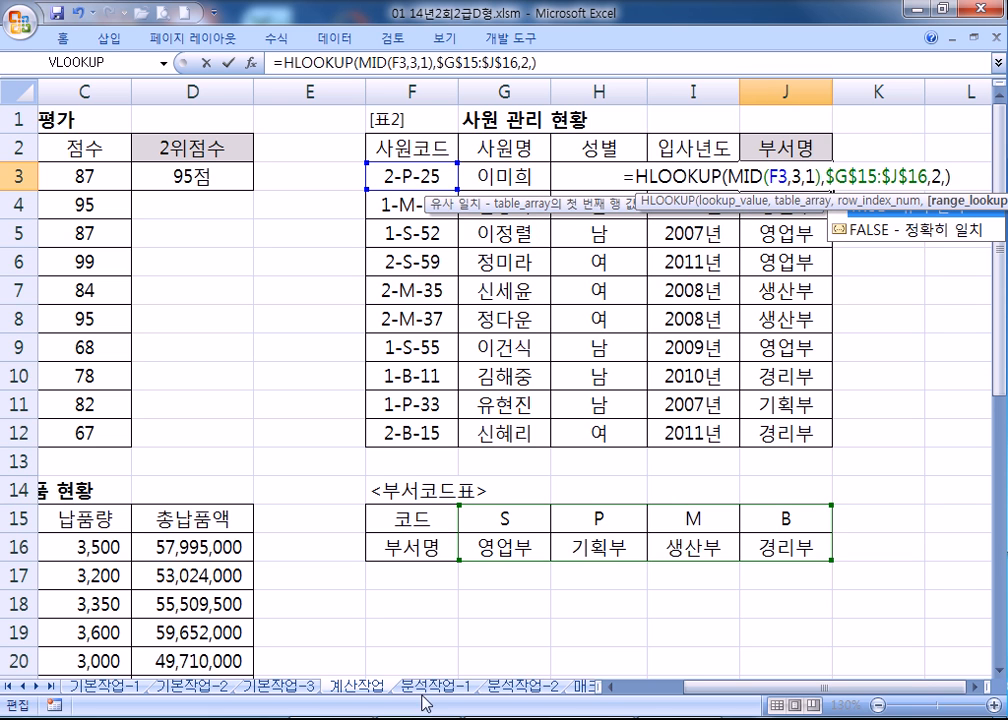
key(alt+Tab)
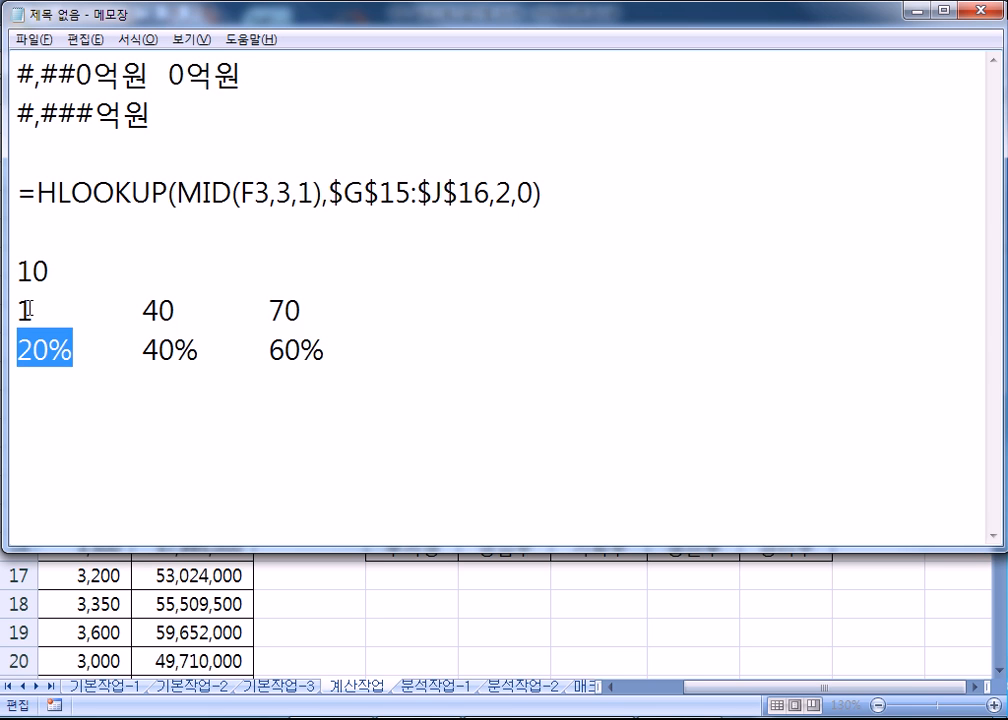
Step: Change the first two sample thresholds in Notepad to 0 and 60
drag(16, 310, 31, 311)
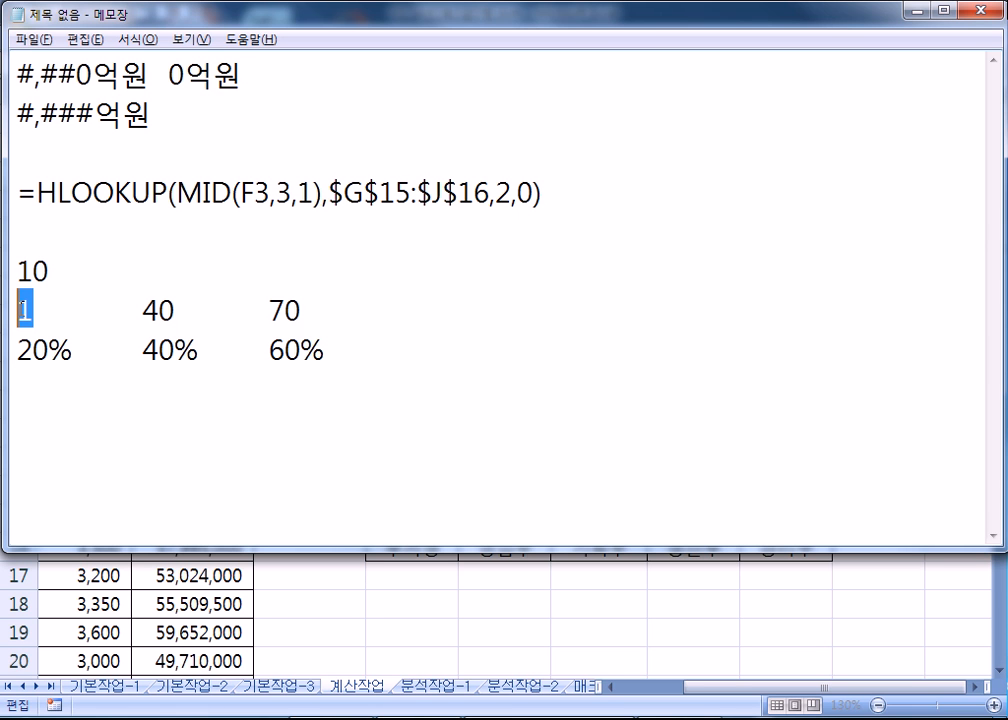
text(60)
key(BackSpace)
key(BackSpace)
text(0)
key(Tab)
key(BackSpace)
key(Delete)
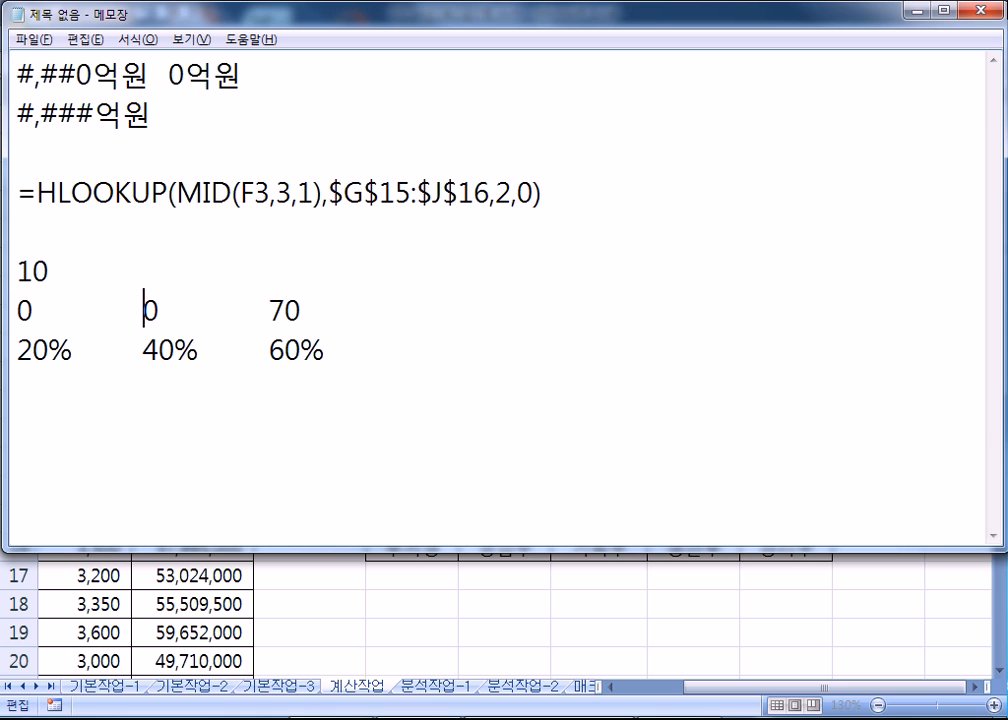
text(6)
key(Right)
key(Right)
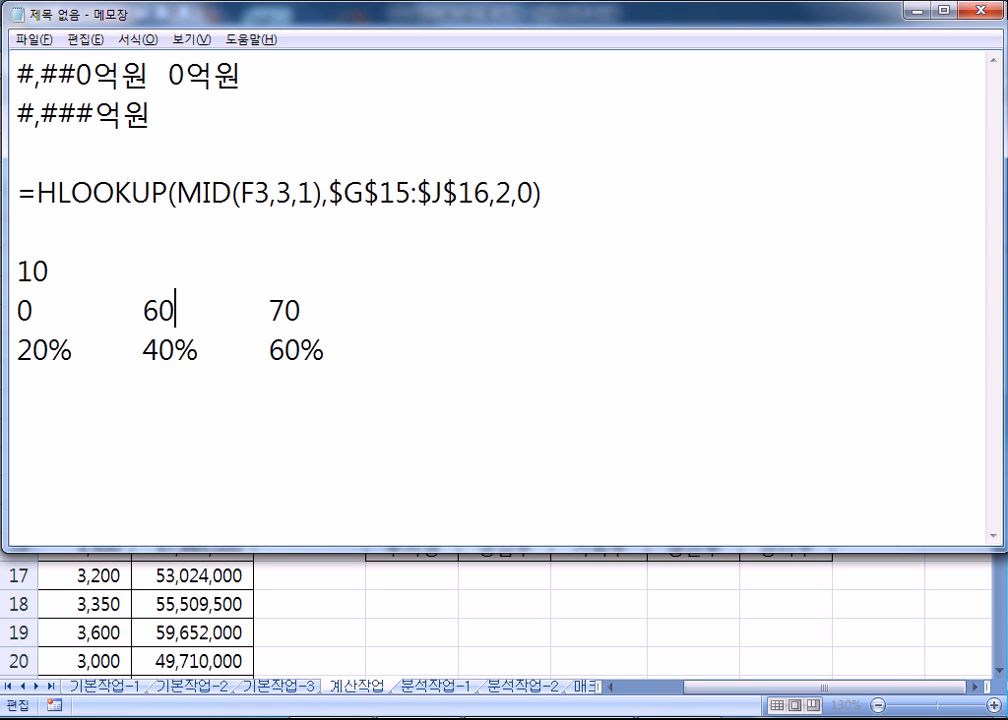
Step: Append the thresholds 80 and 90 to the end of the sample threshold row
key(End)
key(Tab)
text(80)
key(Tab)
text(90)
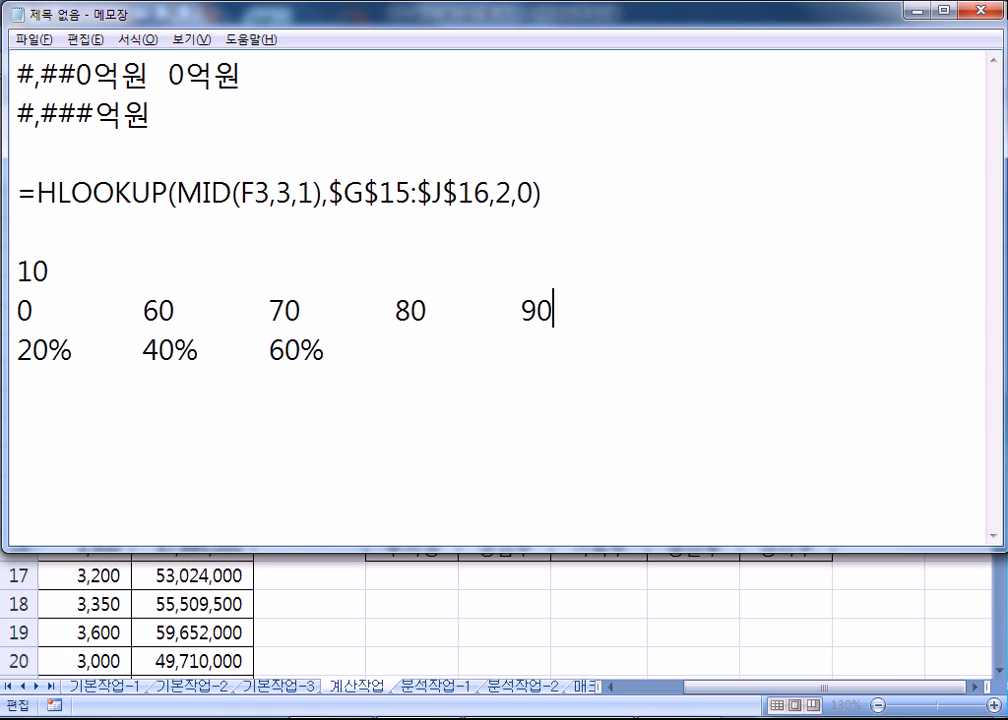
Step: Replace the percentage row with the tab-separated grades 가, 양, 미, 우 and 수
key(Down)
key(Home)
key(shift+End)
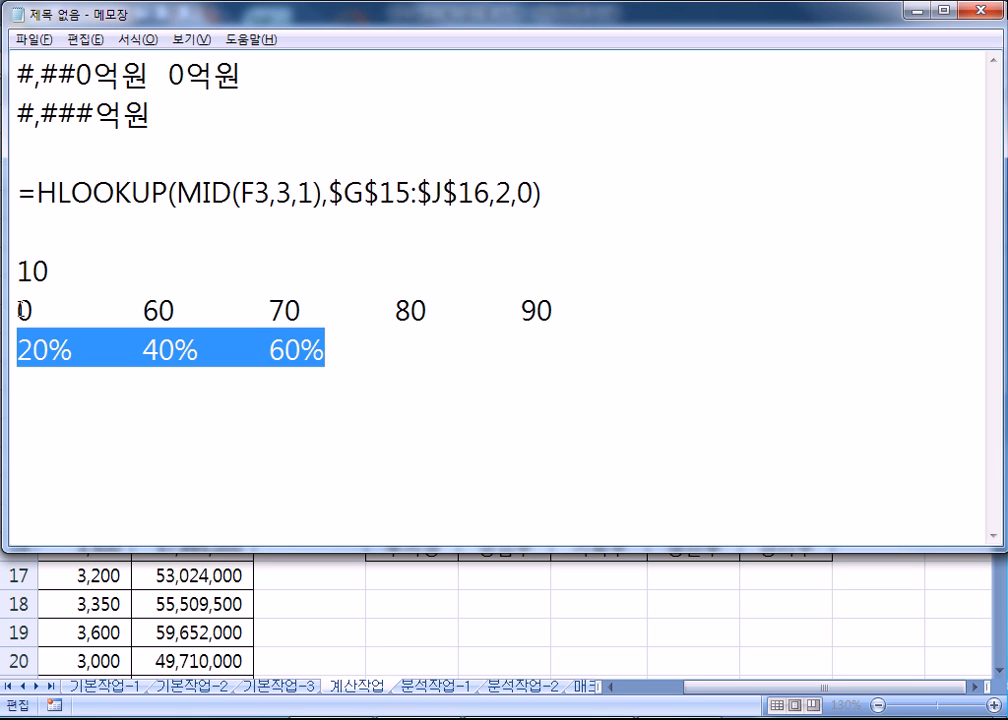
text(양)
key(Tab)
text(가)
key(BackSpace)
key(BackSpace)
key(BackSpace)
key(BackSpace)
text(ㄱ가)
key(Tab)
text(양)
key(Tab)
text(미)
key(Tab)
text(ㅇ)
key(Tab)
key(BackSpace)
key(BackSpace)
text(우)
key(Tab)
text(수)
key(Return)
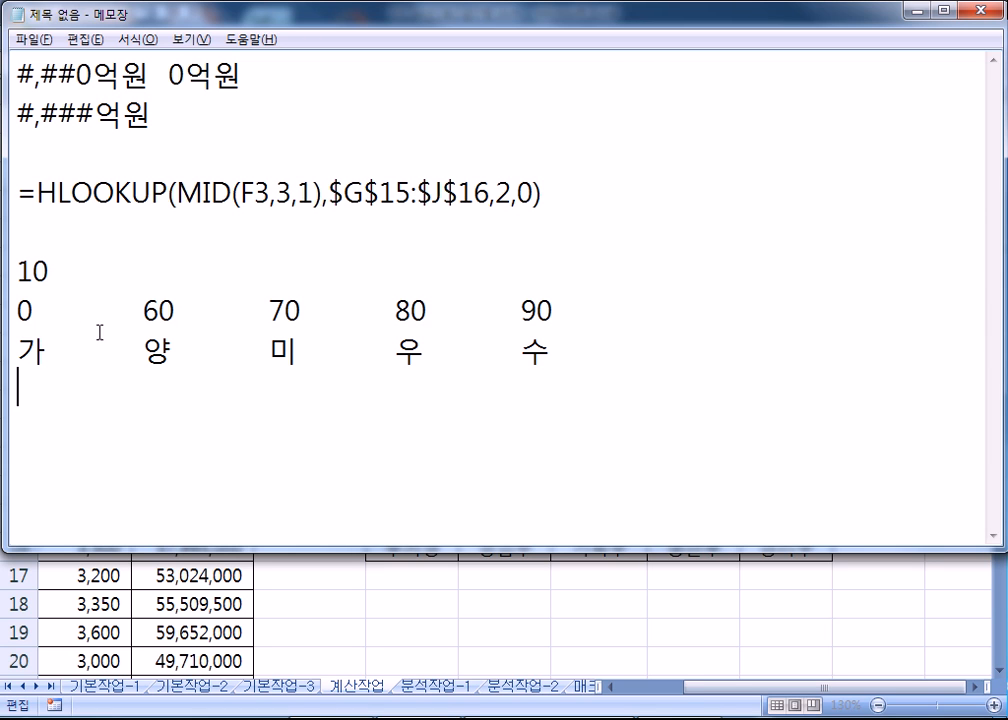
Step: Examine the interval between thresholds 0 and 60 in the sample grade table
drag(137, 313, 45, 318)
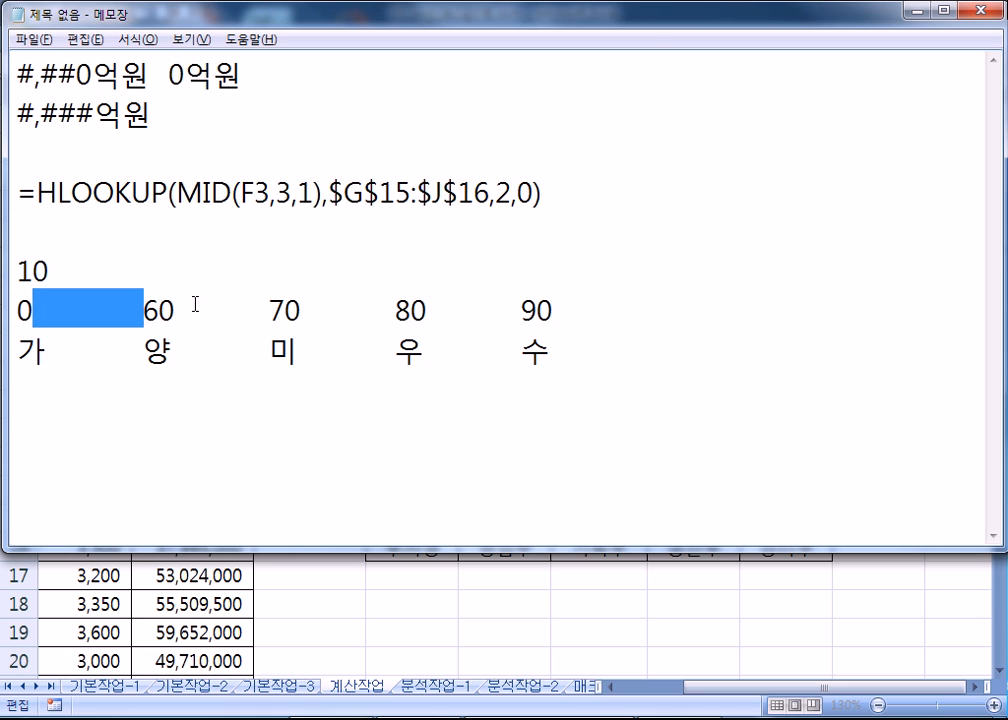
click(133, 414)
click(87, 388)
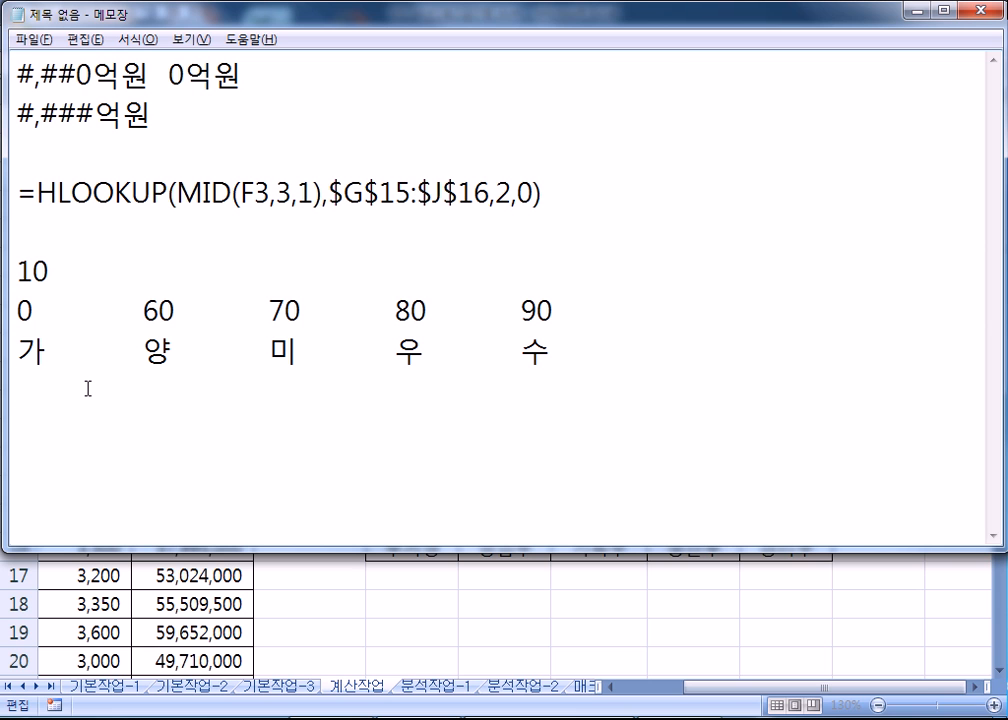
Step: Switch to Excel, finish editing J3's formula and select cell E24 beside the 지역별 납품 현황 table
key(alt+Tab)
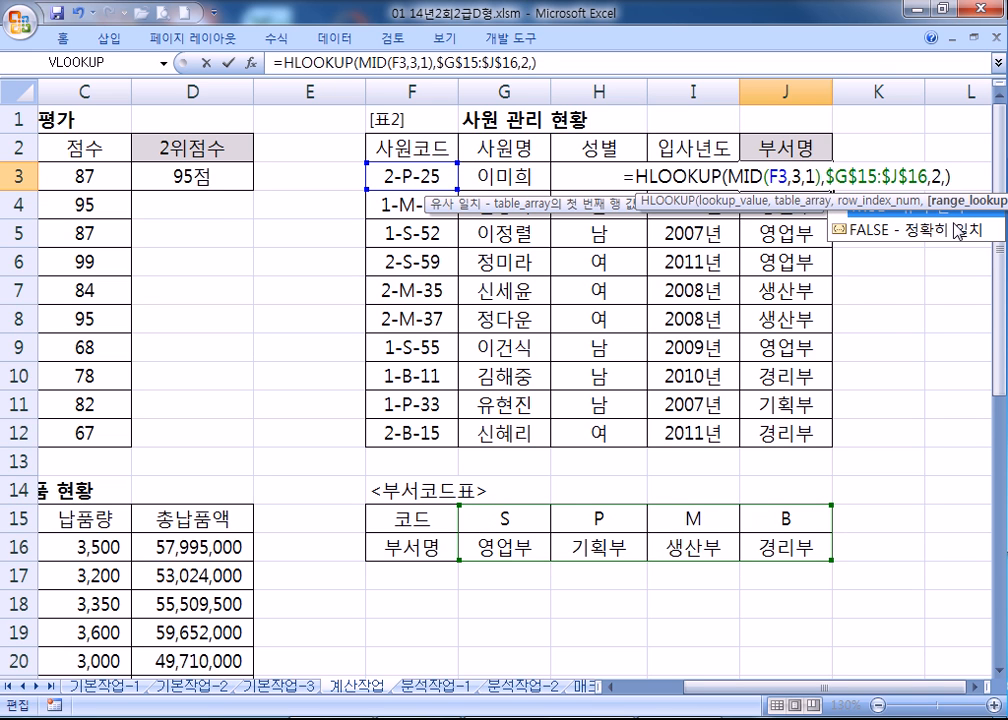
key(Escape)
key(ctrl+Return)
key(Home)
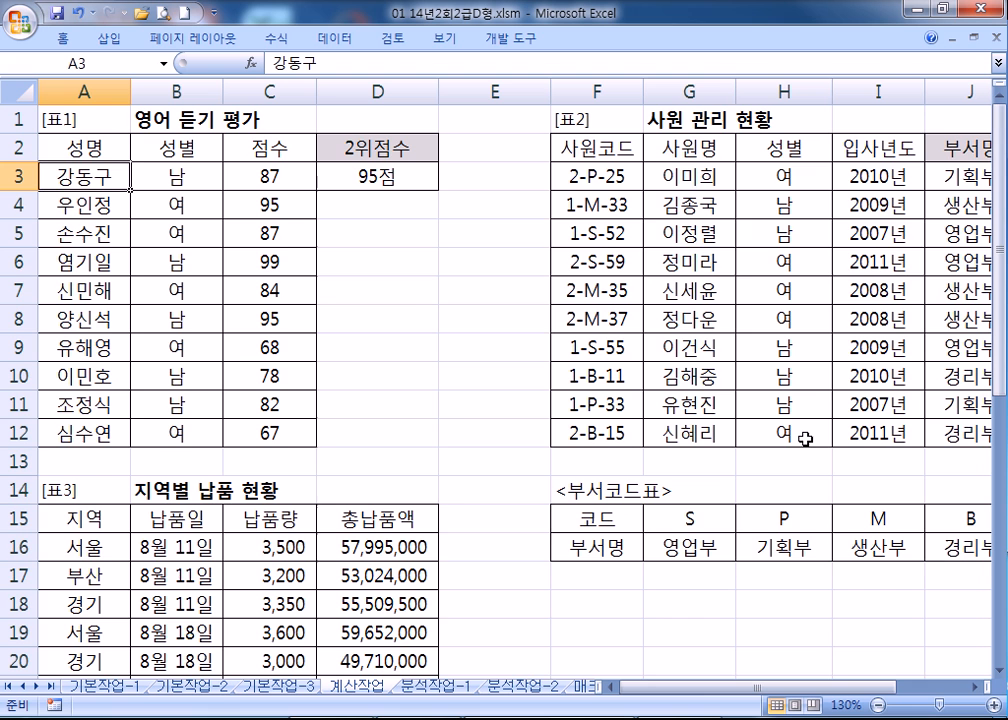
scroll(466, 439, down, 5)
click(515, 344)
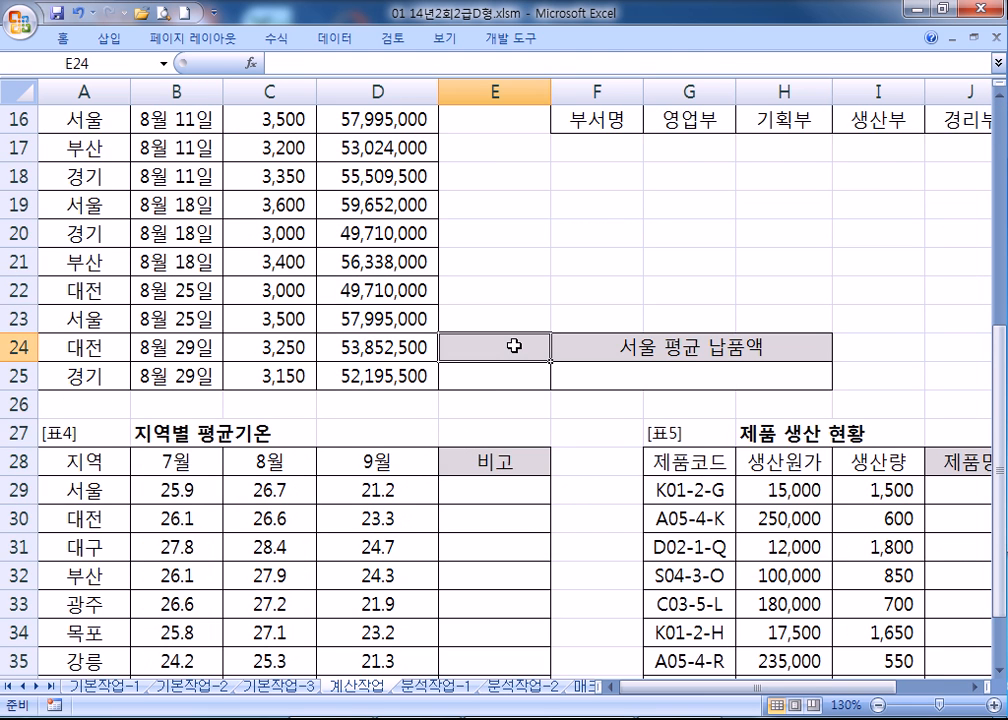
scroll(513, 345, up, 1)
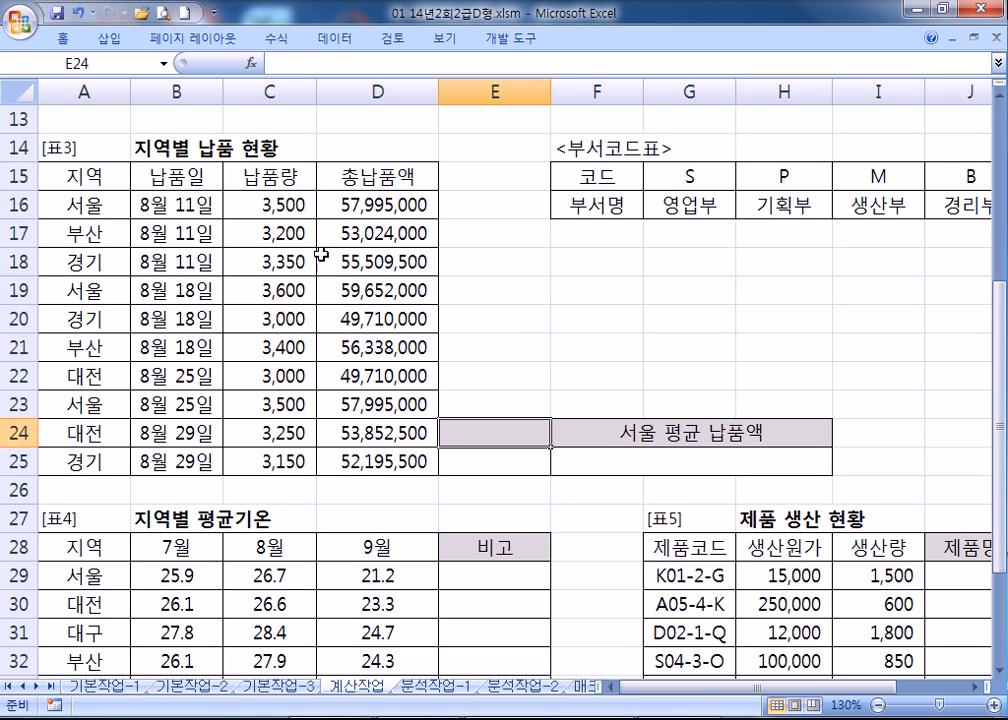
Step: Build the criteria range beside the 지역별 납품 현황 table, with 지역 in E24 and 서울 in E25
click(100, 177)
drag(101, 177, 93, 205)
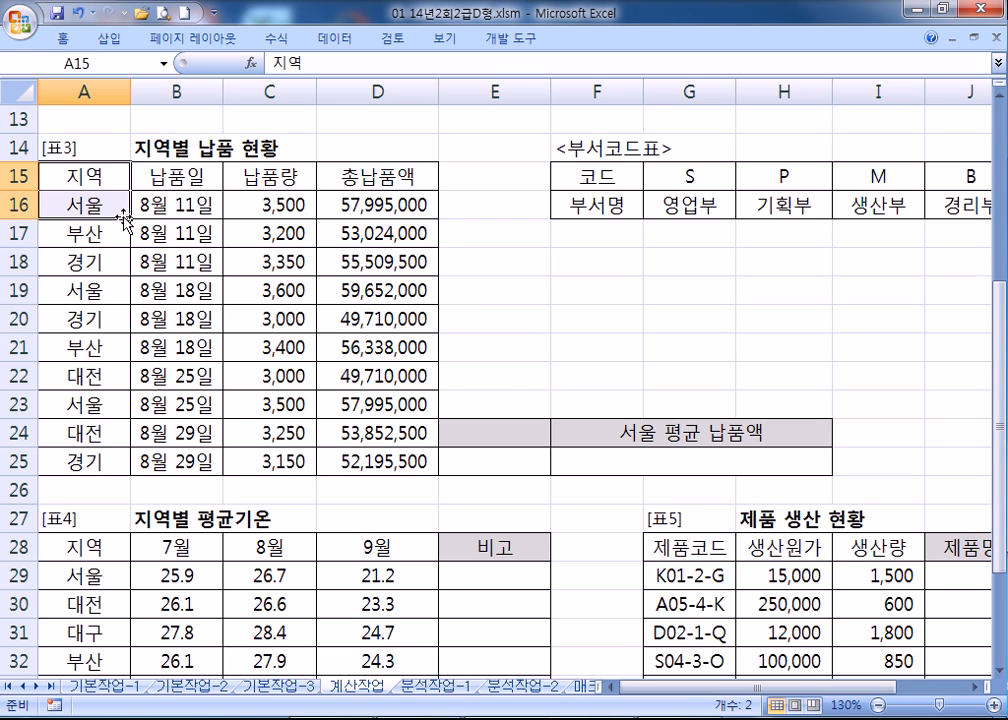
drag(513, 432, 497, 454)
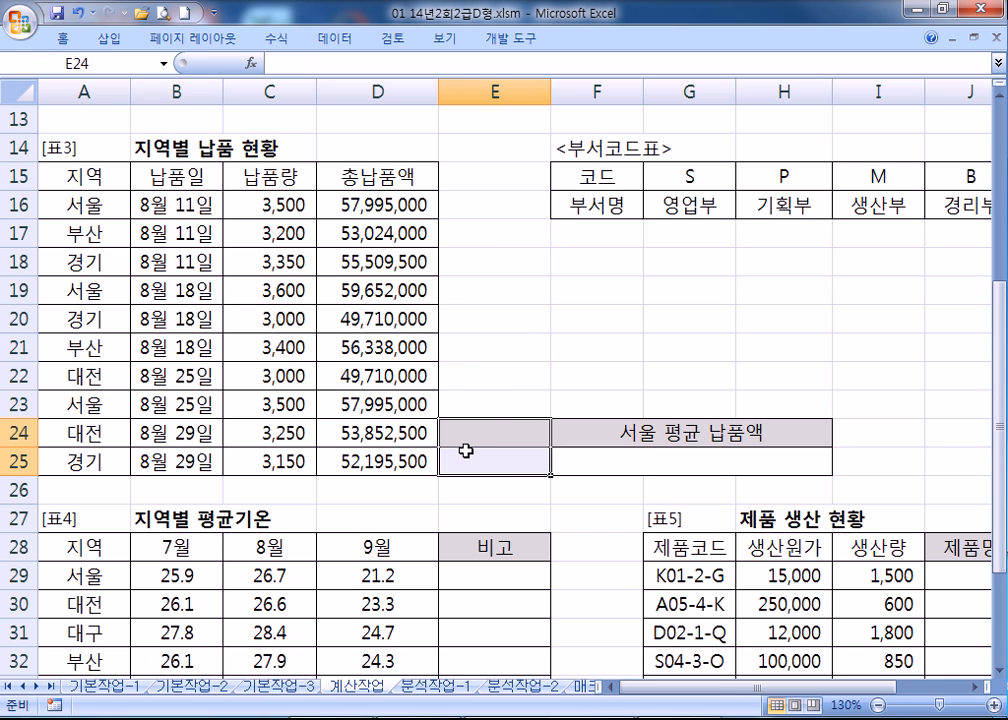
text(WLDUR)
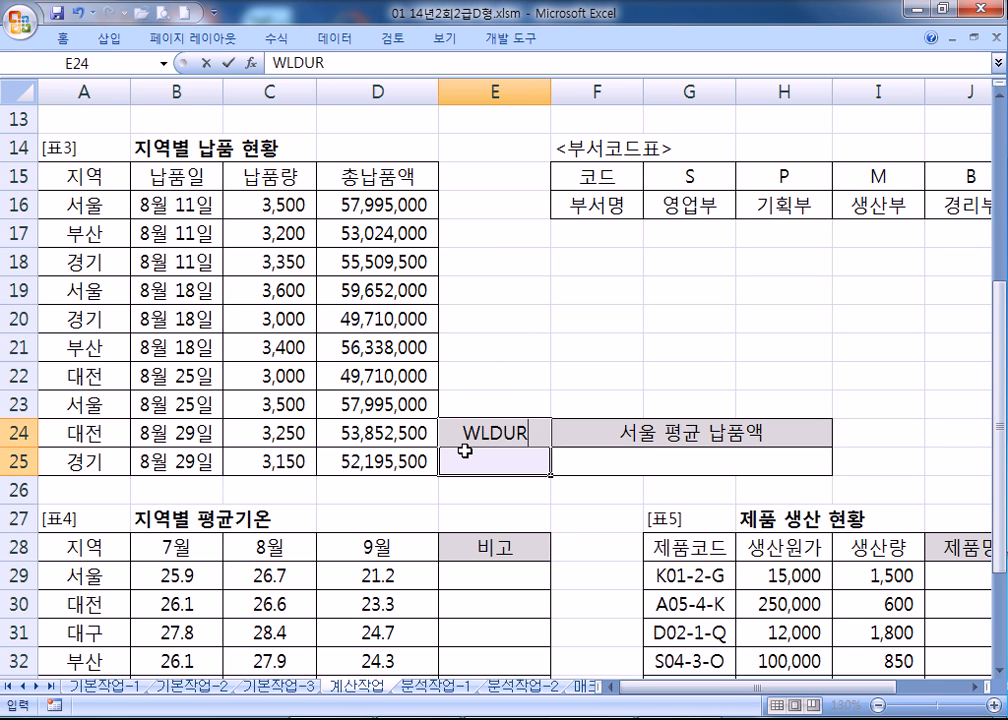
key(Return)
text(지)
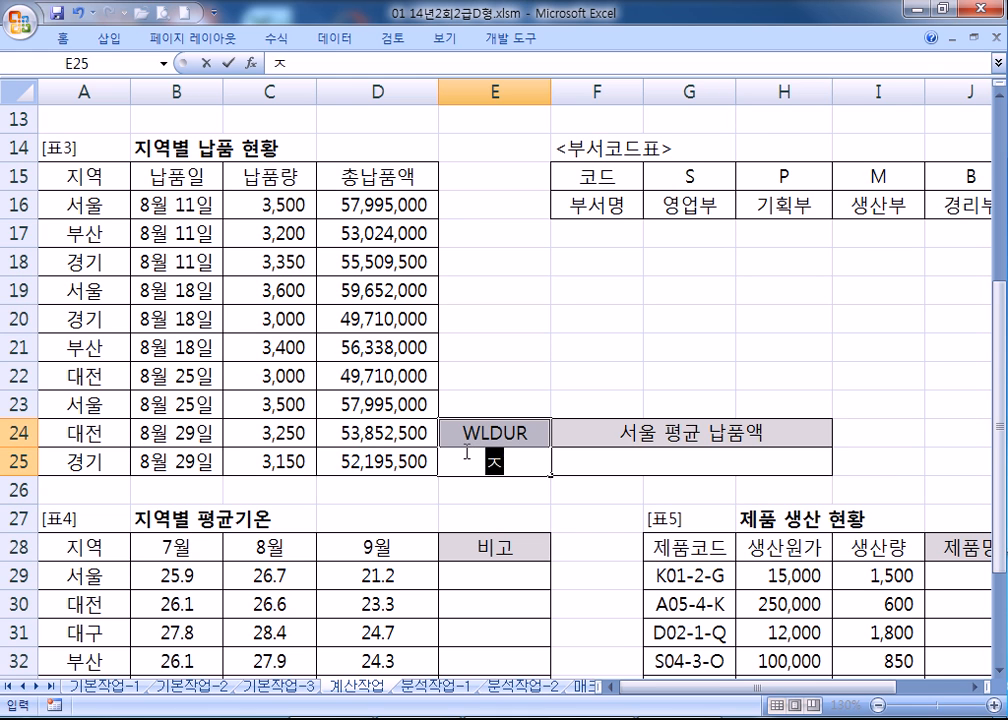
key(Escape)
key(shift+Return)
text(지역)
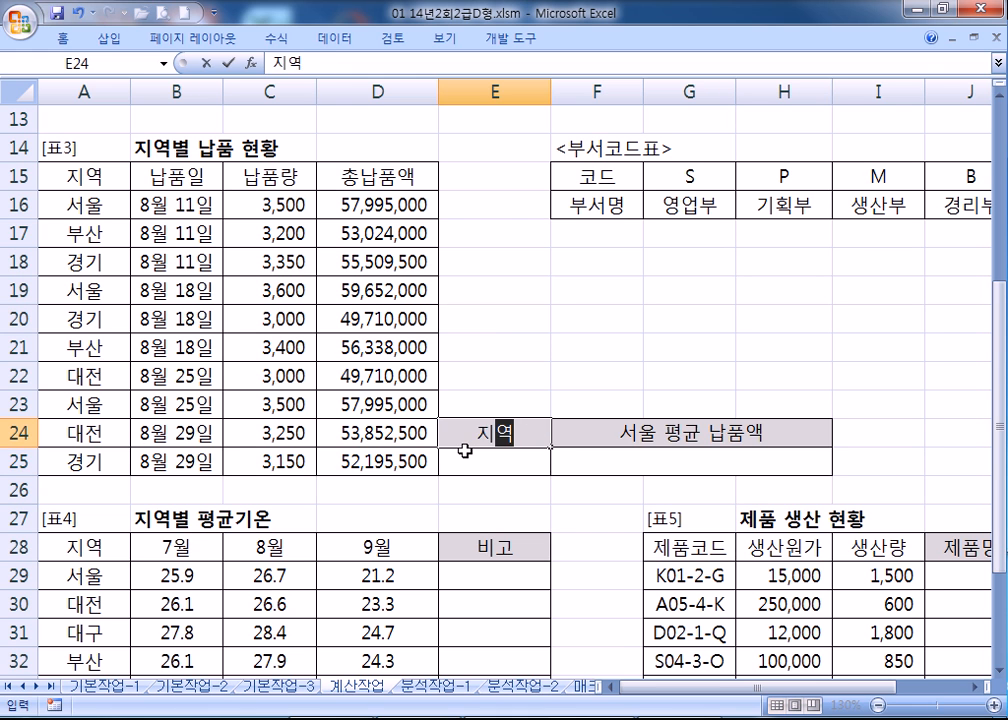
key(Return)
text(서울)
key(Return)
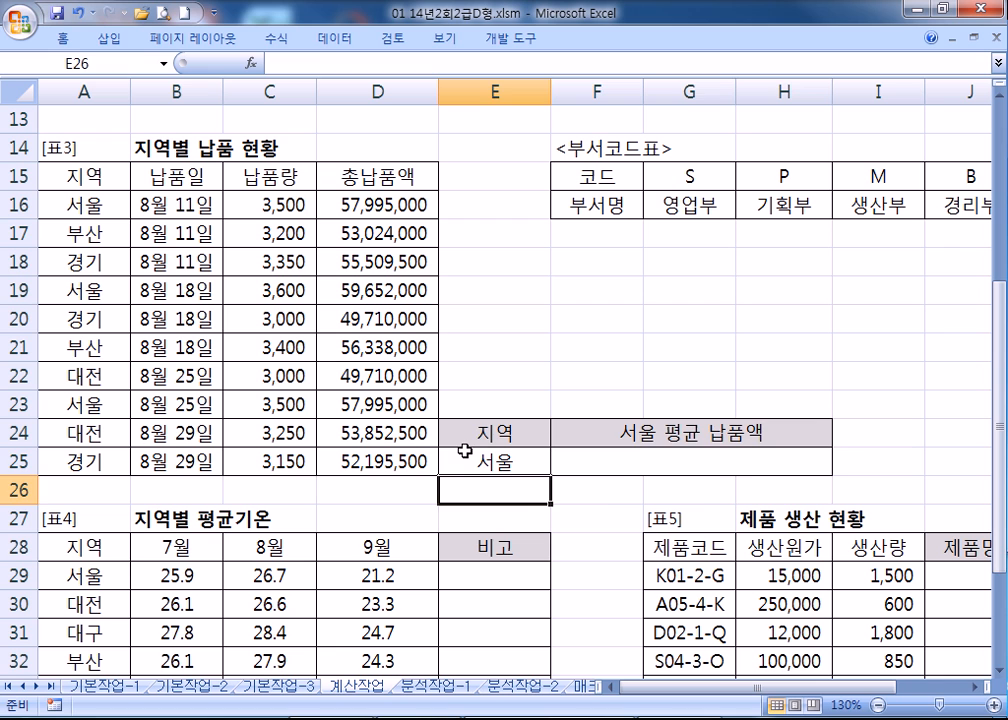
Step: Start a formula in F25 under 서울 평균 납품액 with ROUNDUP enclosing DAVERAGE, using A15:D25 as the database
click(617, 458)
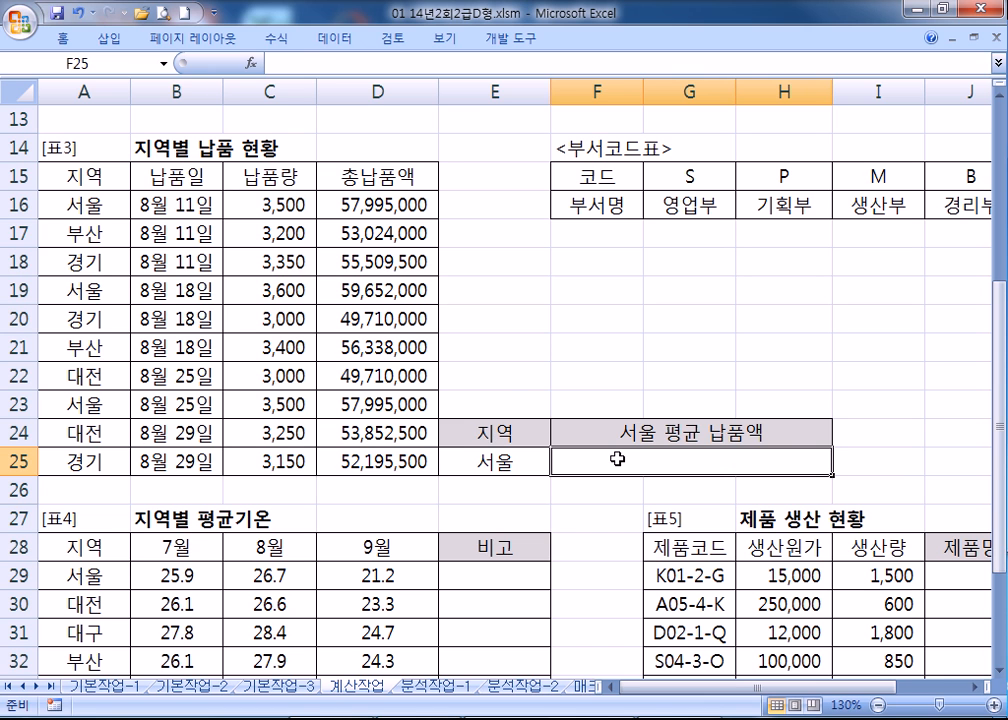
click(400, 205)
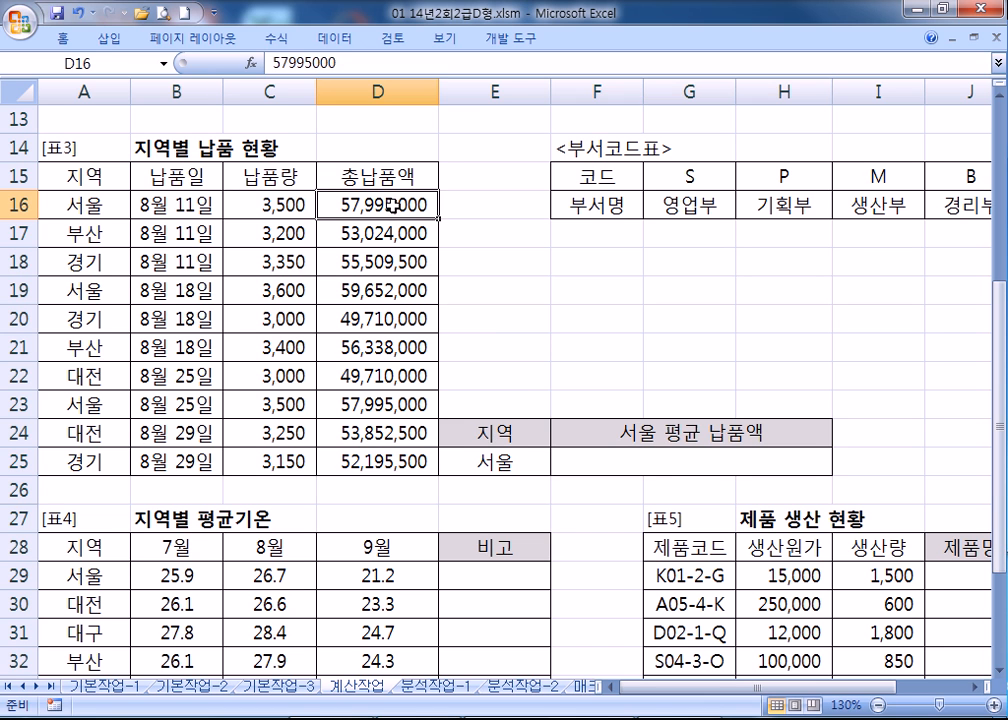
click(668, 461)
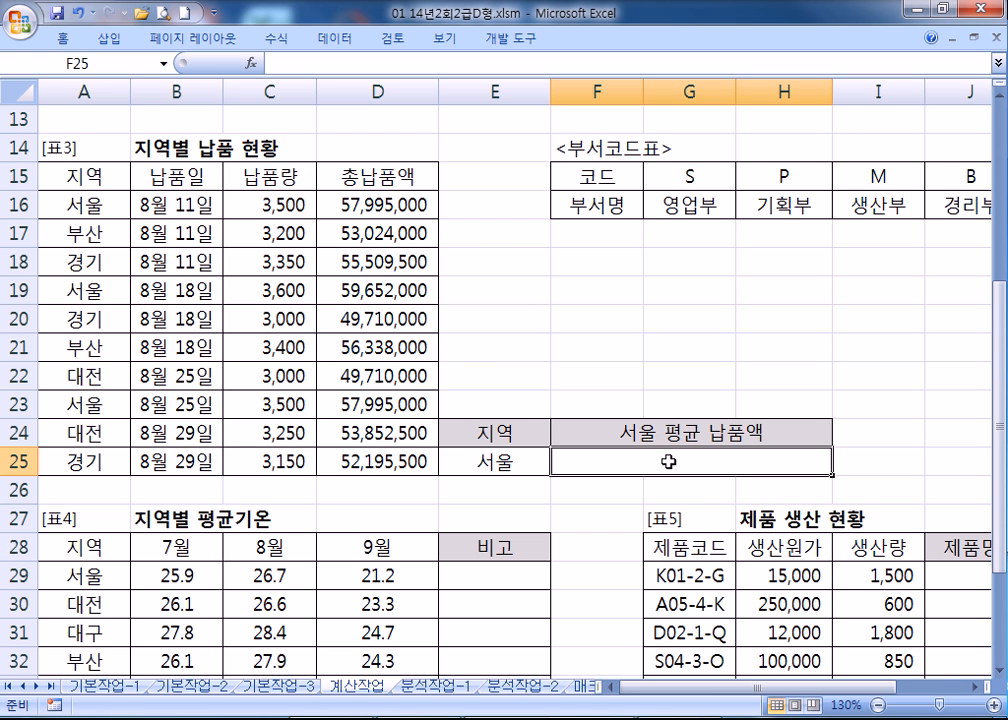
text(=개ㅕㅜㅇ)
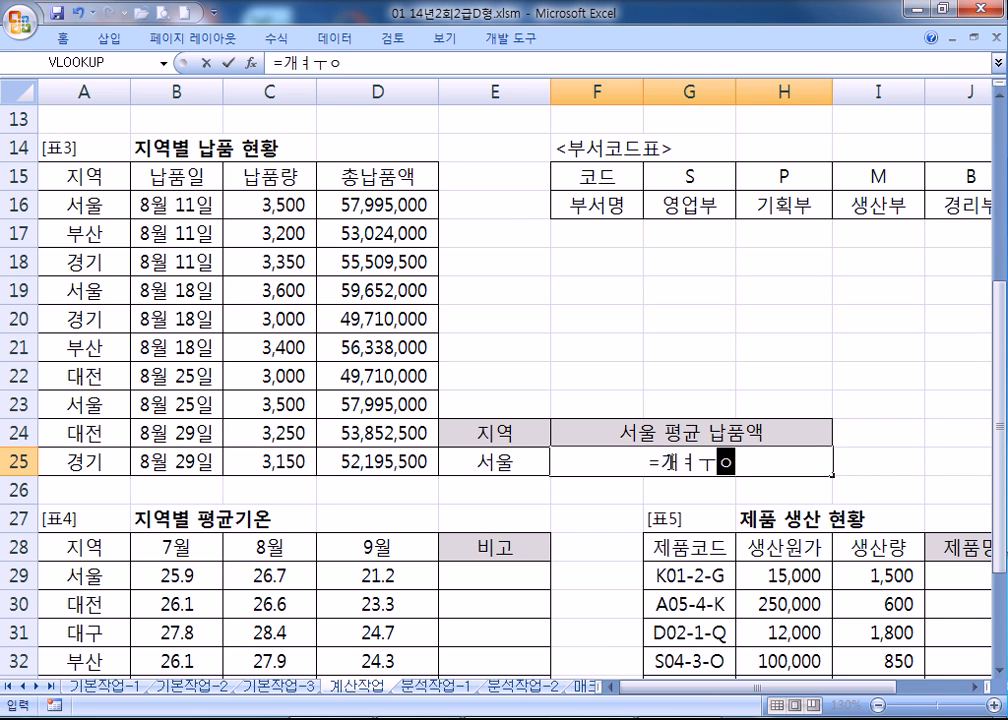
key(Escape)
text(=RO)
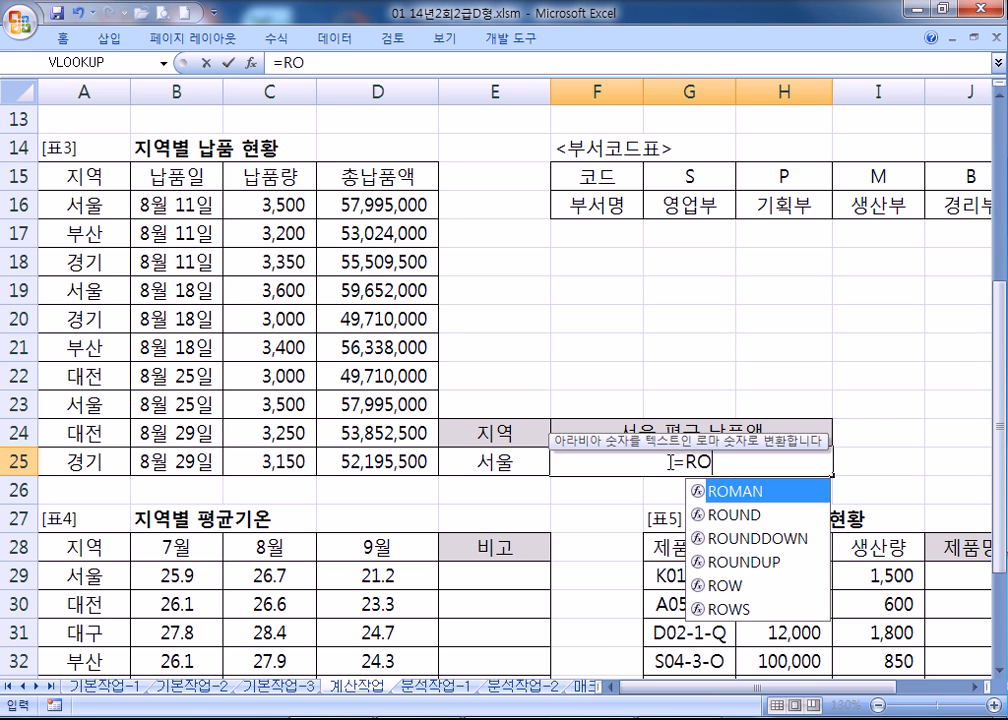
text(UNDUP()
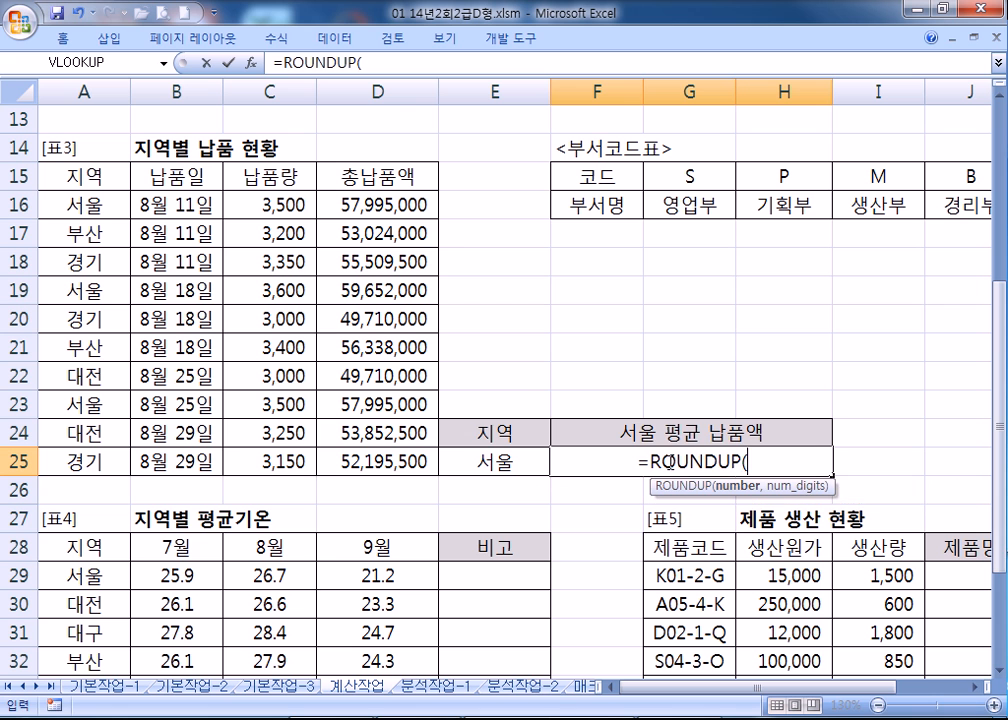
text(DAVERAGE()
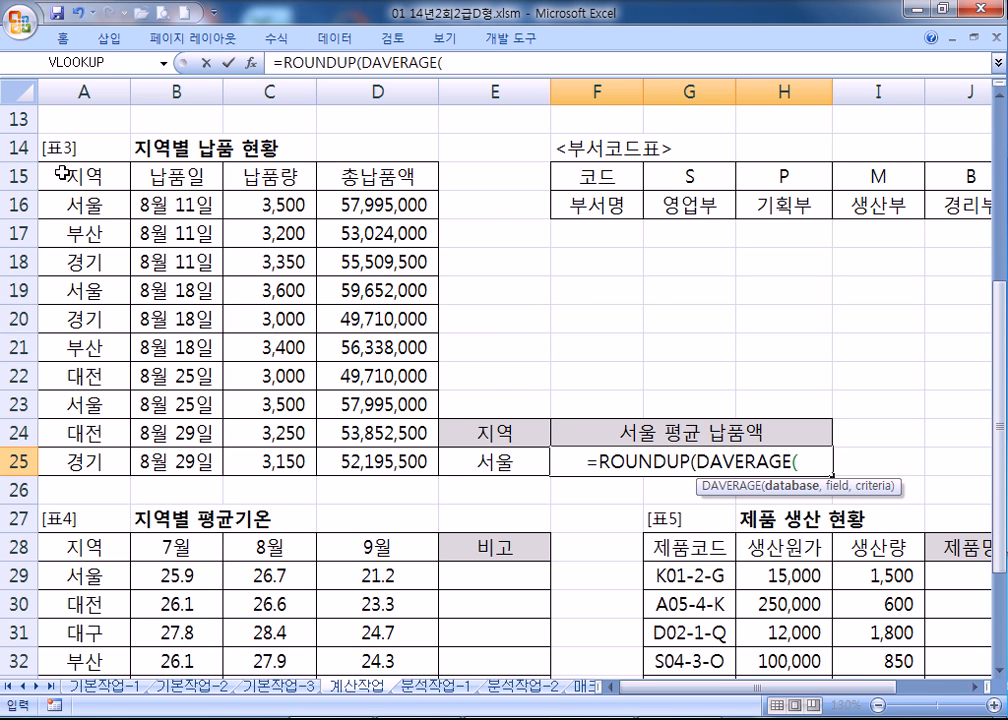
drag(62, 176, 367, 466)
text(,)
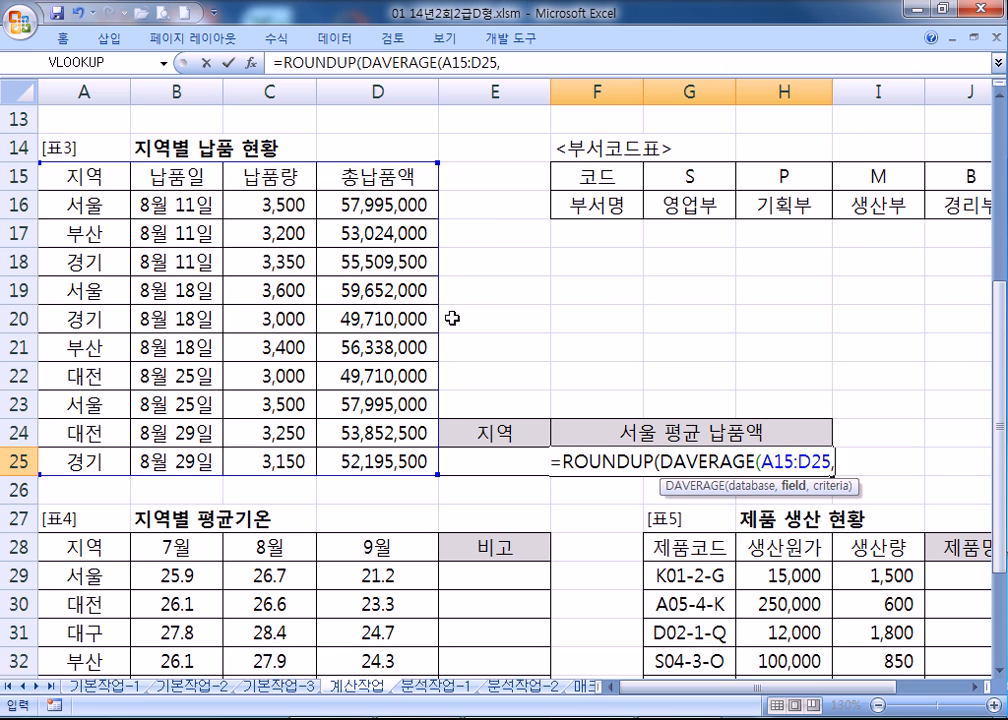
Step: Set the DAVERAGE field argument to the 총납품액 header cell D15
click(360, 180)
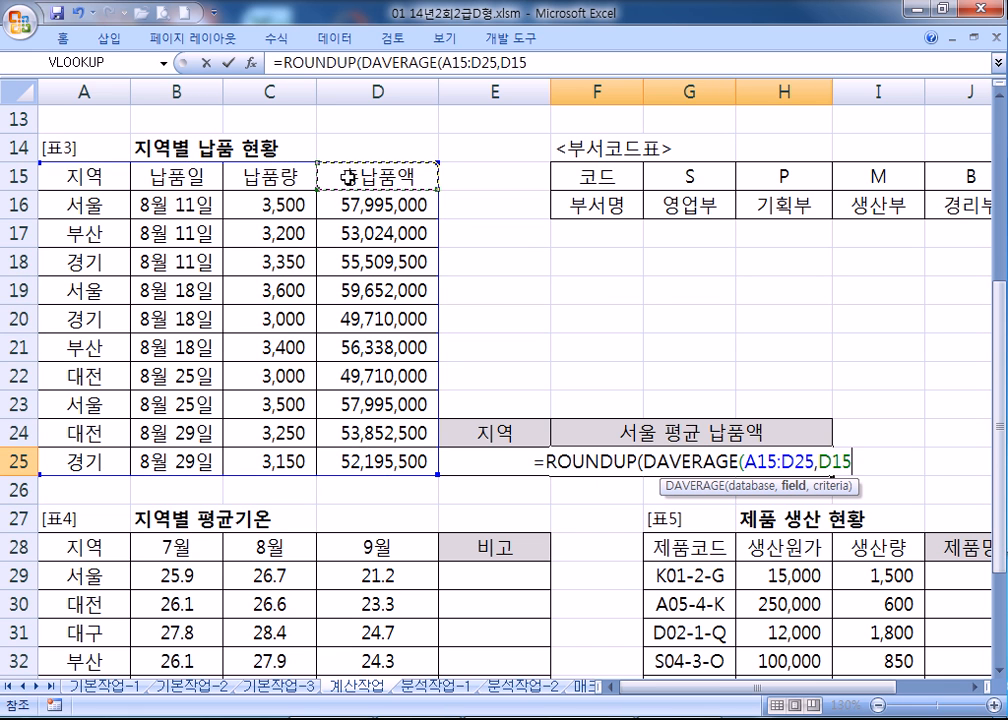
drag(822, 462, 862, 466)
text(4)
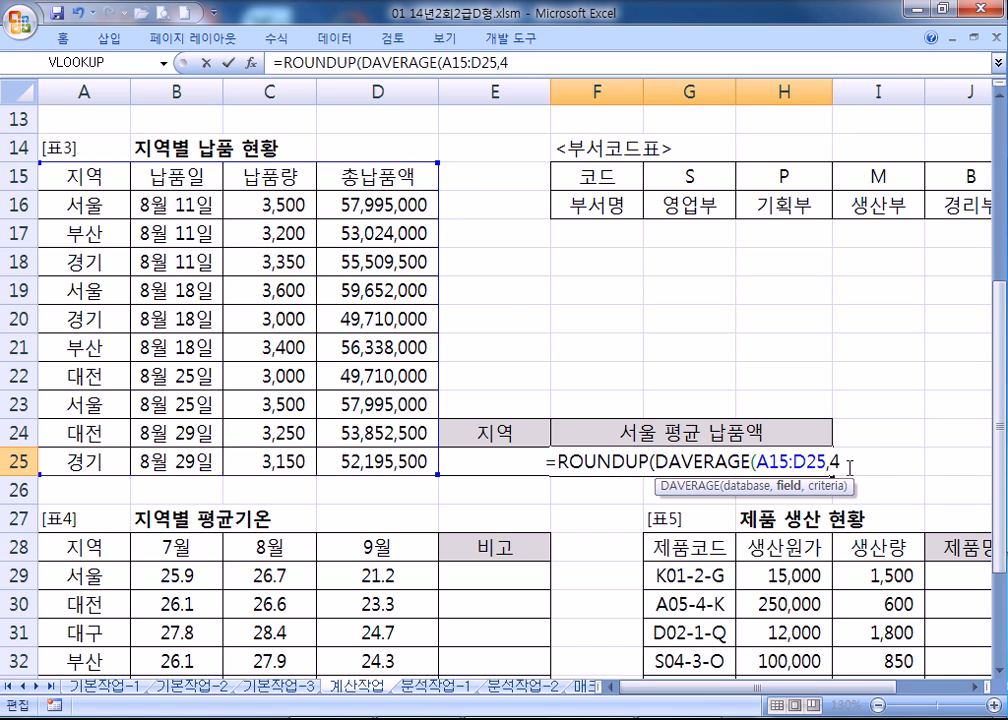
key(BackSpace)
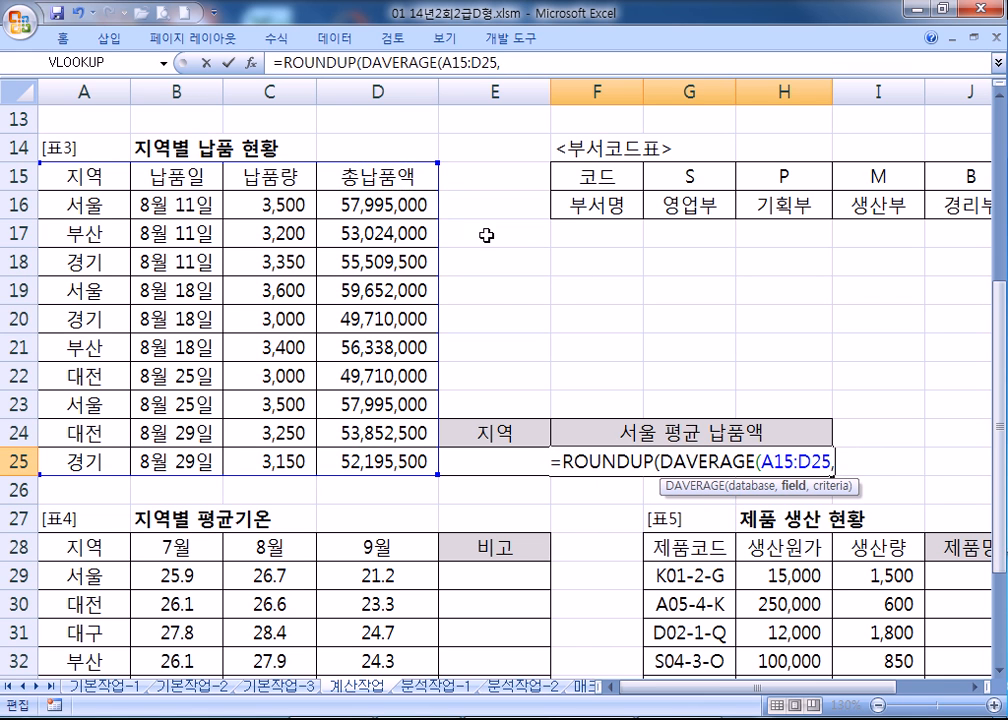
click(393, 177)
text(,)
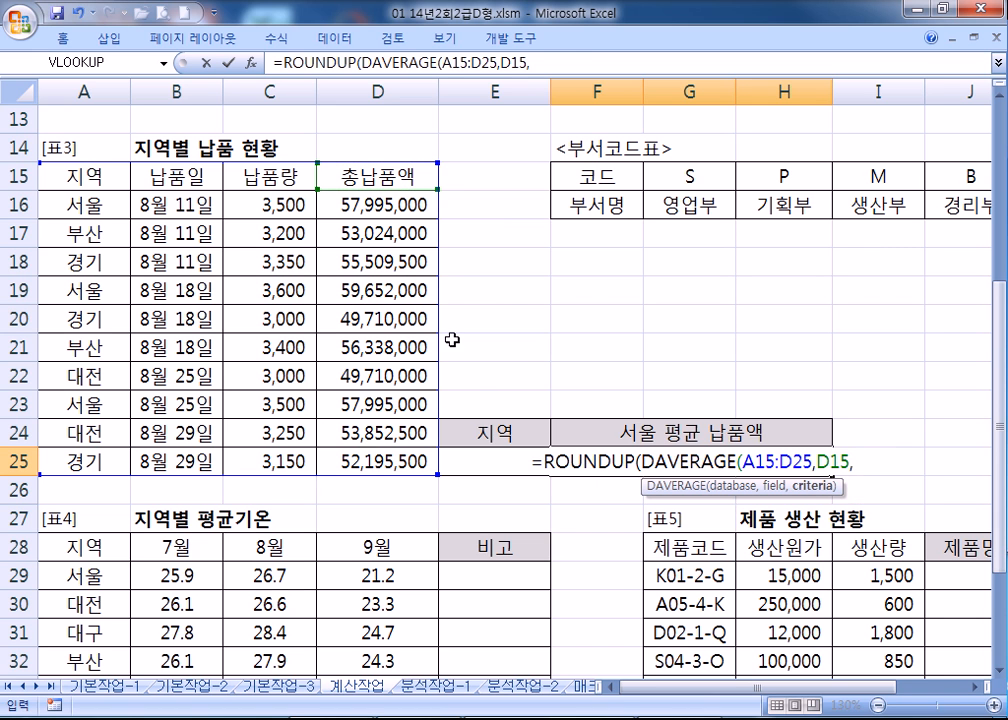
Step: Use E24:E25 as the DAVERAGE criteria and complete the ROUNDUP formula with -4 as the number of digits
drag(461, 430, 467, 453)
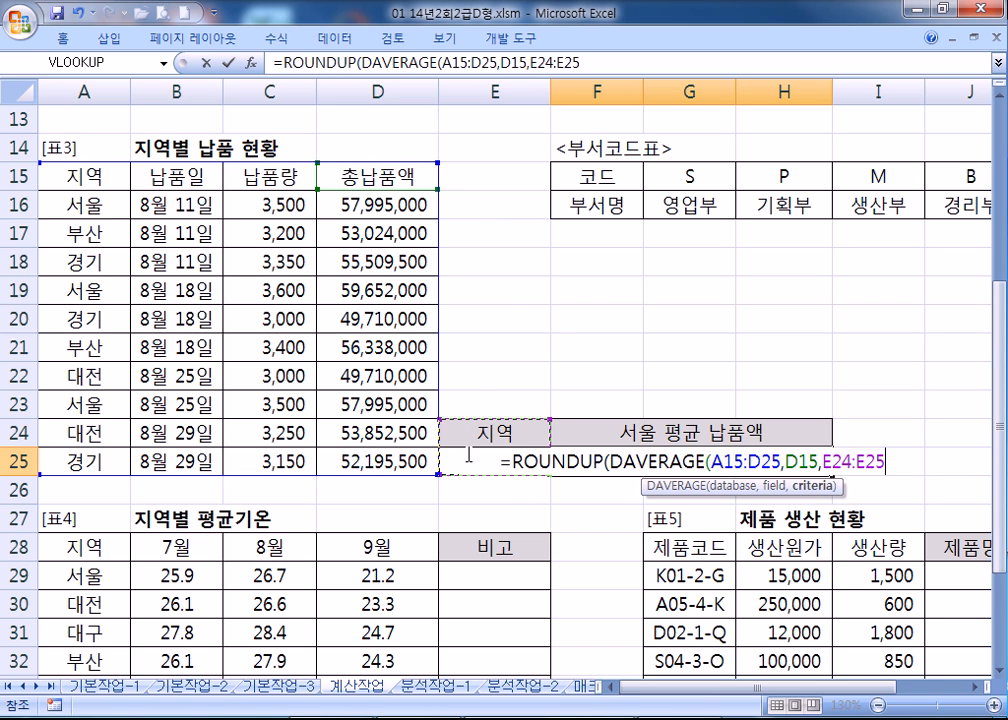
text(),)
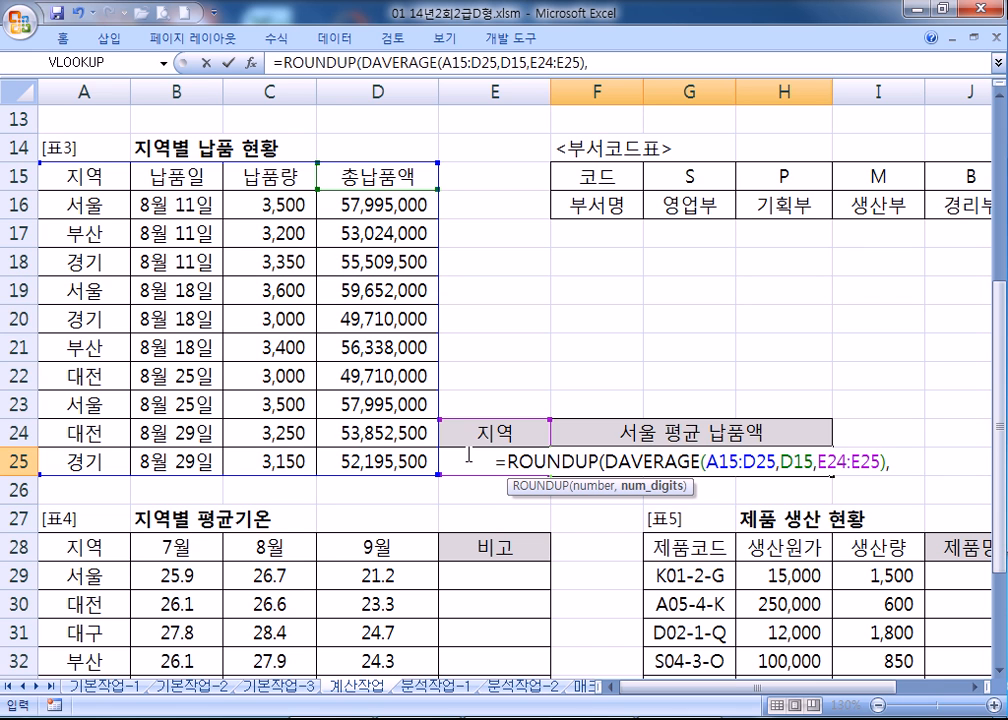
text(-4))
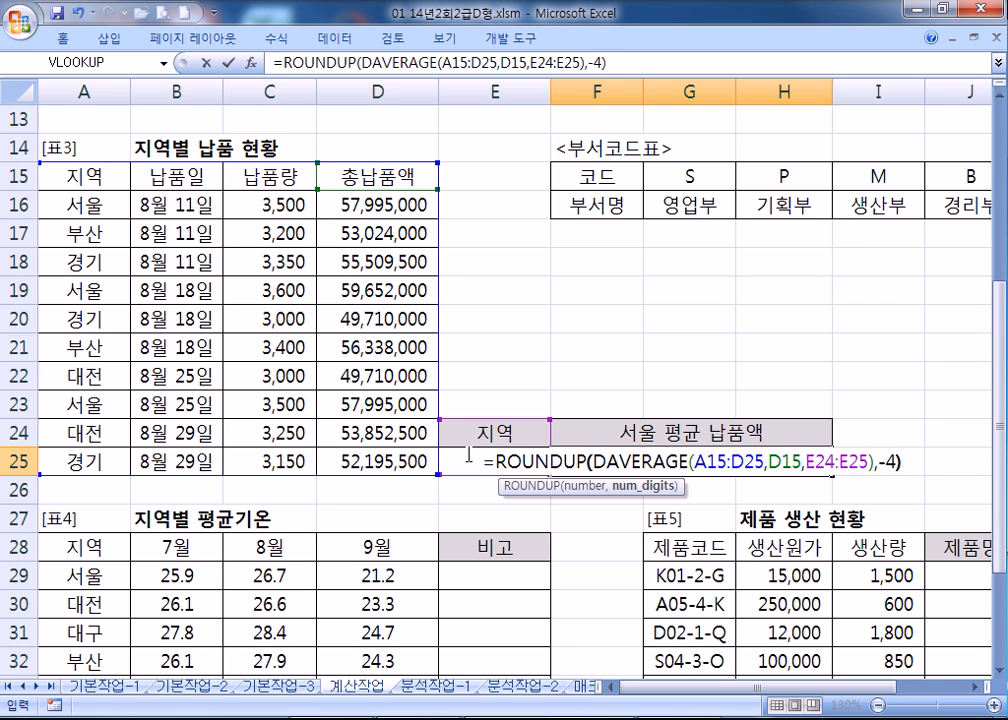
key(Return)
key(Up)
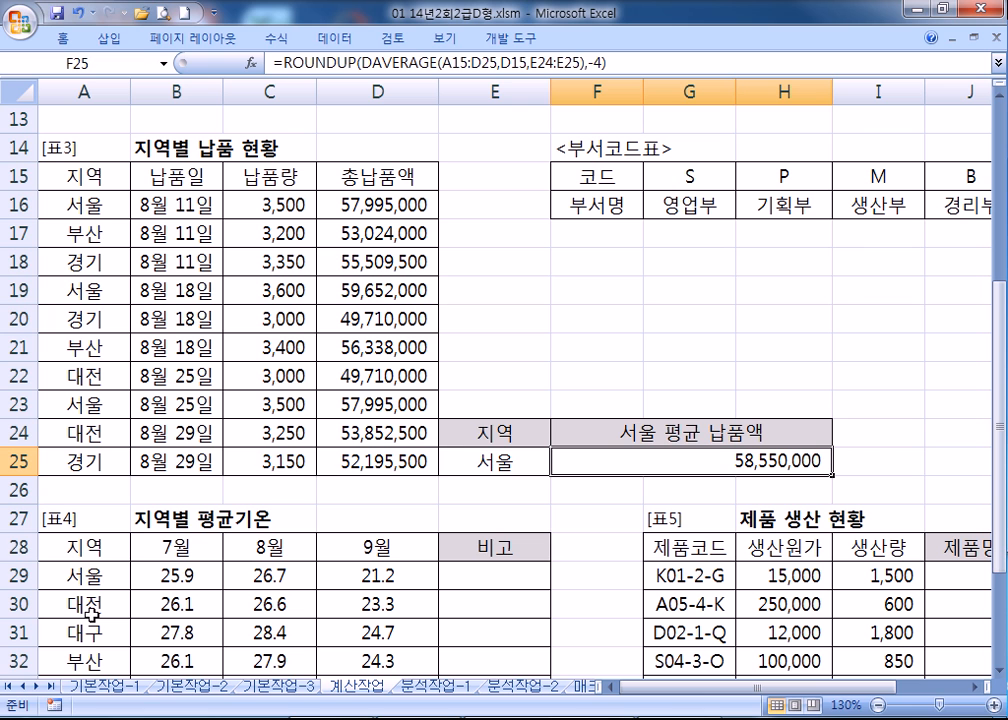
Step: Copy F25's whole formula into Notepad below the sample grade table, set off by blank lines
double_click(716, 450)
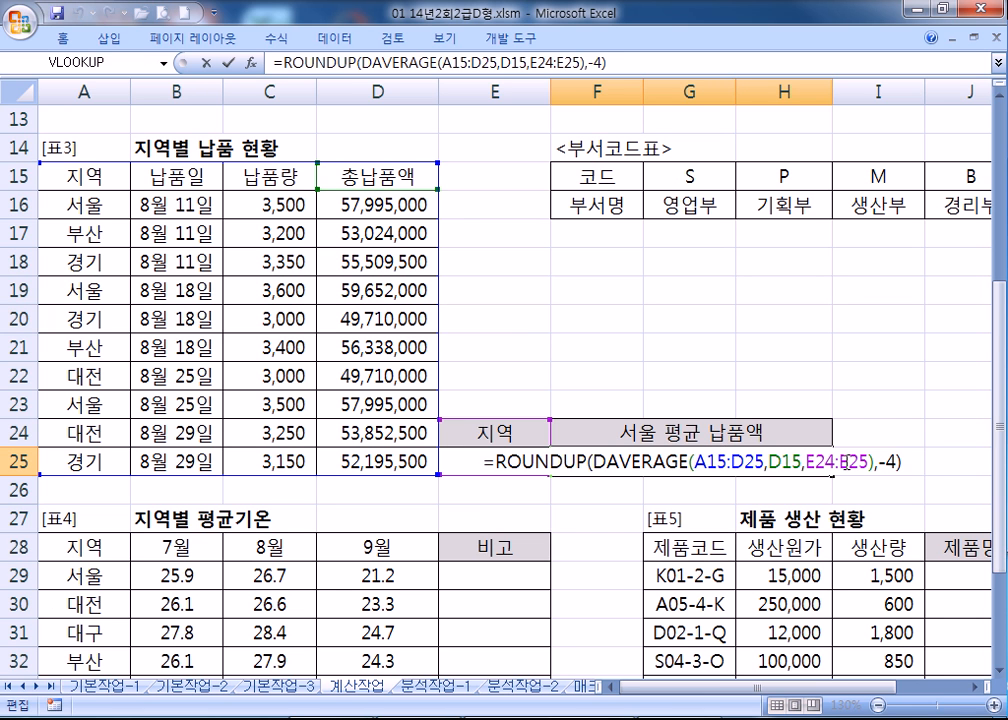
drag(920, 464, 478, 462)
key(ctrl+c)
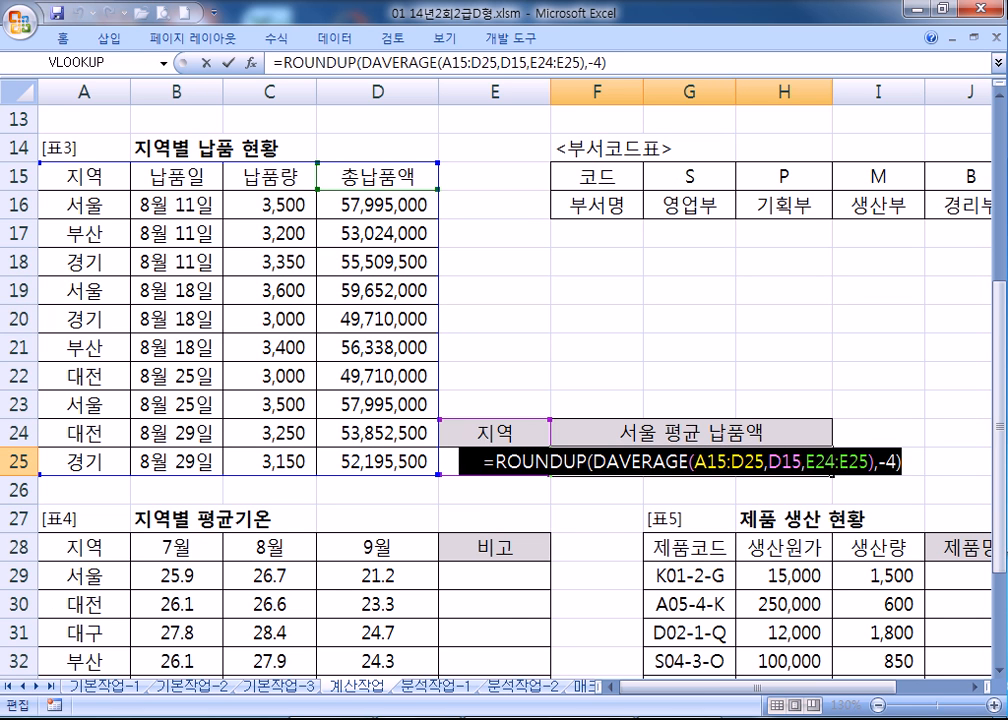
key(alt+Tab)
key(ctrl+v)
key(Up)
key(Return)
key(Down)
key(Down)
key(Return)
key(Return)
key(Return)
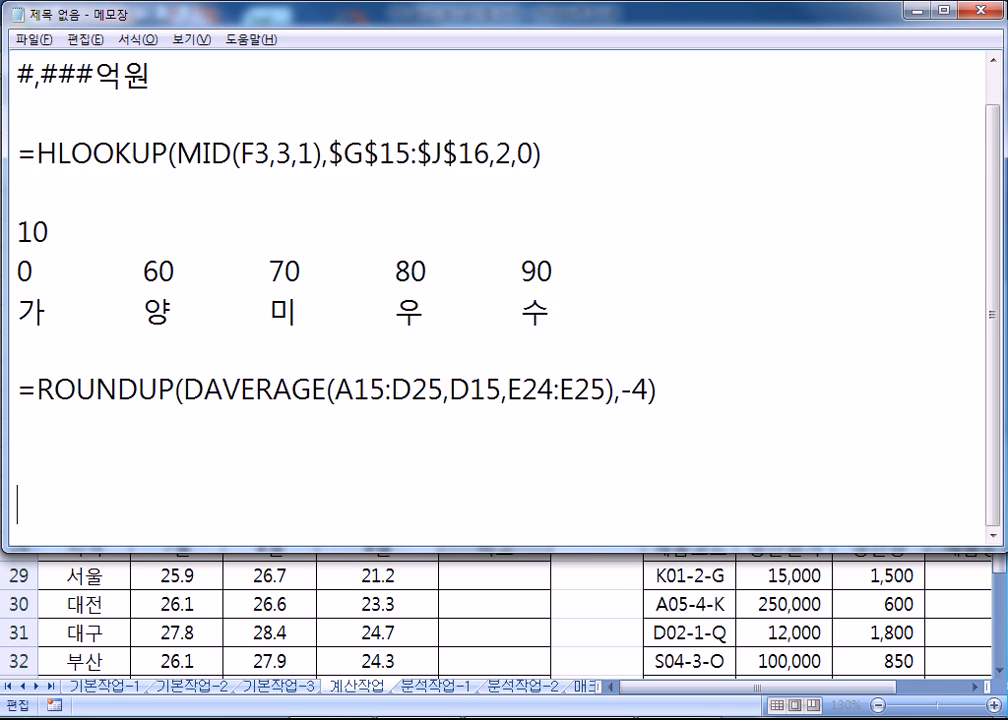
Step: Review the ROUNDUP and DAVERAGE part of the note, then return to Excel and finish editing F25's formula
click(34, 417)
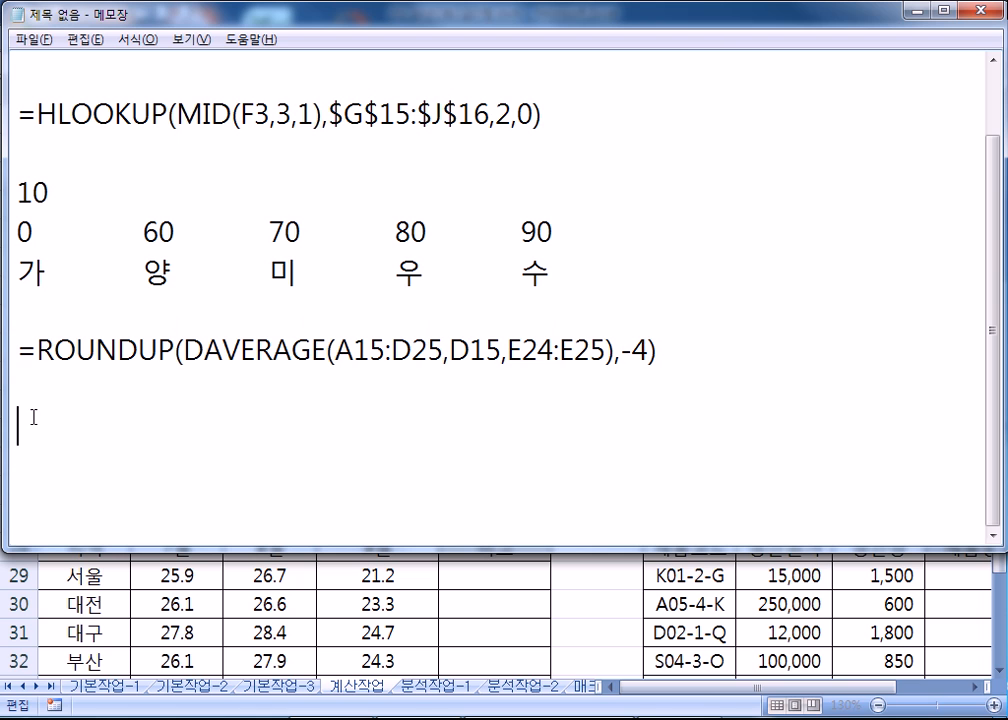
drag(37, 350, 325, 348)
click(234, 390)
click(198, 414)
key(alt+Tab)
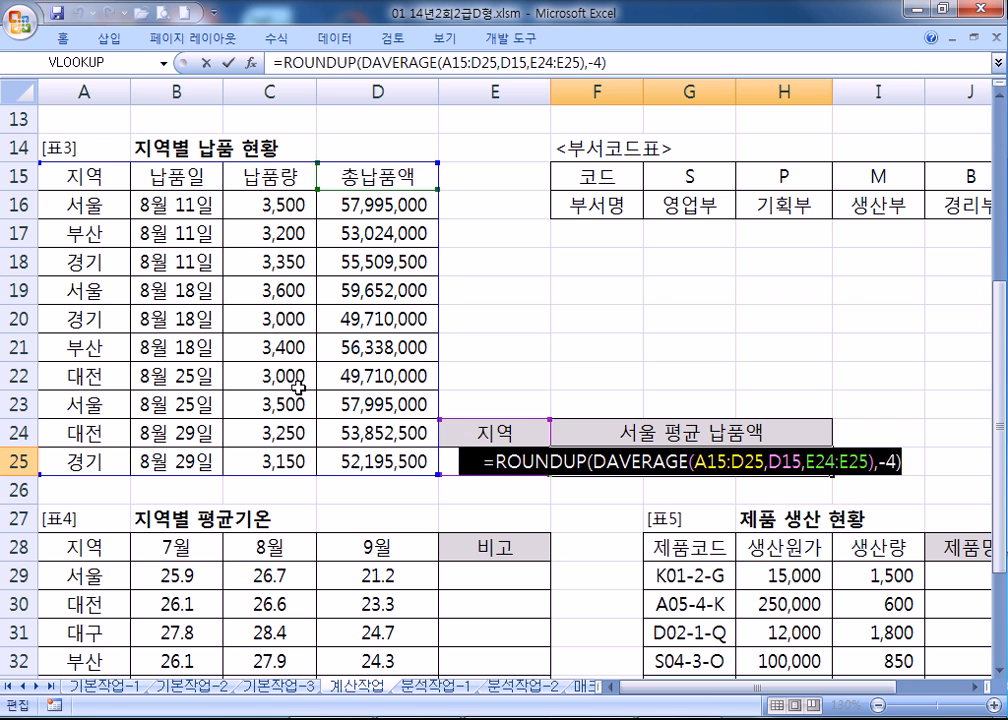
key(ctrl+Return)
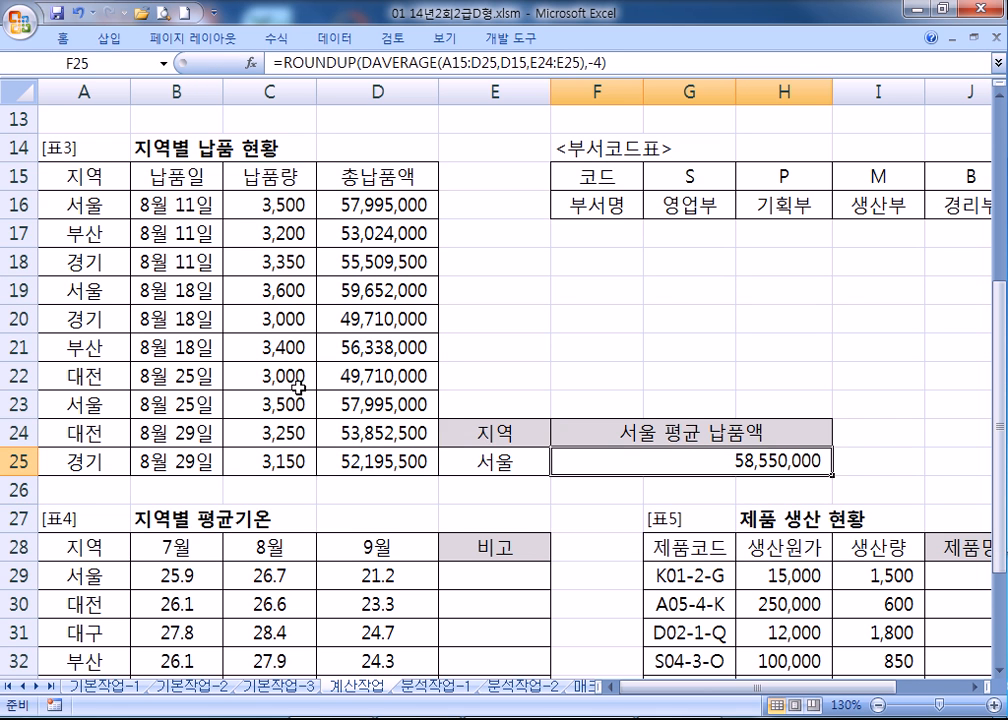
Step: Try a standalone STDEV of B29:D29 in 비고 cell E29, and clear the cell
scroll(284, 392, down, 3)
click(490, 315)
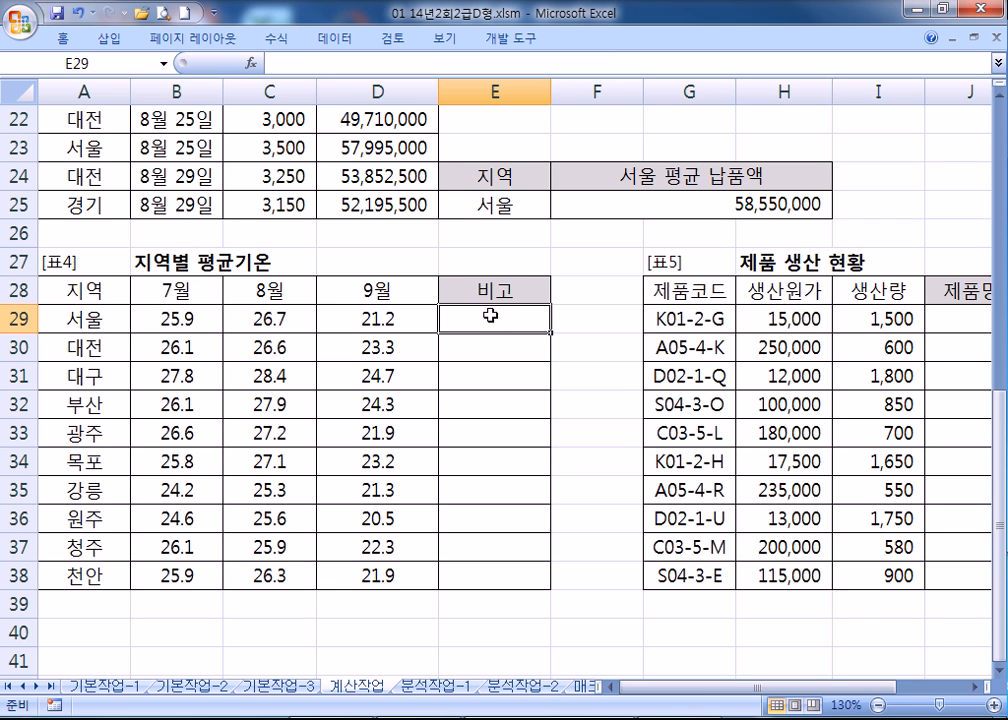
text(=)
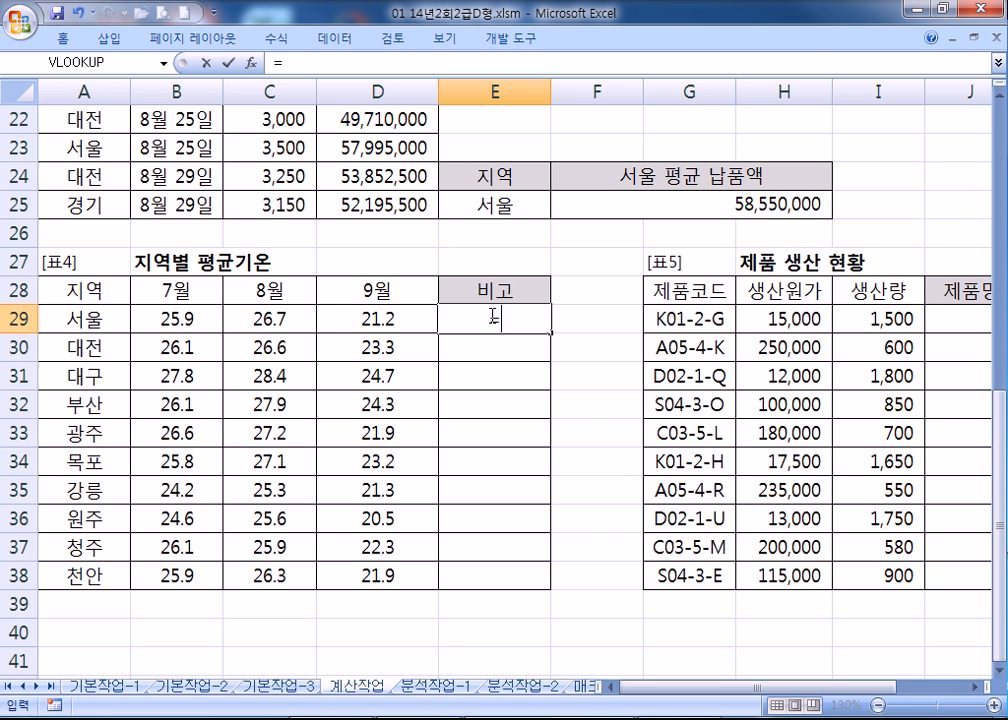
text(STDE)
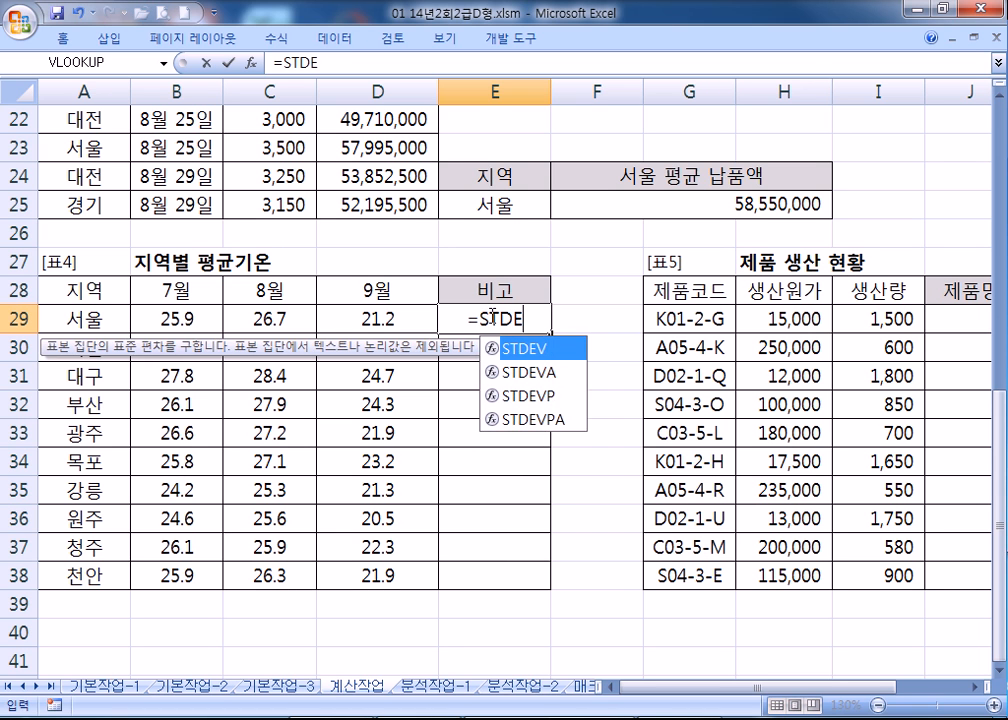
key(Tab)
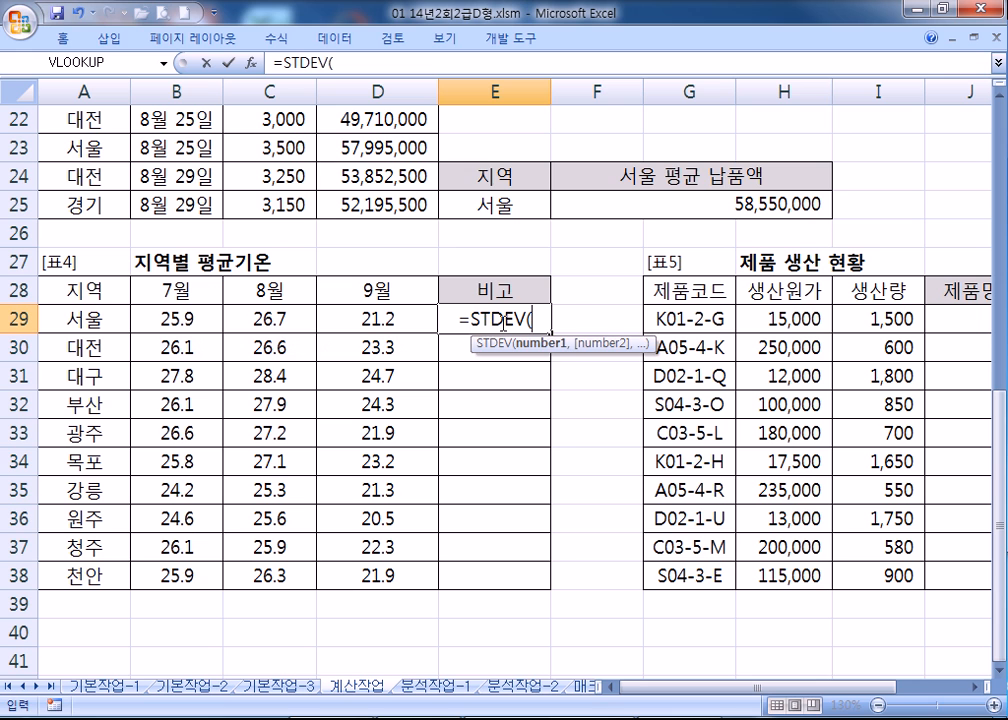
key(BackSpace)
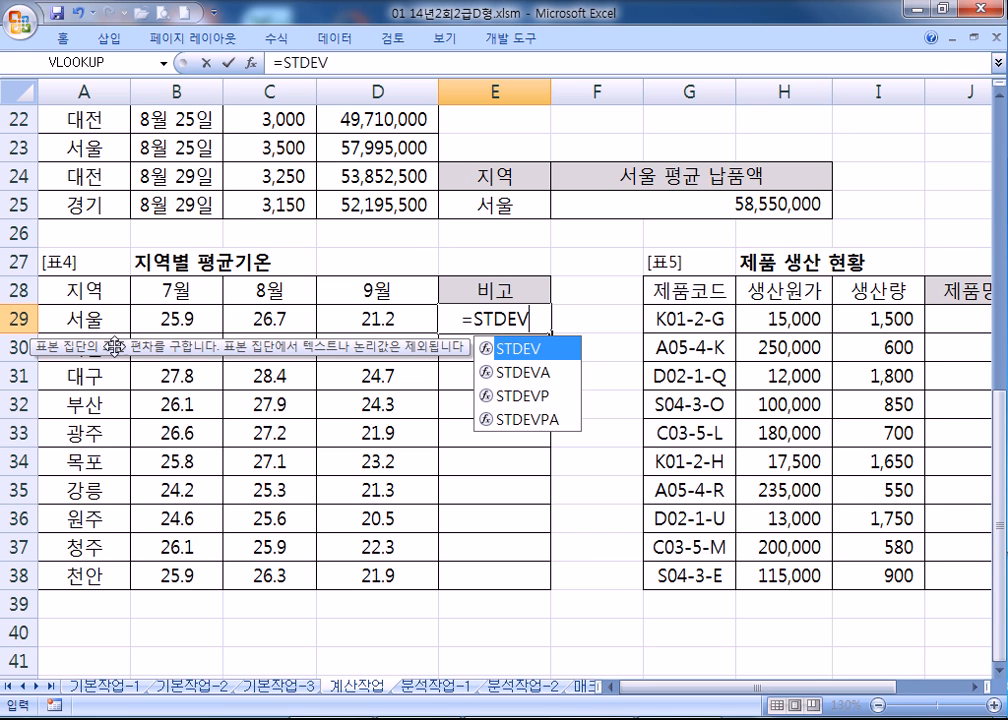
double_click(547, 347)
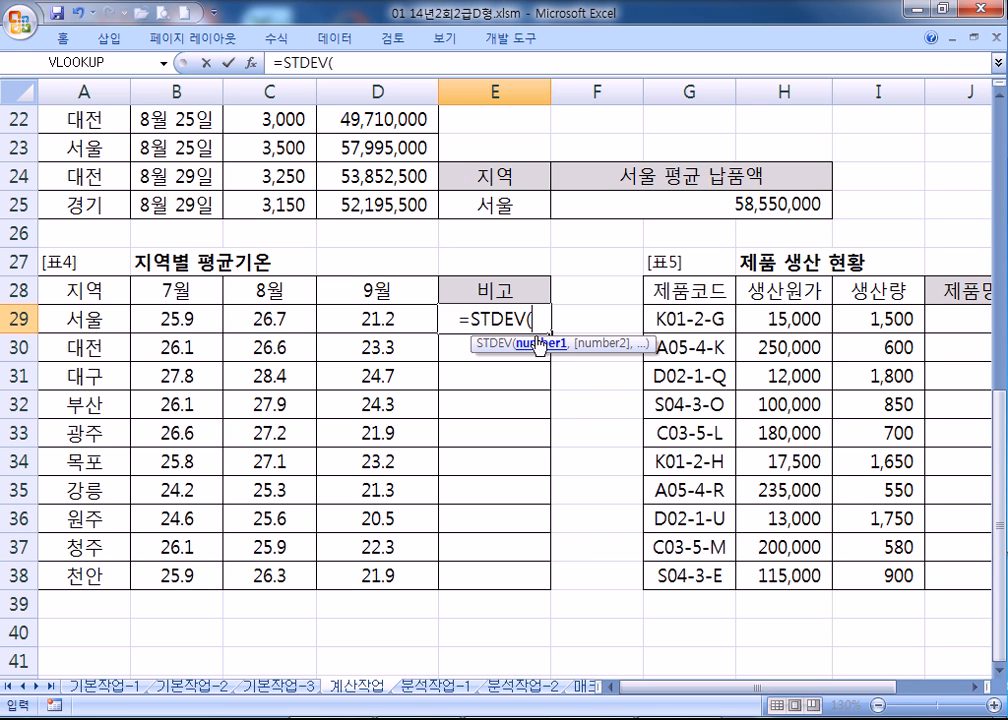
drag(200, 319, 352, 316)
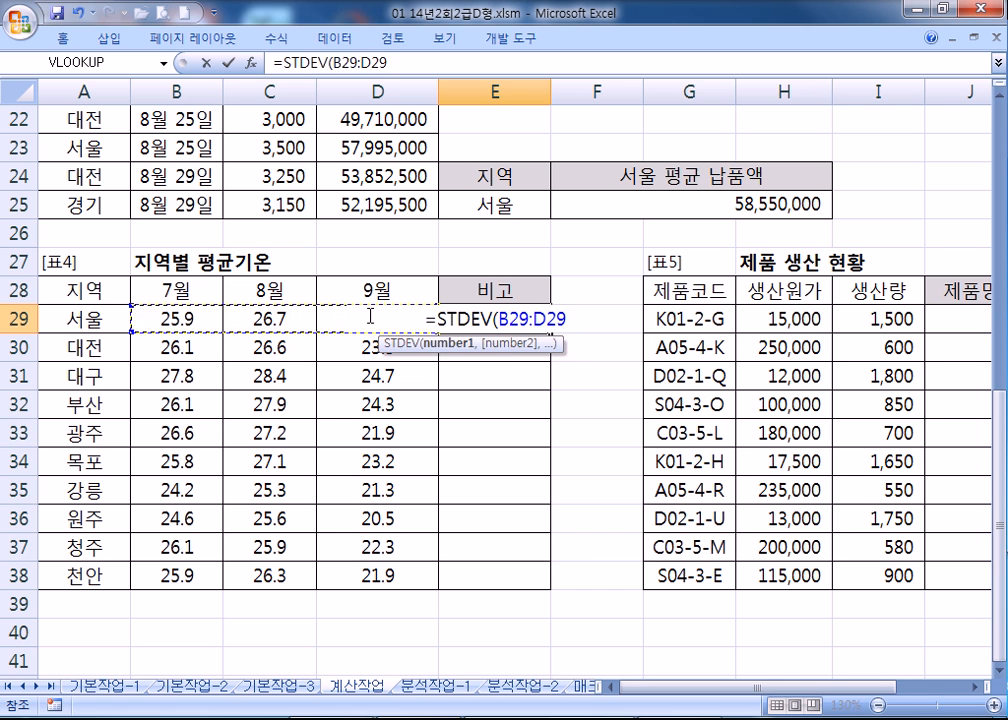
key(Return)
click(512, 316)
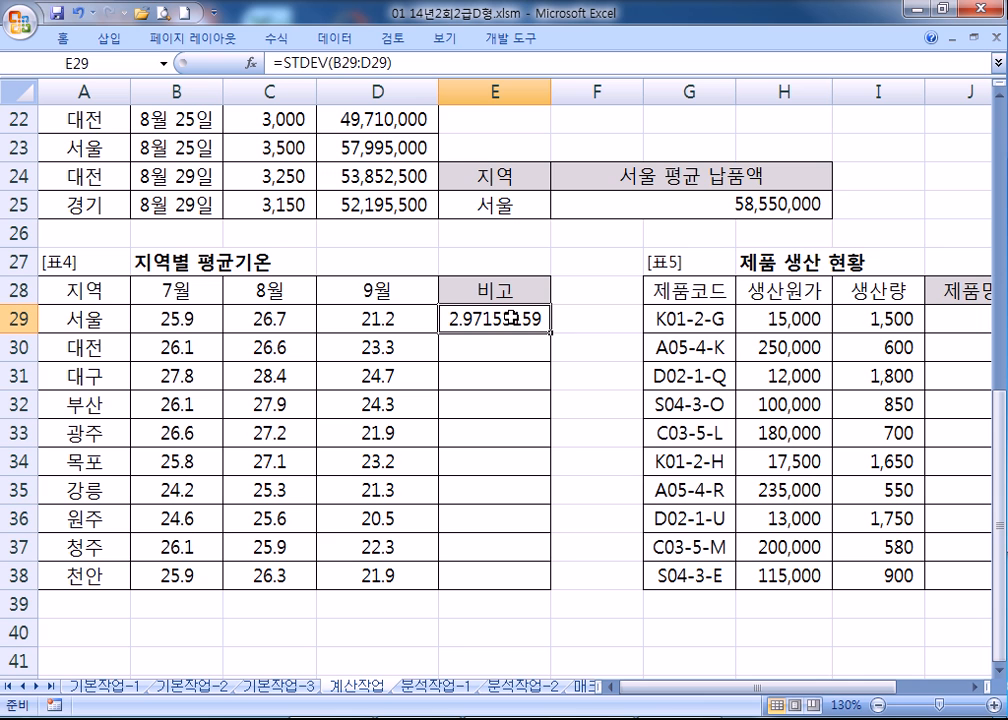
key(Delete)
Step: Start an IF formula in E29 whose condition tests STDEV(B29:D29) with a greater-than comparison
text(=I)
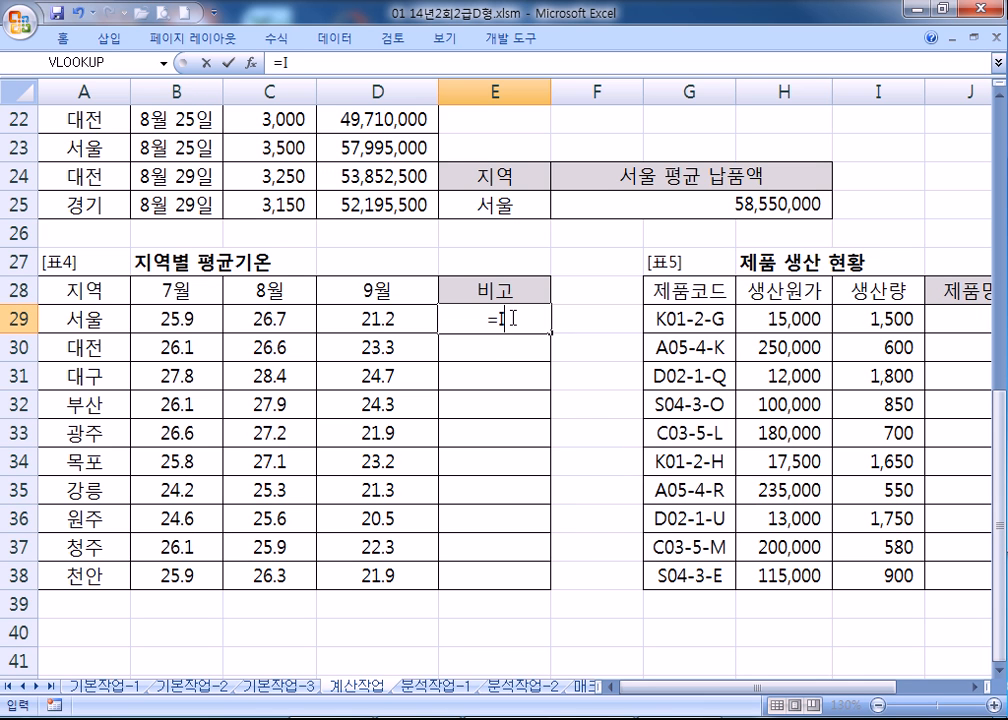
text(F(STDEV()
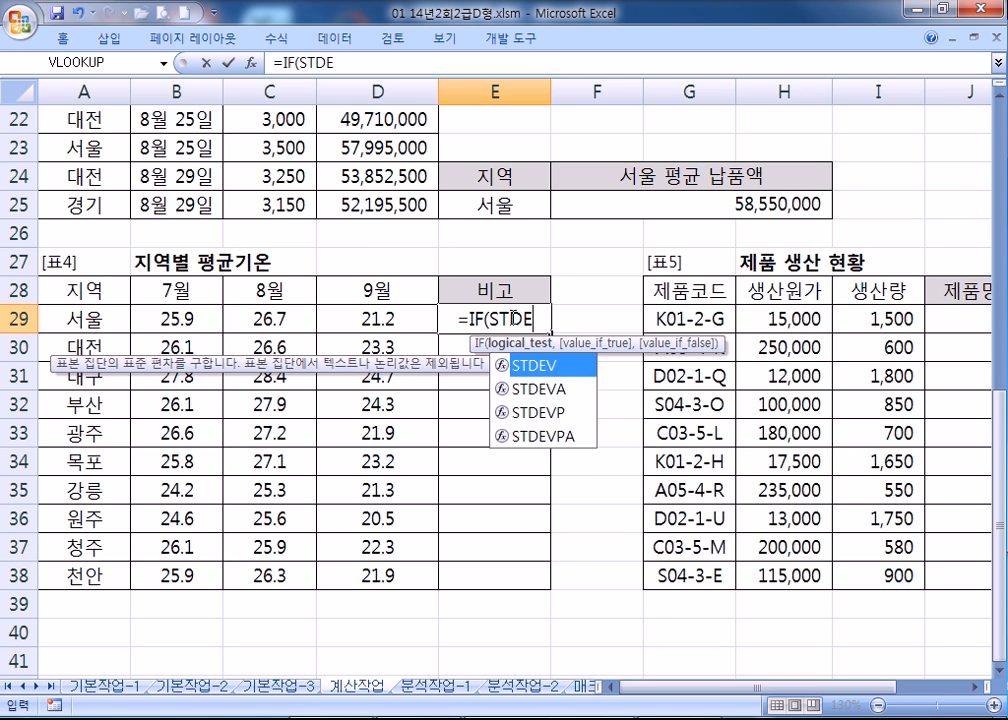
drag(172, 314, 394, 317)
text()>)
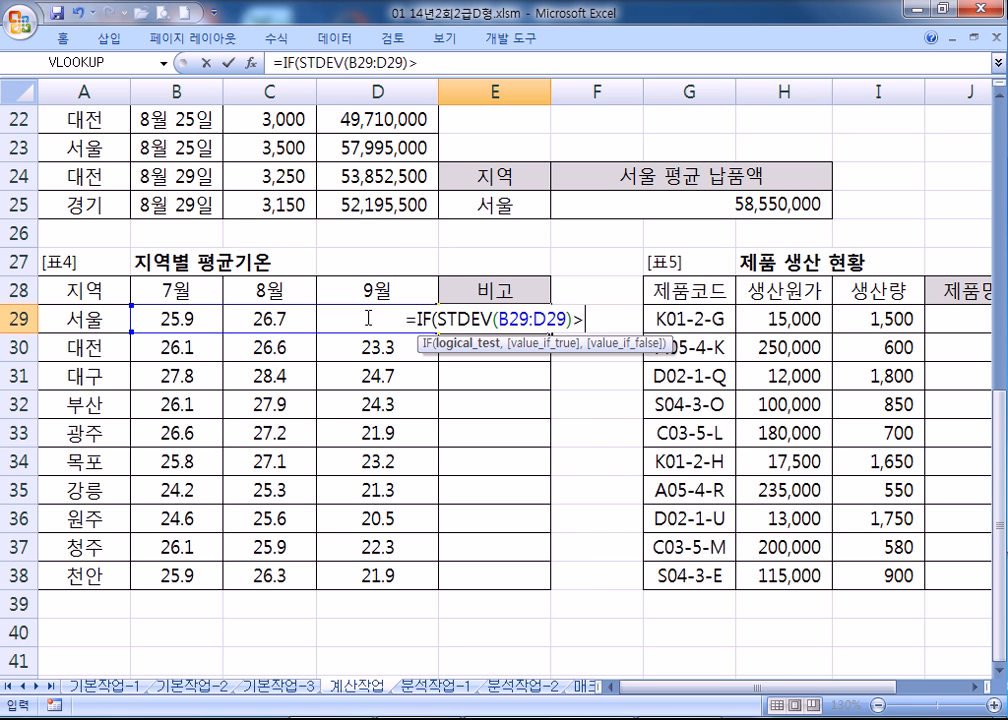
Step: Complete the IF condition by comparing against STDEV of the absolute range $B$29:$D$38
text(STDEV)
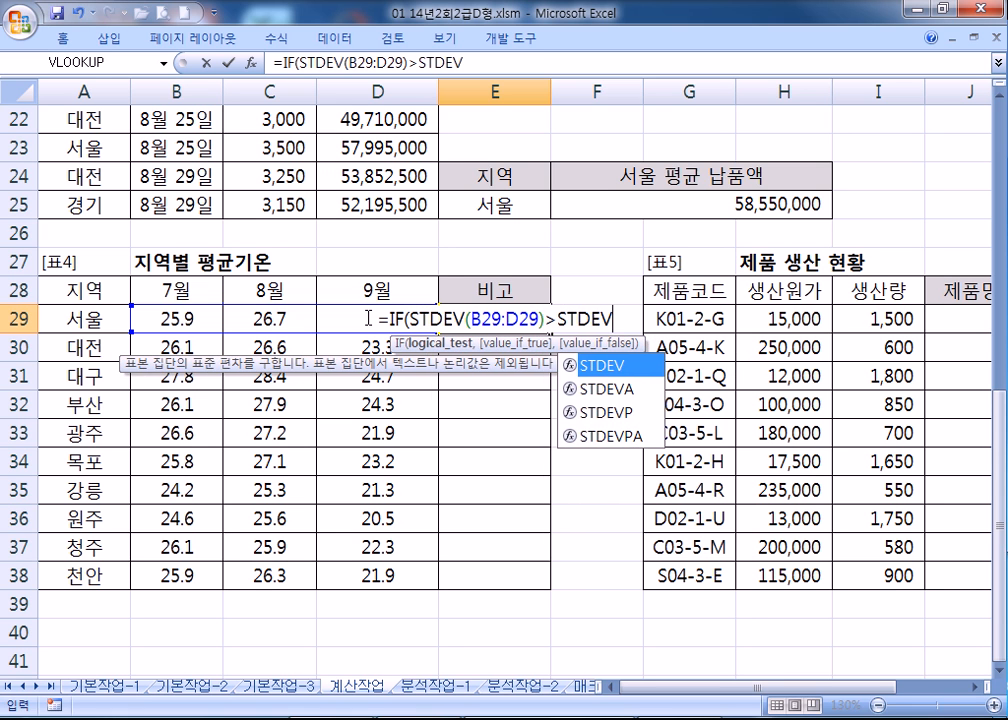
text(()
drag(187, 320, 401, 568)
key(F4)
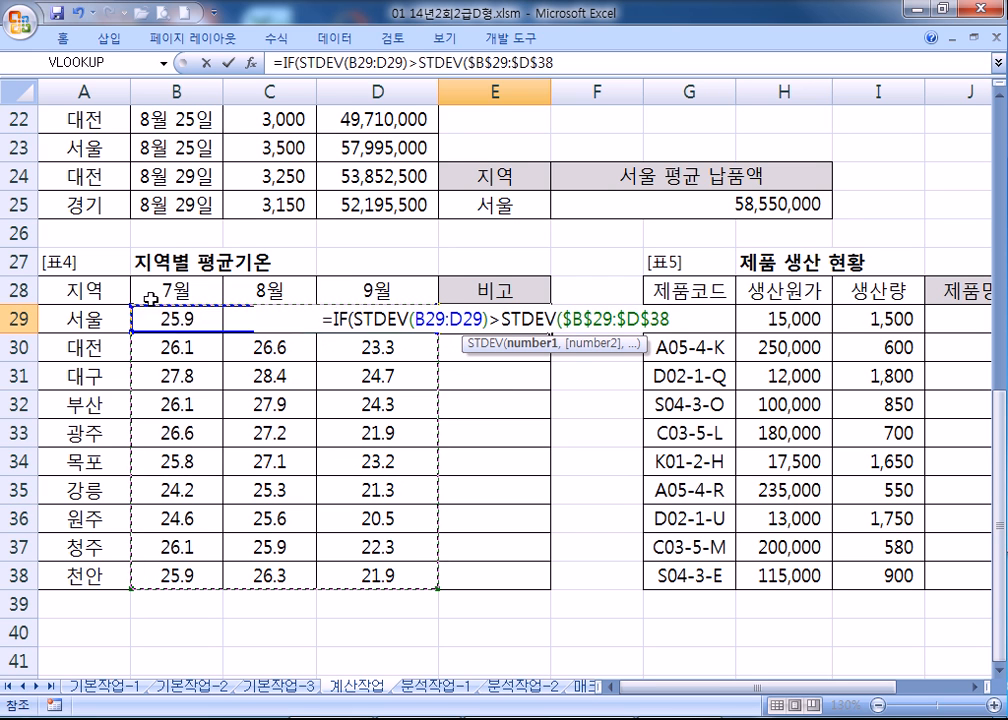
text())
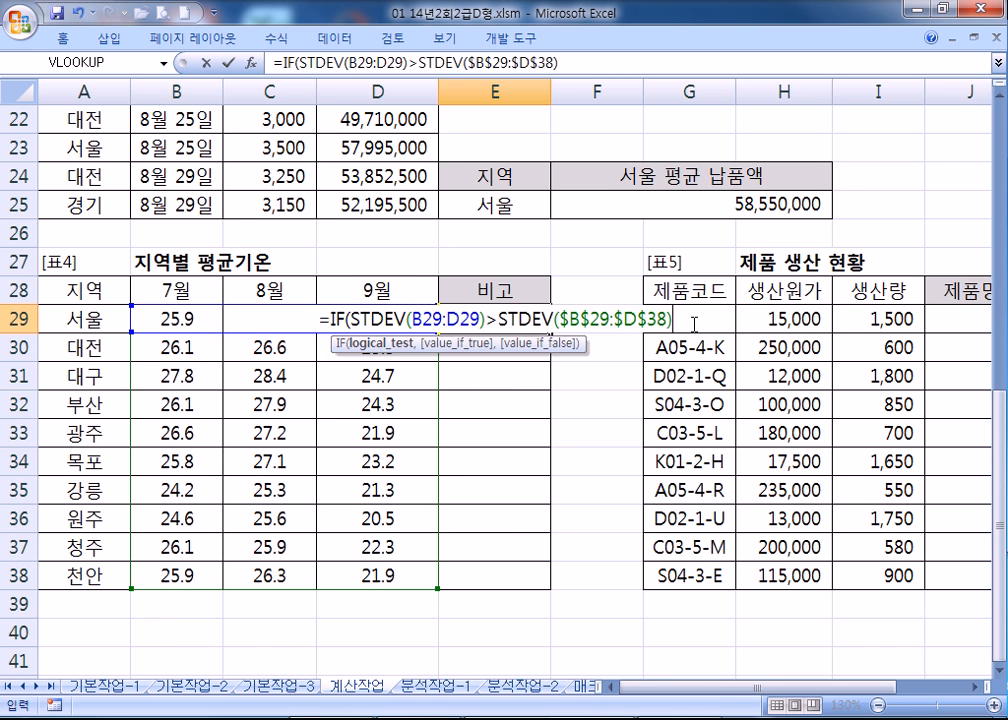
drag(477, 320, 372, 320)
drag(531, 320, 663, 318)
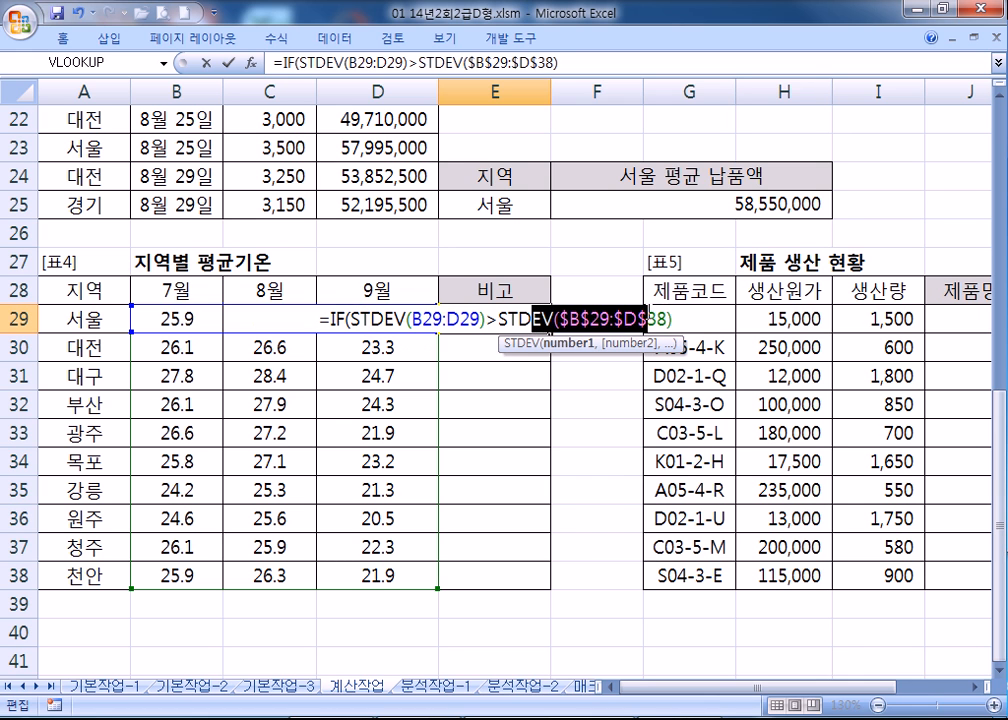
click(687, 314)
Step: Make the IF return "평균기온큼" when the condition is true and empty text otherwise
text(,)
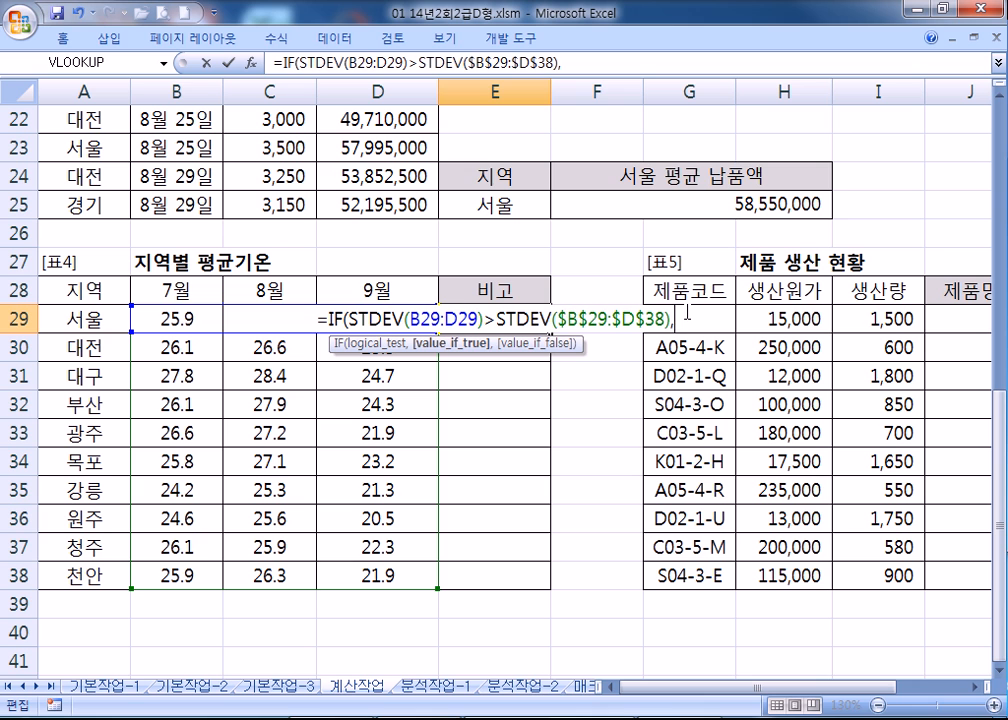
text("평균)
key(BackSpace)
key(BackSpace)
key(BackSpace)
text("펴평균기)
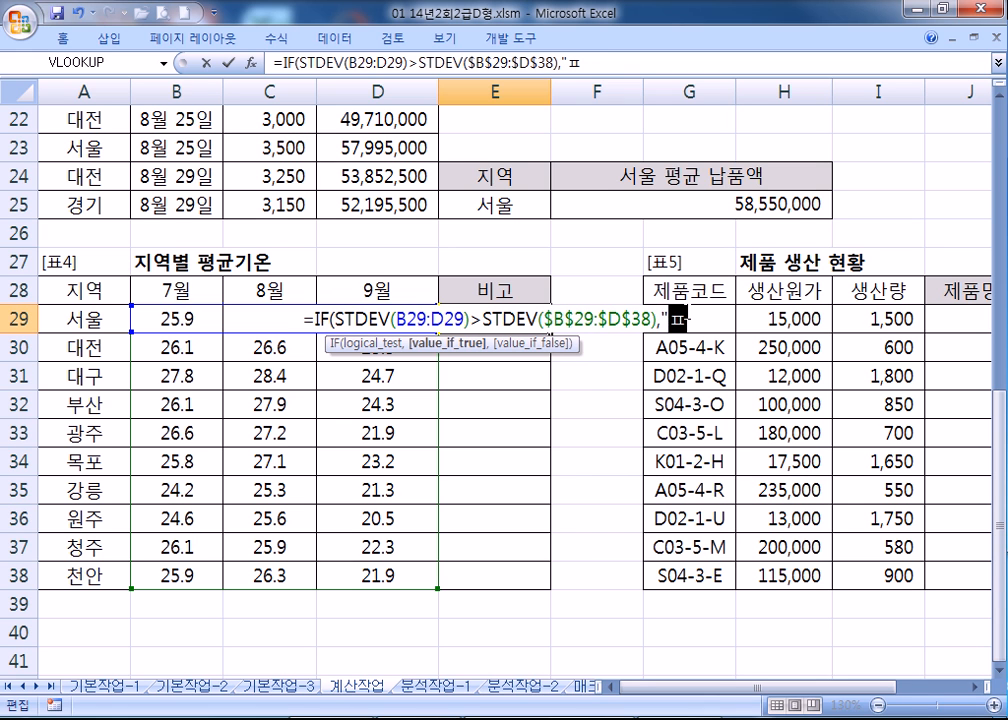
text(온)
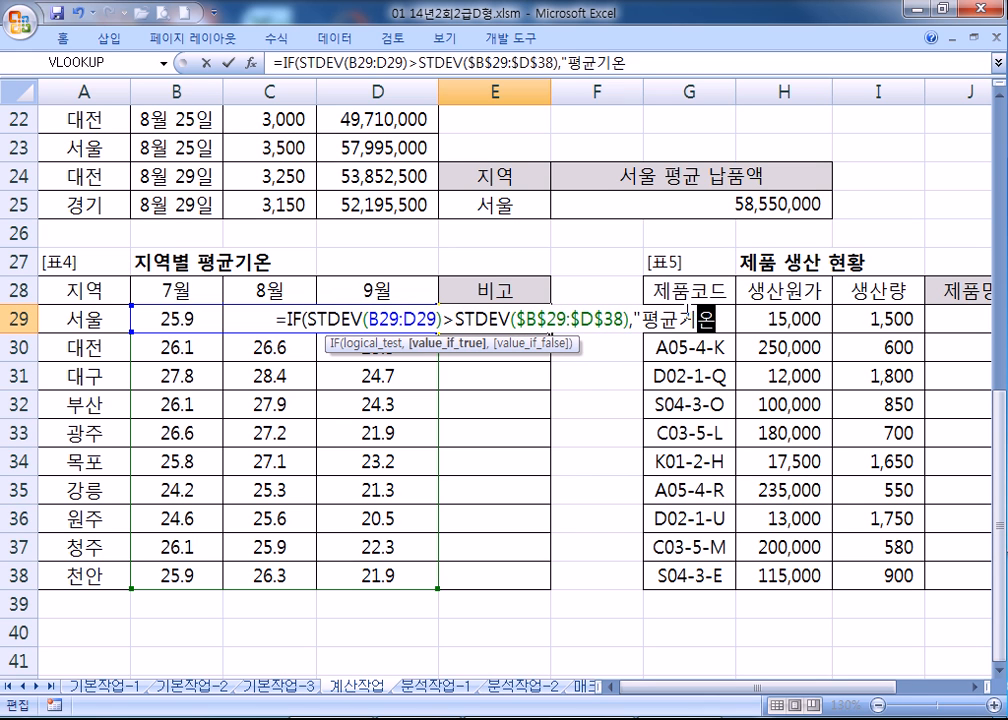
text(ㅋ큼)
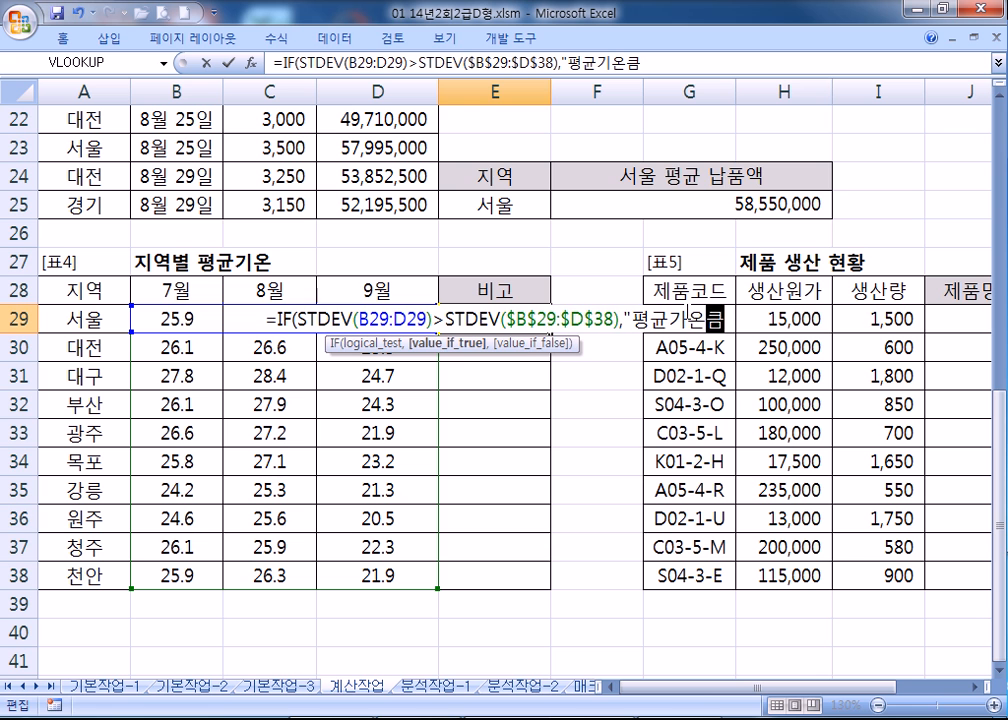
text(","")
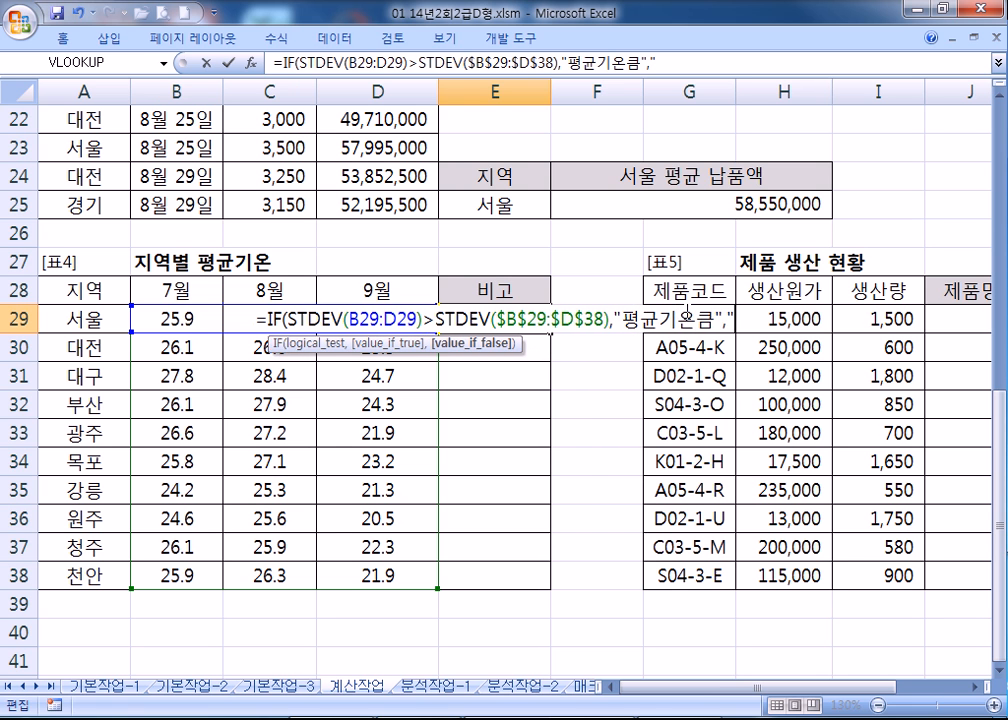
Step: Confirm the IF formula in E29 and fill it down the 비고 column through E38
key(Return)
key(Return)
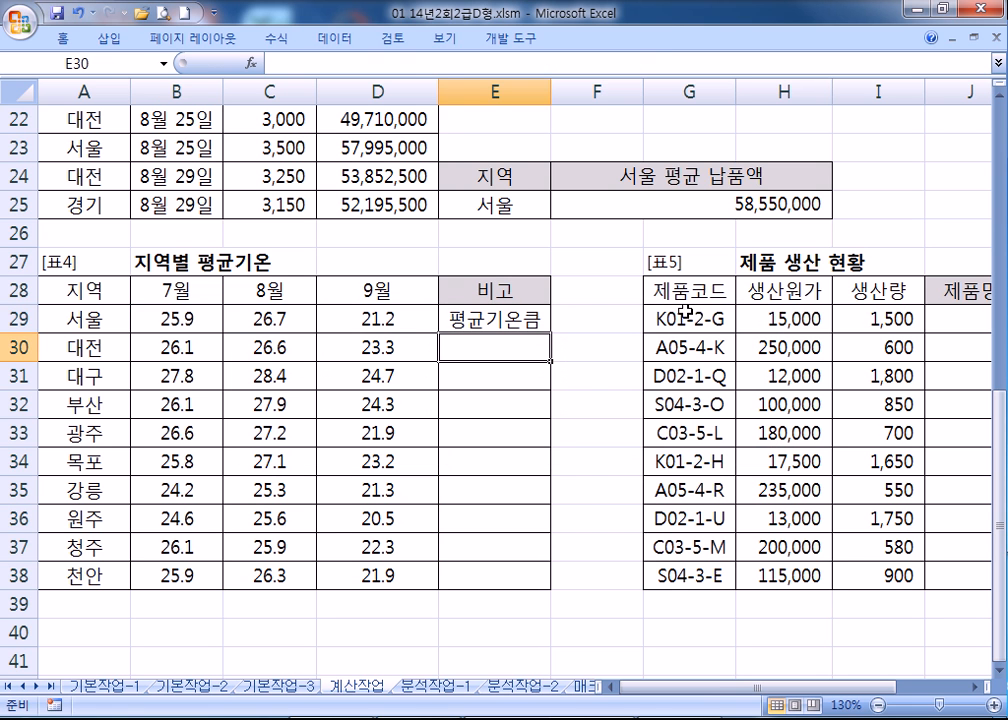
click(536, 322)
double_click(549, 334)
Step: Copy E29's whole IF formula into Notepad below the ROUNDUP line, add blank lines after it, and return to Excel
click(511, 317)
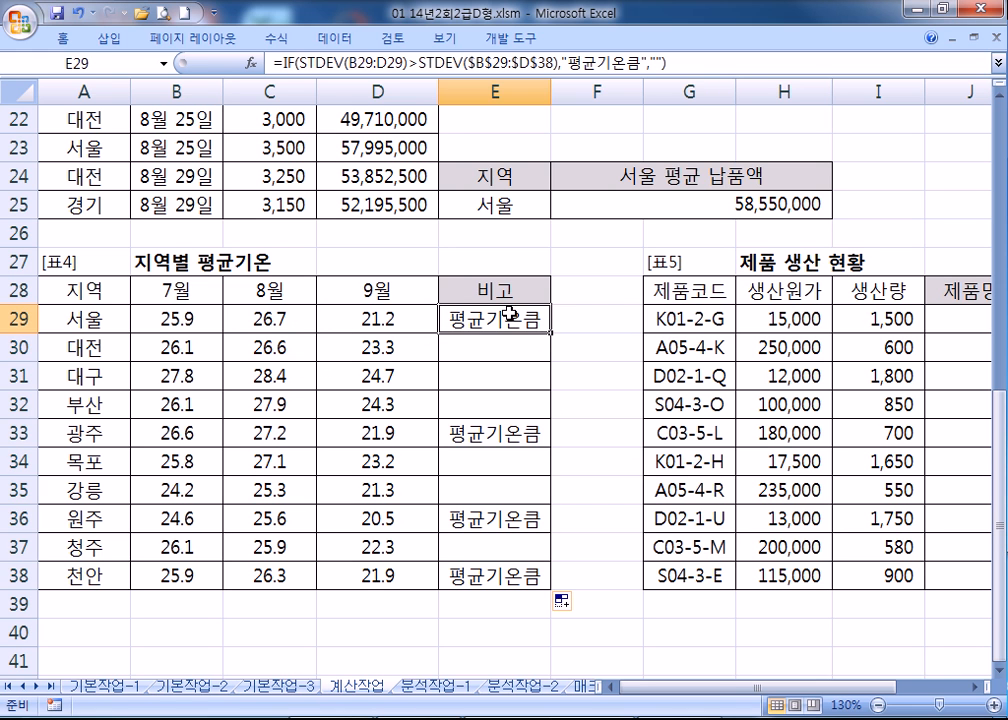
key(F2)
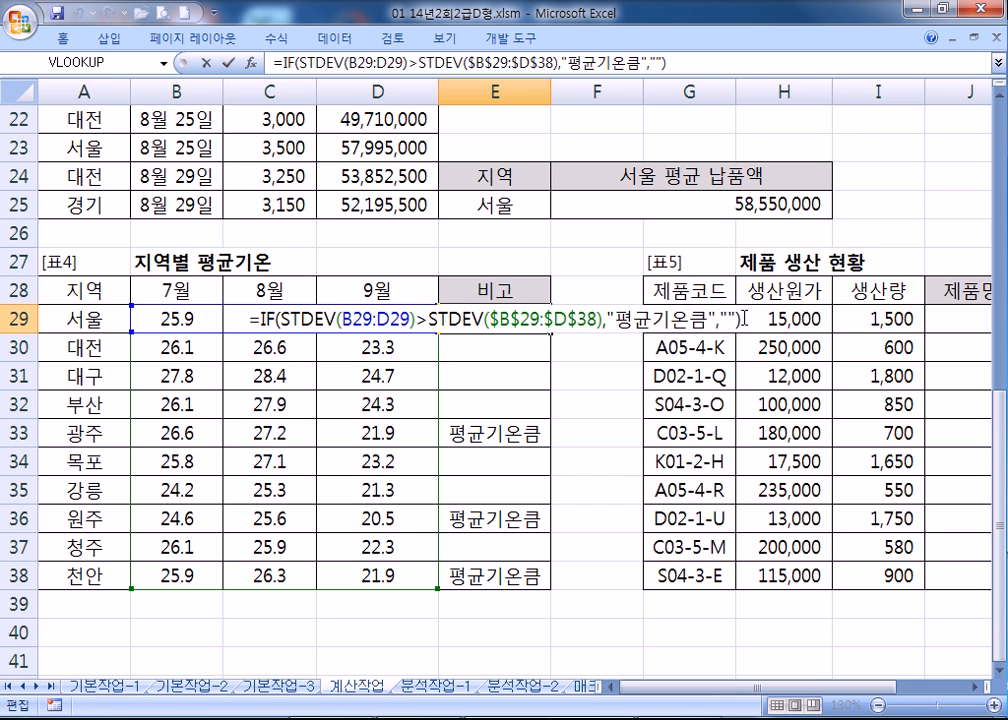
key(shift+Home)
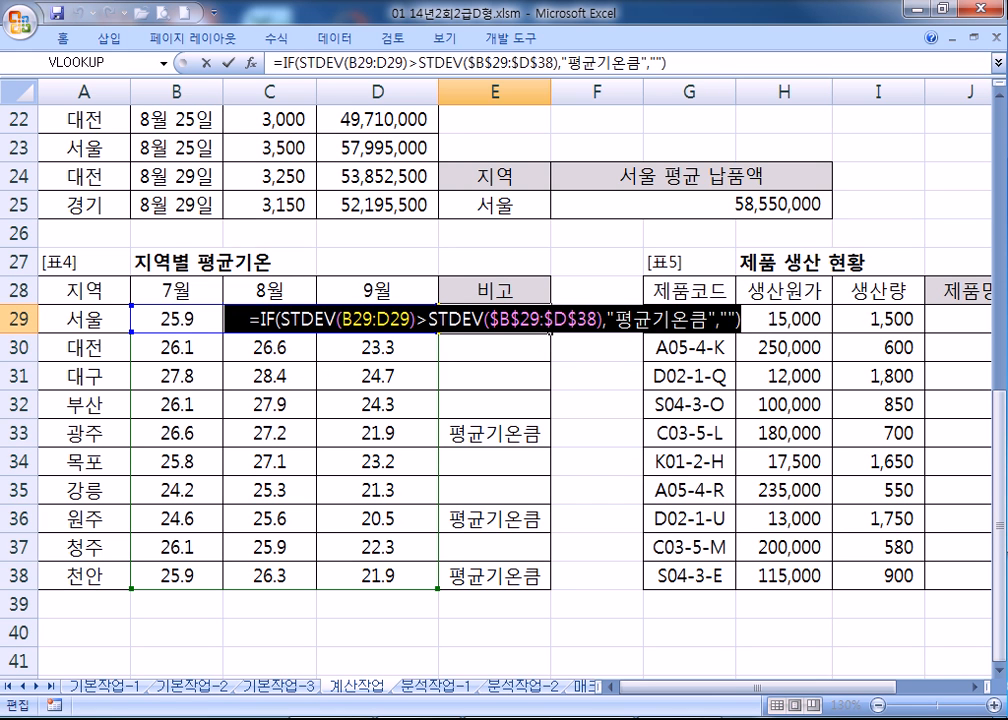
key(ctrl+c)
key(alt+Tab)
key(ctrl+v)
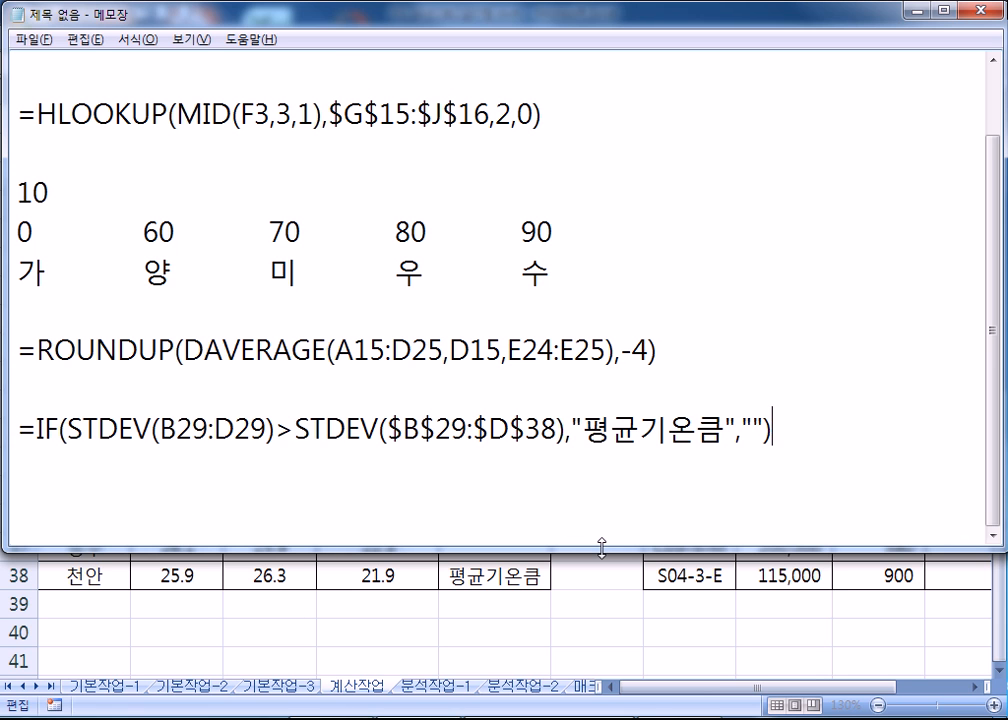
key(Return)
key(Return)
key(Return)
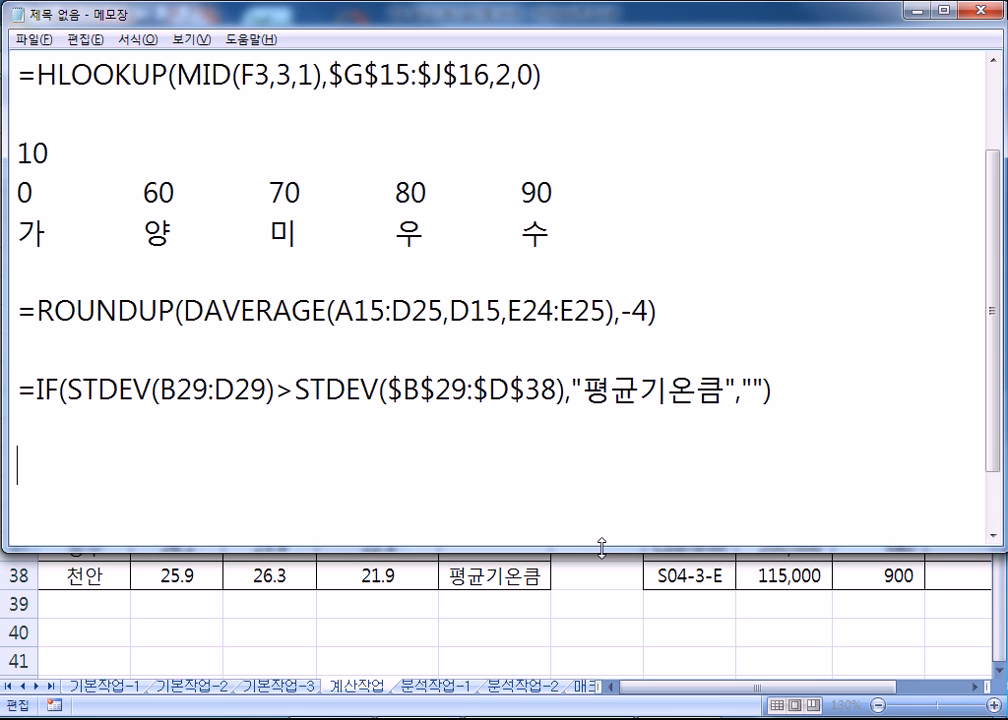
key(alt+Tab)
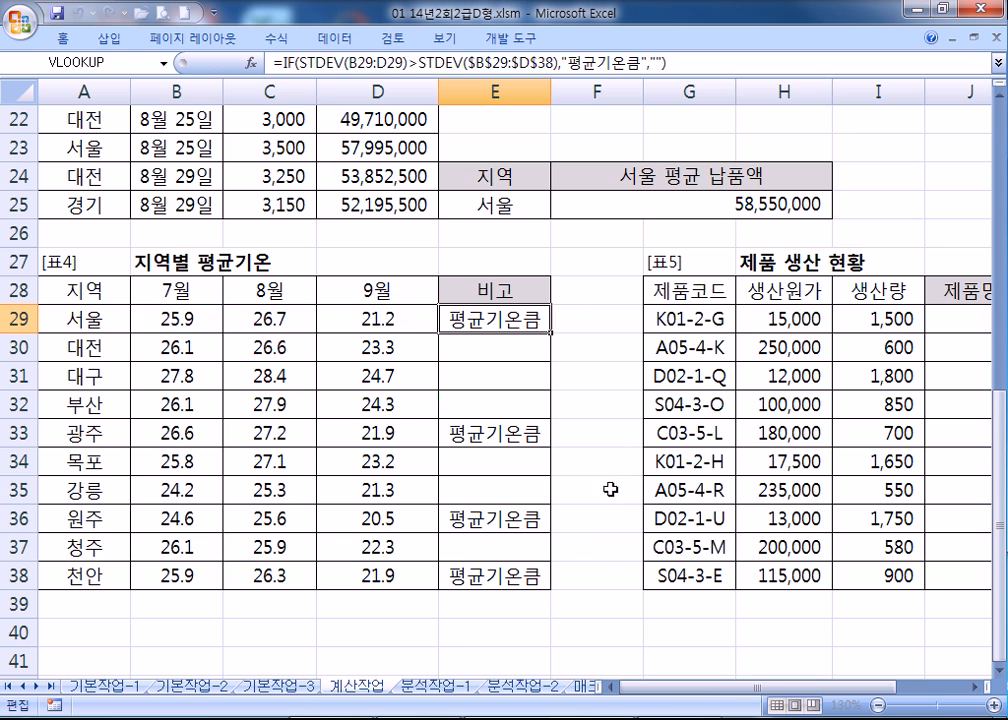
Step: Review the B29:D29 temperatures and the first STDEV part of E29's formula without changing it
drag(214, 317, 425, 328)
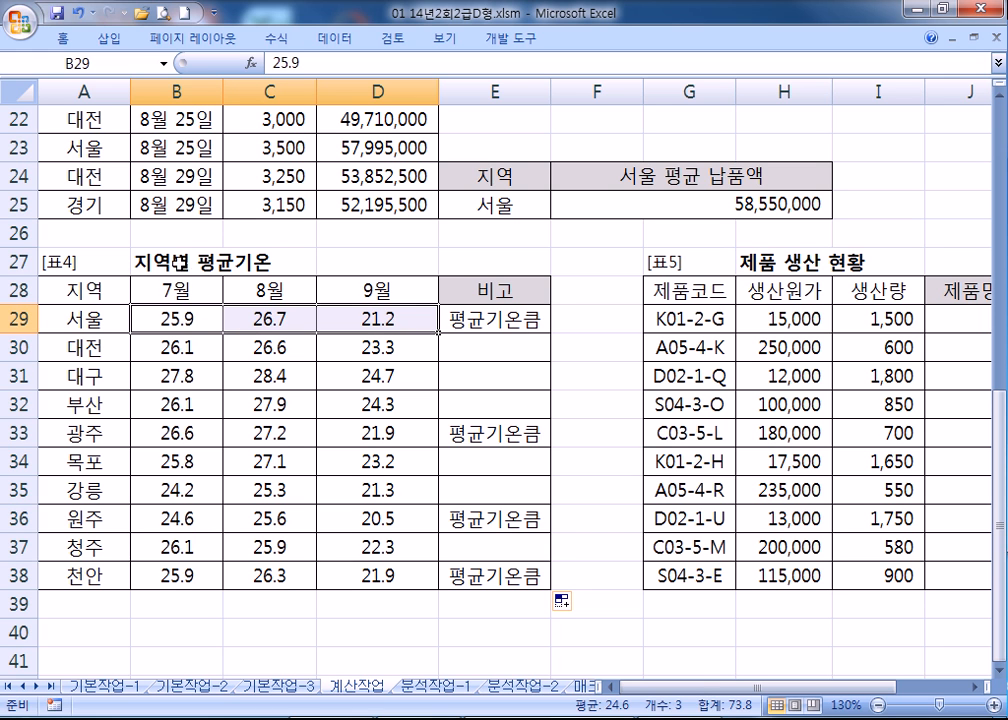
click(482, 320)
key(F2)
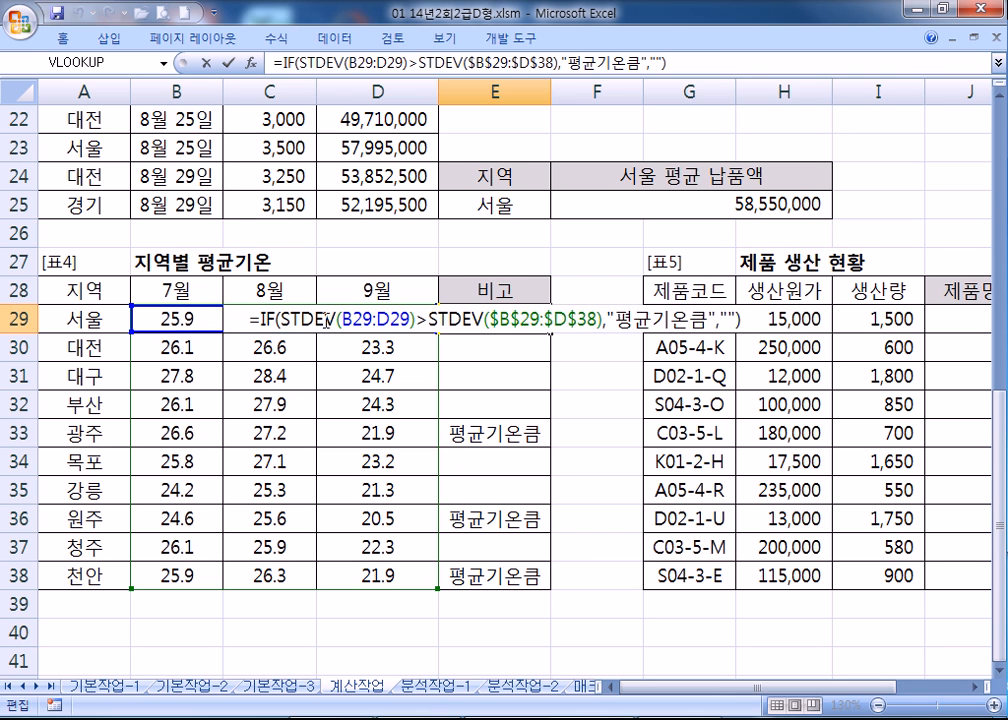
drag(281, 320, 333, 320)
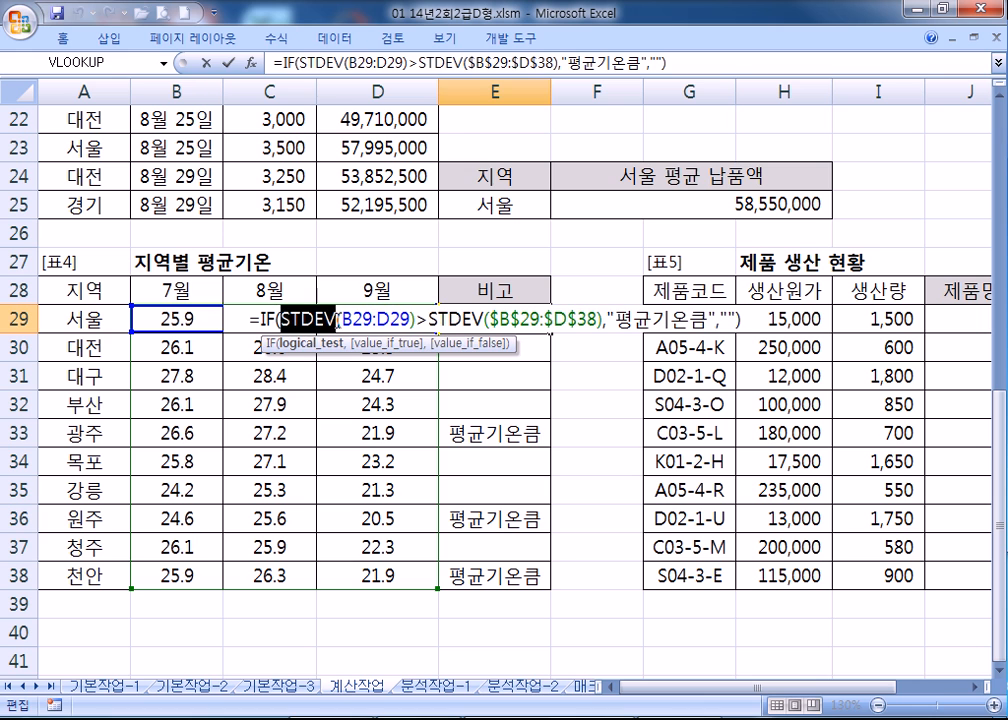
key(Escape)
click(597, 320)
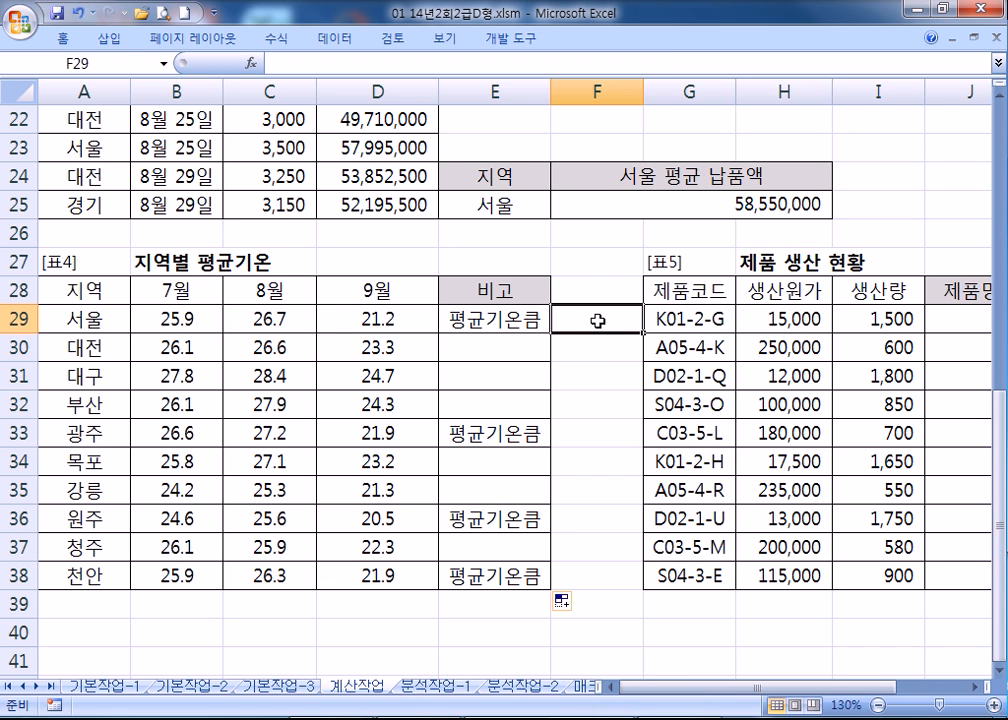
Step: Examine the blank 제품명 cell J29 in [표5] and the middle digit of the product code in G29
drag(709, 689, 967, 706)
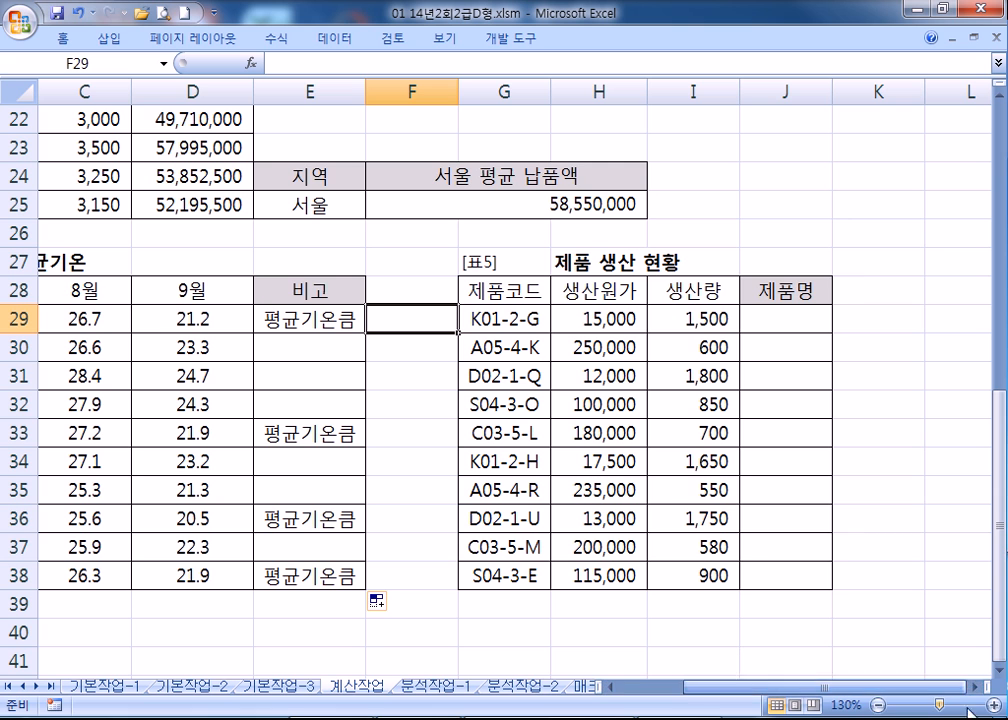
click(975, 688)
click(975, 688)
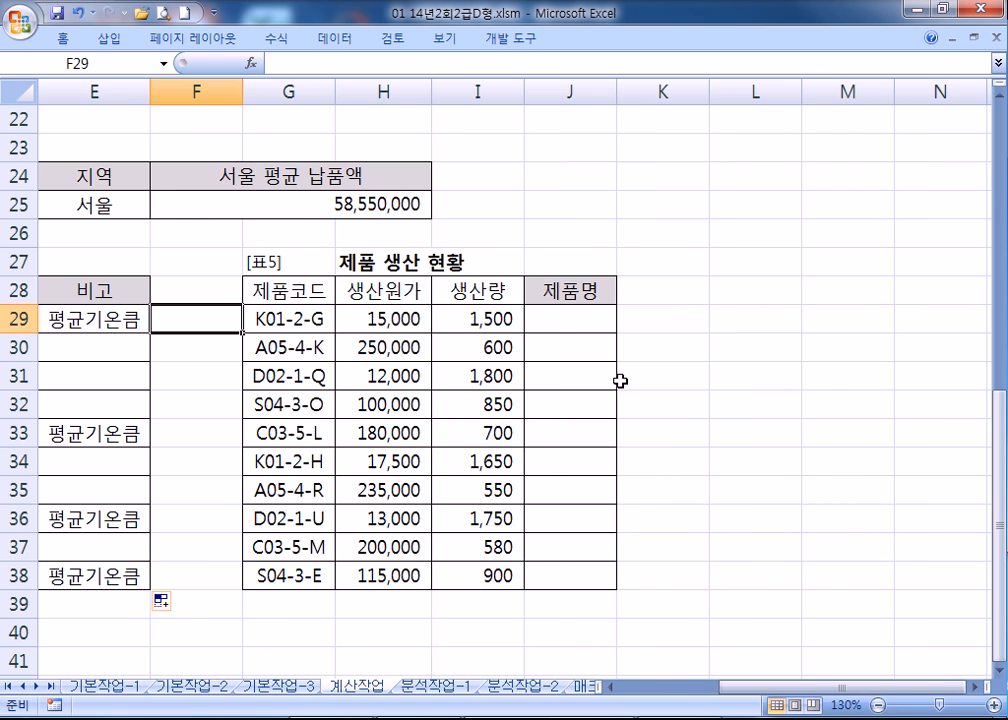
click(574, 318)
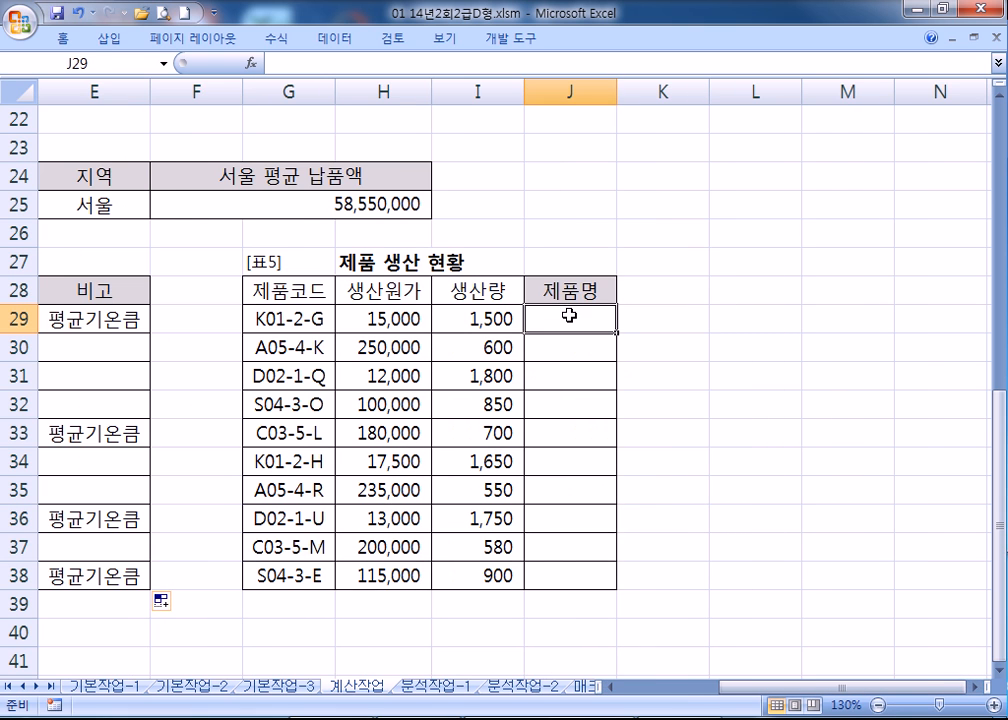
double_click(298, 319)
double_click(298, 319)
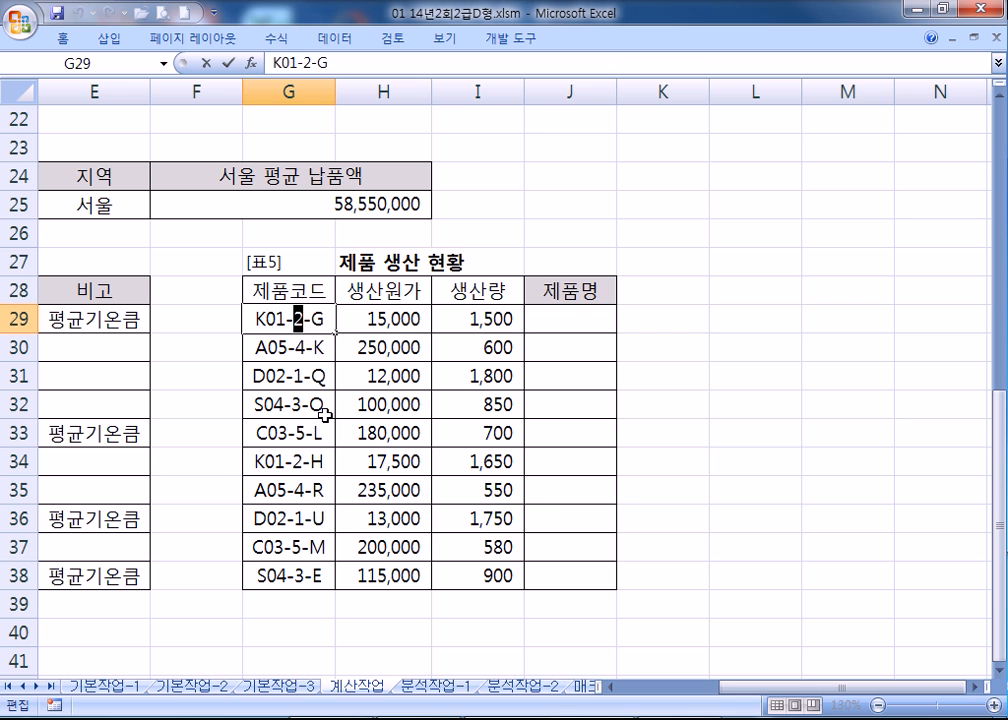
Step: Start a CHOOSE formula in J29 with MID(G29,5,1) as the index, taking the middle digit of the product code
key(Escape)
click(582, 320)
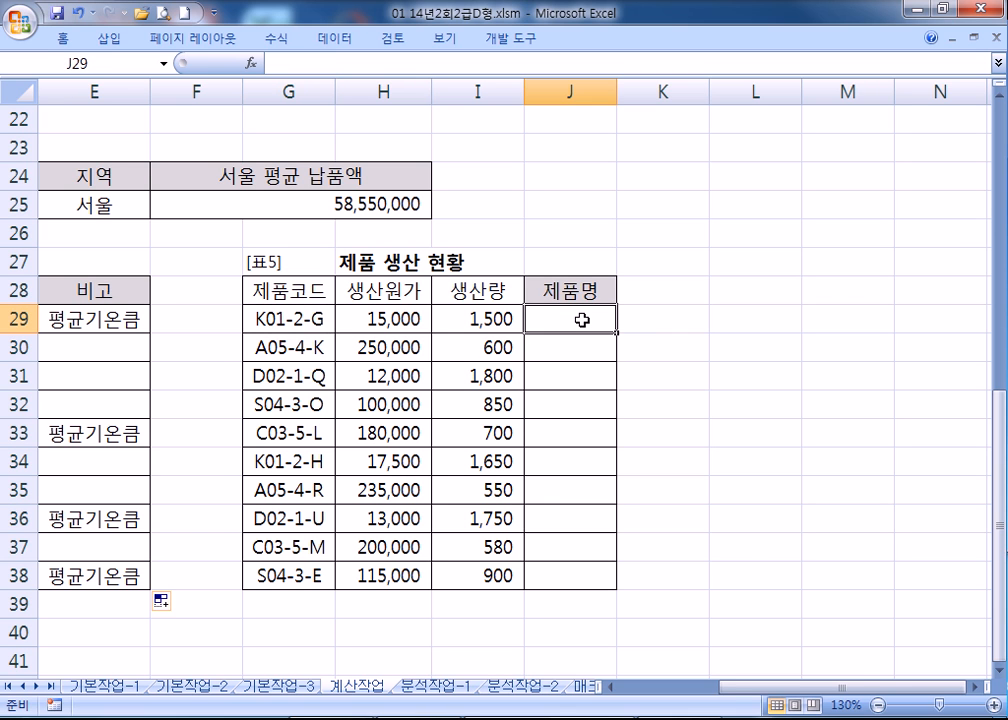
text(=채ㅐㄴㄷ)
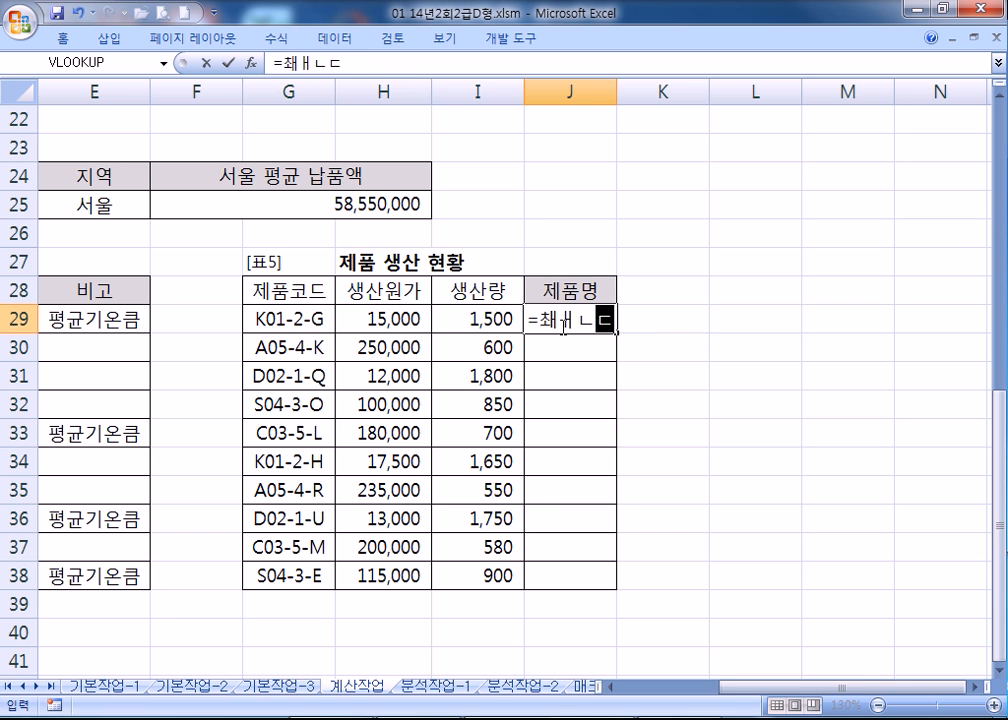
text(()
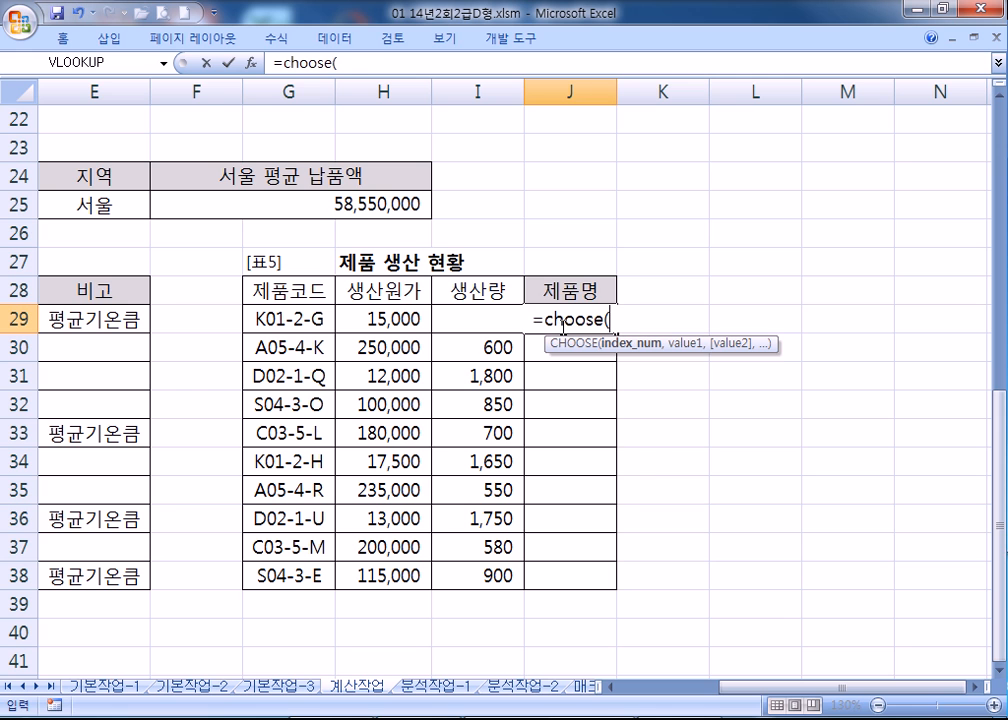
text(MID()
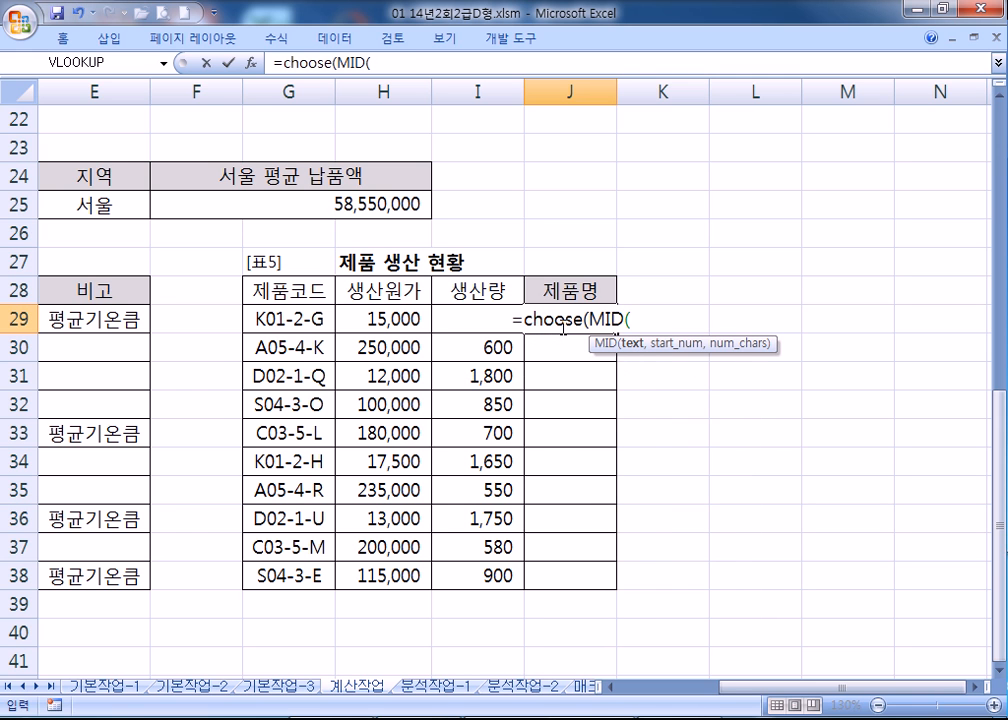
click(345, 318)
click(325, 318)
text(,5,1),")
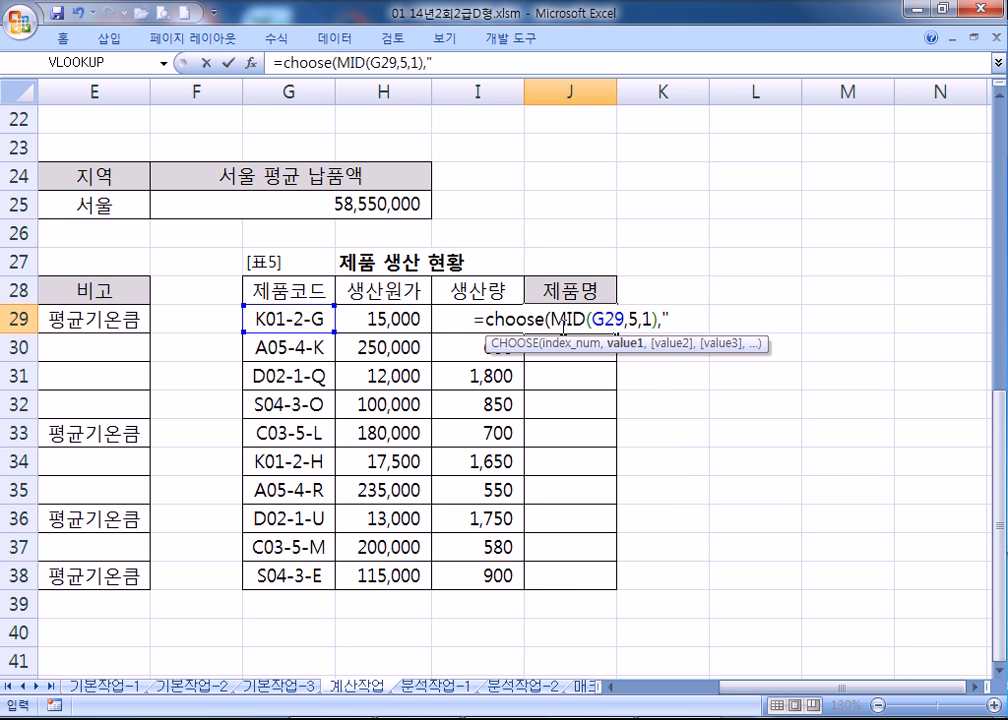
Step: Add "마우스", "키보드" and "모니터" as the first three choices of J29's CHOOSE formula
text(마)
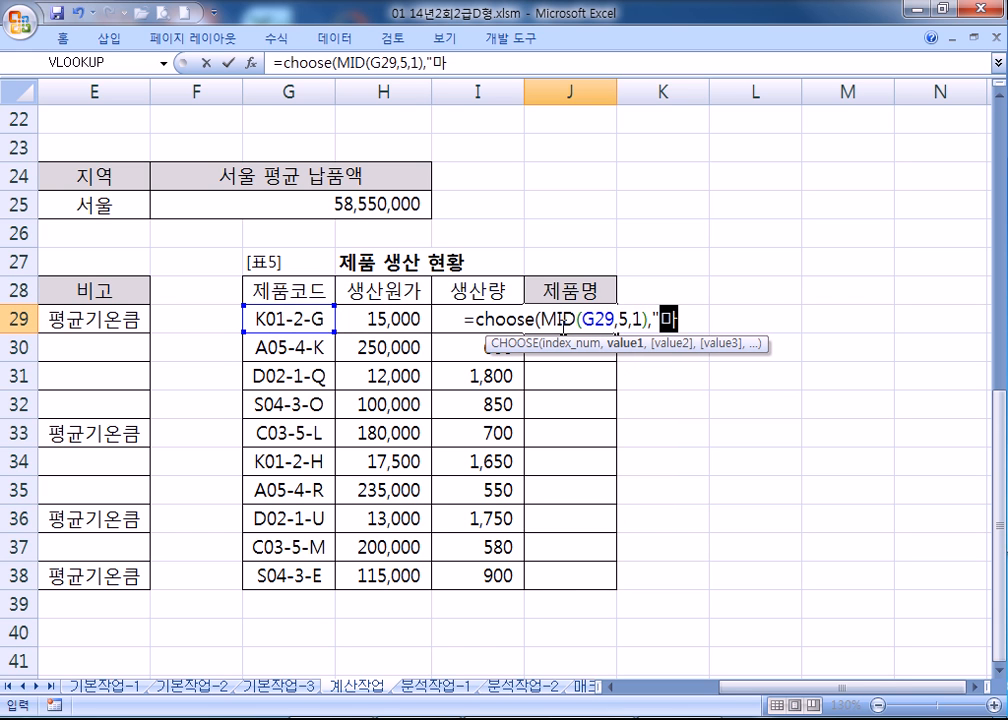
text(우스",")
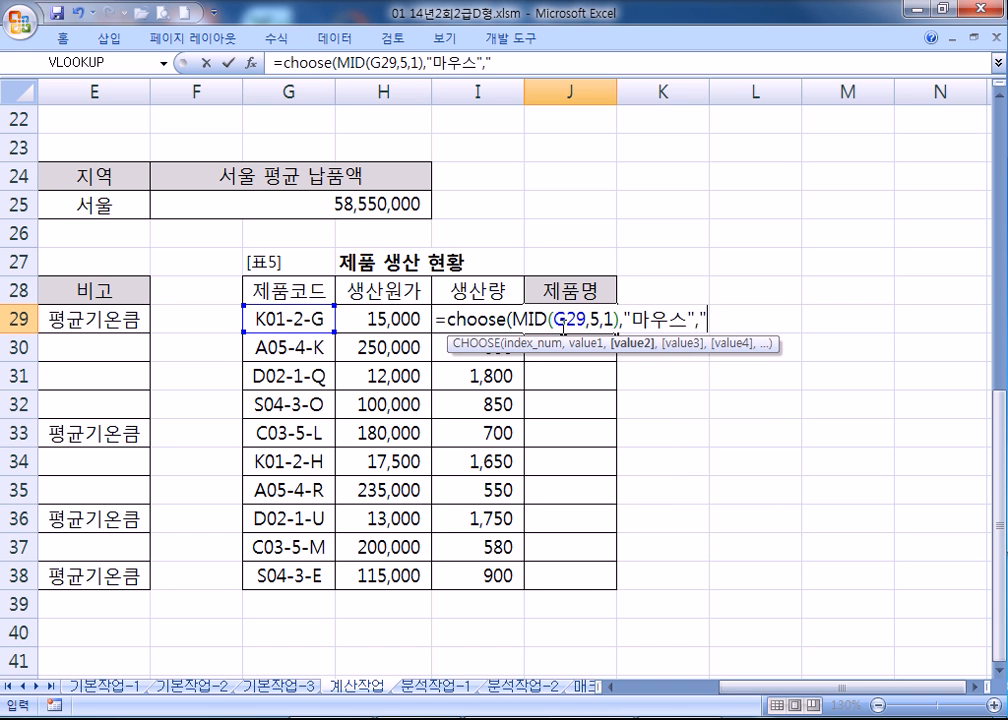
text(키보드)
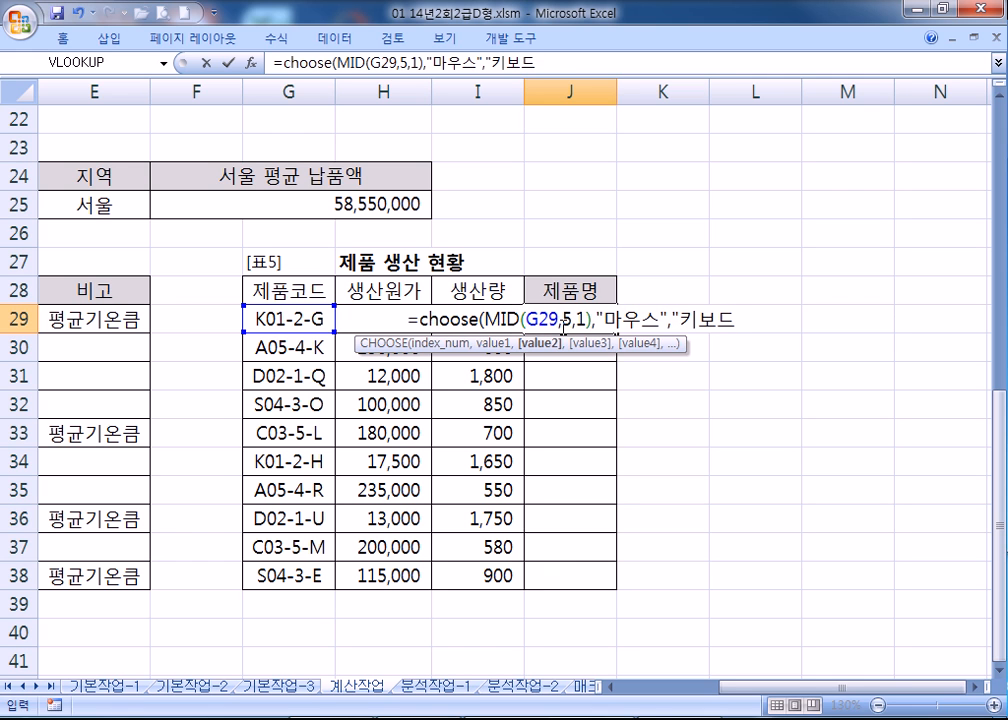
text(",",)
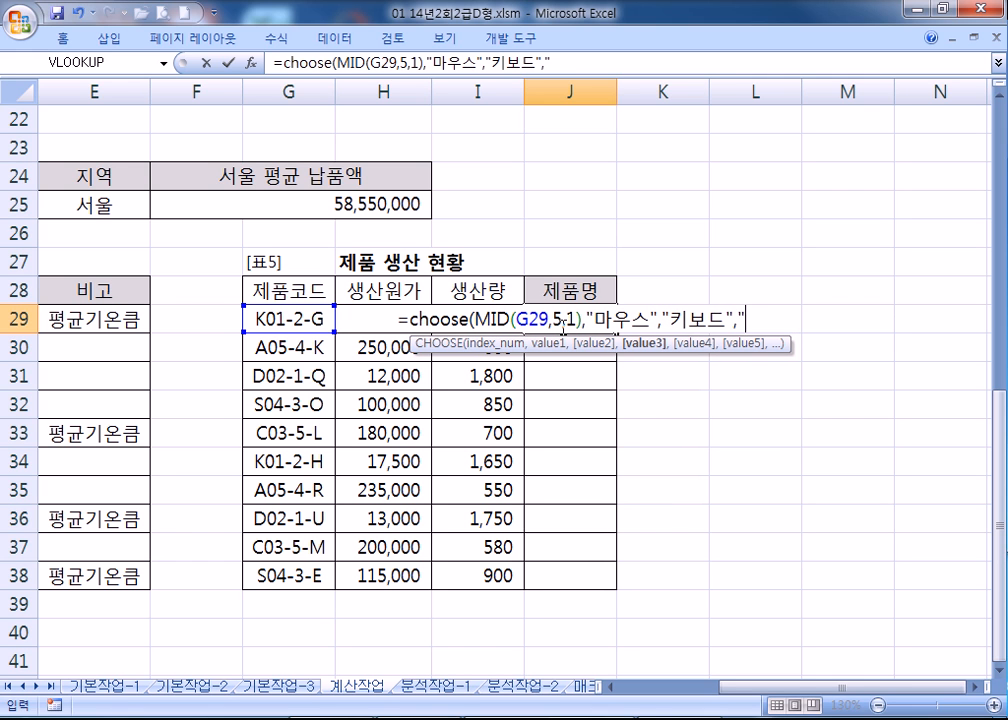
key(BackSpace)
text(ㅁ)
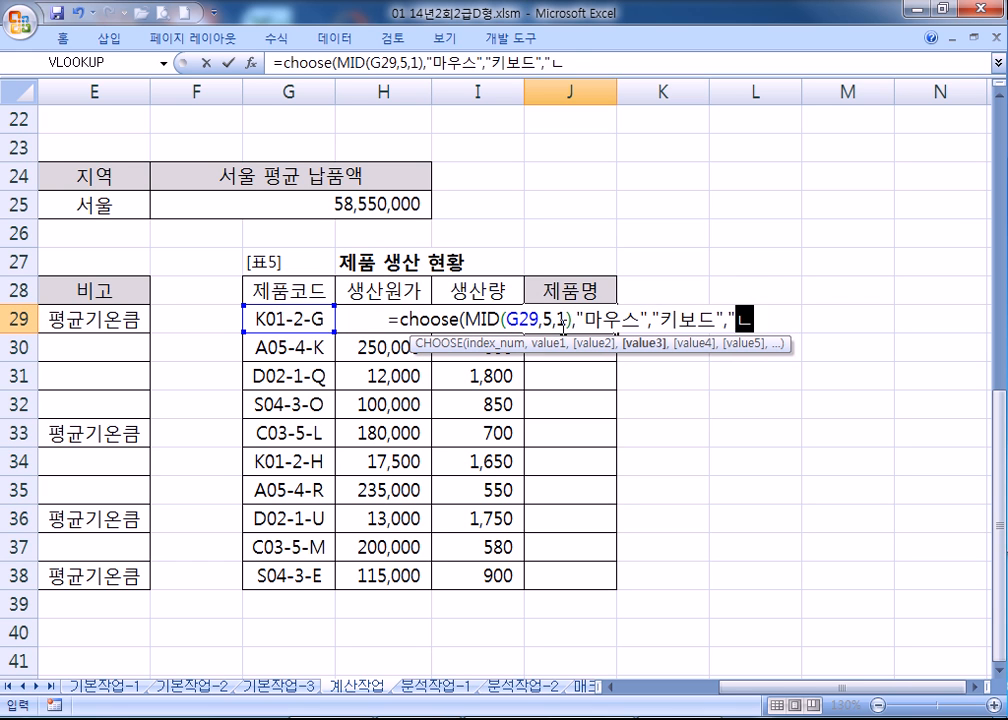
key(BackSpace)
key(BackSpace)
text(모니타)
key(F2)
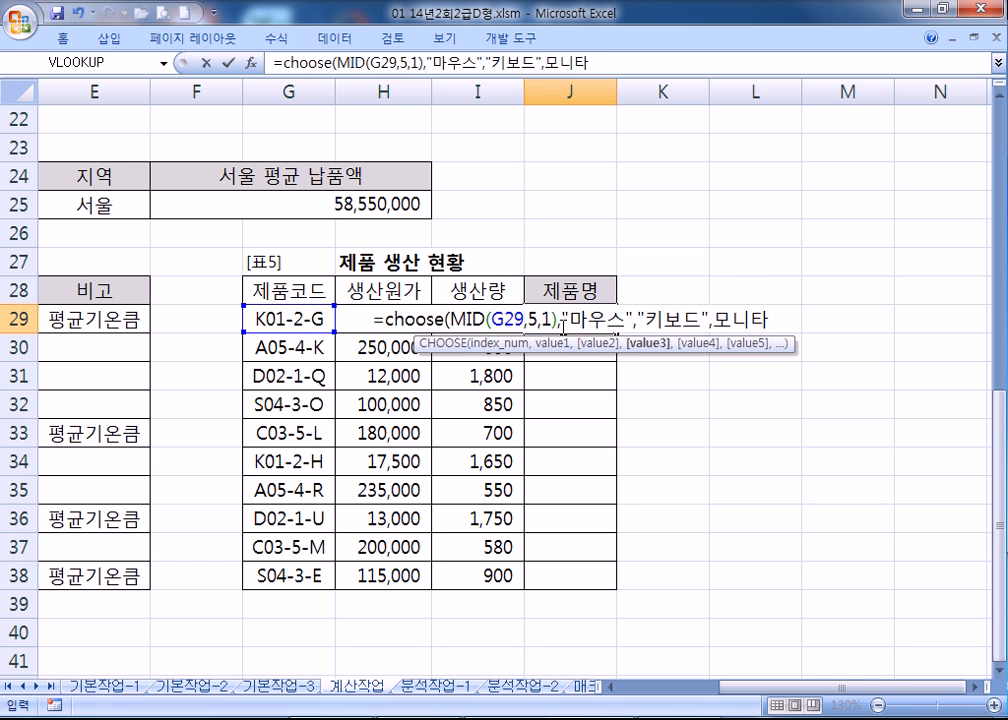
key(Left)
key(Left)
key(Left)
key(BackSpace)
text(터",")
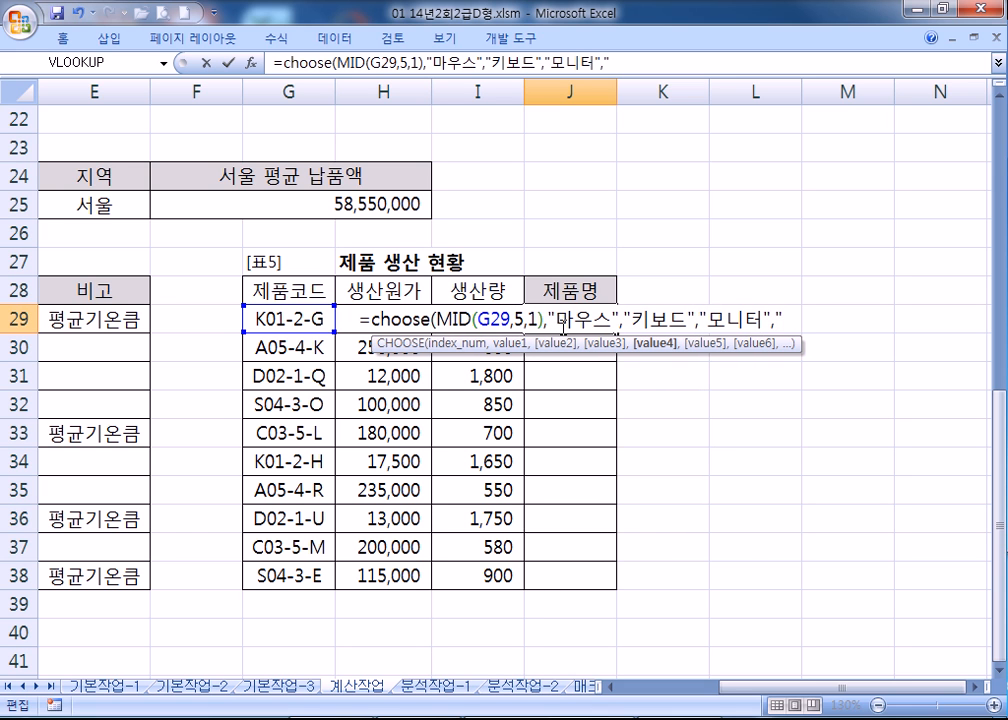
Step: Complete J29's CHOOSE formula with "스캐너" and "프린터", and fill it down the 제품명 column through J38
text(스캐너")
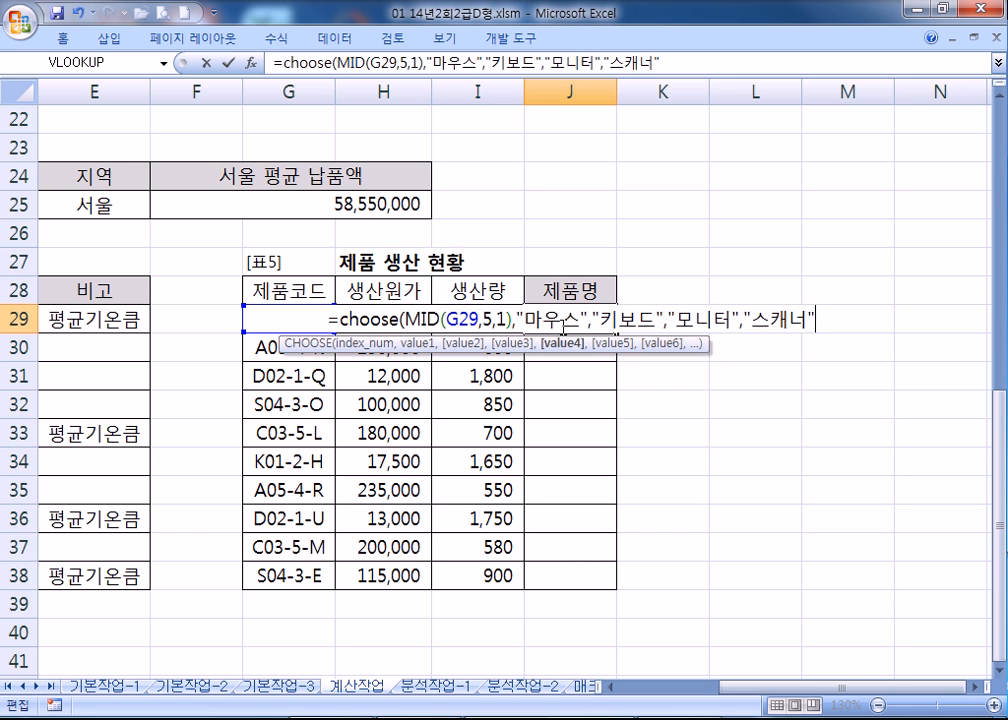
text(,"프린터")
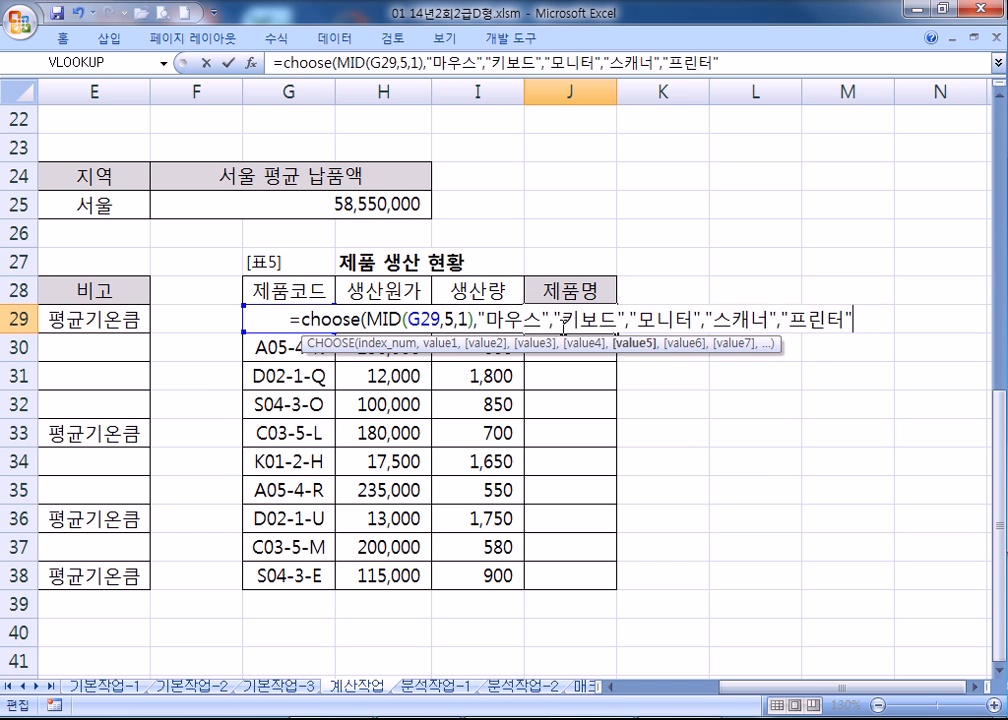
key(Return)
key(Return)
click(590, 330)
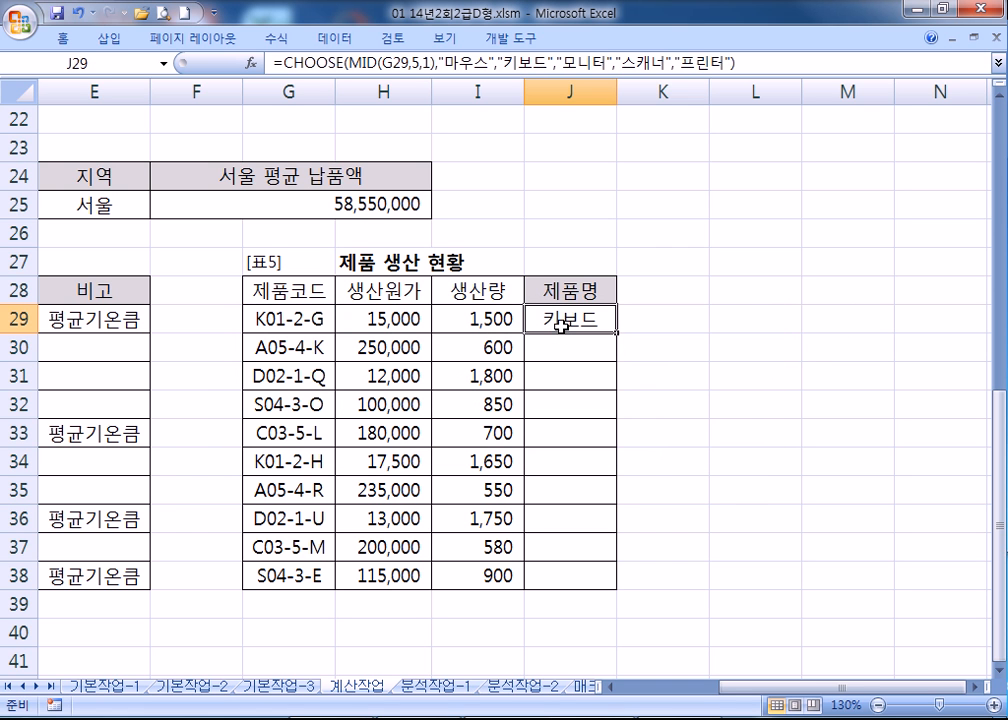
double_click(616, 333)
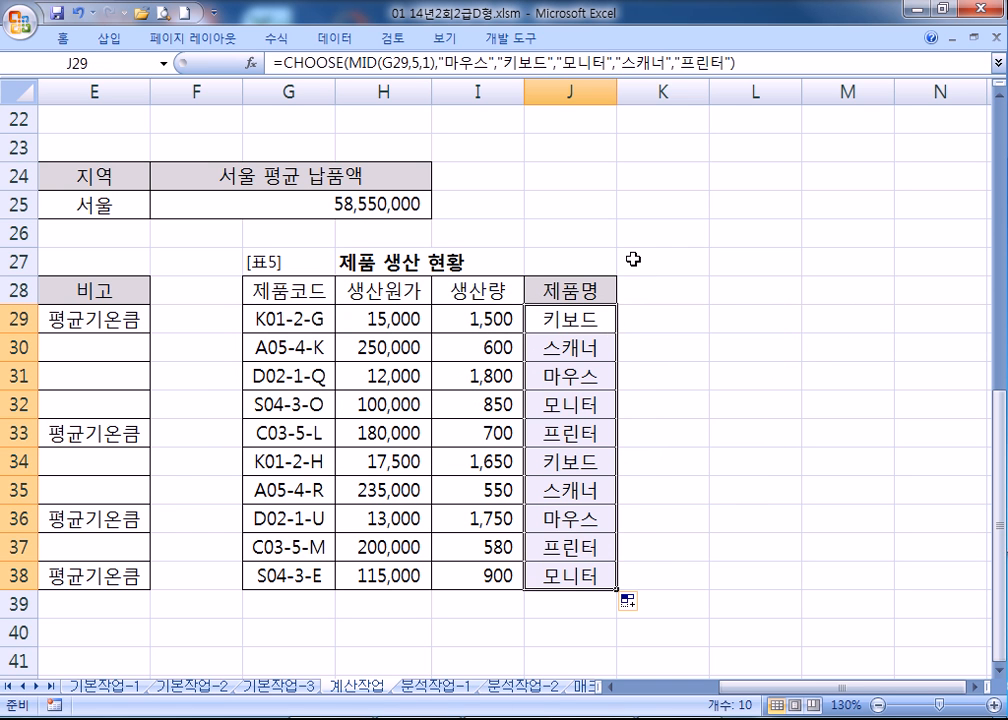
Step: Copy J29's whole CHOOSE formula into Notepad below the IF line, add blank lines after it, and return to Excel
drag(761, 68, 272, 63)
key(ctrl+c)
key(alt+Tab)
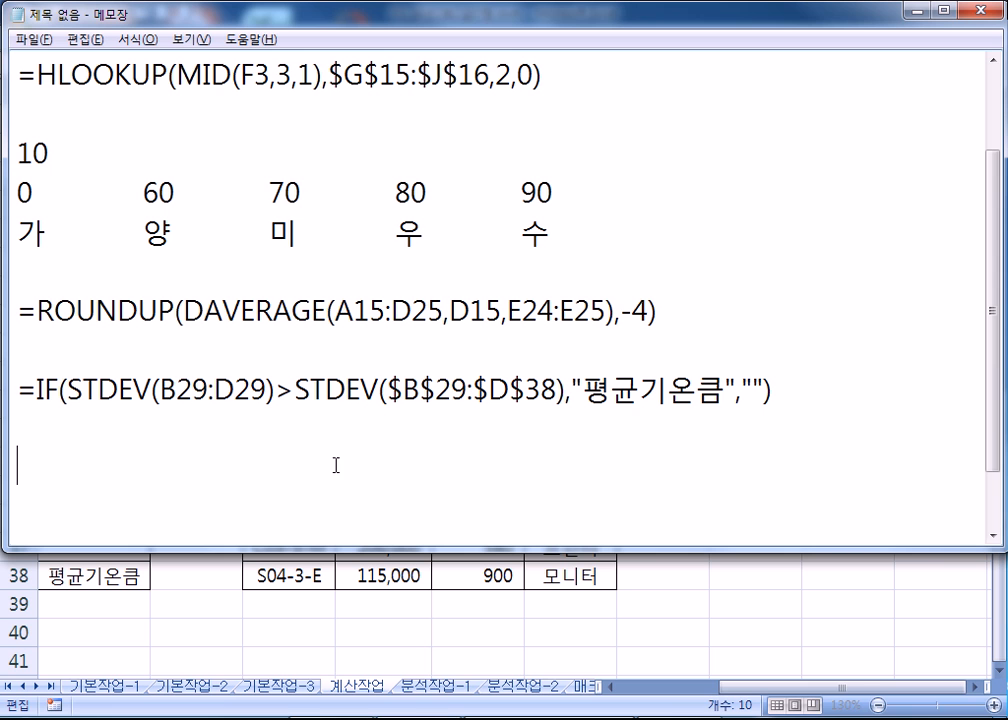
key(ctrl+v)
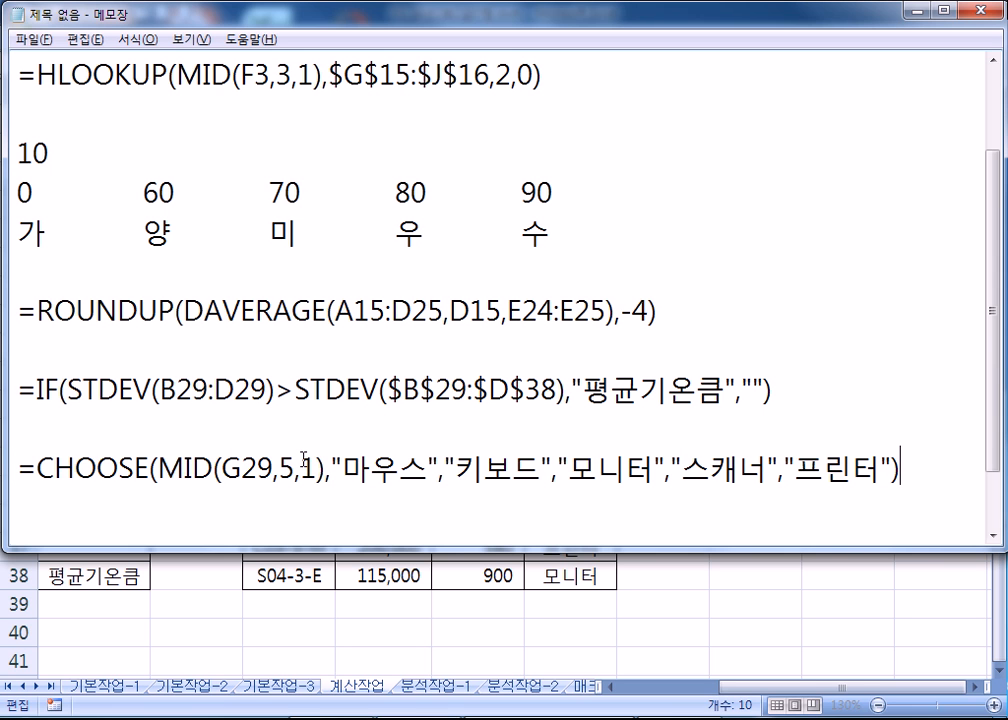
key(Return)
key(Return)
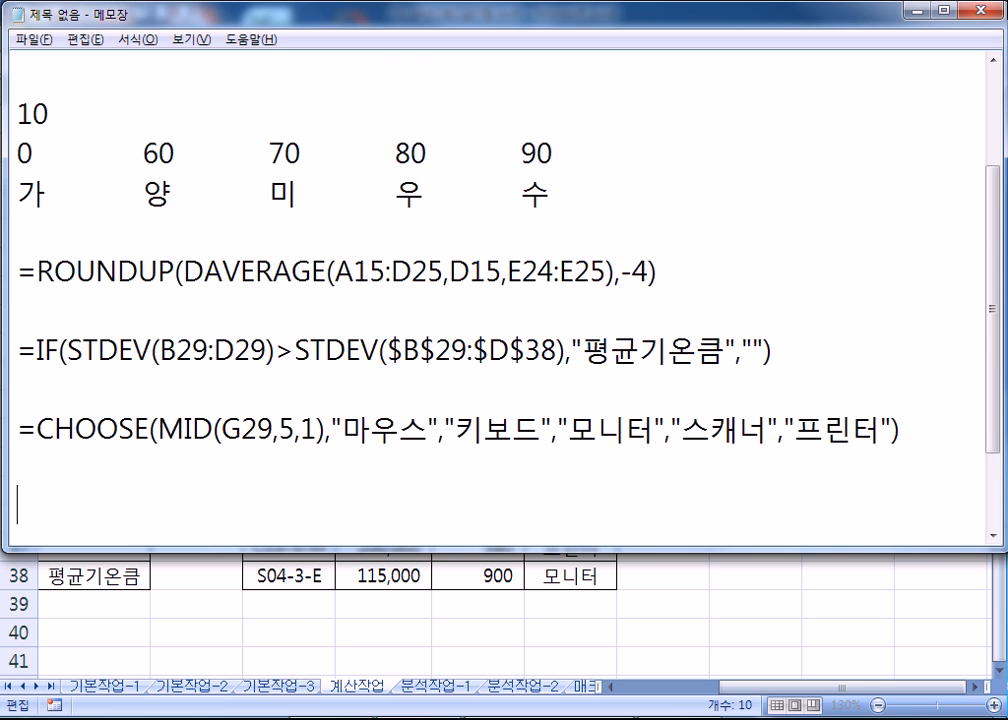
scroll(658, 523, down, 1)
drag(37, 312, 150, 311)
click(68, 380)
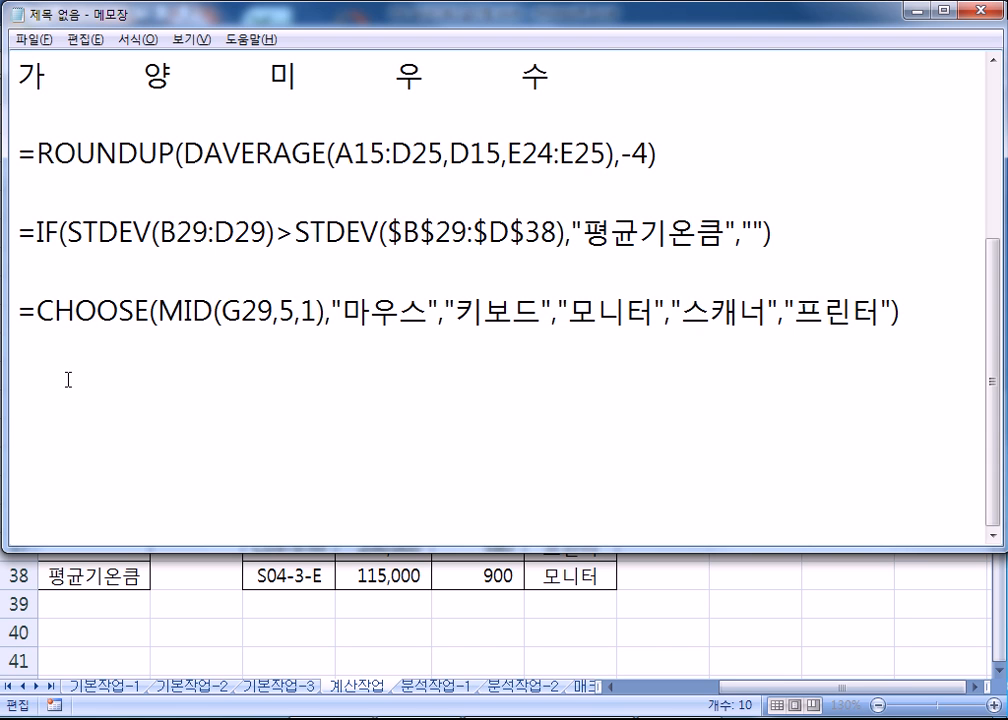
key(alt+Tab)
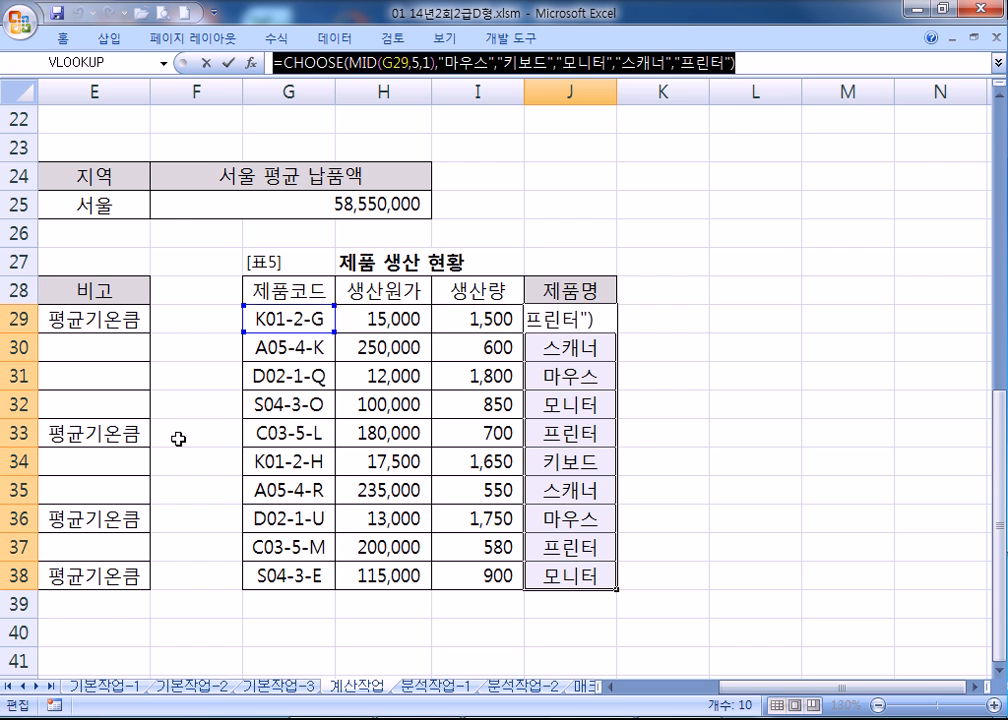
key(ctrl+Return)
Step: Review the completed tables on the 계산작업 sheet from cell A1 at a reduced zoom
key(ctrl+Home)
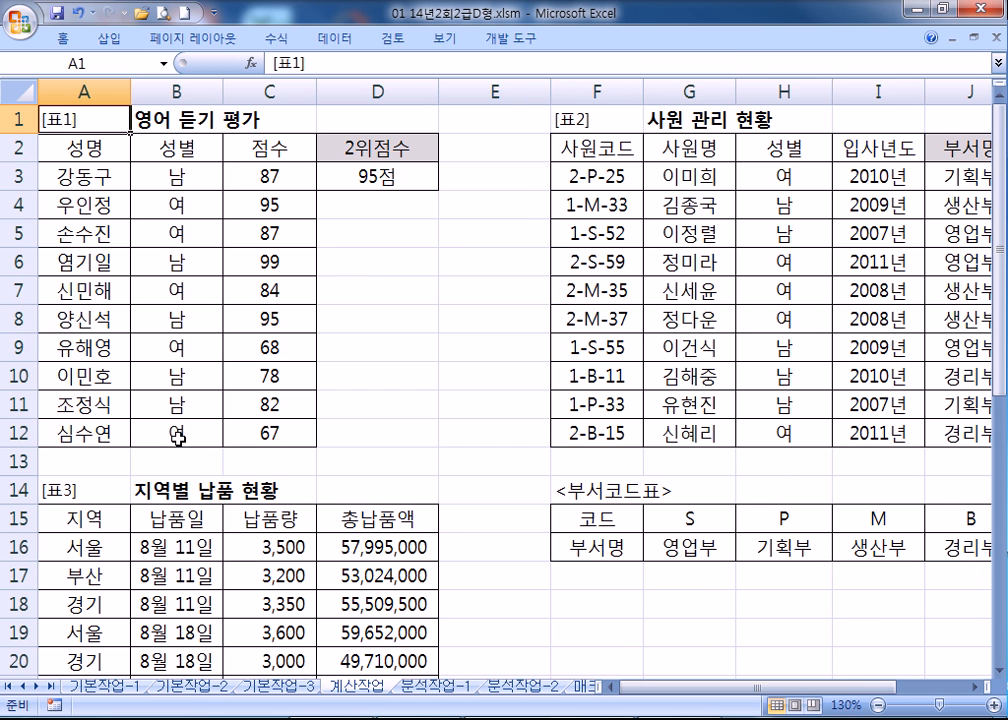
scroll(178, 437, down, 3)
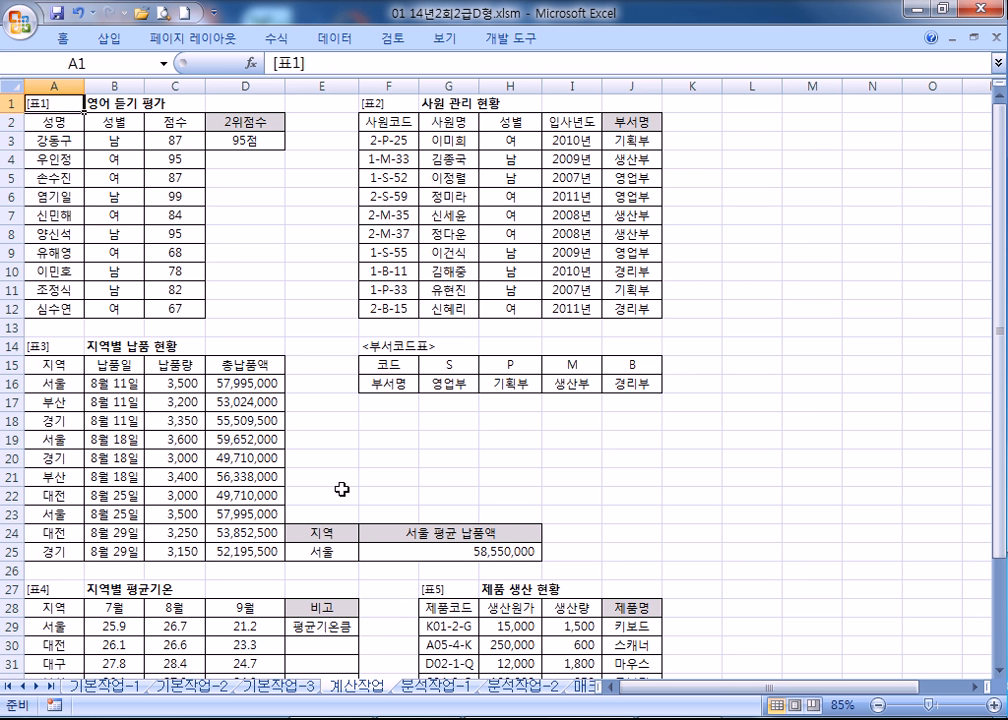
scroll(340, 488, up, 1)
Step: On the 분석작업-1 sheet, create a pivot table from A3:G19 in the existing worksheet at A23
key(ctrl+Page_Down)
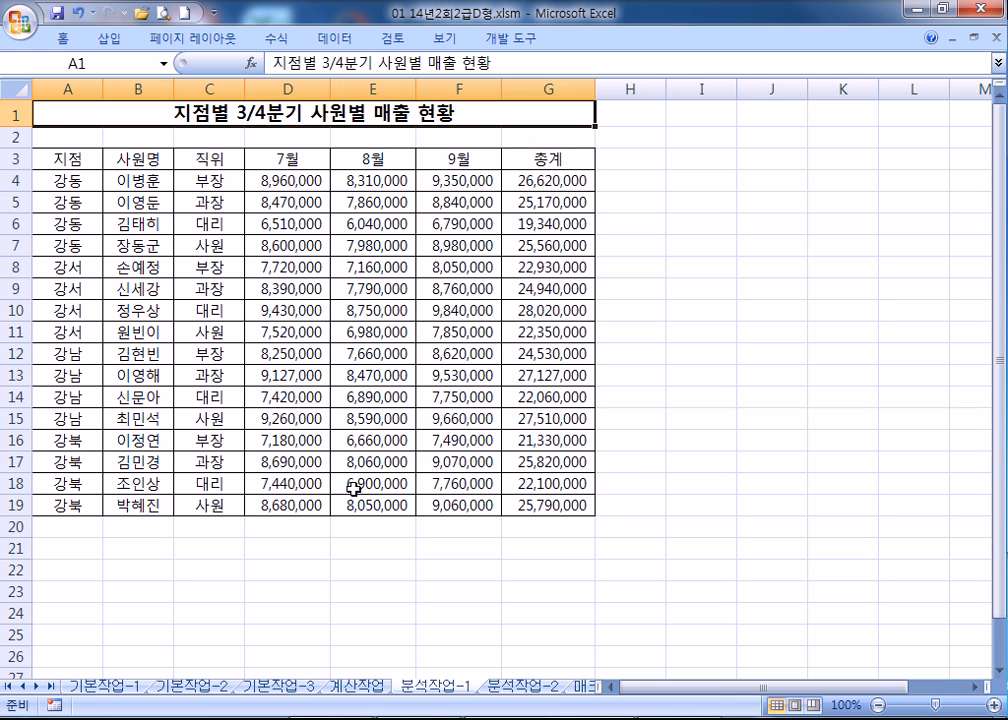
click(146, 223)
drag(78, 165, 552, 505)
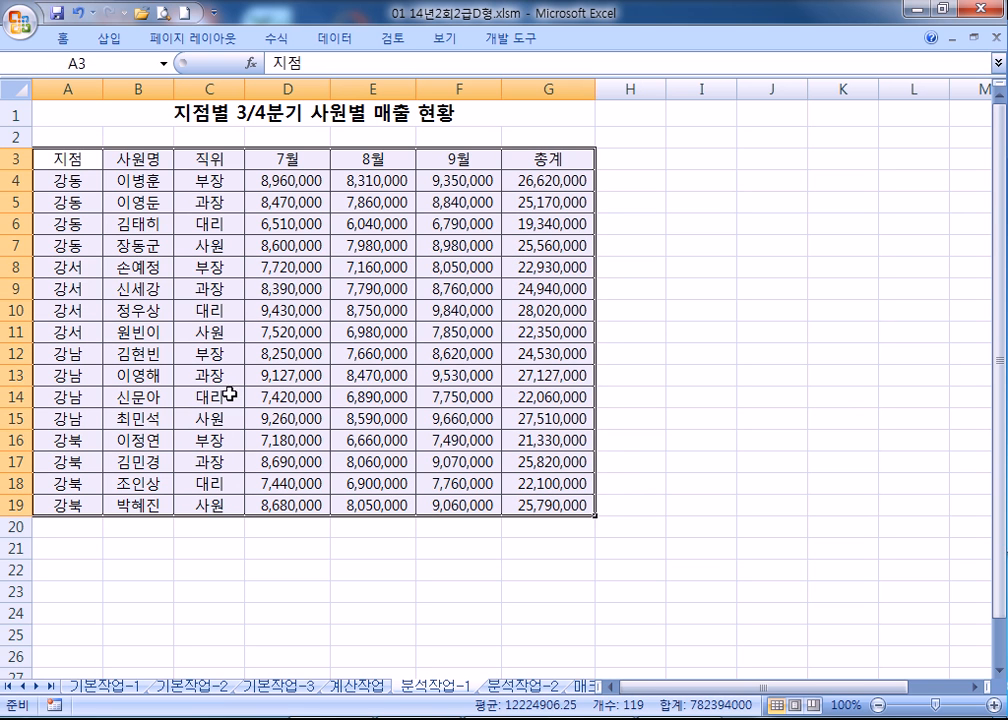
click(110, 274)
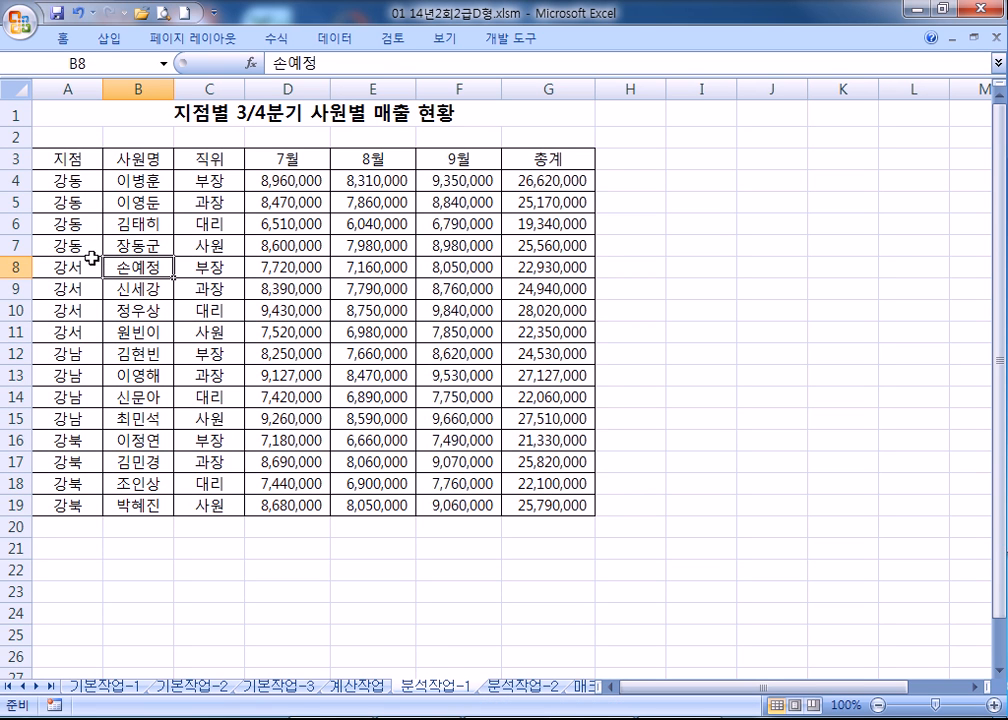
click(108, 38)
click(30, 75)
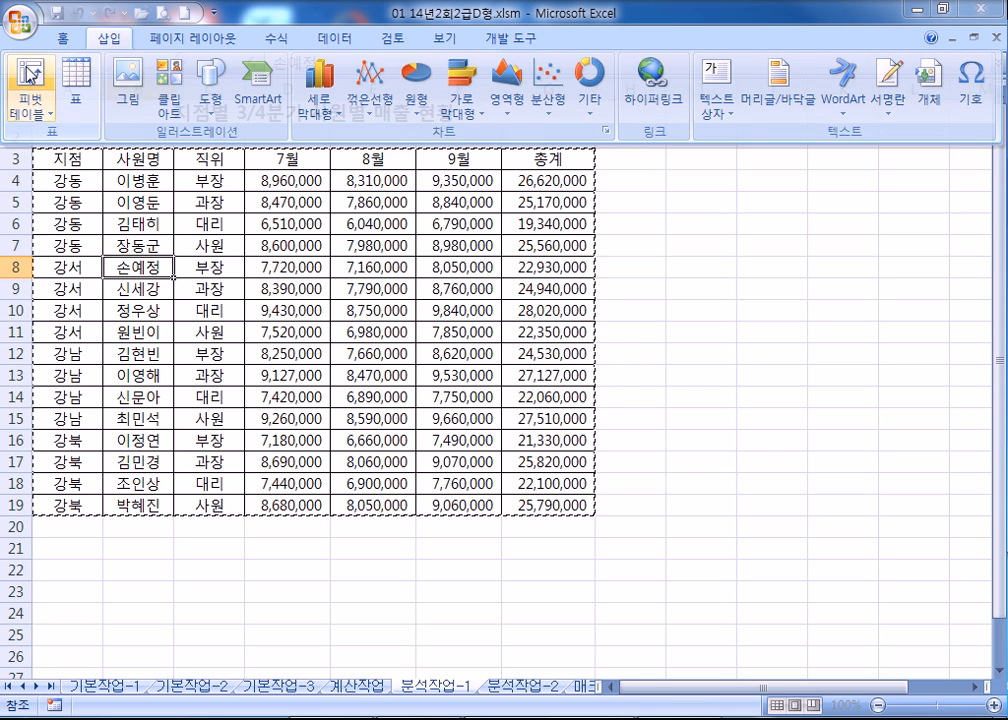
click(547, 431)
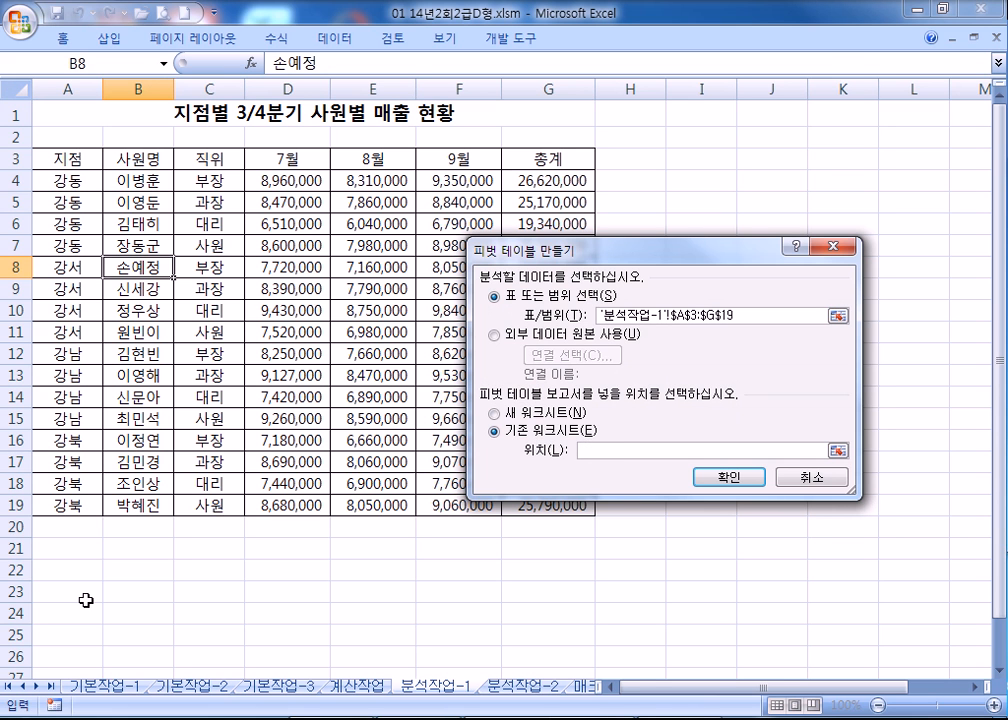
click(74, 596)
click(728, 477)
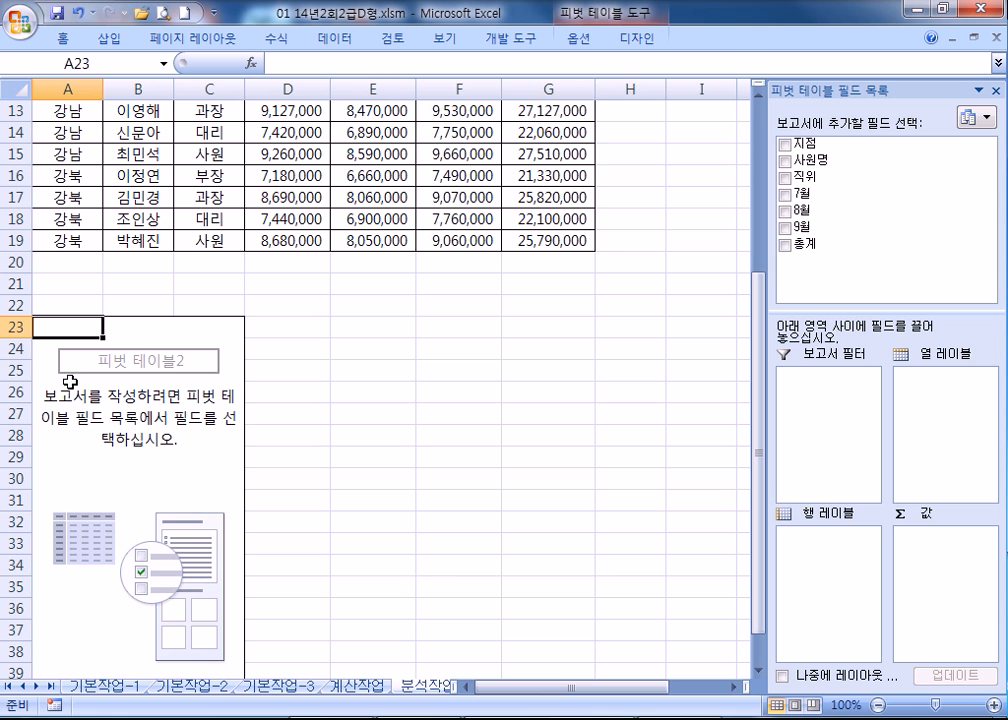
Step: Lay out the pivot table with 지점 as row labels, 직위 as column labels, and 7월, 8월 and 9월 as values
click(190, 352)
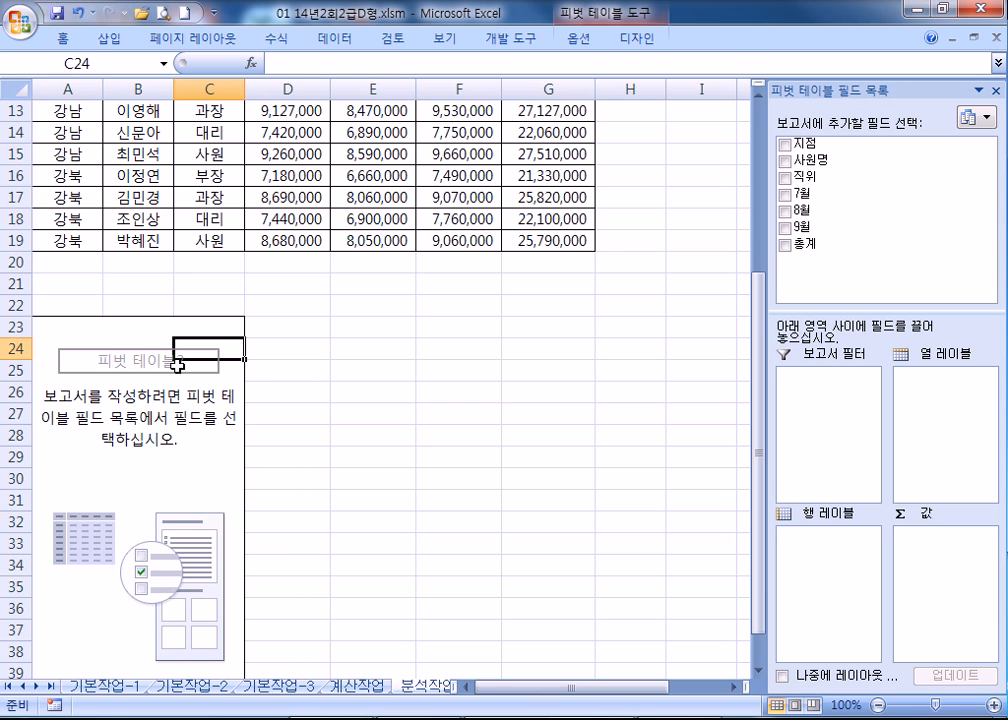
click(188, 364)
click(47, 328)
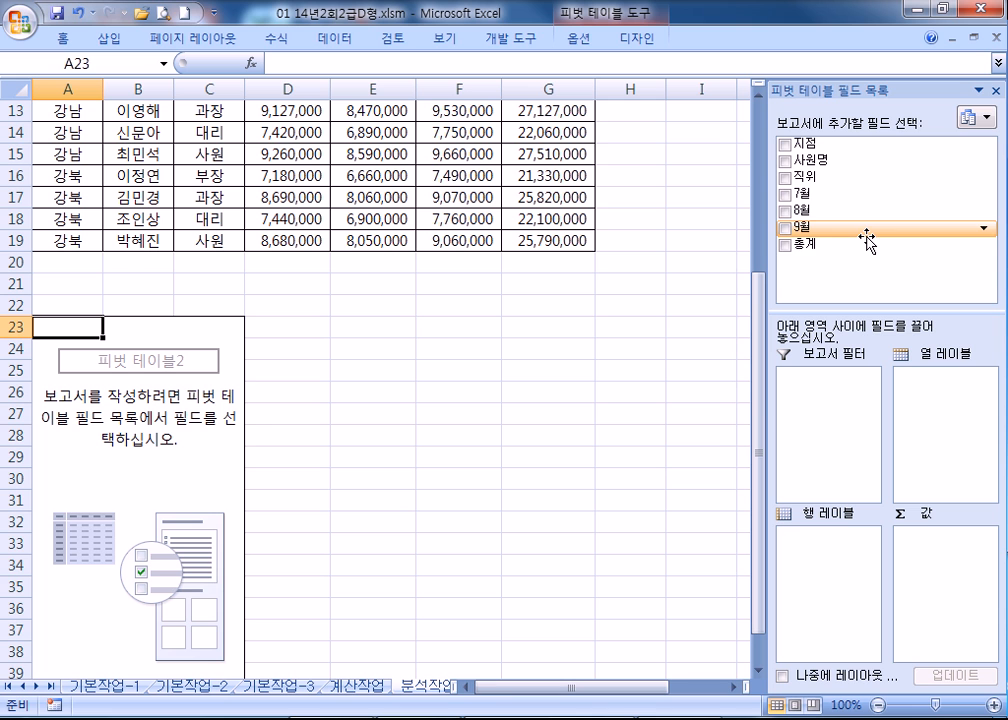
drag(820, 146, 802, 580)
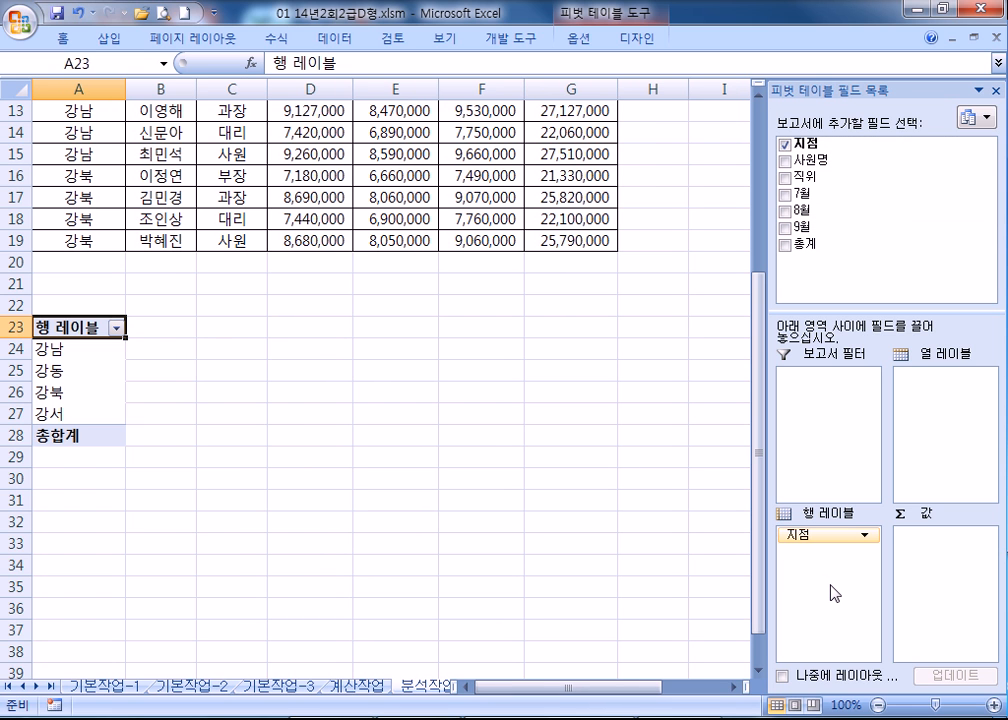
drag(866, 178, 940, 466)
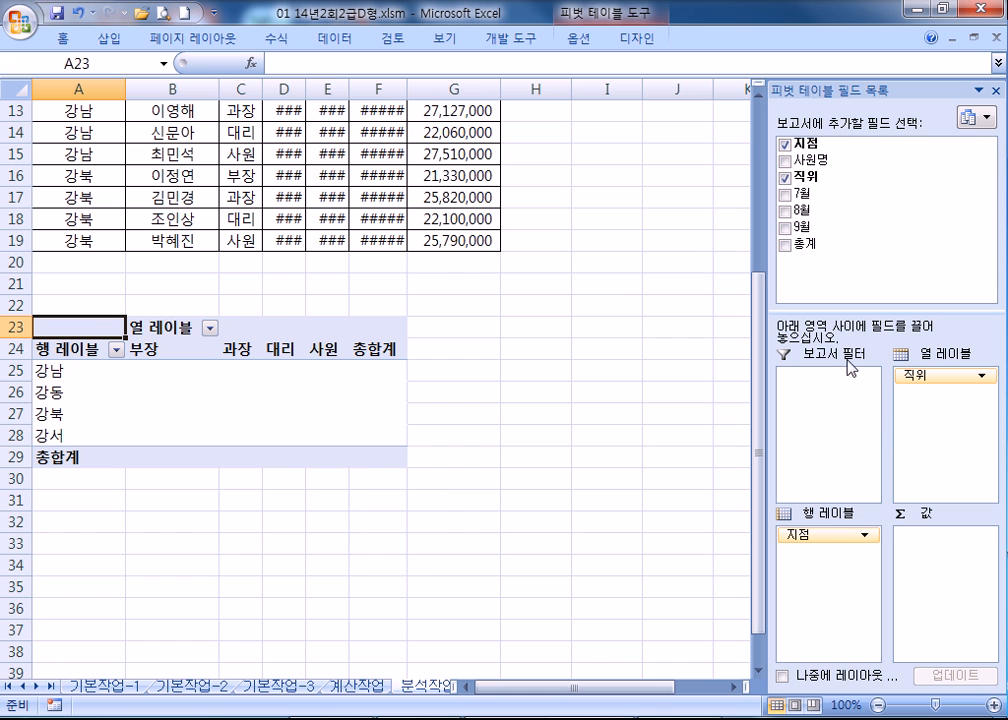
drag(802, 193, 920, 552)
drag(818, 230, 968, 620)
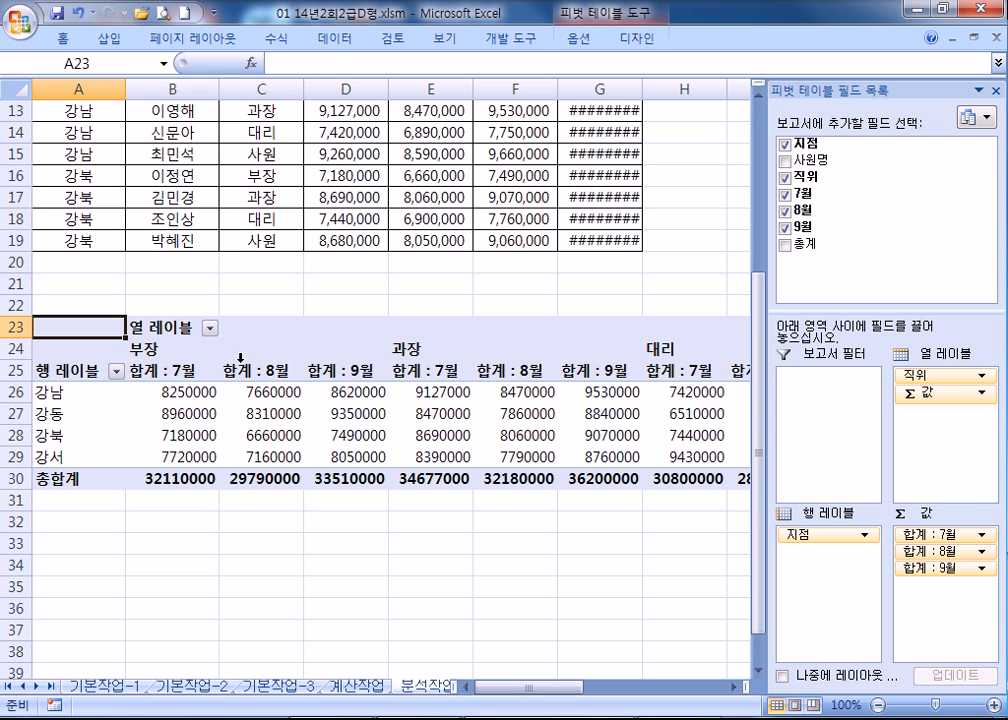
double_click(198, 372)
click(494, 408)
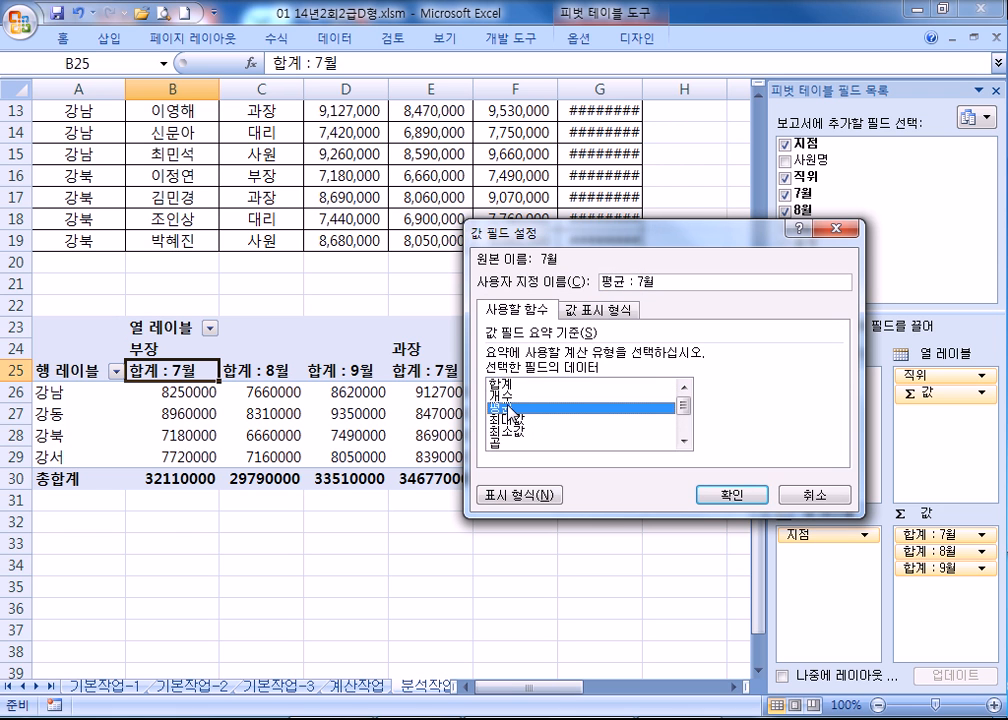
click(820, 494)
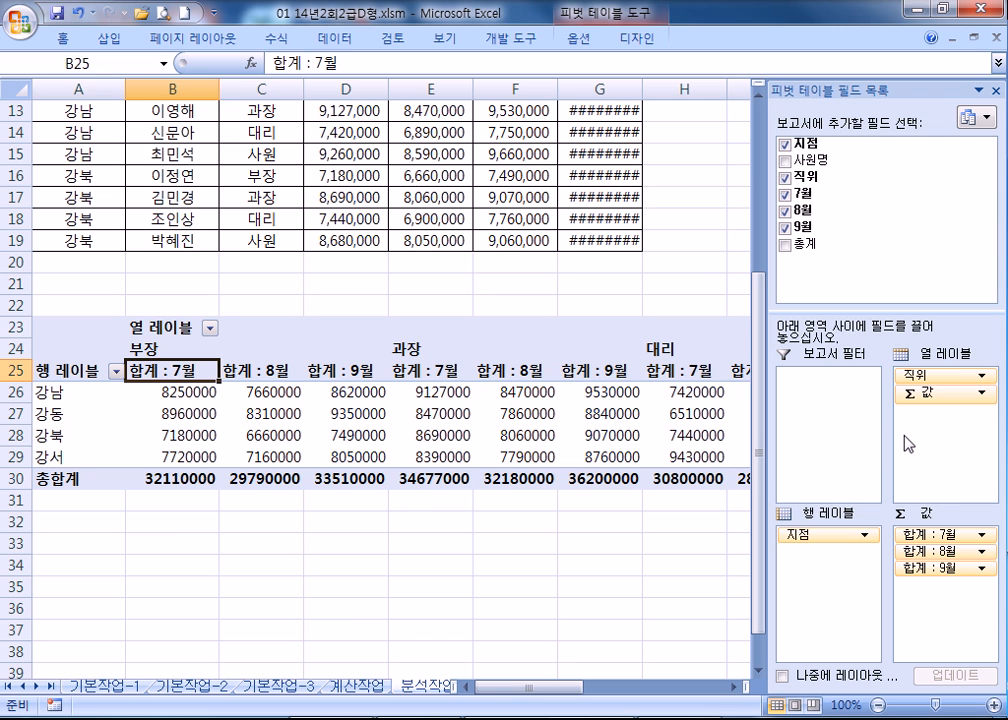
Step: Move the pivot table's Σ 값 field from the column labels to the row labels below 지점
click(936, 394)
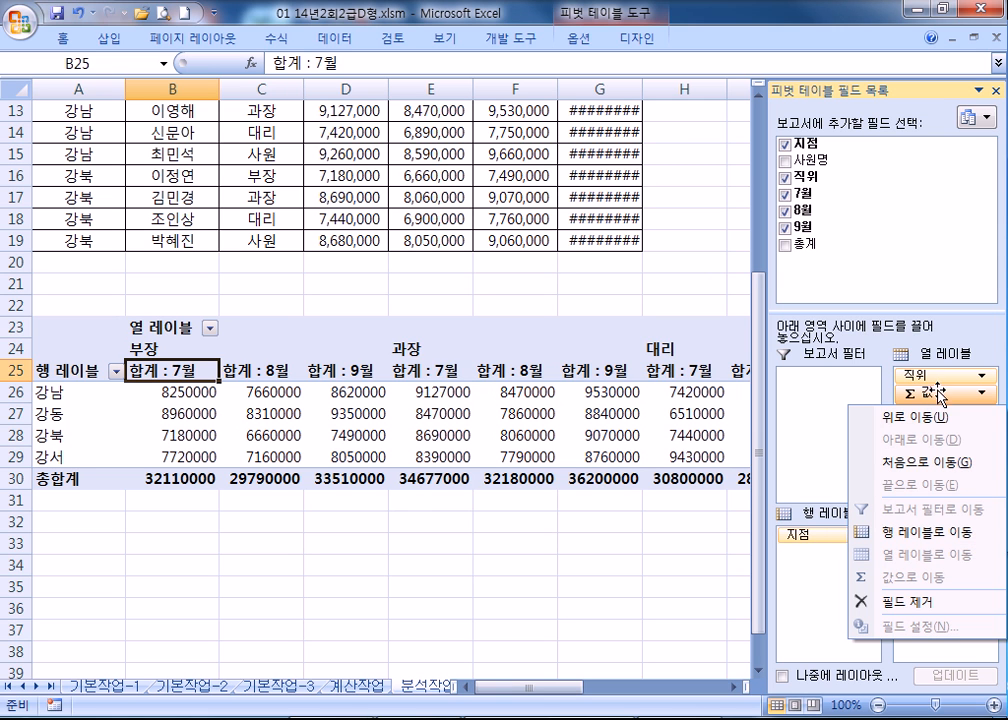
drag(936, 394, 826, 590)
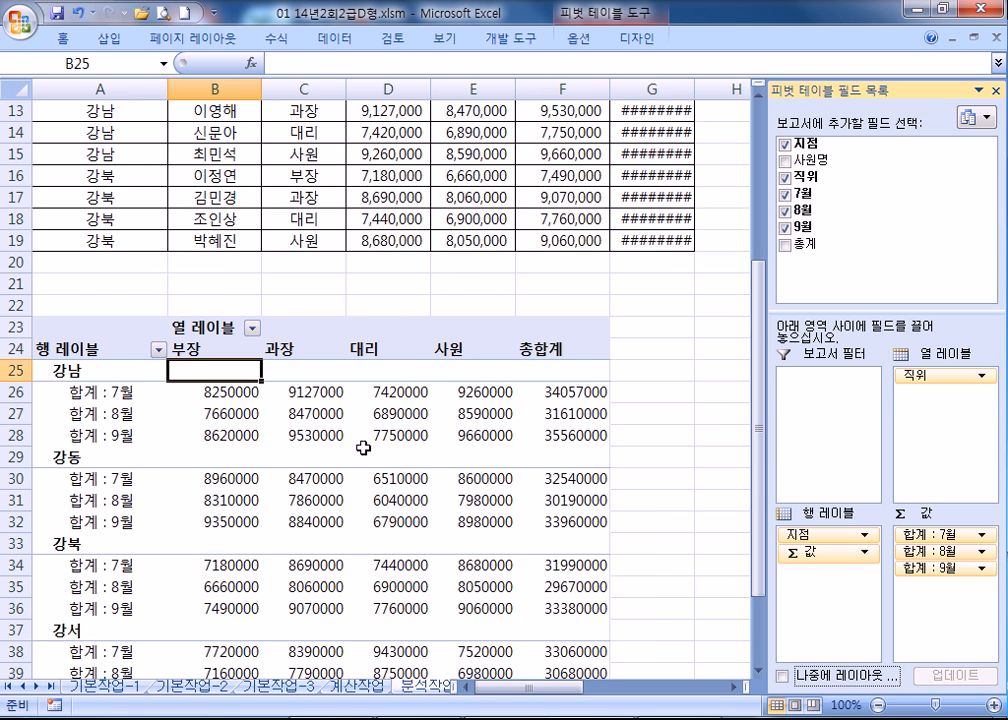
click(272, 413)
Step: Format the pivot table's values in B26:F43 as 회계 with 0 decimal places and symbol 없음
scroll(222, 330, down, 2)
click(223, 259)
drag(223, 259, 590, 628)
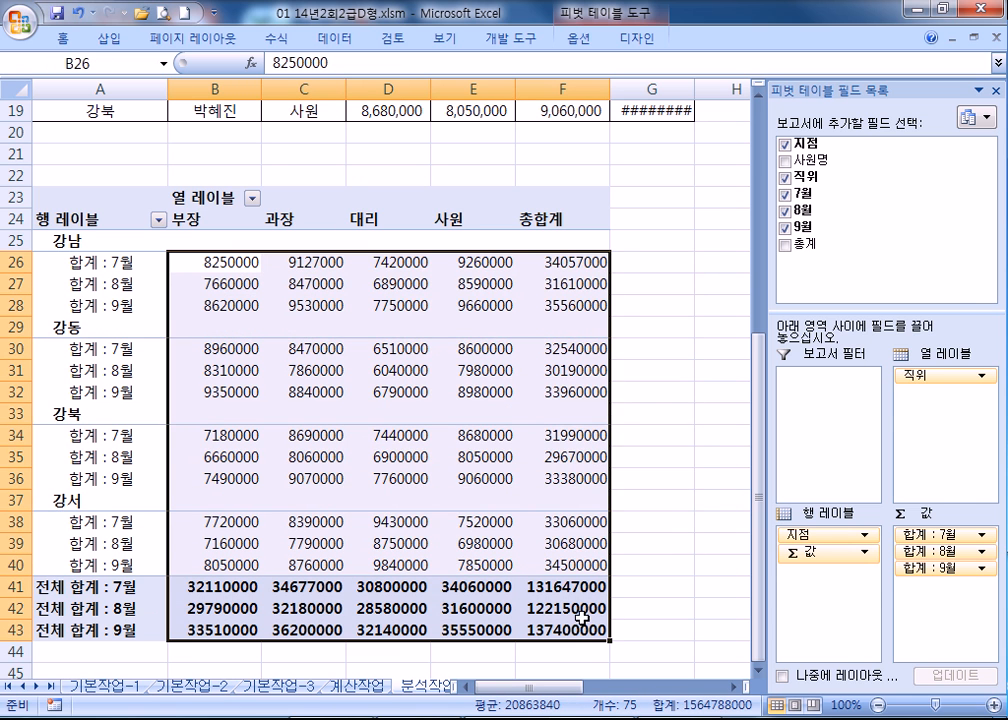
key(ctrl+1)
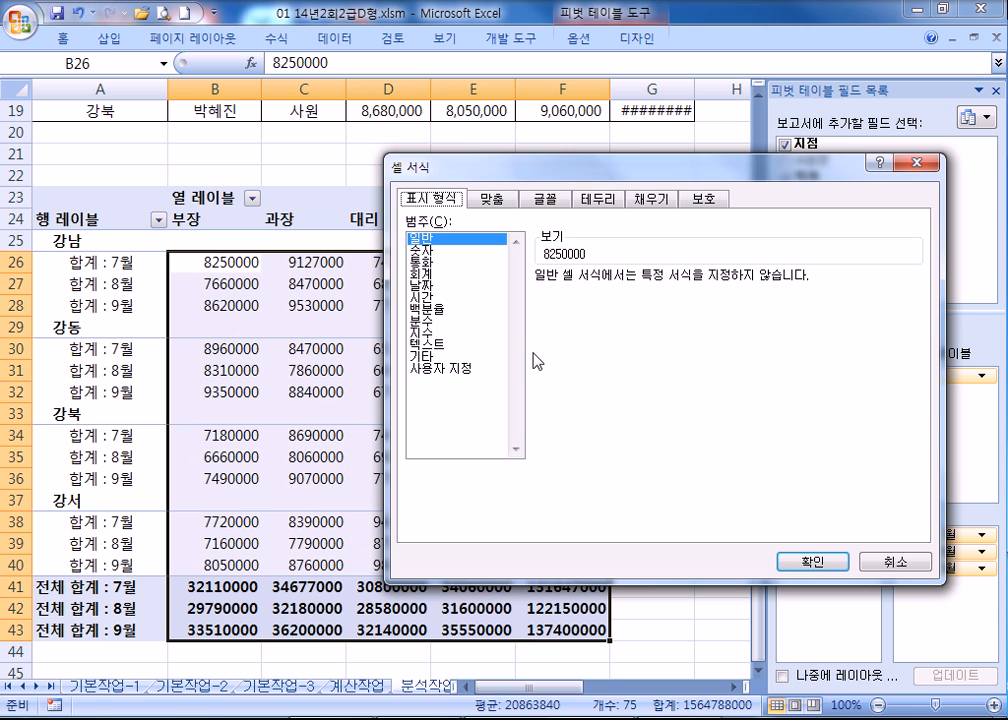
click(428, 273)
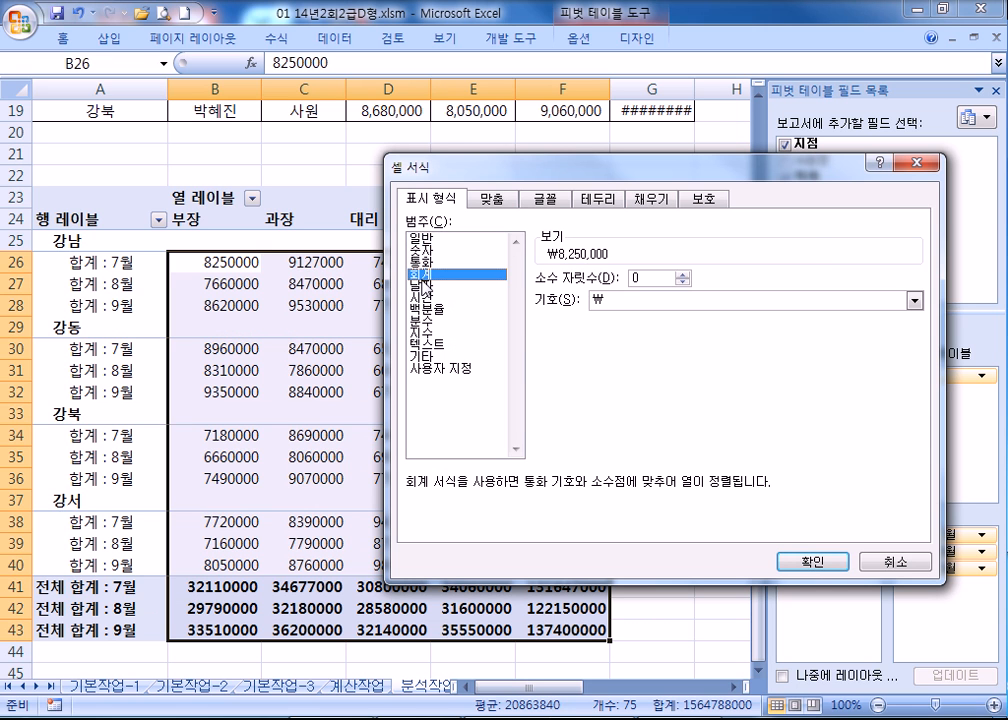
click(637, 300)
click(612, 315)
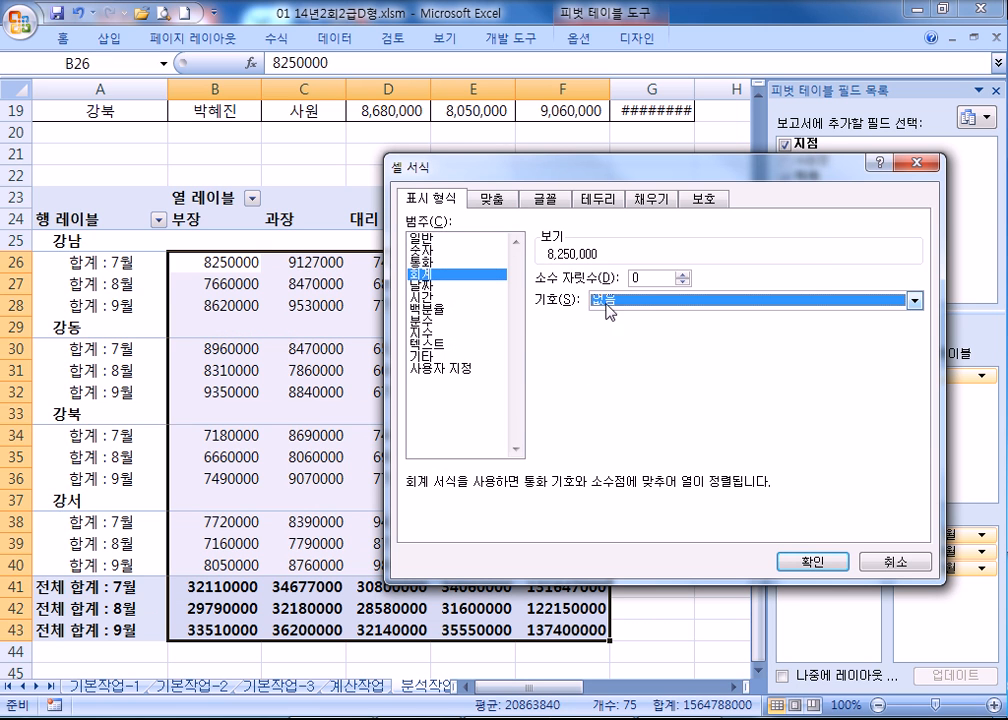
click(806, 562)
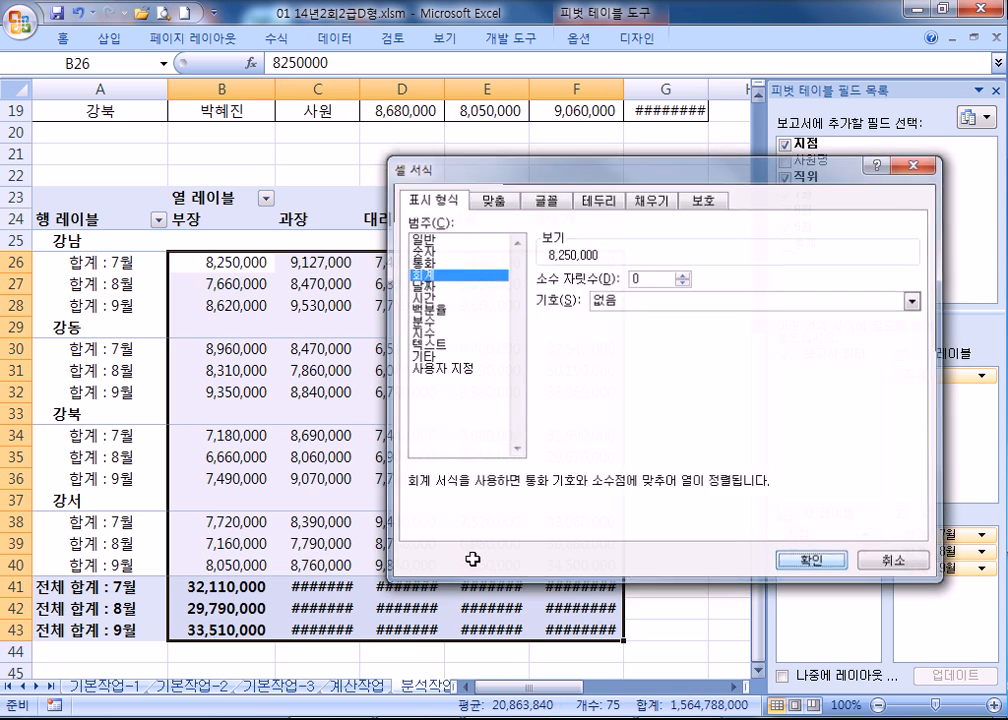
click(352, 412)
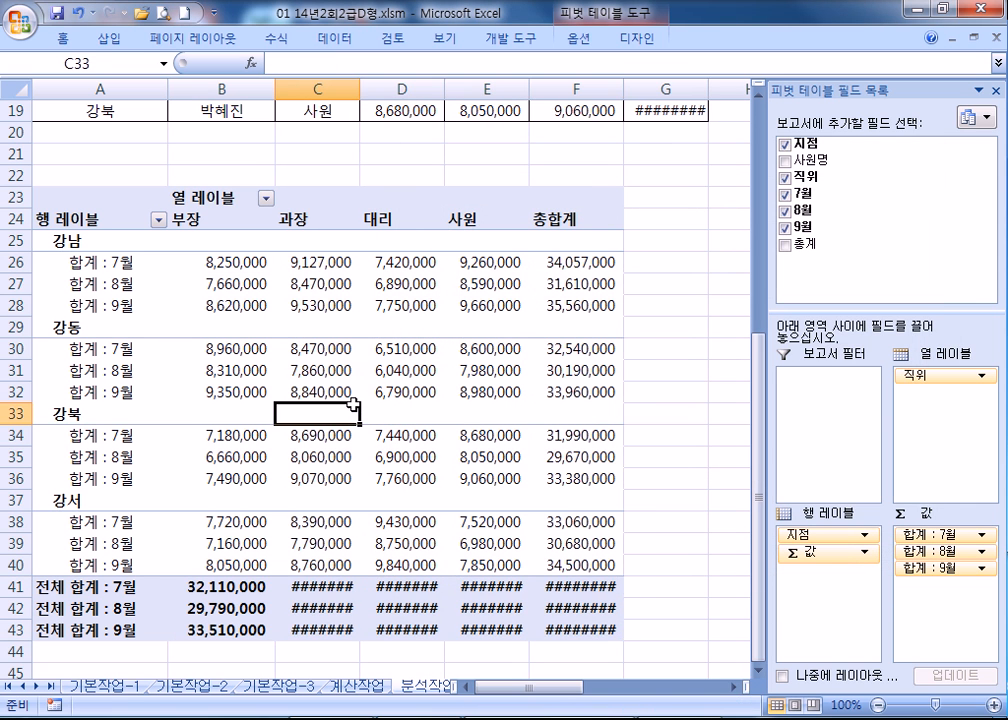
Step: Autofit the widths of columns C through G so that all amounts fit
double_click(357, 88)
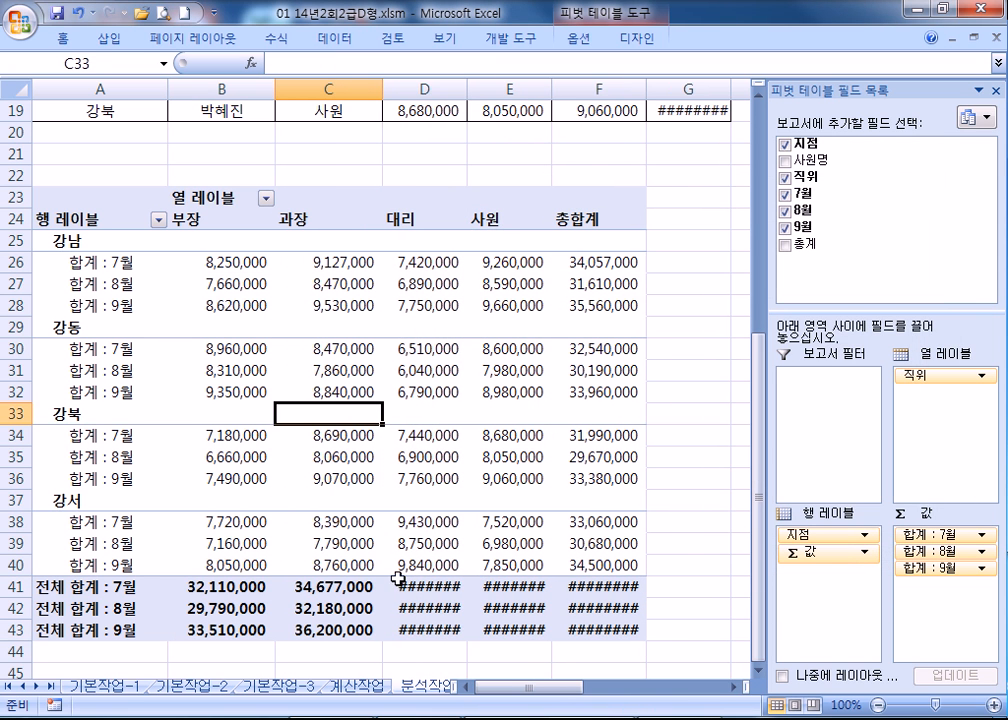
double_click(466, 85)
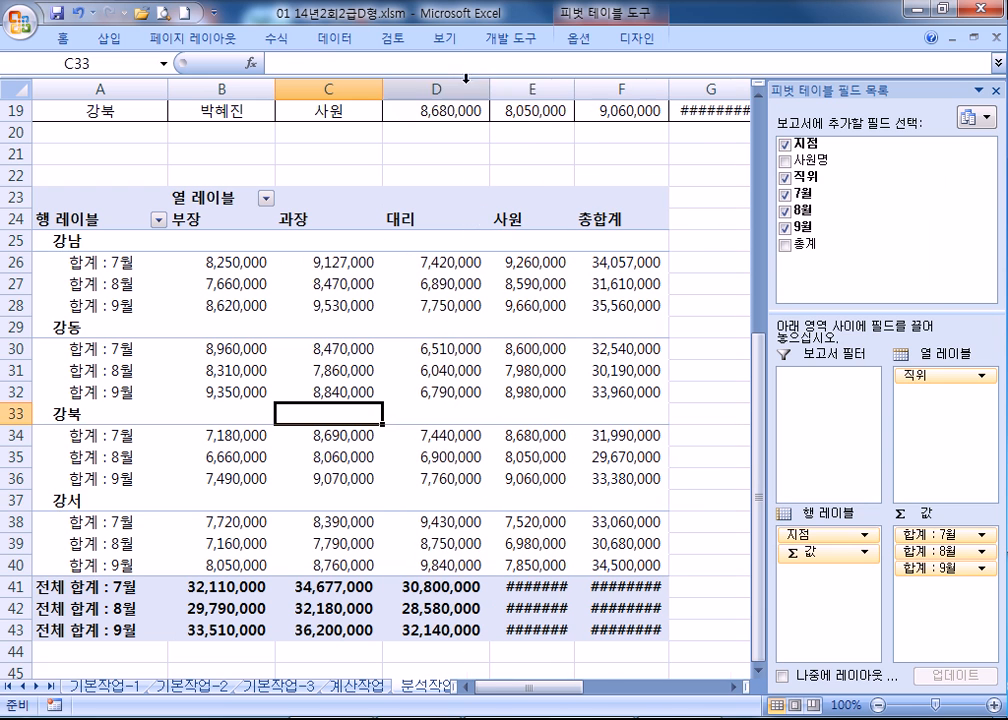
click(566, 88)
double_click(576, 84)
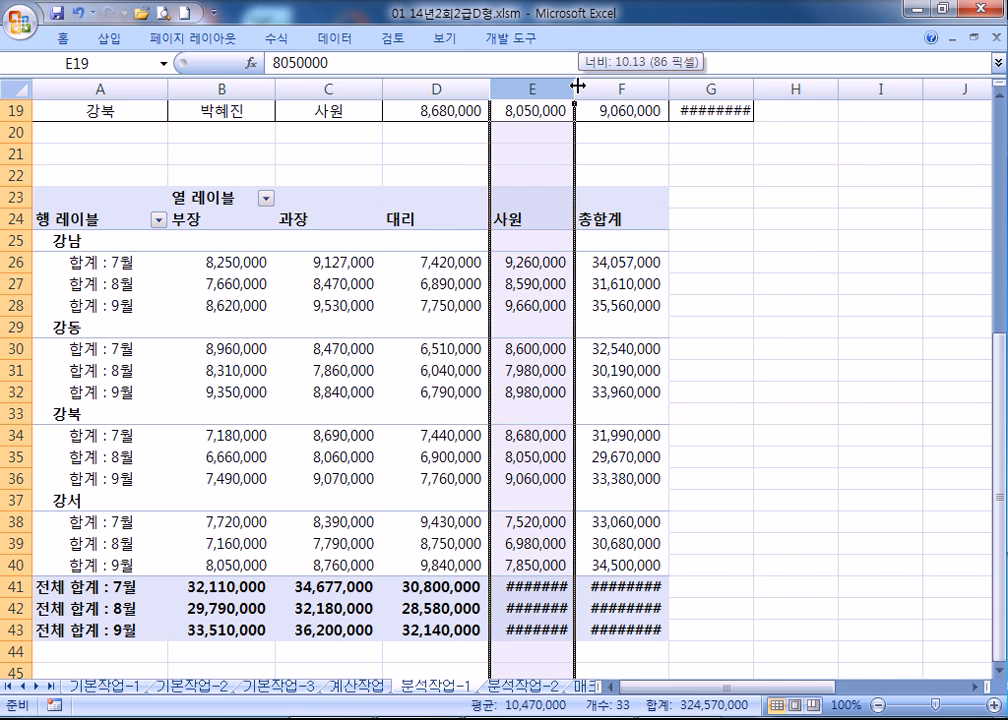
double_click(691, 85)
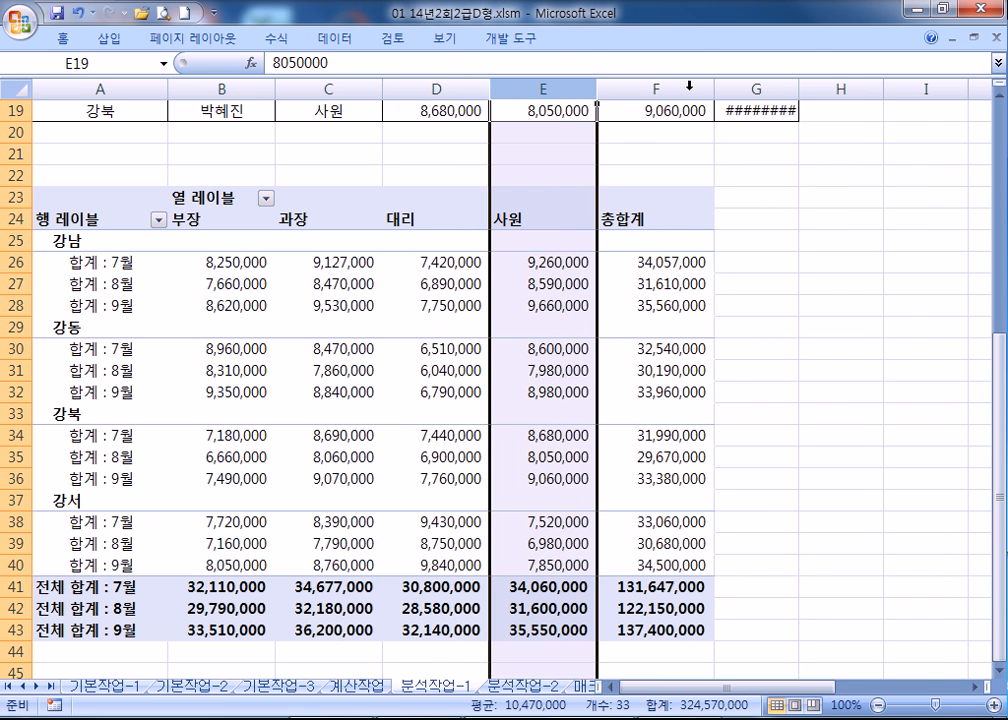
double_click(799, 85)
Step: Review the source data and the whole formatted pivot table down to its total rows
scroll(596, 392, up, 5)
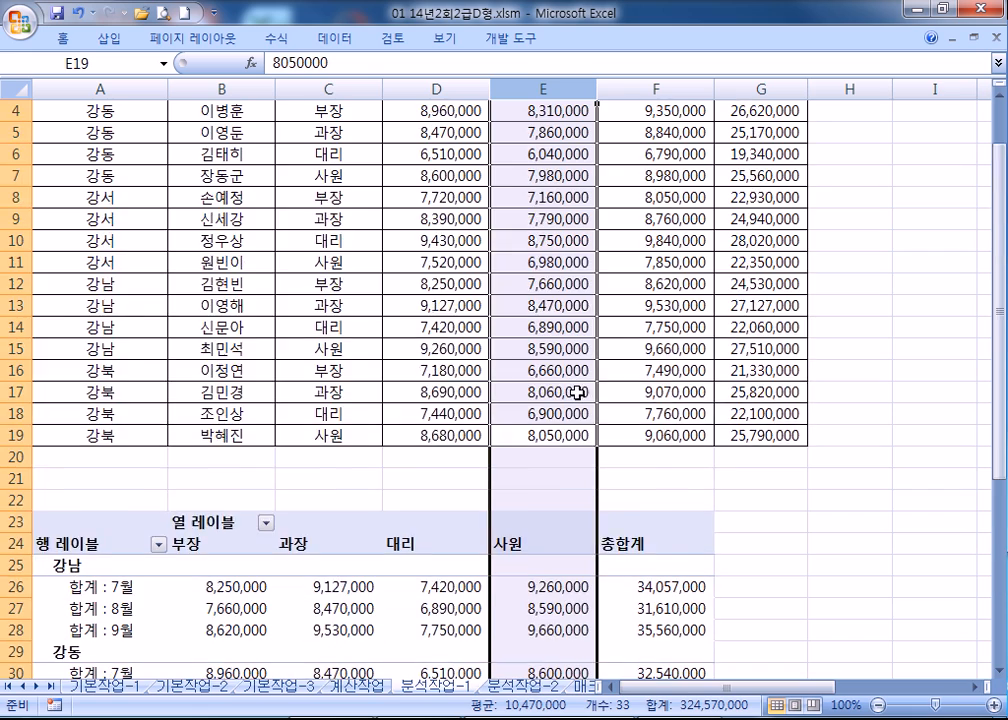
scroll(520, 400, down, 4)
click(360, 437)
scroll(376, 447, down, 4)
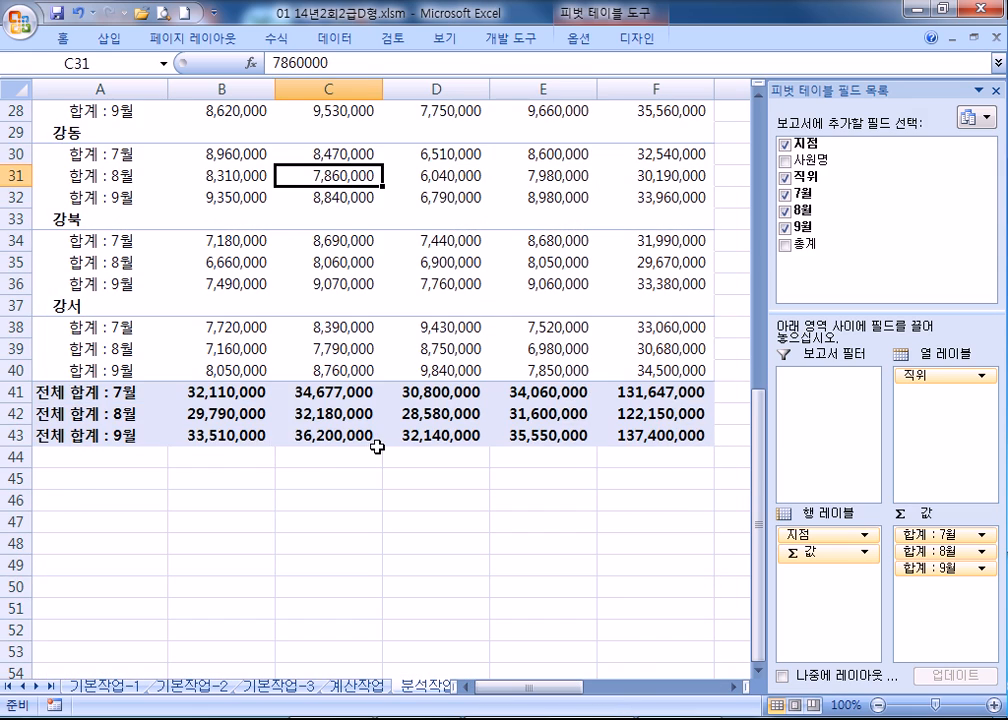
scroll(376, 447, up, 3)
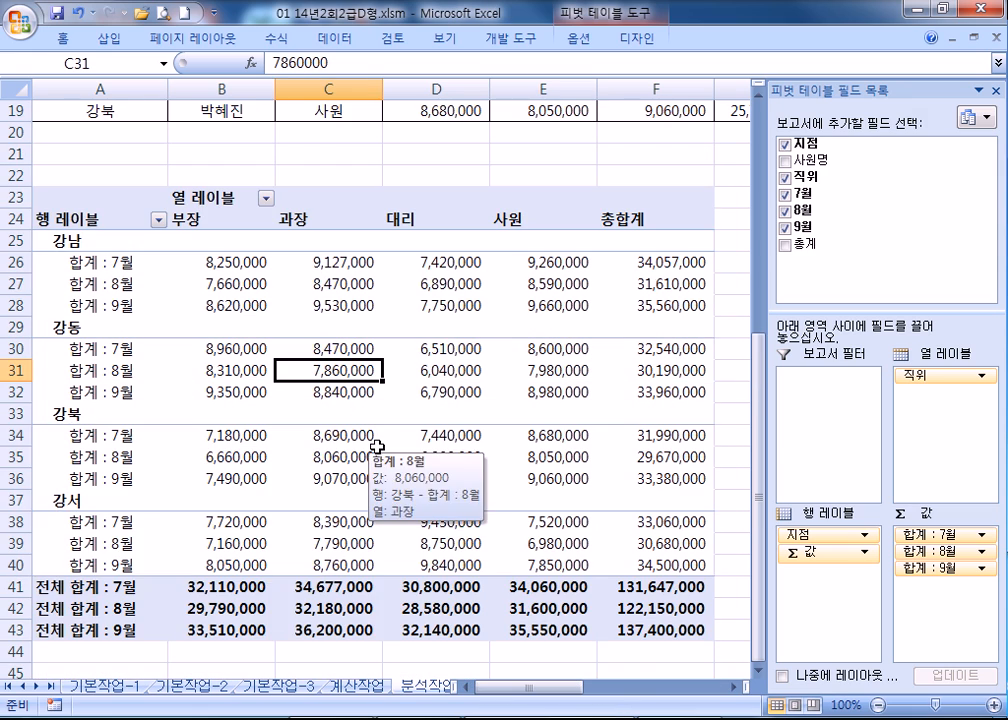
scroll(376, 447, down, 4)
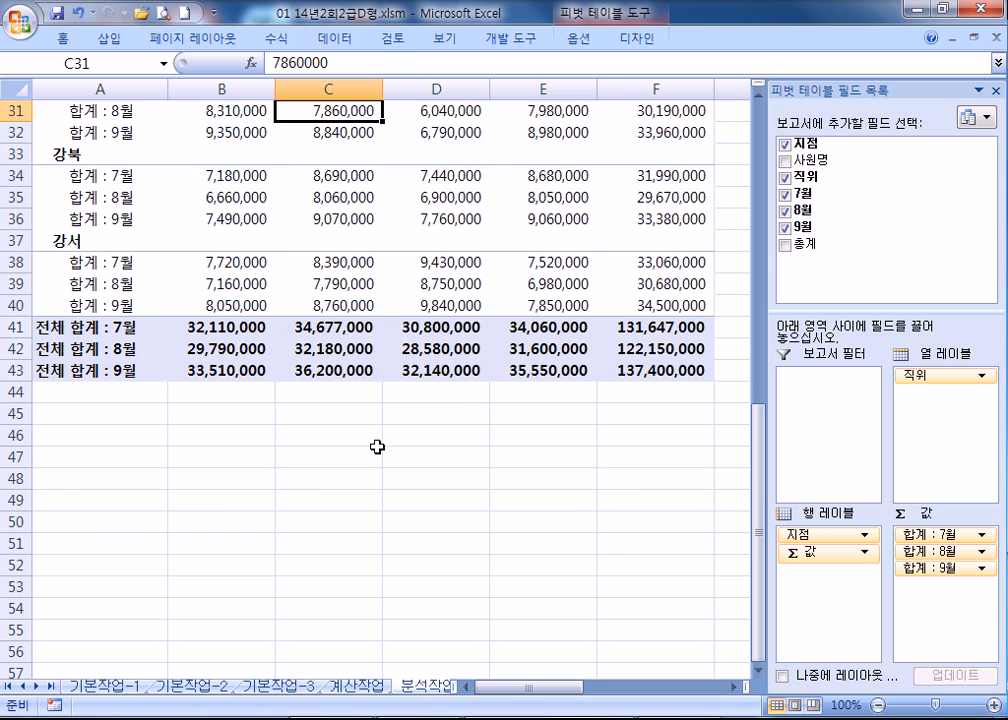
scroll(376, 447, up, 3)
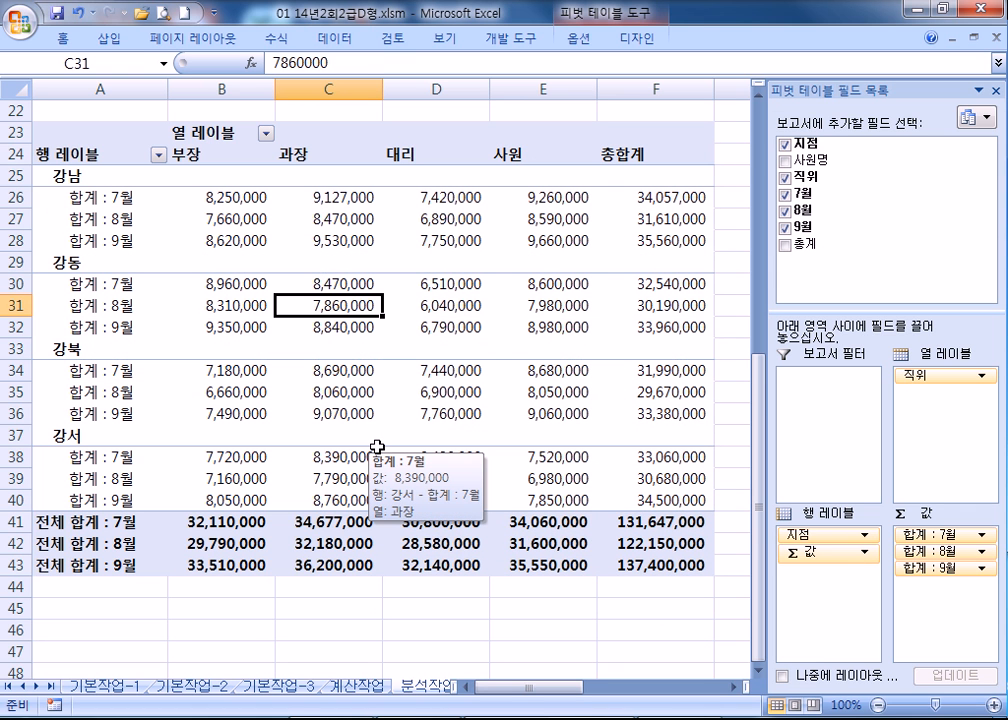
Step: On the 분석작업-2 sheet, start a 합계 consolidation into G13:J20 and add B3:E10 as its first reference
key(ctrl+Page_Down)
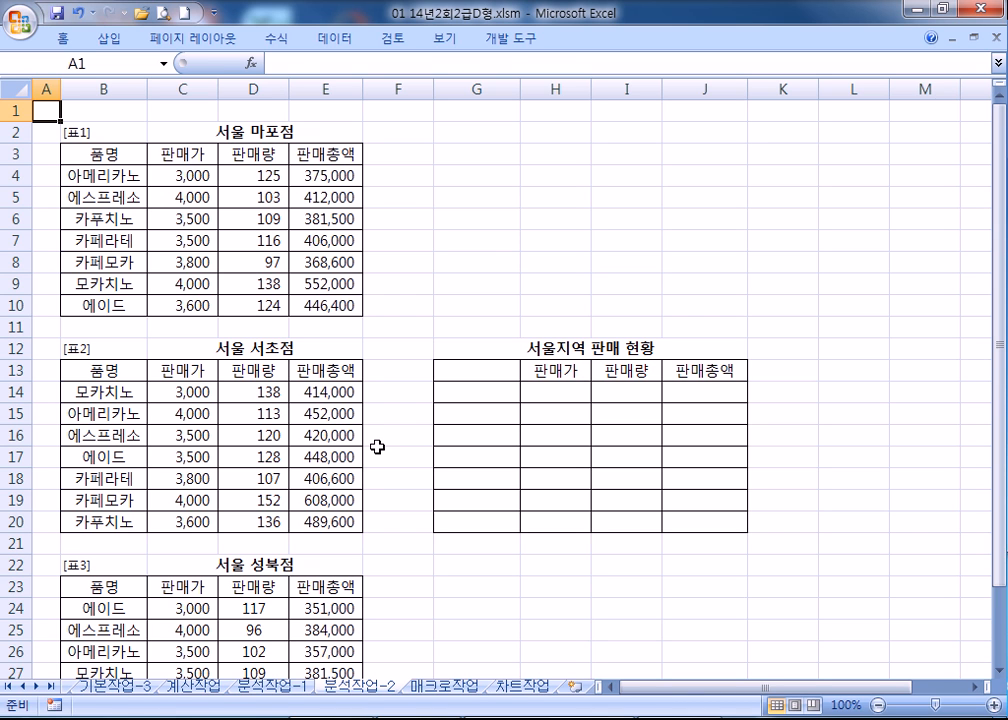
drag(481, 373, 676, 524)
scroll(496, 360, down, 2)
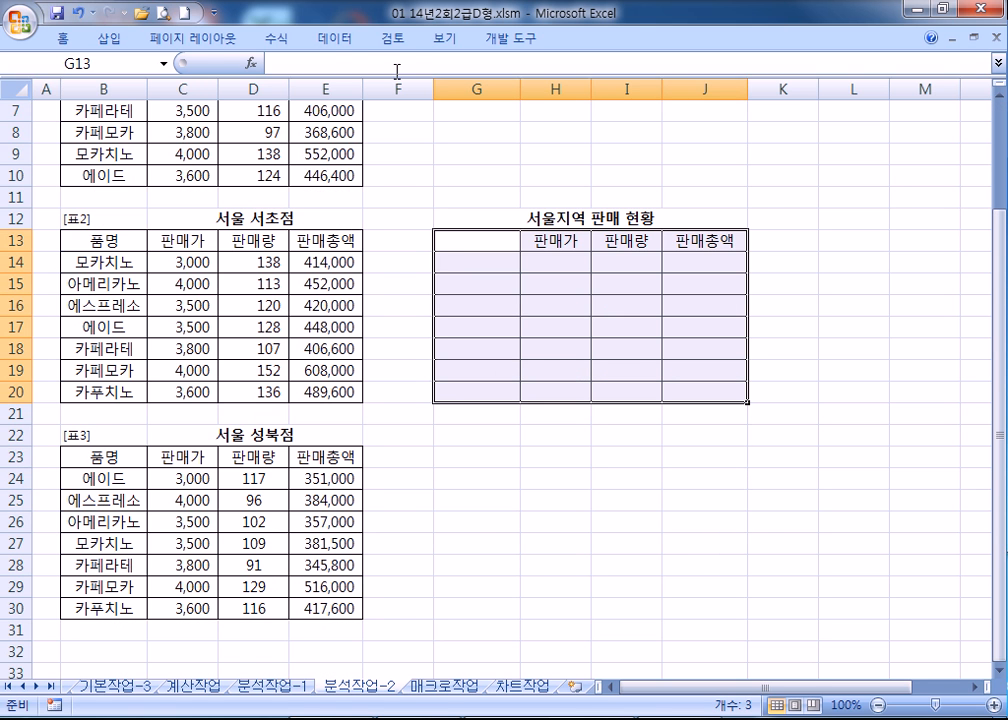
double_click(332, 42)
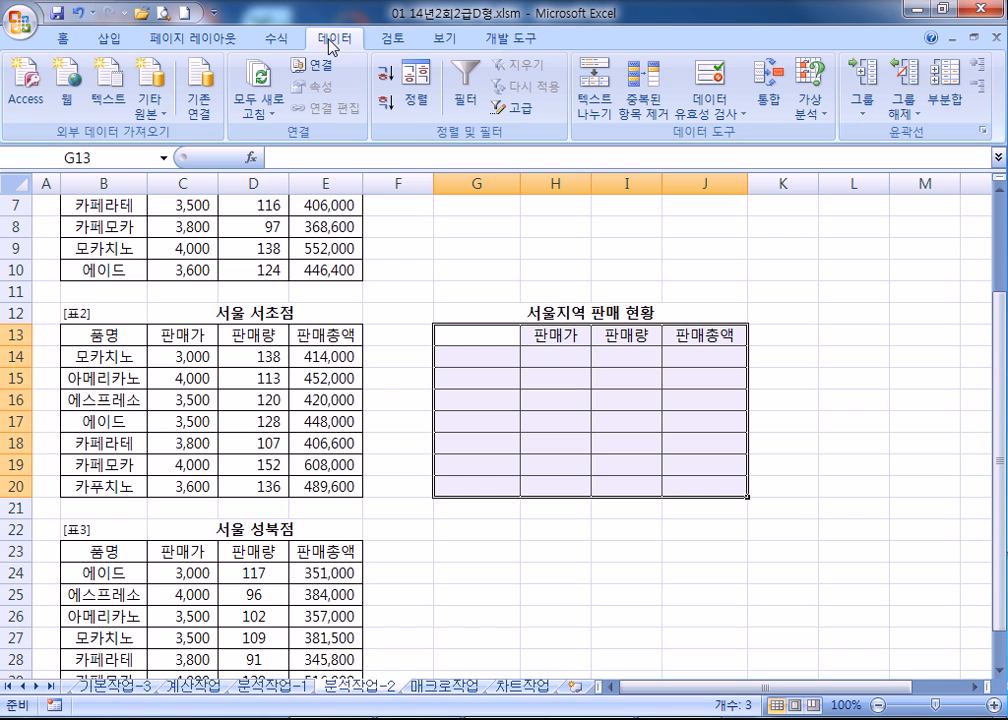
click(768, 100)
scroll(140, 356, up, 2)
drag(126, 250, 322, 400)
click(818, 366)
Step: Add the 서울 서초점 range B13:E20 and the 서울 성북점 range B23:E30 to the consolidation references
drag(102, 464, 358, 612)
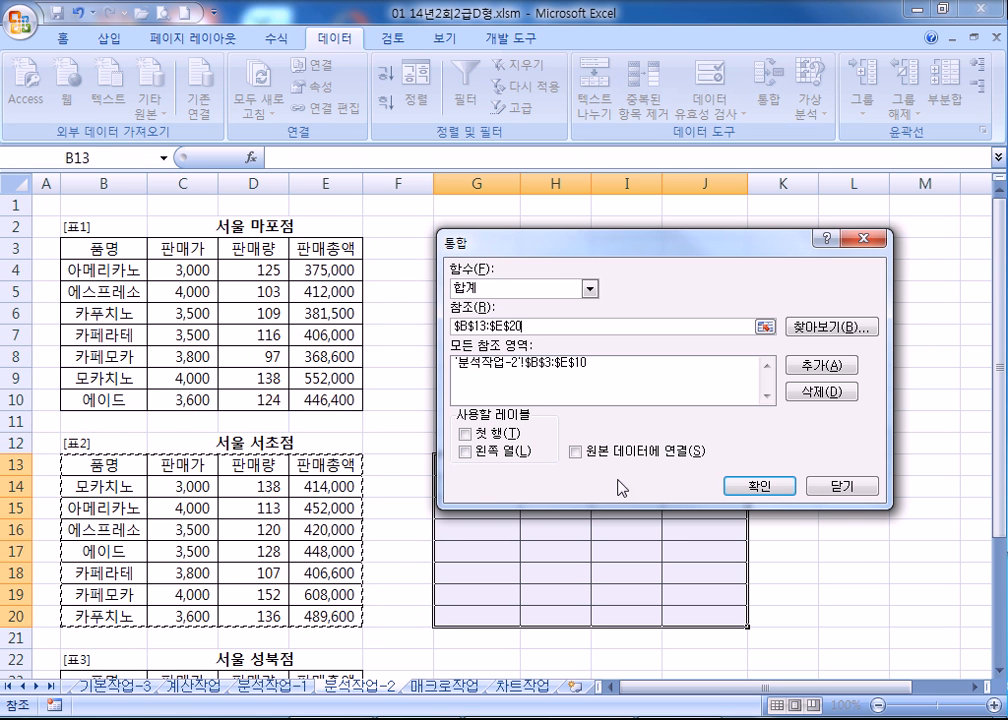
click(822, 366)
scroll(200, 382, down, 3)
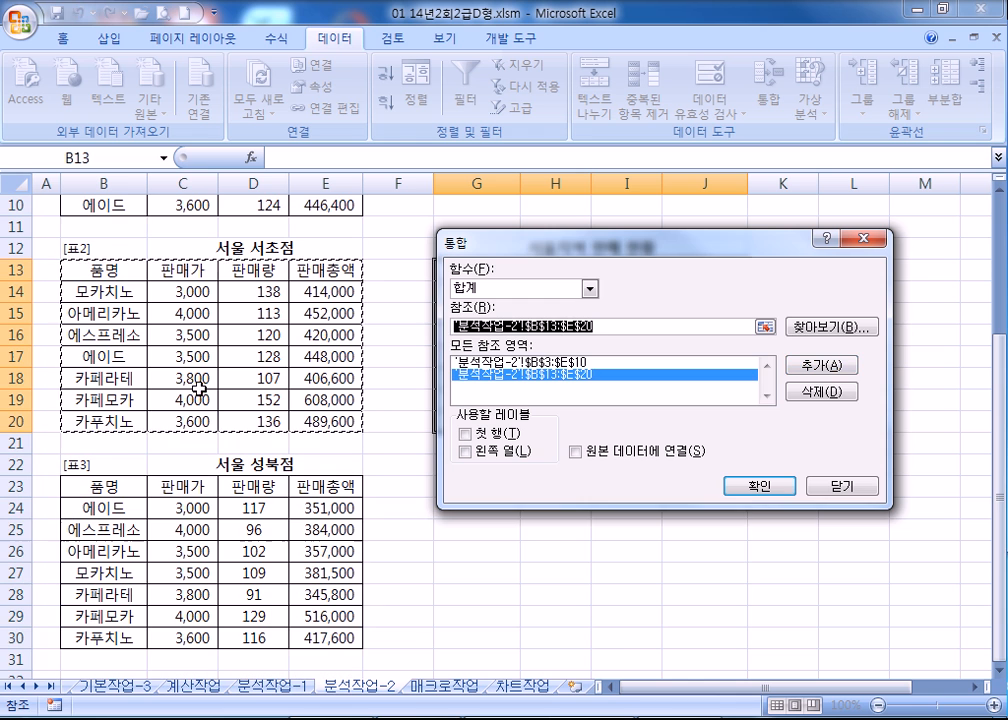
drag(85, 478, 358, 638)
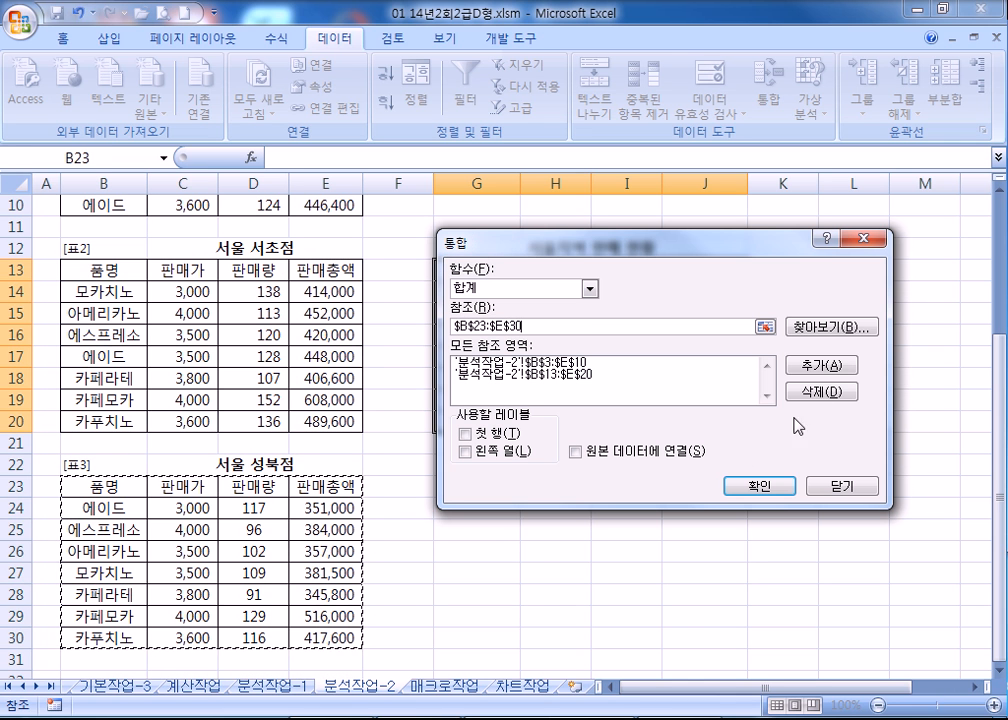
click(822, 366)
Step: Use the 첫 행 and 왼쪽 열 labels and run the consolidation into the 서울지역 판매 현황 table
click(464, 434)
click(464, 452)
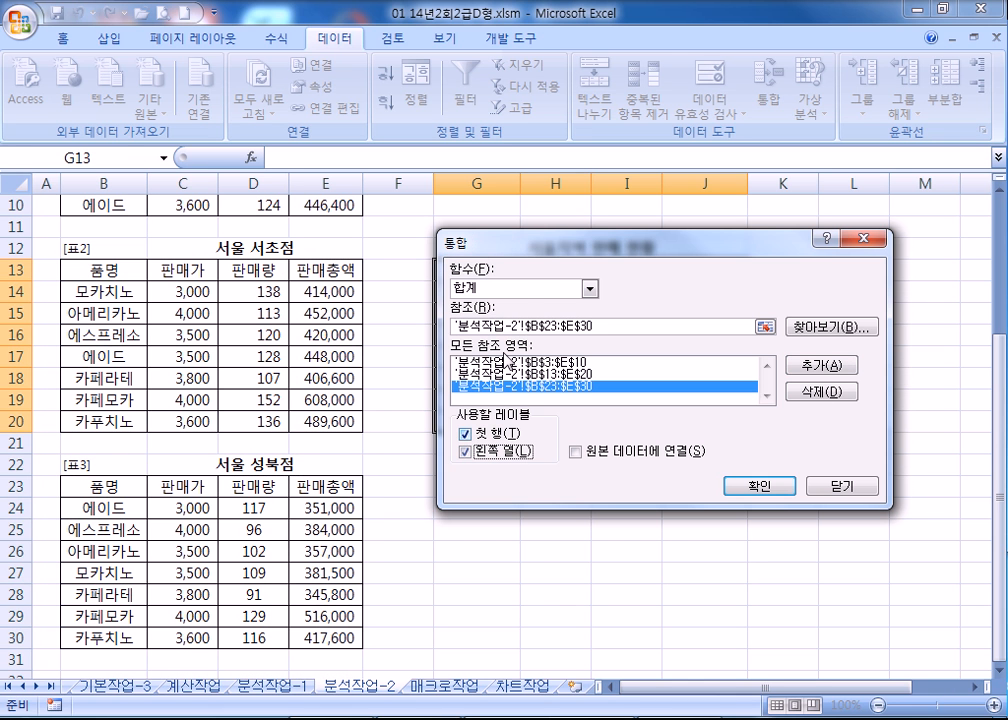
drag(548, 249, 724, 140)
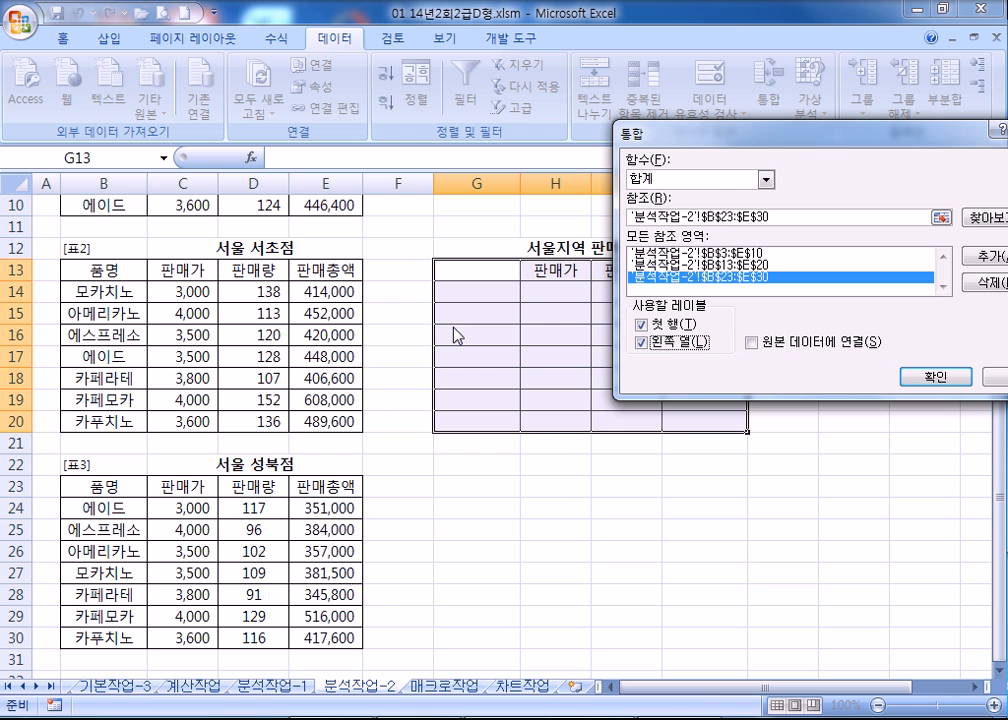
click(810, 215)
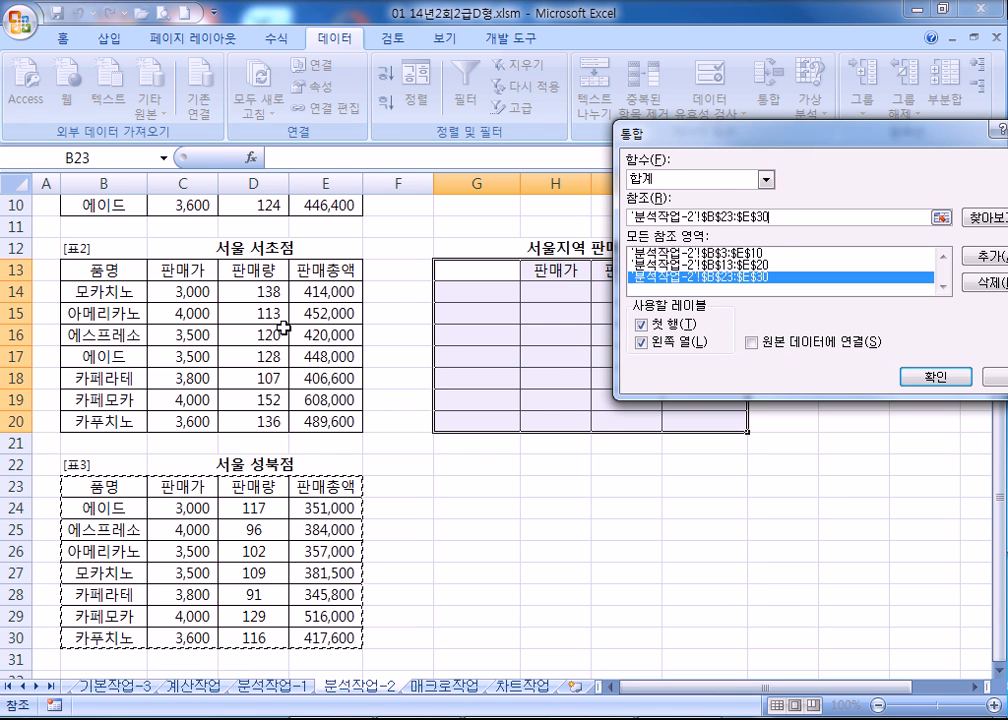
scroll(224, 258, up, 3)
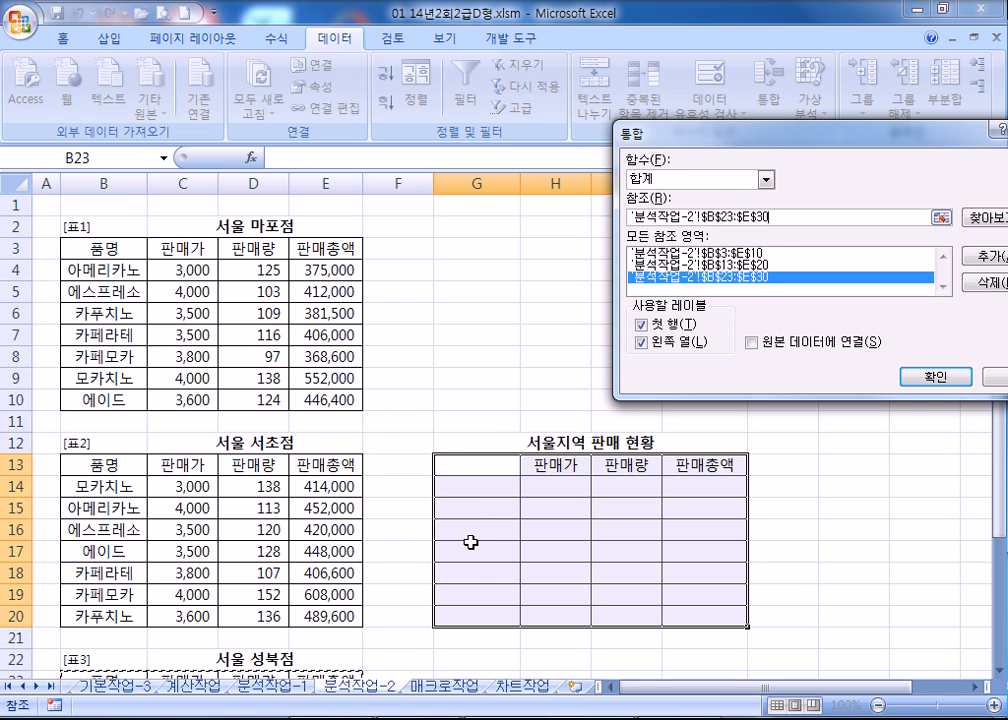
drag(735, 130, 530, 48)
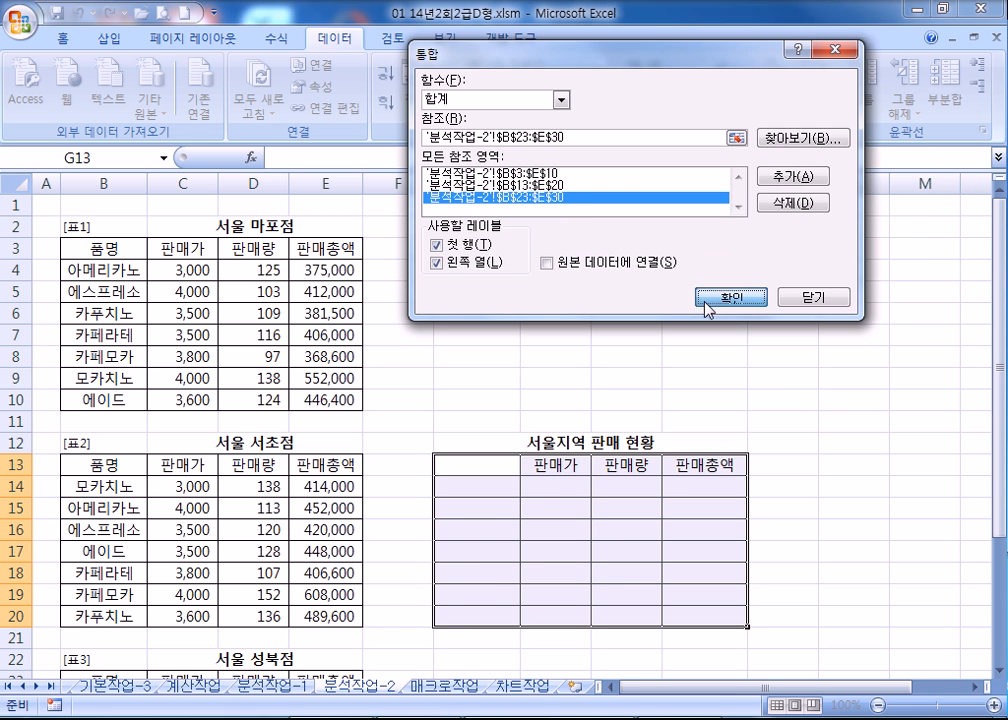
click(712, 300)
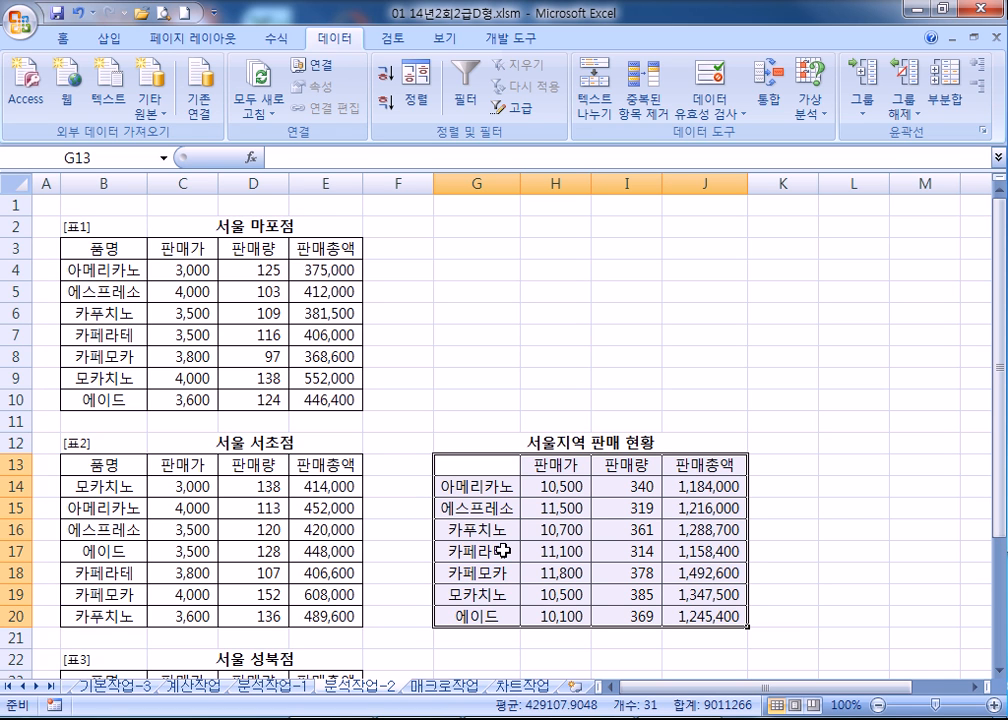
Step: Look over the pivot table totals on the 분석작업-1 sheet and return to the 기본작업-3 sheet
click(270, 686)
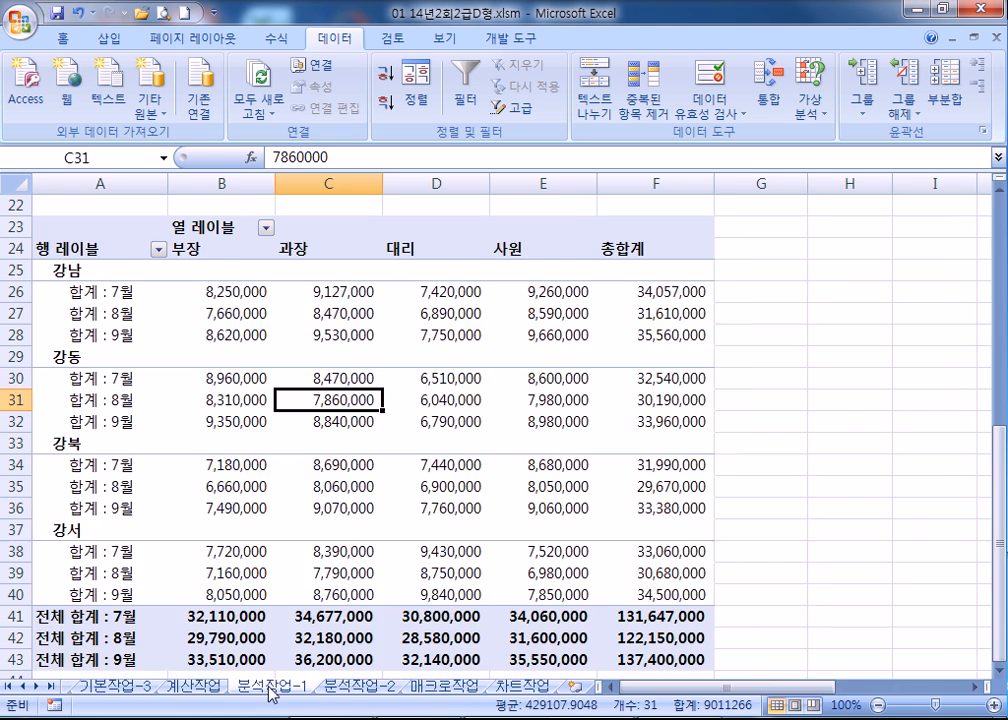
scroll(421, 511, down, 3)
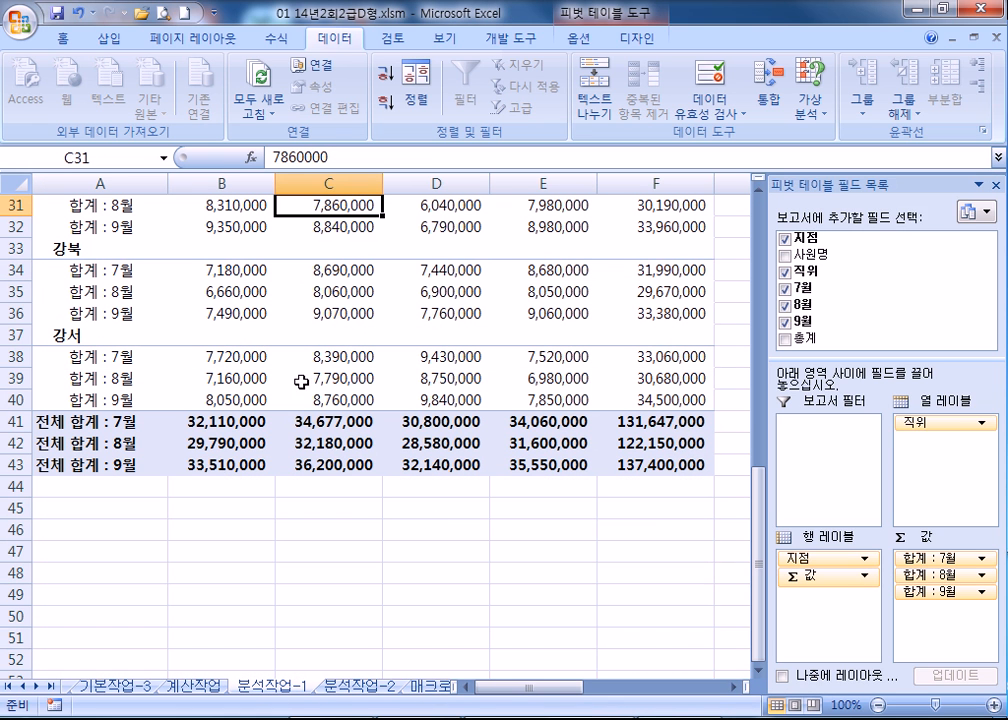
click(238, 468)
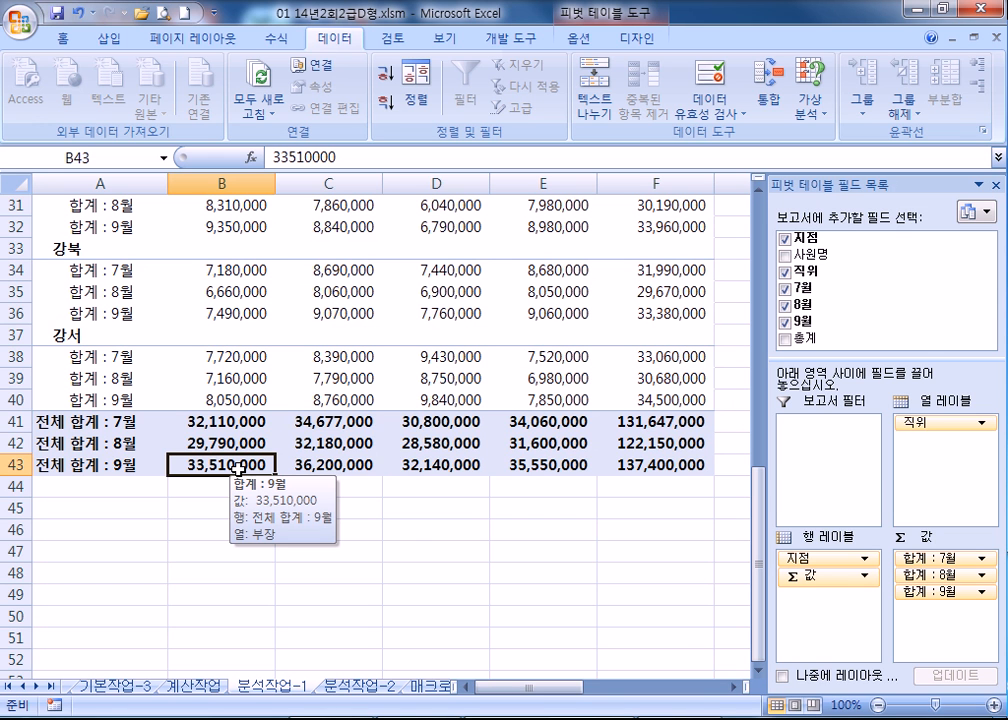
click(125, 687)
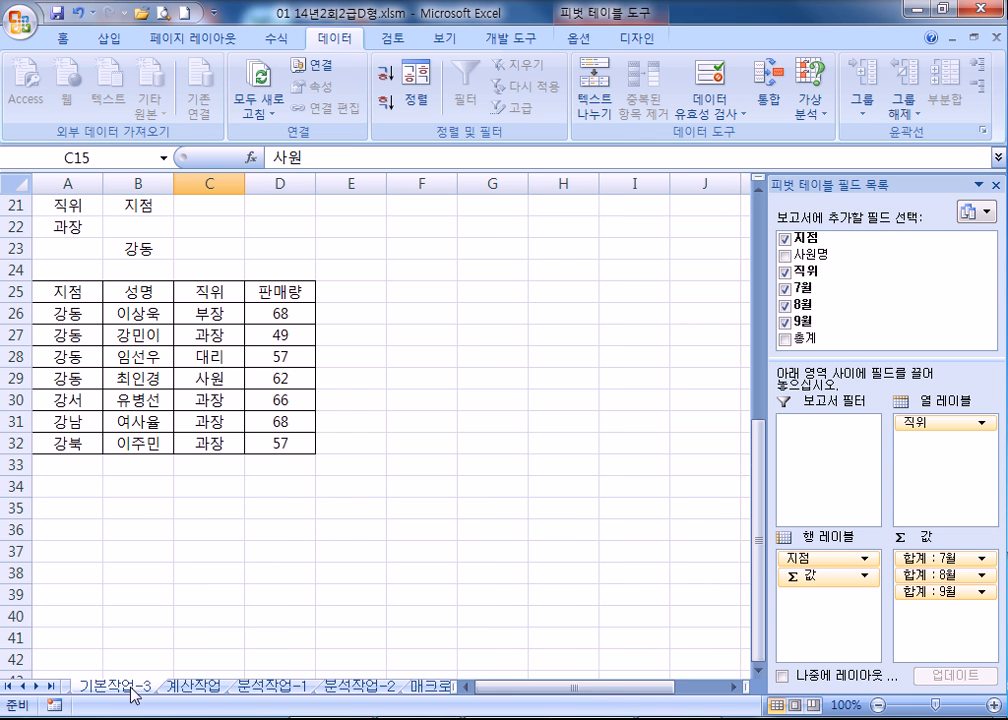
Step: Review the 상공주식회사 경영실적(전반기) title and table on the 기본작업-2 sheet
click(9, 687)
click(194, 688)
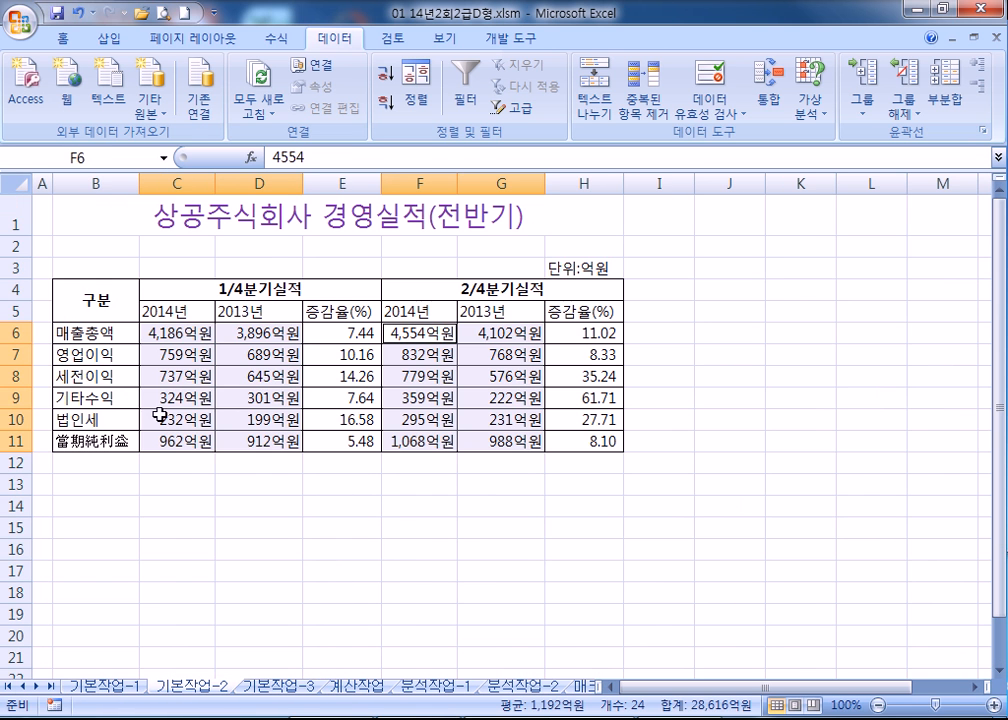
click(187, 222)
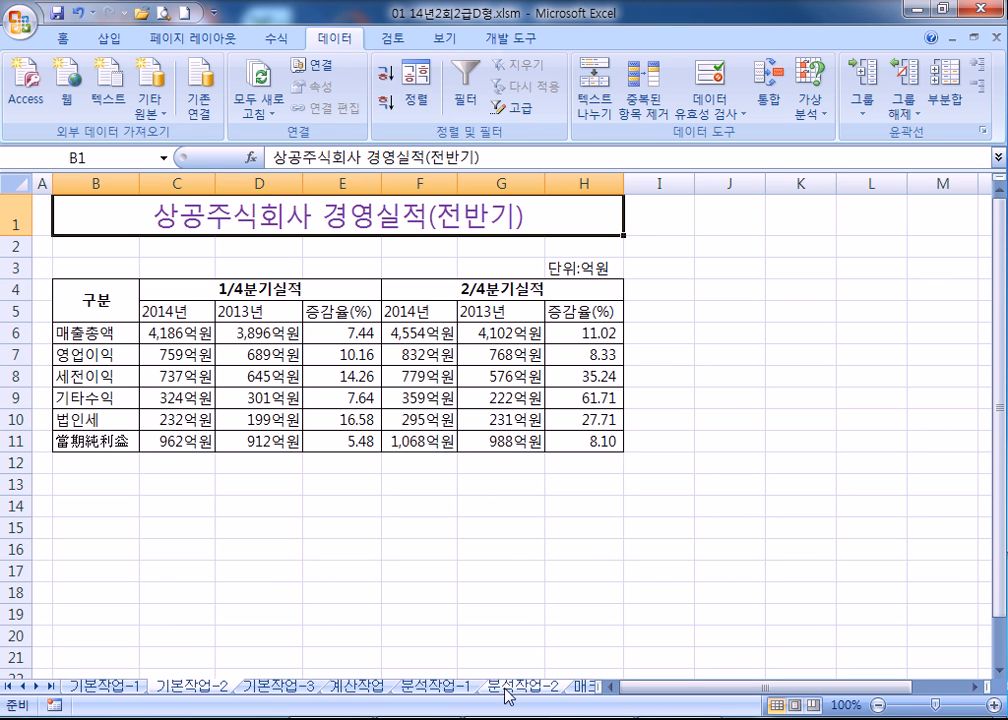
click(357, 688)
Step: On the 분석작업-2 sheet, reopen the consolidation settings of G13:J20 for review and close them without running it
click(522, 687)
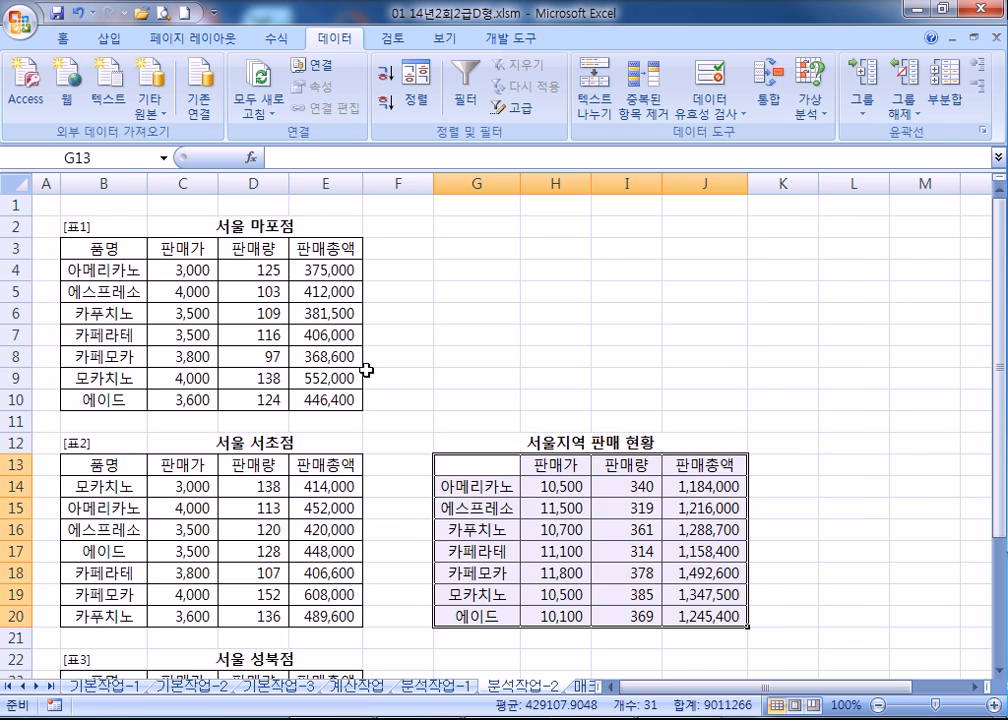
scroll(458, 348, down, 2)
drag(458, 348, 711, 484)
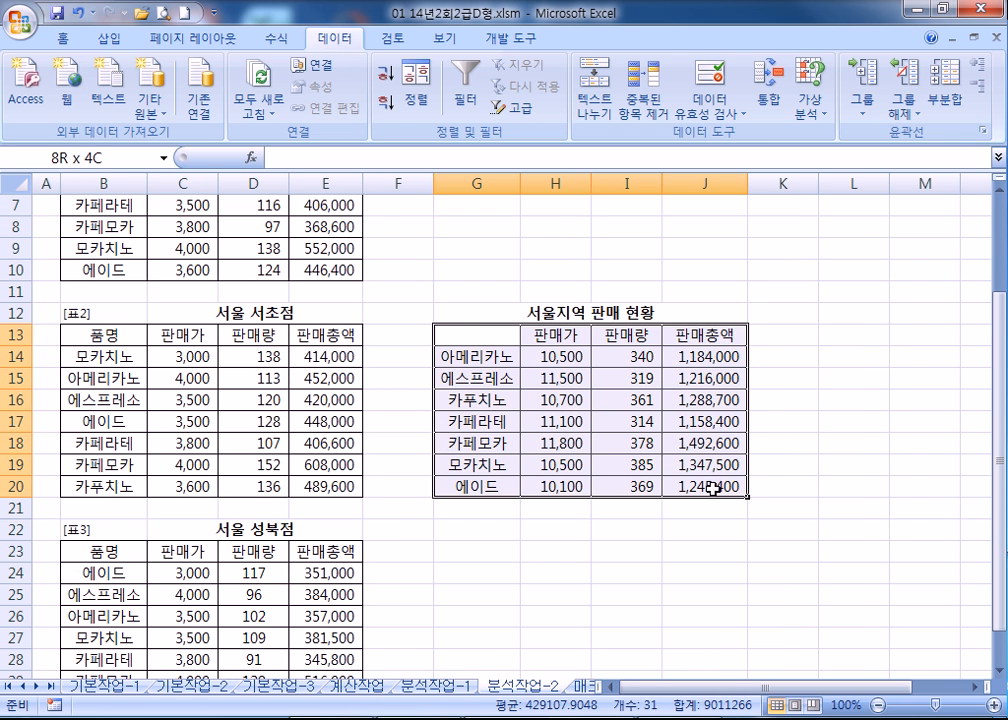
click(769, 98)
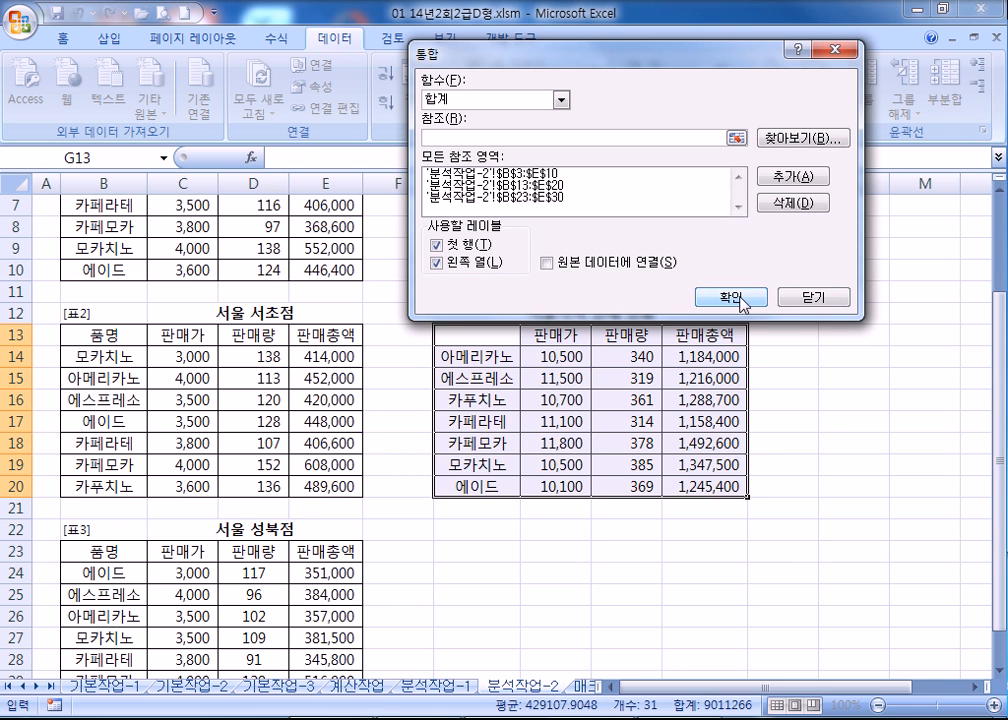
click(800, 300)
click(555, 378)
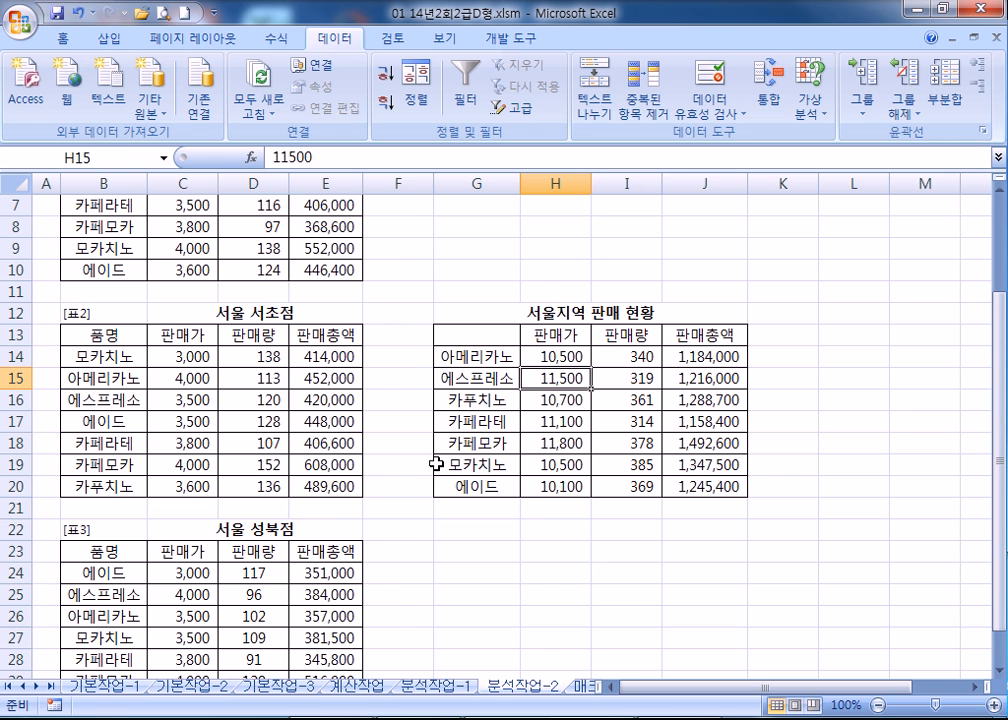
Step: Examine the title, the headers and the 구분 entries of the A3:G12 table on the 기본작업-1 sheet
click(104, 688)
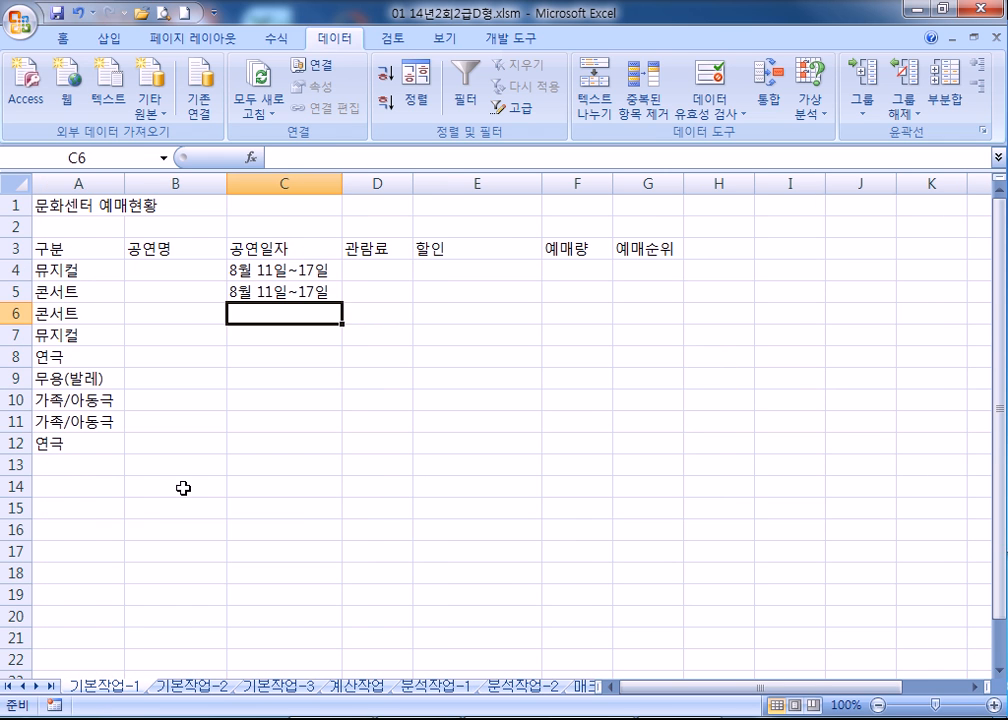
click(78, 206)
click(58, 249)
click(57, 270)
click(60, 292)
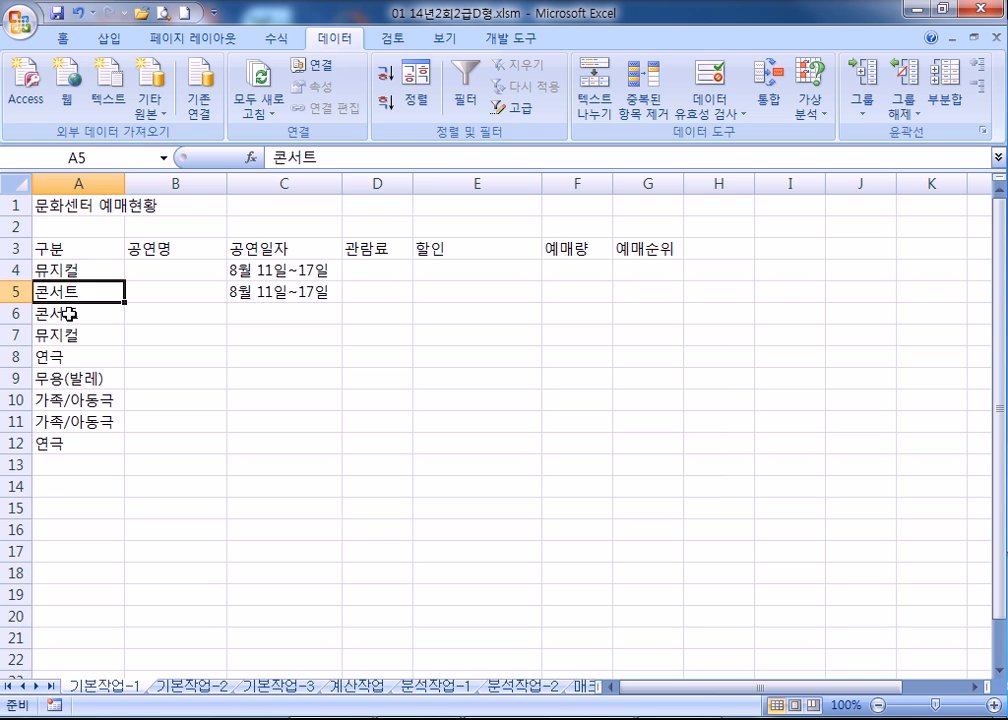
click(67, 315)
click(72, 331)
click(70, 356)
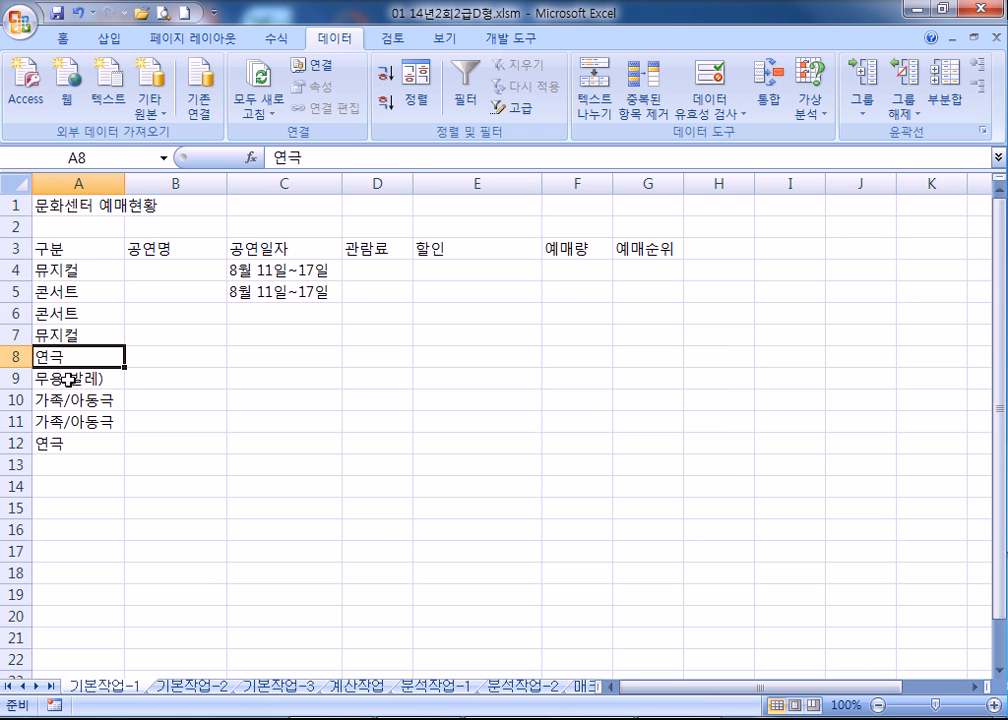
click(68, 379)
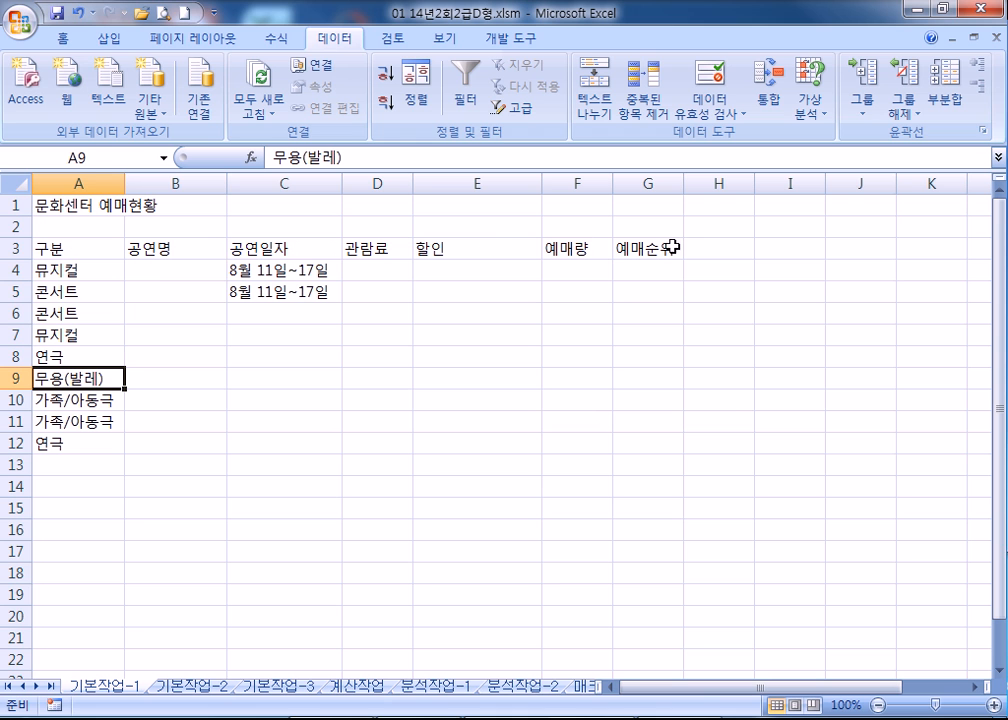
drag(80, 250, 638, 440)
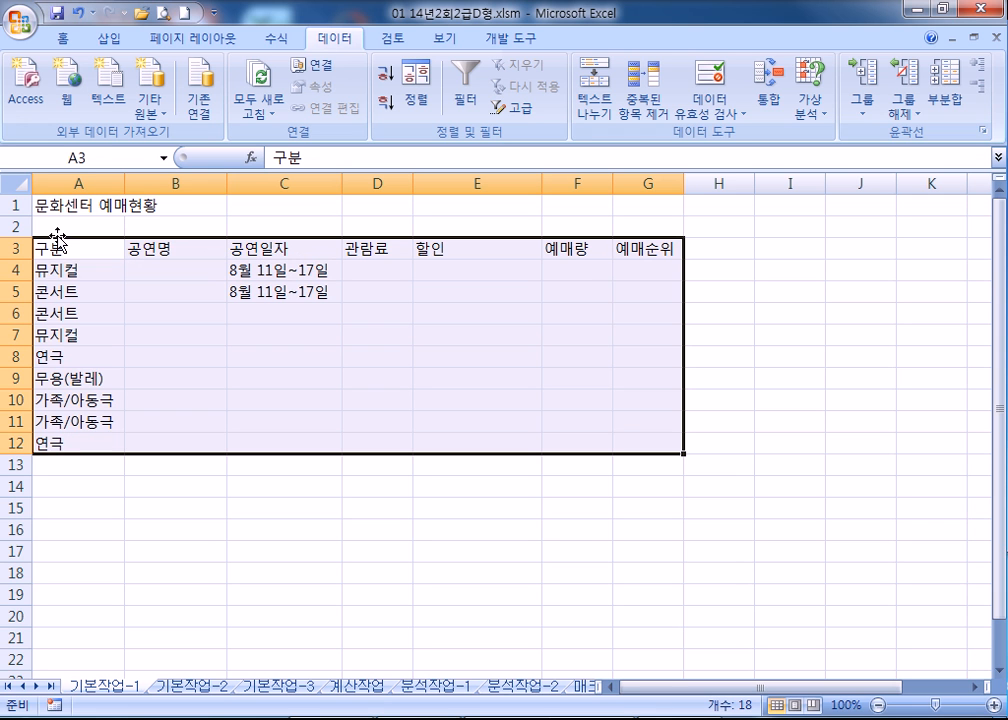
drag(53, 249, 664, 458)
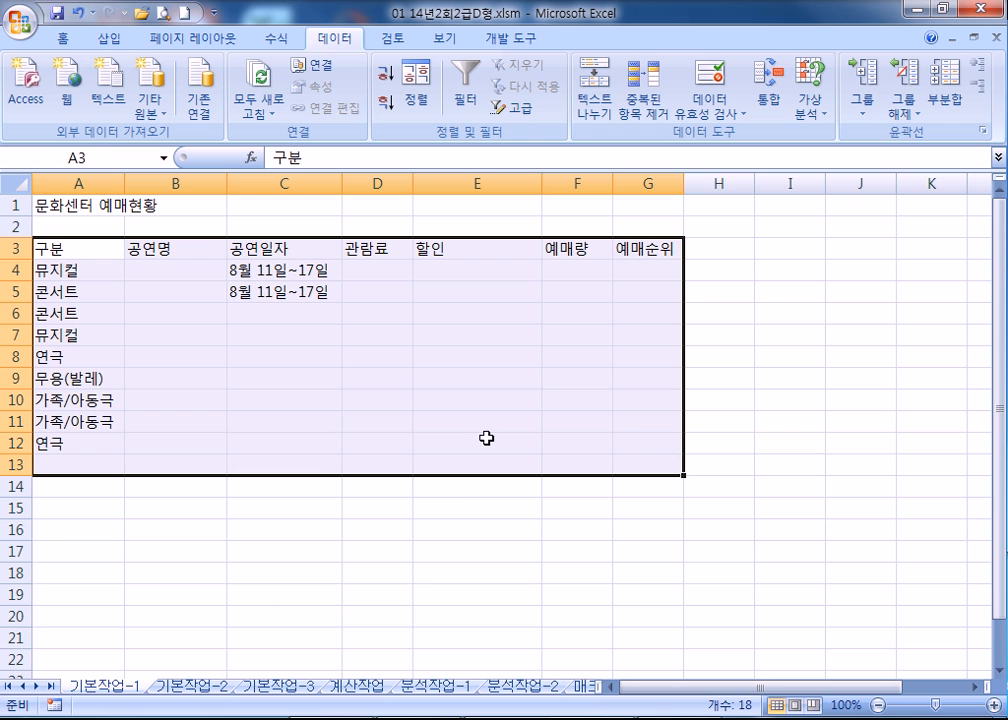
Step: Enter the formula =5/71 in the free cell I7 beside the 문화센터 예매현황 table
click(818, 332)
text(=)
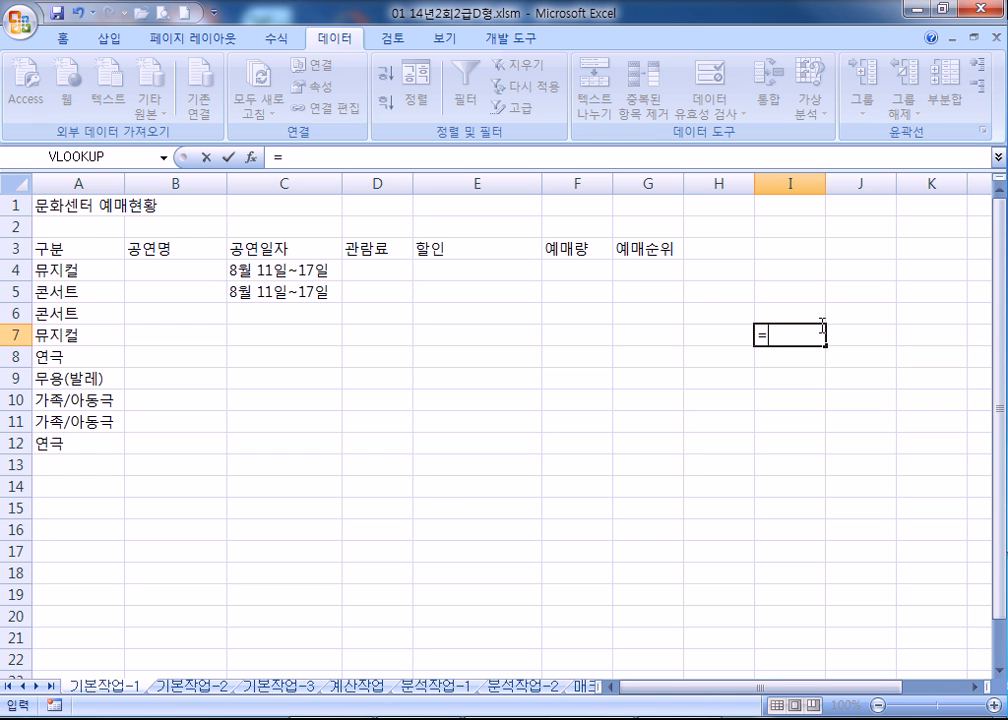
text(5/71)
key(Return)
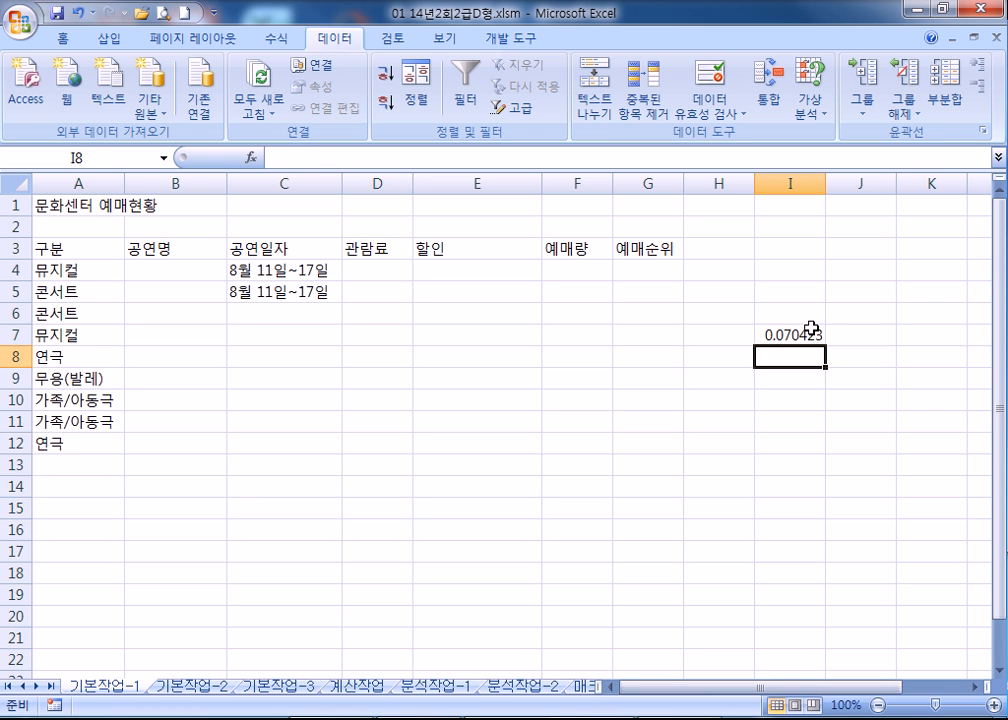
click(812, 333)
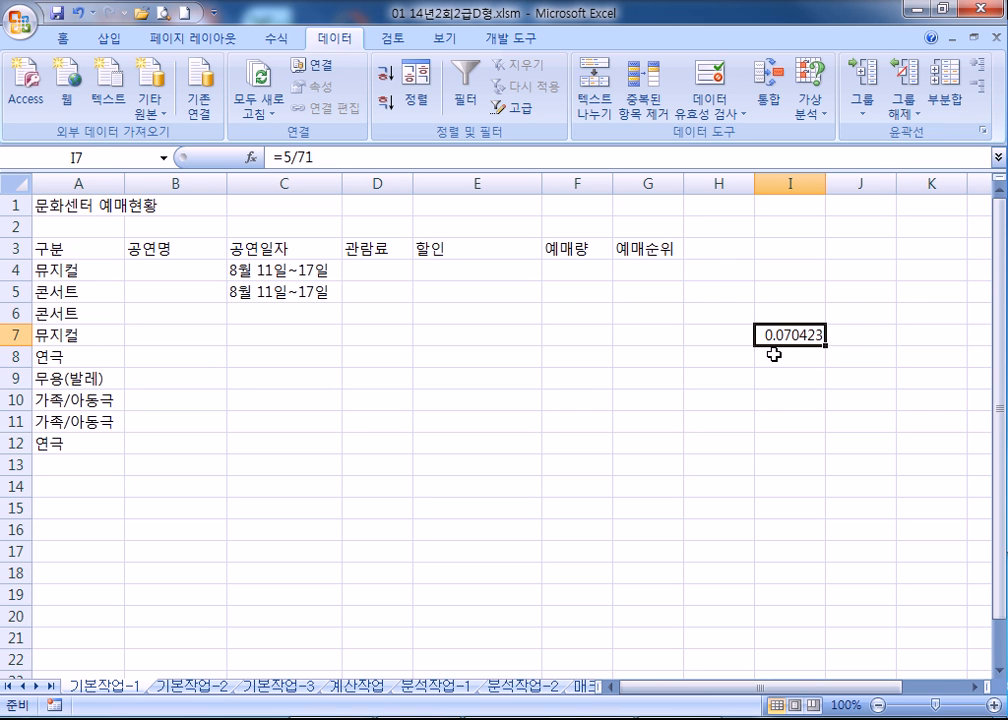
click(777, 401)
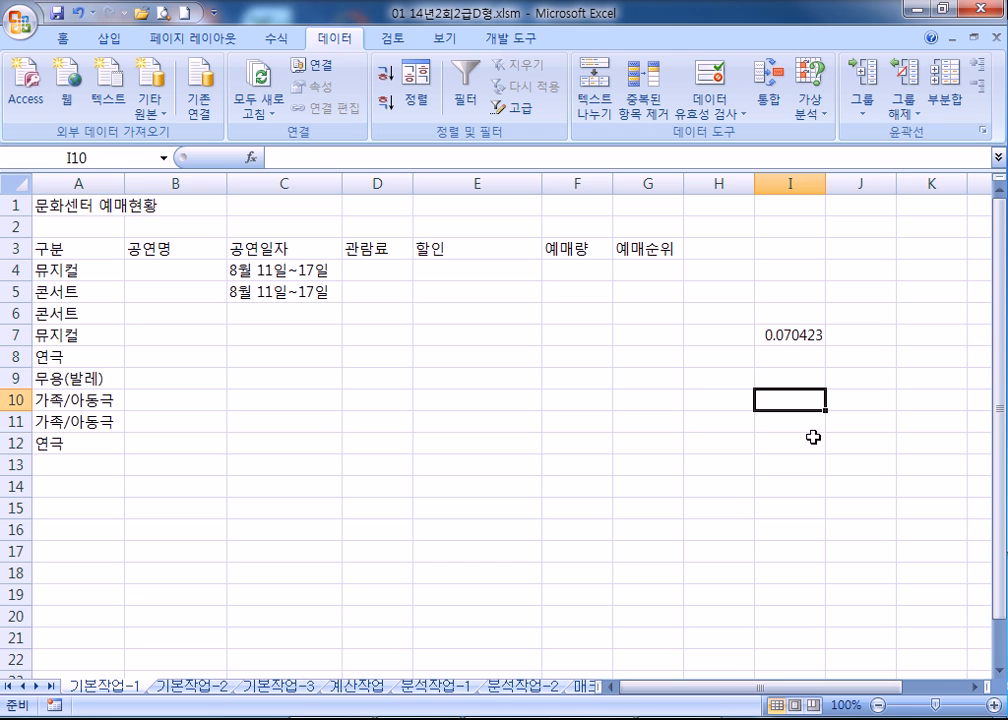
Step: Go over the title and the 구분 column A3:A12, and enter the formula =19*I7 in cell I9
click(70, 205)
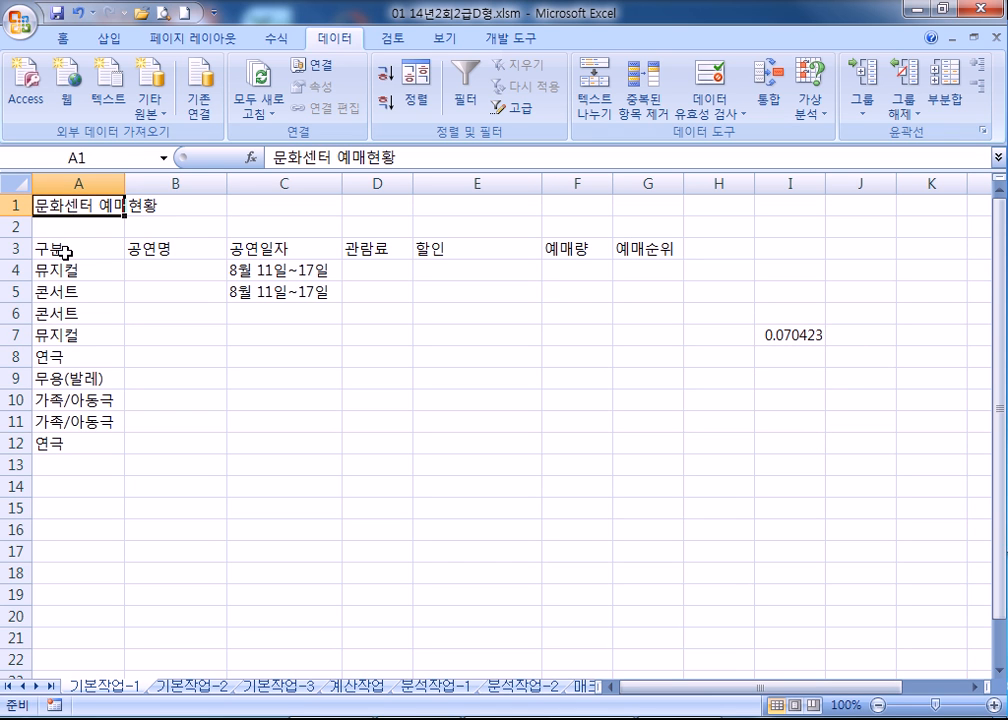
click(62, 252)
drag(64, 250, 83, 443)
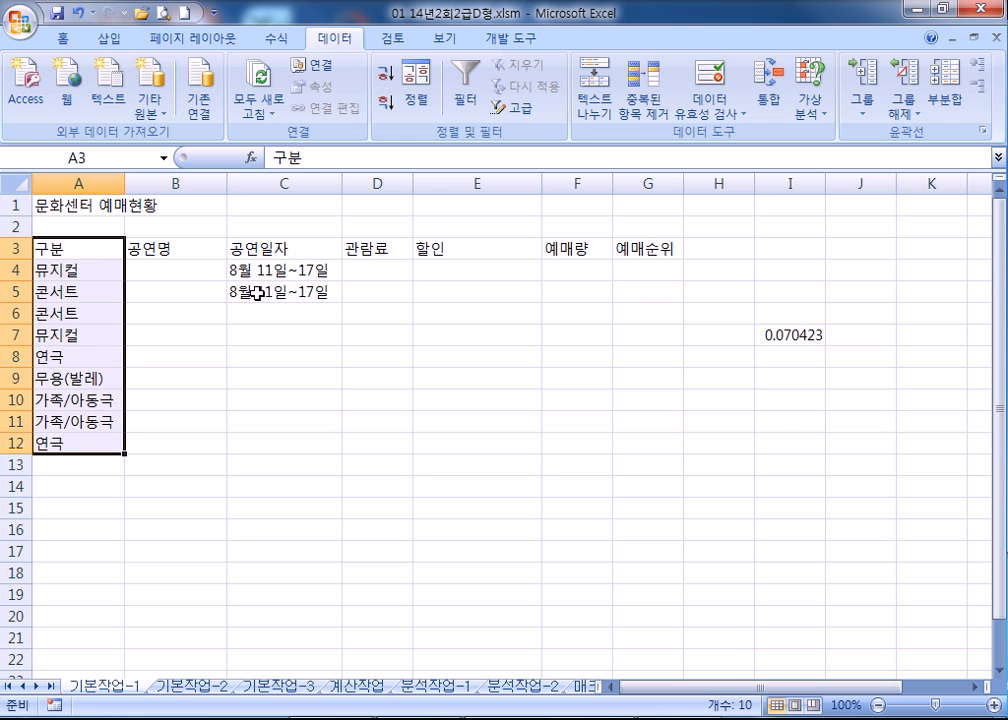
click(767, 379)
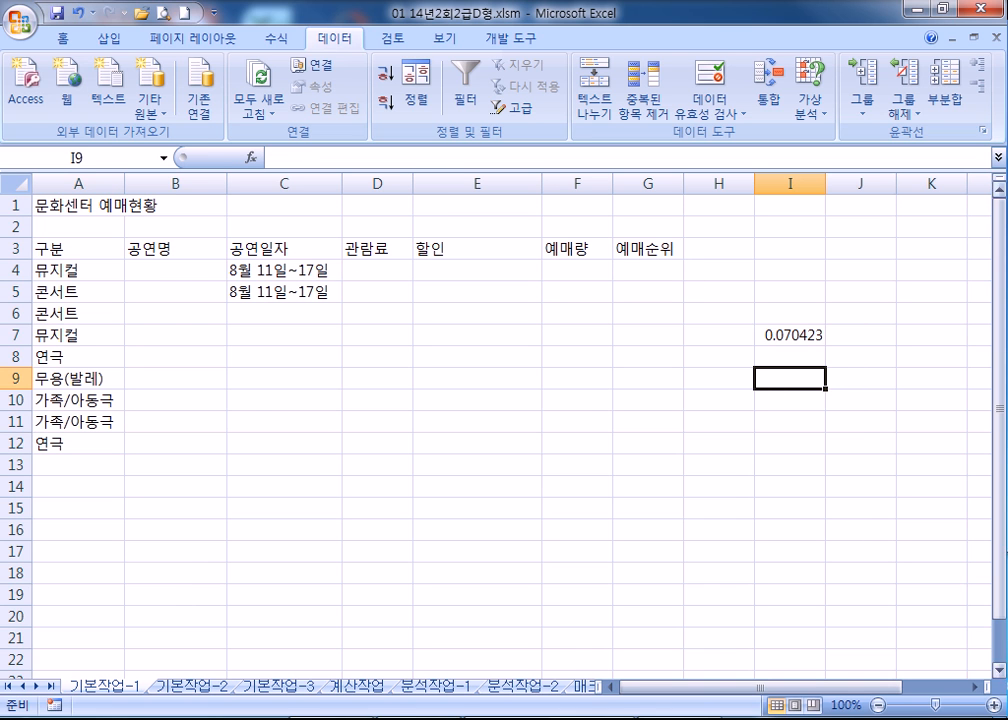
text(=19*)
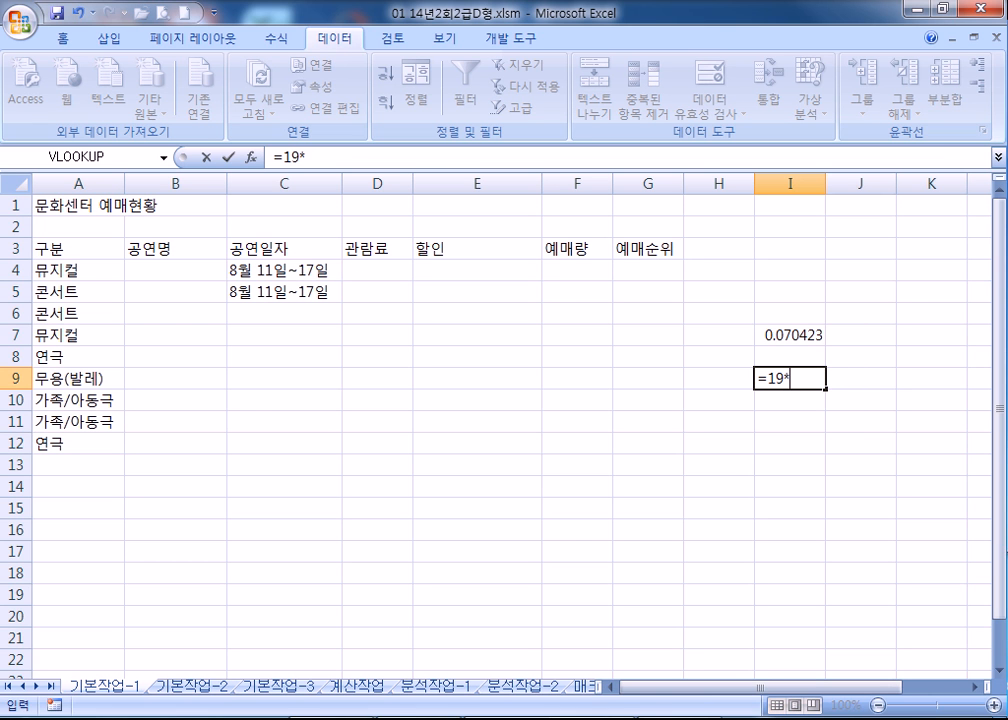
click(796, 338)
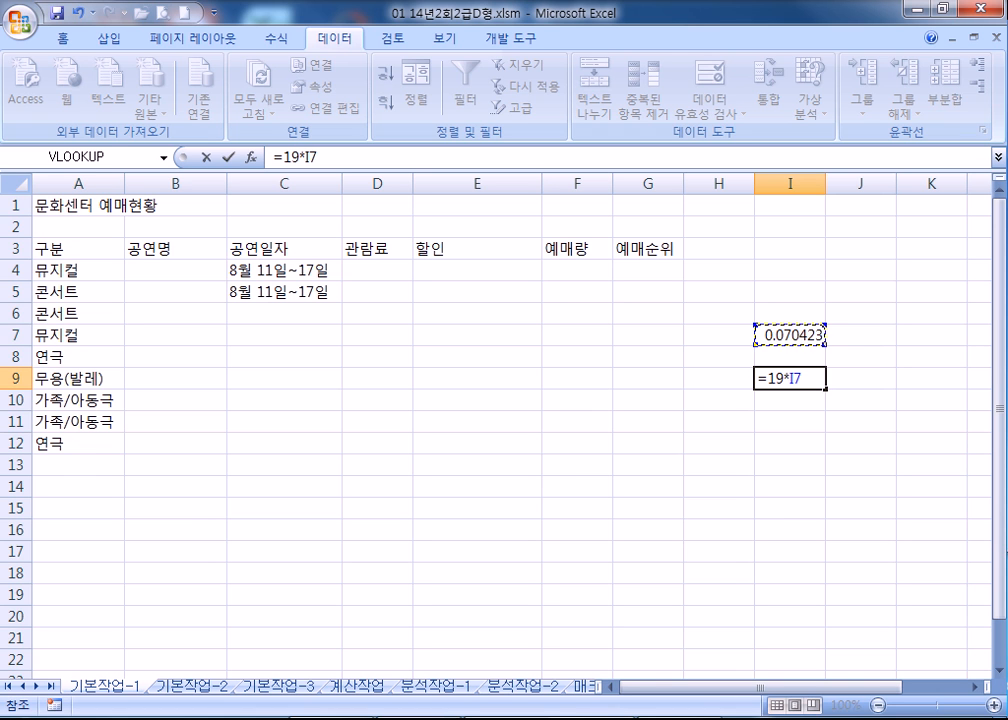
key(Return)
key(Up)
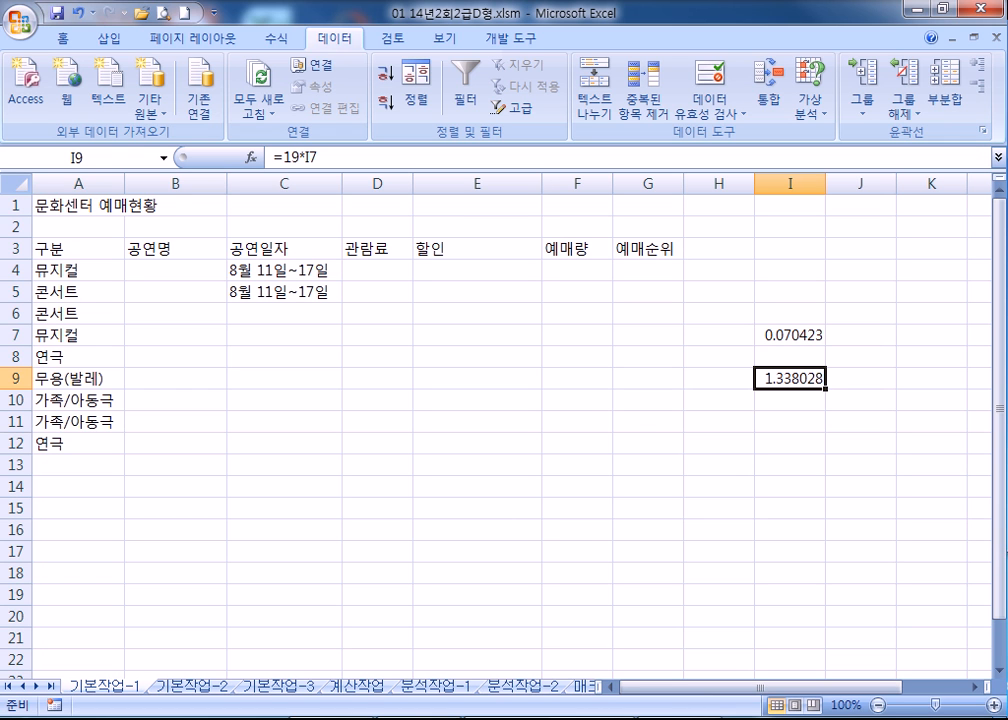
Step: Go to the 매크로작업 sheet and bring up the 개발 도구 commands
key(ctrl+Page_Down)
key(ctrl+Page_Down)
key(ctrl+Page_Down)
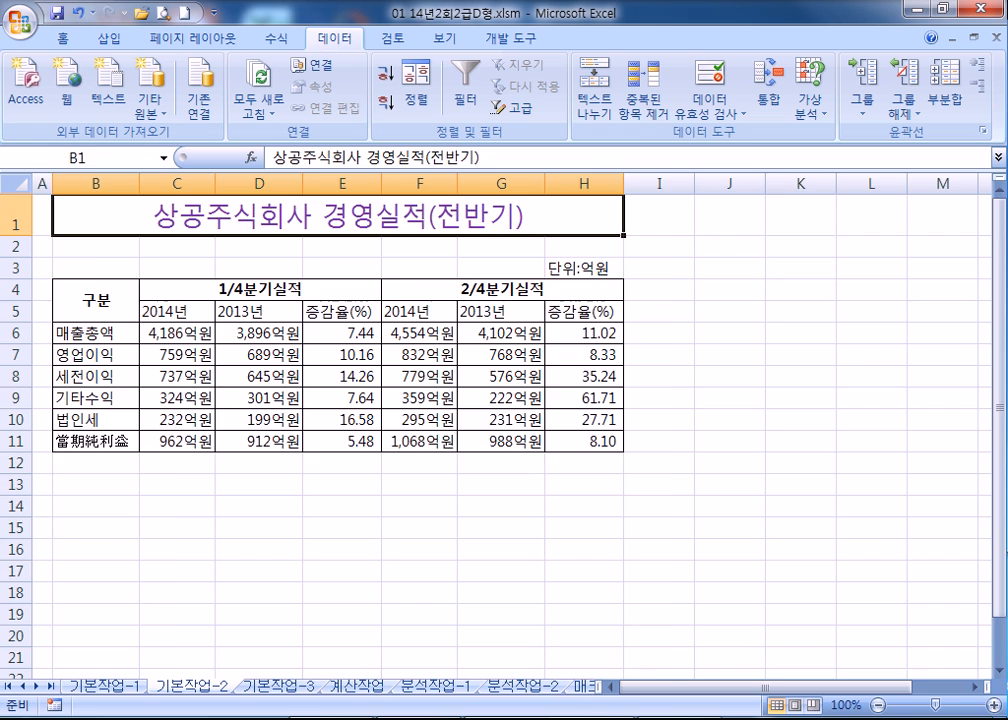
key(ctrl+Page_Down)
key(ctrl+Page_Down)
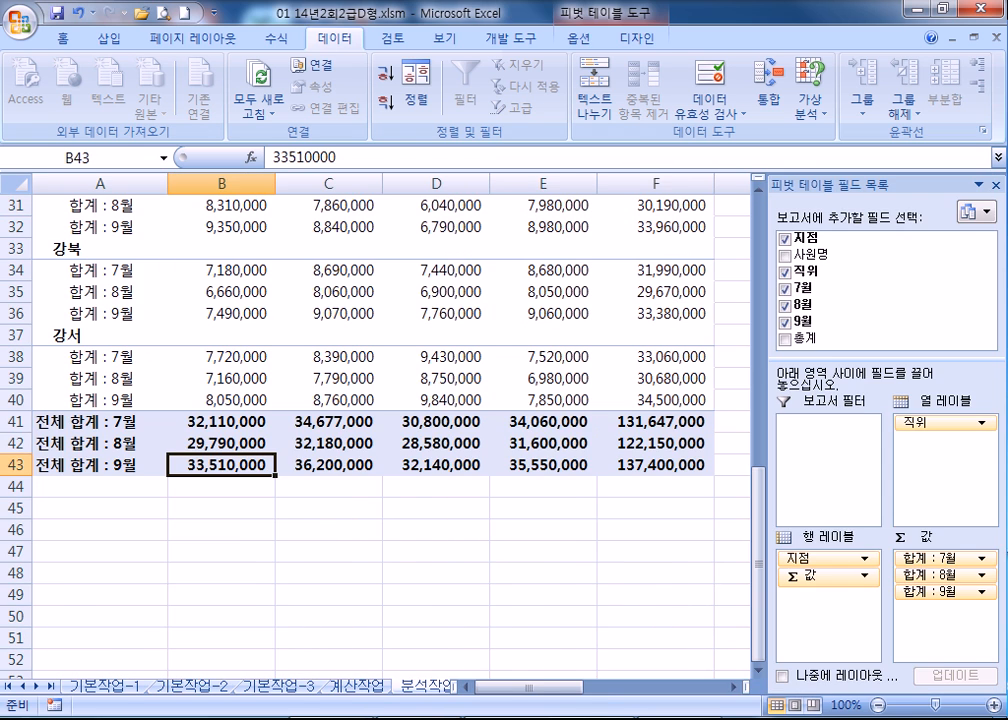
key(ctrl+Page_Down)
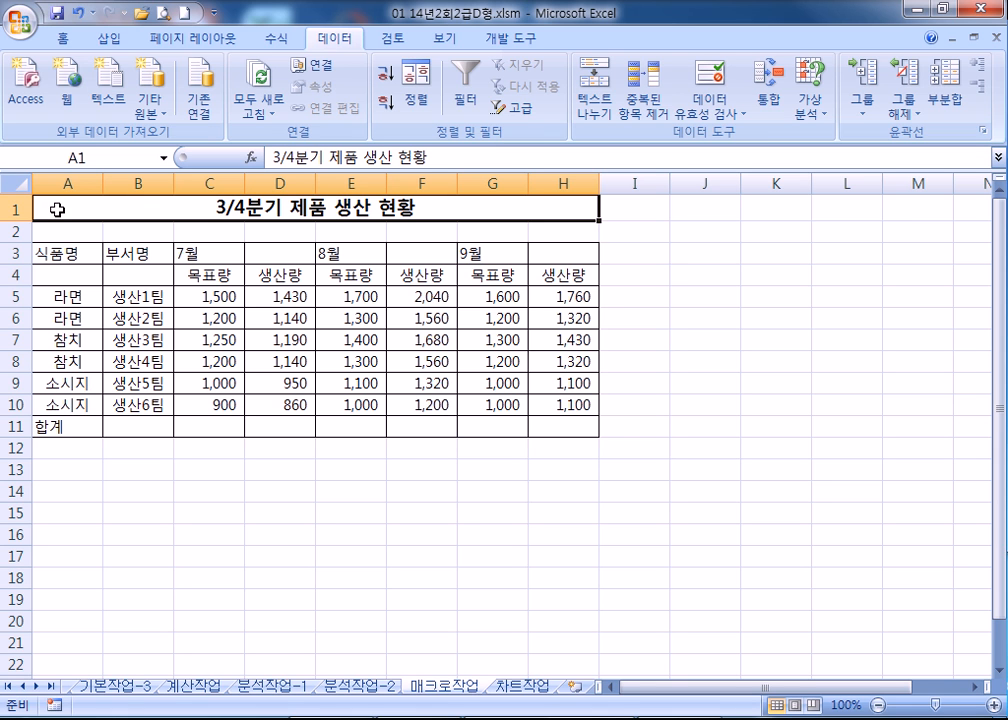
click(521, 40)
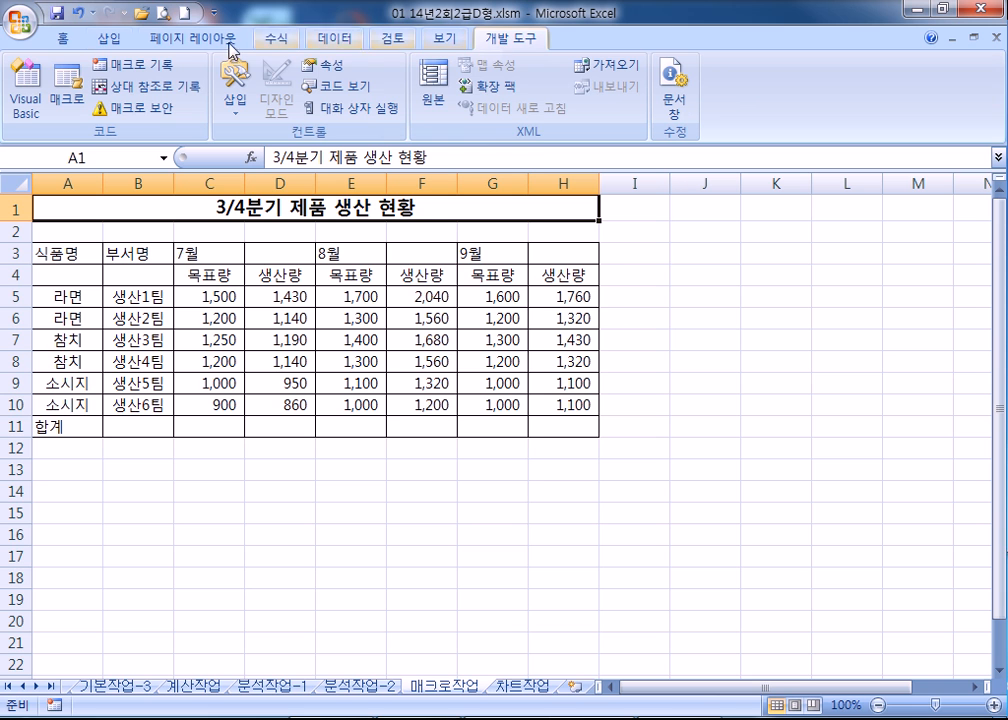
Step: Turn off the 리본 메뉴에 개발 도구 탭 표시 option in the Excel options
click(12, 28)
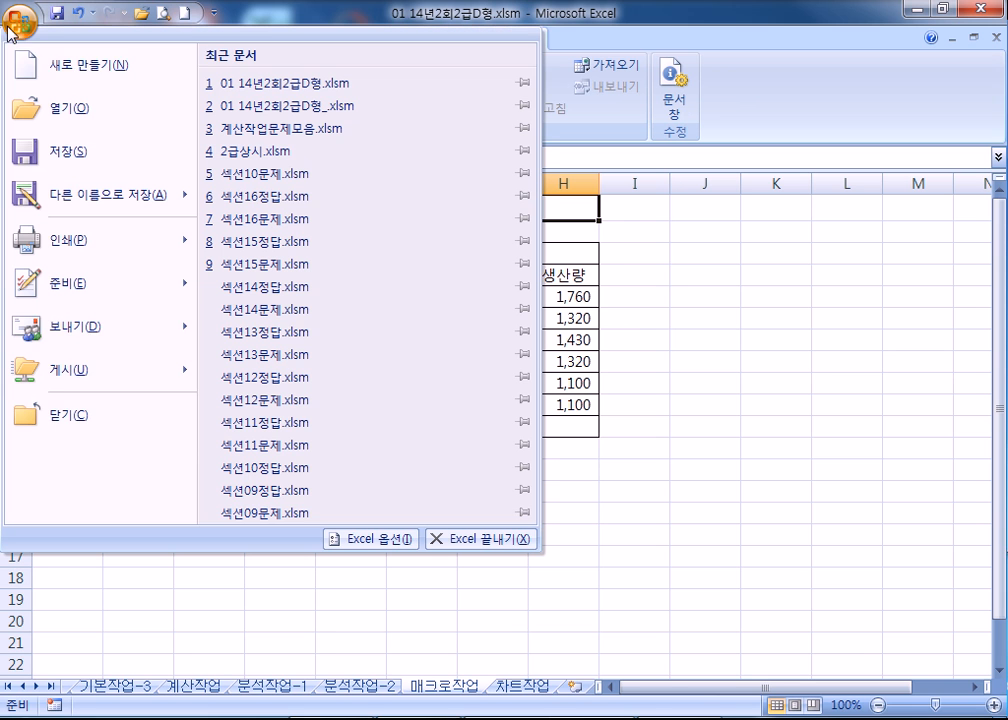
click(358, 543)
click(321, 177)
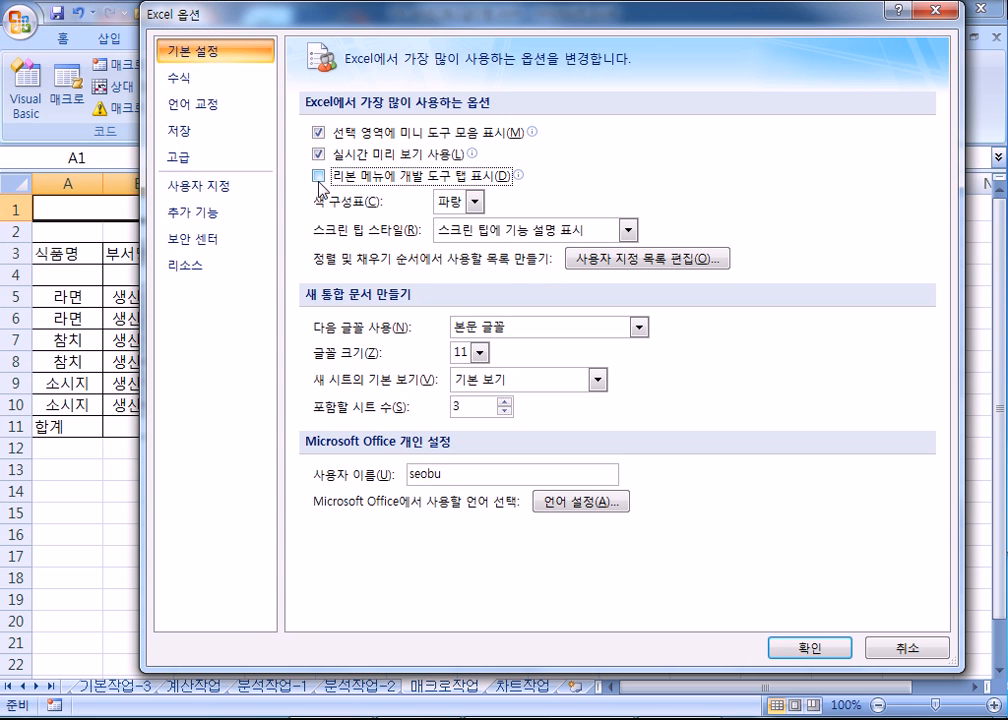
key(Return)
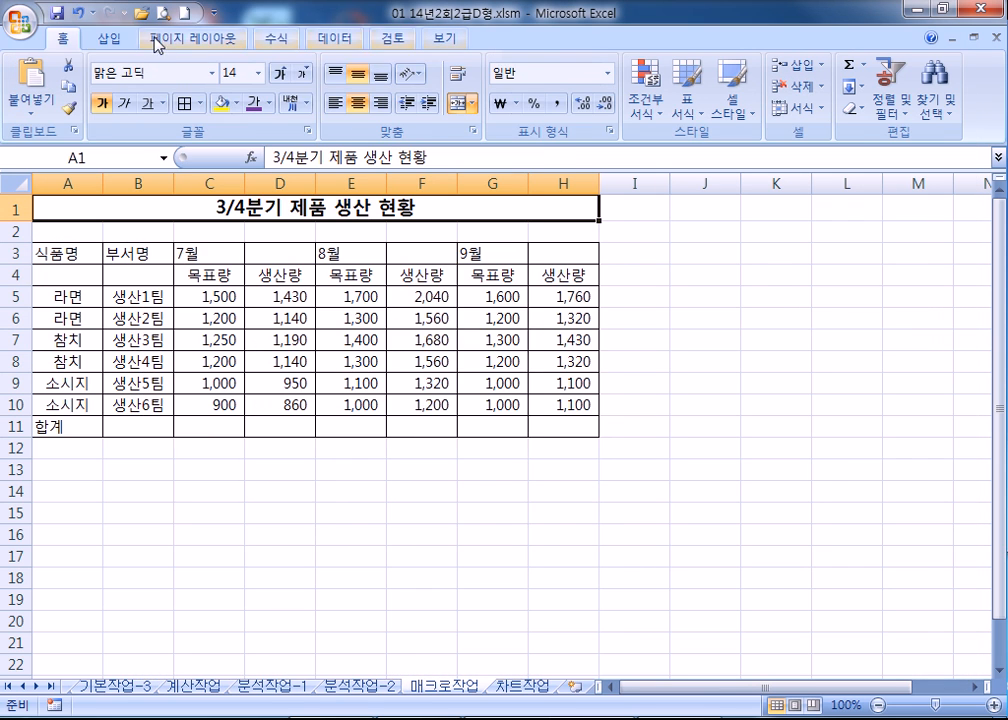
Step: Turn the 리본 메뉴에 개발 도구 탭 표시 option back on in the Excel options
click(24, 30)
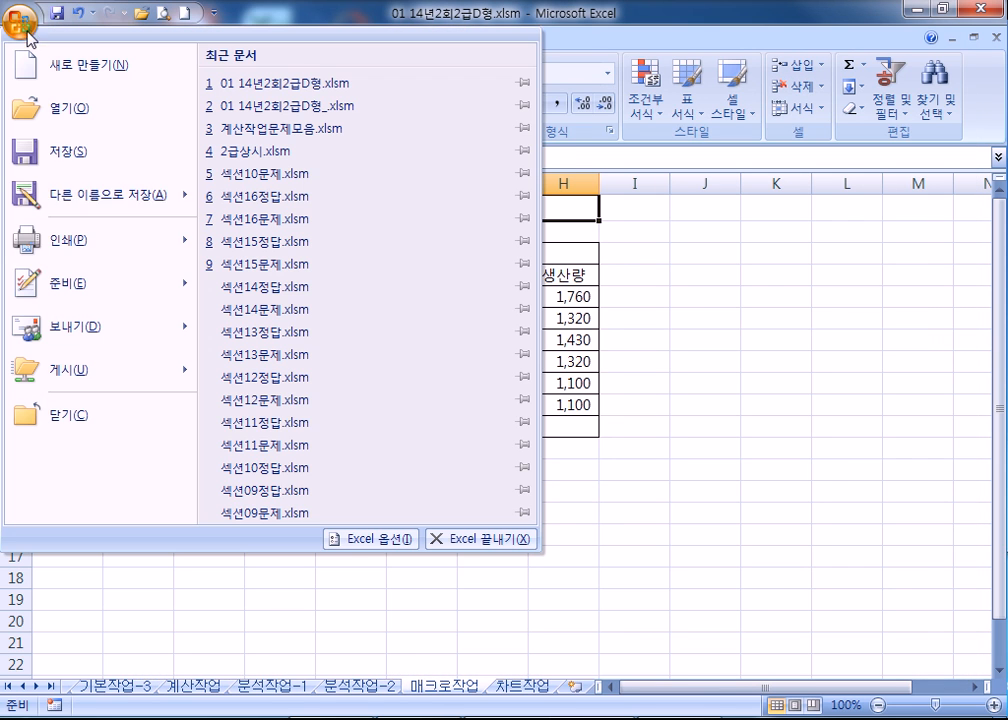
click(345, 540)
click(320, 176)
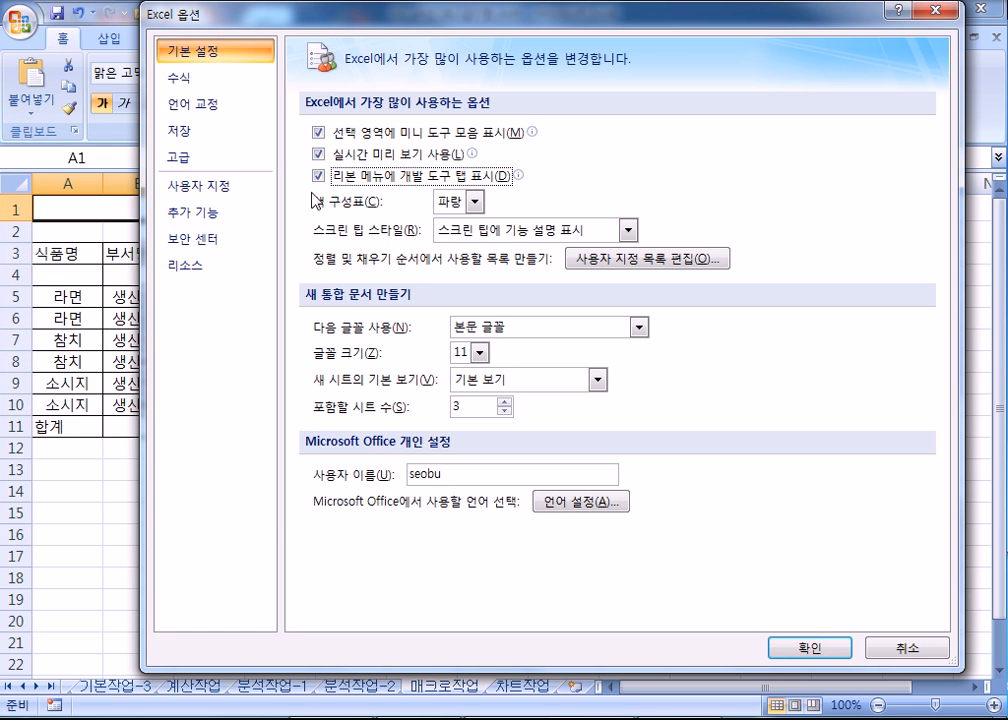
click(815, 652)
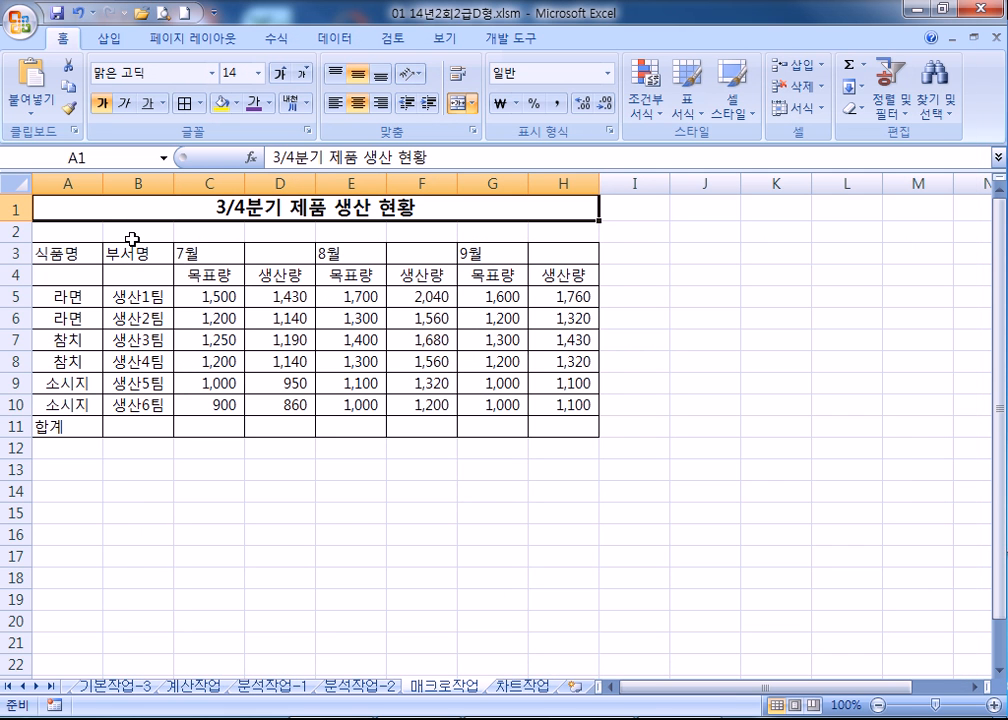
Step: Start recording a macro named 병합, stored in 현재 통합 문서, on the 매크로작업 sheet
click(505, 38)
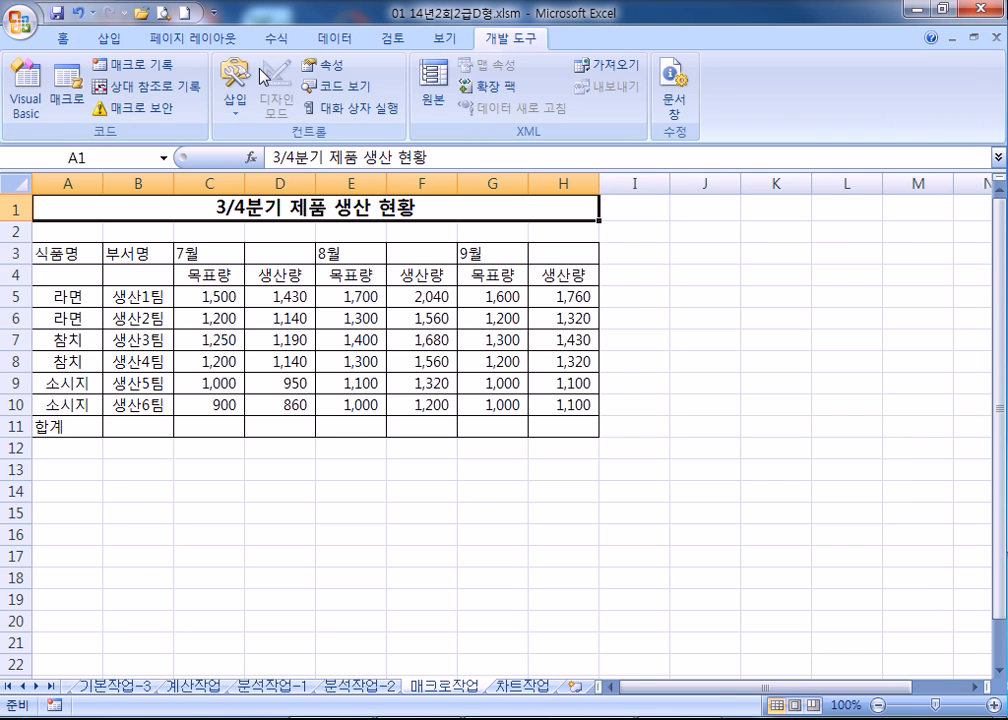
click(137, 67)
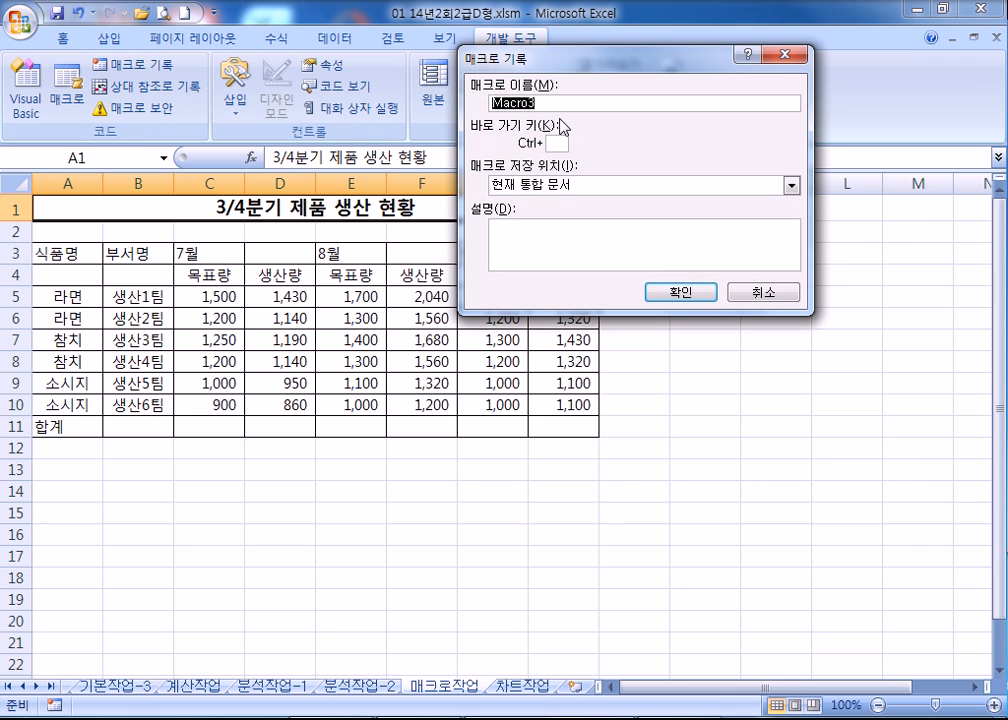
text(병합)
key(Return)
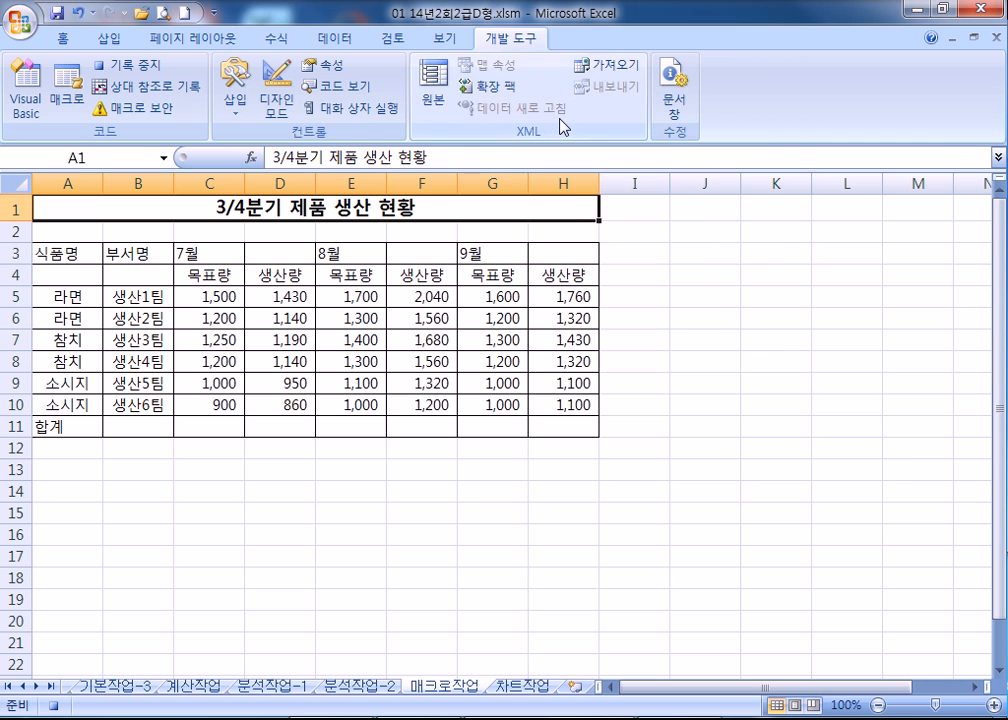
Step: Merge and centre A3:A4 for the 식품명 heading and B3:B4 for the 부서명 heading
click(72, 254)
drag(72, 254, 72, 274)
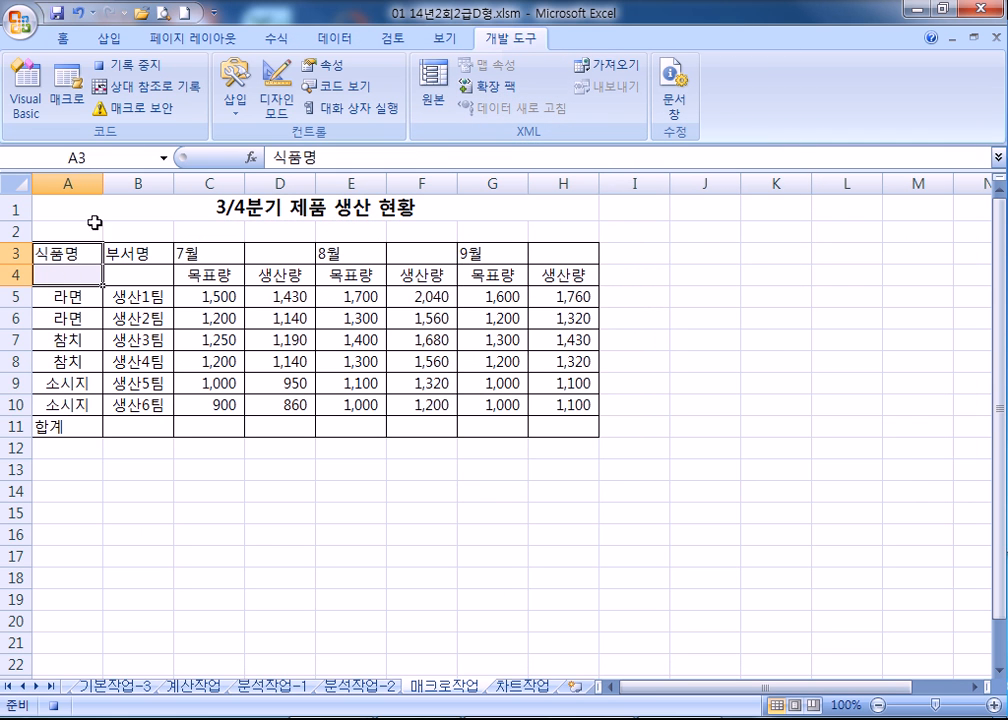
click(72, 40)
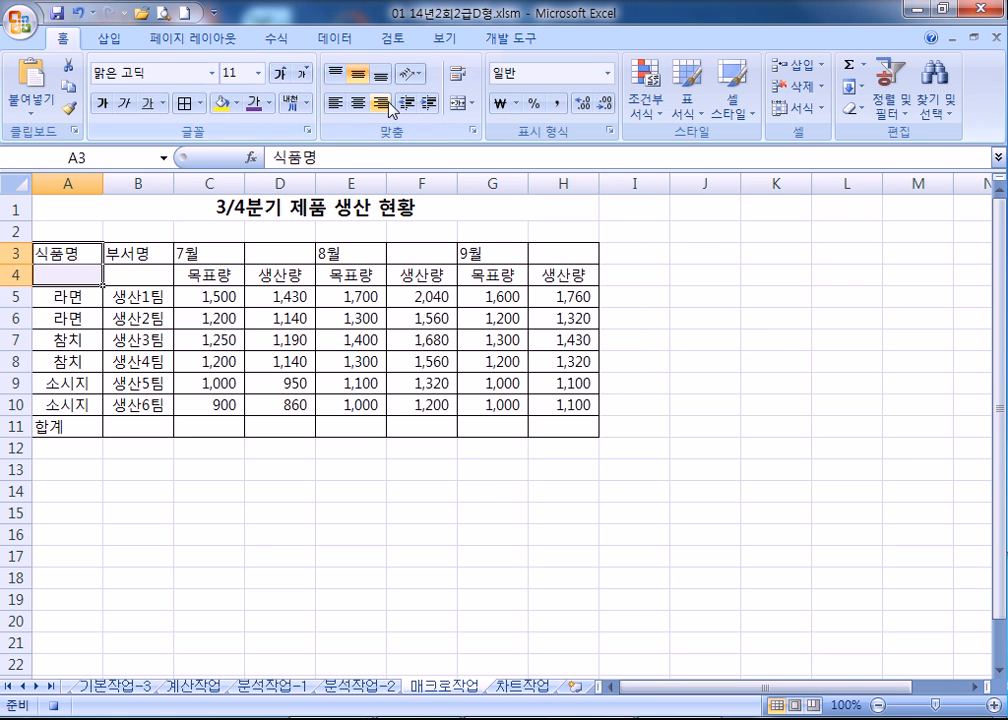
click(461, 103)
drag(139, 254, 139, 274)
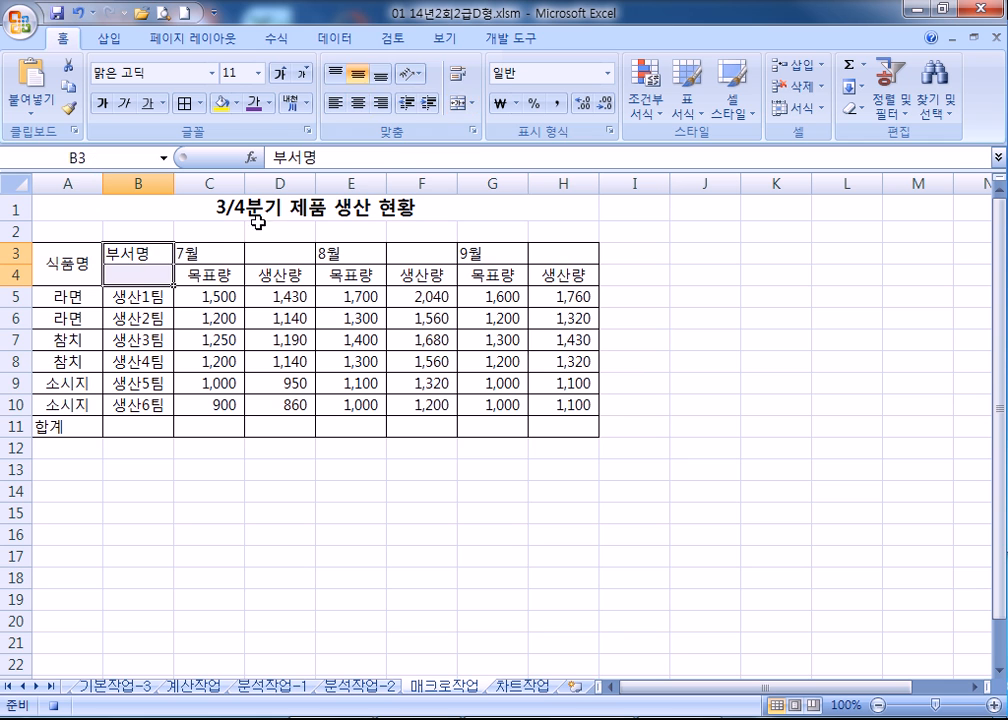
click(461, 103)
Step: Merge and centre the month headings across C3:D3, E3:F3 and G3:H3
drag(205, 254, 274, 256)
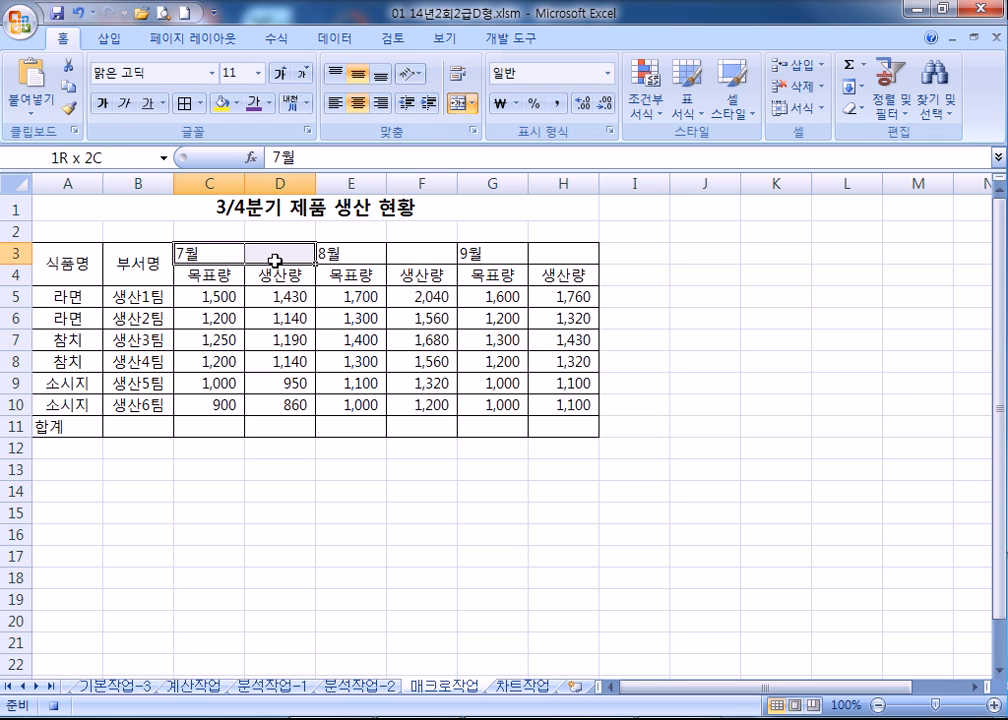
click(461, 103)
drag(380, 250, 425, 253)
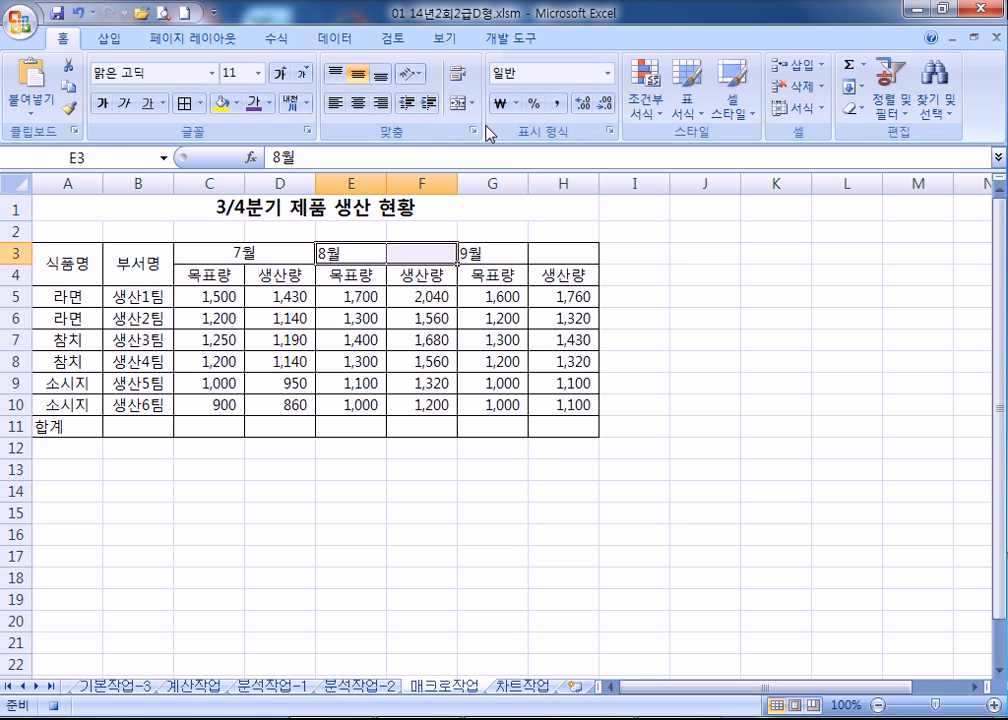
click(461, 103)
drag(490, 253, 535, 254)
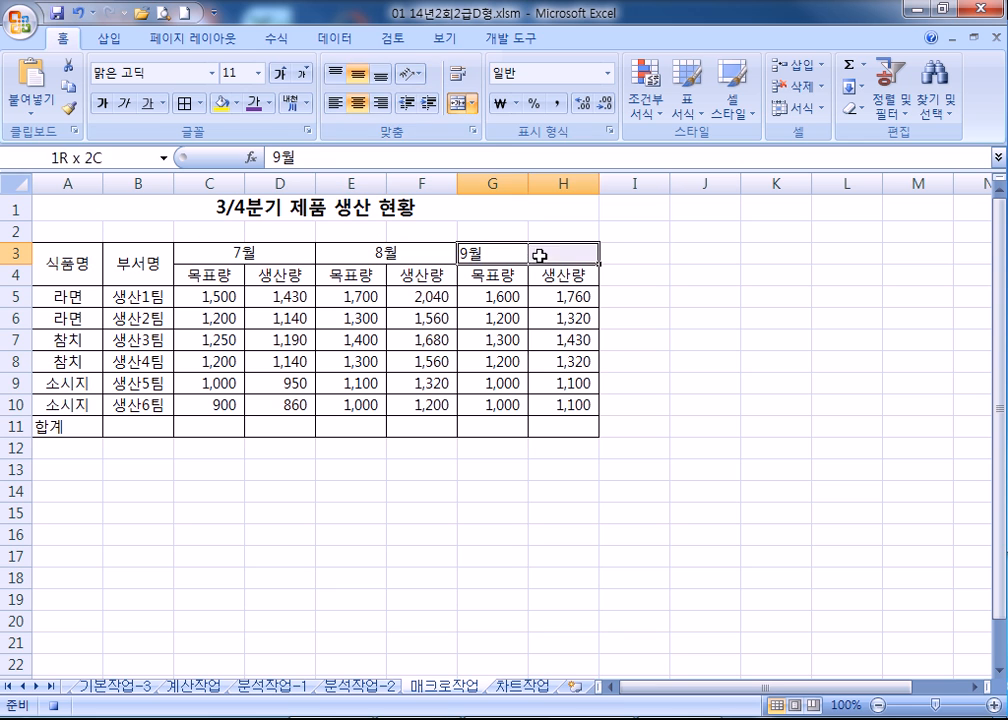
click(461, 103)
Step: Merge and centre the 합계 label across A11:B11 and stop recording the macro with A1 selected
click(85, 424)
drag(85, 424, 135, 426)
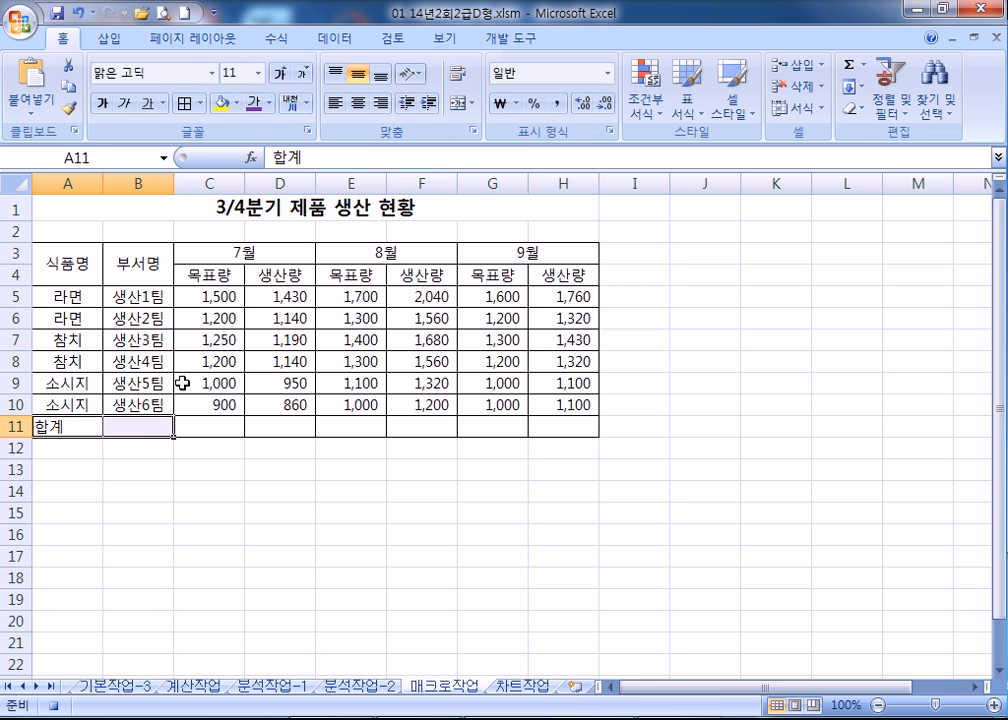
click(461, 103)
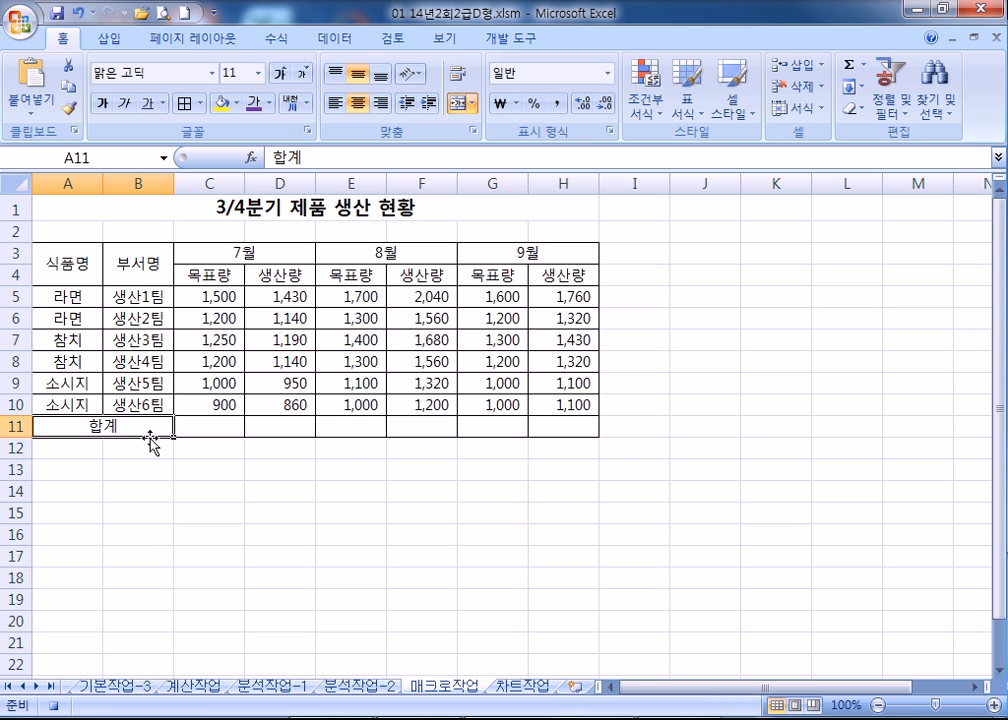
click(69, 208)
click(522, 40)
click(146, 68)
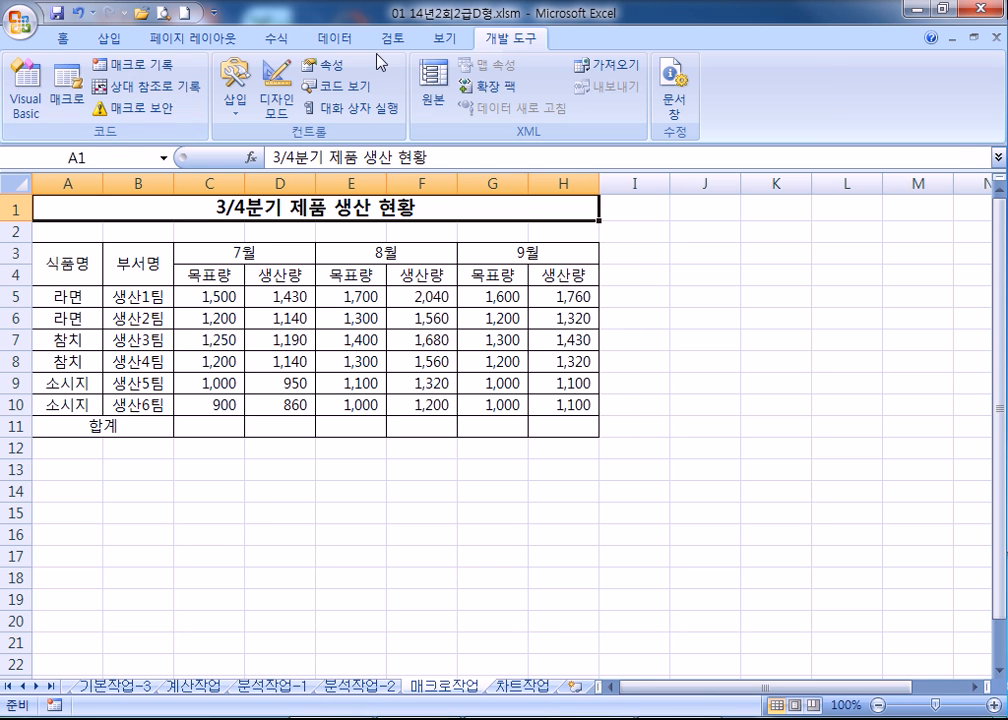
Step: Record a macro named 합계, stored in 현재 통합 문서, that uses AutoSum on C5:H11 to fill the row 11 totals and ends on A1
click(130, 64)
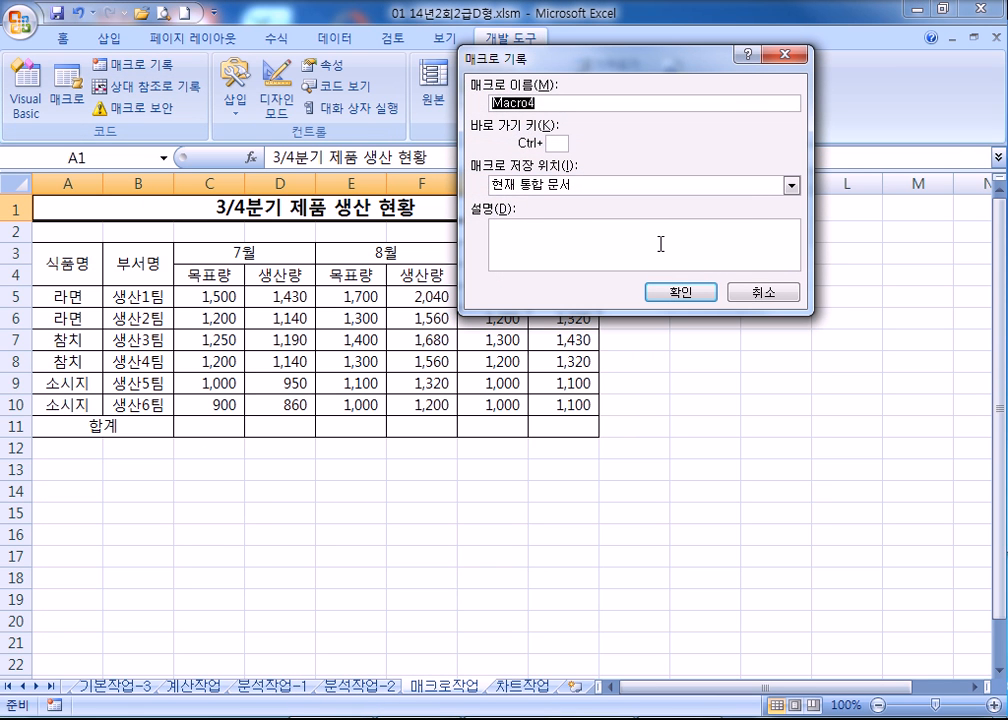
text(합계)
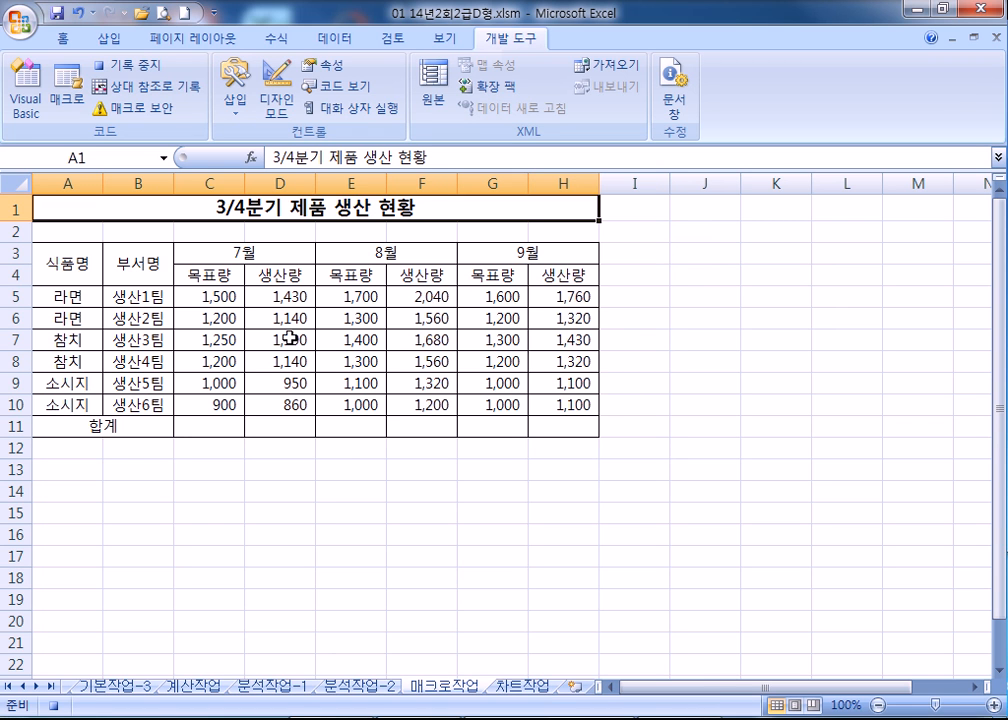
drag(215, 296, 541, 429)
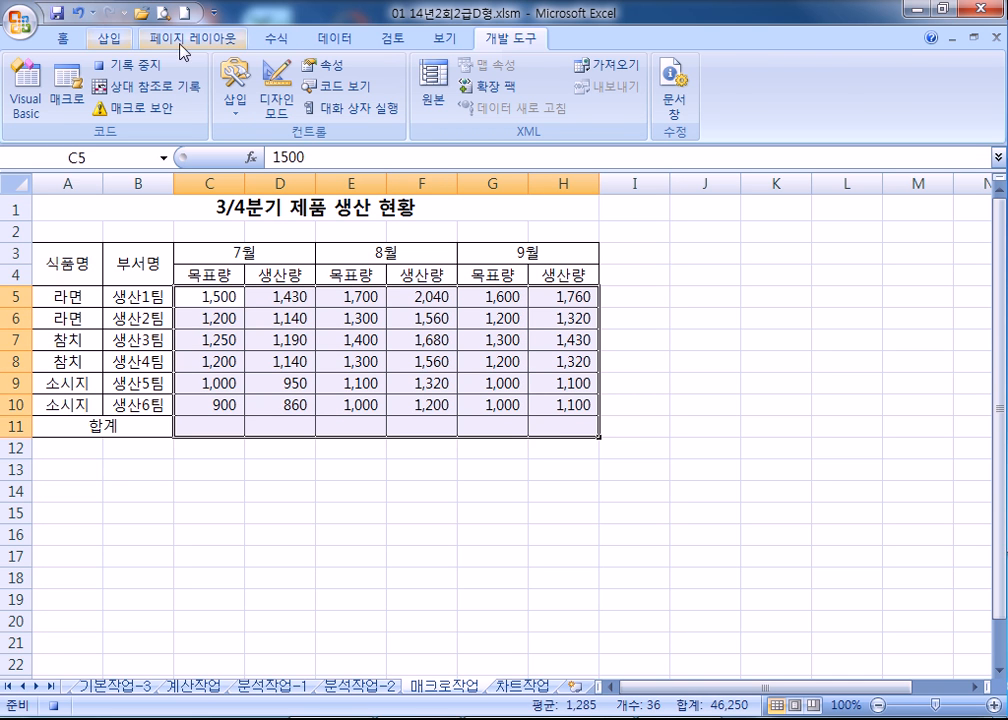
click(273, 40)
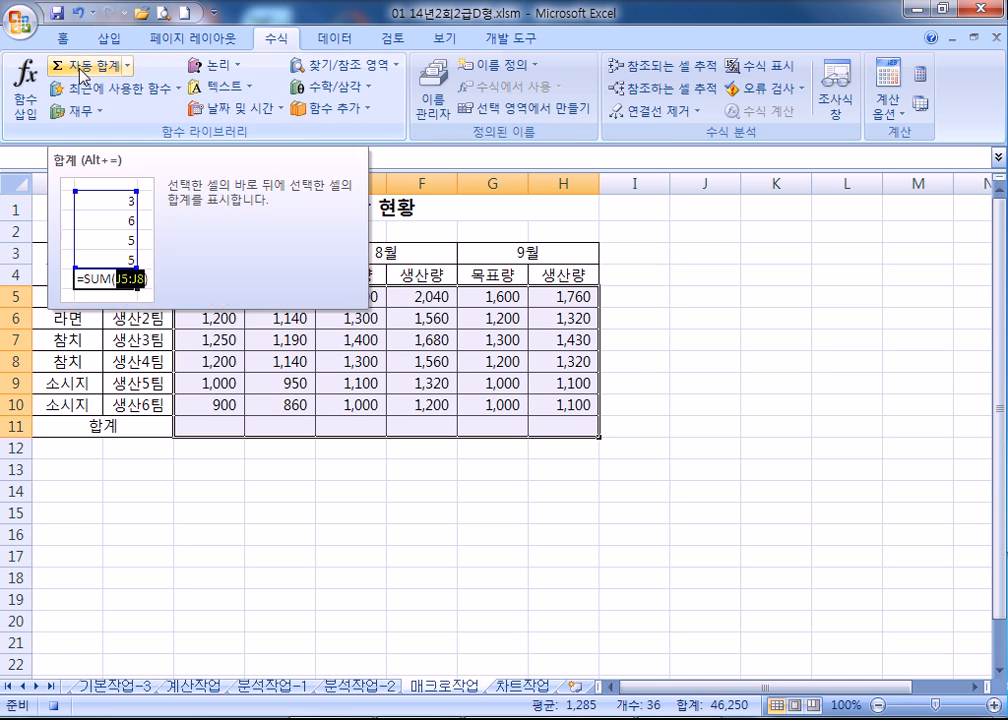
click(80, 68)
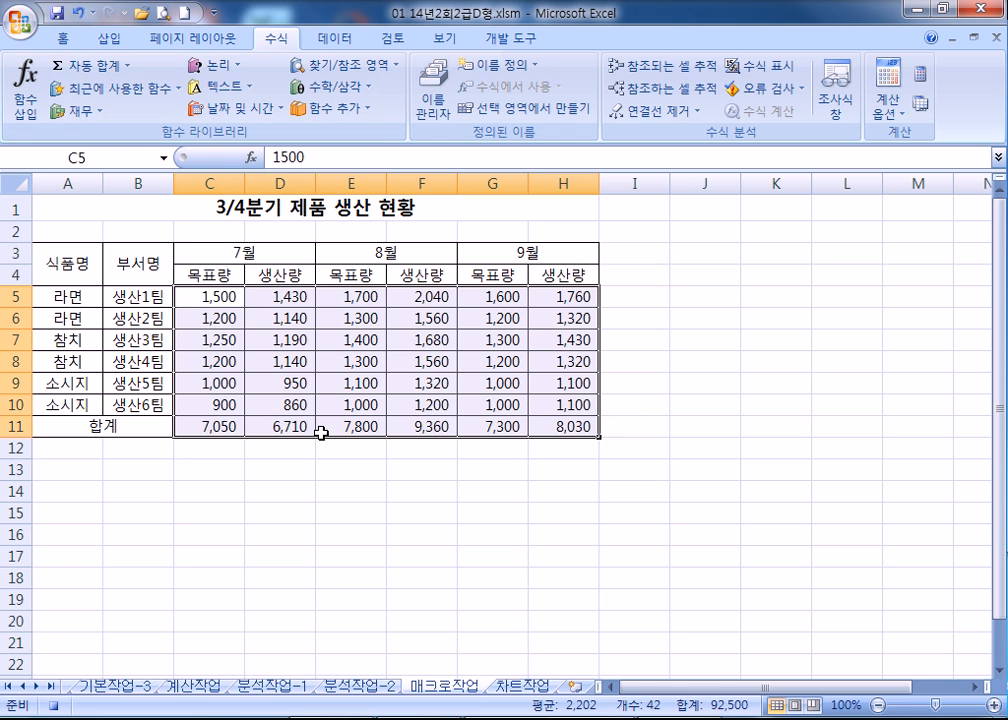
click(80, 213)
click(511, 38)
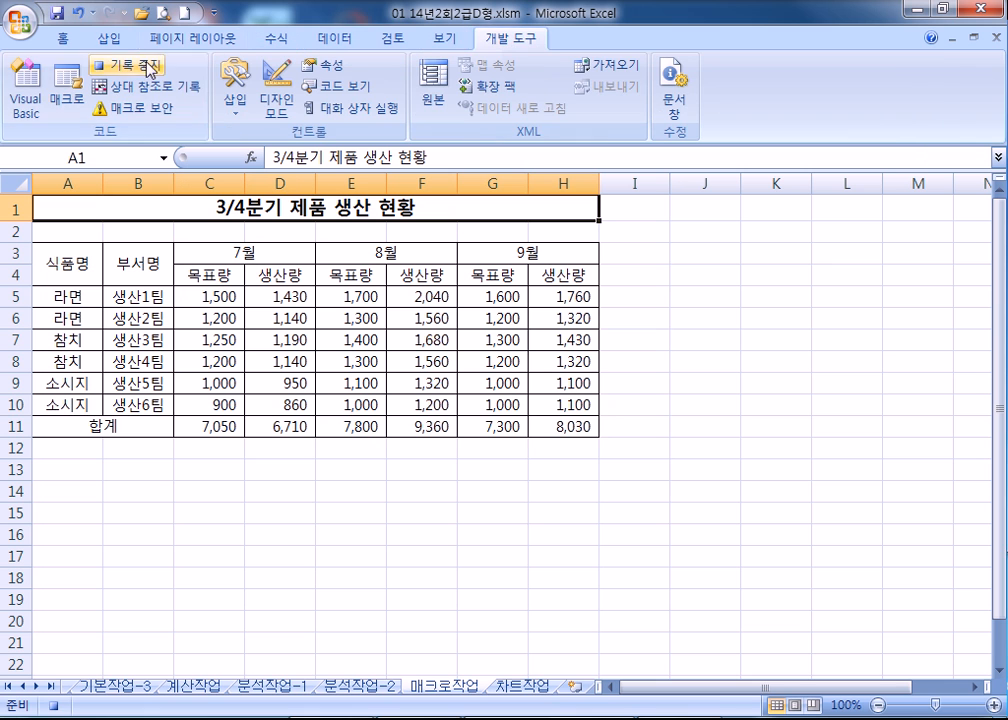
Step: Replace the totals in C11:H11 with the formula =SUM(C5:C10) in C11, filled across to H11
drag(209, 427, 567, 423)
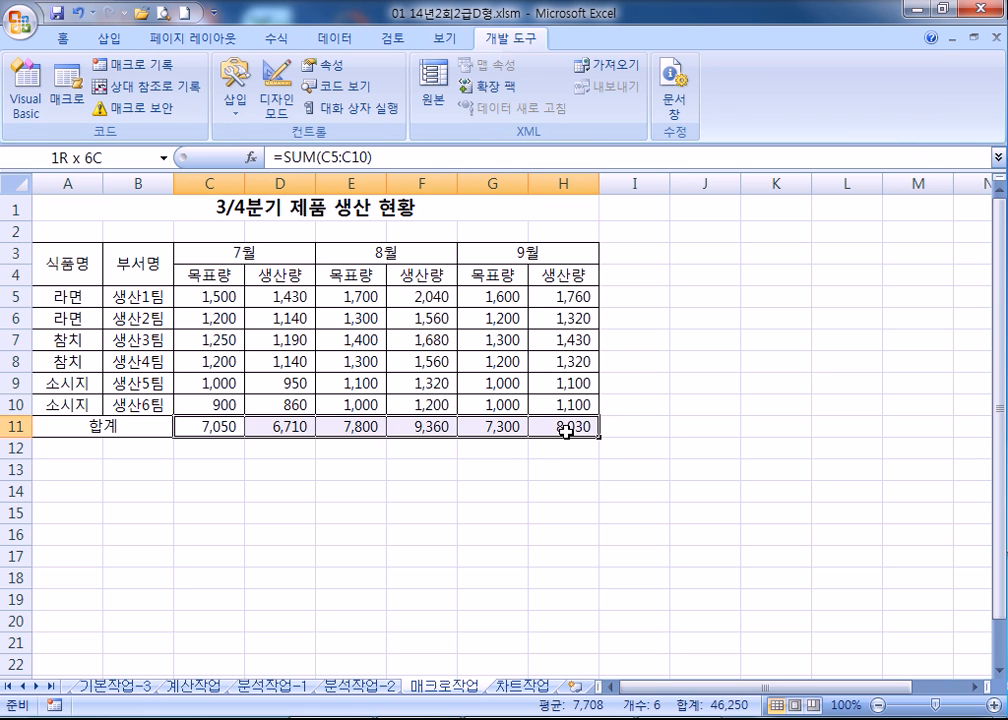
key(Delete)
click(216, 425)
text(=)
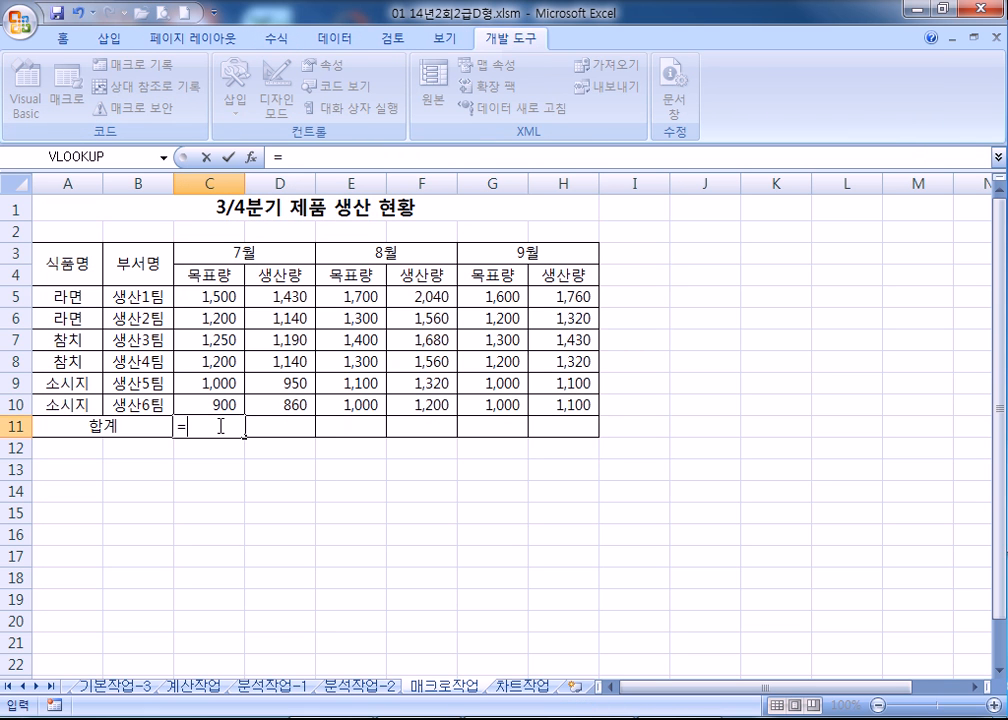
text(녀ㅡ()
drag(214, 296, 580, 445)
key(Return)
click(224, 422)
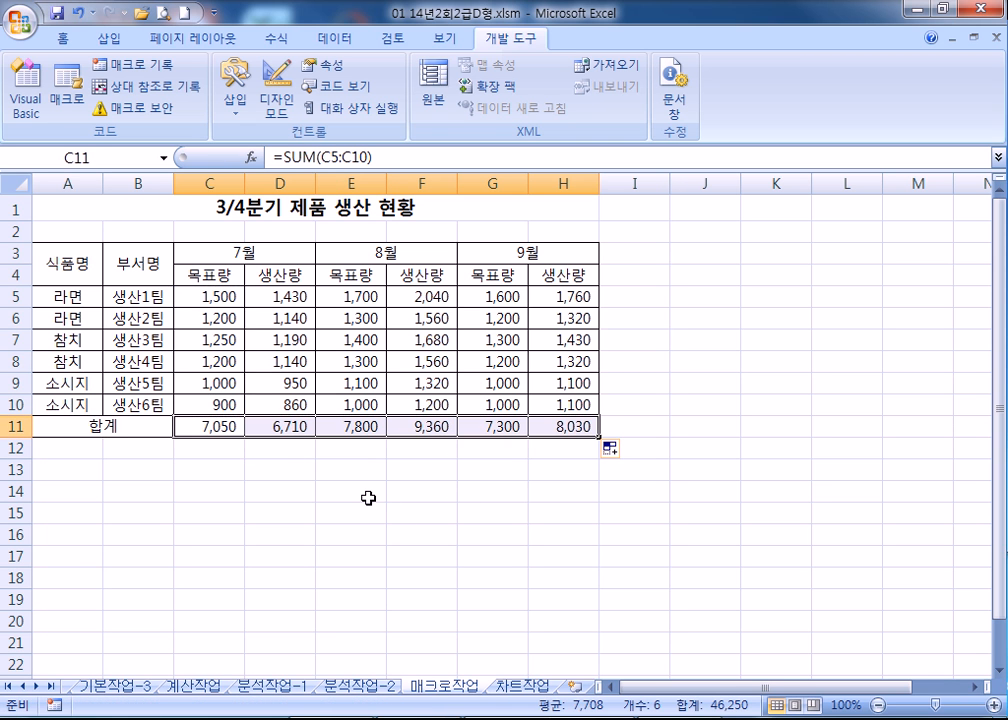
Step: Clear the formulas in C11:H11 and total the columns again by applying AutoSum to C5:H11
key(Delete)
drag(212, 296, 545, 422)
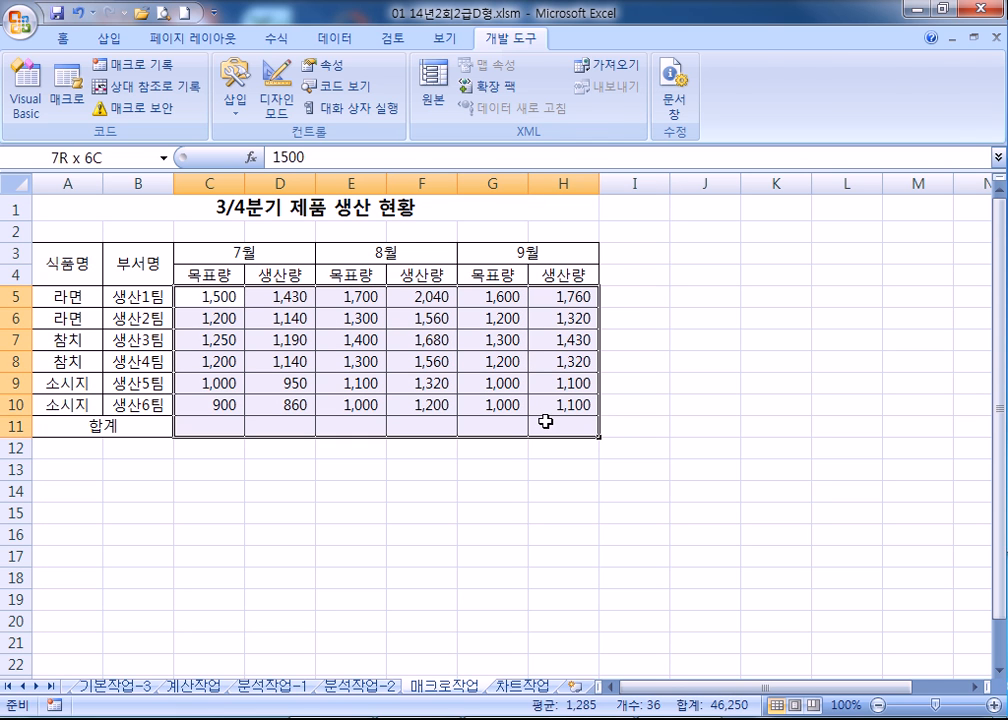
click(63, 38)
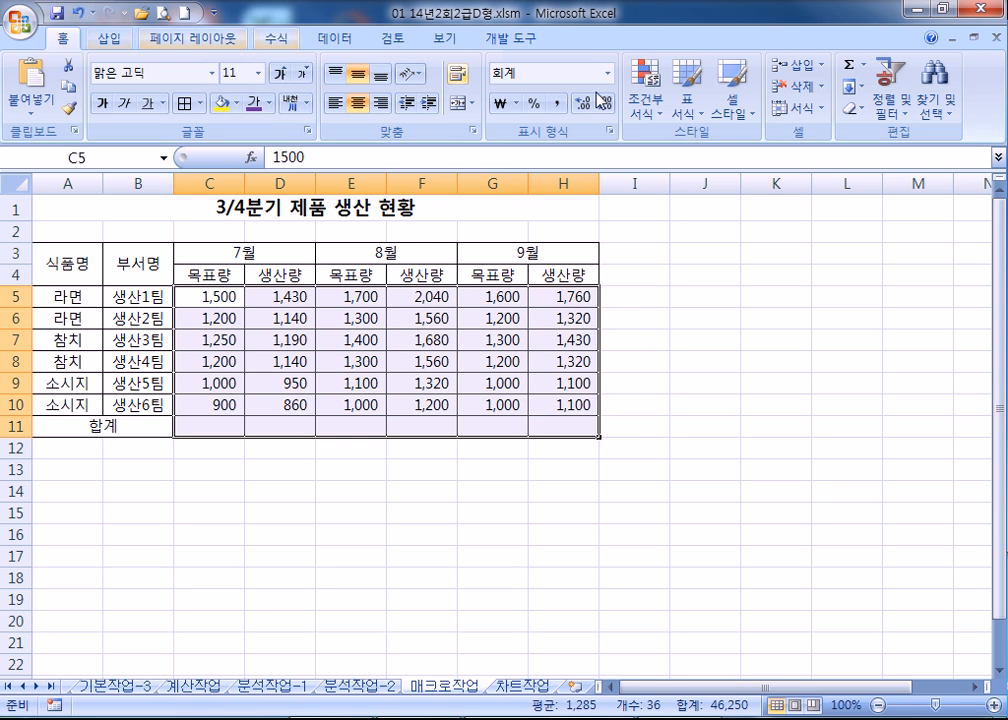
click(851, 70)
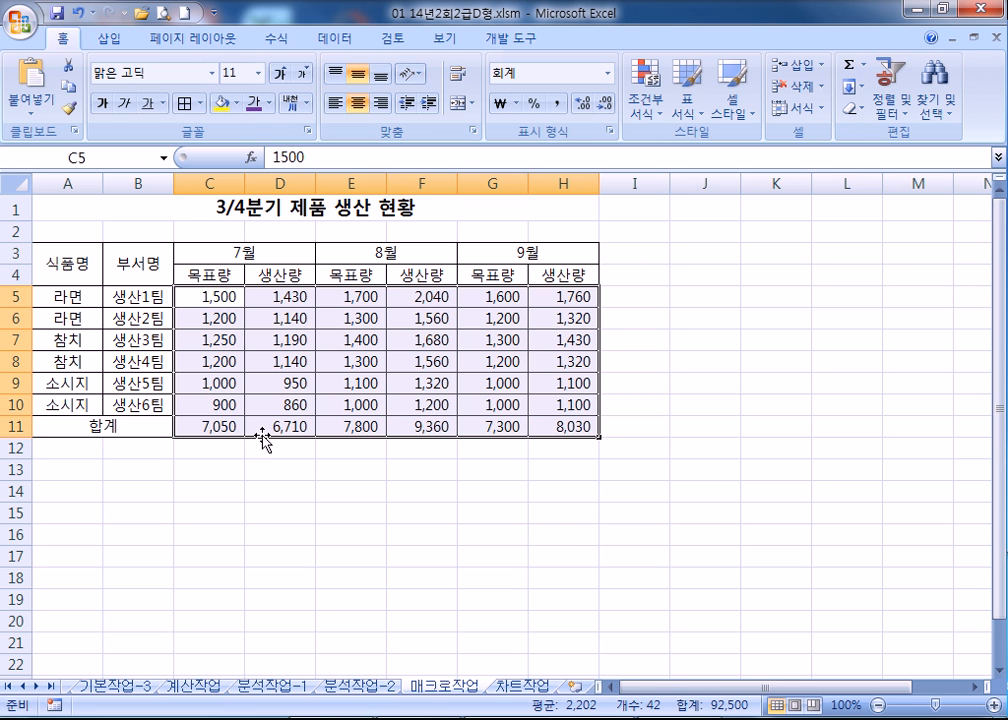
click(76, 203)
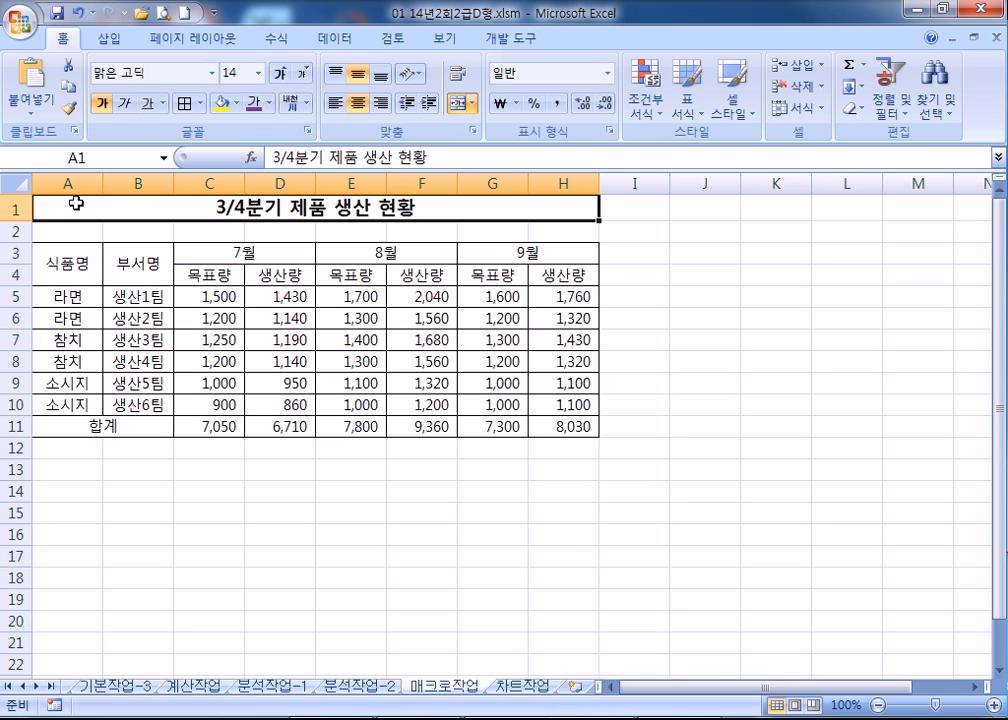
Step: Reset the table by clearing the totals in C11:H11 and unmerging the merged heading cells in rows 3 and 4 and the 합계 label in row 11
drag(203, 432, 592, 426)
key(Delete)
click(44, 260)
ctrl+click(139, 272)
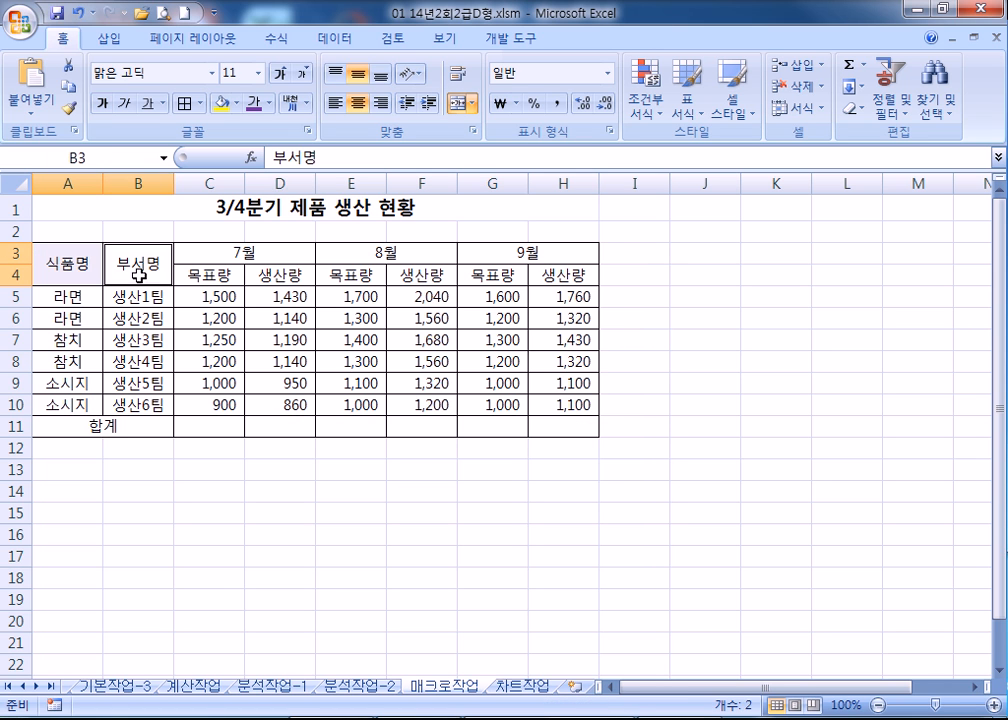
ctrl+click(209, 256)
ctrl+click(380, 266)
click(63, 262)
ctrl+click(135, 263)
ctrl+click(230, 255)
ctrl+click(345, 253)
ctrl+click(530, 256)
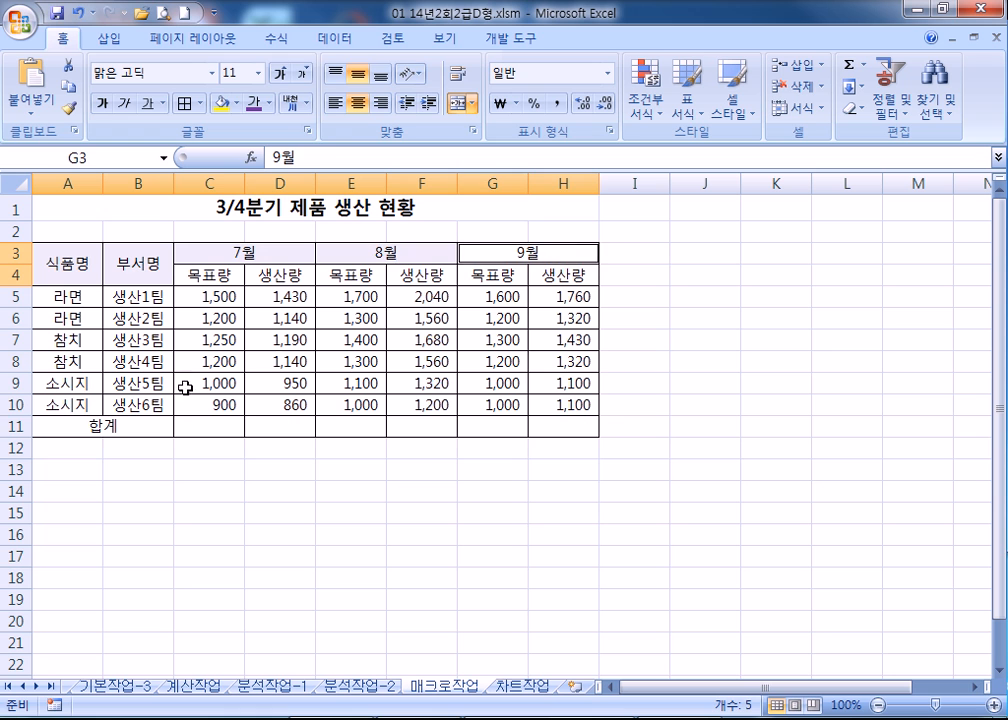
ctrl+click(146, 425)
click(461, 106)
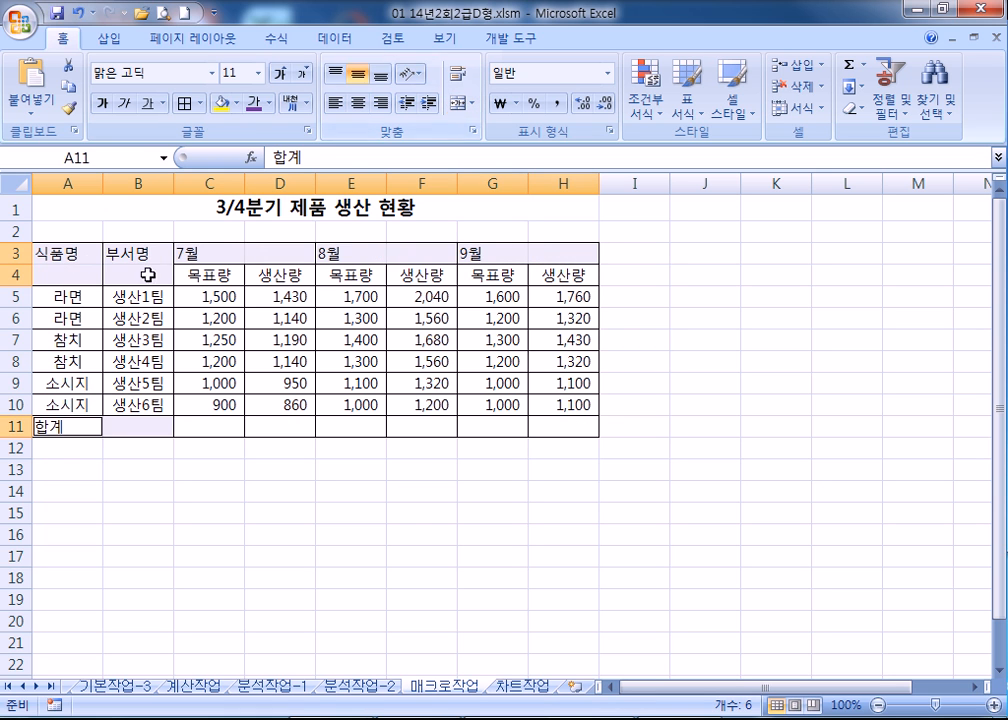
click(126, 468)
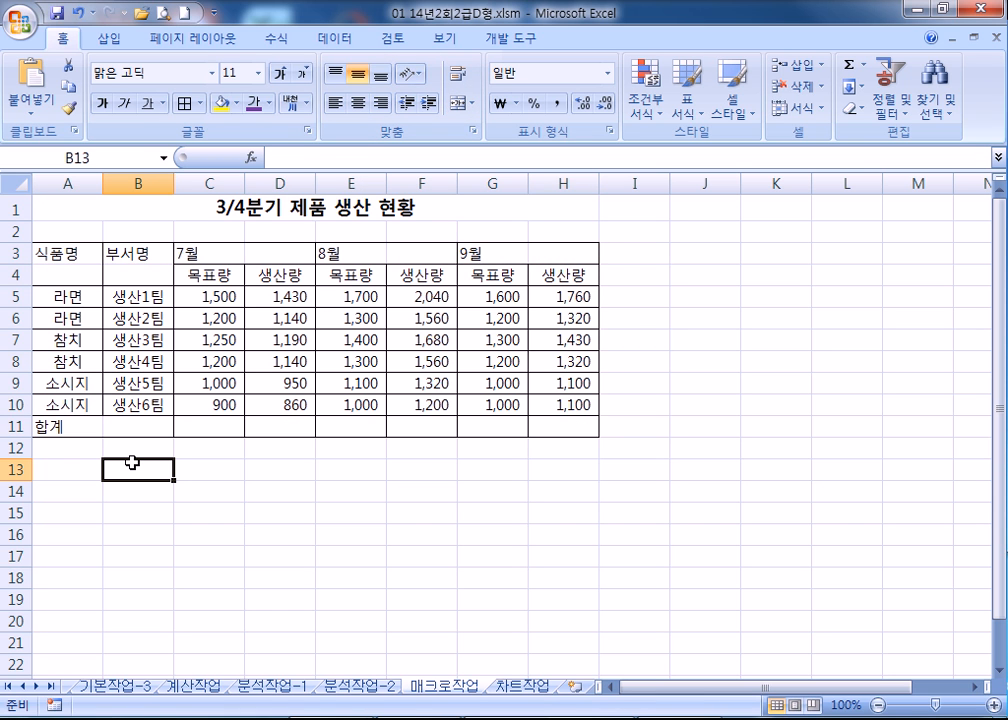
Step: Draw a rounded rectangle about 3.81 cm wide and 1.16 cm high over B13:C14 and label it 병합
click(188, 40)
click(109, 38)
click(209, 88)
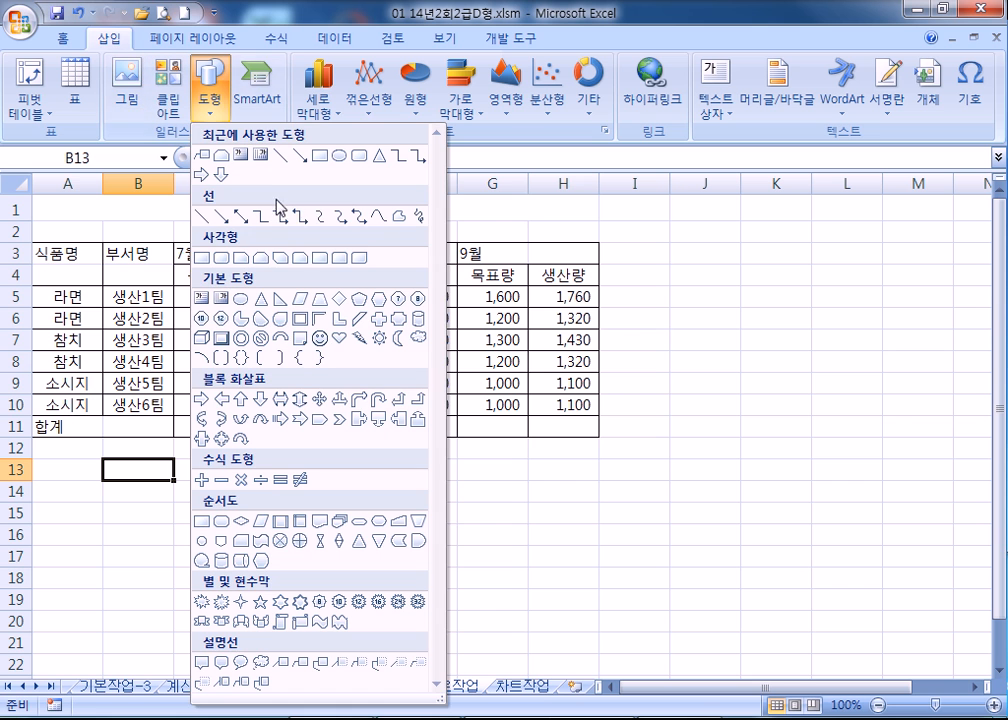
click(240, 258)
drag(101, 458, 245, 502)
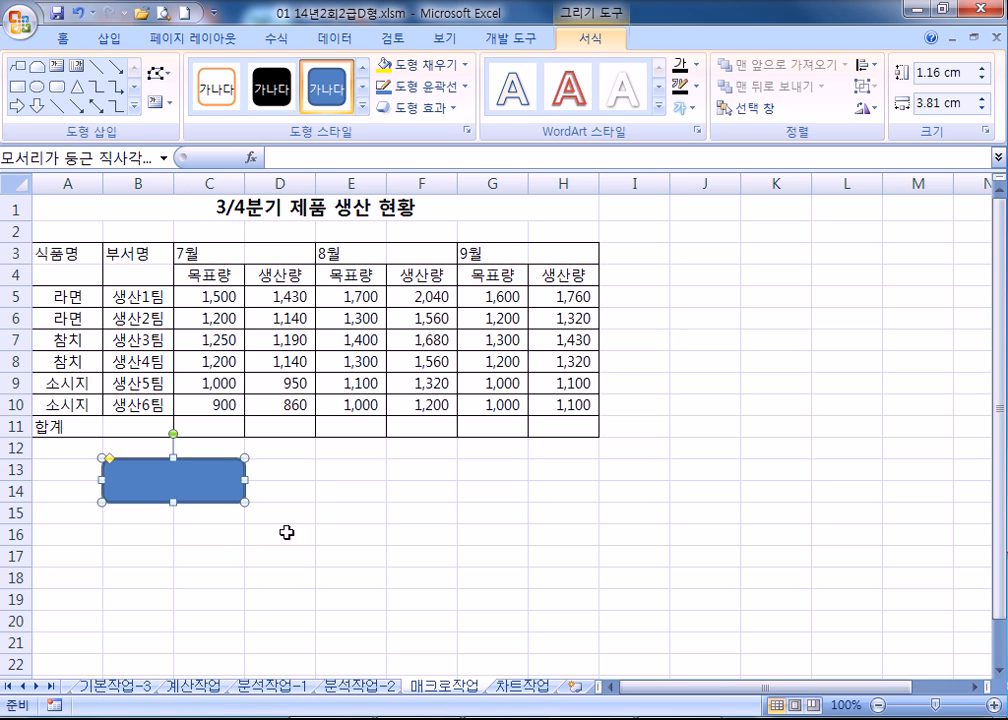
text(QUDGKQ)
key(ctrl+a)
text(병하)
Step: Assign the 병합 macro of the current workbook to the rounded rectangle
right_click(238, 492)
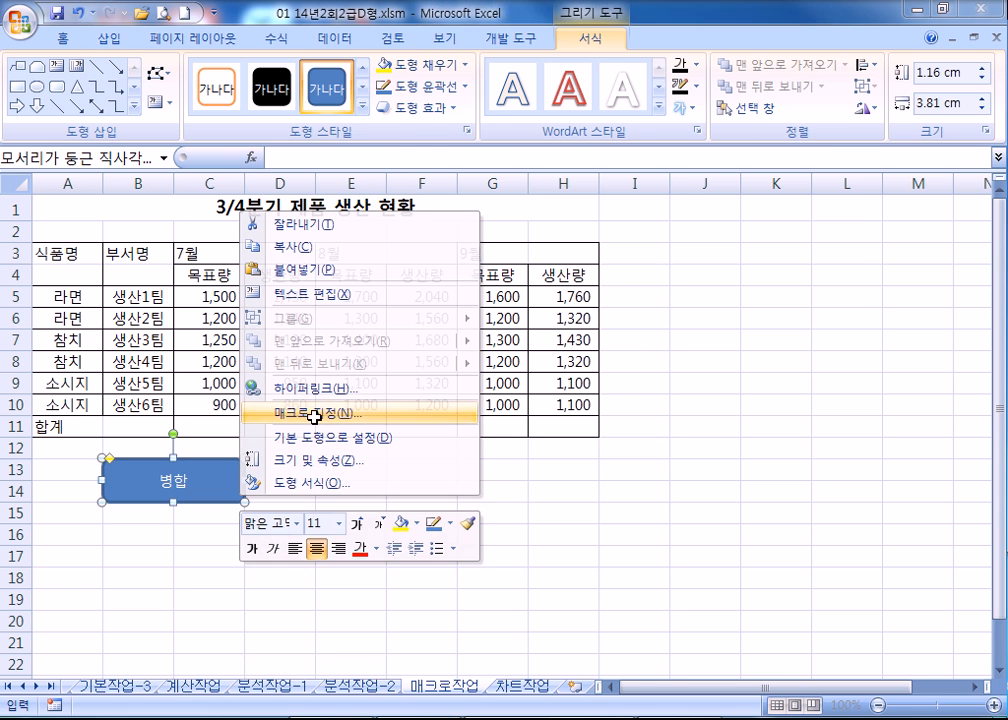
click(314, 415)
click(445, 98)
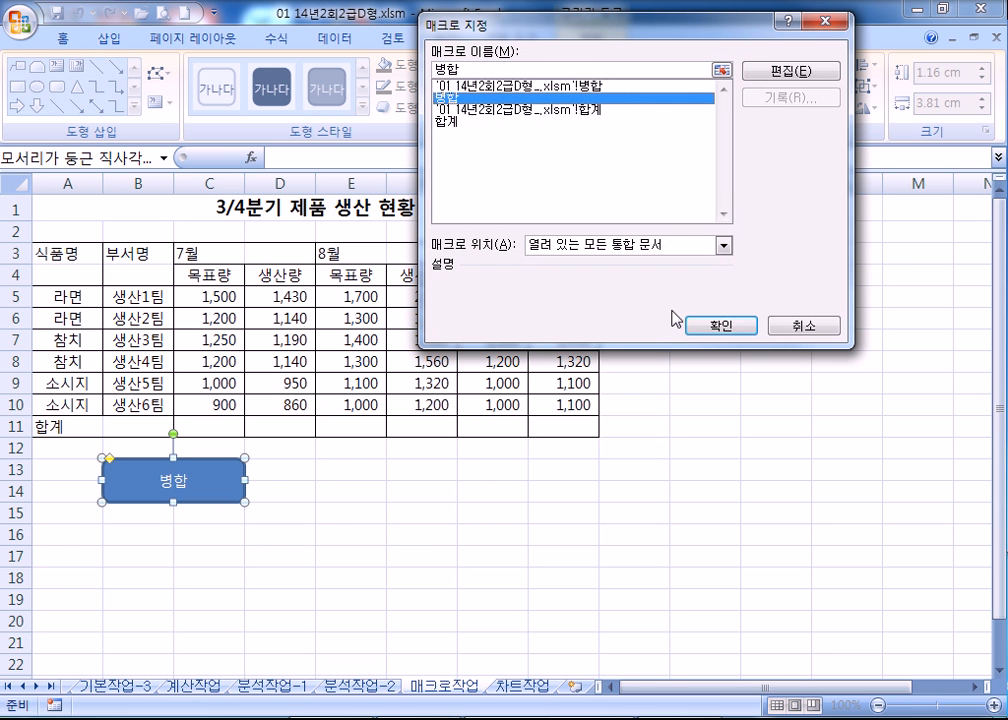
click(705, 334)
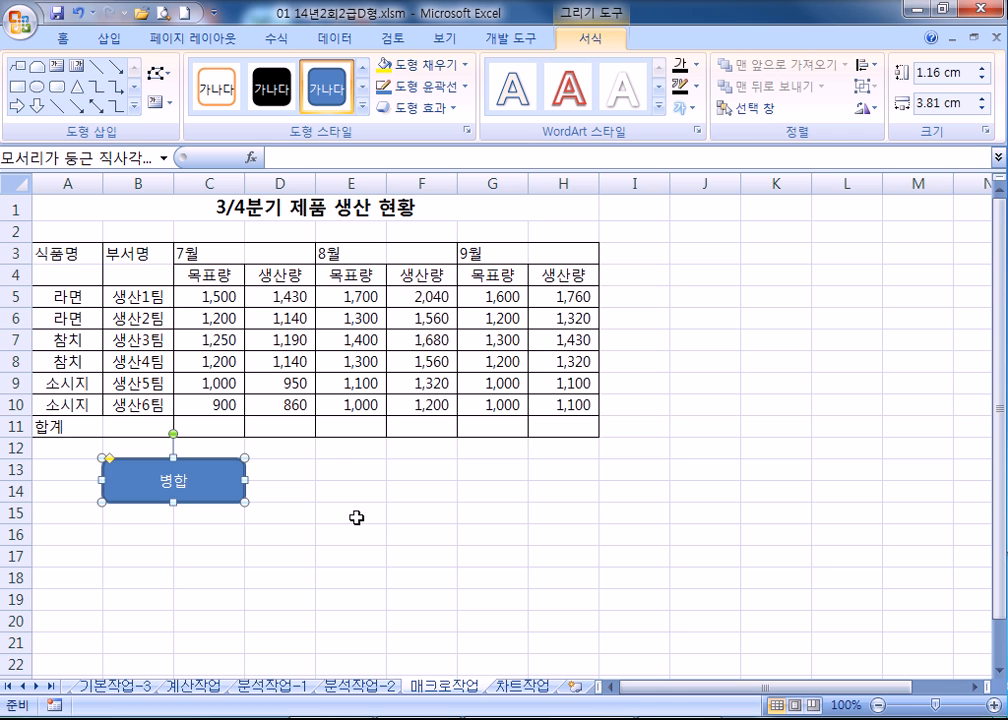
Step: Insert a form control button over E13:F14, assign the current workbook's 합계 macro to it, and label it 합계
click(530, 40)
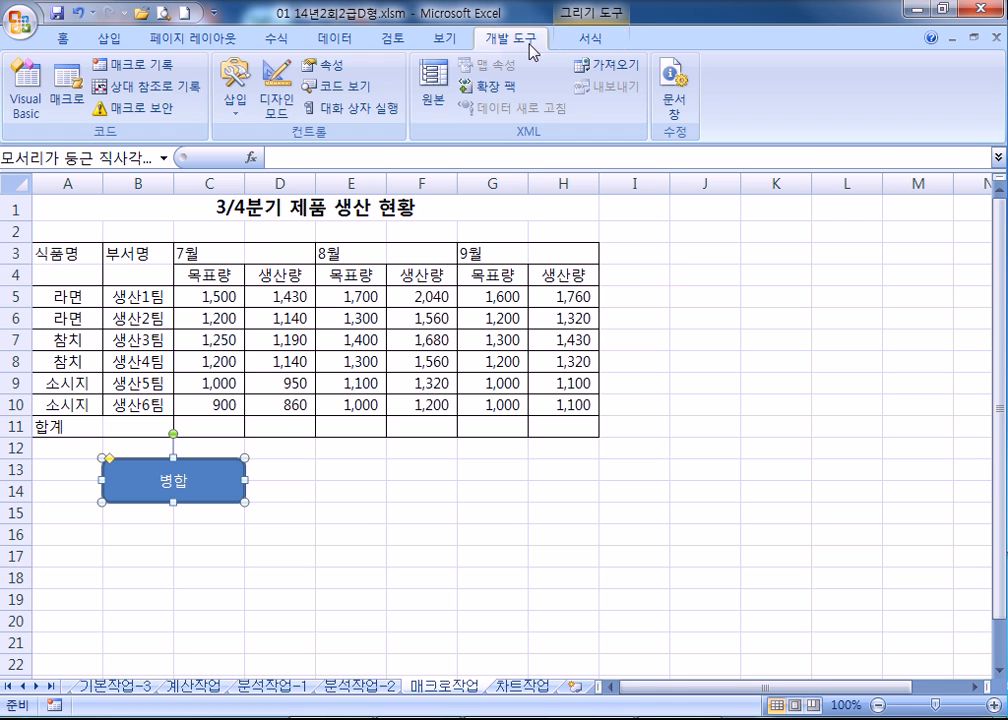
click(240, 105)
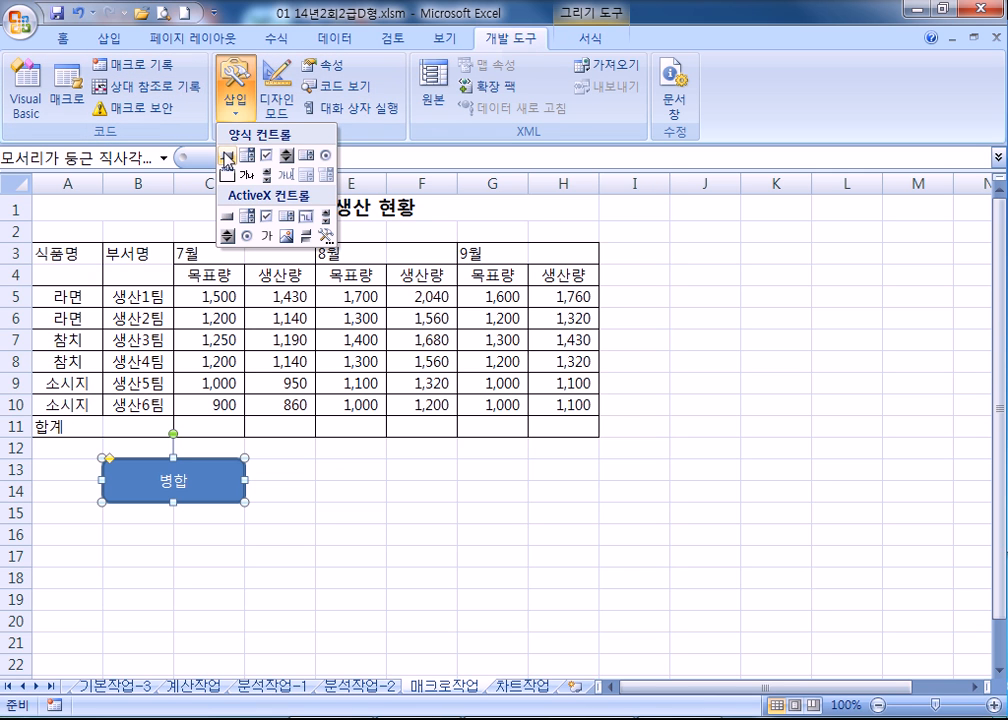
click(225, 154)
drag(311, 453, 460, 500)
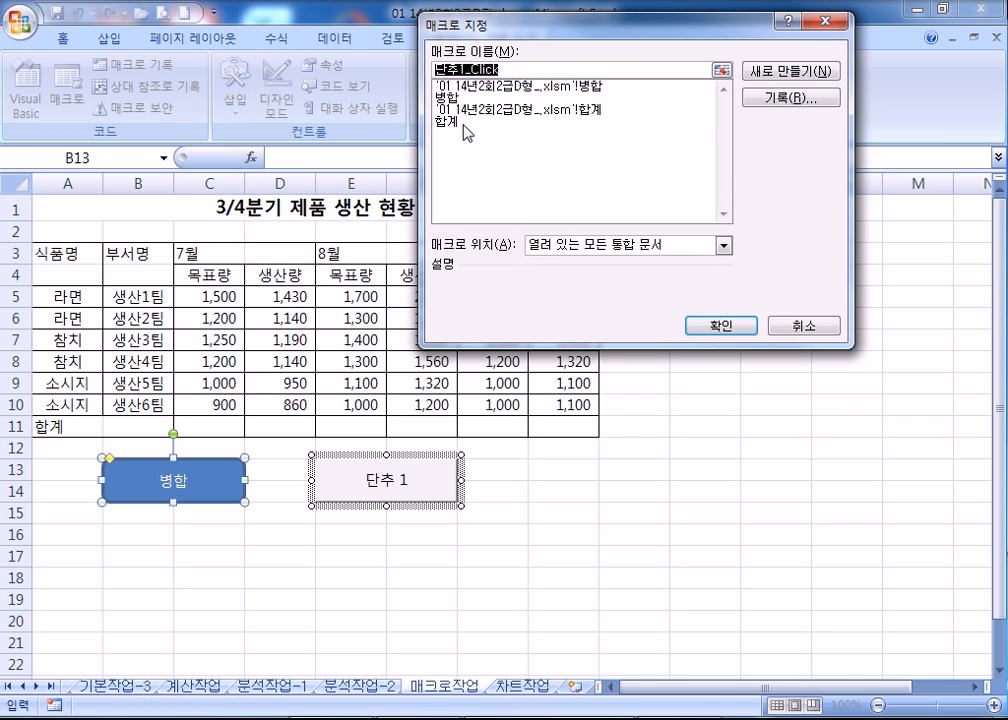
click(447, 125)
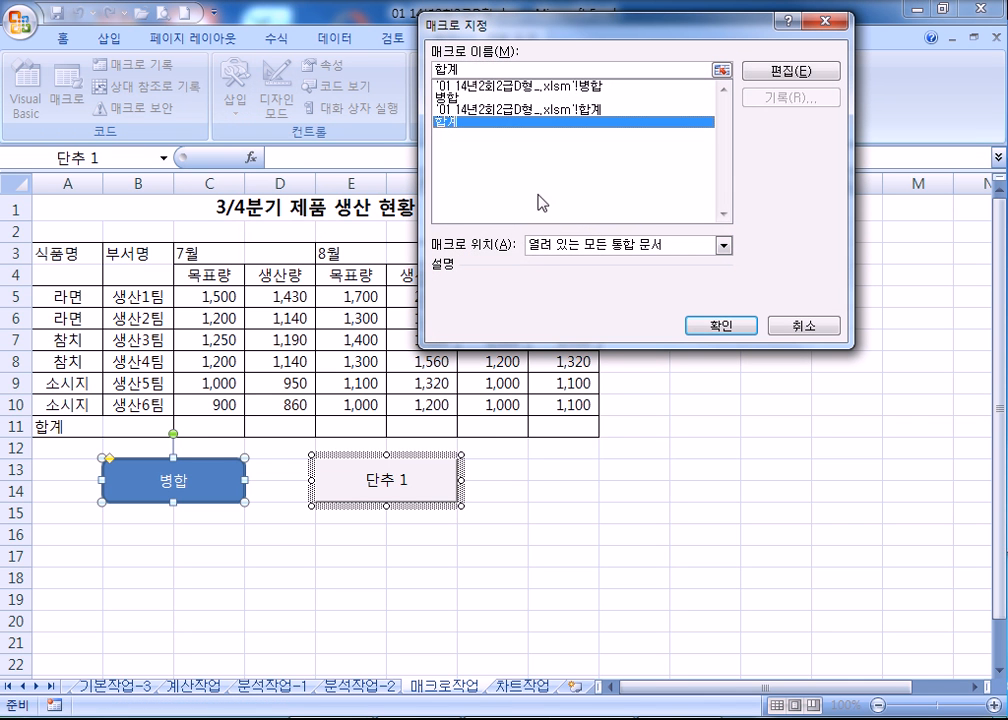
click(705, 328)
text(합계)
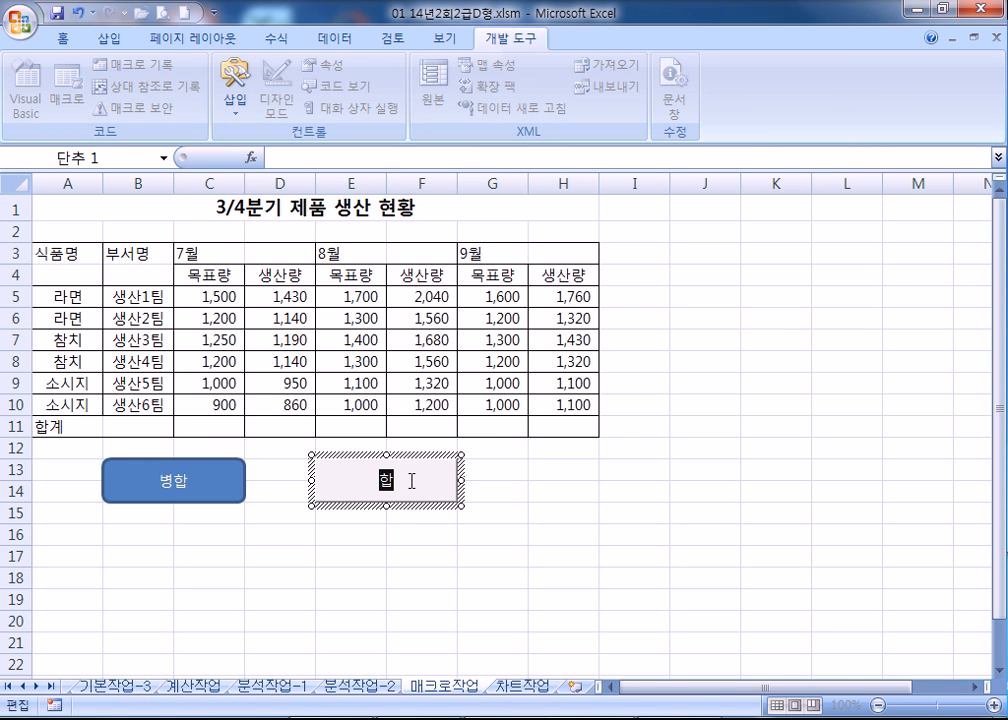
click(394, 531)
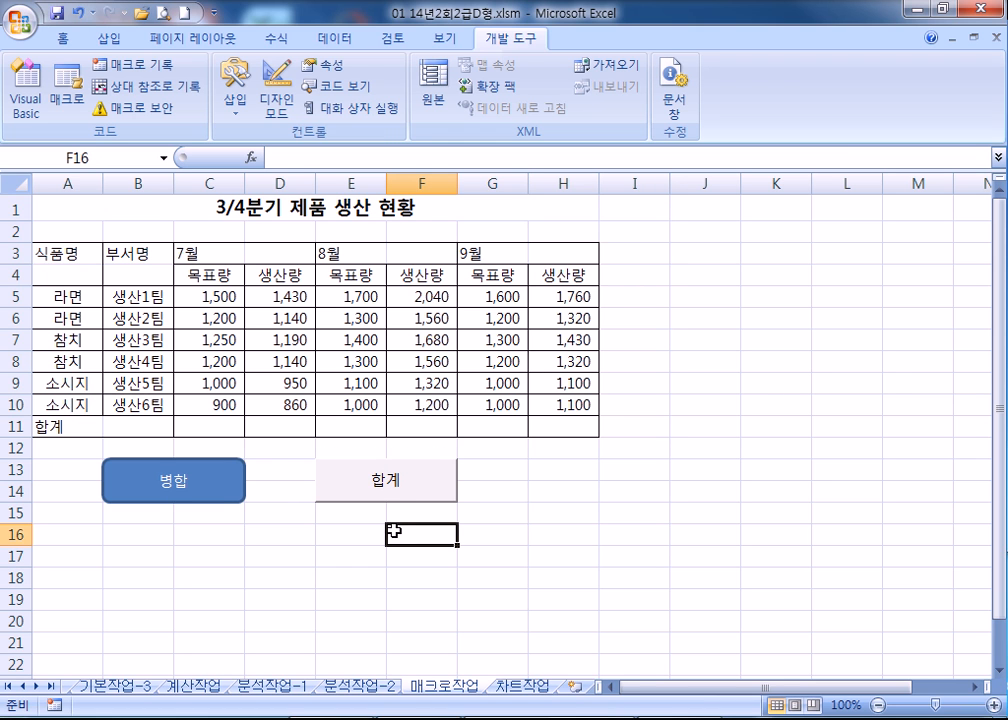
Step: Run the 병합 macro from the rounded rectangle and the 합계 macro from the button
click(216, 490)
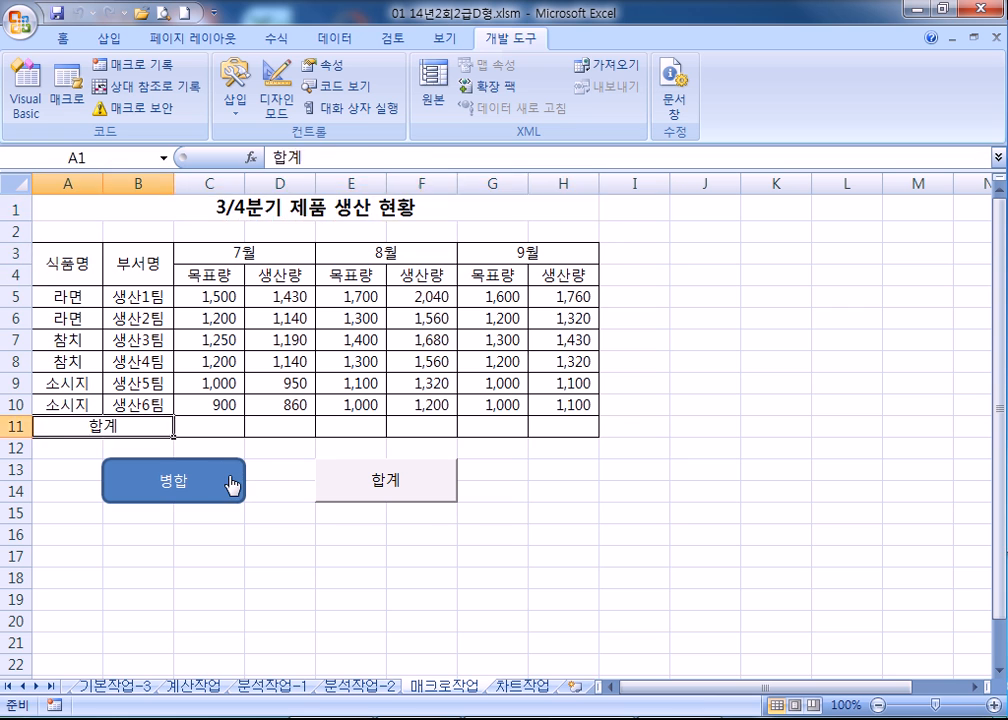
click(448, 503)
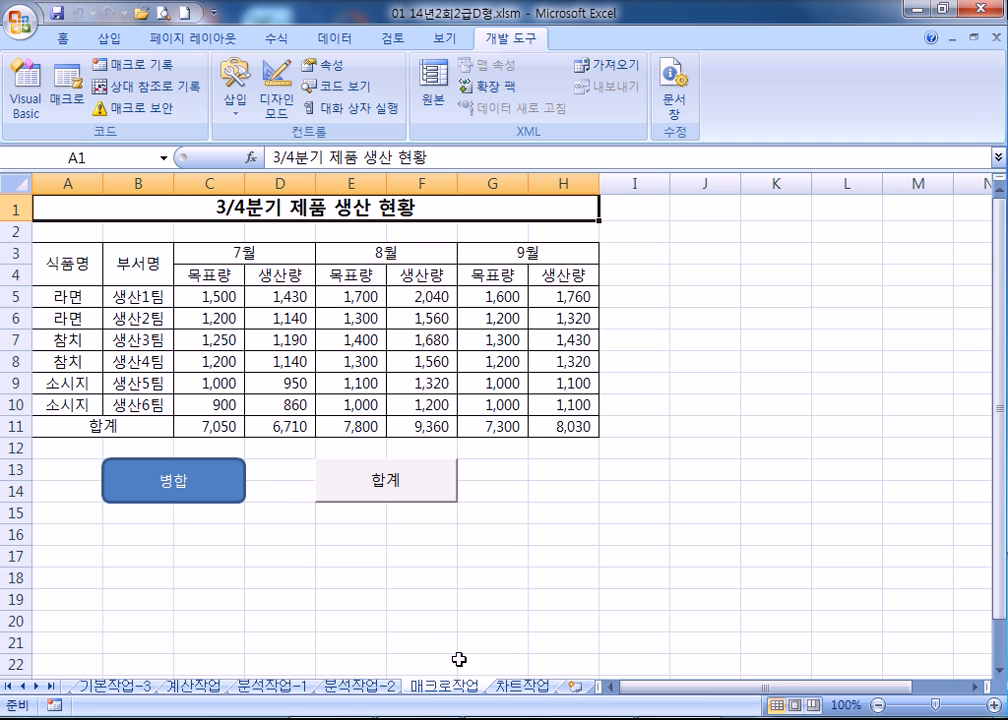
Step: On the 차트작업 sheet, add the 수학 data in D3:D9 to the chart by copying and pasting it
click(530, 690)
scroll(704, 353, down, 4)
scroll(704, 351, up, 1)
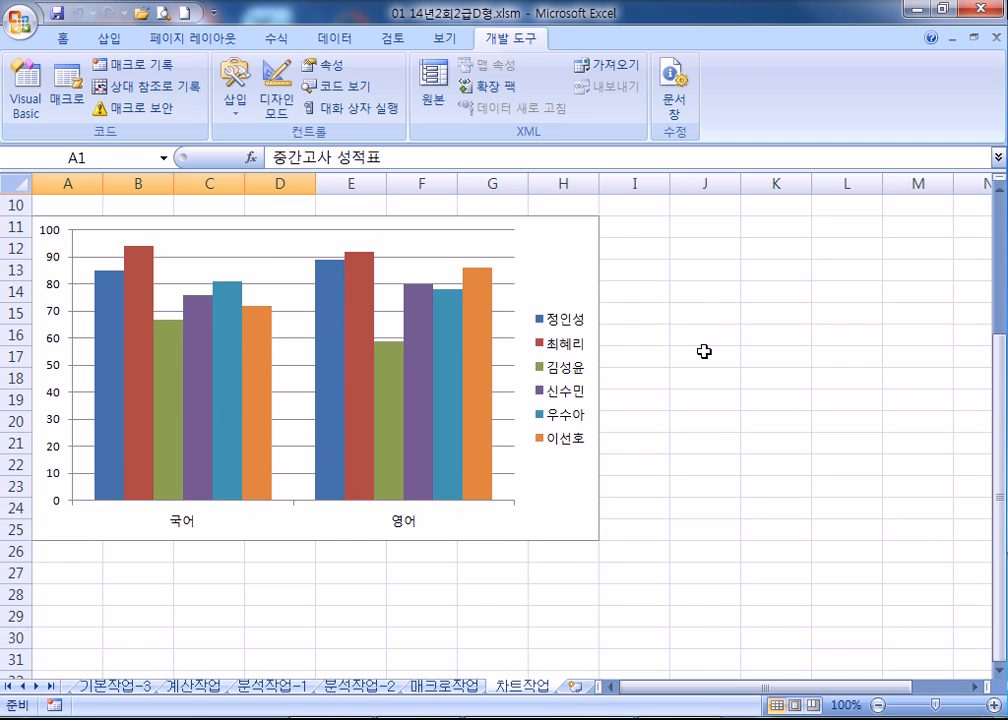
scroll(619, 355, up, 3)
scroll(322, 330, down, 2)
scroll(321, 337, up, 2)
click(285, 252)
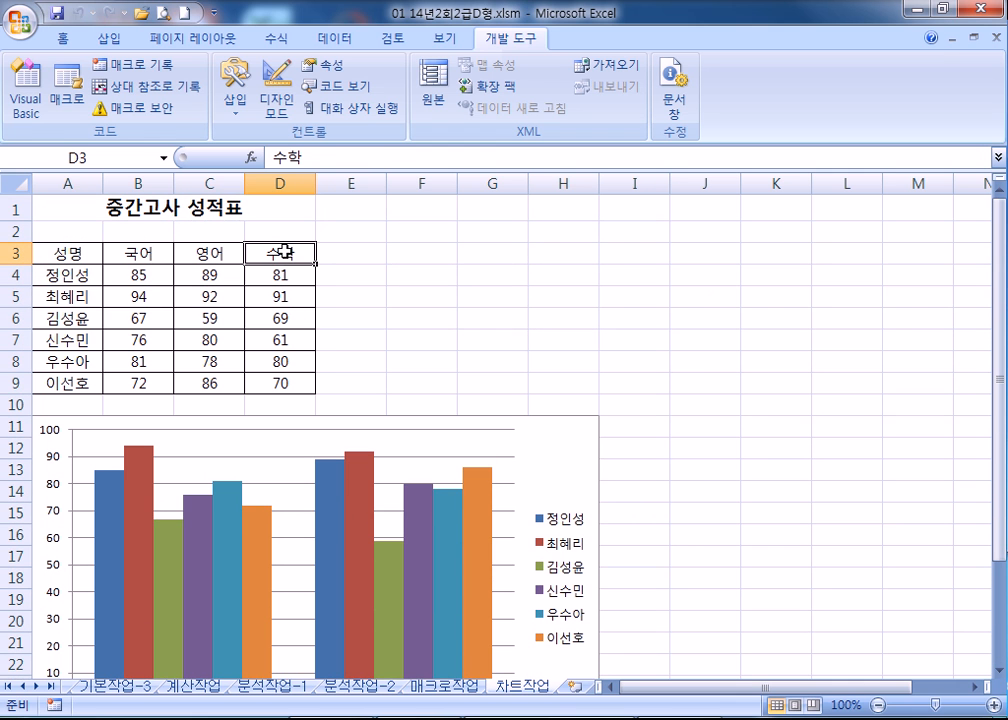
drag(285, 252, 290, 388)
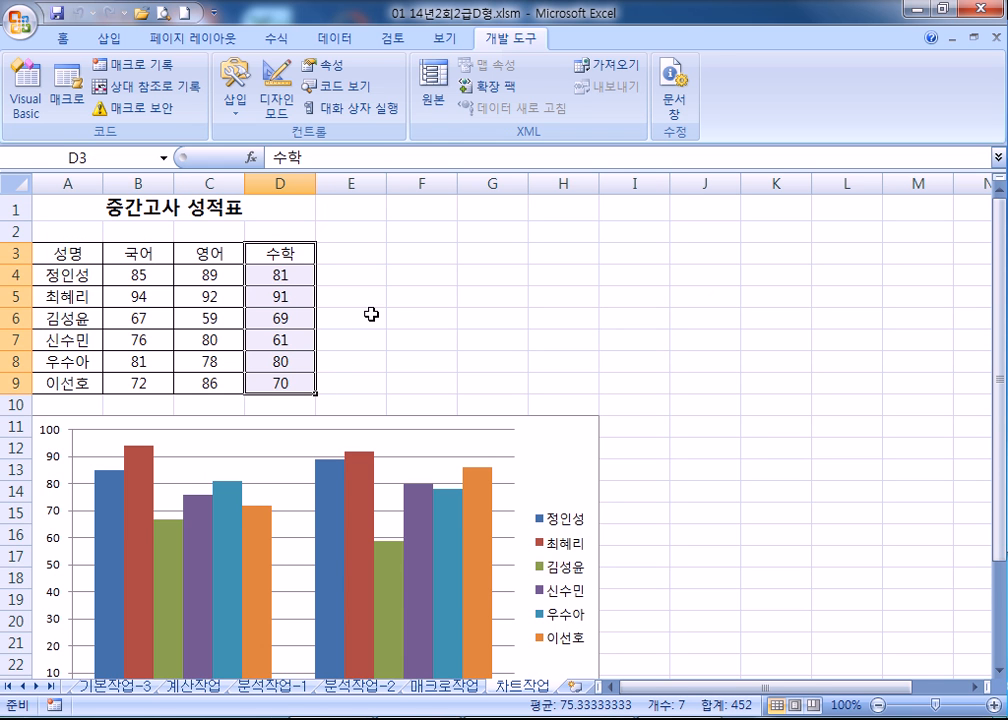
key(ctrl+c)
scroll(434, 306, down, 3)
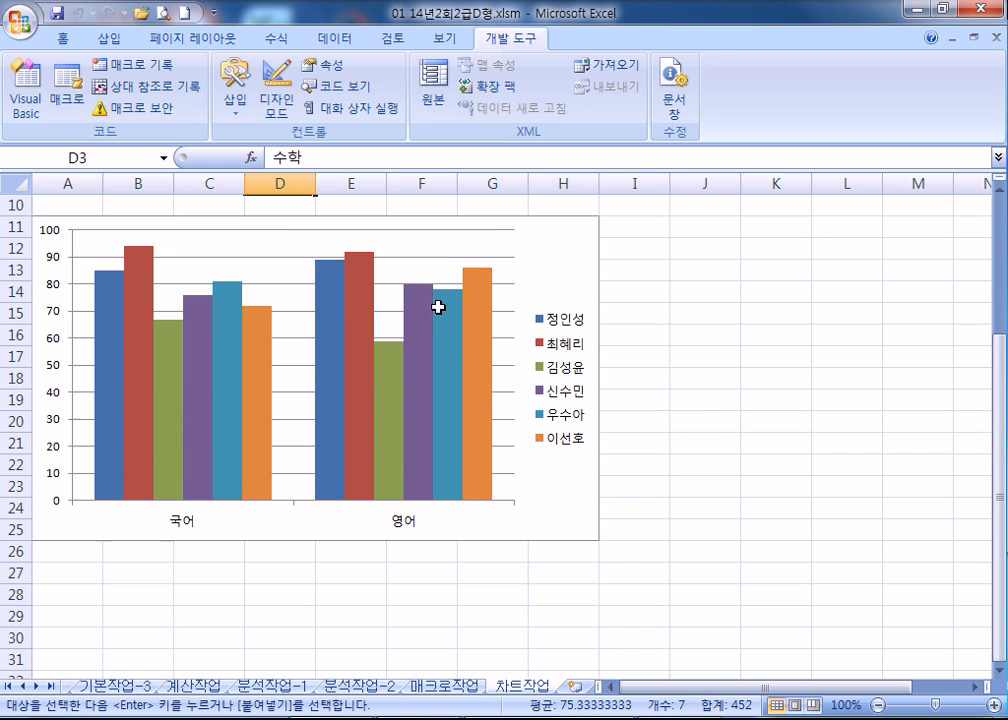
click(560, 248)
scroll(535, 290, up, 2)
key(ctrl+v)
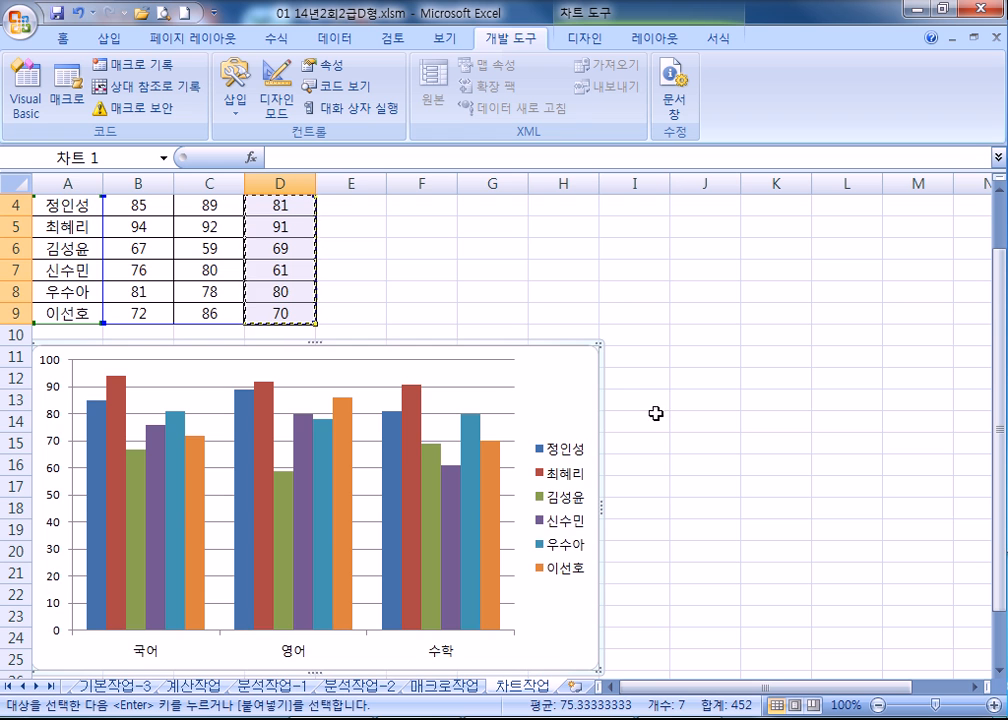
Step: Switch the chart's rows and columns so the subjects become the data series
scroll(280, 500, down, 1)
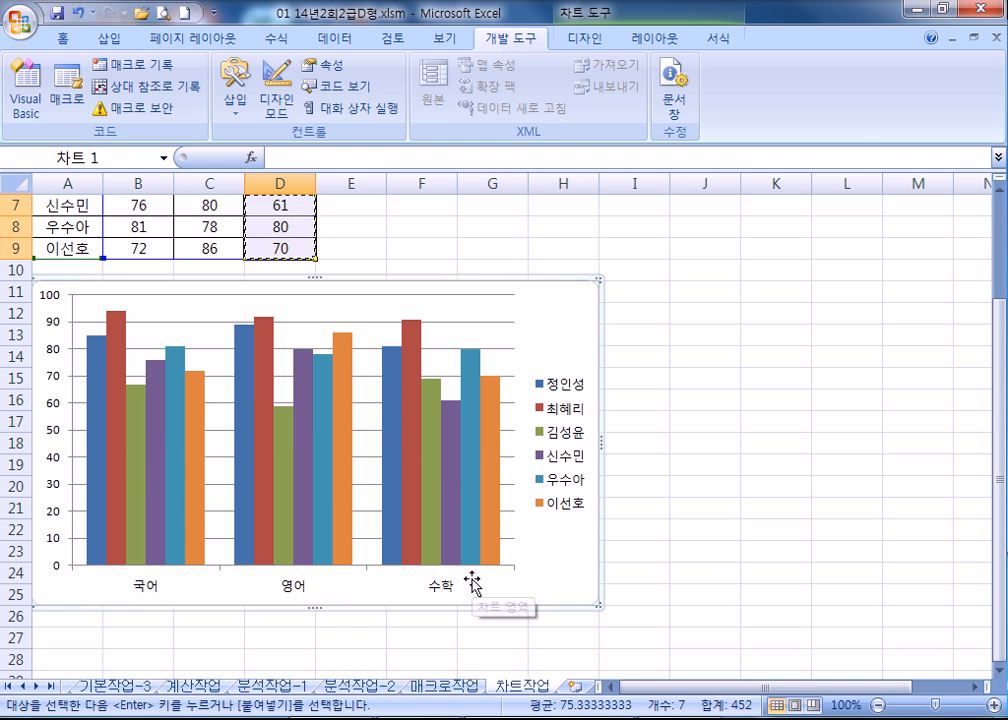
click(566, 38)
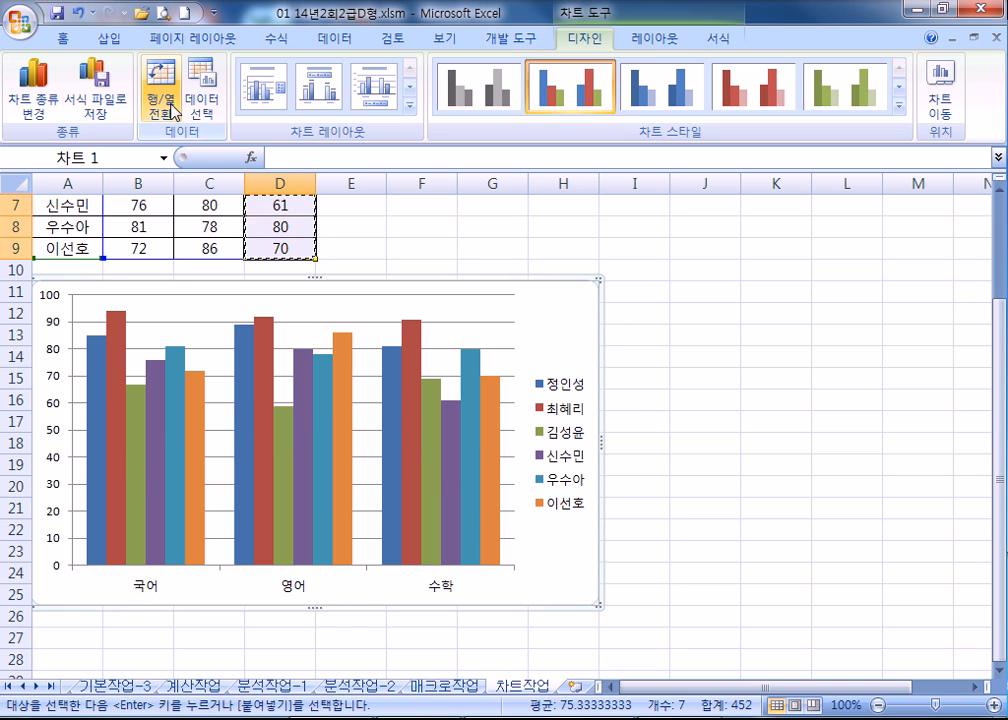
click(174, 110)
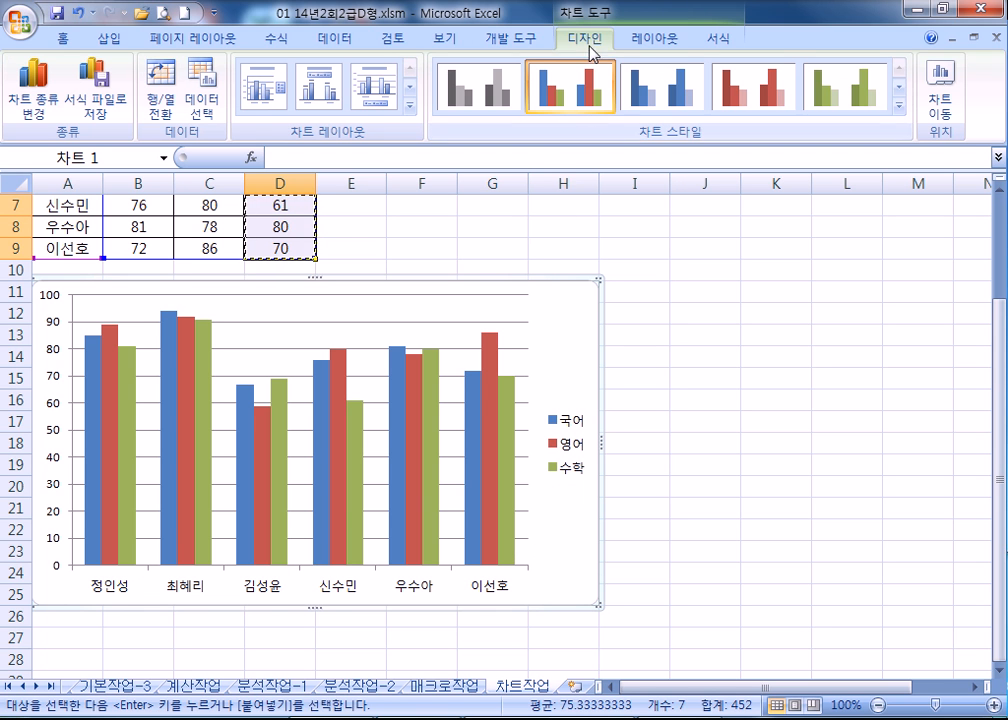
Step: Add a chart title placed above the chart with the 차트 위 option
click(652, 39)
click(328, 100)
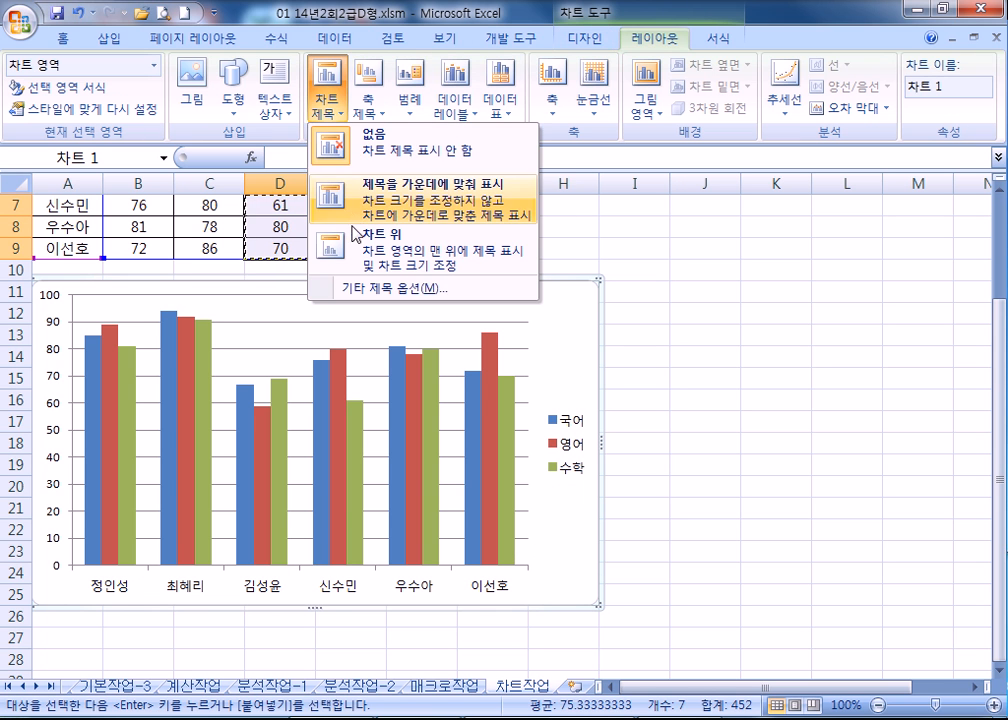
click(356, 246)
Step: Add a horizontal axis title below the axis and a vertical axis title with vertical text (세로 제목)
click(368, 100)
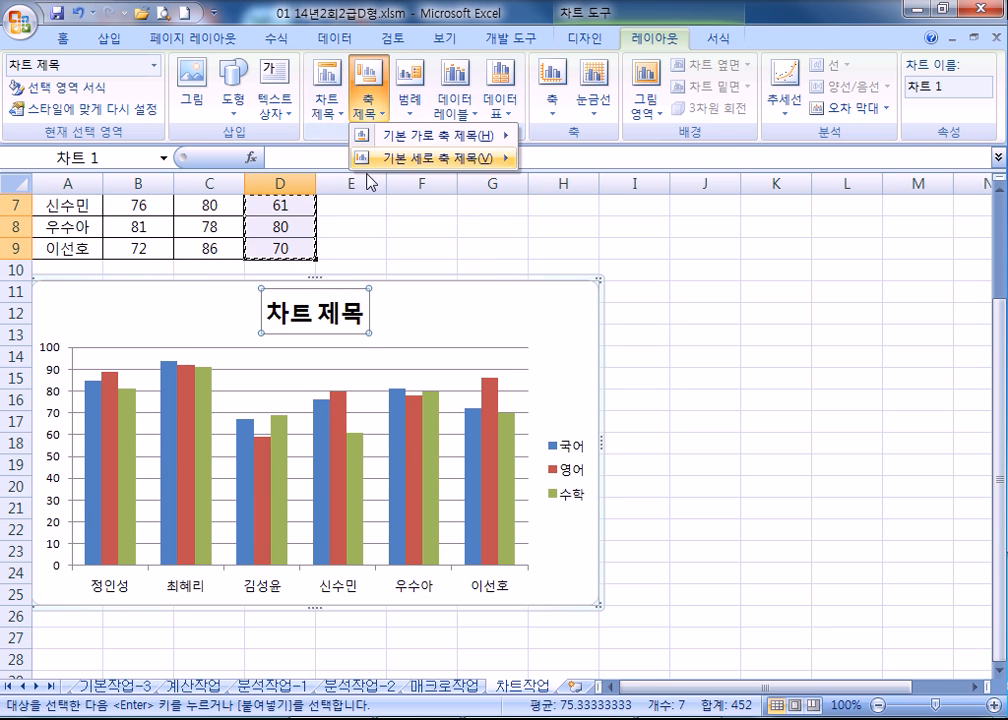
mouse_move(420, 135)
click(495, 210)
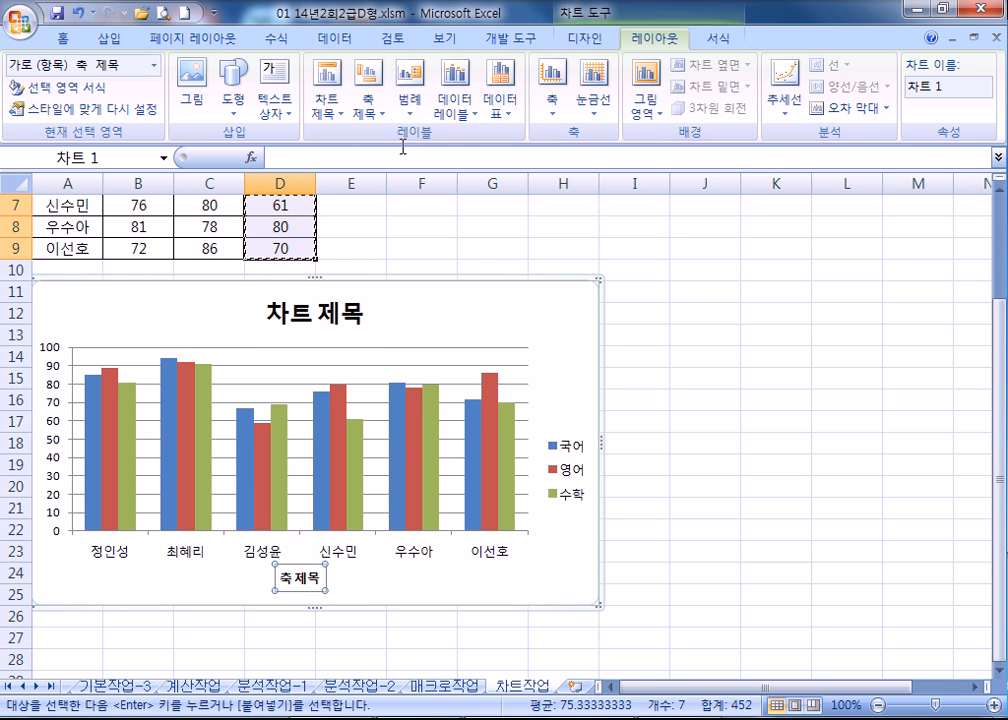
click(368, 100)
mouse_move(420, 158)
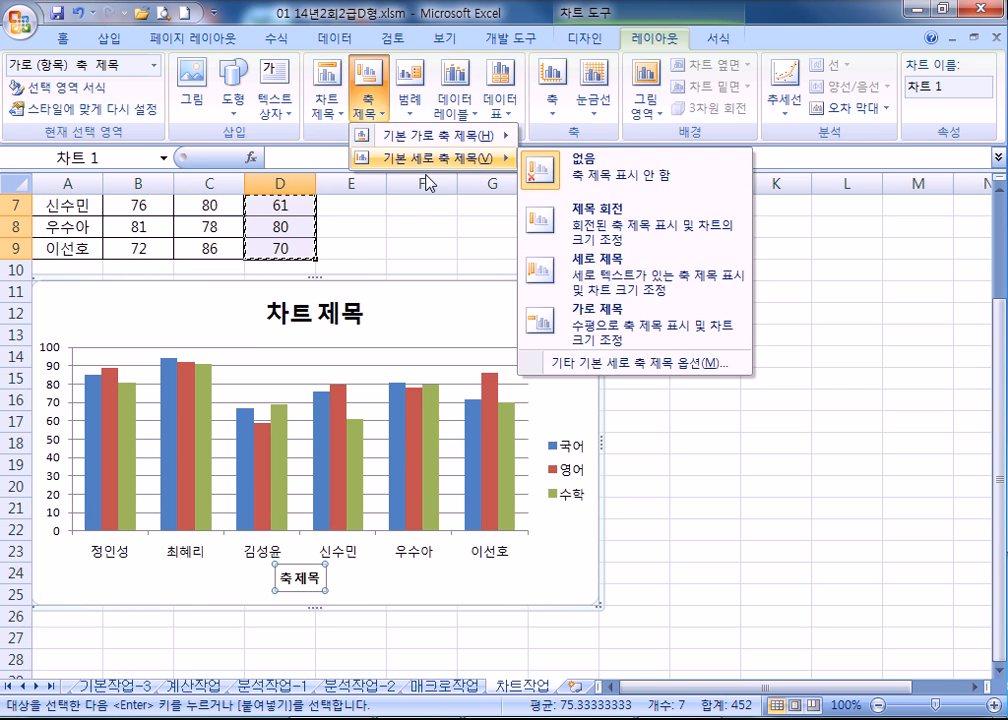
click(545, 276)
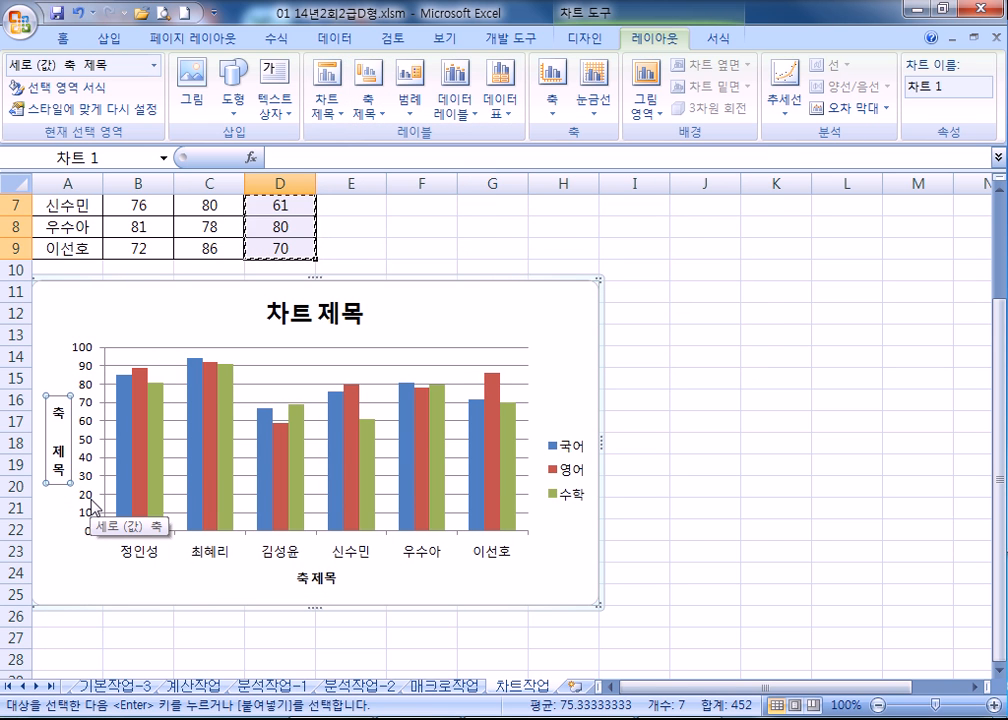
Step: Change the chart title text to 중간고사 성적표
click(285, 312)
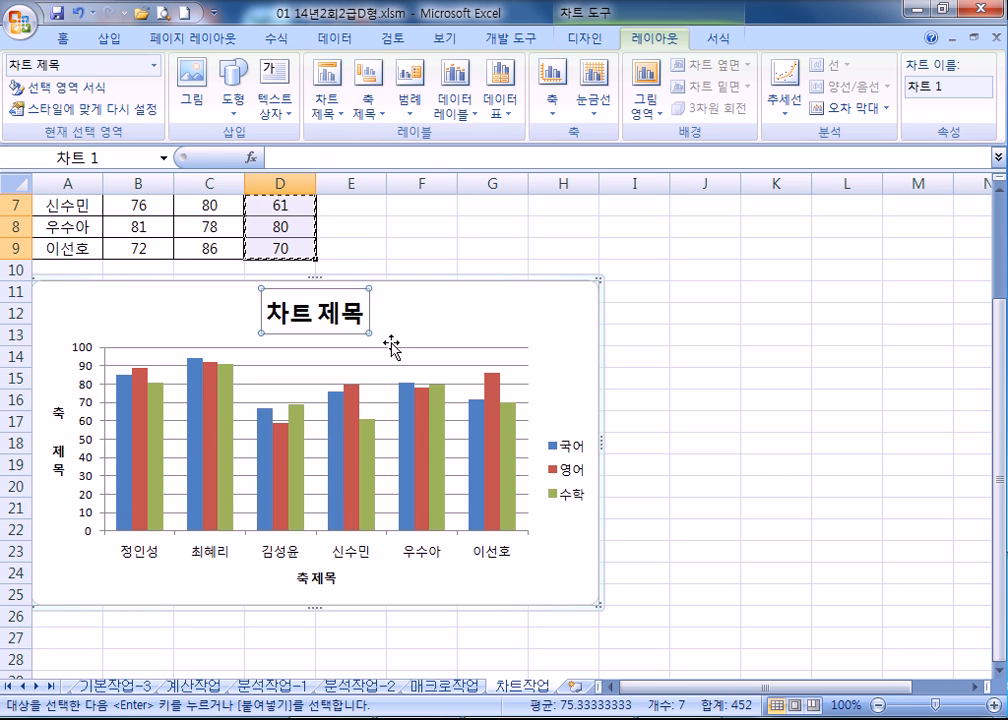
text(중간고)
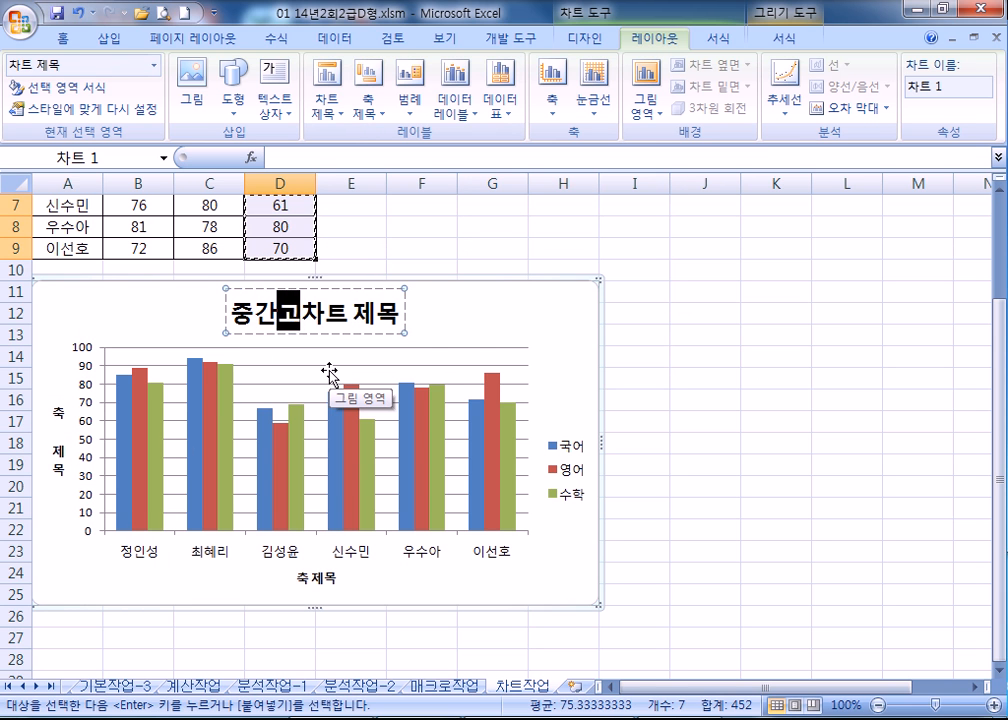
text(사)
key(Escape)
text(성적표)
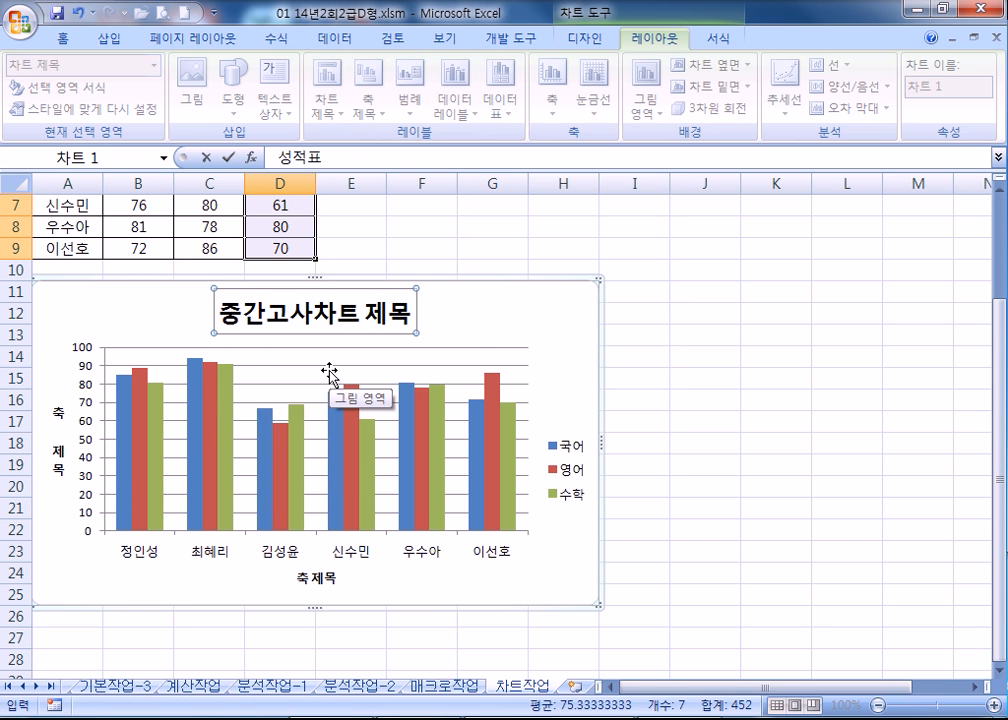
key(Return)
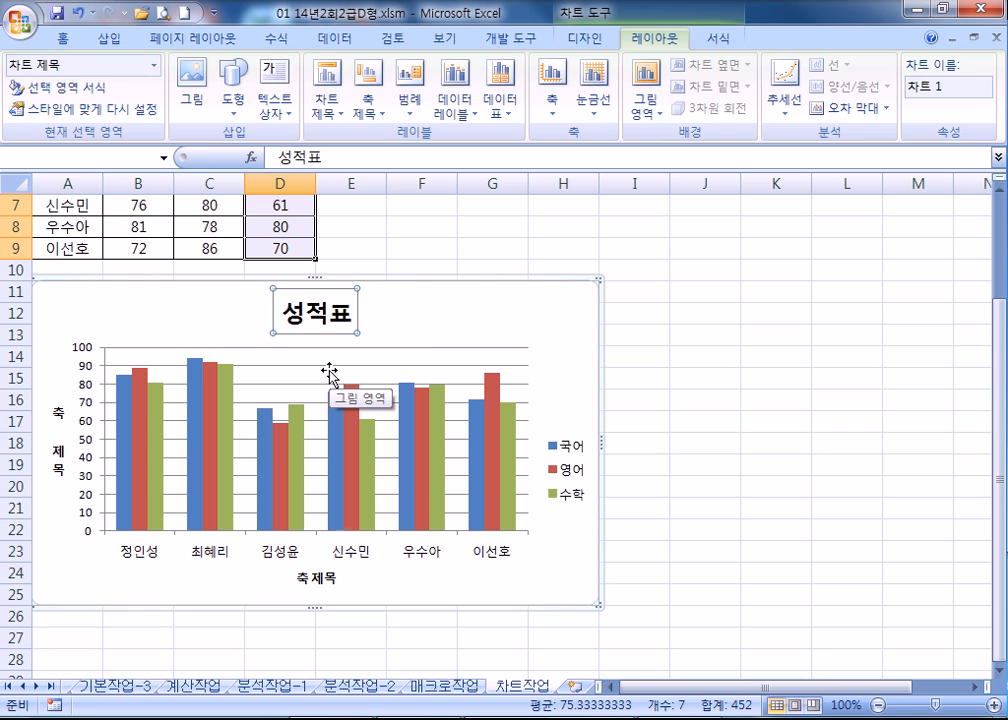
key(F2)
key(Home)
text(중간고사)
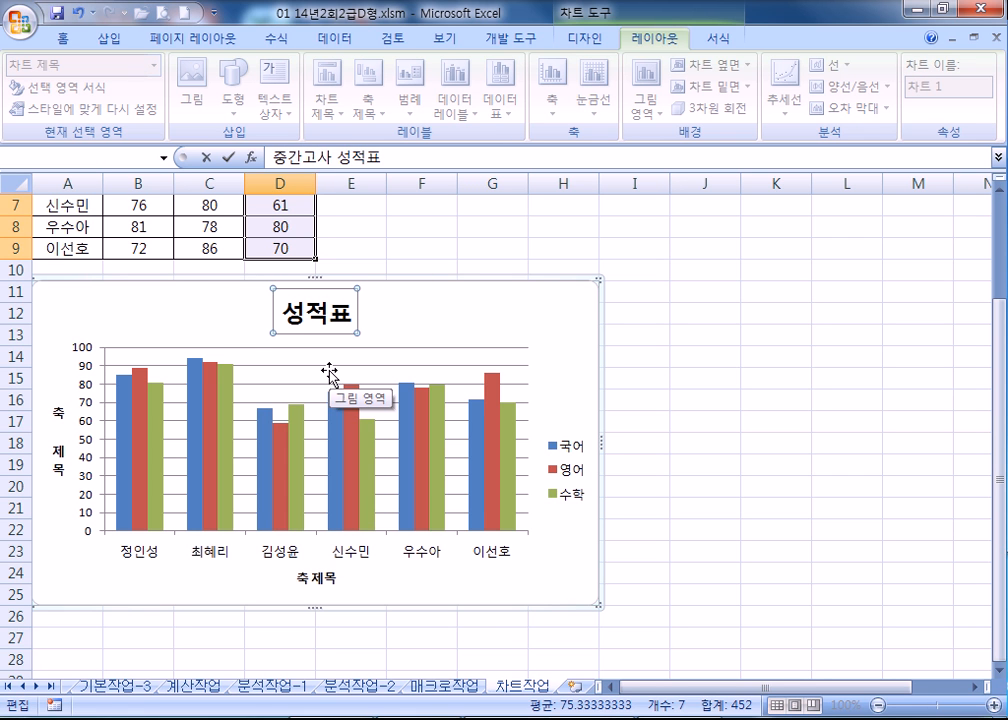
key(Return)
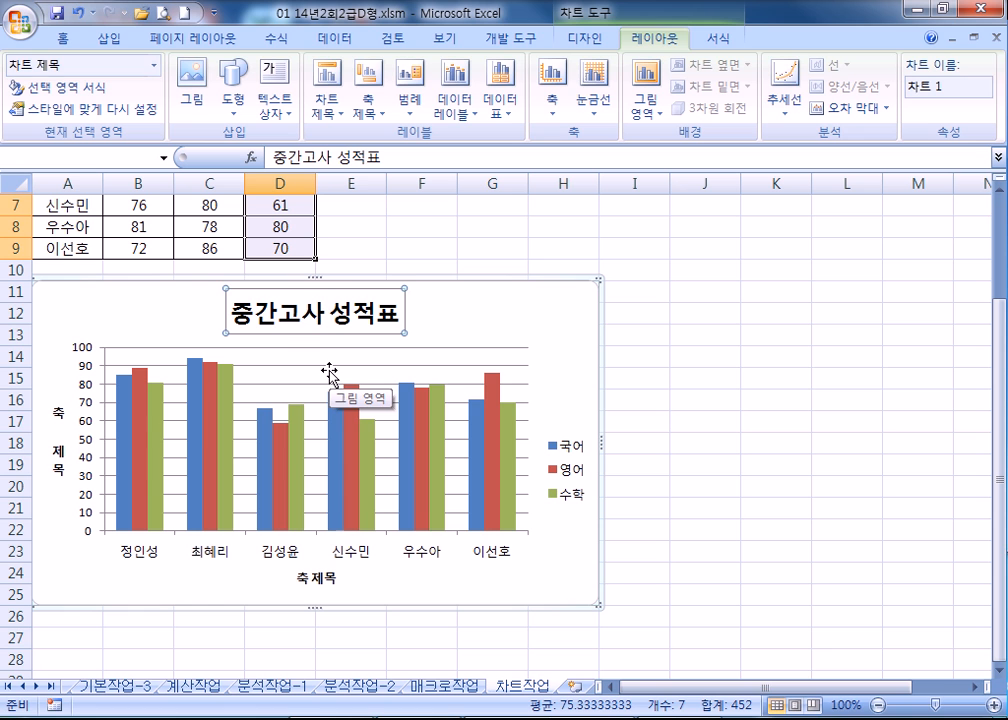
Step: Replace the vertical axis title text with 점수
click(57, 462)
text(점수)
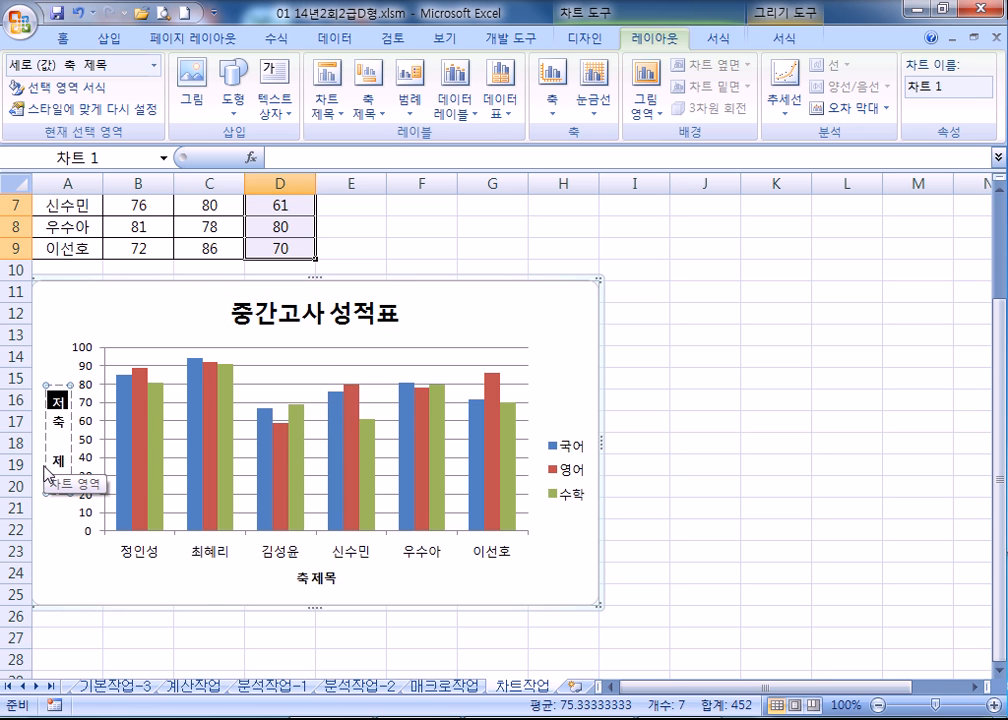
key(Delete)
key(Delete)
key(Delete)
key(Delete)
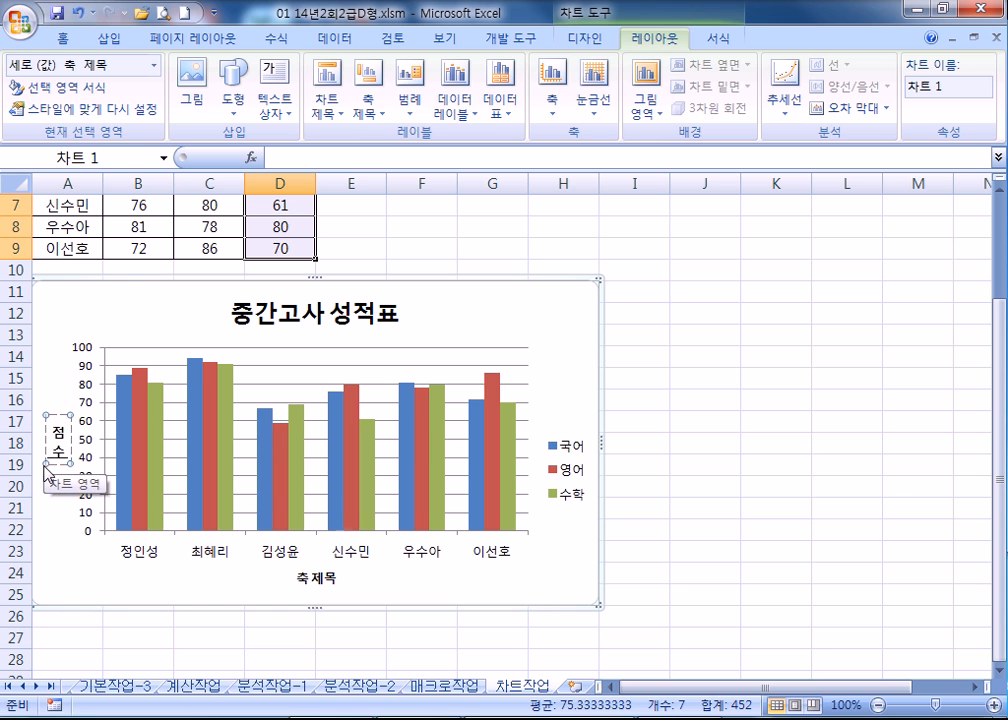
Step: Replace the horizontal axis title text with 성명
click(305, 578)
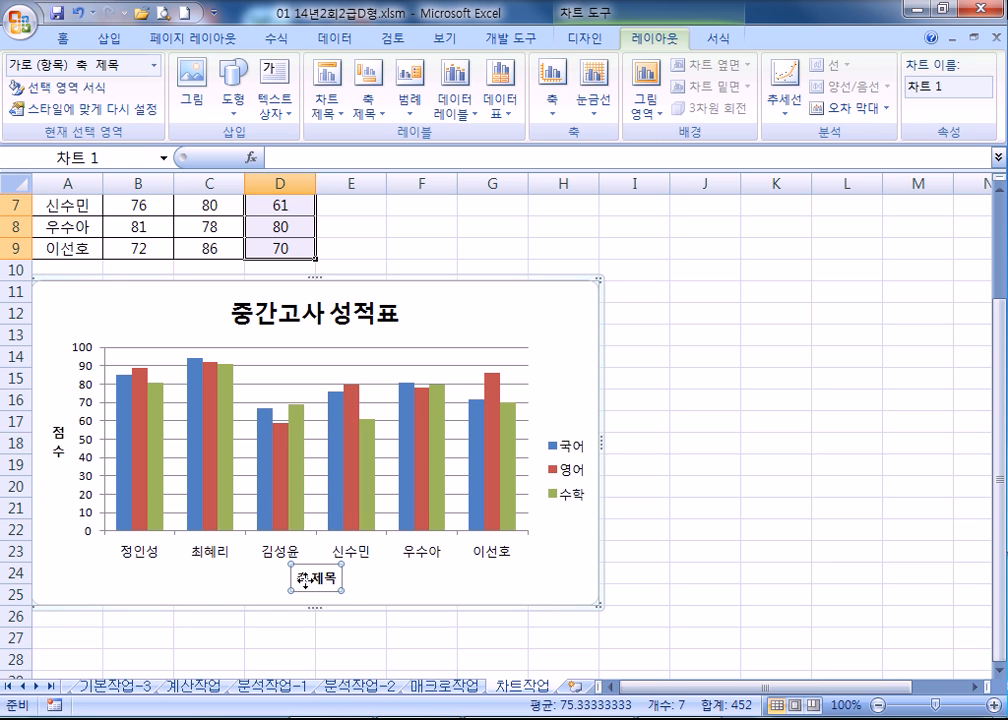
click(303, 578)
text(성명)
key(Delete)
key(Delete)
key(Delete)
key(Delete)
Step: Show data labels at the outside end (바깥쪽 끝에) of all the chart's columns
click(577, 306)
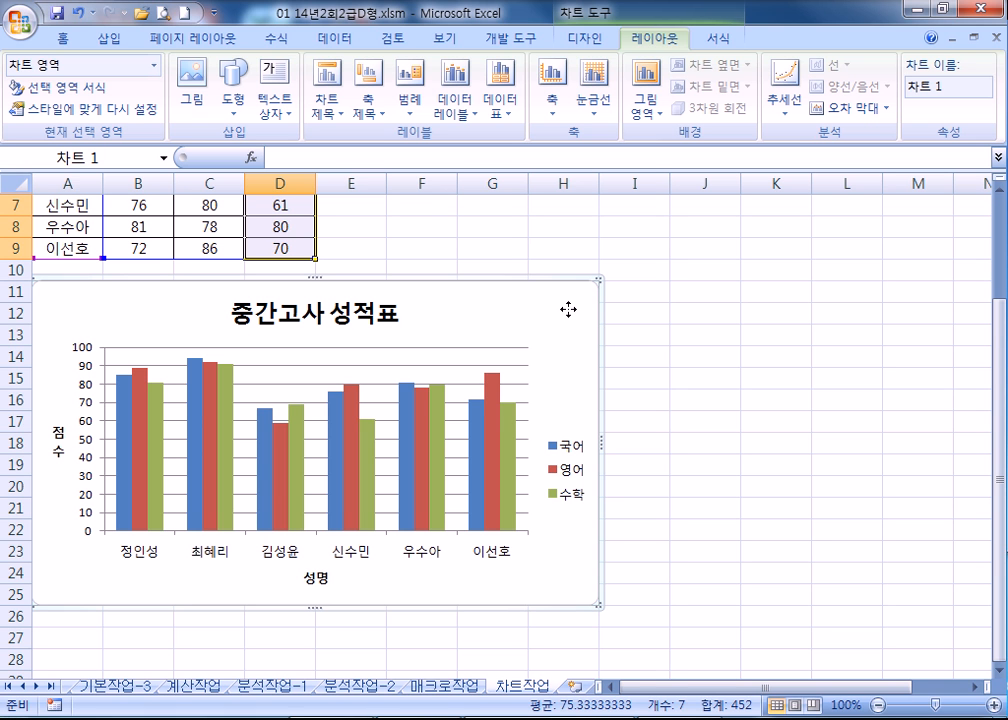
click(455, 103)
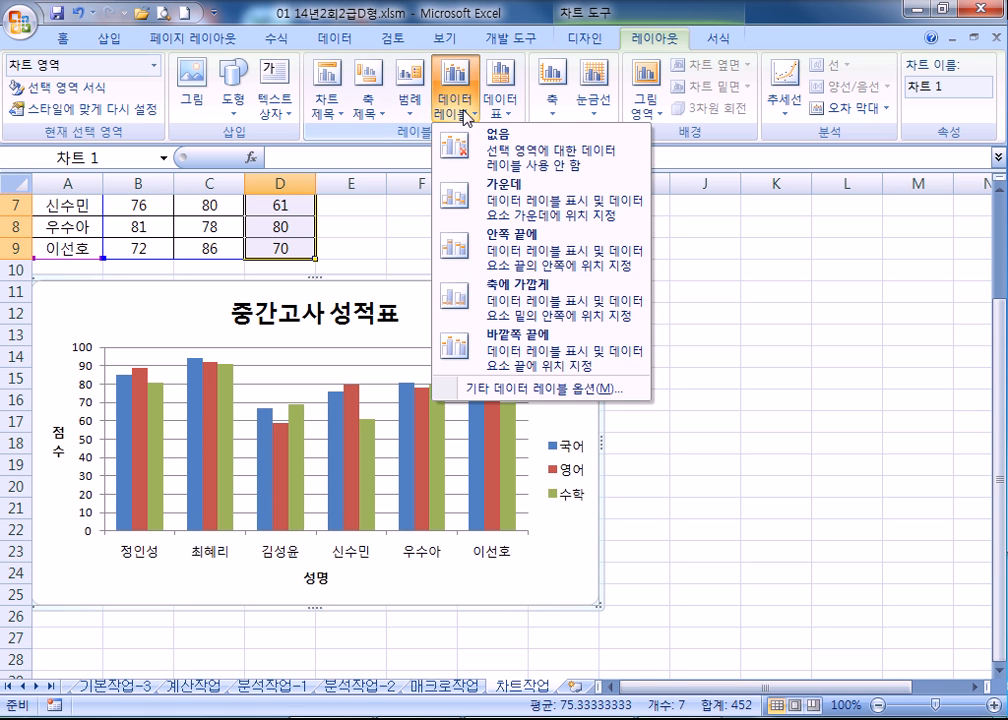
click(511, 340)
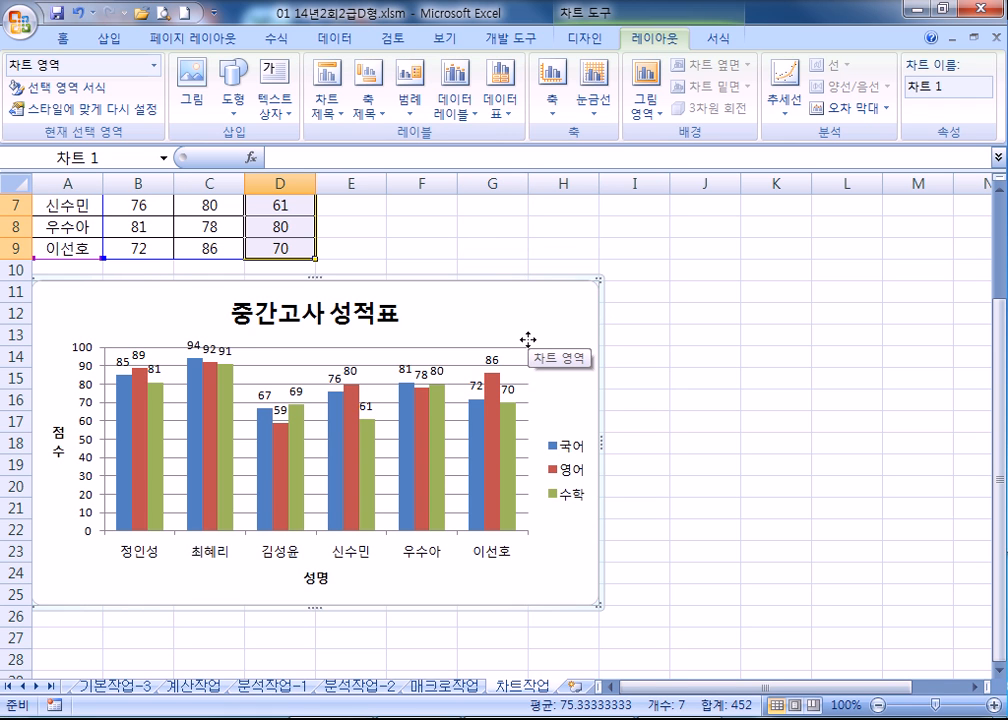
Step: Give the chart area's border rounded corners (둥근 모서리)
double_click(572, 297)
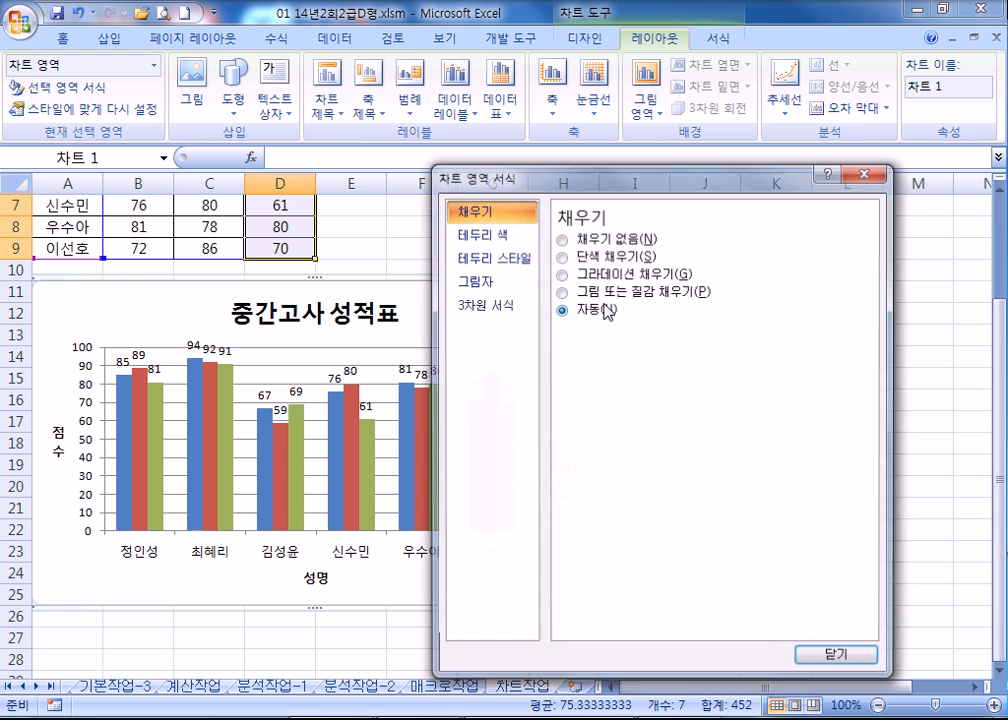
drag(610, 175, 853, 127)
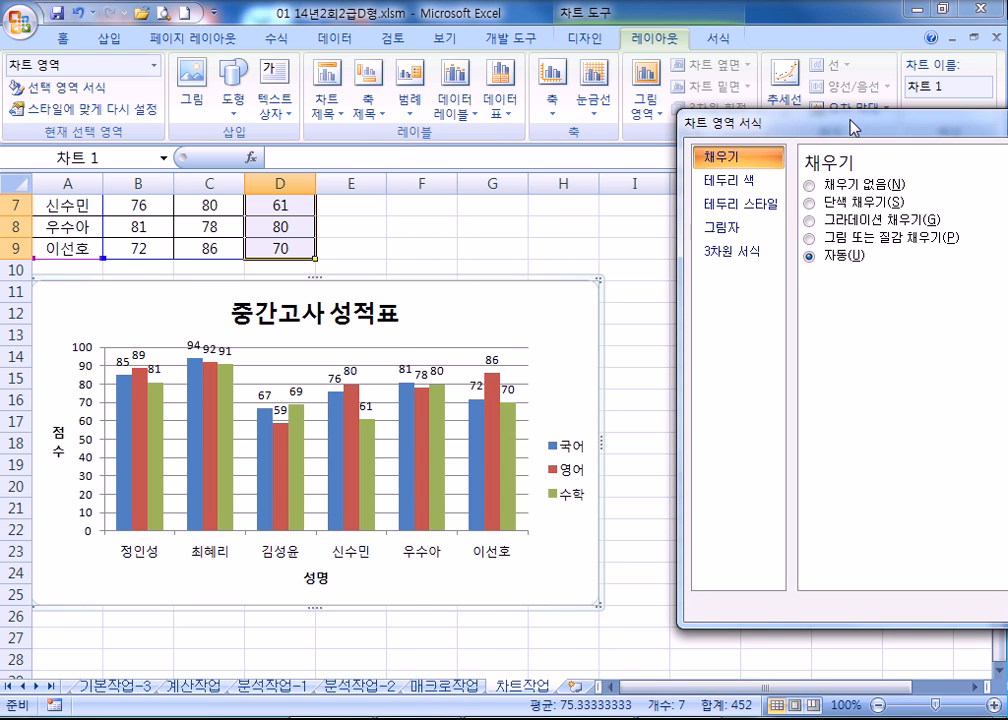
click(740, 204)
click(810, 390)
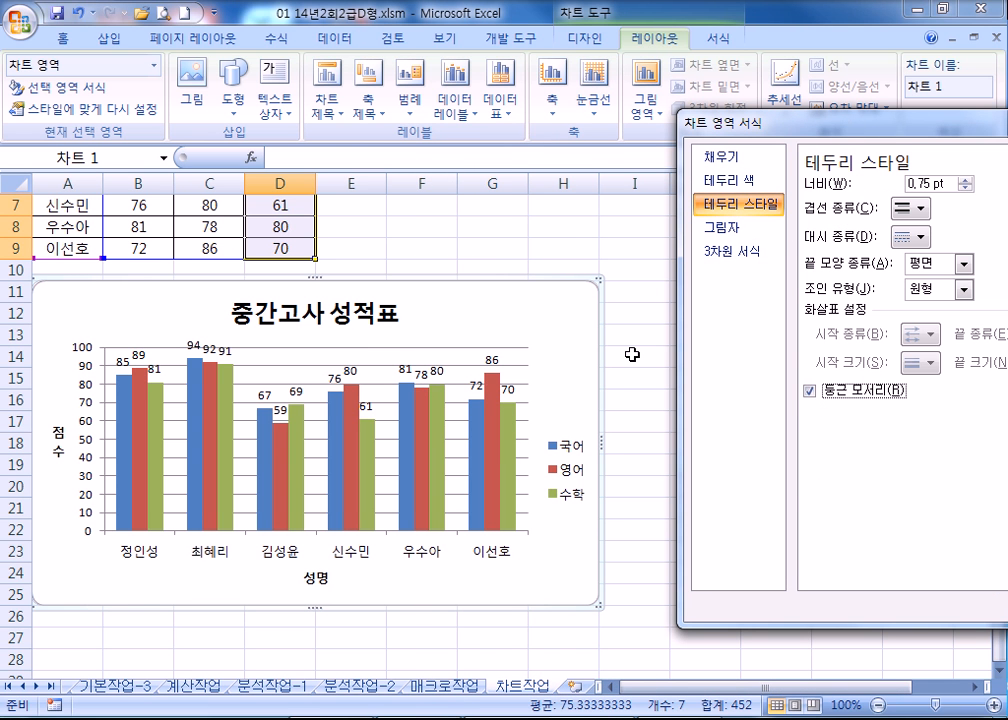
Step: Place the chart legend at the top (위쪽) of the chart without overlapping the plot
click(548, 468)
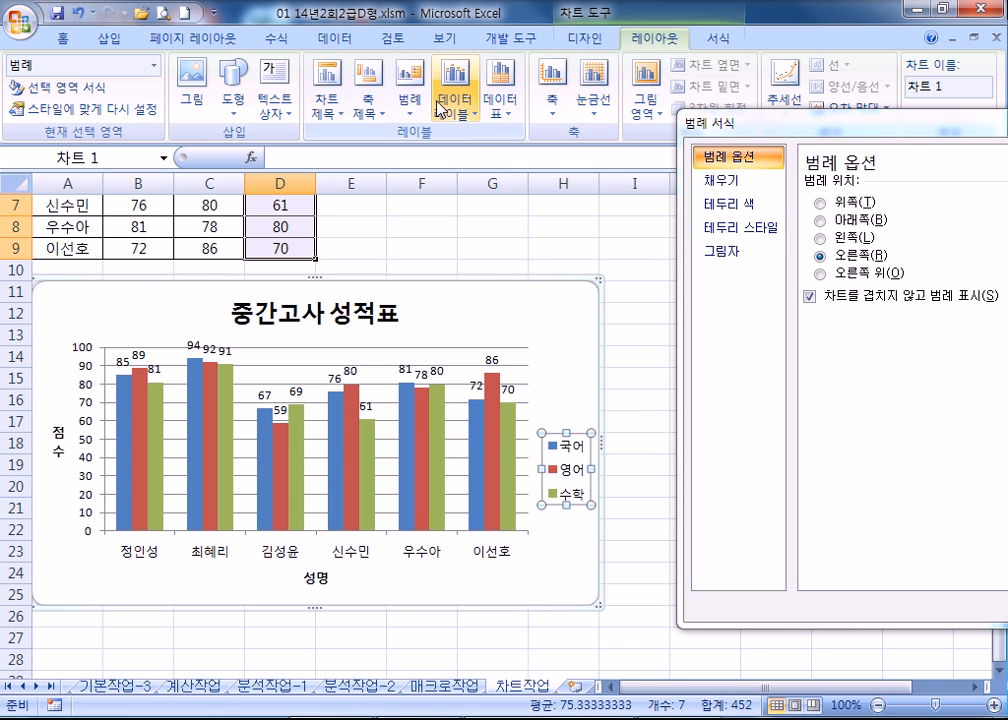
click(409, 88)
click(476, 262)
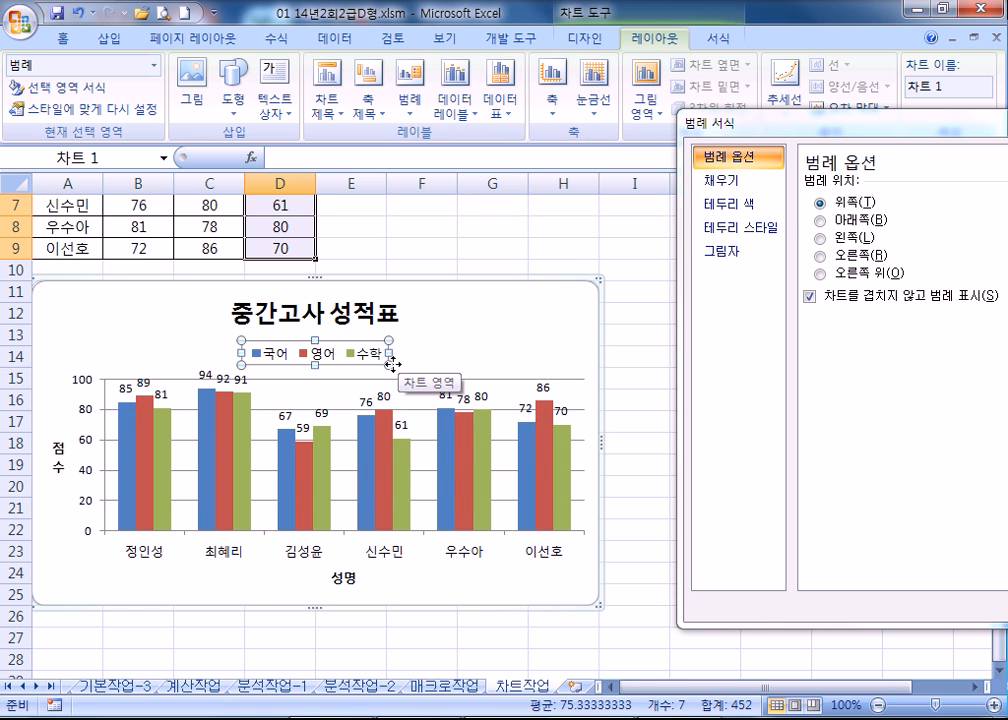
Step: Apply the blue colored-outline shape style to the legend and finish the chart formatting
click(720, 38)
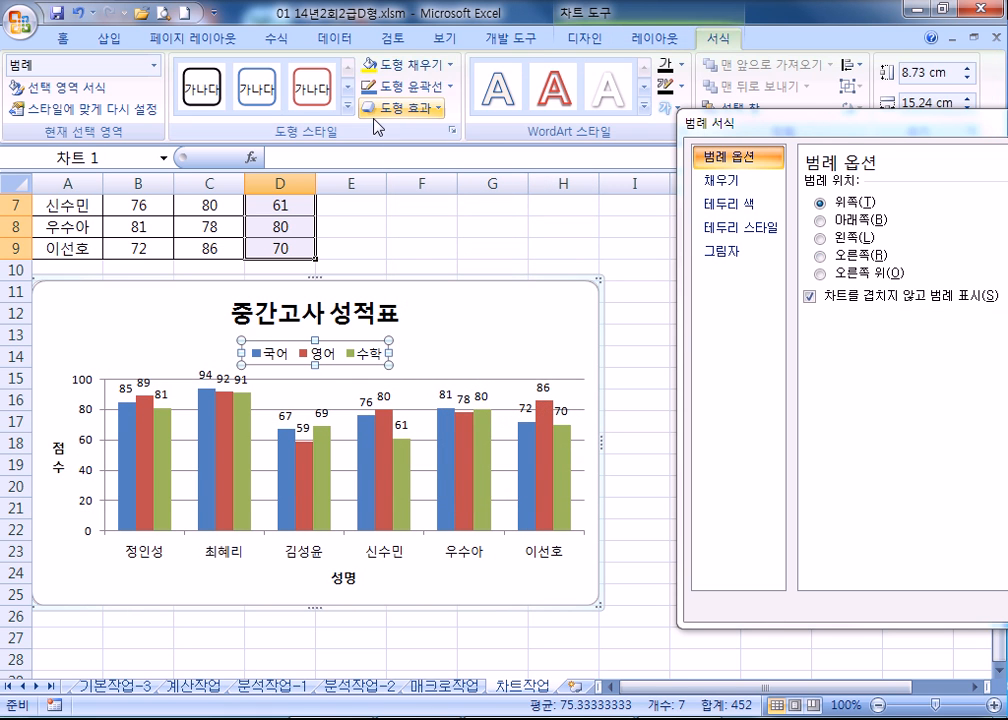
click(348, 104)
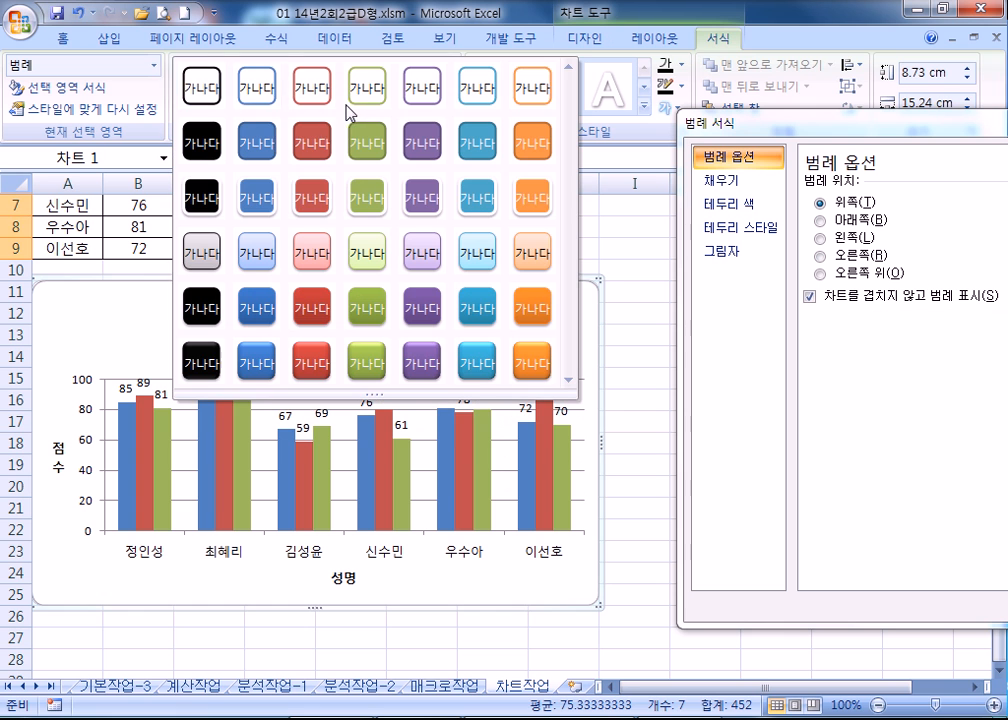
click(254, 100)
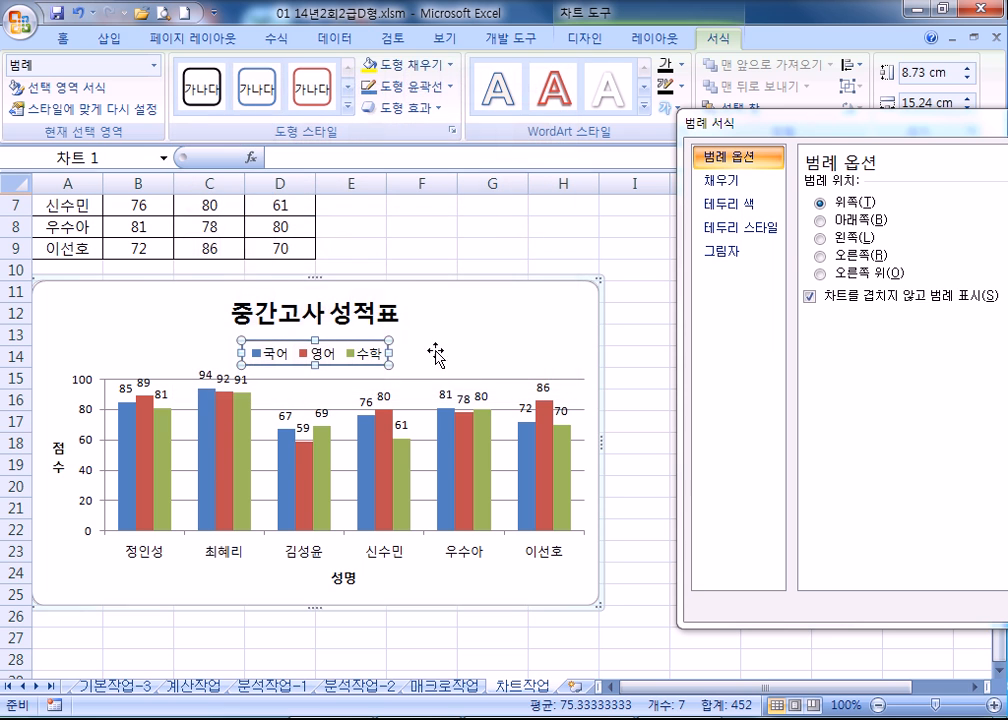
click(482, 344)
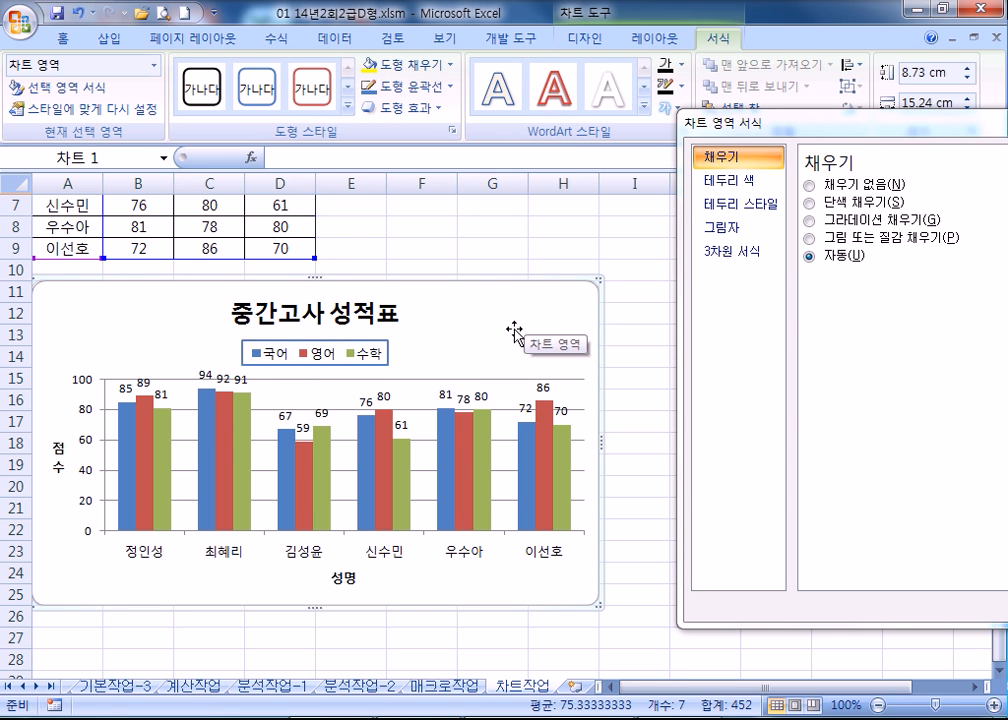
drag(782, 130, 620, 68)
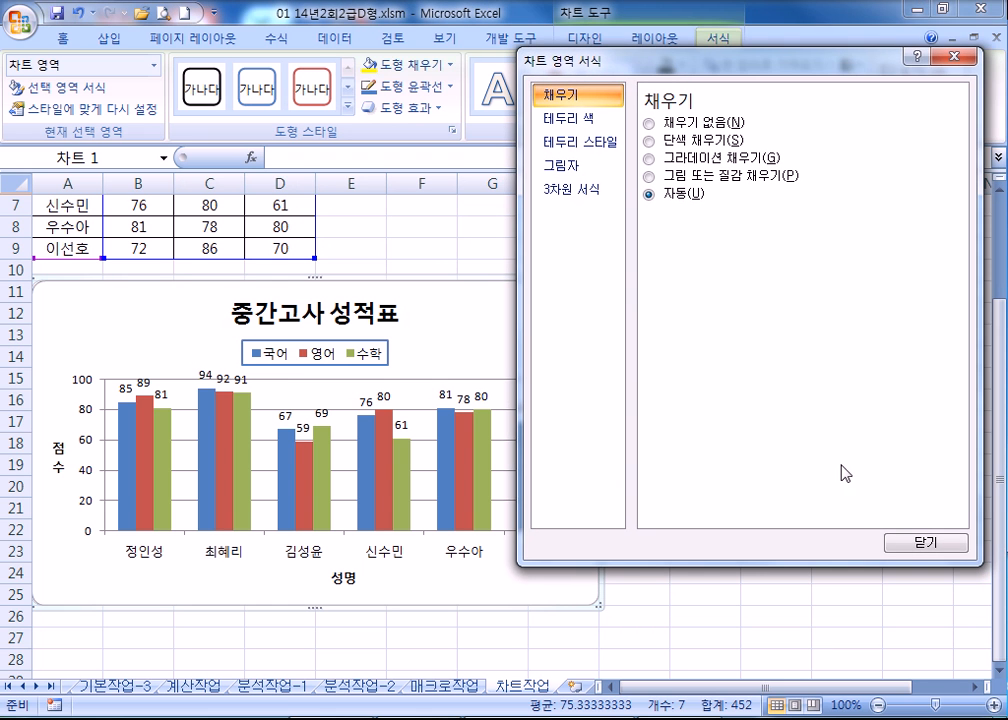
click(900, 547)
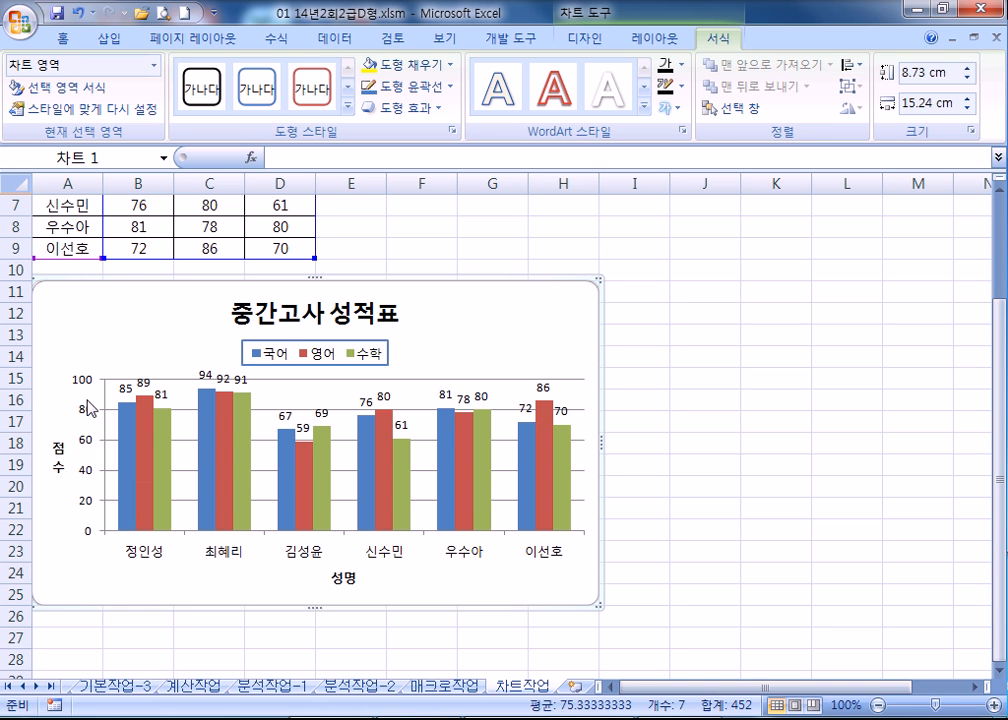
Step: Fix the maximum (최대값) of the chart's vertical value axis at 120
double_click(83, 410)
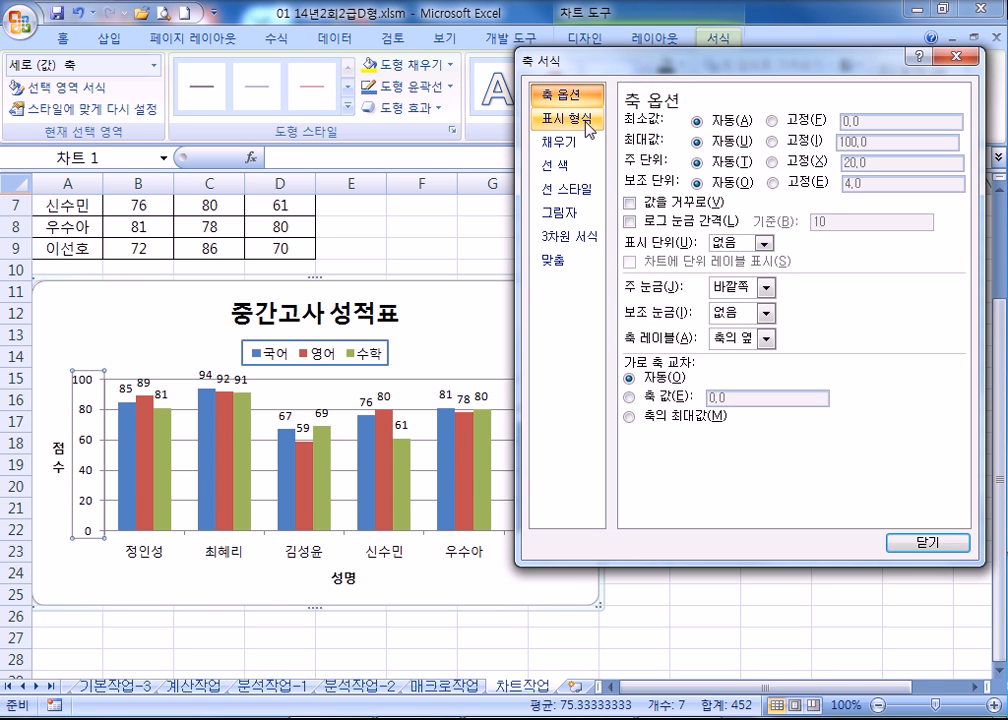
click(800, 141)
double_click(878, 141)
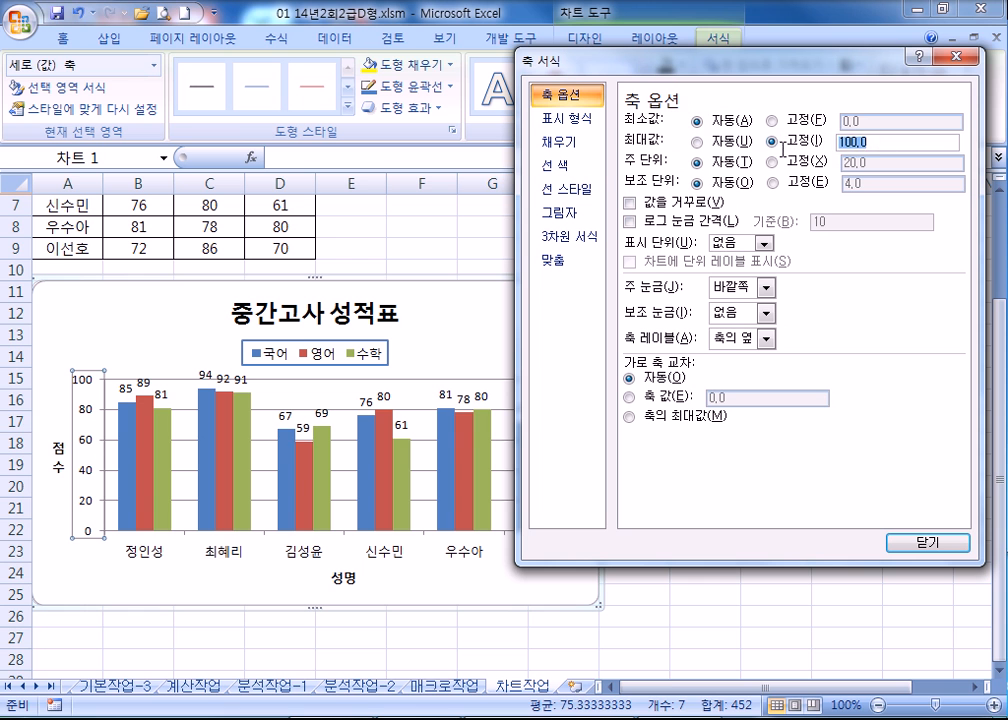
text(120)
key(Return)
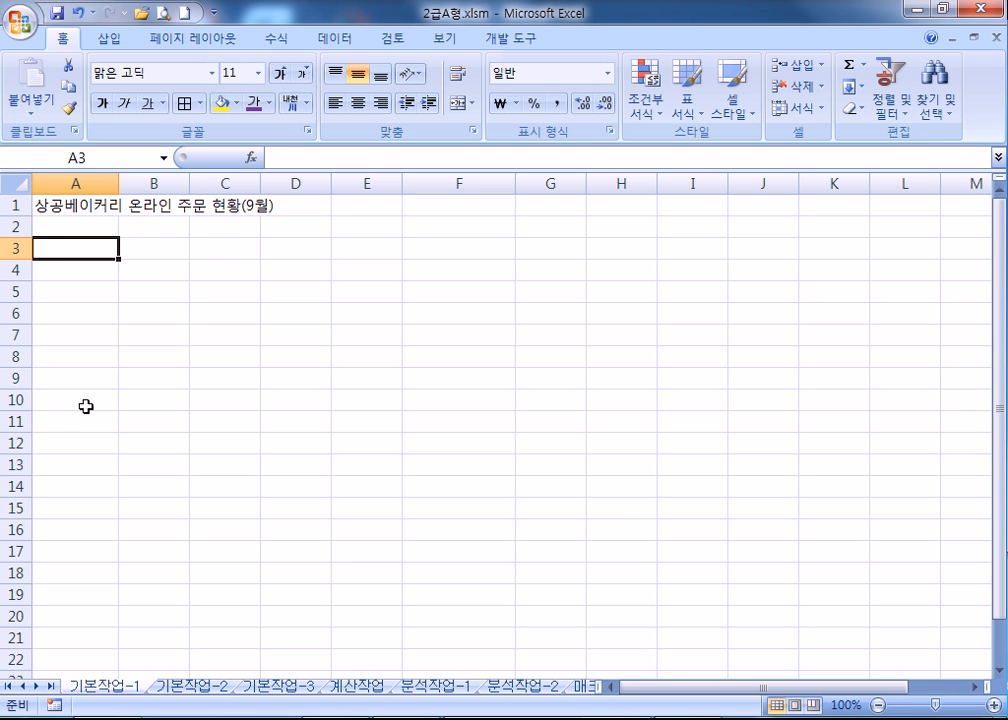
Step: In the 2급A형.xlsm workbook's 기본작업-1 sheet, enter the headers 구분, 제품명, 담당자 and 단가 in A3:D3
text(구분)
key(Tab)
text(제품)
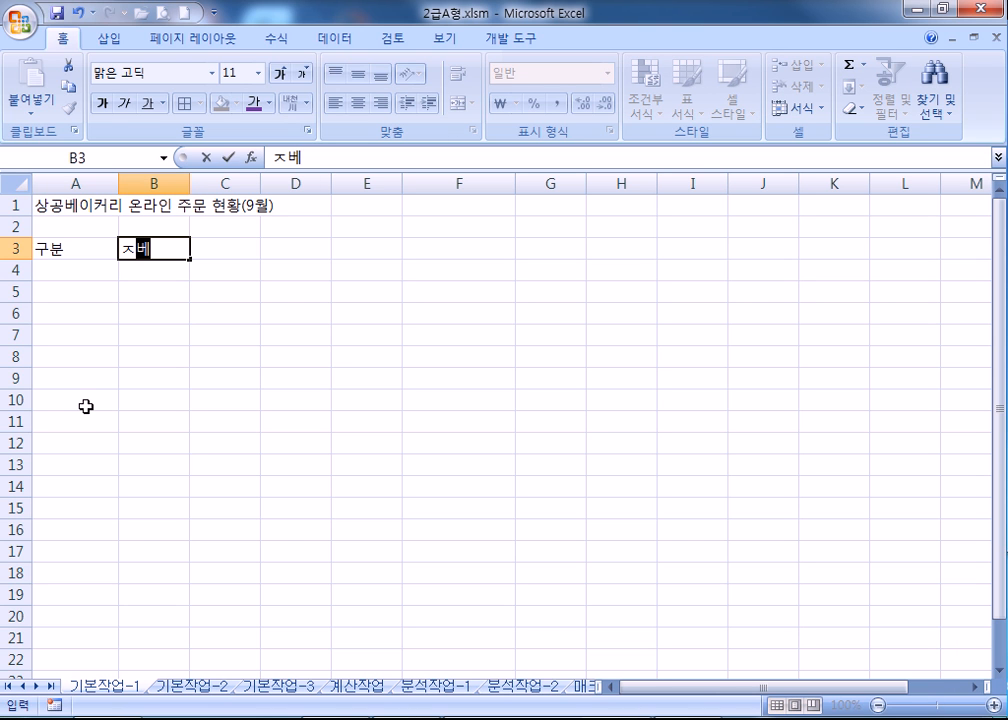
text(명)
key(Tab)
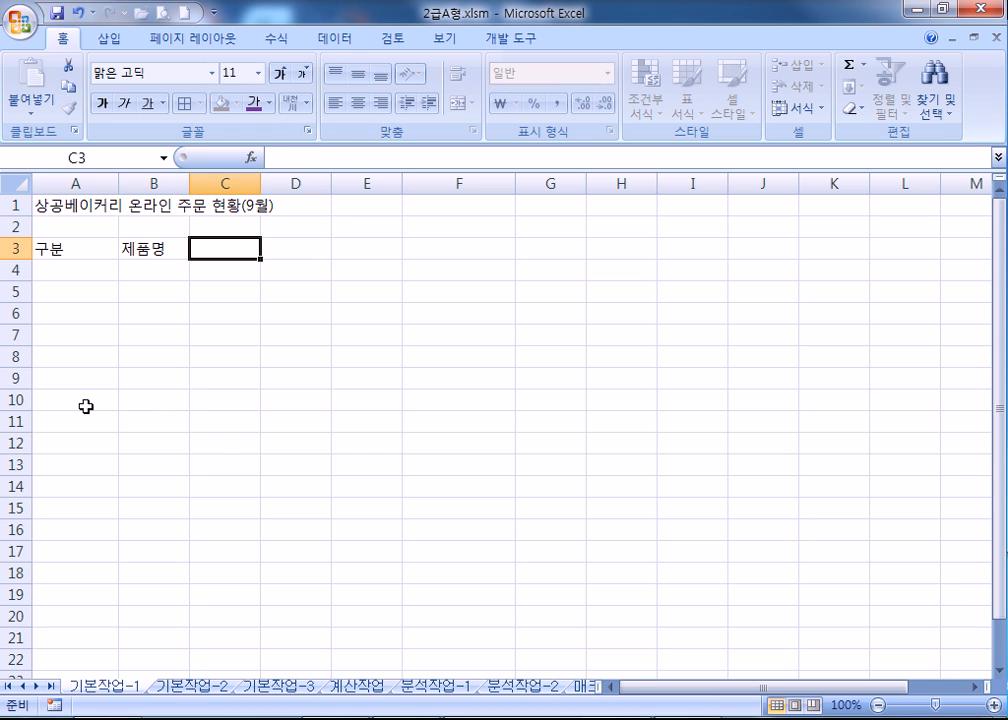
text(담당자)
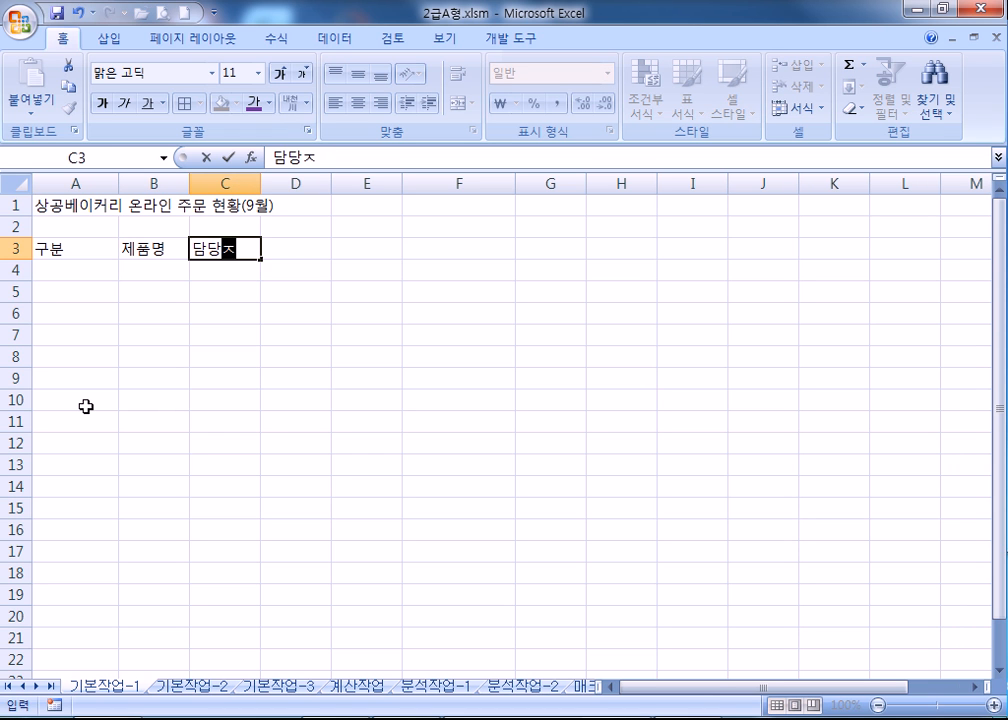
key(Tab)
text(단가)
key(Tab)
Step: Enter the headers 주문량 in E3 and 배송시간대 in F3
text(wansfid)
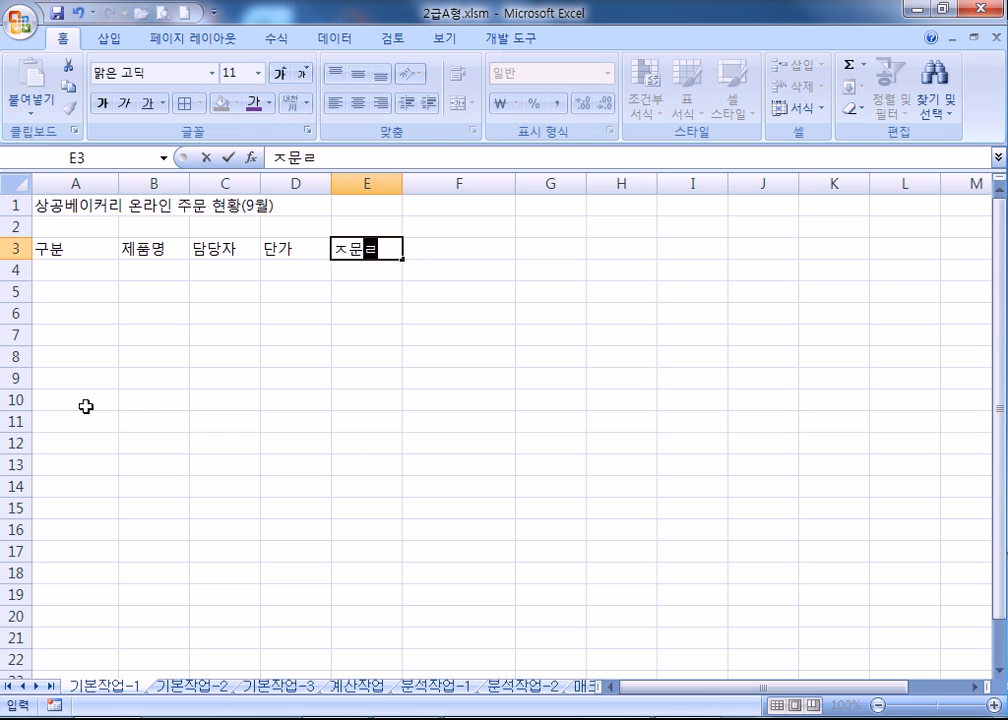
key(Tab)
key(Left)
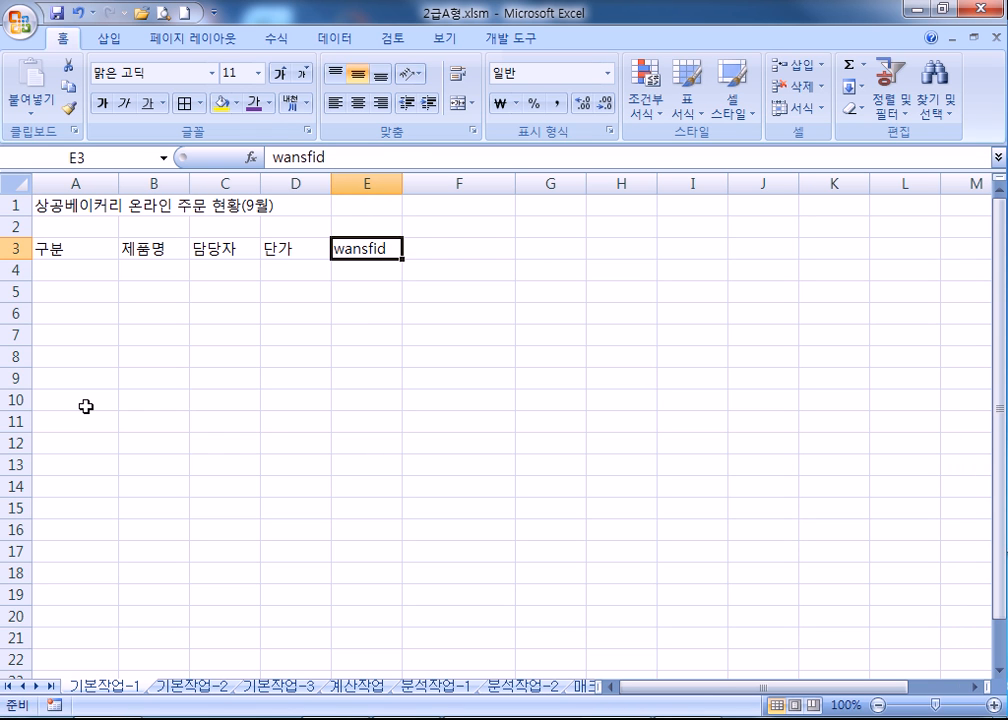
text(ㅈ)
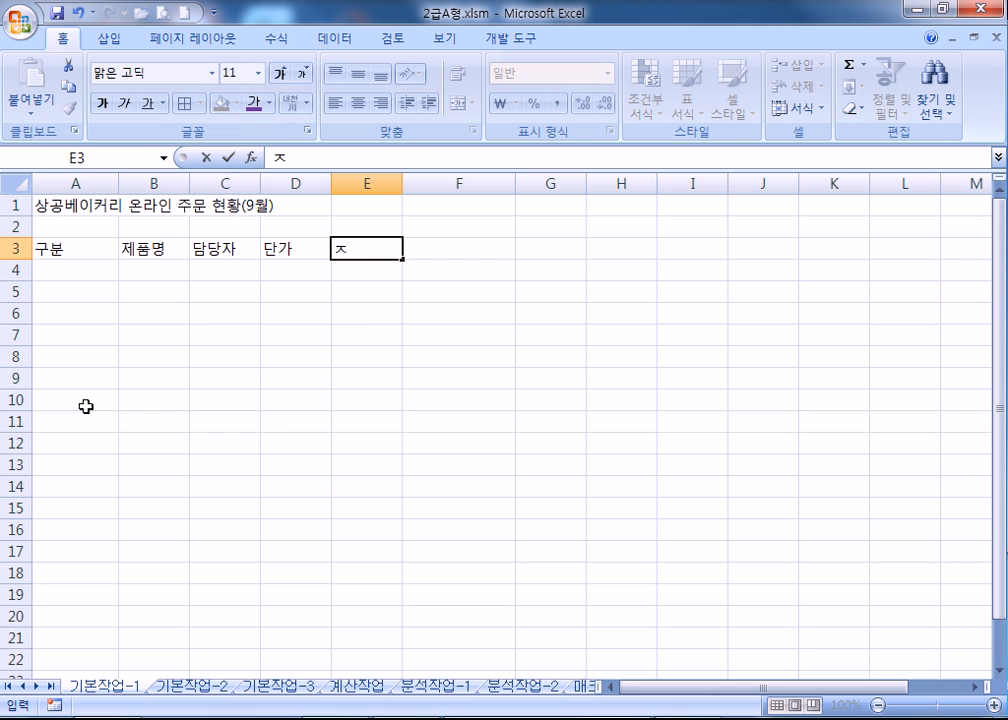
text(ㅜ문량)
key(Tab)
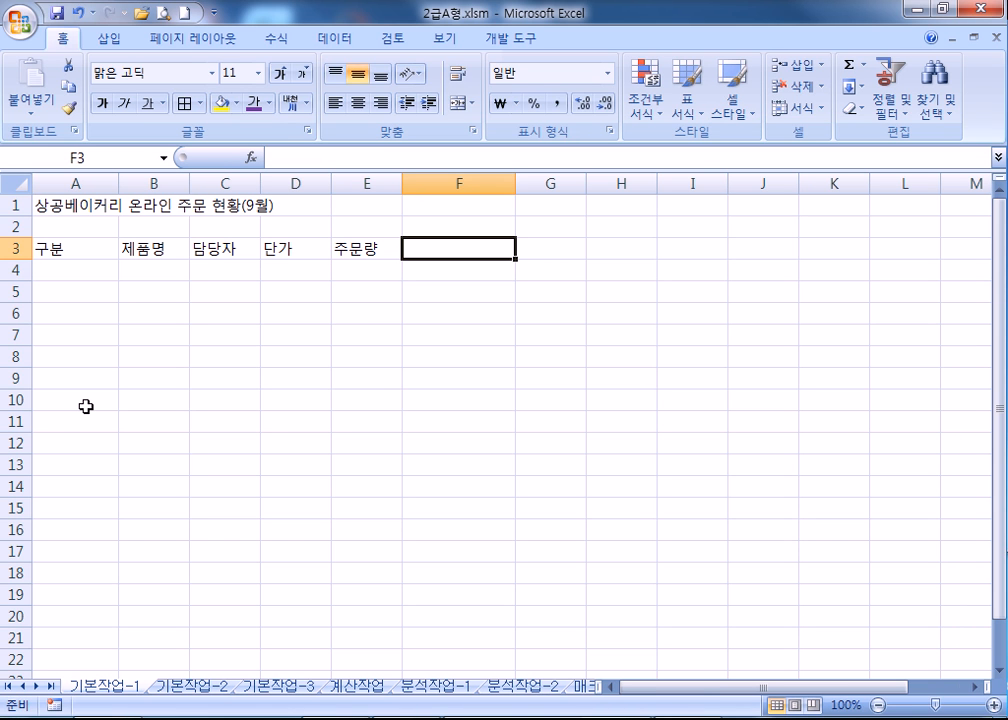
text(배송시간대)
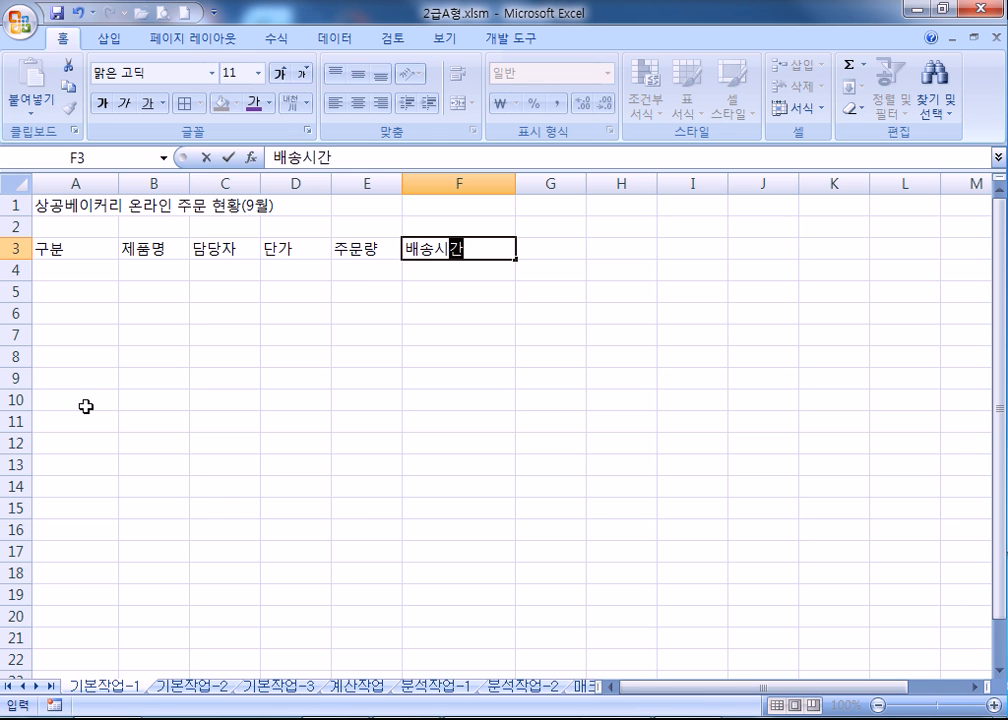
key(Return)
Step: Select the range A4:F13 below the headers for data entry
key(Left)
key(Left)
key(Left)
key(Left)
key(shift+Down)
key(shift+Down)
key(shift+Down)
key(shift+Down)
key(shift+Down)
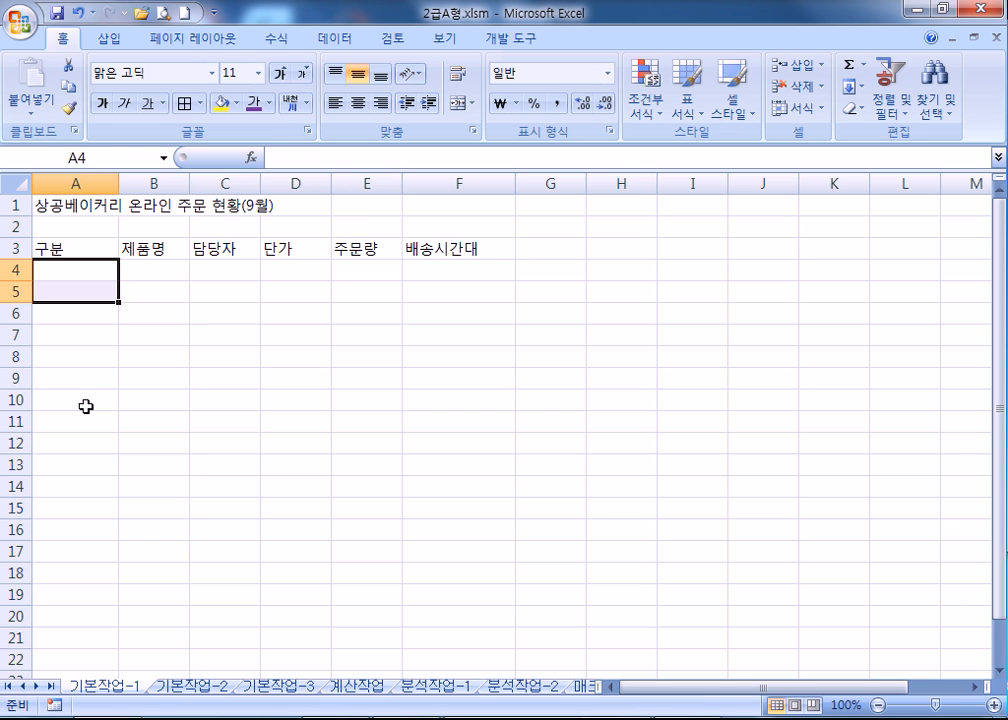
key(shift+Down)
key(shift+Down)
key(shift+Down)
key(shift+Down)
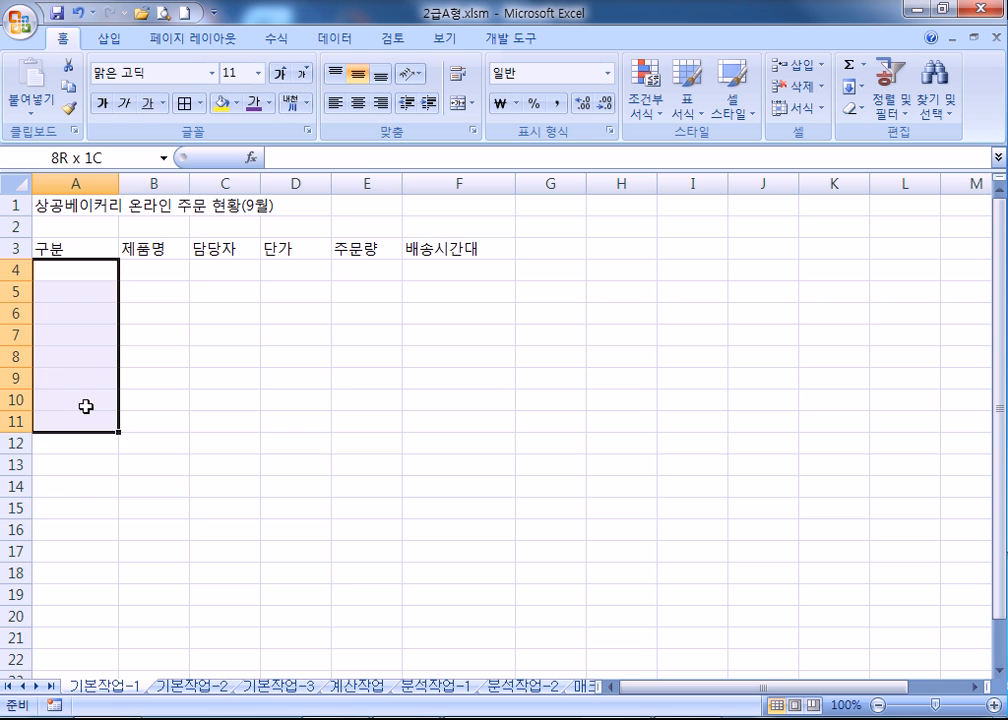
key(shift+Right)
key(shift+Right)
key(shift+Right)
key(shift+Right)
key(shift+Right)
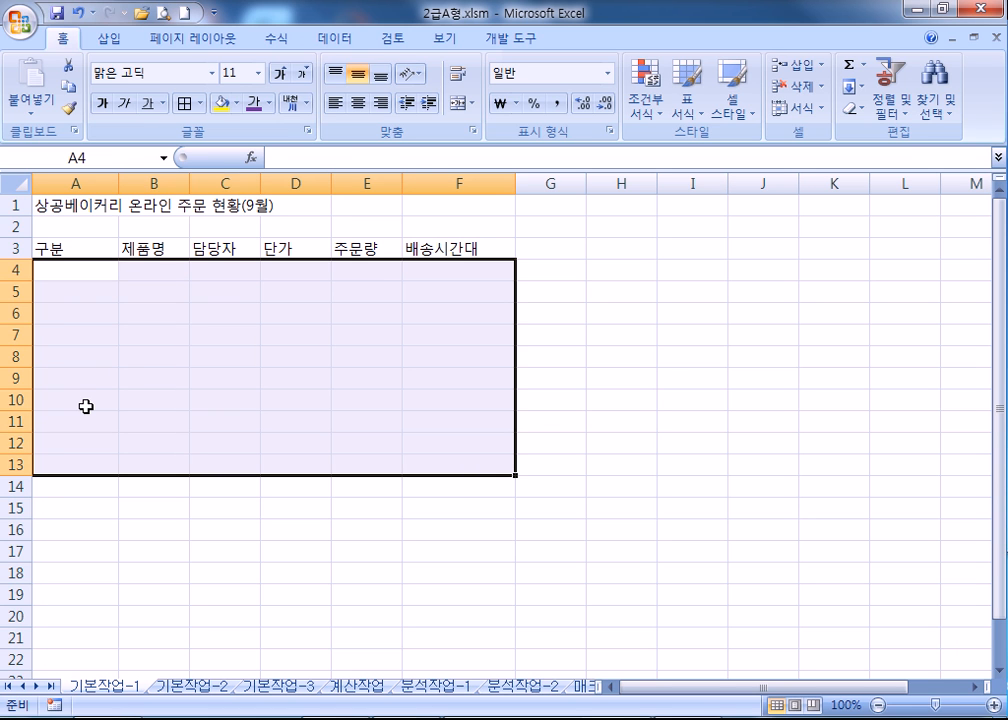
Step: Fill cells A4 to A7 of the 구분 column with 생크림케익
text(생크)
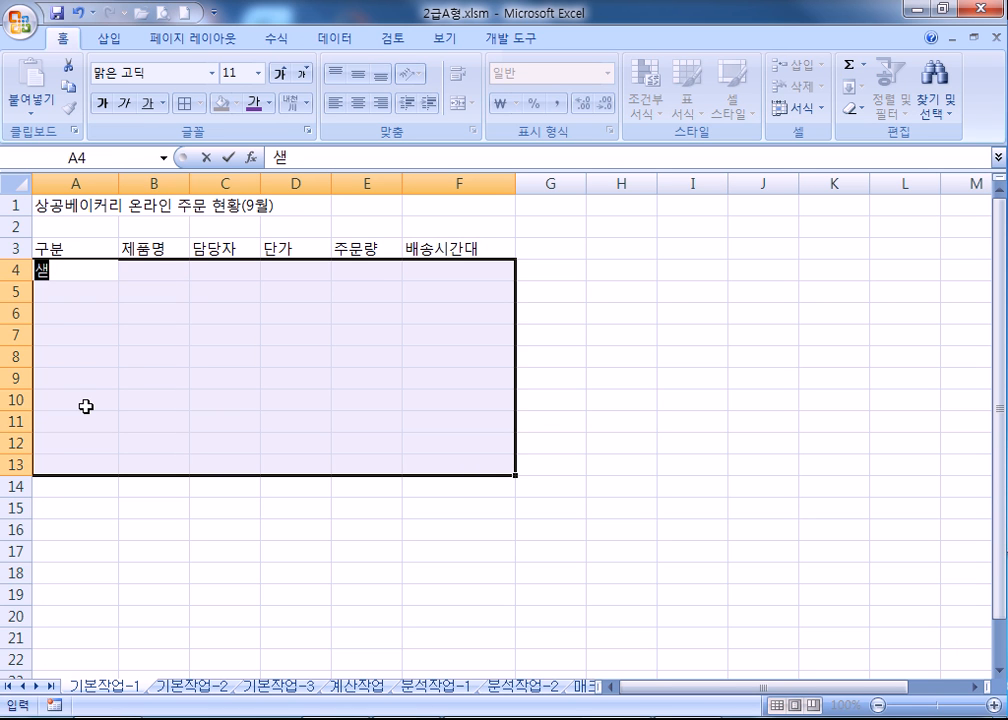
text(림케익)
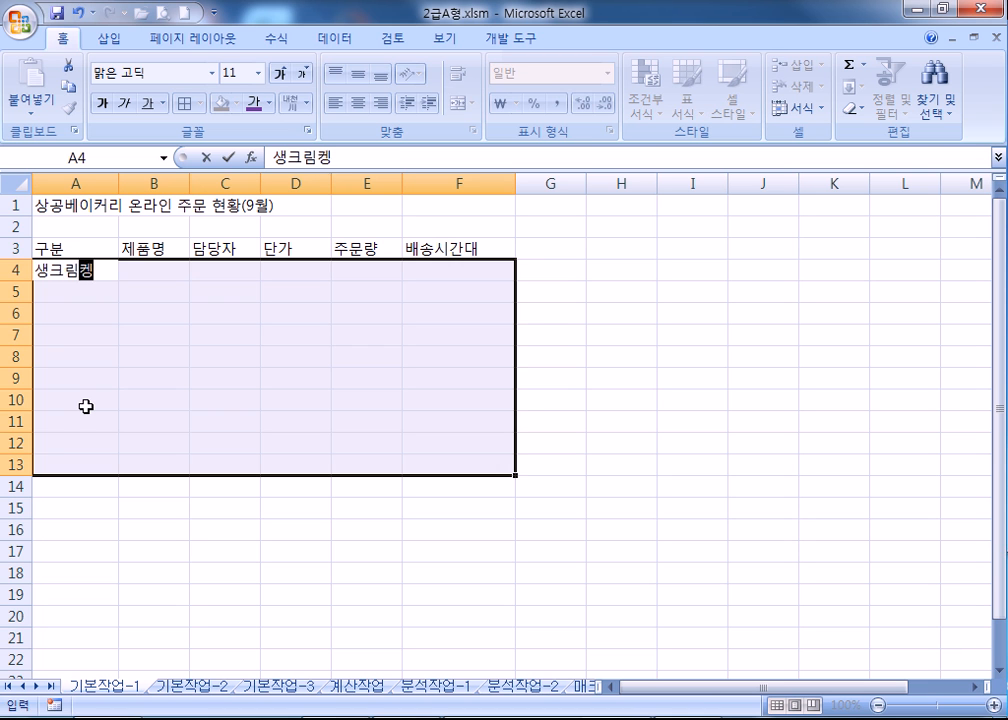
key(Return)
text(새생)
key(Return)
text(생)
key(Return)
text(생)
key(Return)
Step: Enter 초코케익 in cell A8 of the 구분 column
text(코코)
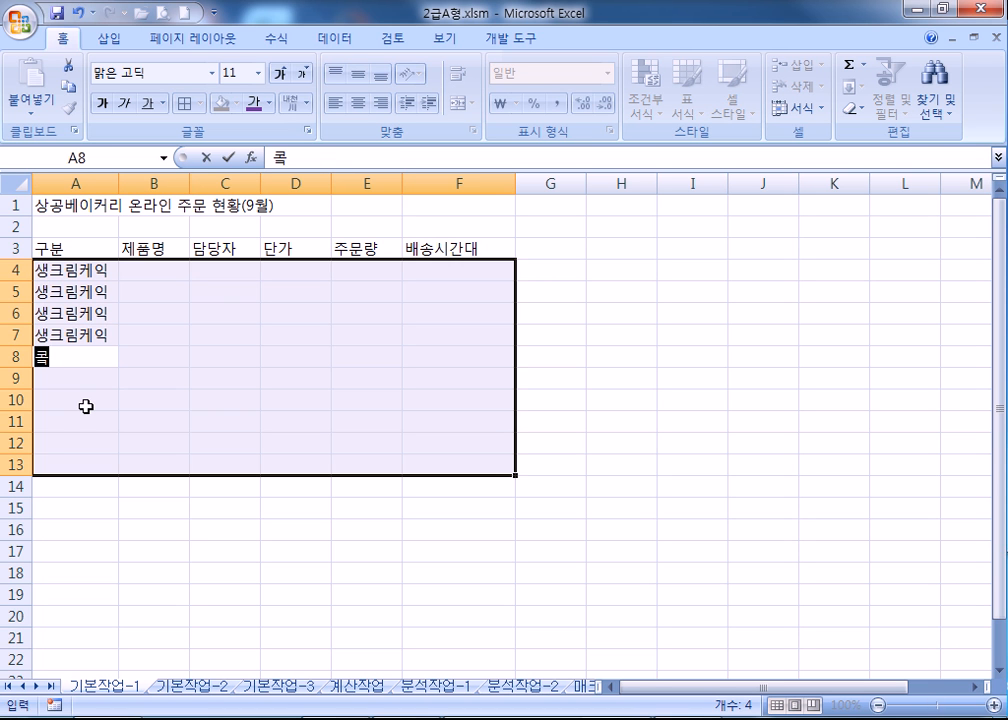
key(BackSpace)
key(BackSpace)
text(초코케익)
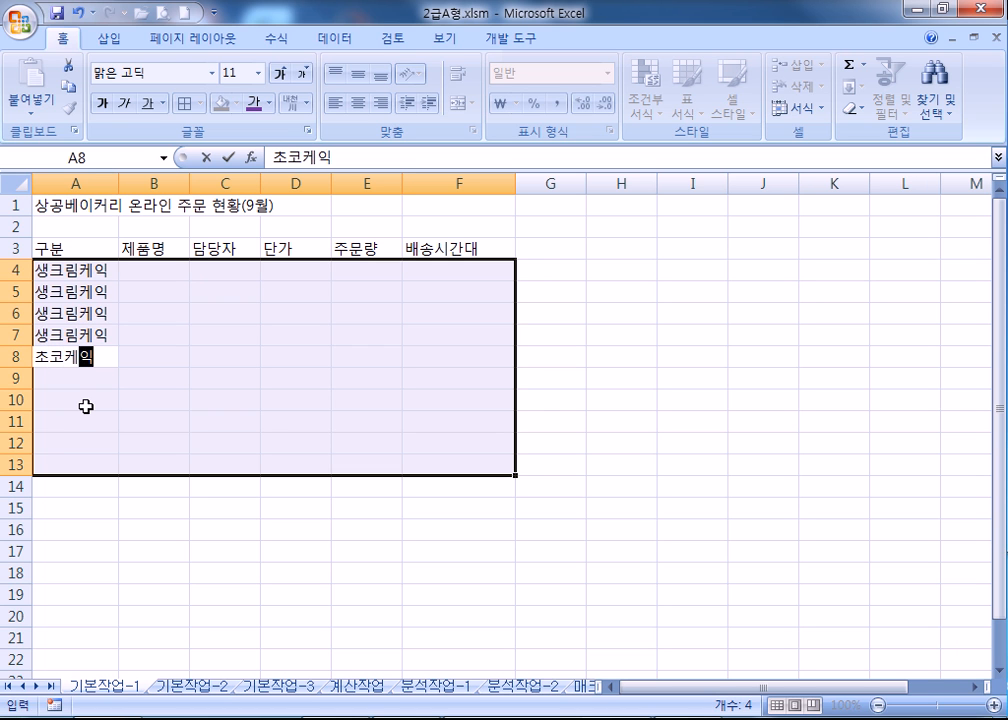
Step: Enter the category 초코케익 in cells A8 and A9 of the 구분 column
key(Return)
text(초)
key(Return)
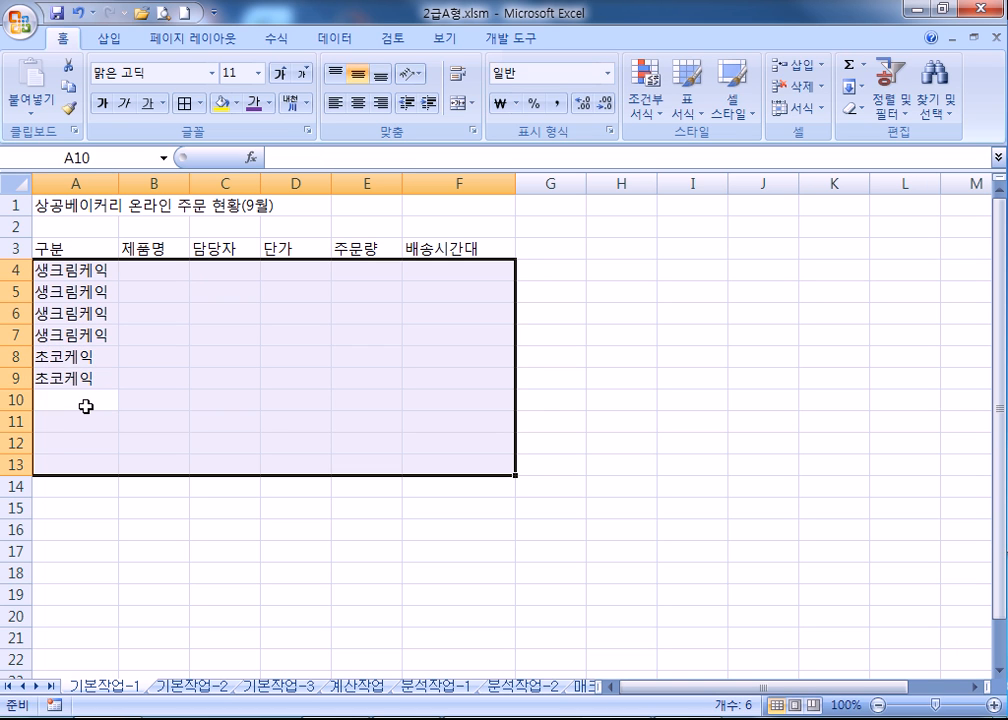
Step: Enter the category 치즈케익 in cells A10 and A11 of the 구분 column
text(티즈케익)
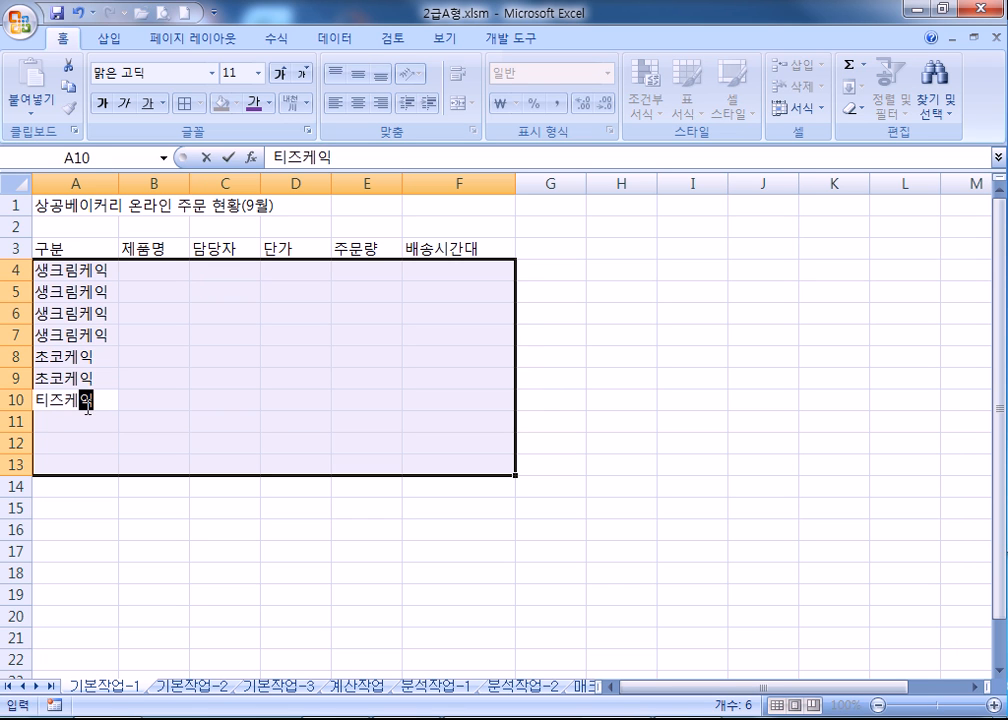
key(Return)
text(ㅌ)
double_click(86, 405)
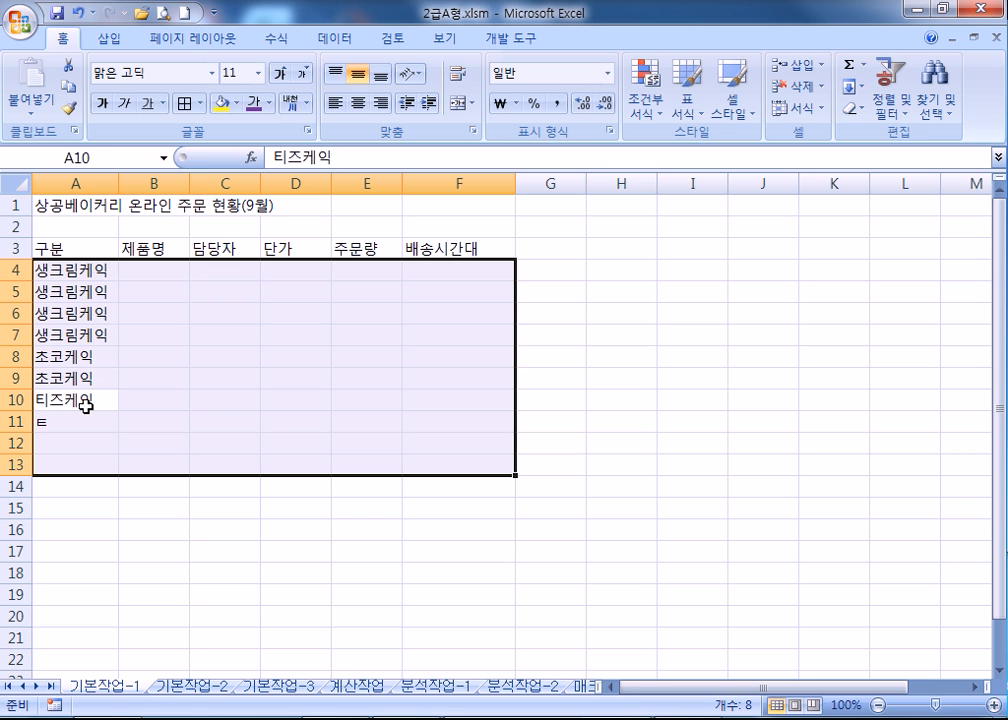
key(Home)
text(치)
key(Delete)
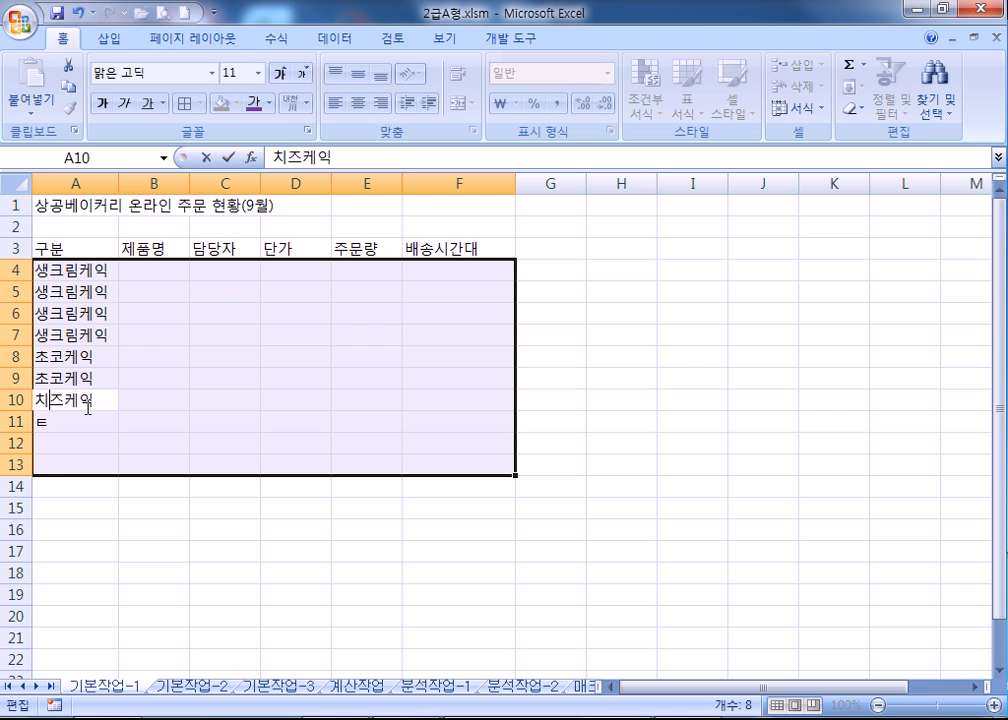
key(Return)
text(치즈케익)
key(Return)
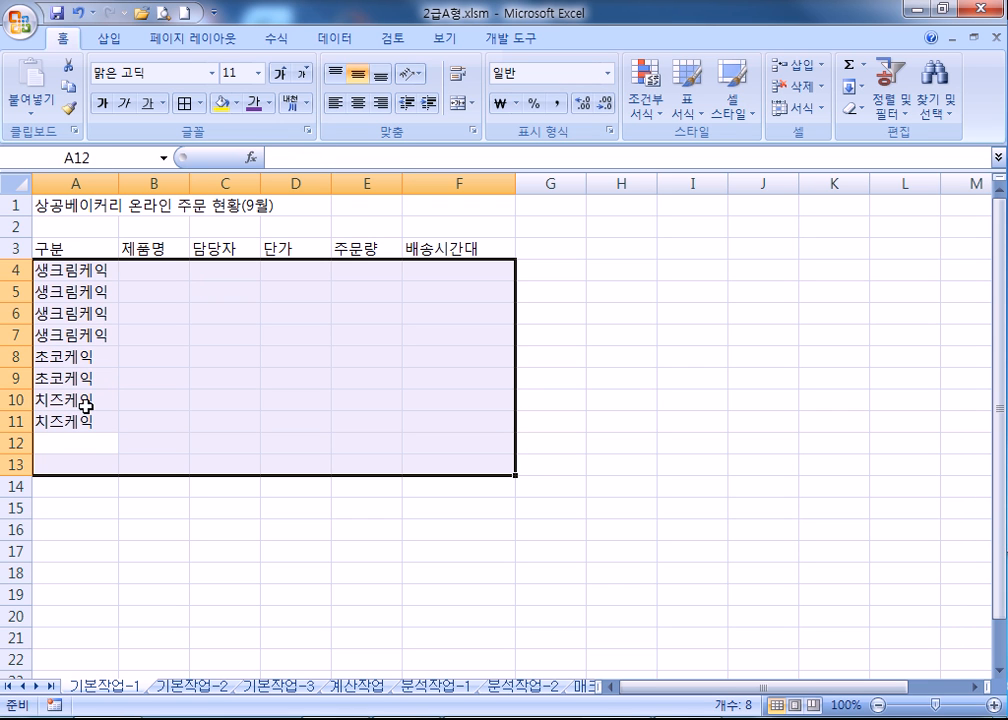
Step: Fill the last two 구분 cells, A12 and A13, with 쿠키
text(쿠키)
key(Return)
text(쿠키)
key(Return)
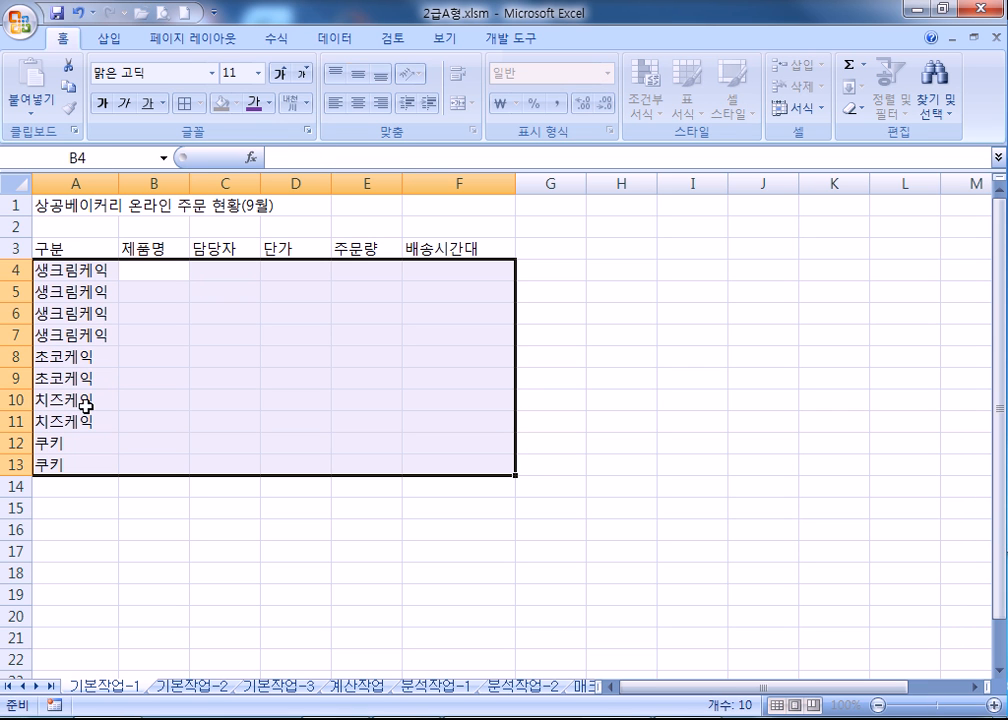
Step: Enter the product names 생크림1호 in B4 and 생크림2호 in B5 under 제품명
text(생크림1호)
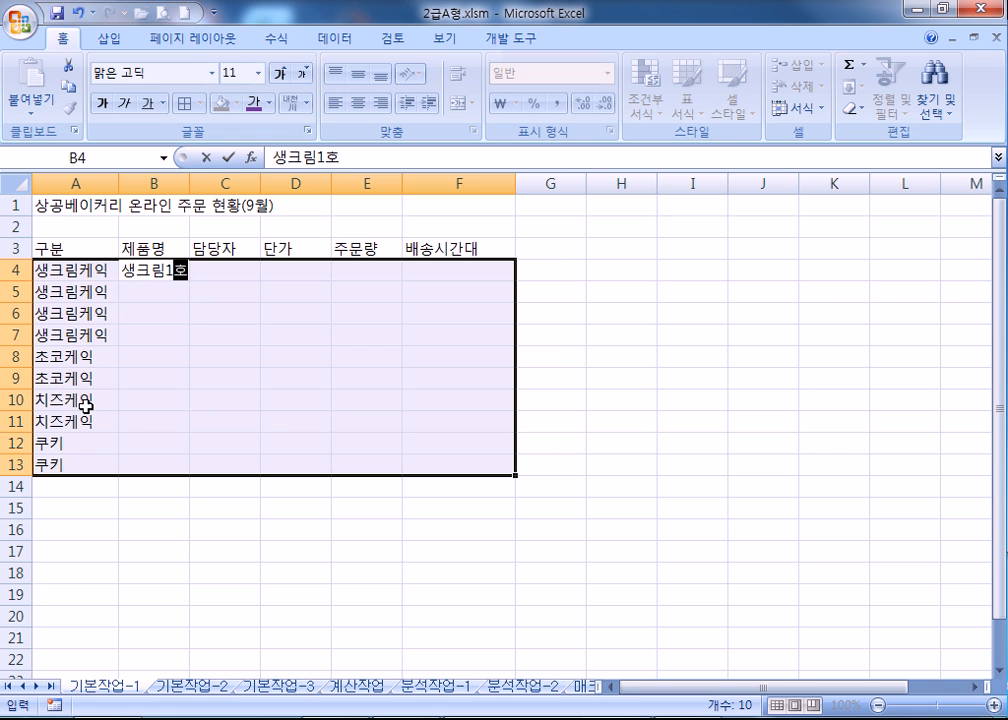
key(Return)
text(생크림1호)
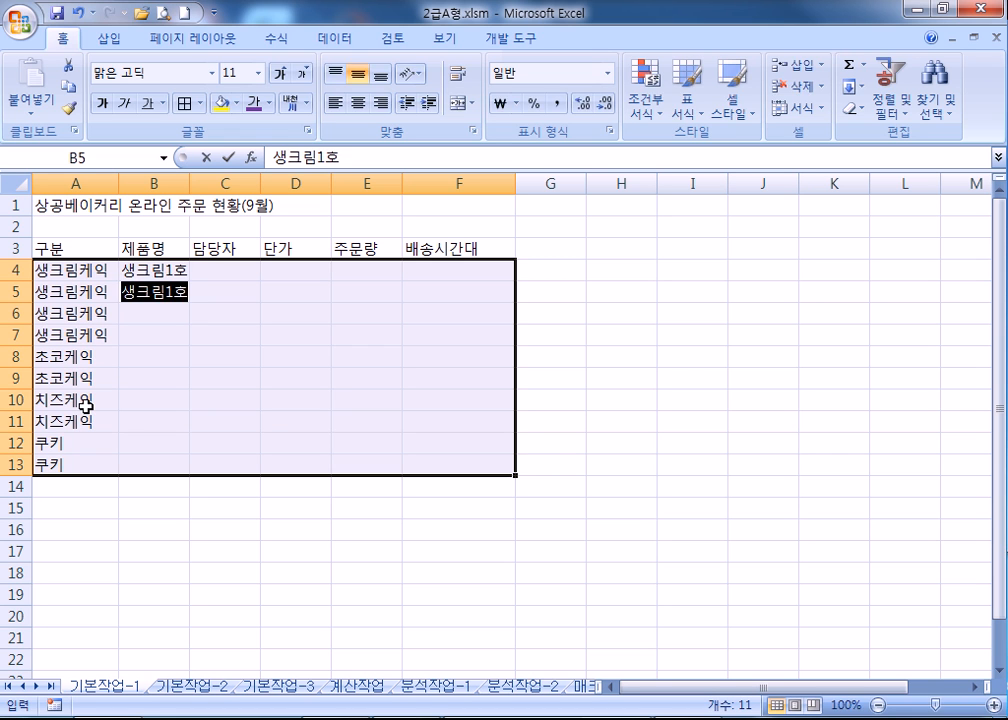
key(BackSpace)
text(크림1)
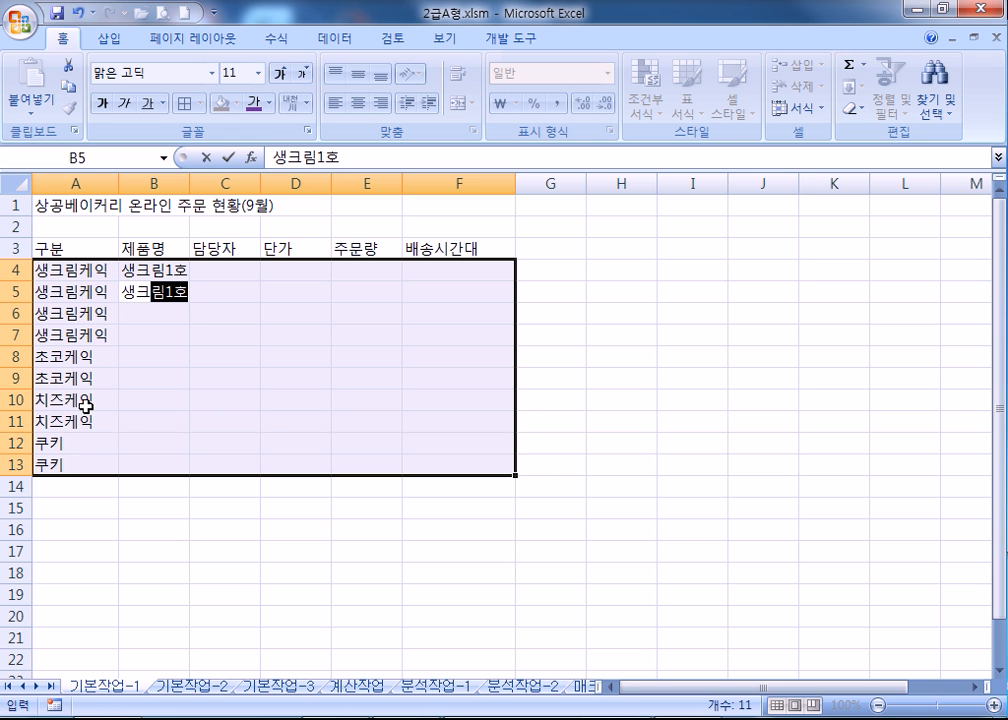
key(Delete)
key(BackSpace)
text(2호)
key(Return)
Step: Enter the product names 생크림3호 in B6 and 생크림4호 in B7
text(ㅅ생크림4)
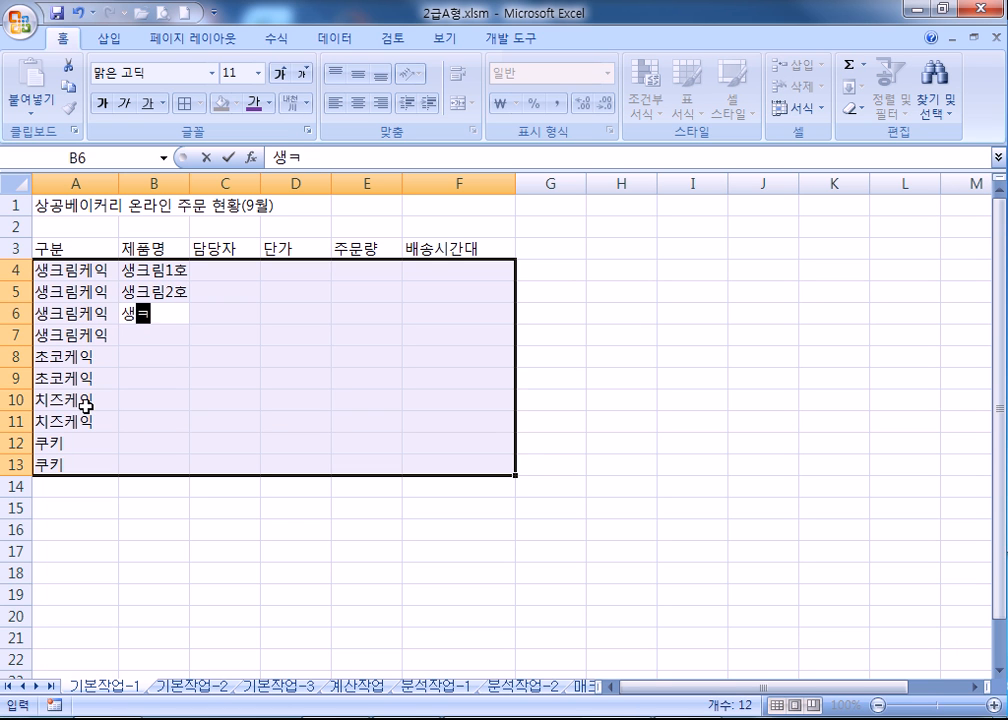
key(BackSpace)
text(3호)
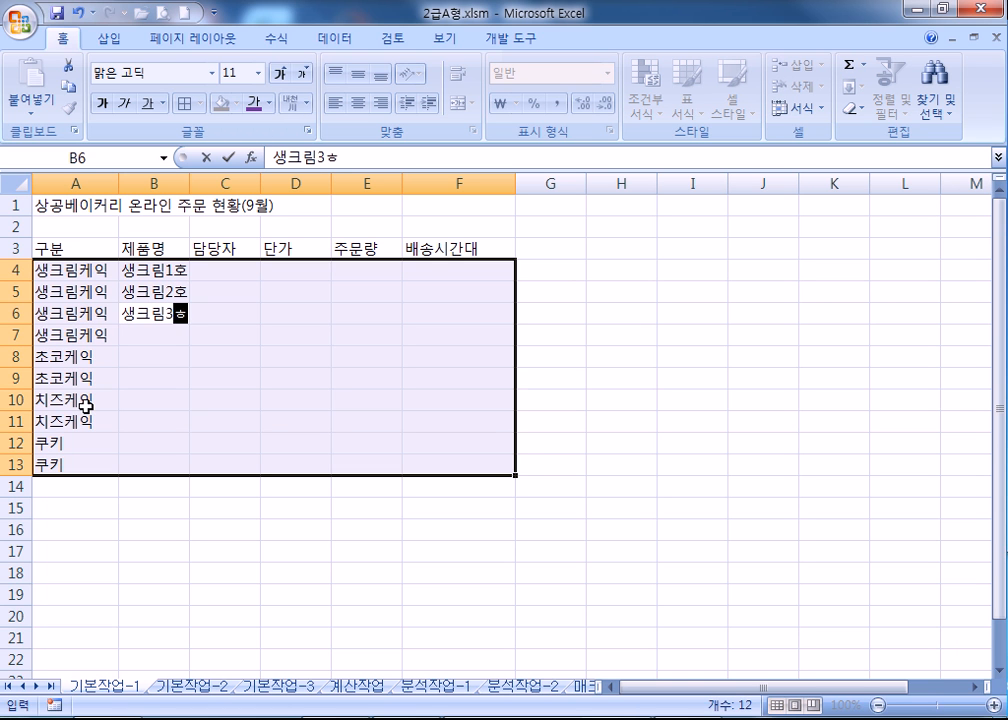
key(Return)
text(생크림4호)
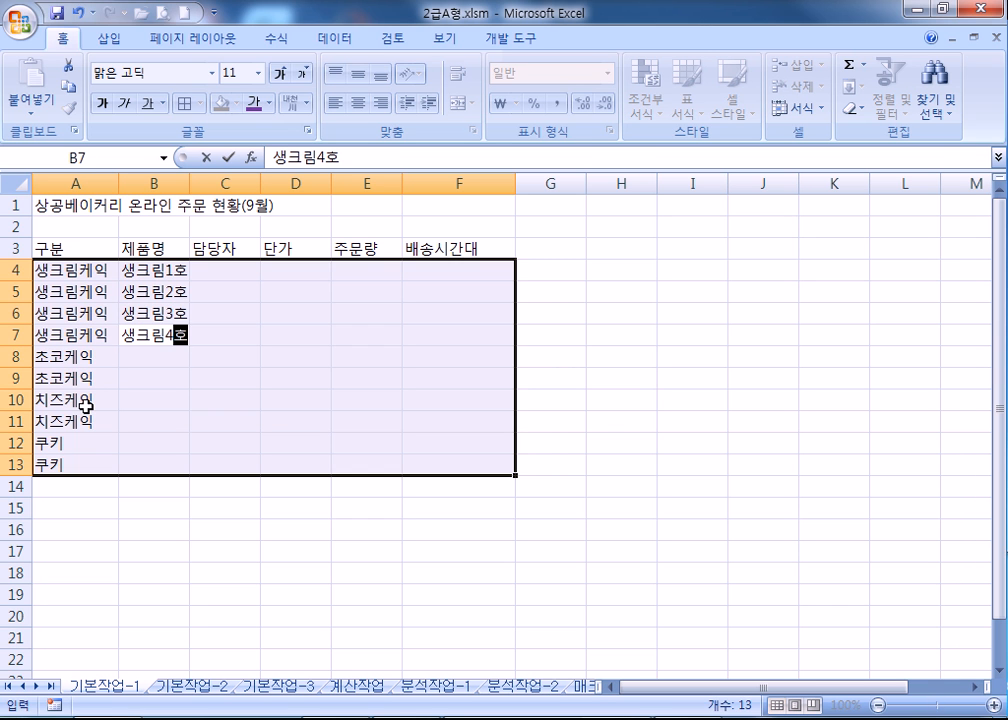
key(Return)
Step: Enter the chocolate cake product names 초코1호 in B8 and 초코2호 in B9
text(초코1호)
key(Return)
text(초코2호)
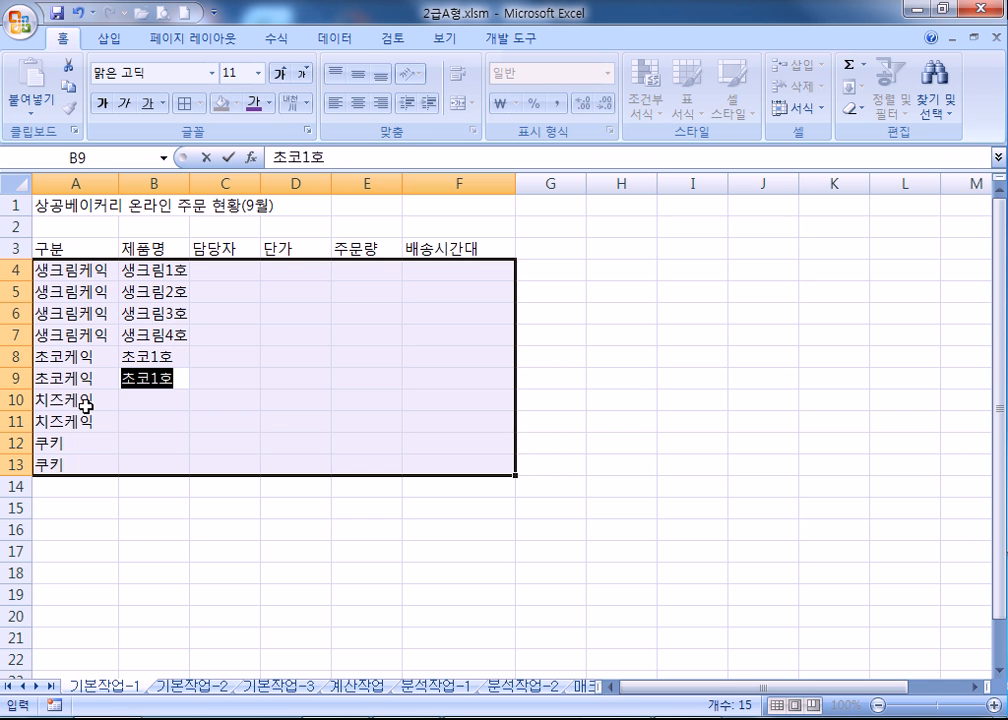
key(Return)
Step: Enter the cheesecake product names 치즈1호 in B10 and 치즈2호 in B11
text(ㅋ)
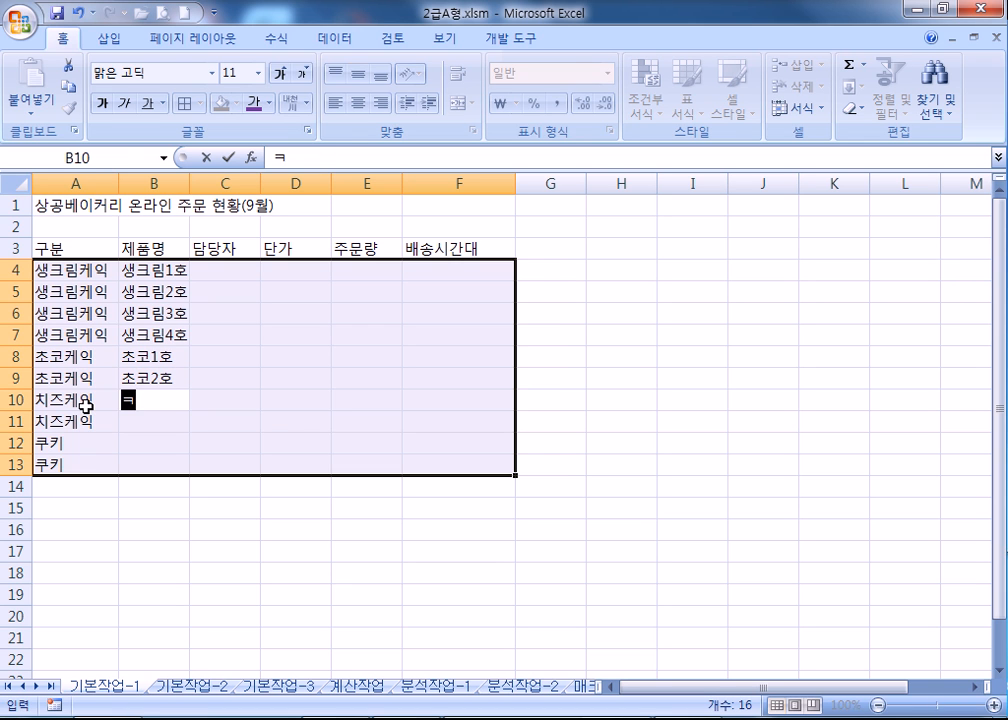
key(BackSpace)
text(ㅊ)
key(BackSpace)
text(틪ㅡ)
key(BackSpace)
key(BackSpace)
key(BackSpace)
text(칠)
key(BackSpace)
text(즈1)
text(치즈)
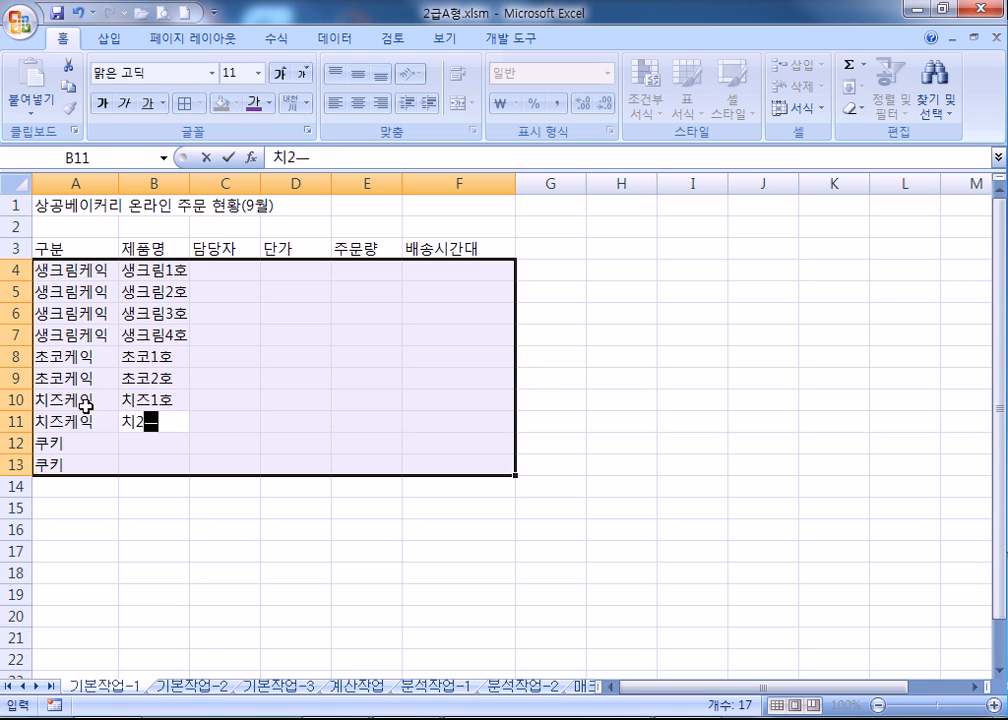
text(2호)
key(Return)
Step: Enter the cookie product names 쿠키1호 in B12 and 쿠키2호 in B13
text(쿠키1호)
key(Return)
text(쿠키2호)
key(Return)
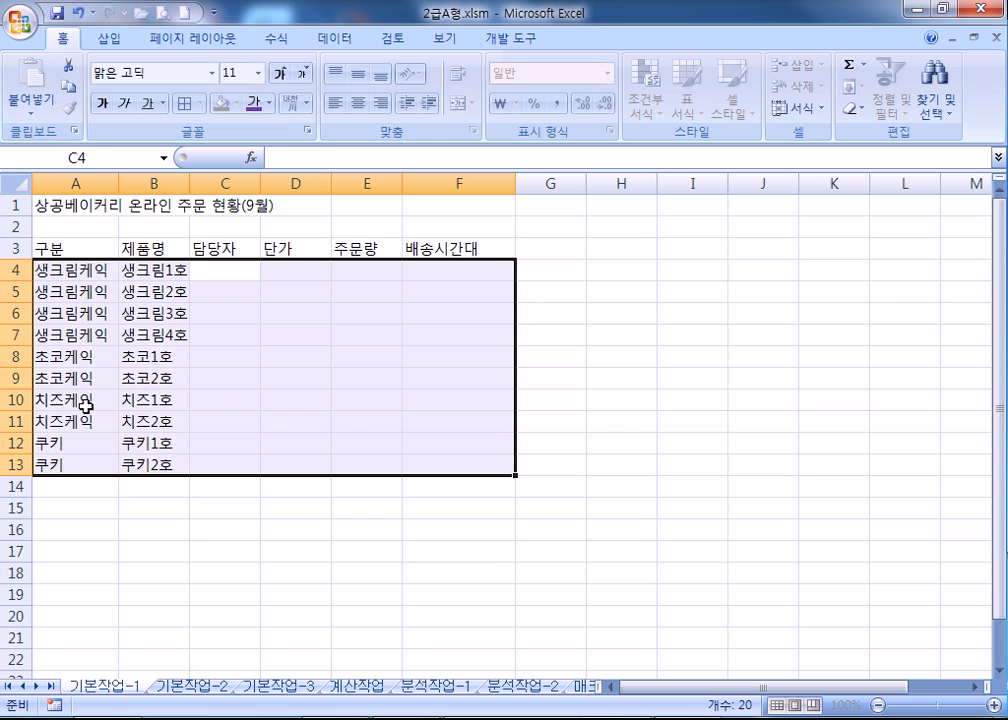
Step: Enter the 담당자 names for the four 생크림케익 rows in C4:C7
text(김은소)
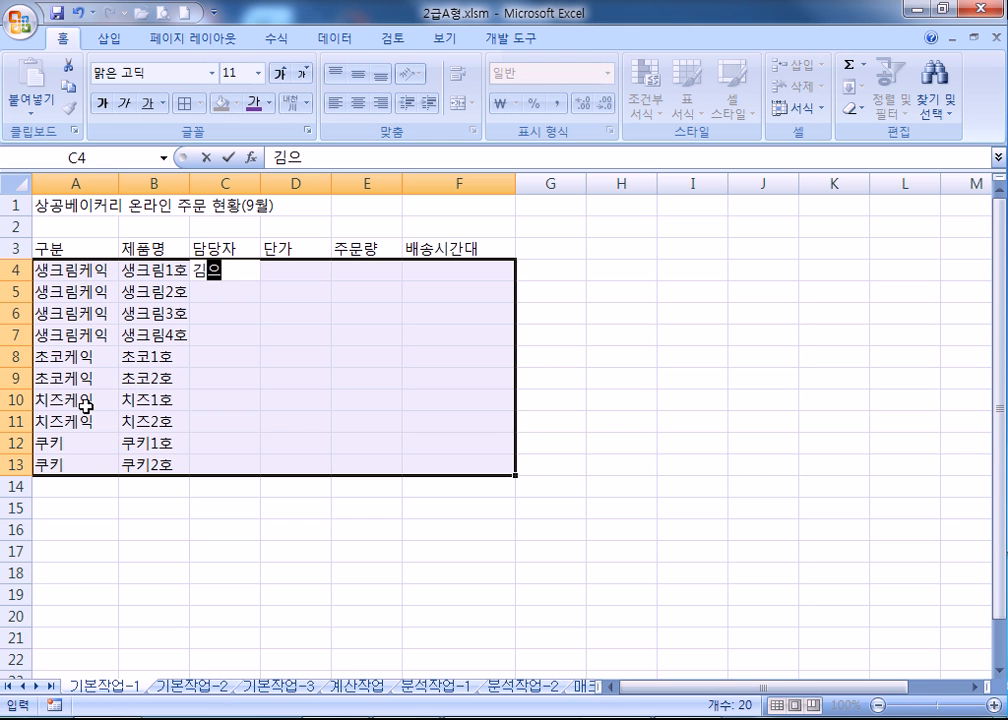
key(Return)
text(최현철)
key(Return)
text(천호영)
key(Return)
text(안우고)
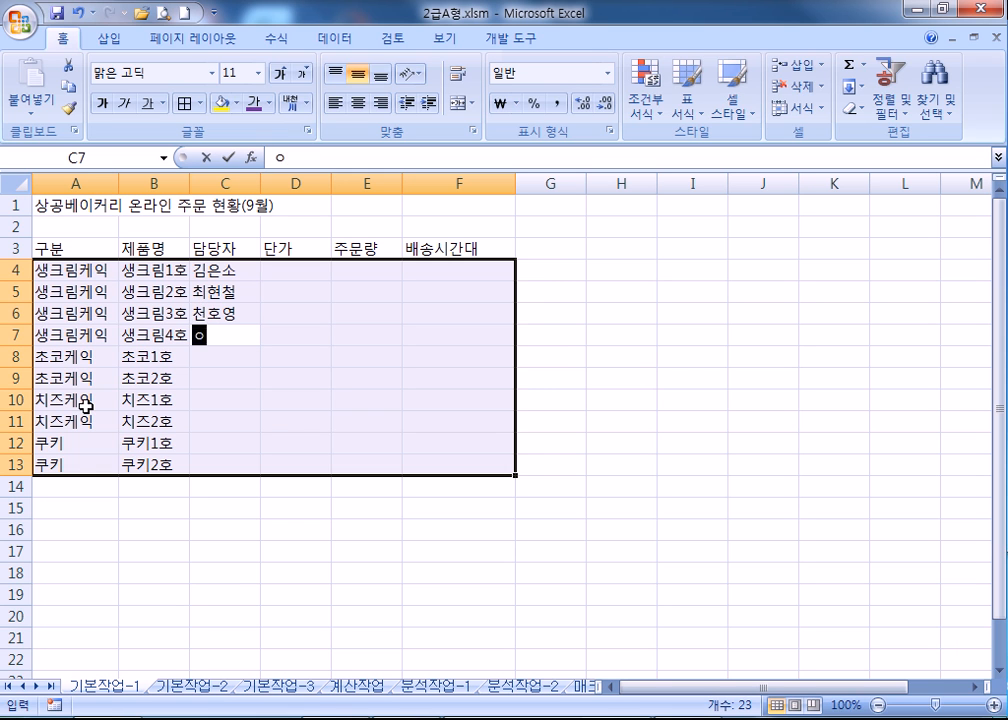
key(BackSpace)
key(BackSpace)
key(BackSpace)
text(한우곤)
key(Return)
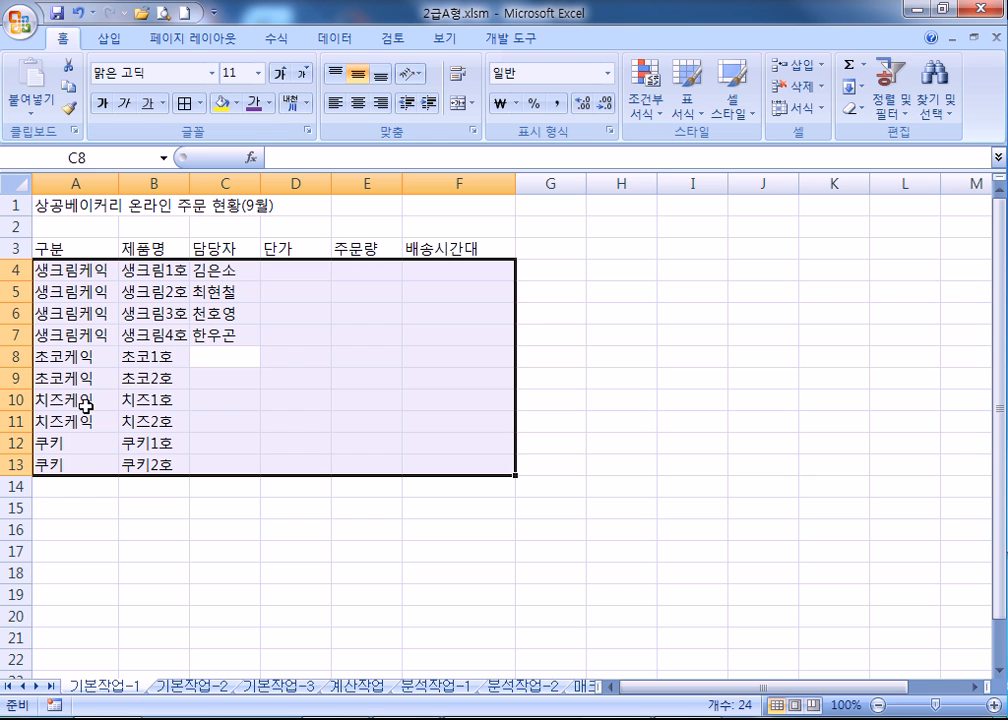
Step: Enter the 담당자 names for the two 초코케익 rows in C8 and C9
text(조황;ㄴ)
key(Return)
text(ㅌ)
key(Up)
text(2ㅗ)
key(BackSpace)
key(BackSpace)
text(조화진)
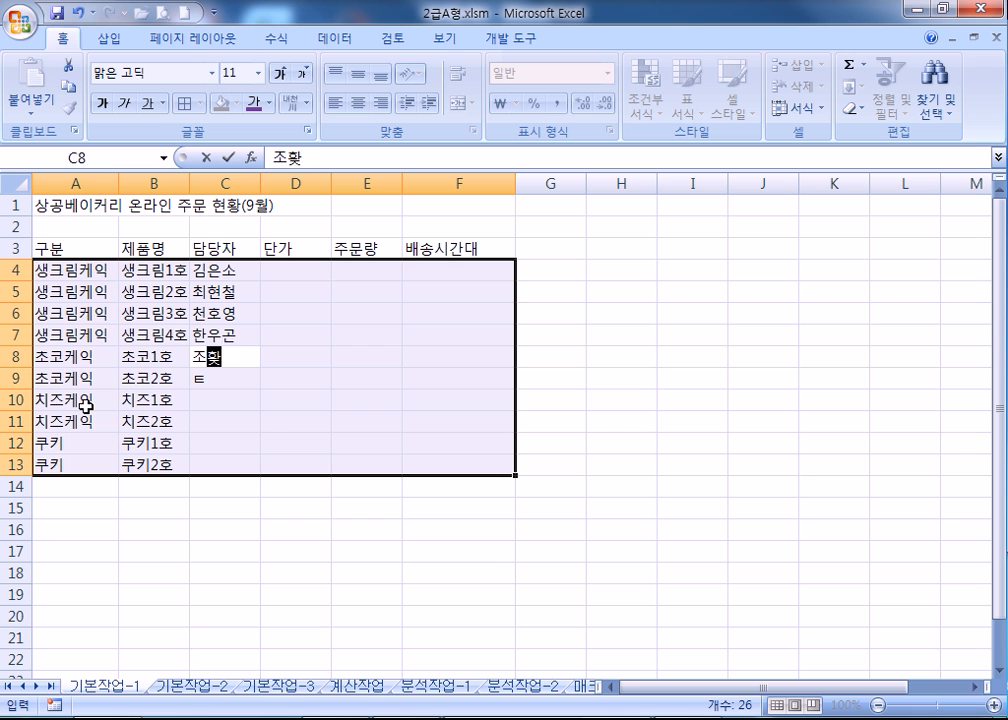
key(Return)
text(여태현)
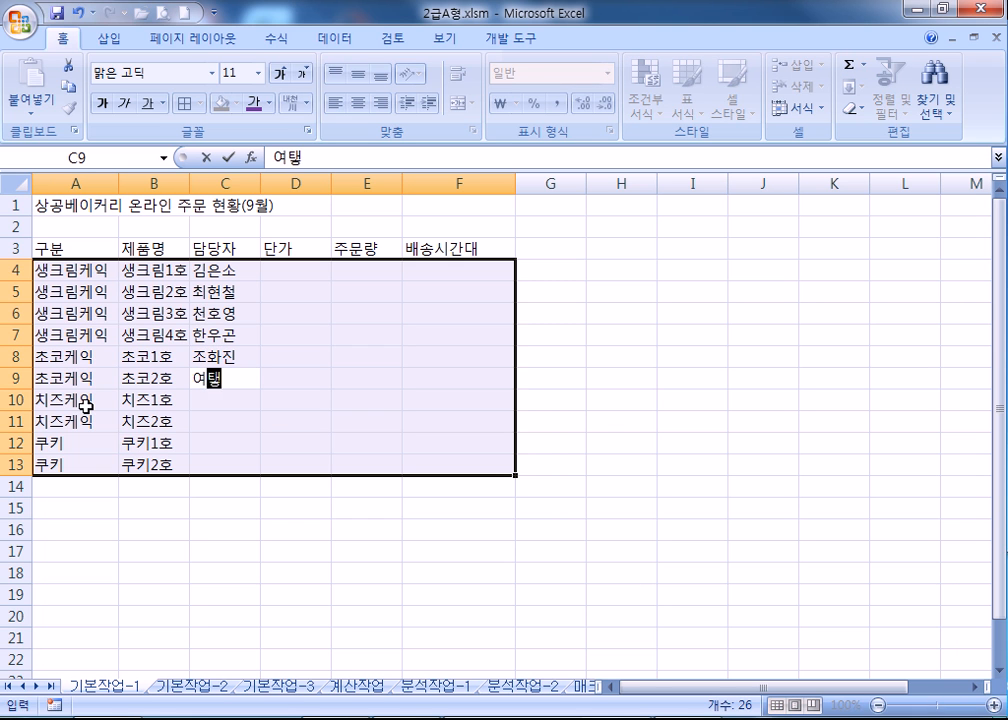
key(Return)
Step: Enter the 담당자 names for the two 치즈케익 rows in C10 and C11
text(ㅇ이종격)
key(Return)
text(김ㄱ)
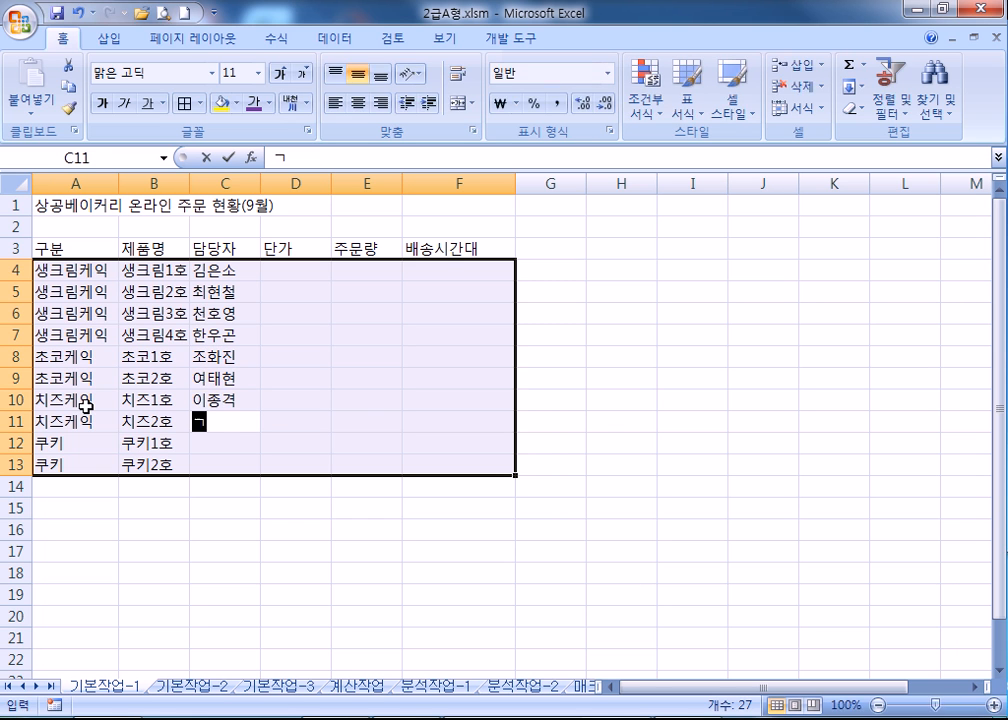
text(기종)
key(Return)
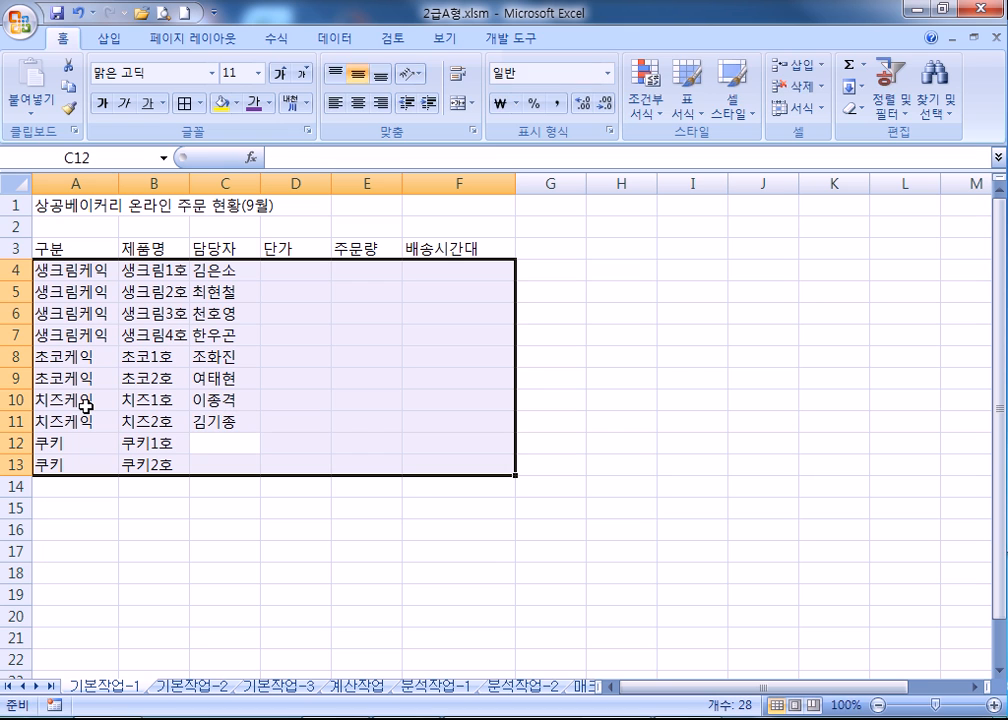
Step: Enter the 담당자 names for the two 쿠키 rows in C12 and C13
text(박ㅇ)
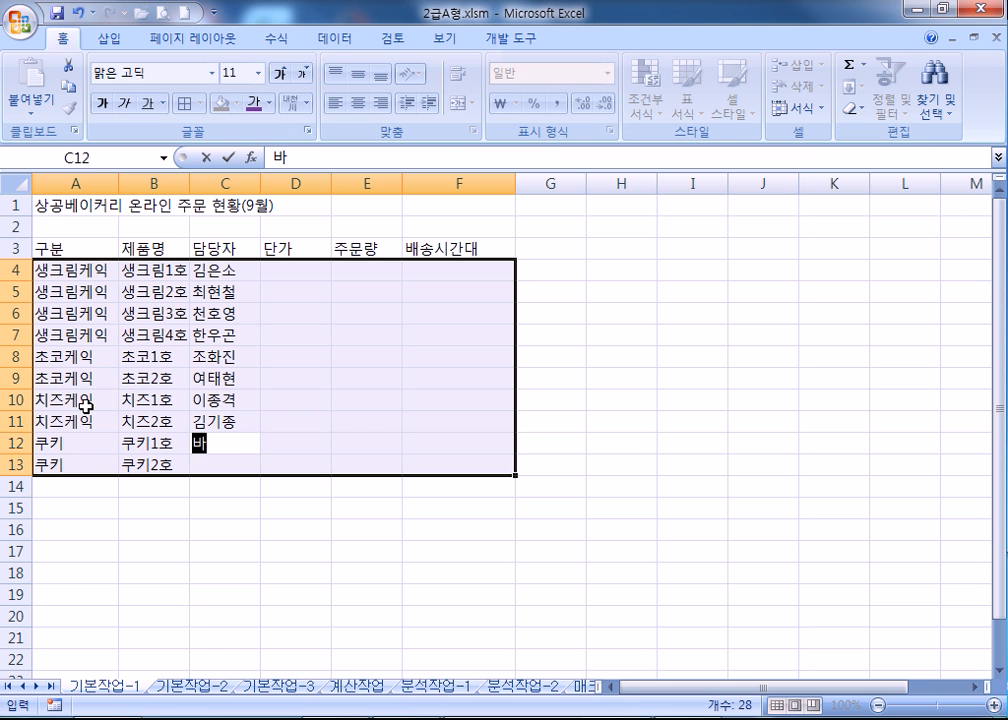
text(이)
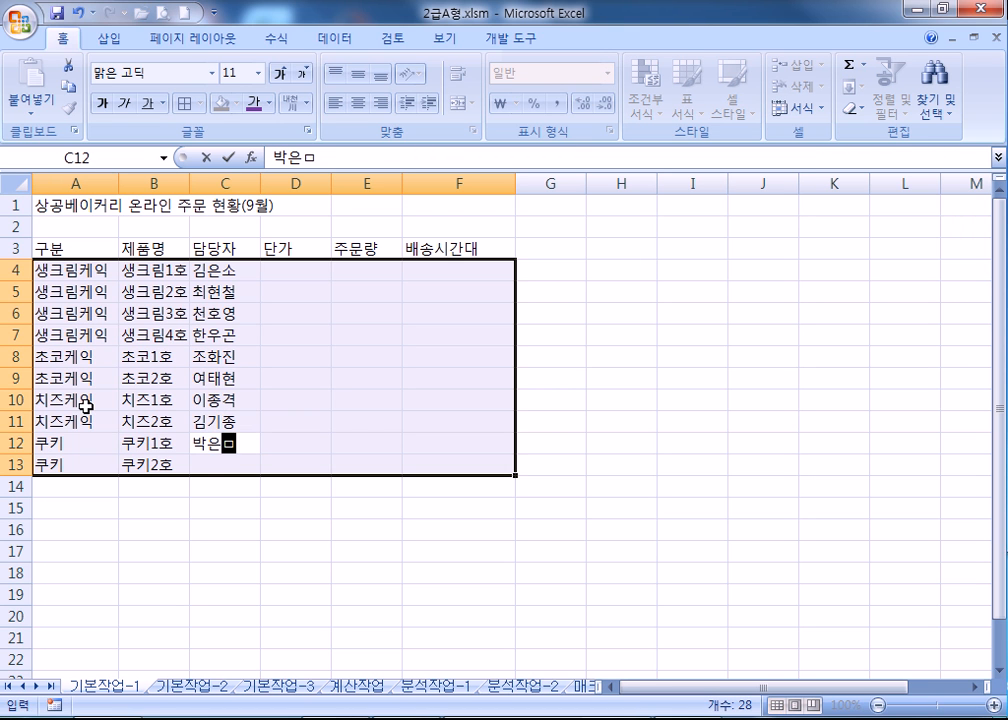
key(Return)
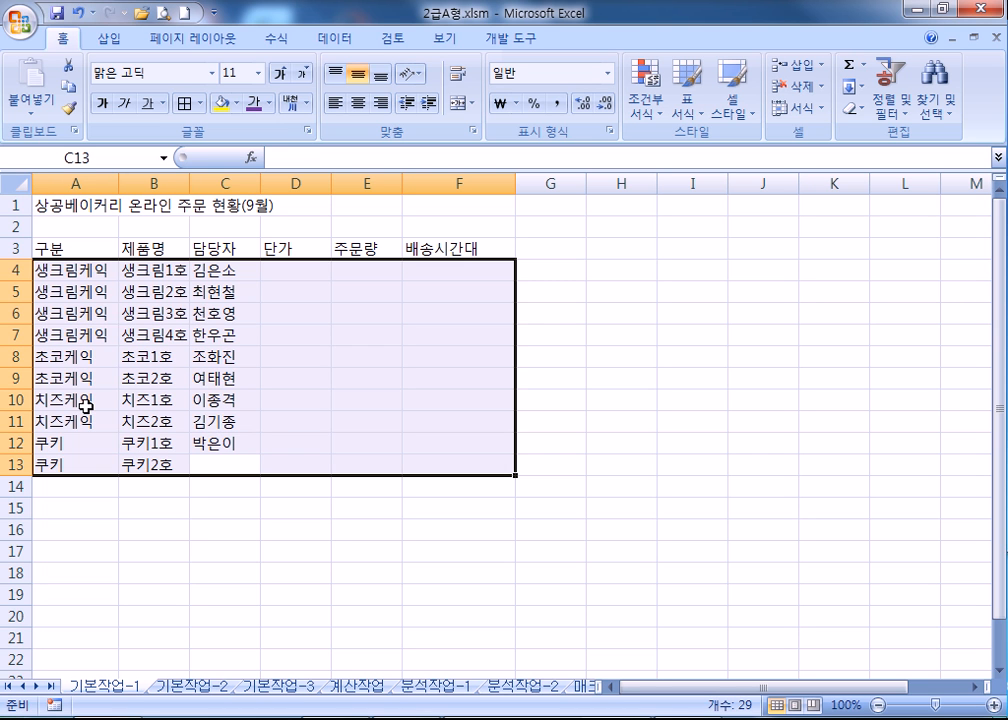
text(허인서)
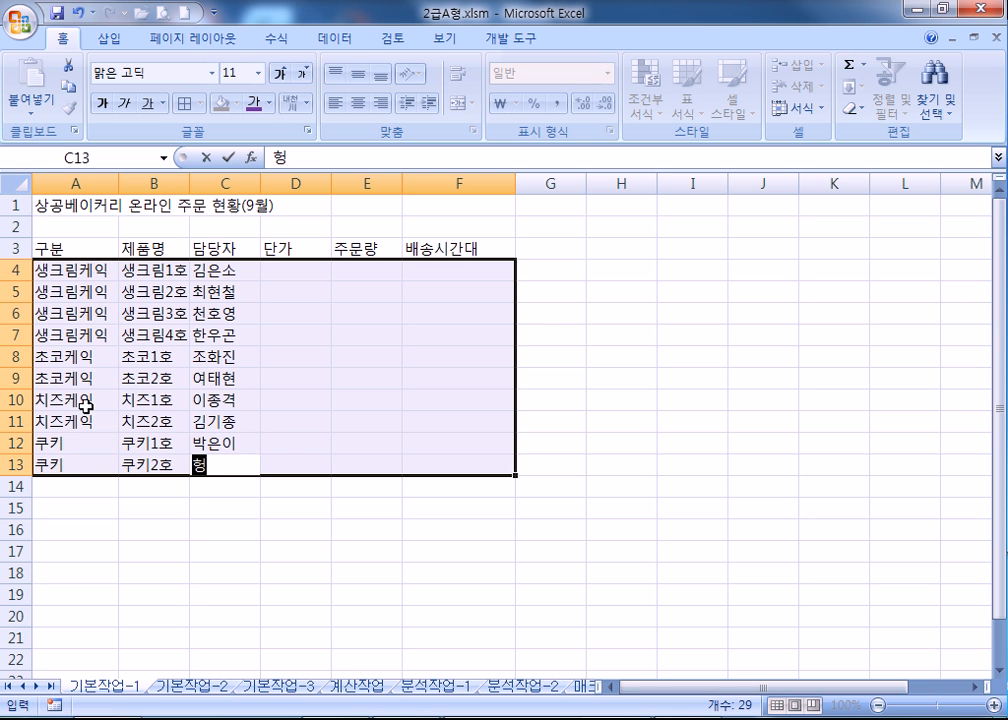
key(Return)
Step: Enter the 단가 values 16000, 18000, 22000 and 25000 for the 생크림케익 rows in D4:D7
text(16000)
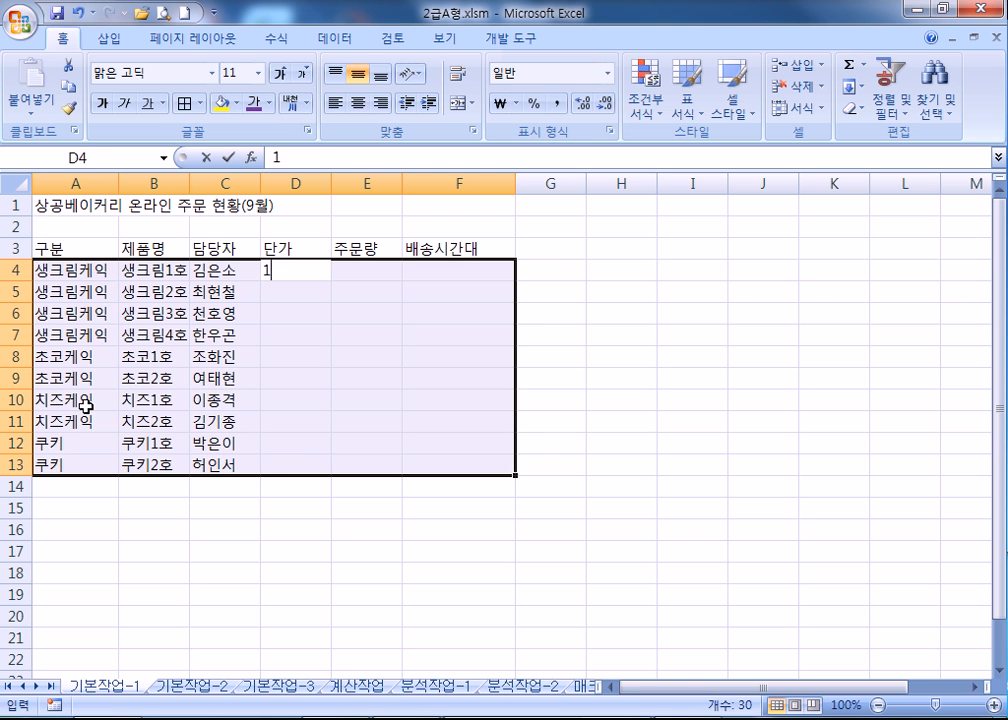
key(Return)
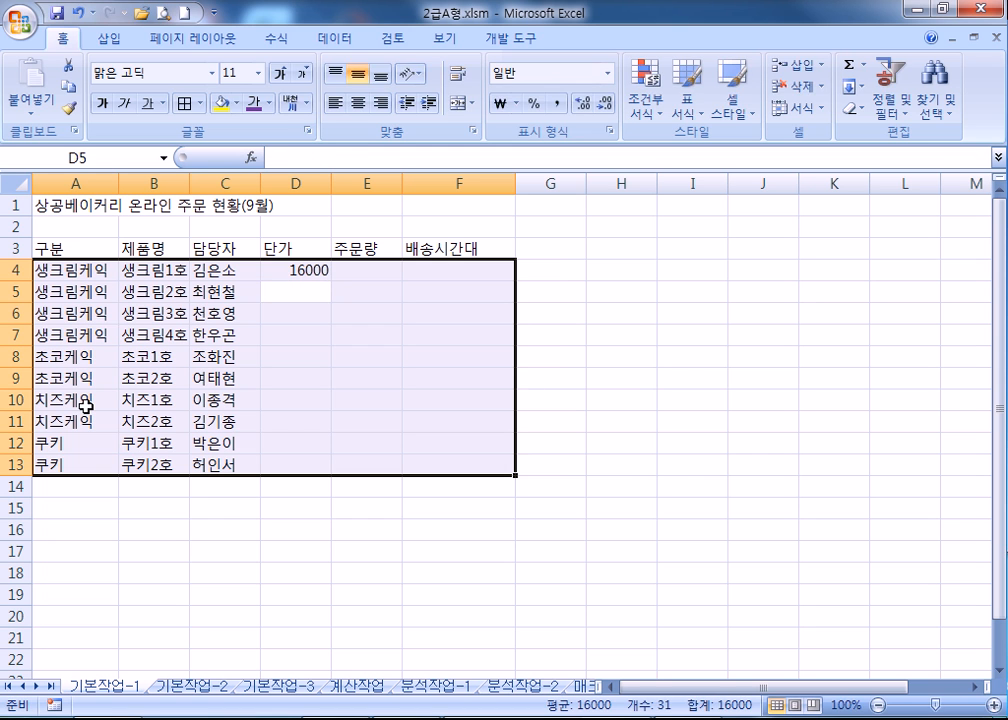
text(18000)
key(Return)
text(2200)
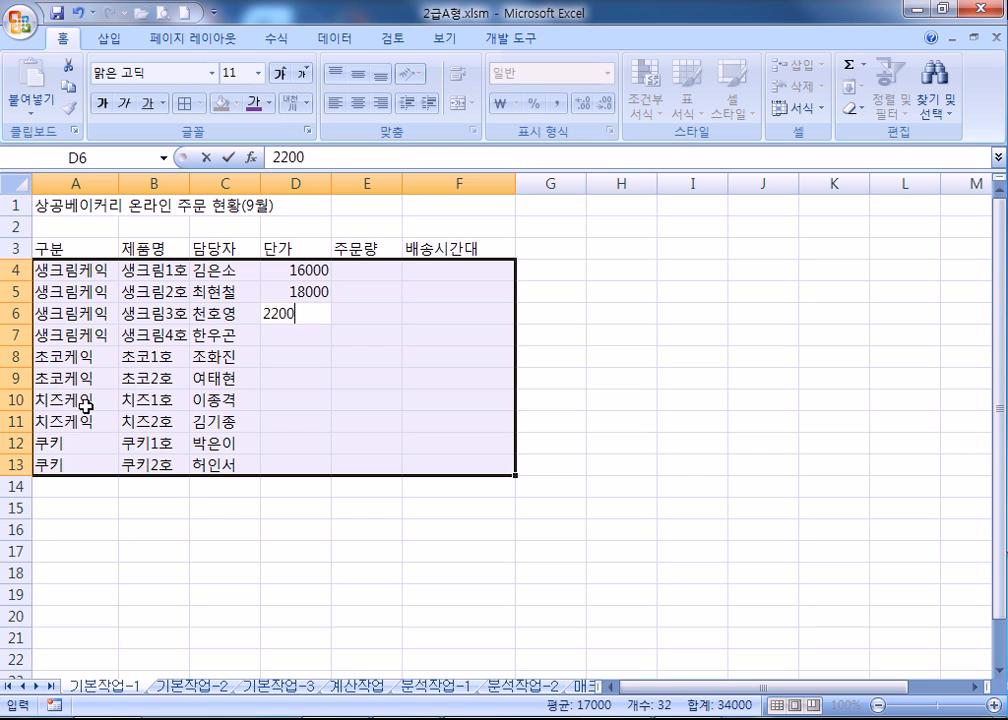
text(0)
key(Return)
text(25000)
key(Return)
Step: Enter the unit prices 18000, 22000, 20000 and 24000 for the chocolate and cheese cakes in D8:D11
text(180)
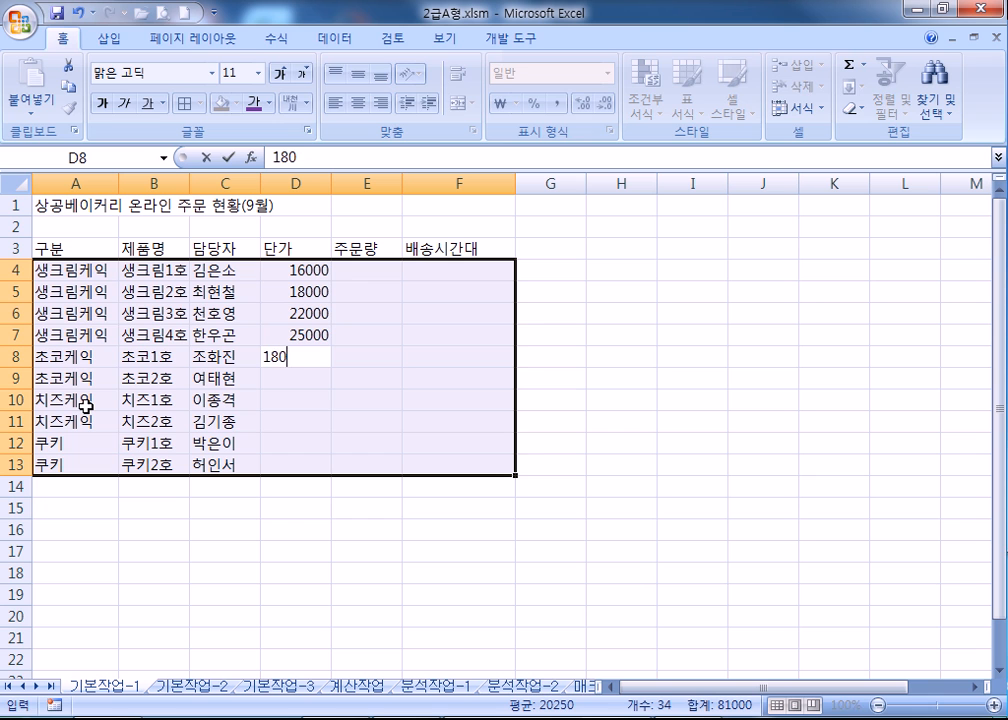
text(00)
key(Return)
text(22000)
key(Return)
text(20000)
key(Return)
text(24000)
key(Return)
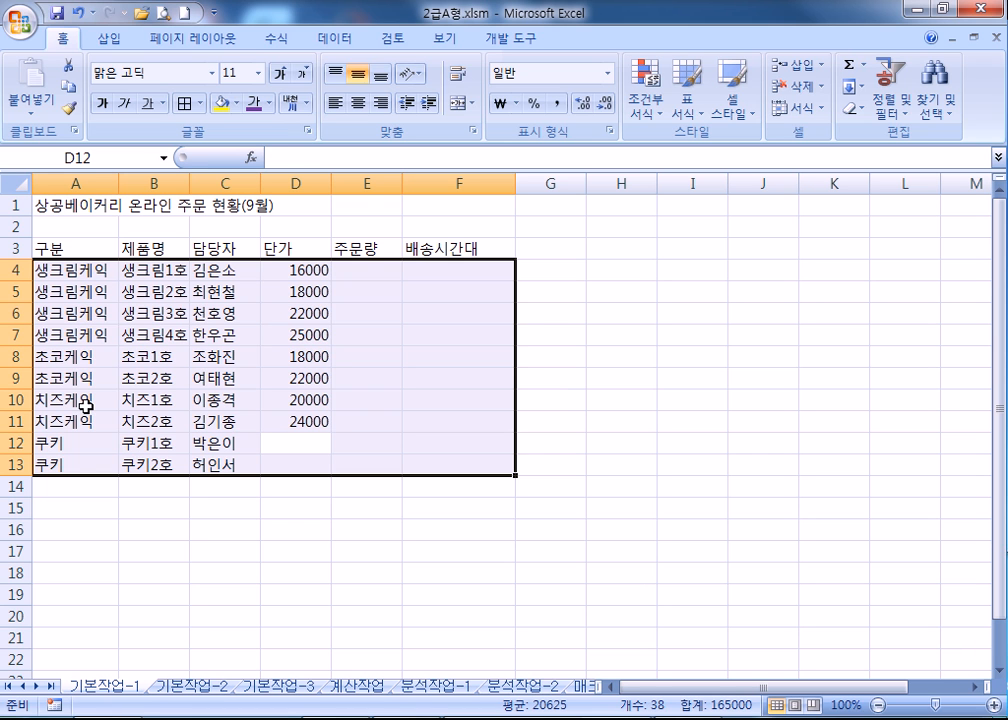
Step: Enter the cookie unit prices 12000 in D12 and 16000 in D13
text(12000)
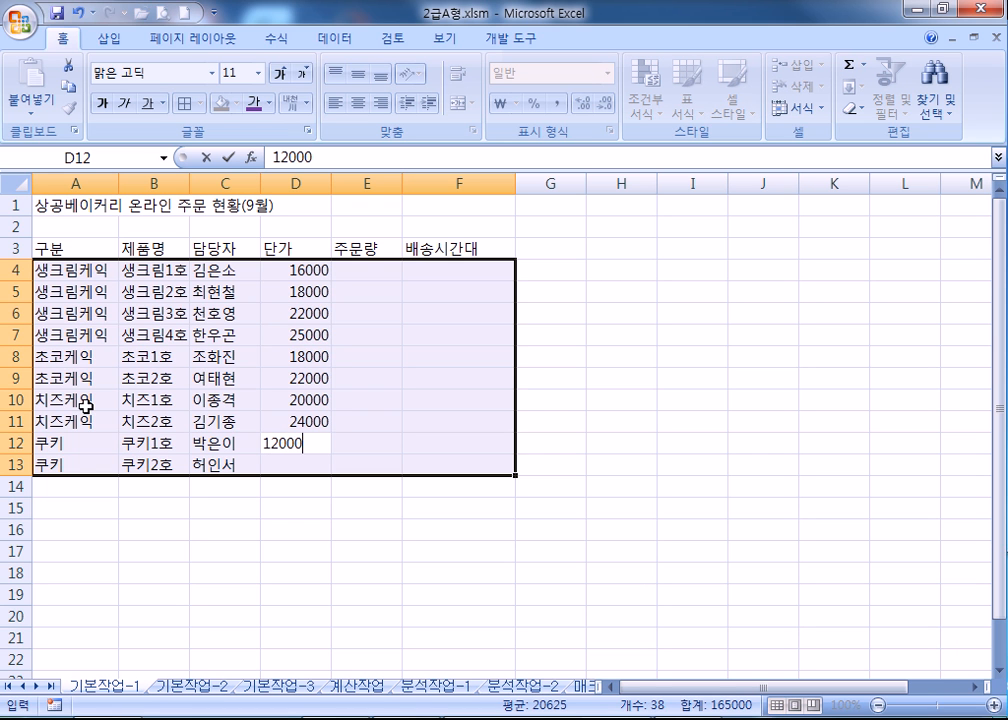
key(Return)
text(16000)
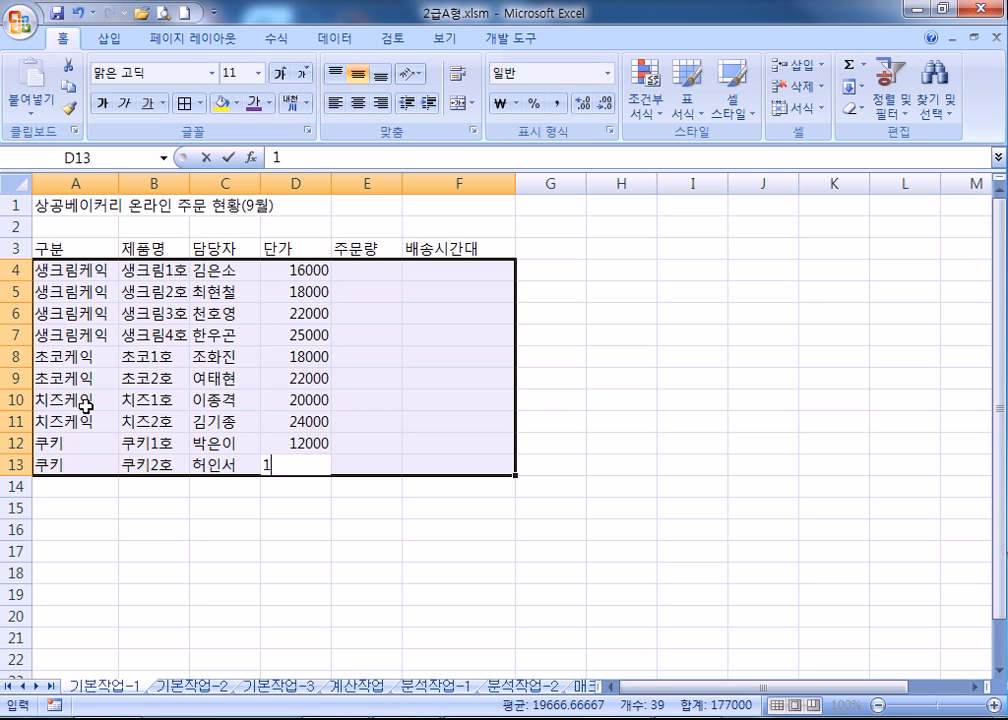
key(Return)
Step: Enter the 주문량 values 123, 210, 128 and 204 for the 생크림케익 rows in E4:E7
text(123)
key(Return)
text(2)
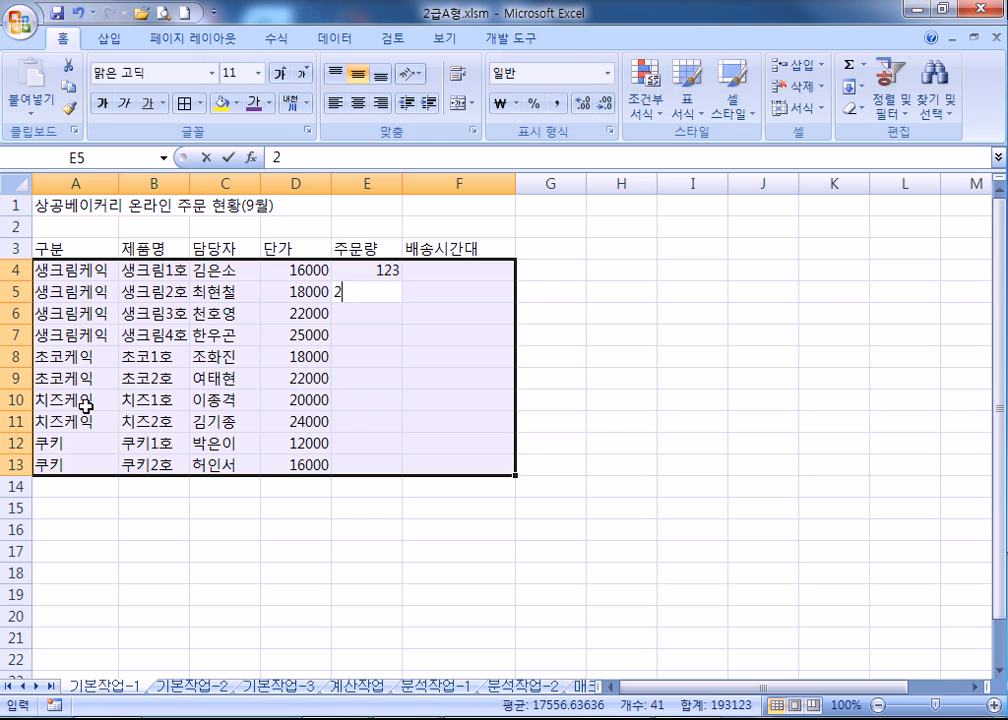
text(10)
key(Return)
text(128)
key(Return)
text(204)
key(Return)
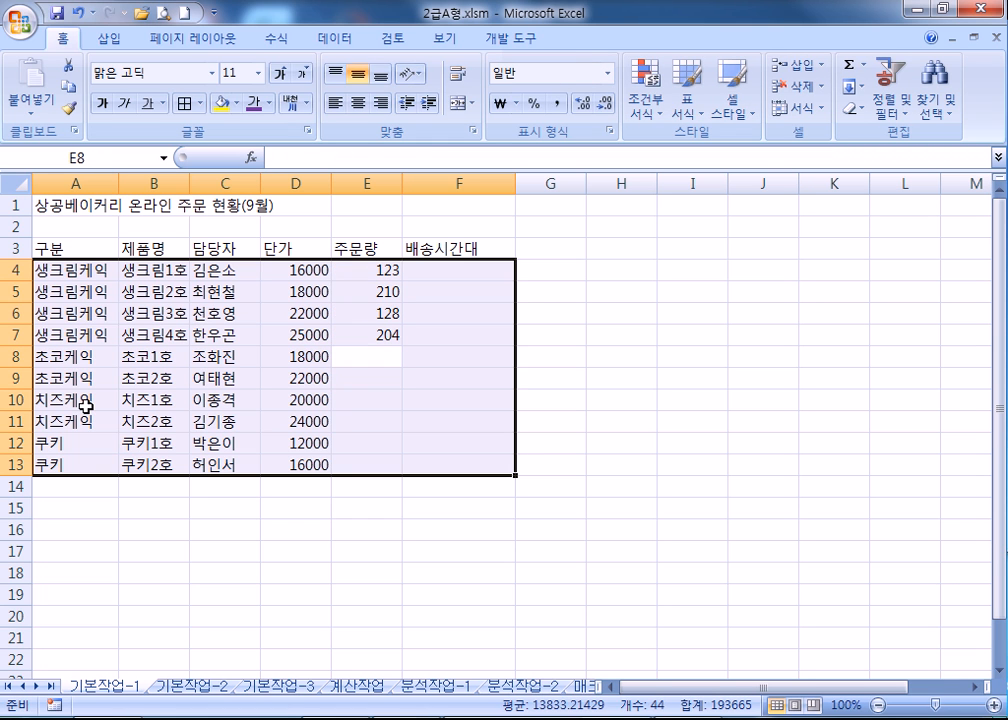
Step: Enter the 주문량 values 186, 217, 138, 158, 209 and 226 in E8:E13
text(186)
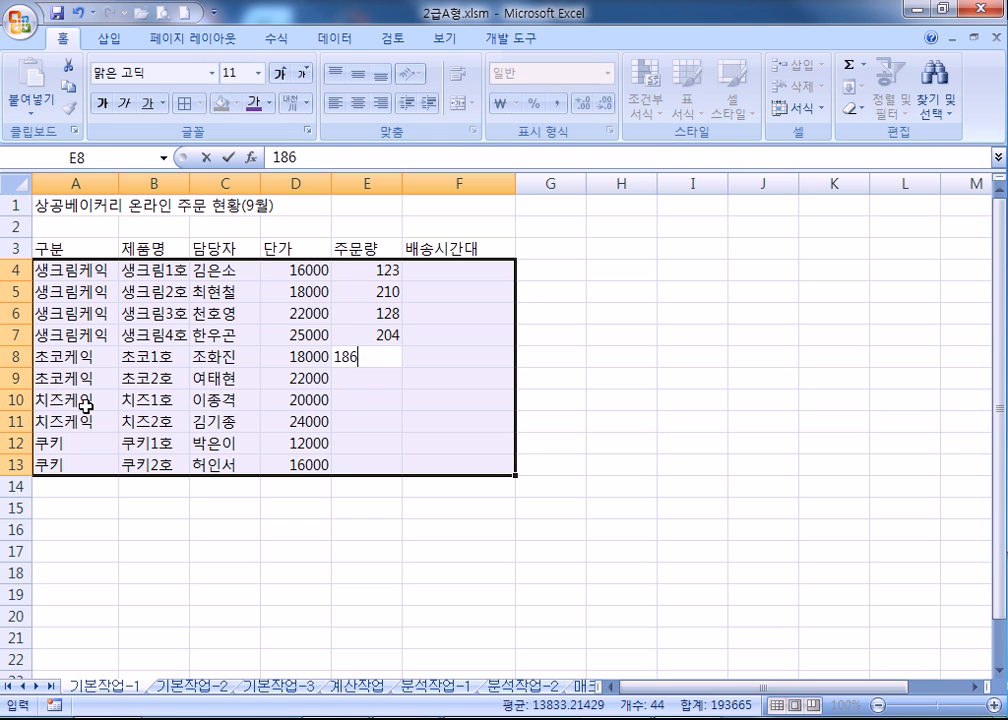
key(Return)
text(217)
key(Return)
text(138)
key(Return)
text(158)
key(Return)
text(209)
key(Return)
text(226)
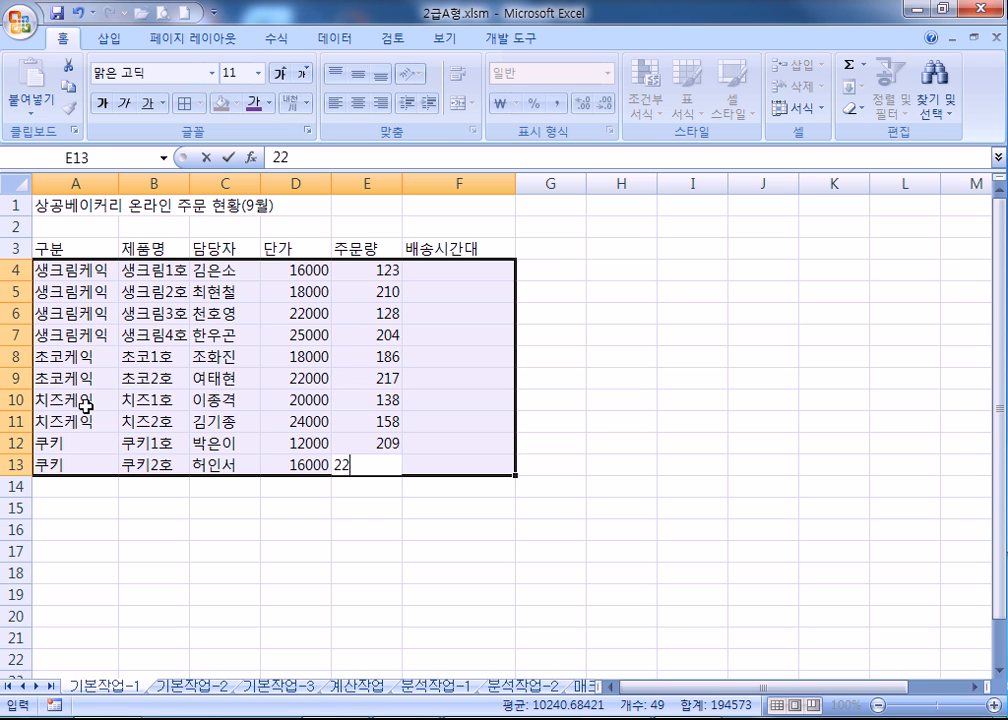
key(Return)
Step: Enter the 배송시간대 오후 1시~3시 for the four 생크림케익 rows in F4:F7
text(ㅇ오후1)
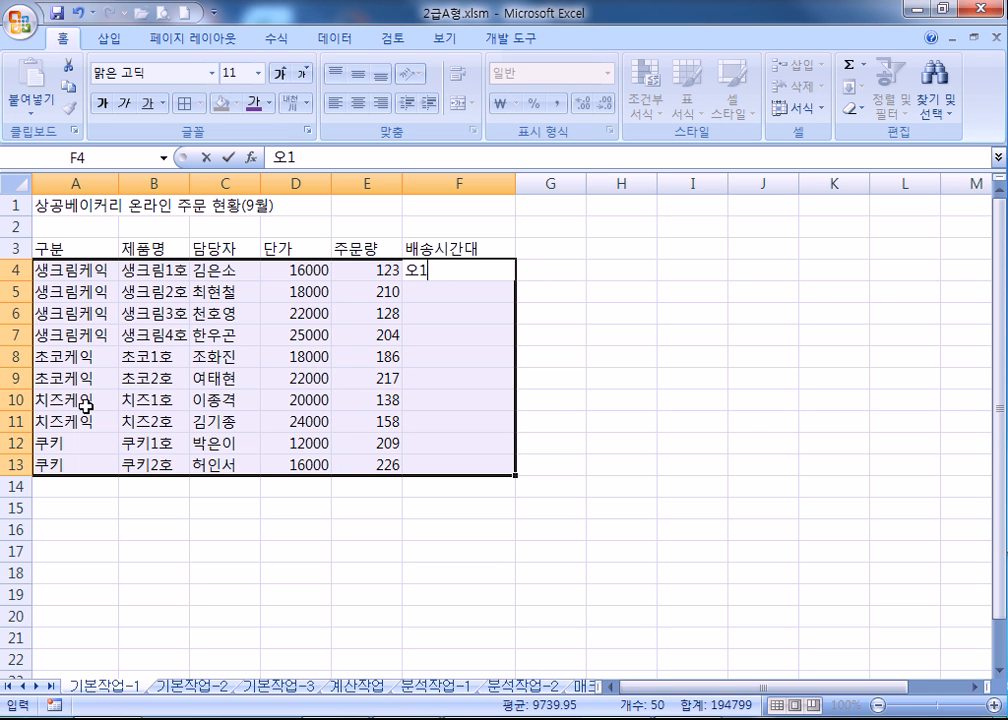
text( 1시)
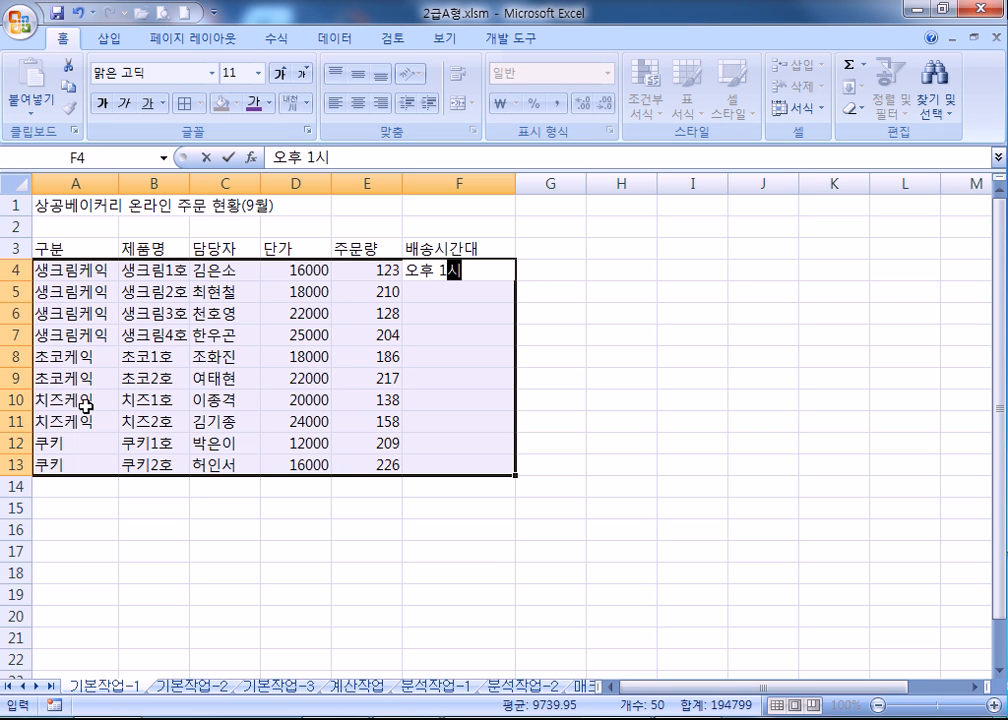
text(~3시)
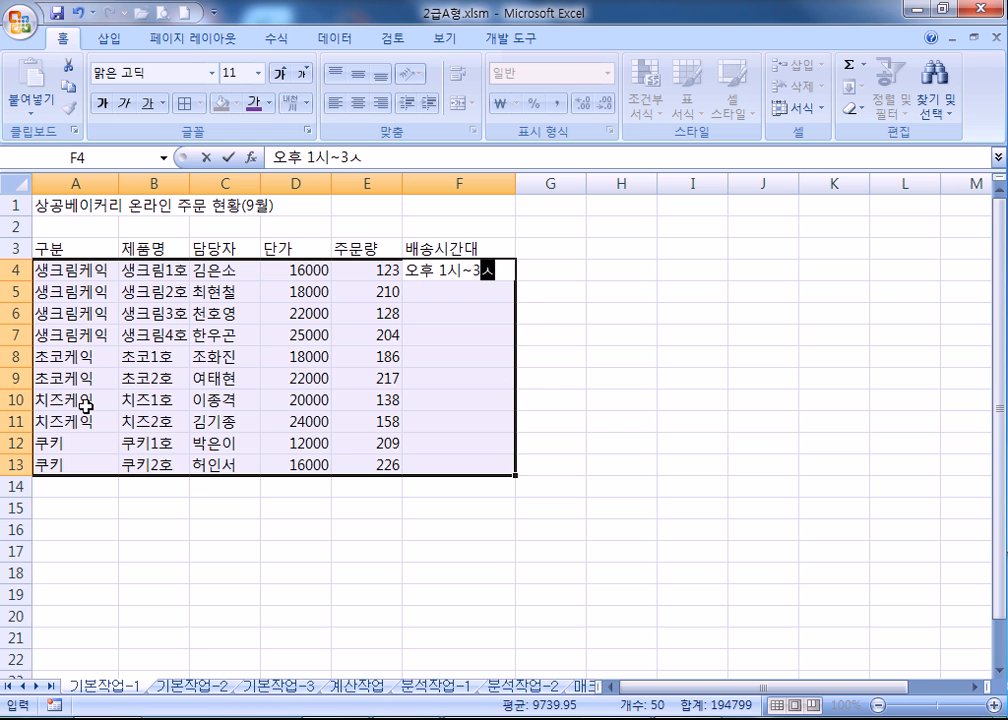
key(Return)
text(ㅇㅗ)
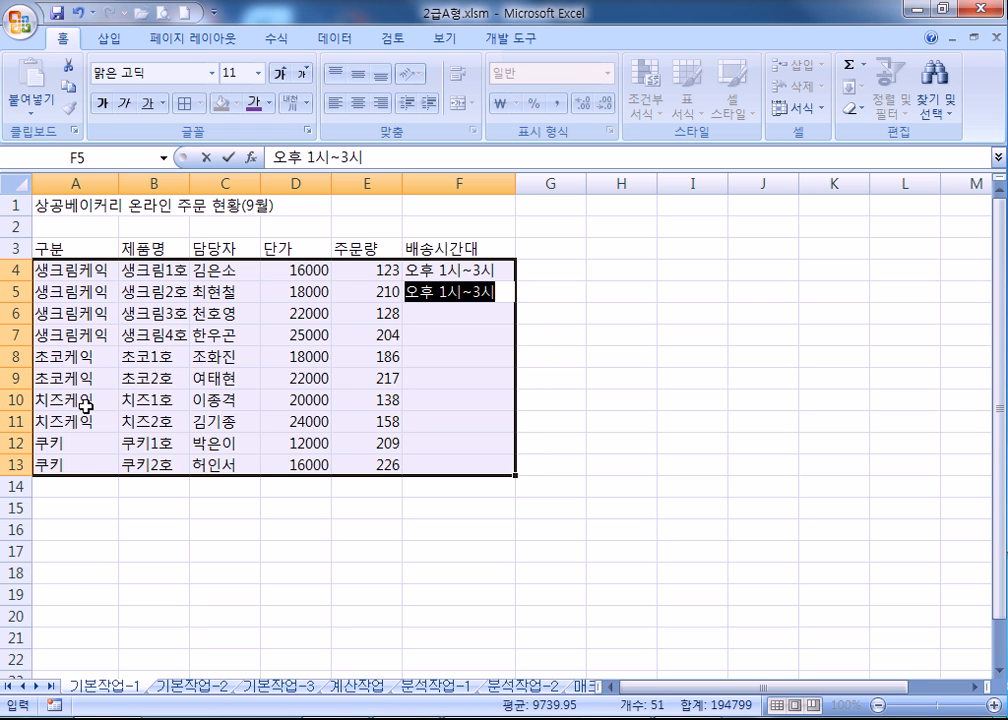
key(Return)
text(오후 1시~3시)
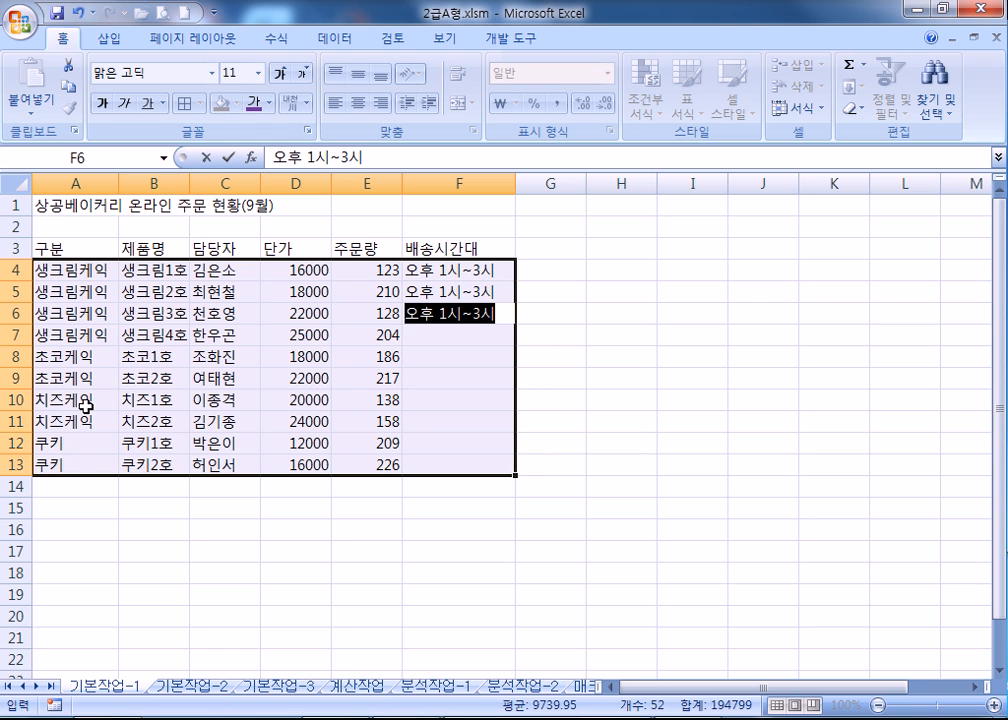
key(Return)
text(오)
key(Return)
Step: Enter the 배송시간대 오전 9시~10시 for the 초코케익 and 치즈케익 rows in F8:F11
text(오전 9ㅅ)
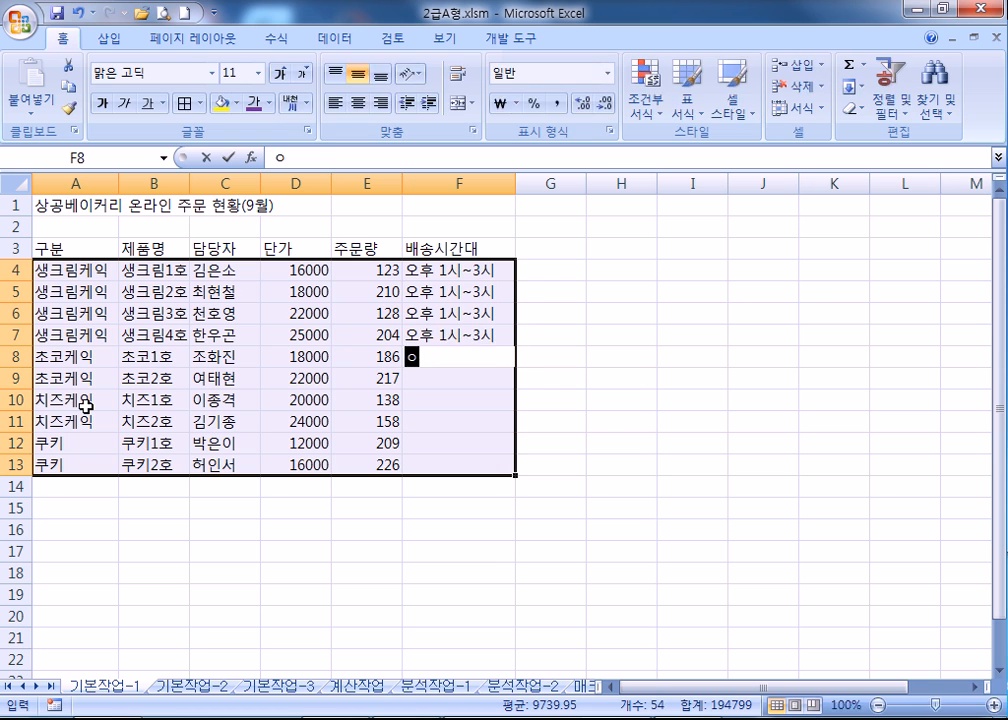
text(ㅣ~190시)
key(BackSpace)
key(BackSpace)
key(BackSpace)
key(BackSpace)
text(0시)
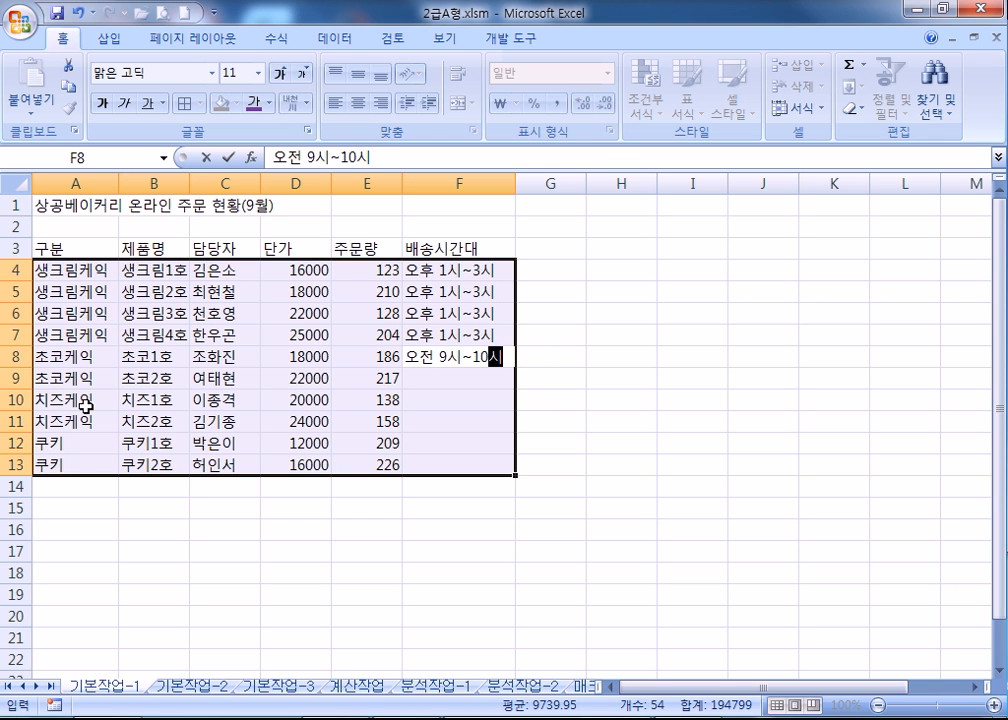
key(Return)
text(ㅇㅗ)
key(Return)
text(옺)
key(Return)
text(ㅇㅗㅈ)
key(Return)
Step: Enter the 배송시간대 오후 1시~3시 for the two 쿠키 rows in F12:F13
text(오후 1)
key(Return)
text(오후)
key(Return)
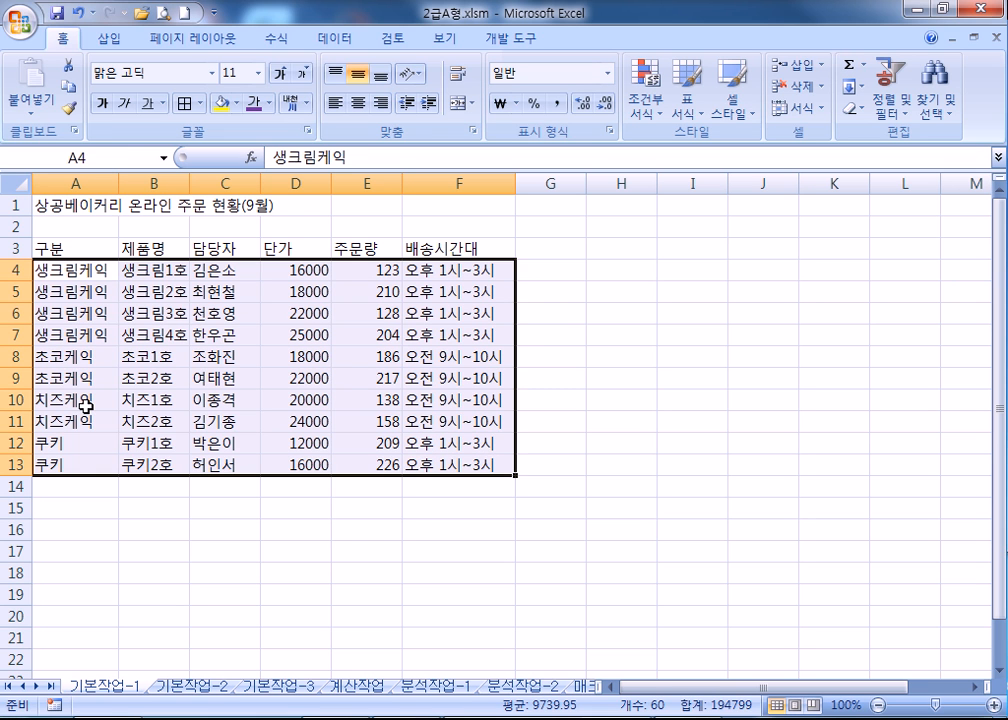
click(46, 207)
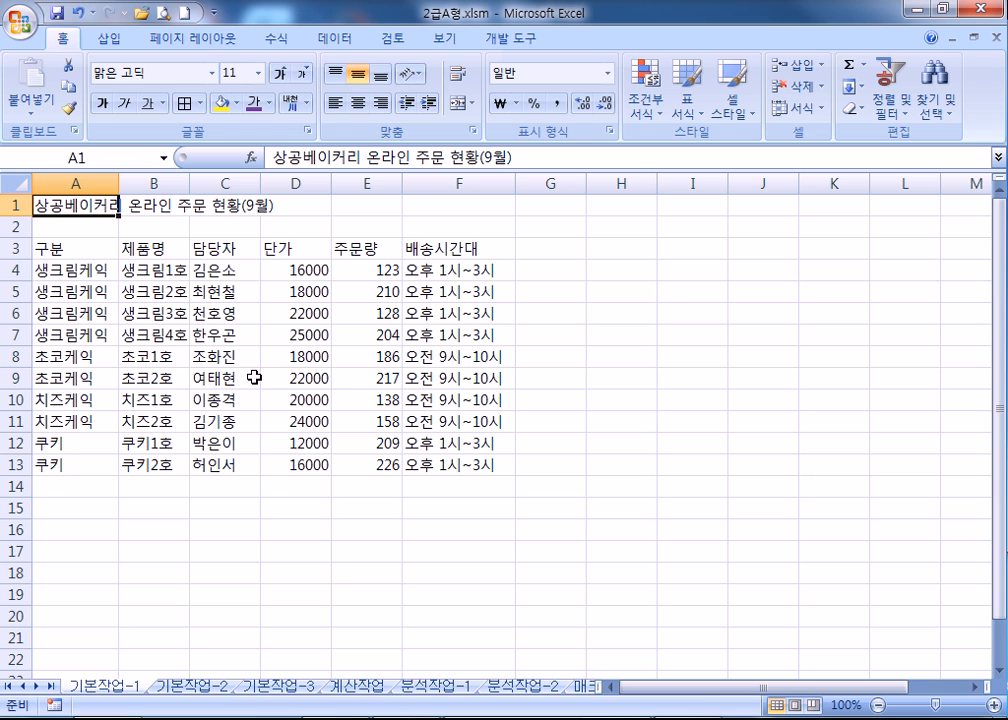
click(52, 229)
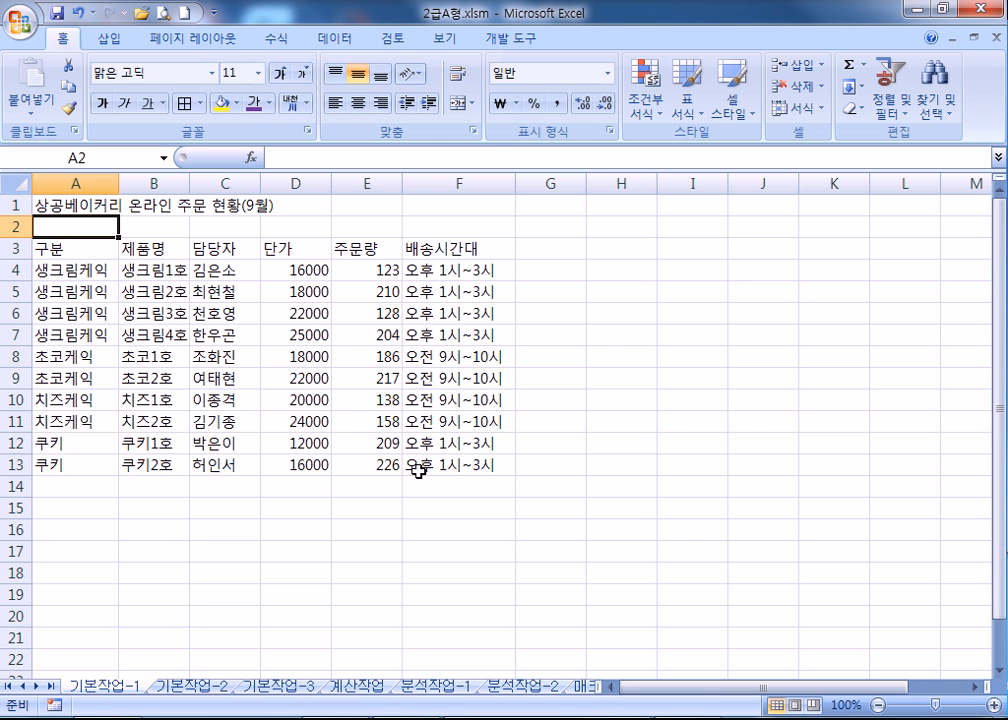
Step: On the 기본작업-2 sheet, merge and center the title across A1:H1
key(ctrl+Page_Down)
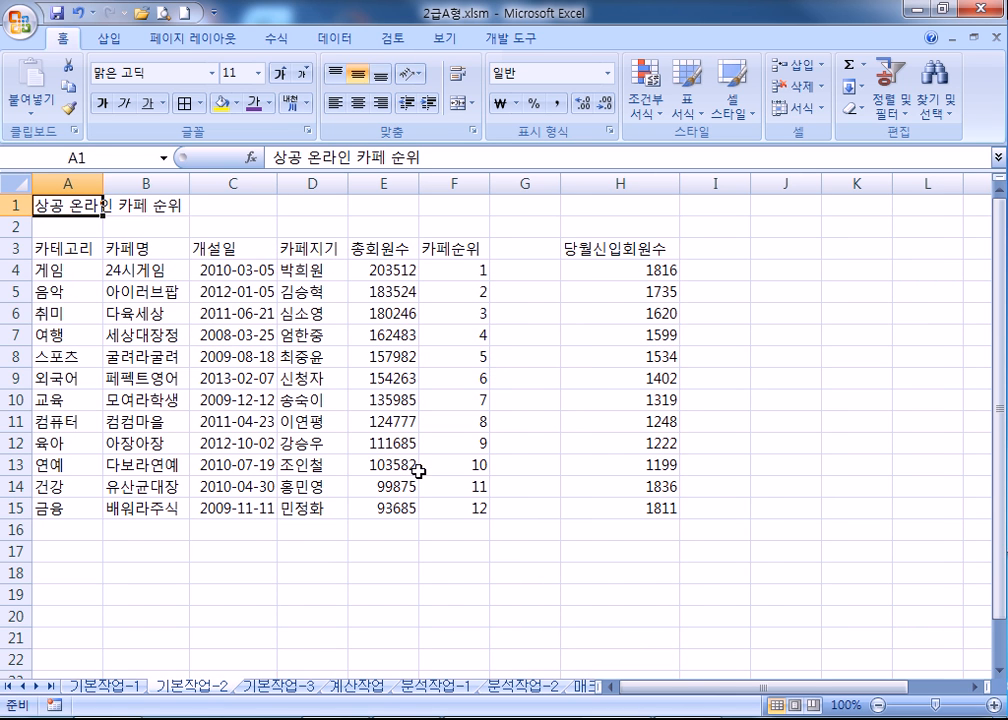
drag(100, 205, 593, 207)
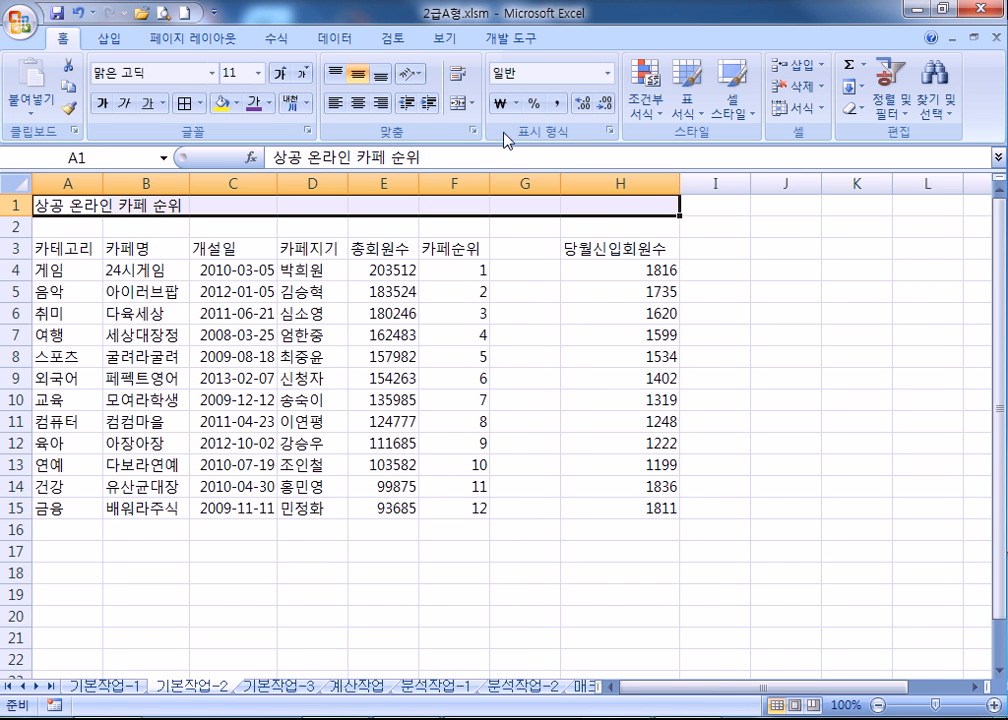
click(462, 107)
Step: Set the font of the merged title in A1 to 바탕체
click(213, 73)
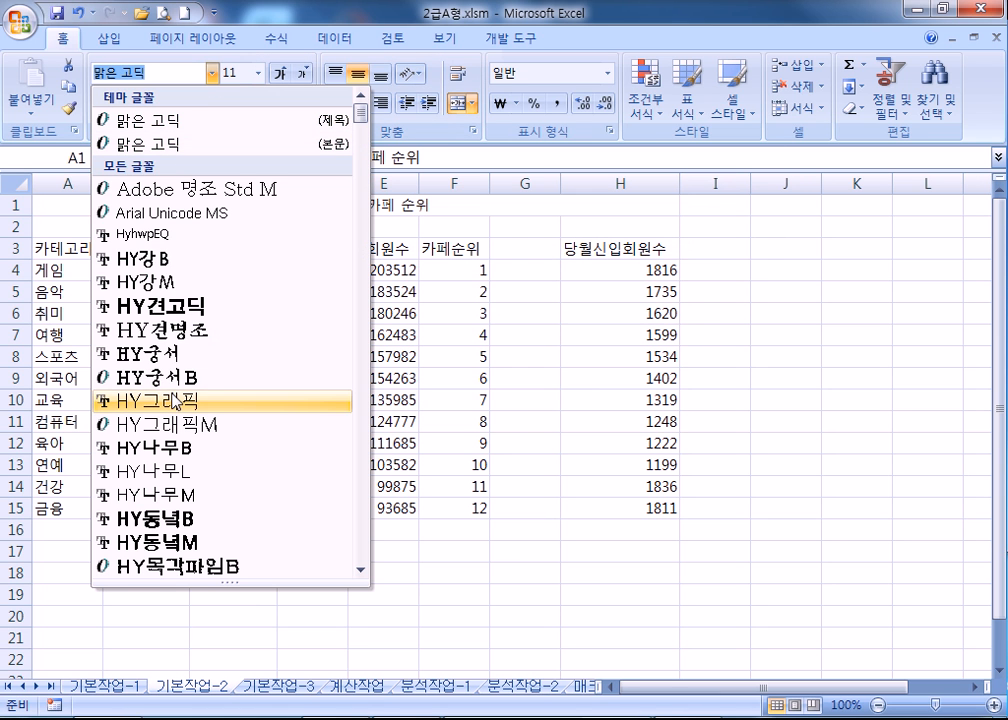
scroll(175, 400, down, 20)
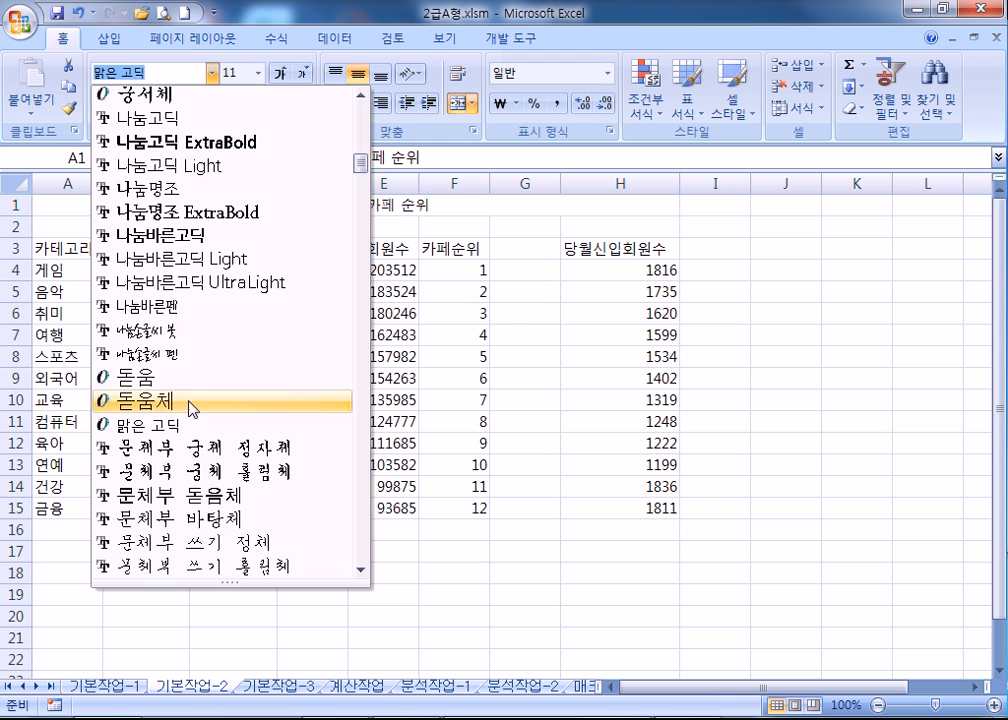
scroll(150, 220, up, 6)
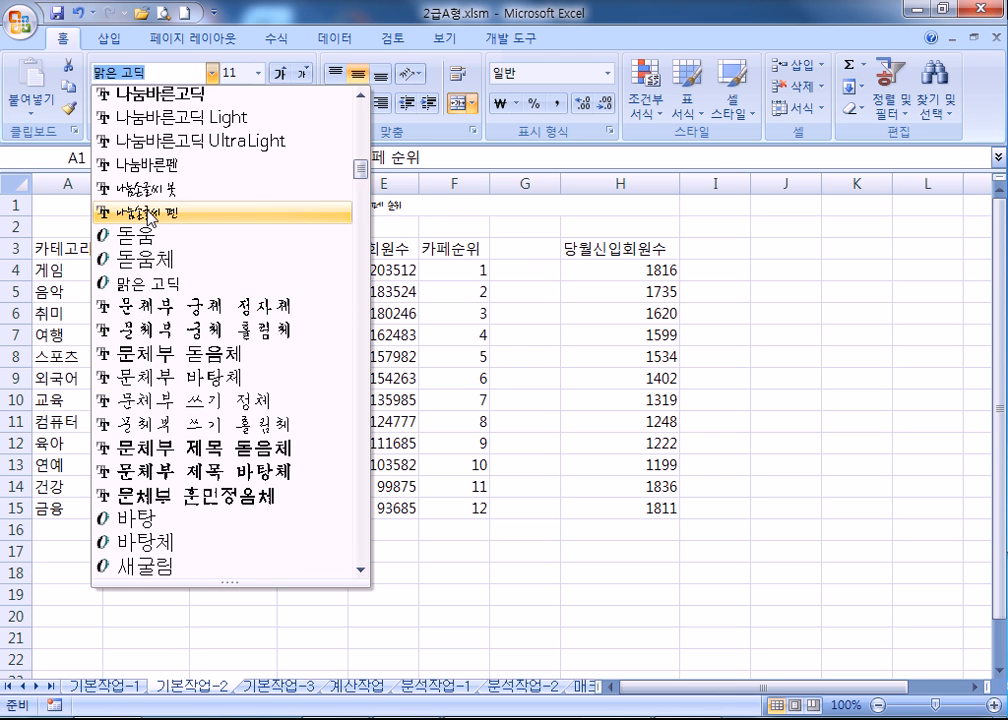
scroll(150, 270, down, 4)
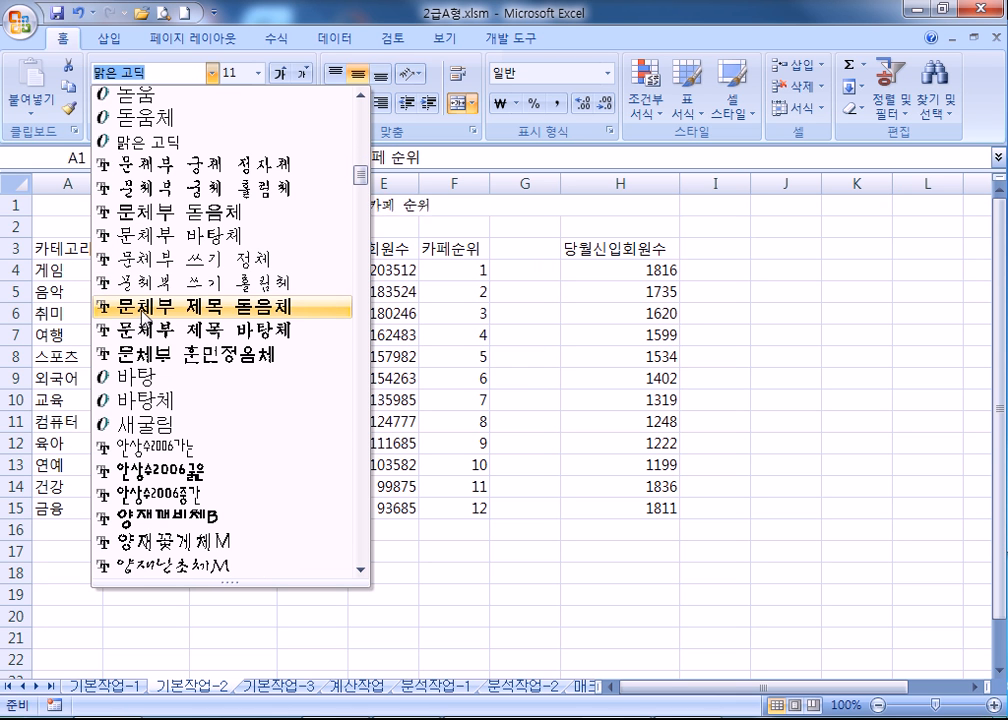
click(150, 405)
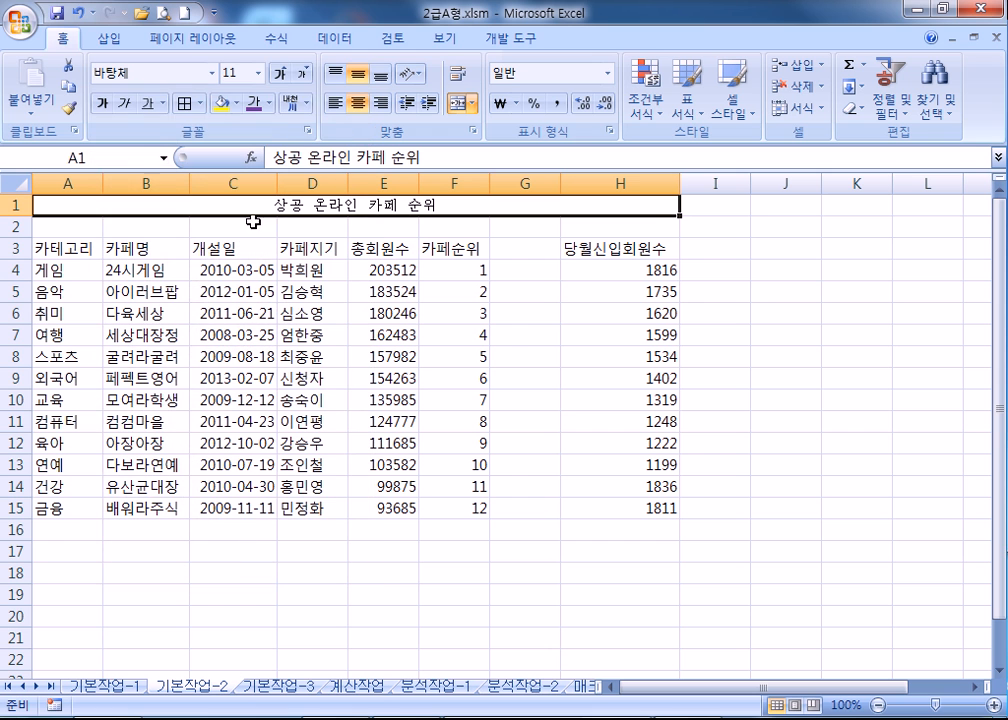
Step: Set the title's font size to 20 and make it bold and underlined
click(281, 75)
click(281, 75)
click(281, 75)
click(281, 75)
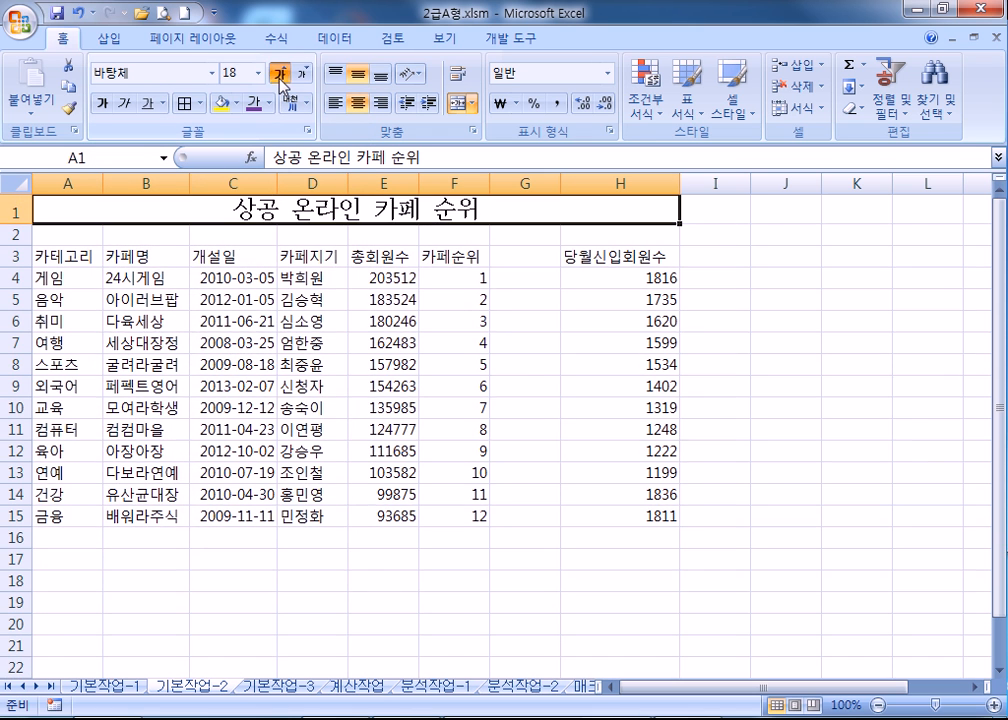
click(281, 75)
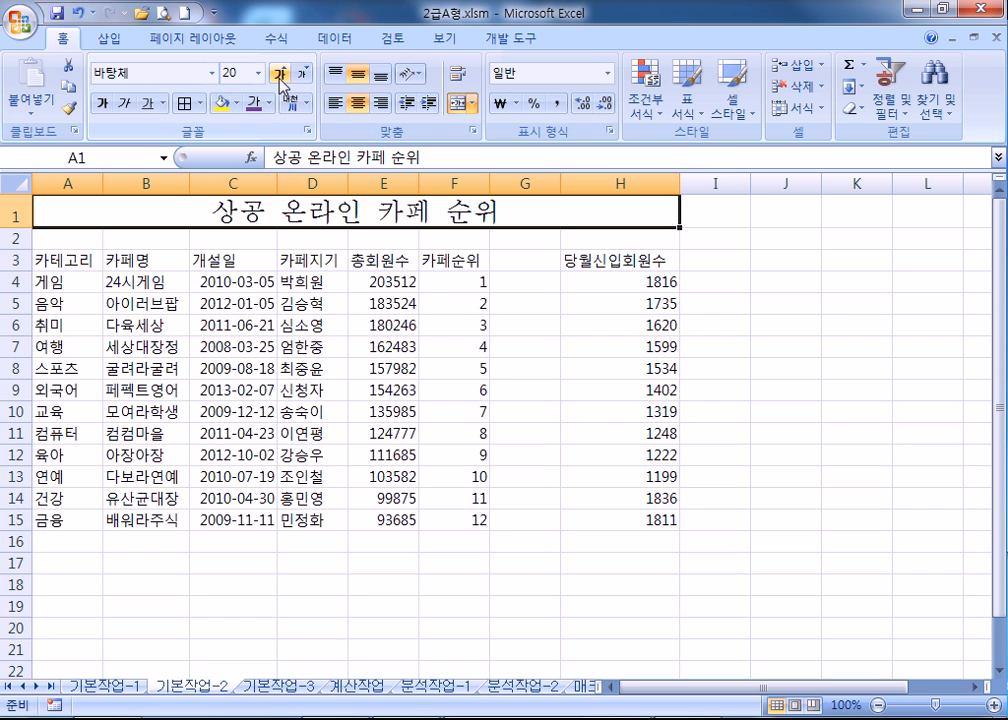
click(101, 103)
click(146, 106)
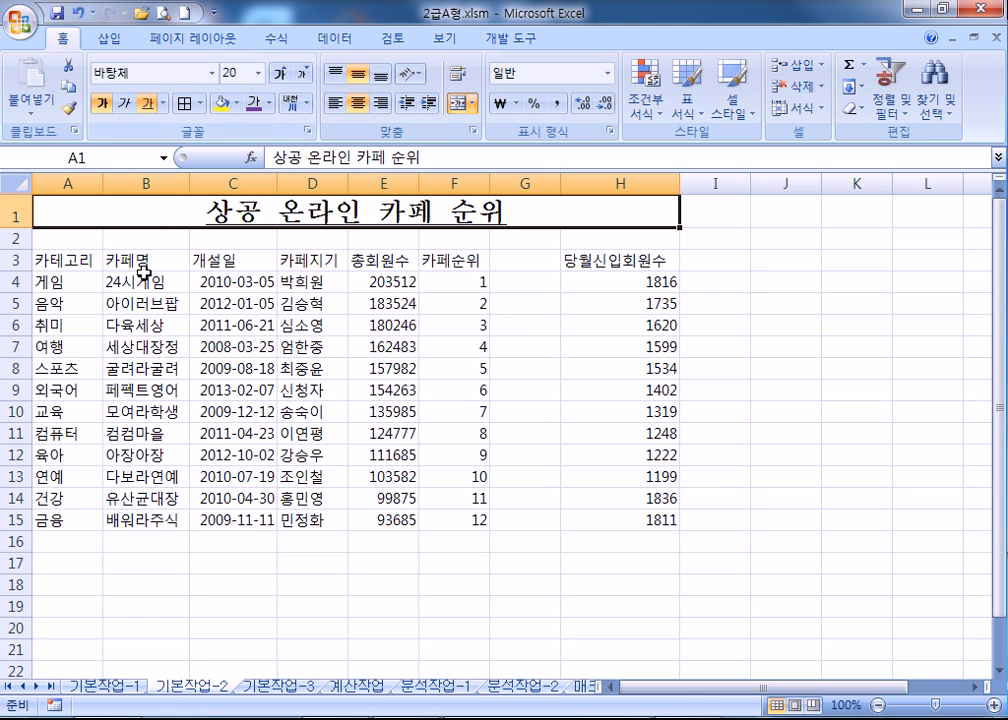
Step: Apply the 강조색1 cell style to the header row A3:H3
click(72, 260)
drag(117, 260, 603, 260)
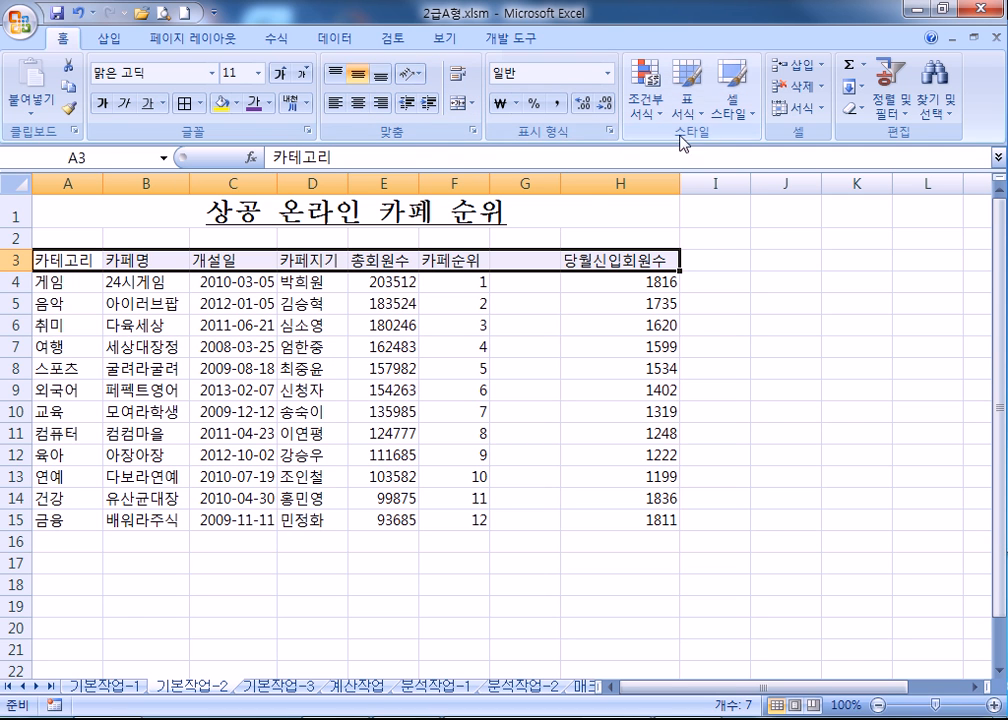
click(733, 100)
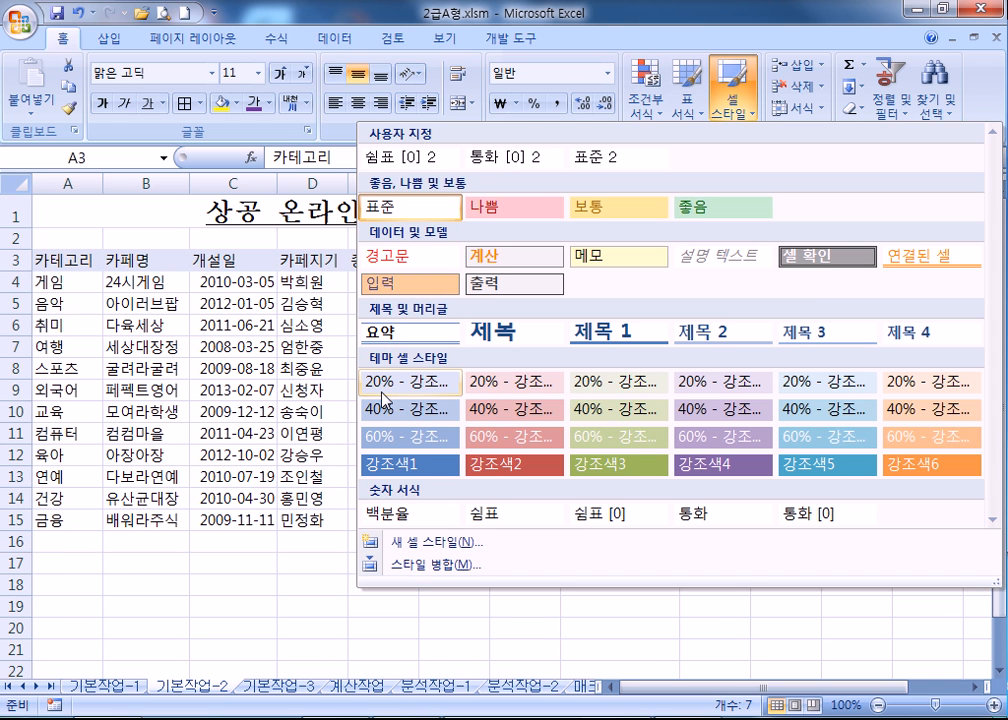
click(385, 476)
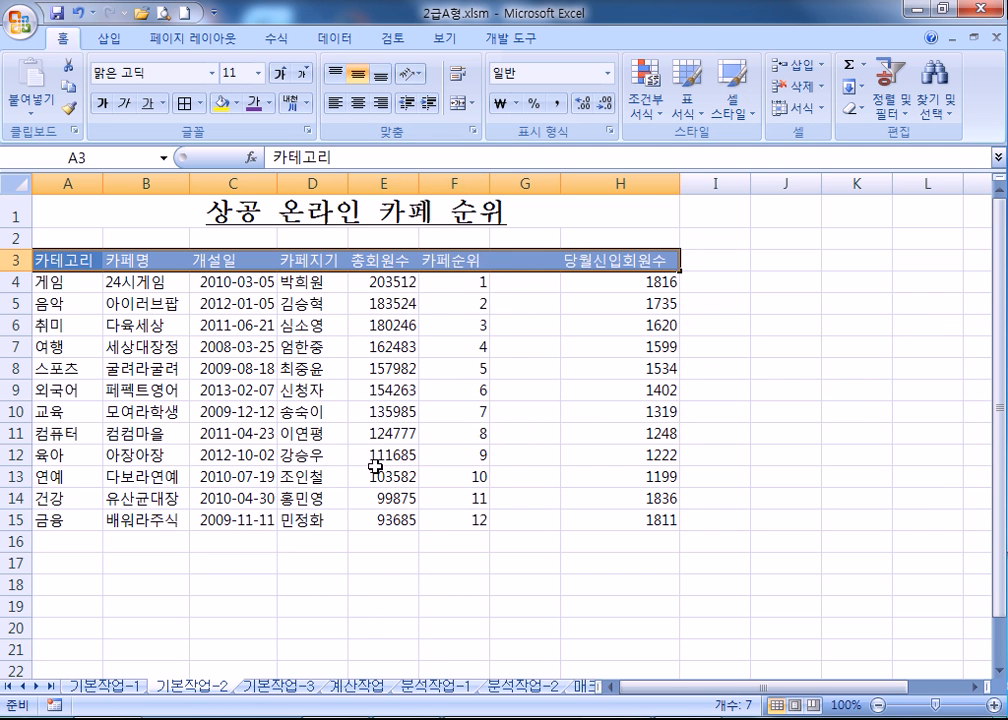
Step: Format the 개설일 dates in C4:C15 with the custom number format yyyy"년" mm"월" dd"일"
drag(234, 283, 238, 520)
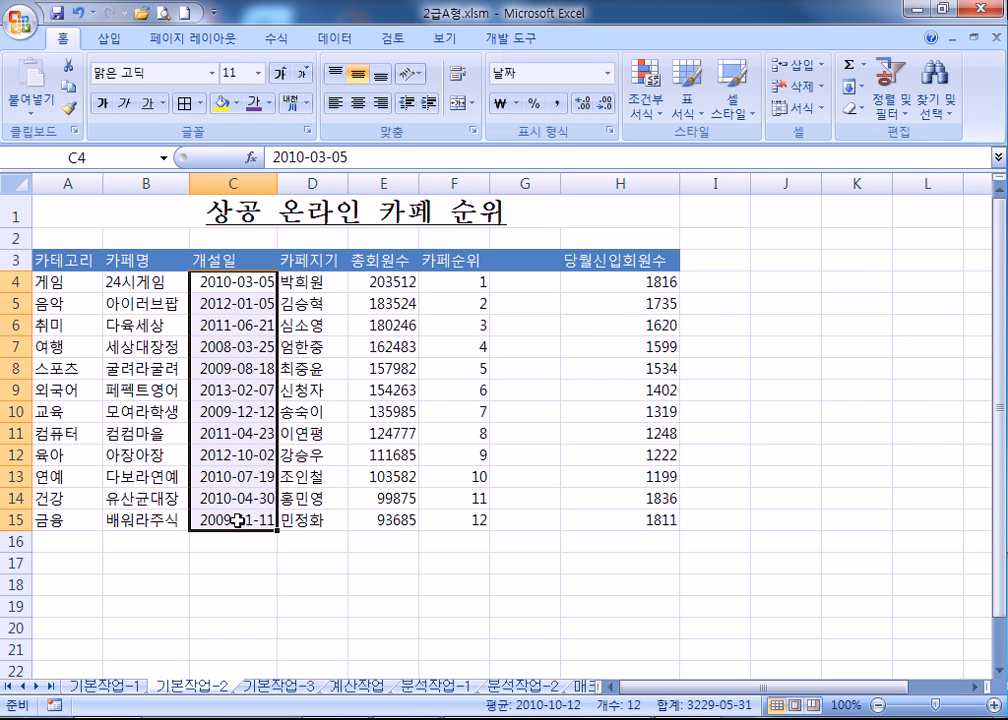
key(ctrl+1)
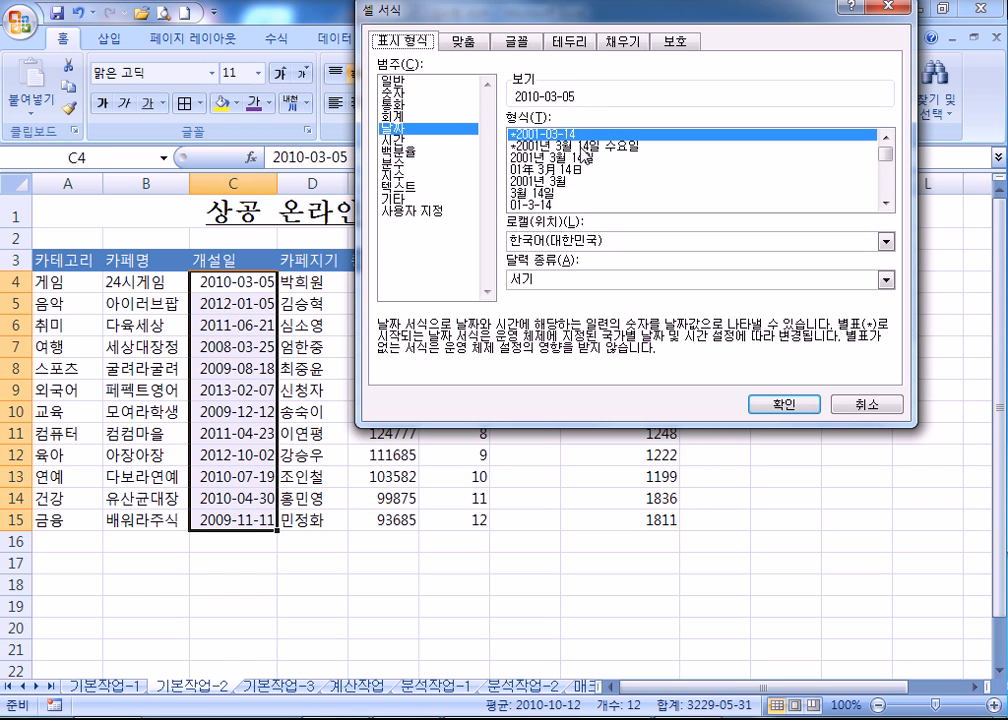
click(583, 148)
click(468, 211)
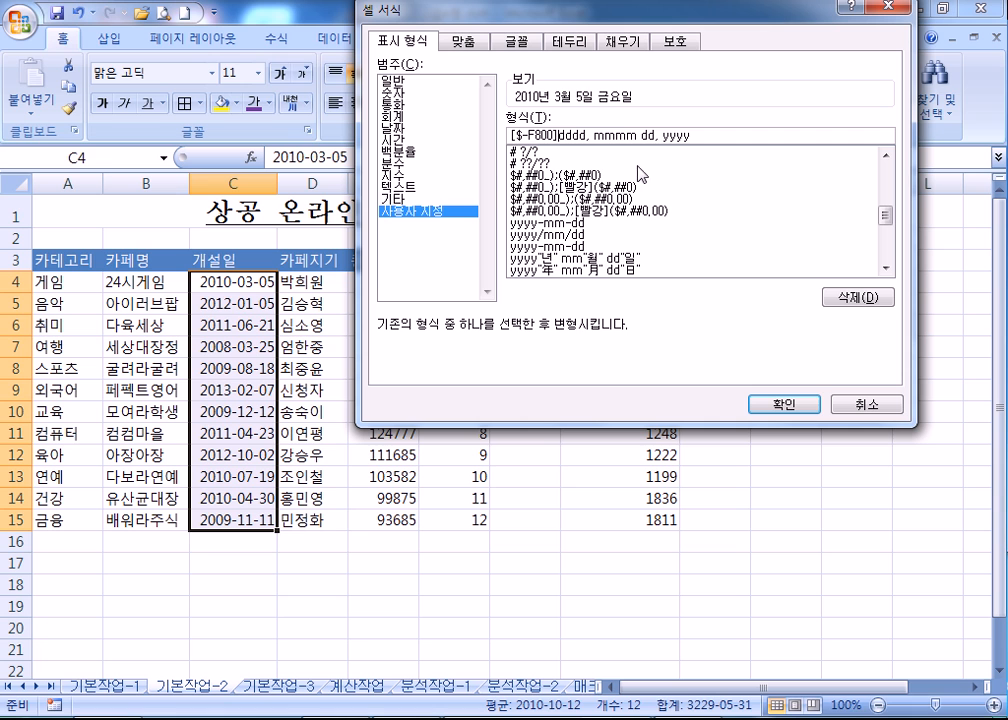
click(575, 258)
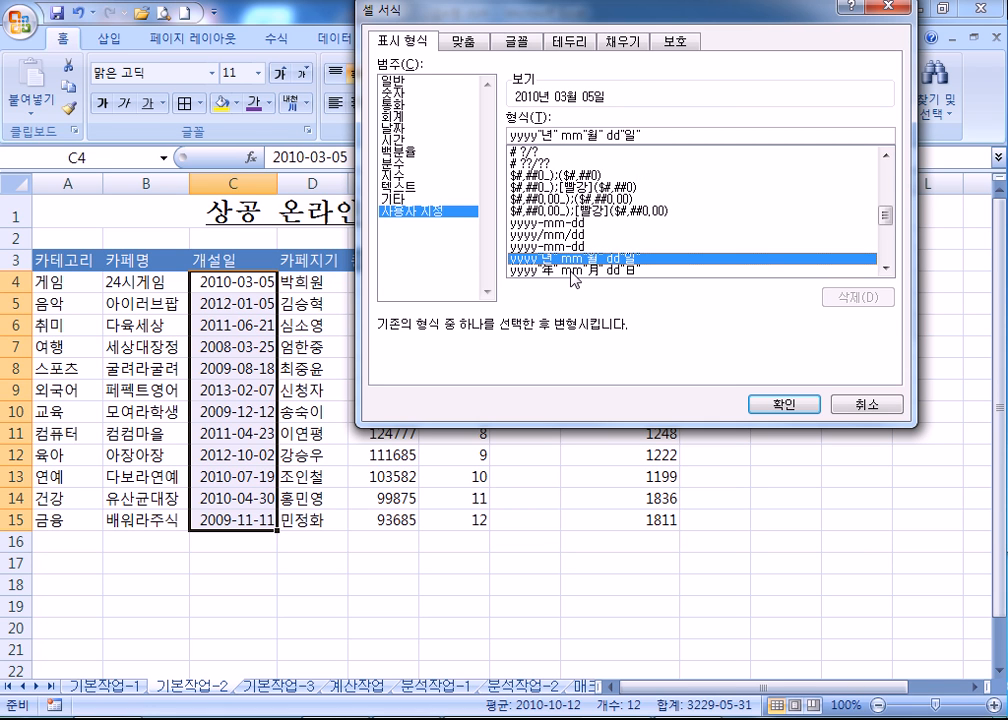
click(786, 404)
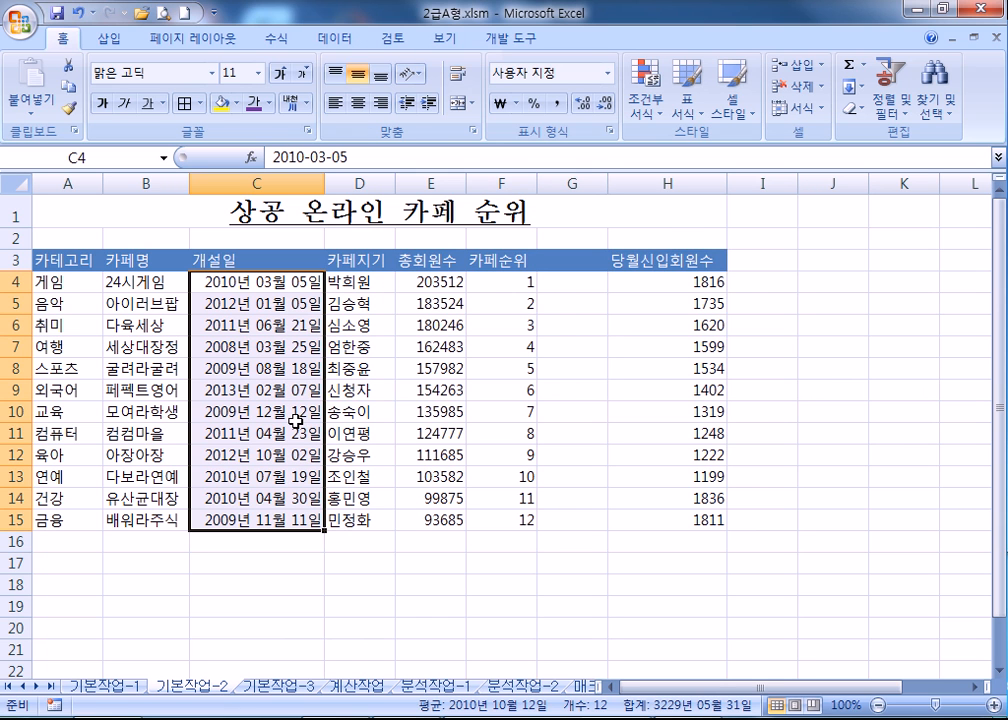
Step: Copy the 당월신입회원수 values in H4:H15
drag(648, 282, 637, 519)
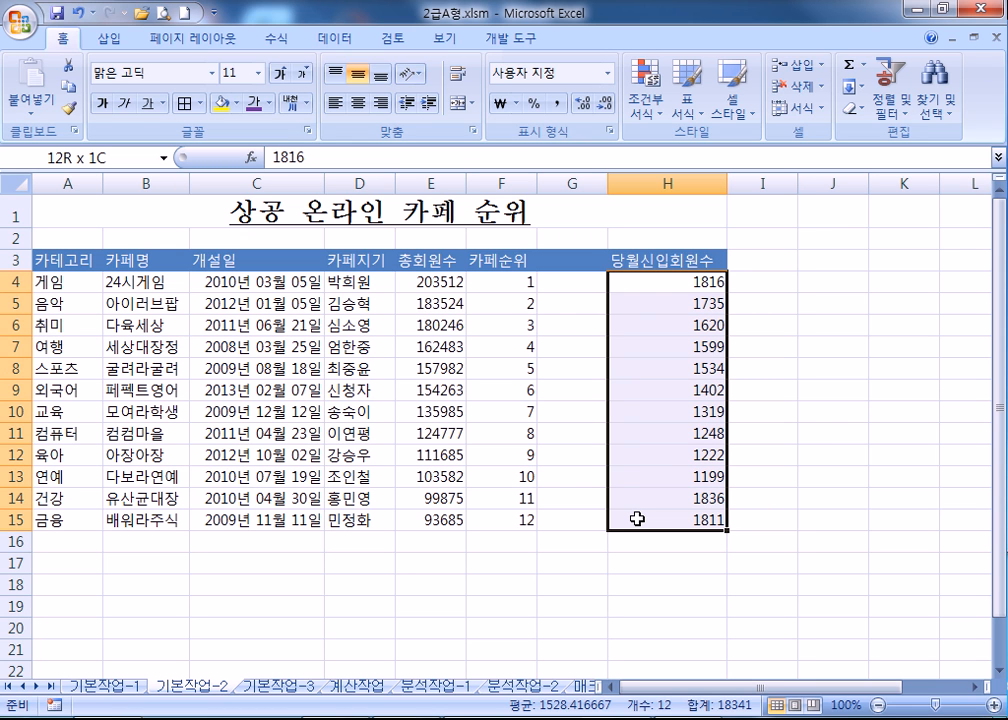
drag(637, 519, 637, 519)
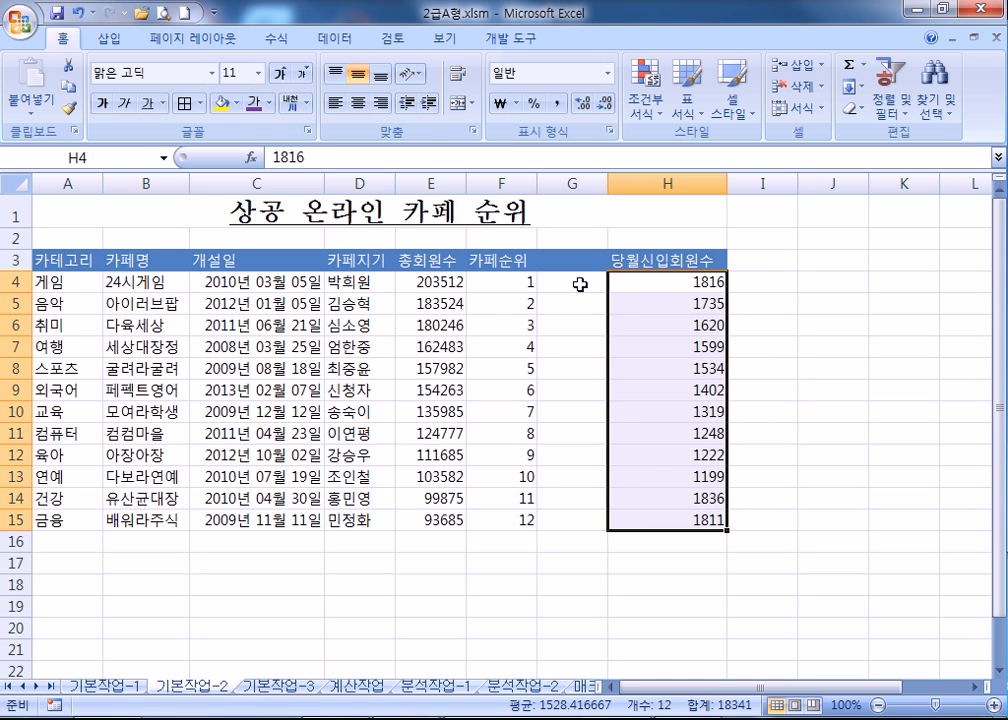
key(ctrl+c)
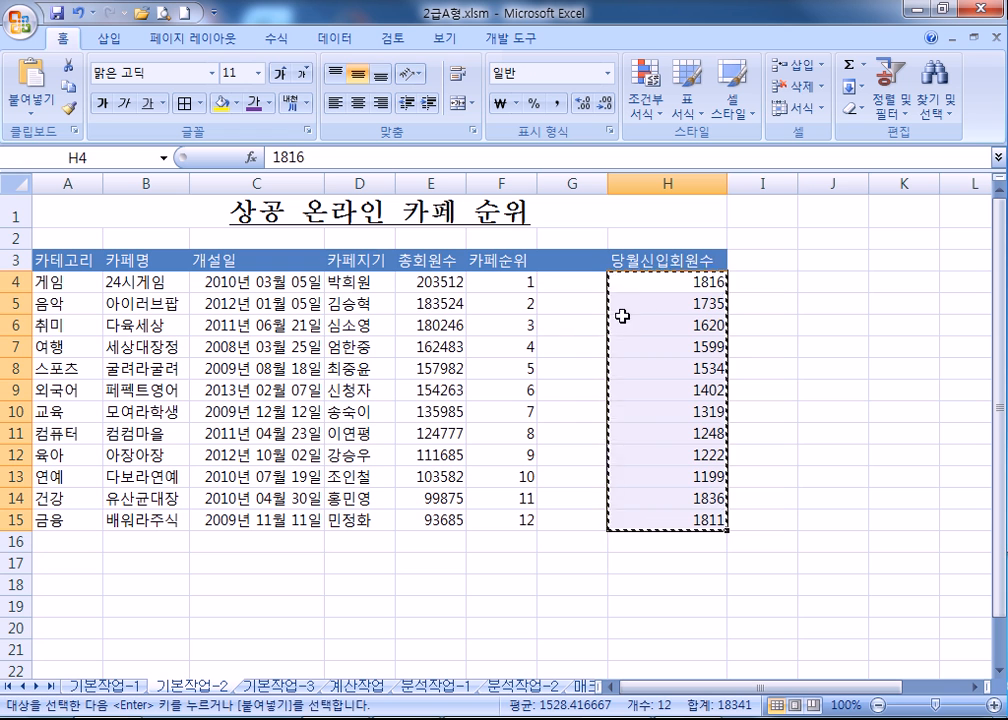
Step: Try adding the copied values to the 총회원수 column from cell E4 using Paste Special with the 더하기 operation
click(430, 282)
right_click(441, 282)
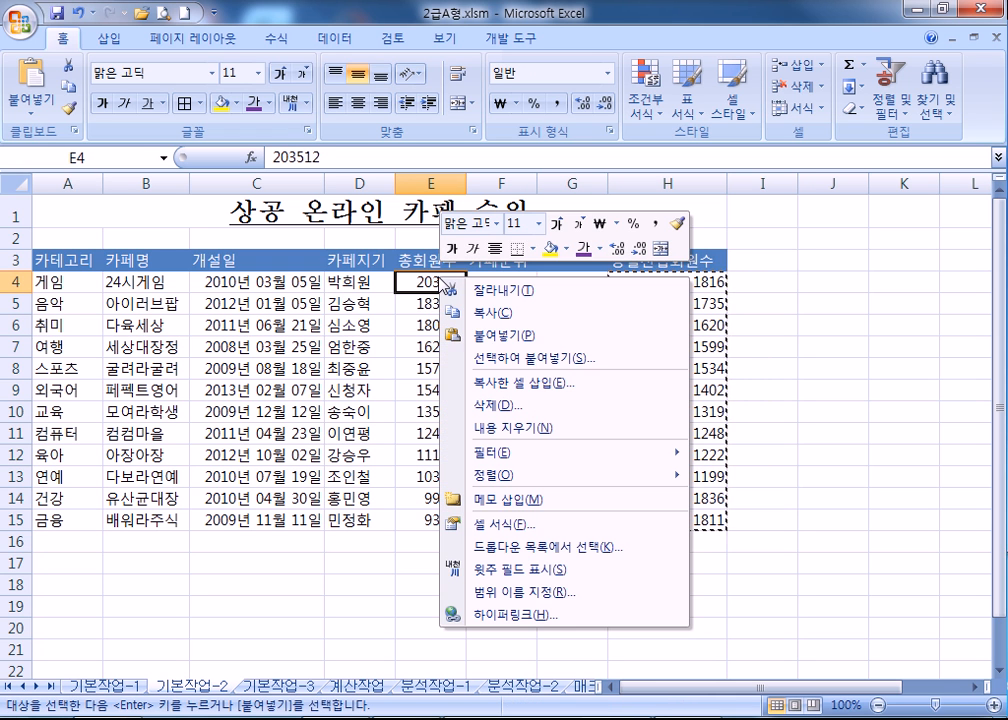
click(535, 358)
click(360, 401)
drag(504, 212, 748, 108)
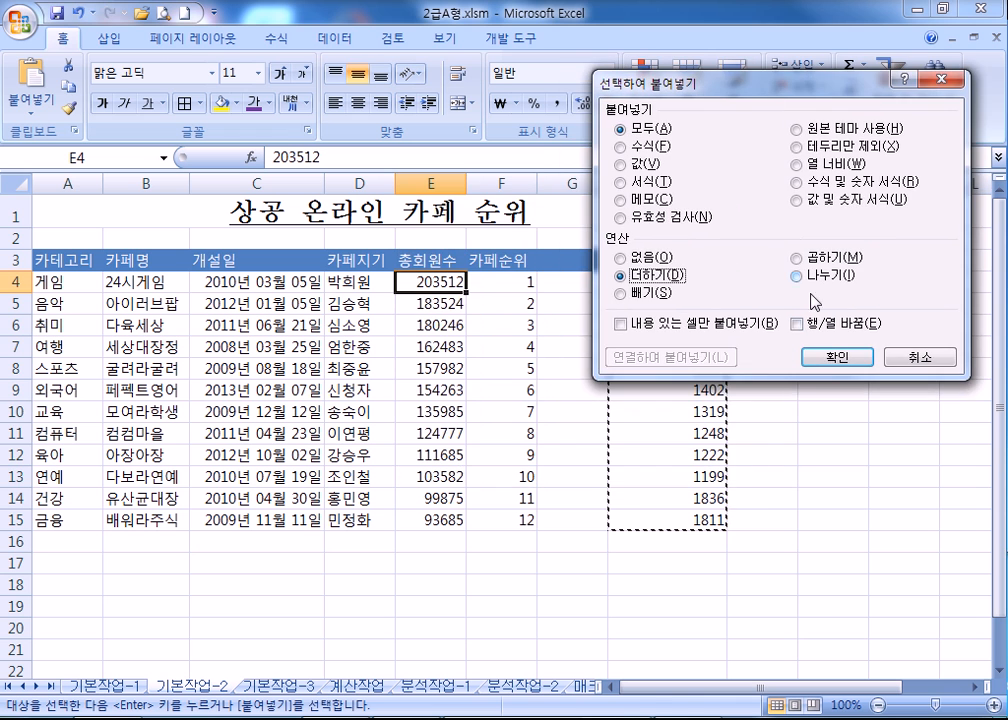
click(820, 367)
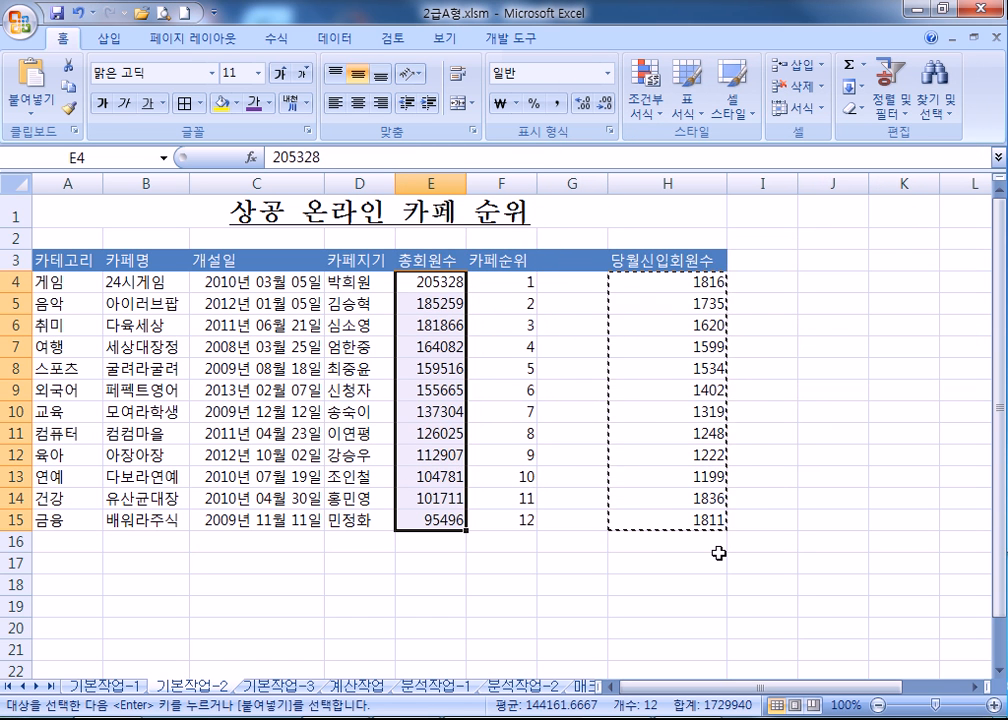
key(ctrl+z)
Step: Add the copied 당월신입회원수 values to the 총회원수 values in E4:E15 using Paste Special with the 더하기 operation
drag(704, 285, 659, 522)
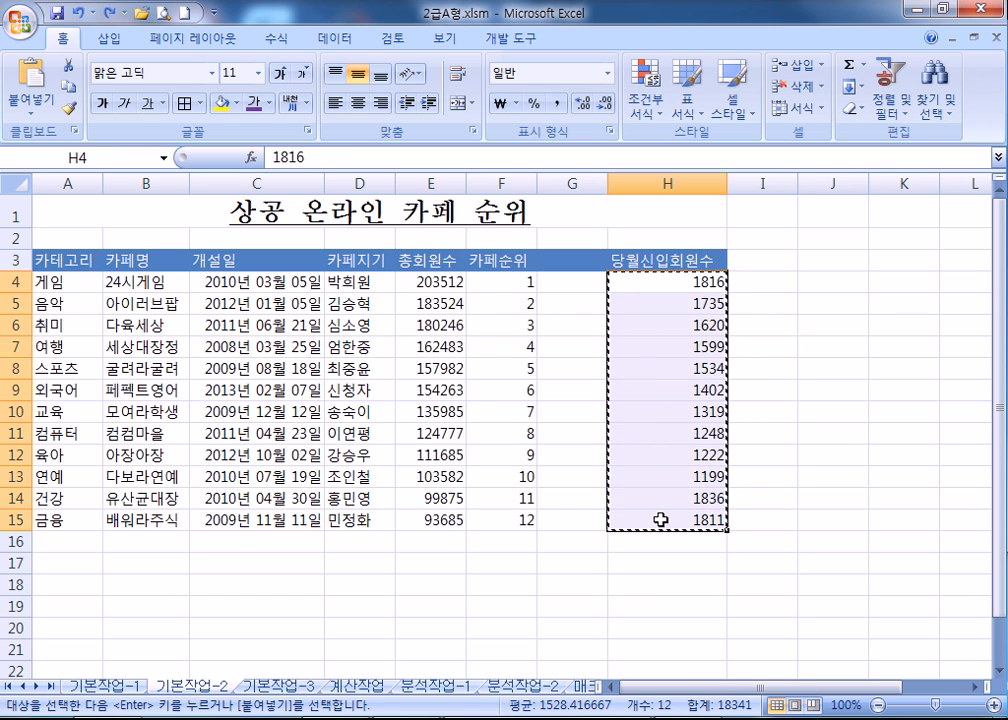
drag(445, 283, 412, 518)
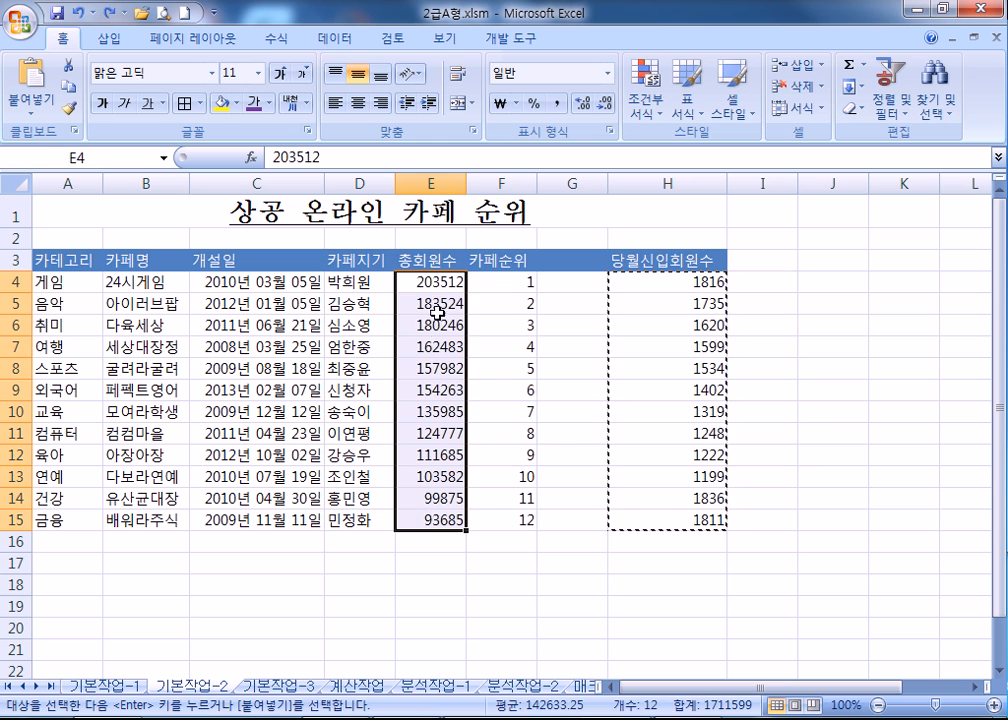
click(425, 283)
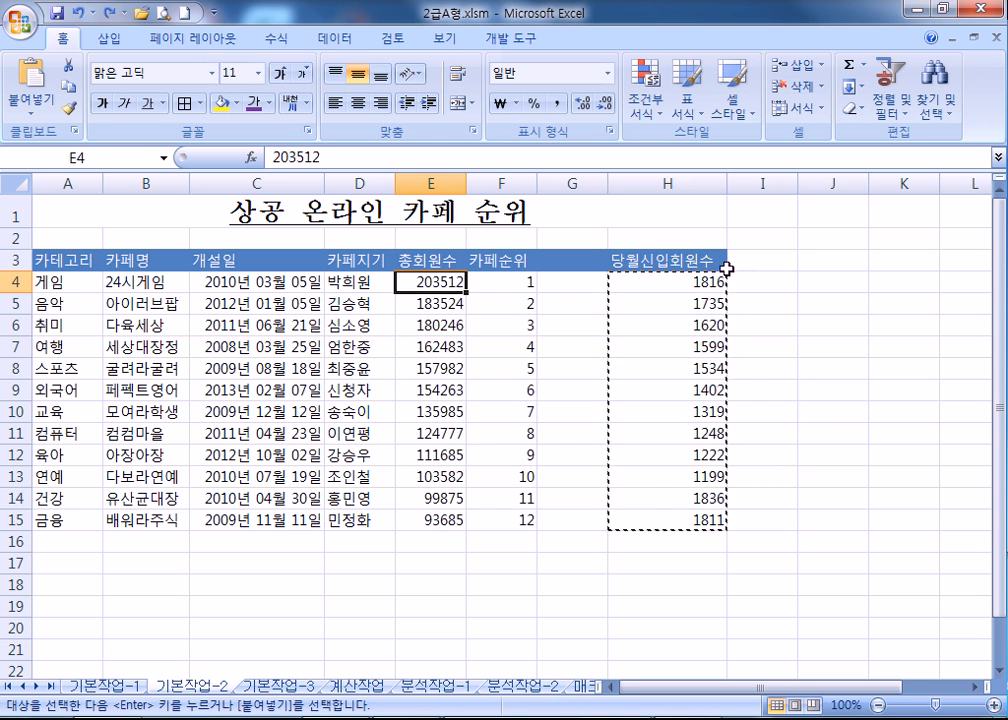
drag(416, 283, 430, 519)
right_click(453, 283)
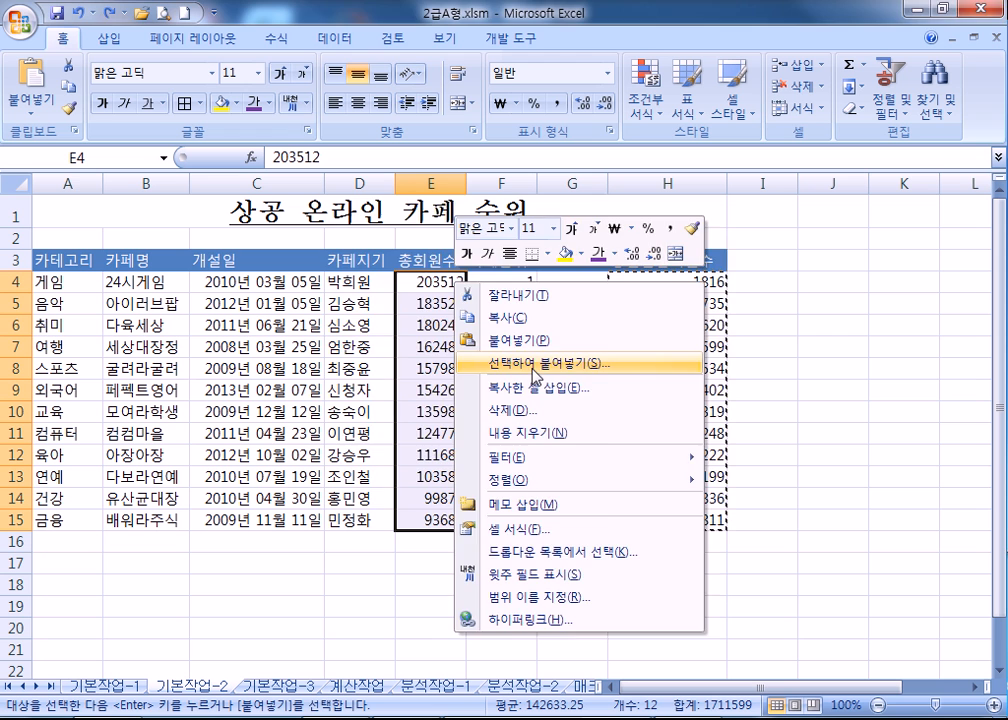
click(530, 362)
click(371, 407)
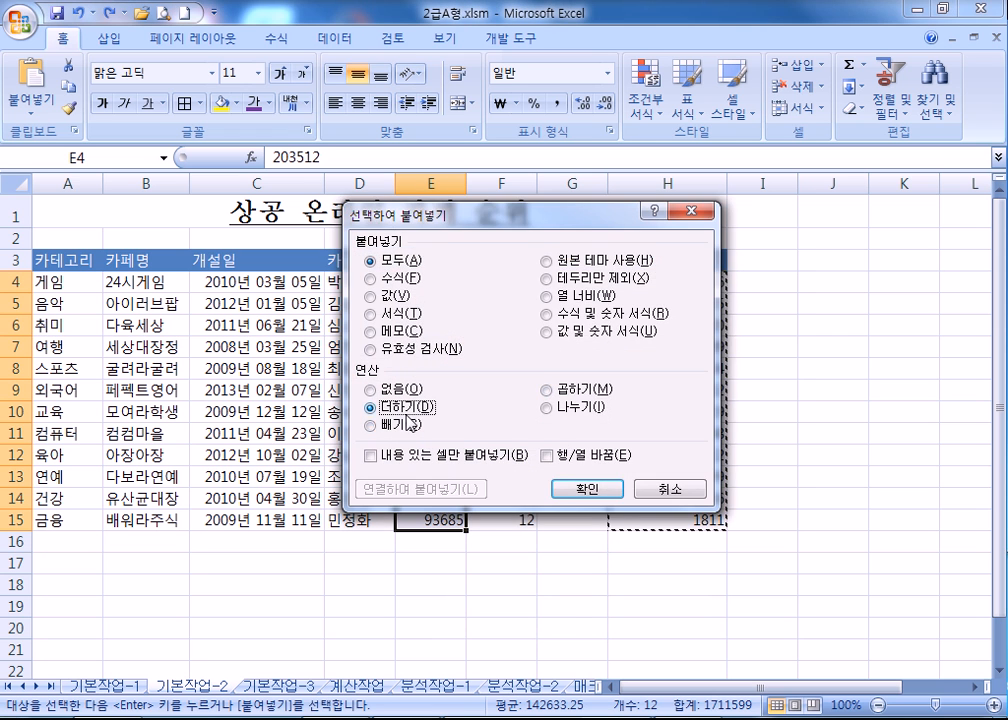
click(562, 489)
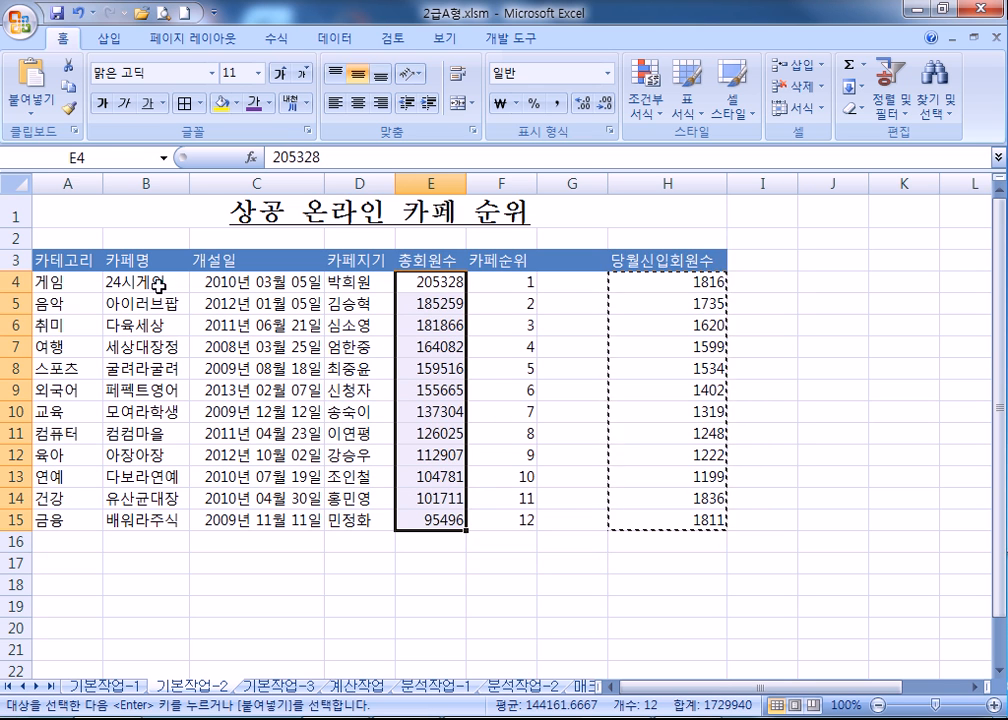
Step: Center the contents of A3:F15 horizontally and apply all borders to the range
click(45, 261)
drag(45, 261, 507, 516)
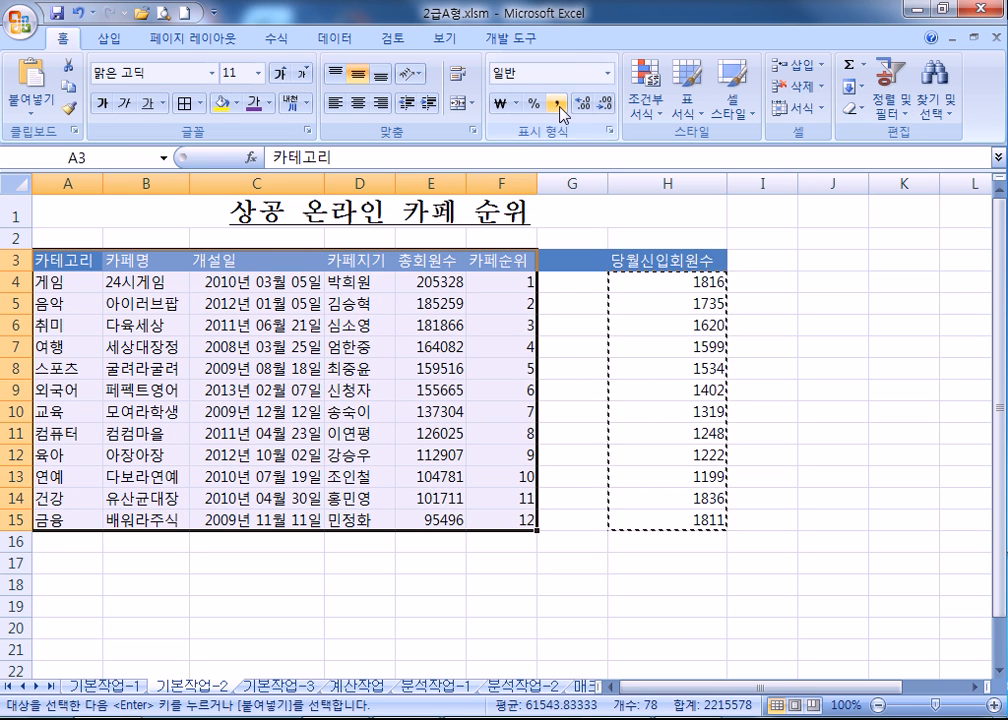
click(357, 103)
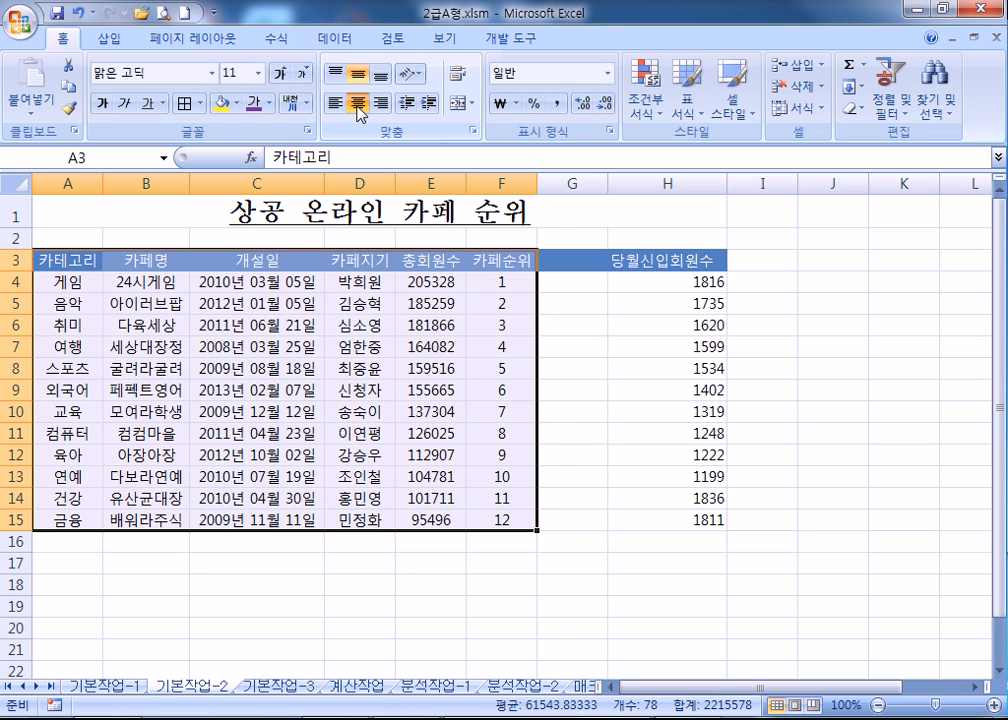
click(183, 103)
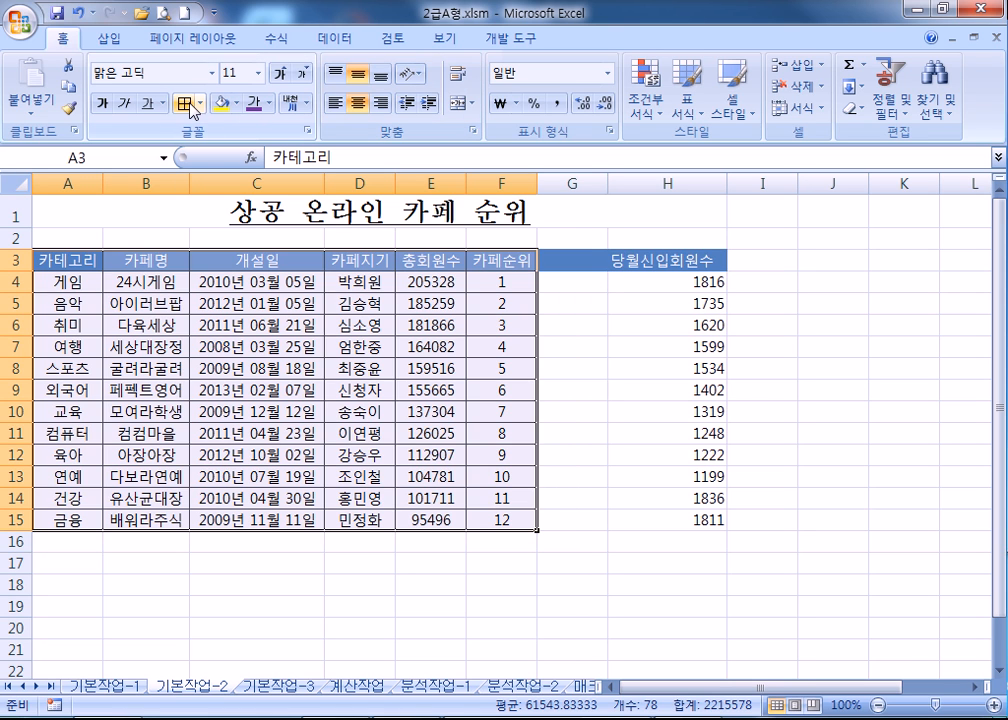
click(320, 638)
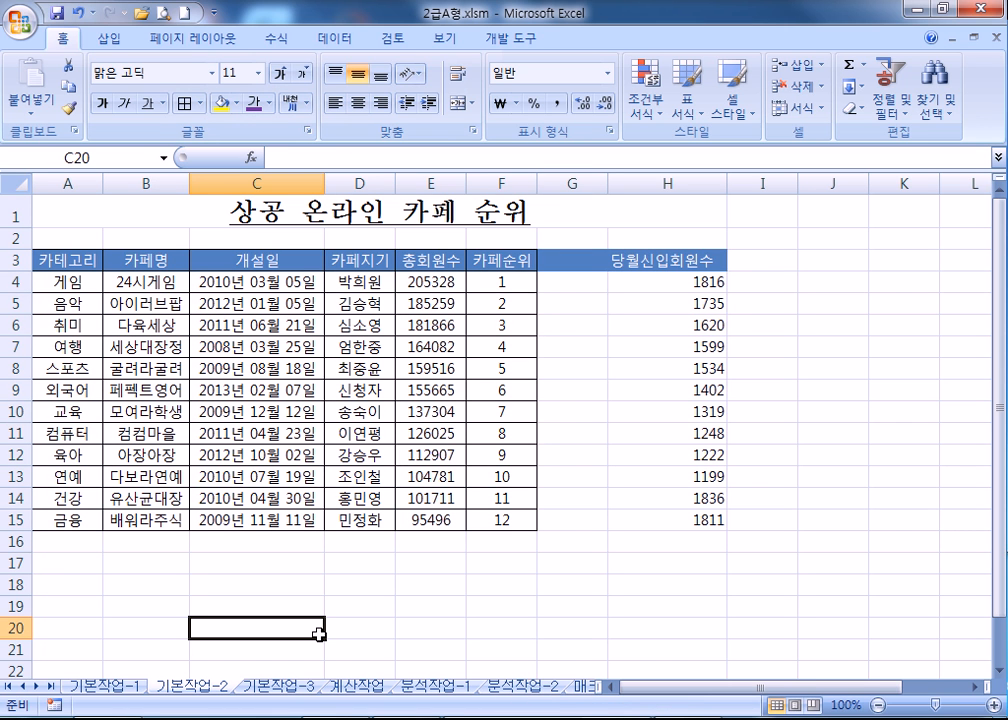
Step: On the 기본작업-3 sheet, start a formula-based conditional formatting rule for the data rows A4:F20
key(ctrl+Page_Down)
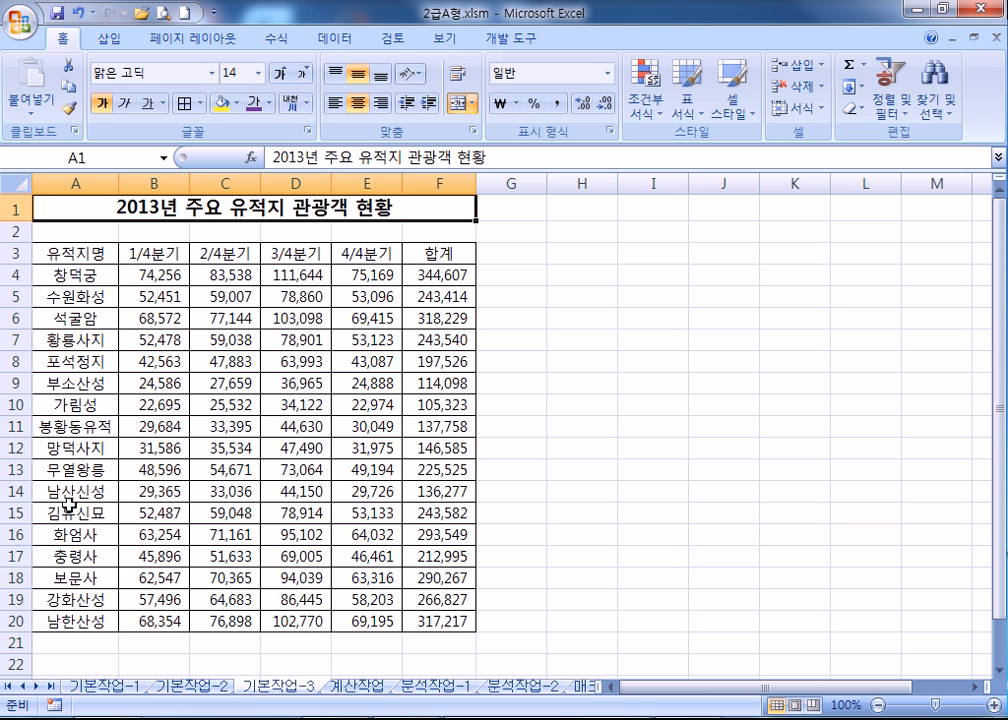
click(116, 276)
drag(118, 277, 426, 621)
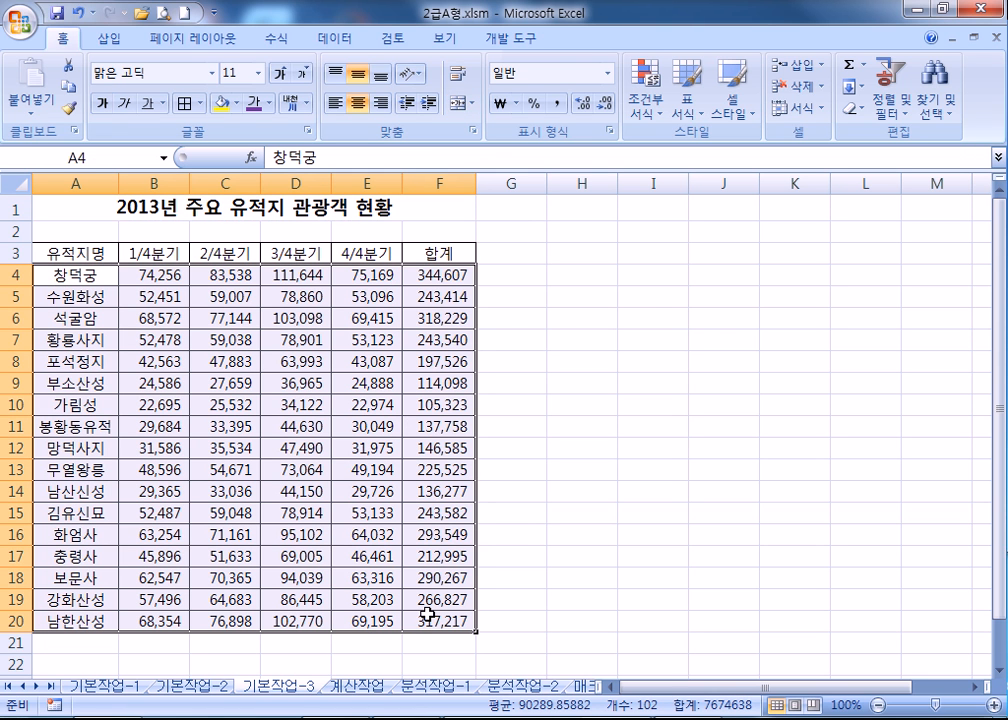
click(645, 100)
click(688, 356)
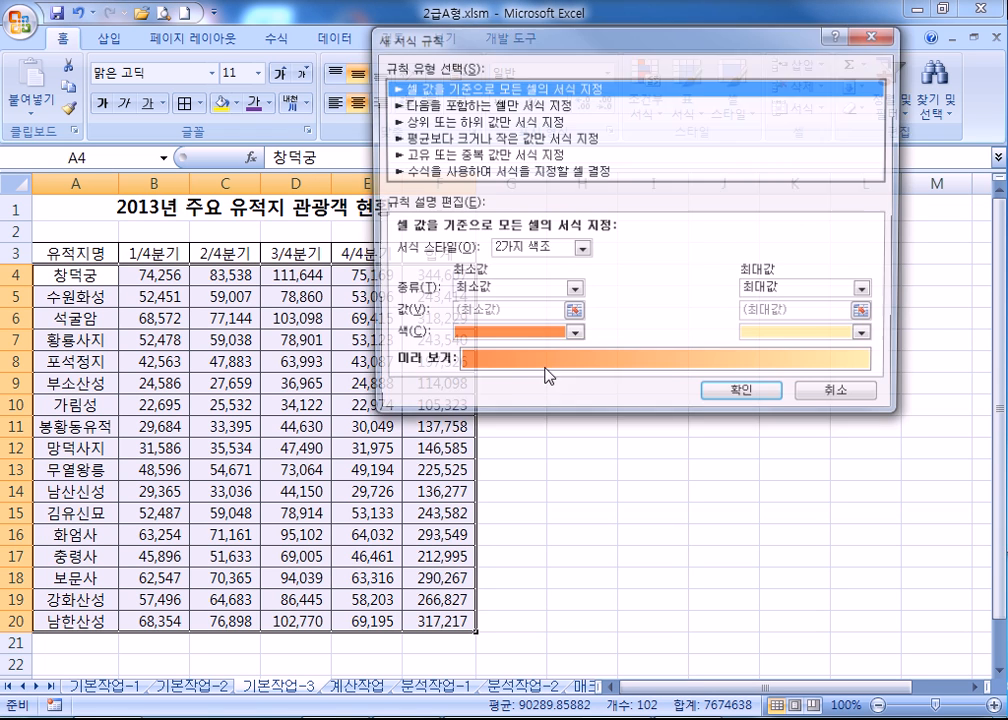
click(437, 173)
drag(430, 38, 581, 71)
click(590, 283)
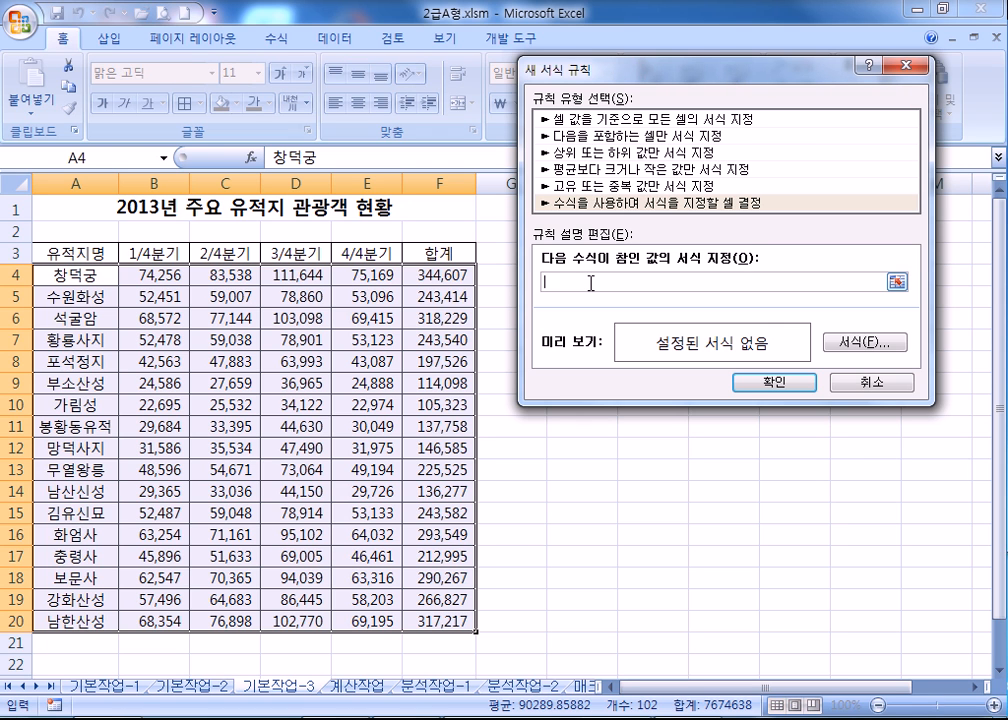
Step: Enter the rule formula =OR($F4>=300000,$F4<=120000) to match rows by their 합계 value
click(426, 283)
key(F4)
key(F4)
text(>=300000)
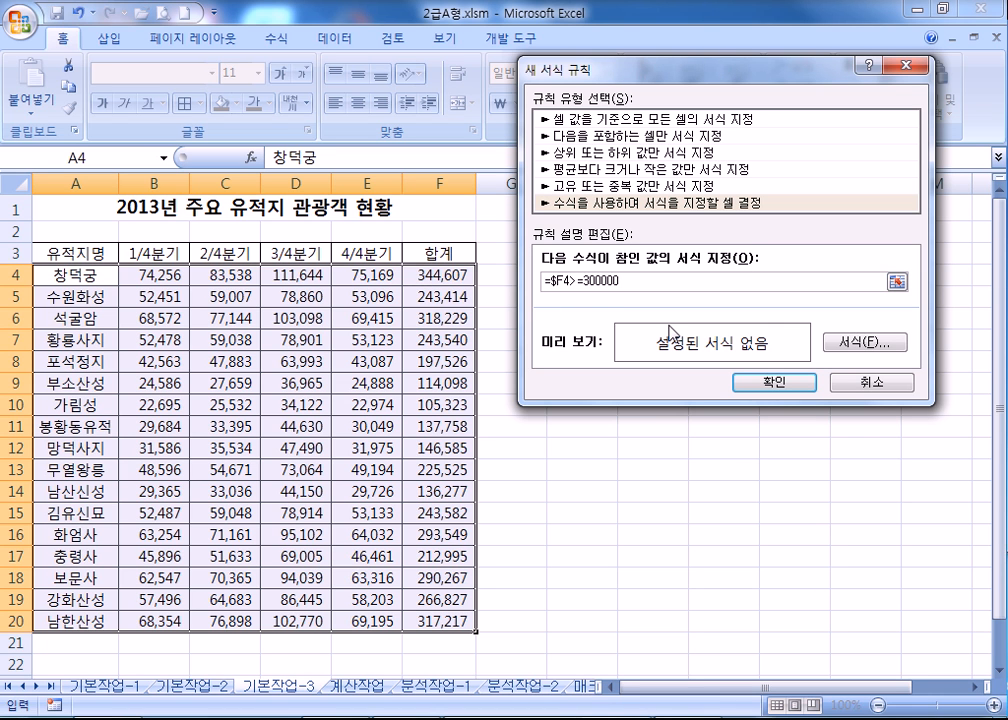
text(OR()
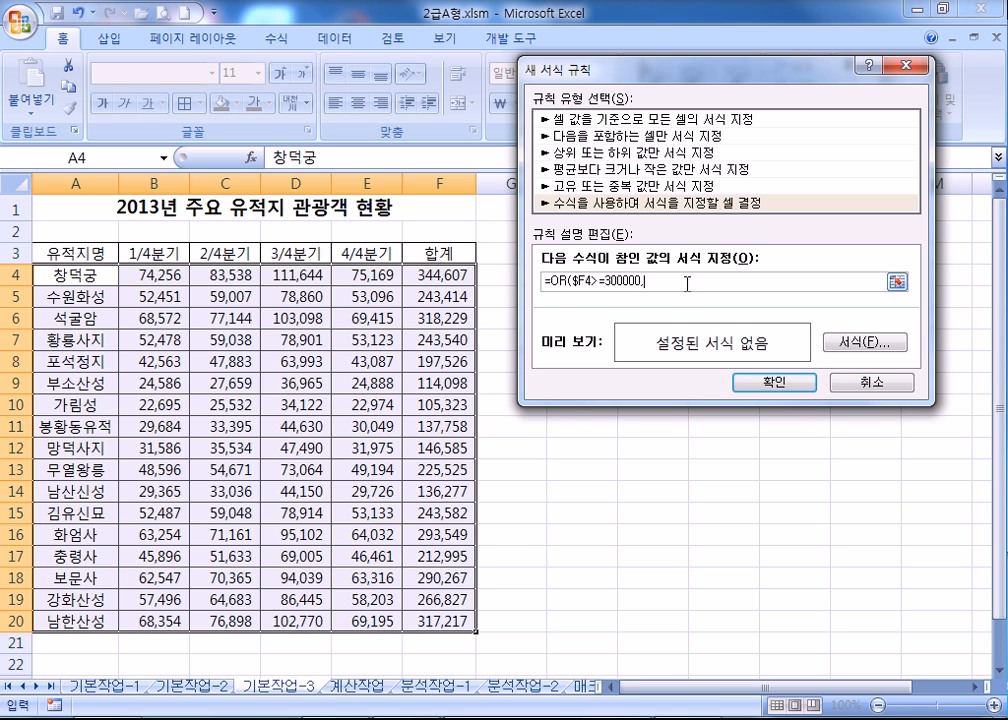
click(459, 270)
text(<=120000)
Step: Set the rule's format to a standard green font with a yellow fill and apply the rule
click(845, 345)
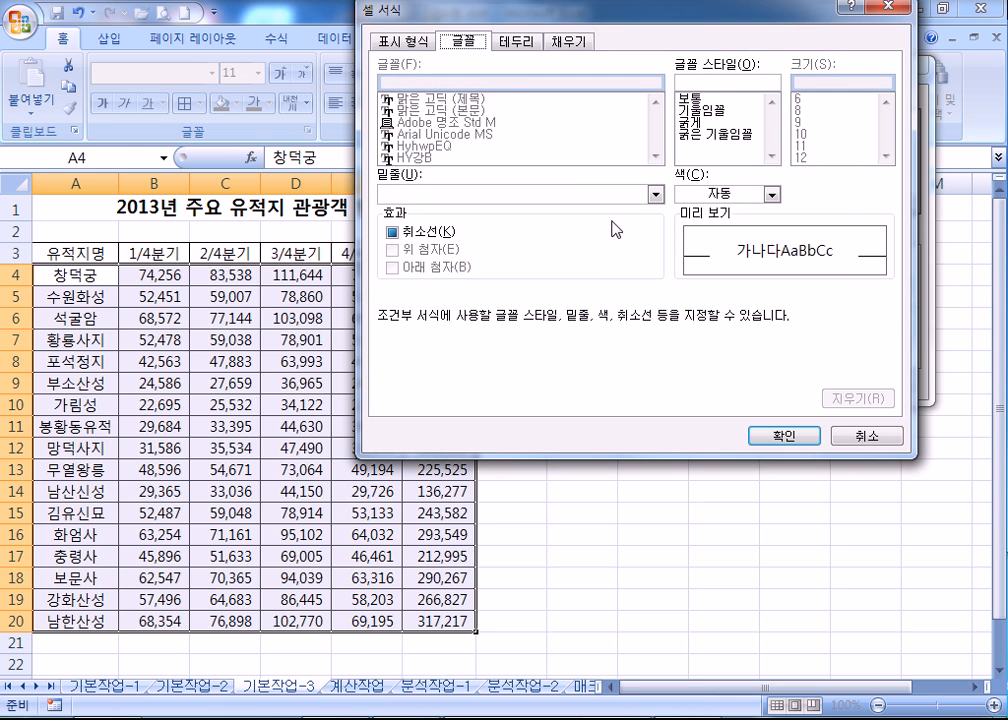
click(735, 200)
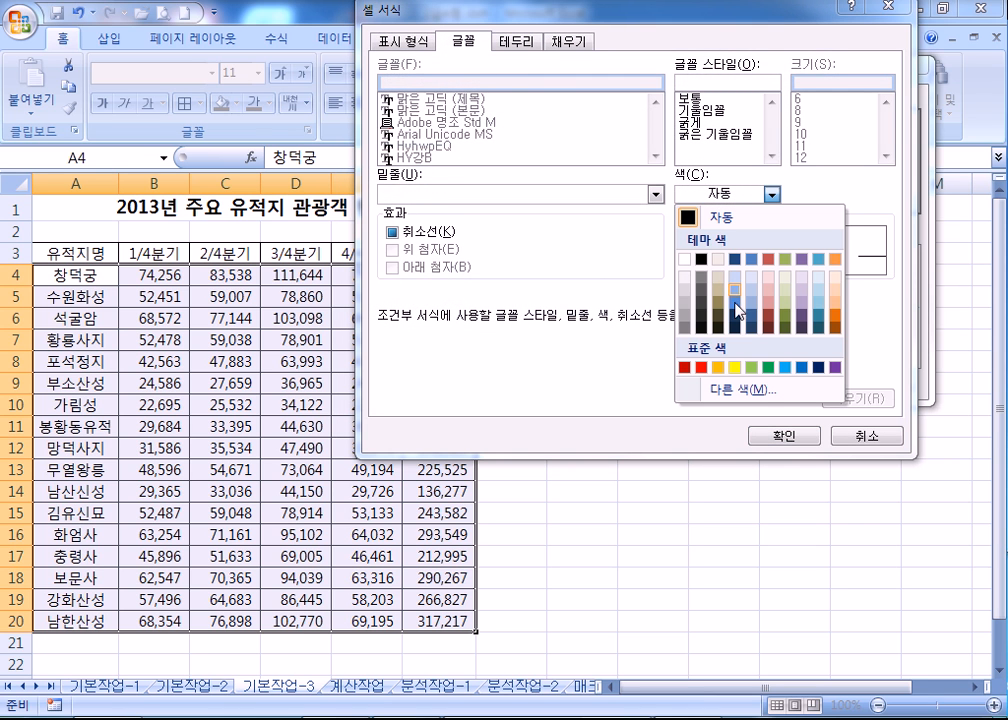
click(772, 367)
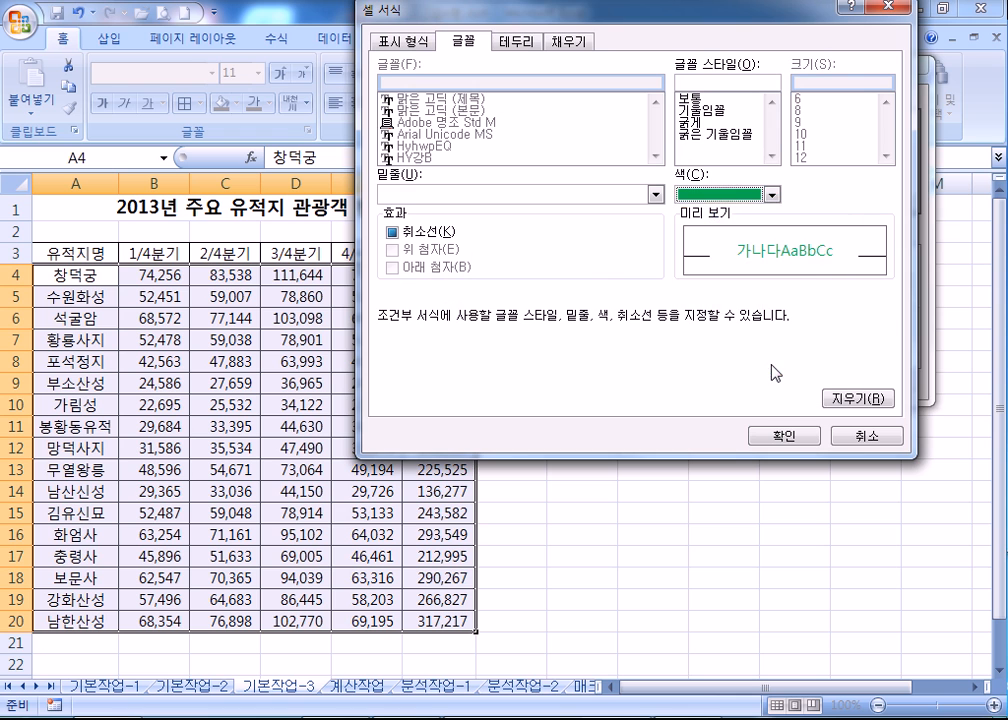
click(531, 42)
click(567, 41)
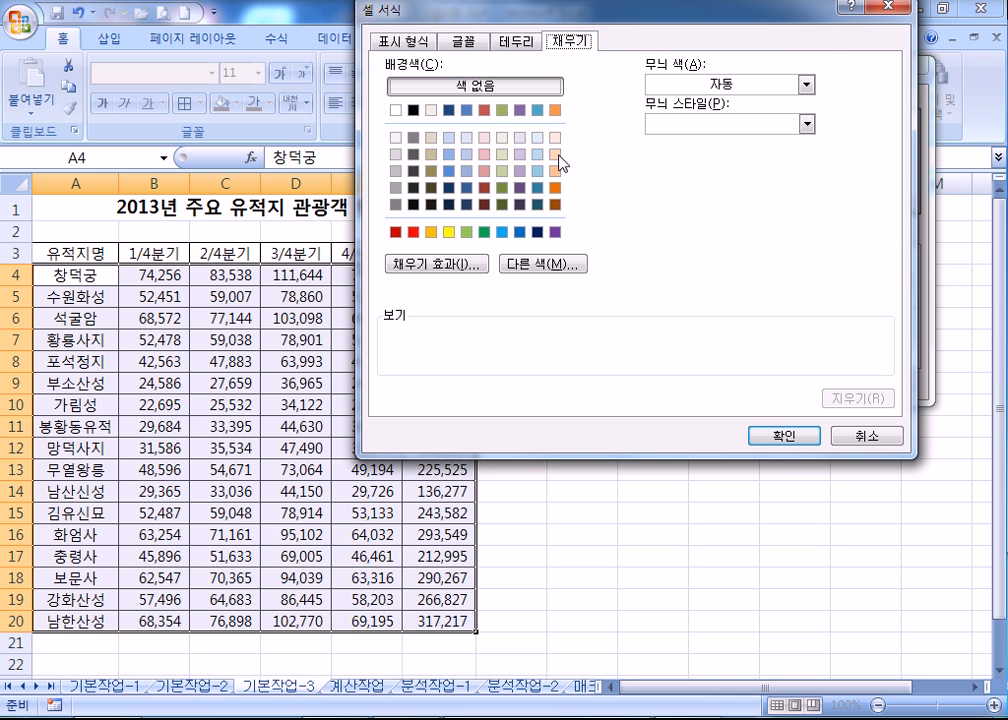
click(452, 233)
click(784, 435)
click(774, 382)
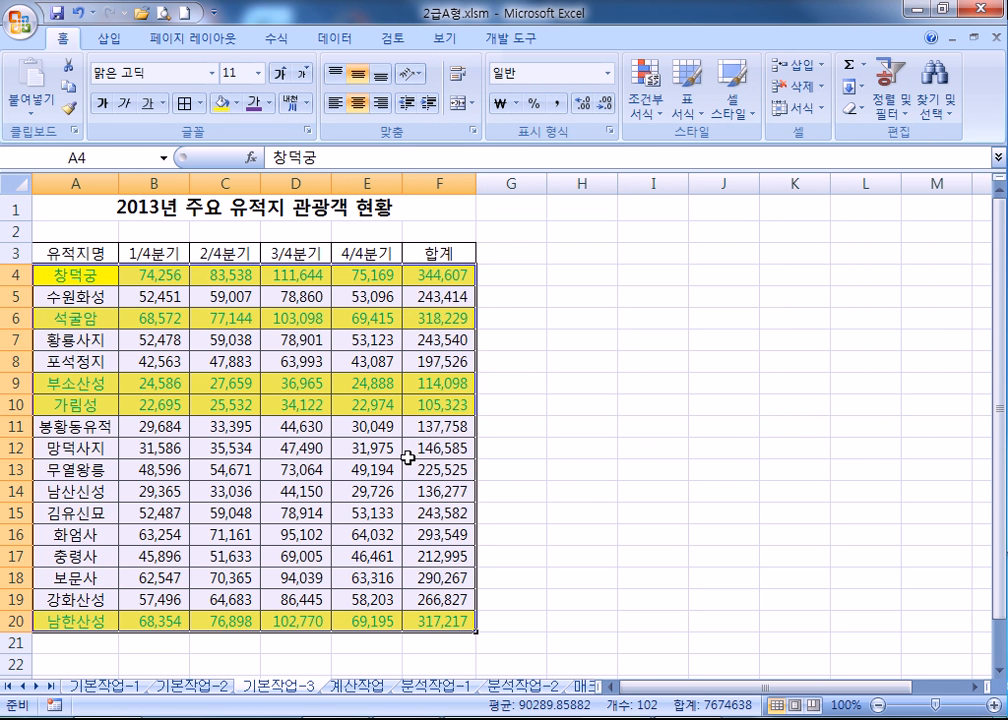
Step: Switch to the 계산작업 sheet and collapse the ribbon to show more rows
key(ctrl+Home)
key(ctrl+Page_Down)
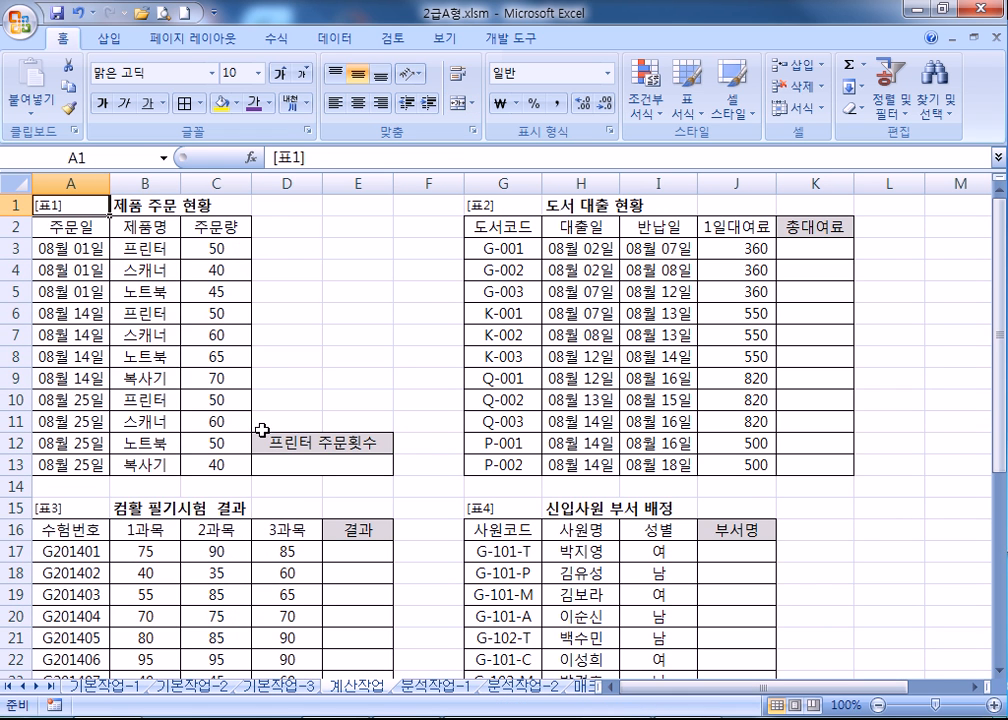
double_click(63, 38)
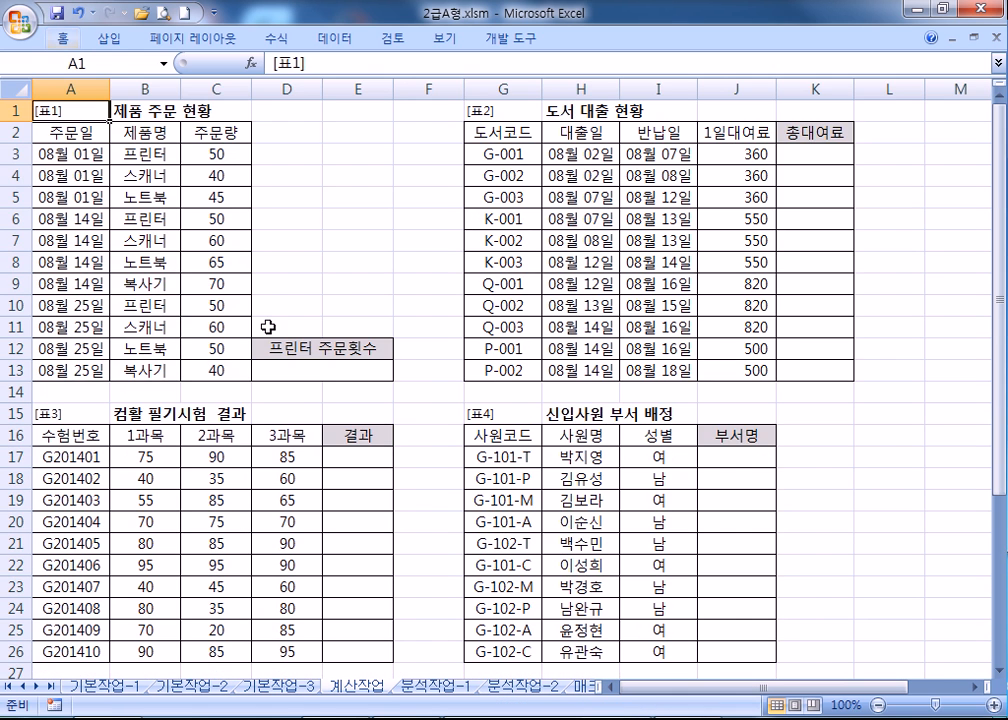
Step: Begin a DCOUNTA formula in D13 under 프린터 주문횟수 with A2:C13 as the database range
click(300, 377)
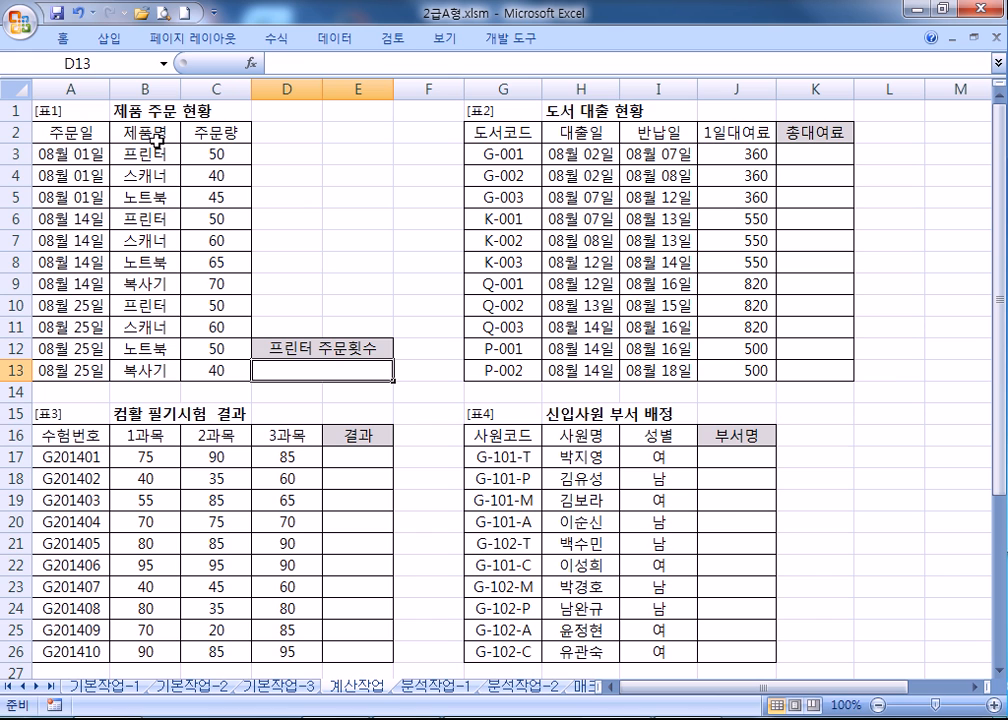
text(=ㅇ)
key(BackSpace)
text(DCI)
key(BackSpace)
text(O)
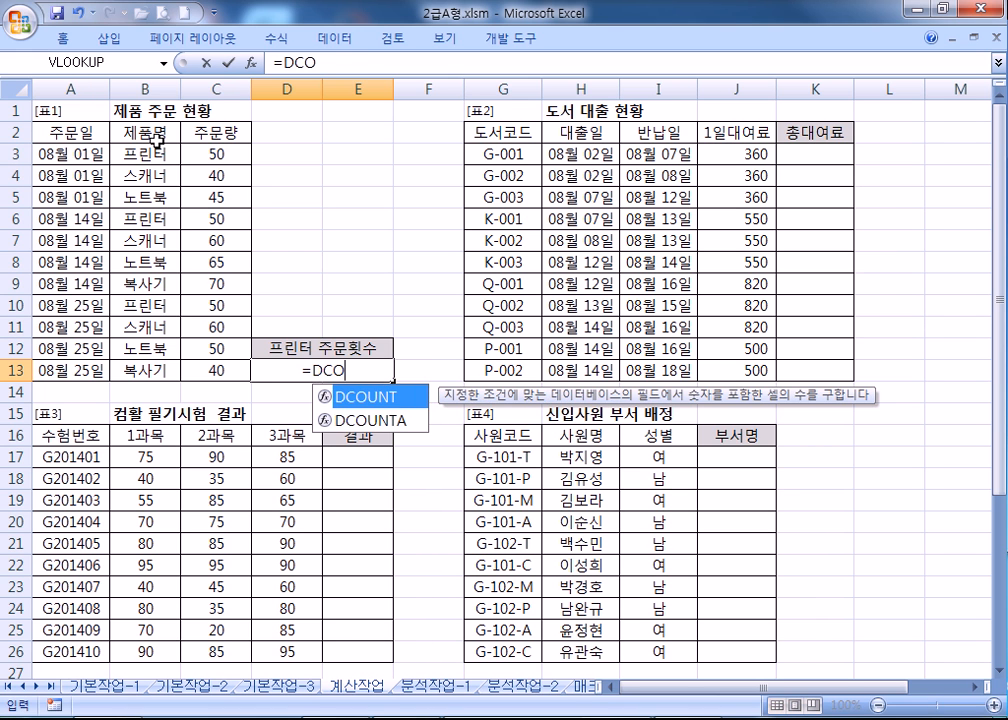
key(Down)
key(Tab)
drag(74, 128, 207, 370)
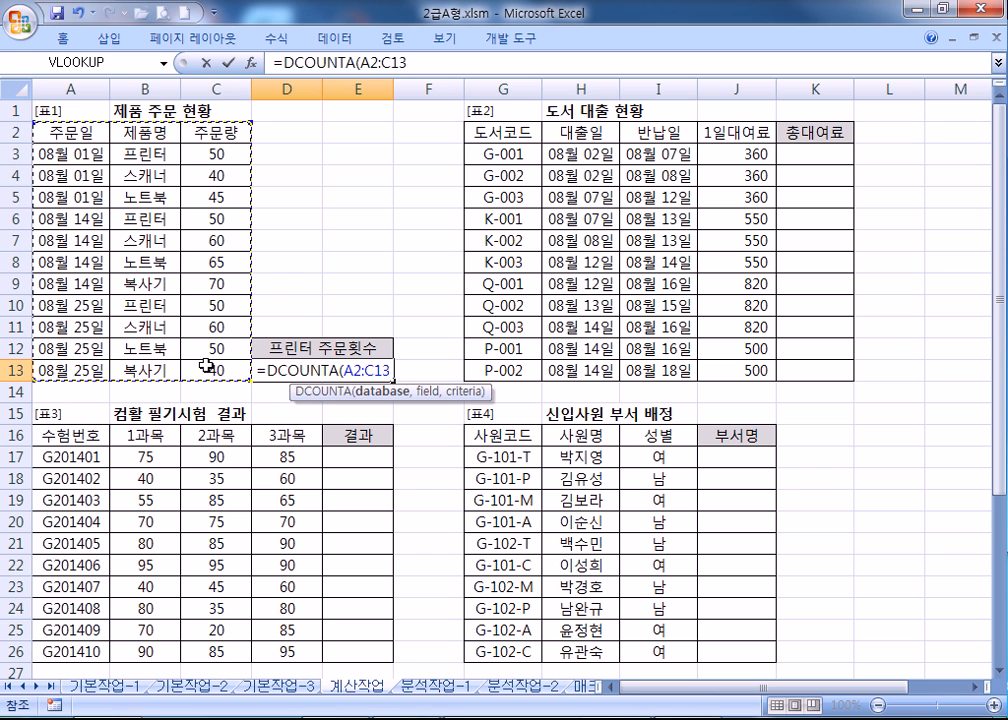
text(,)
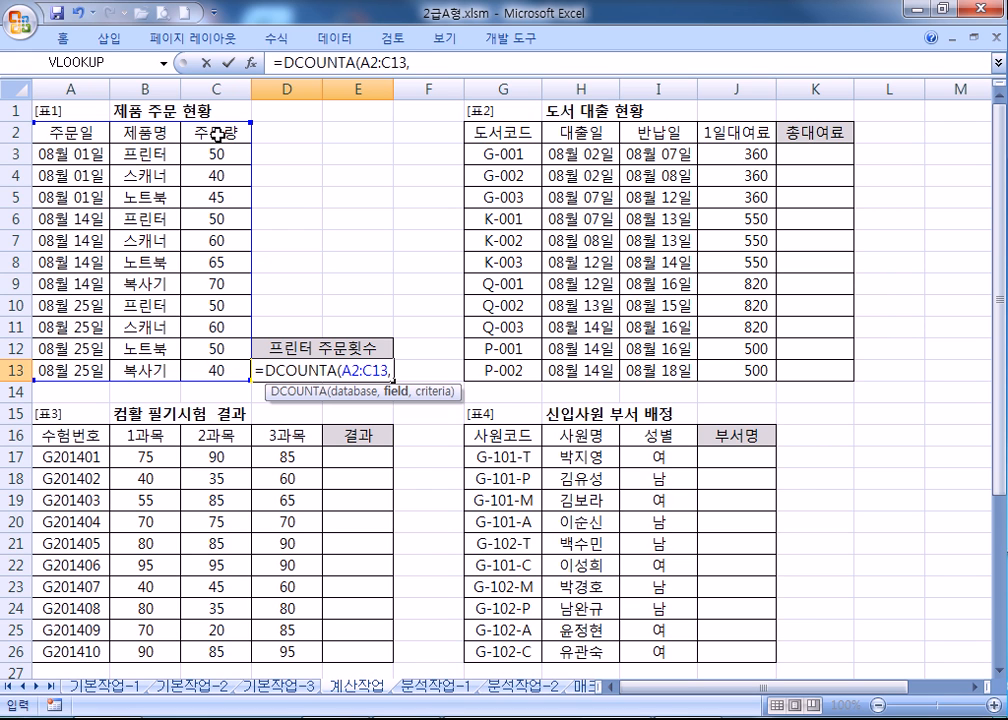
Step: Complete the D13 DCOUNTA formula with B2 as the field and B2:B3 as the criteria range
click(117, 131)
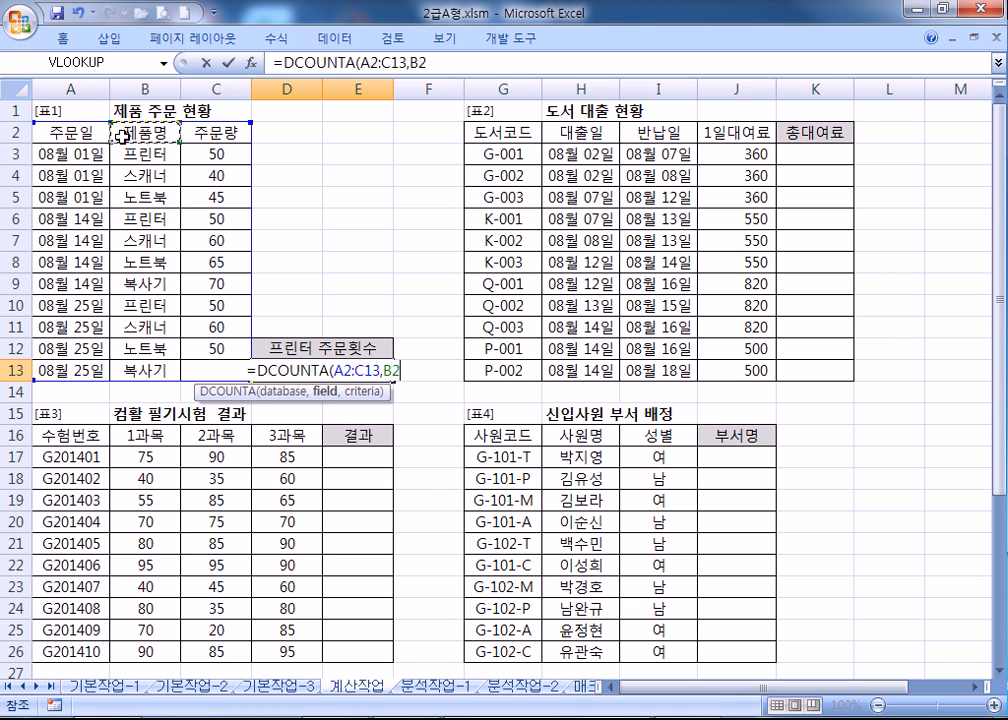
text(,)
drag(147, 132, 147, 149)
key(Return)
click(322, 374)
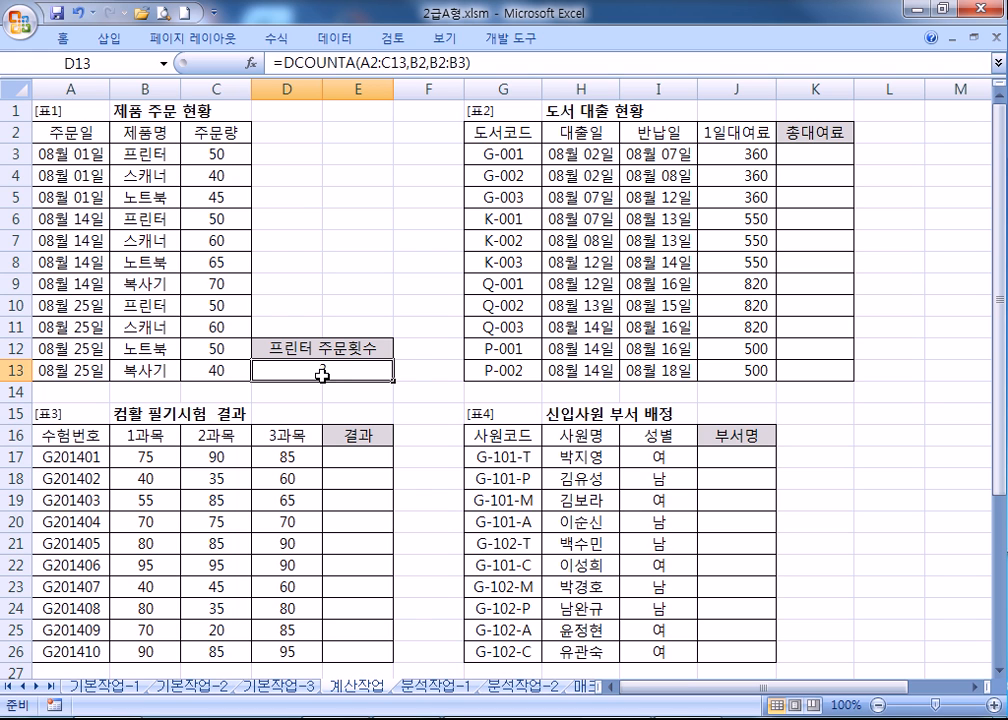
Step: Enter the formula =(I3-H3)*J3 in K3 under 총대여료
click(788, 153)
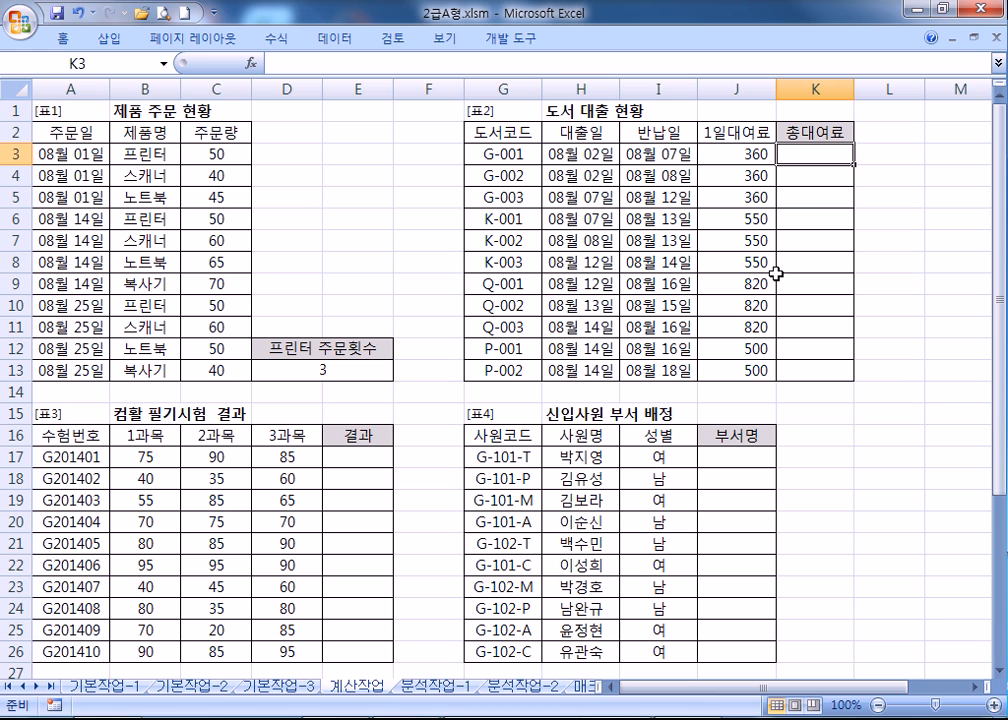
text(=)
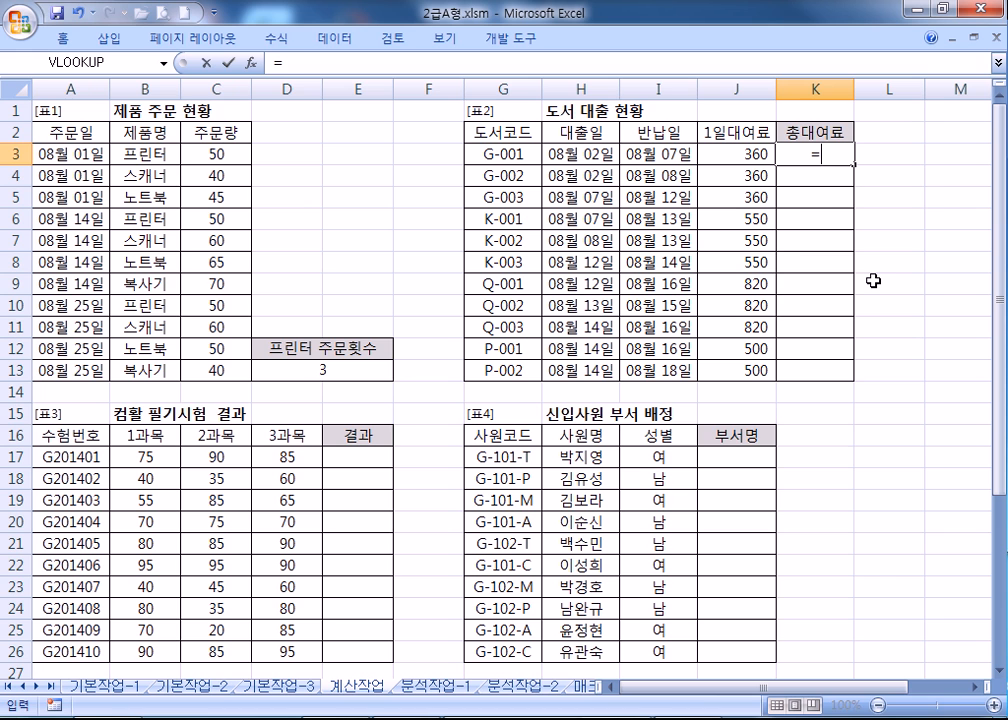
text(()
click(637, 154)
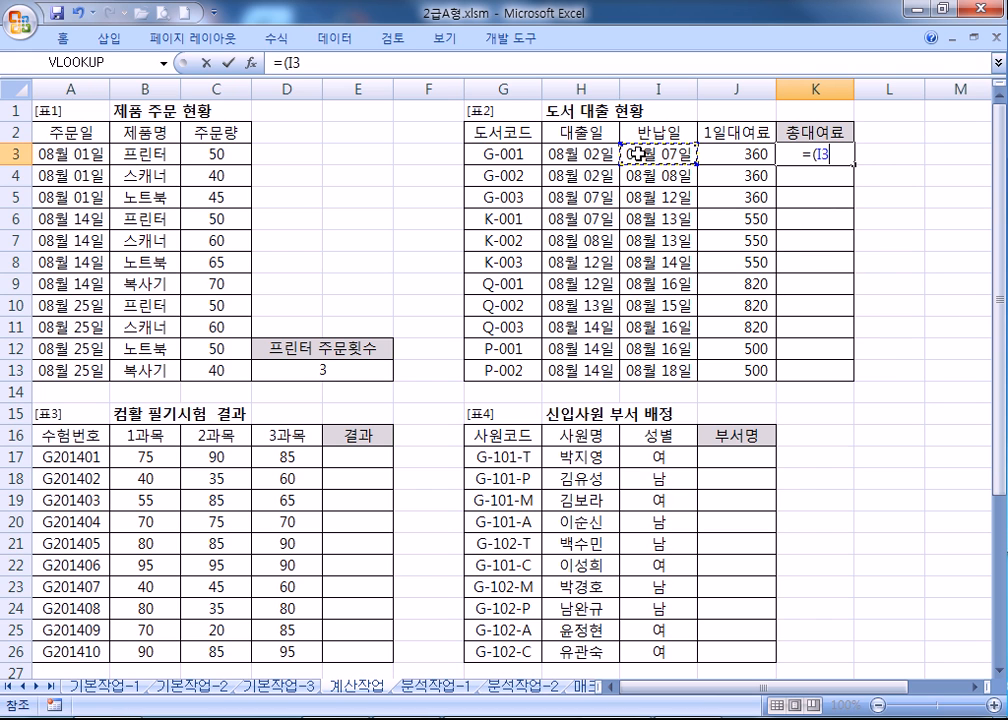
text(-)
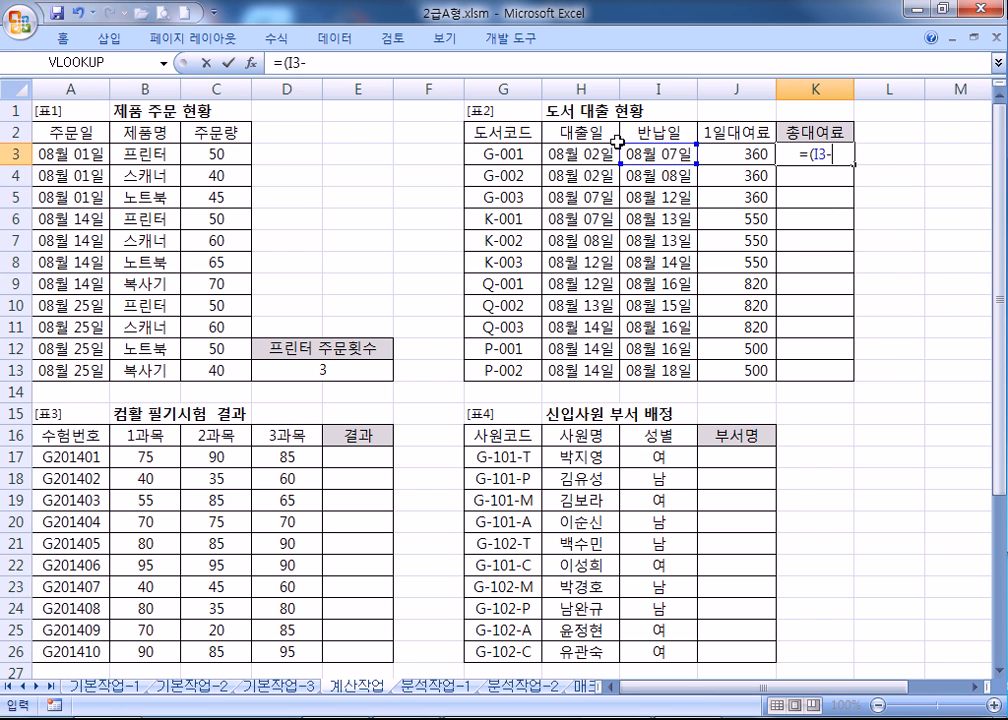
click(596, 152)
text())
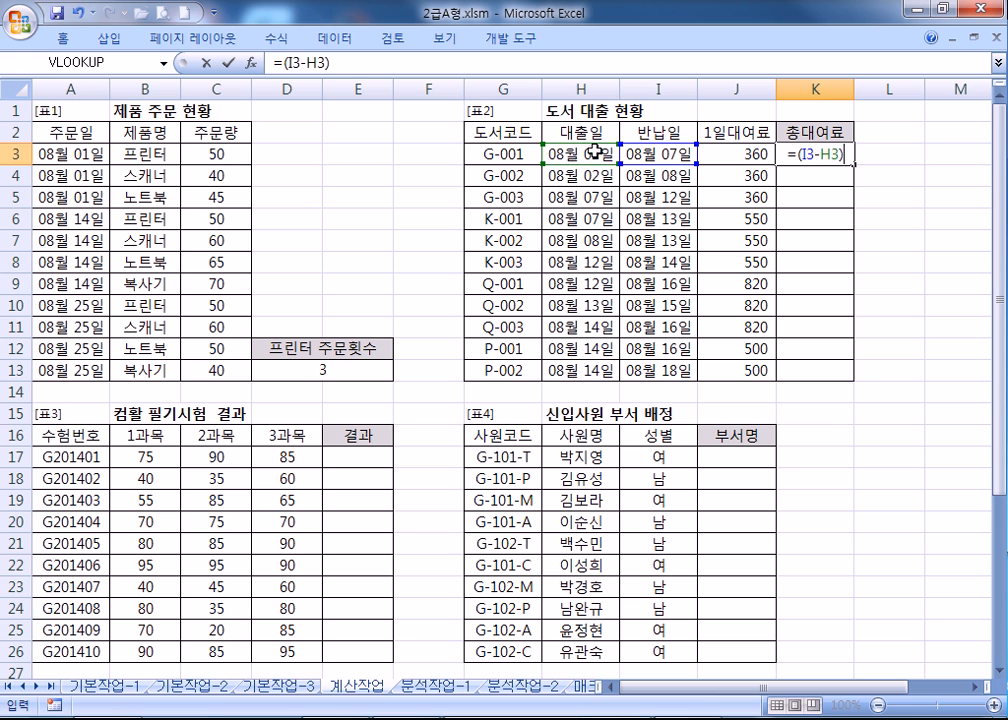
text(*)
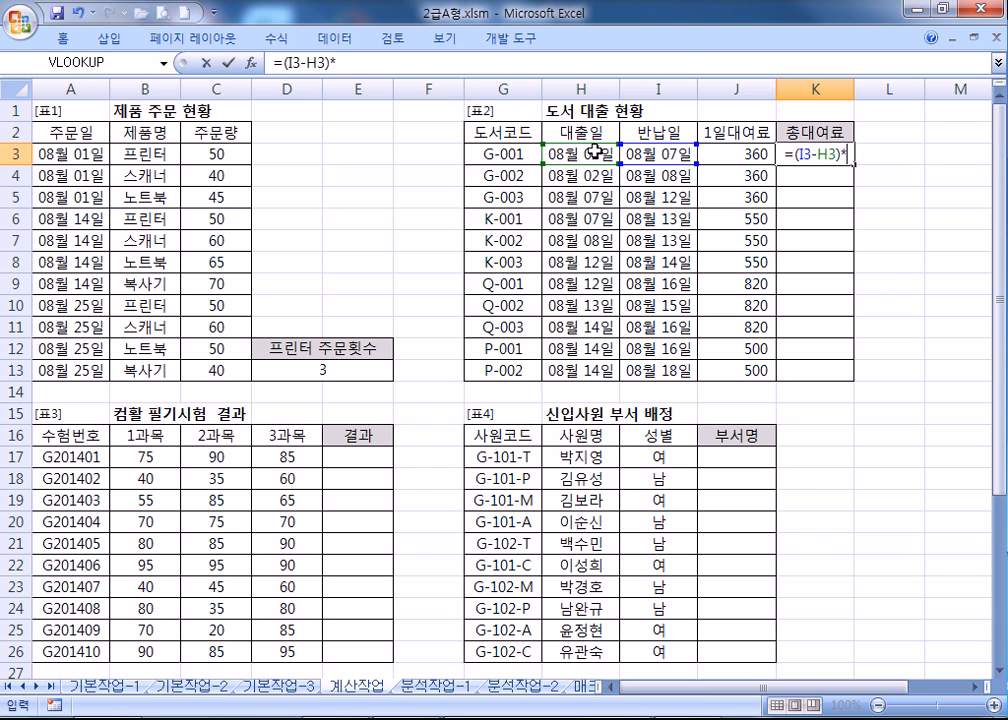
click(742, 155)
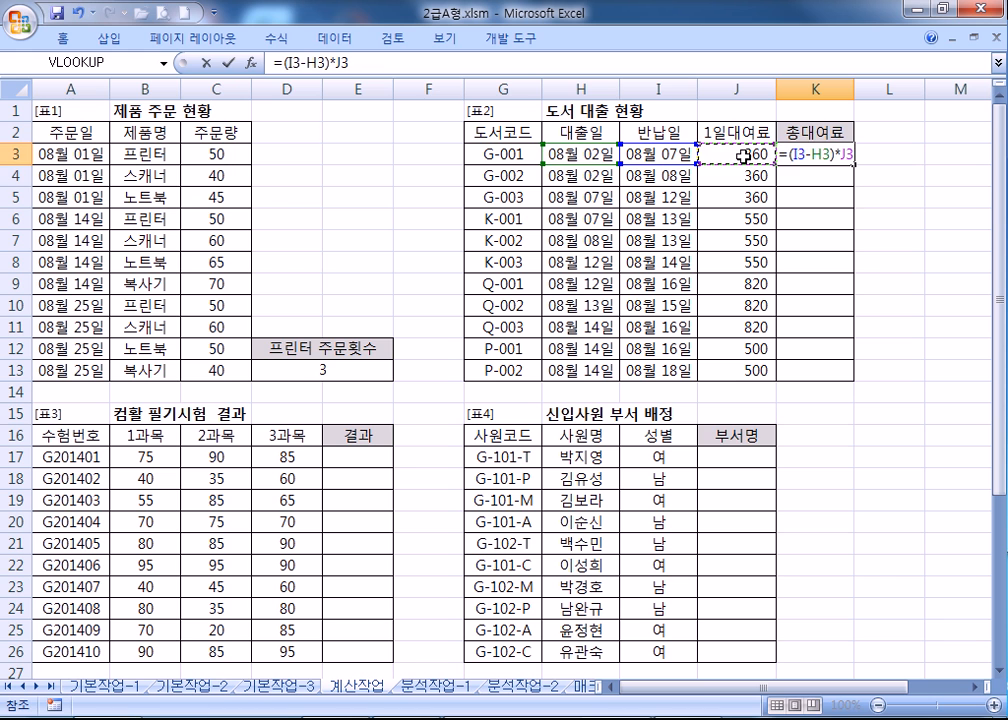
key(Return)
Step: Wrap the K3 rental-fee formula in ROUNDDOWN with -2 as the number of digits
double_click(790, 157)
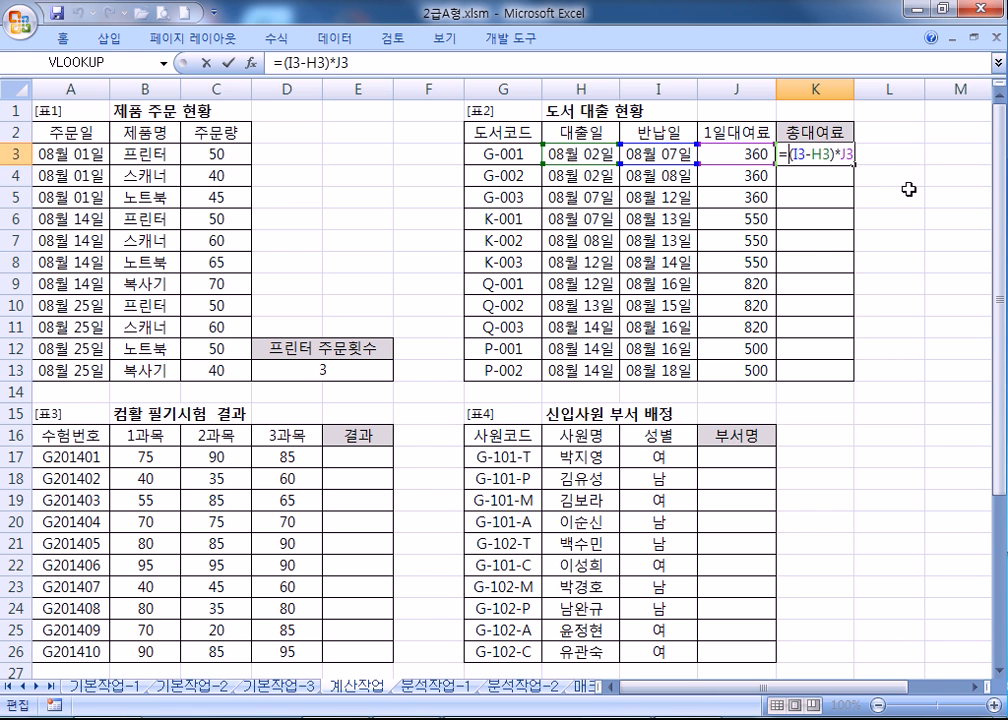
text(ROUNDDOWN()
key(End)
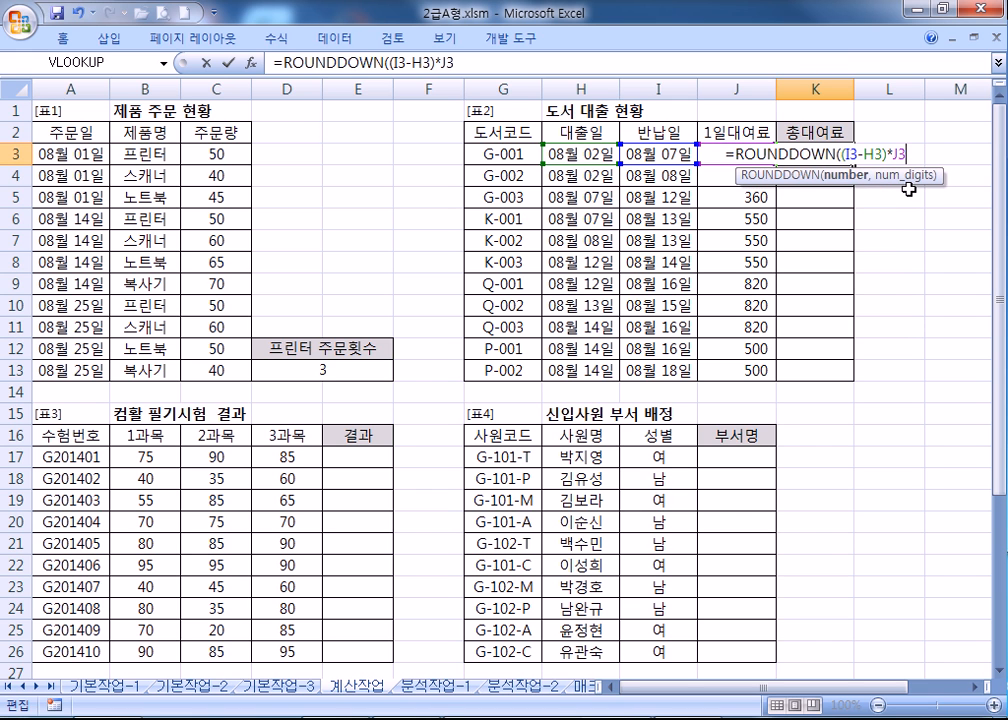
text(,)
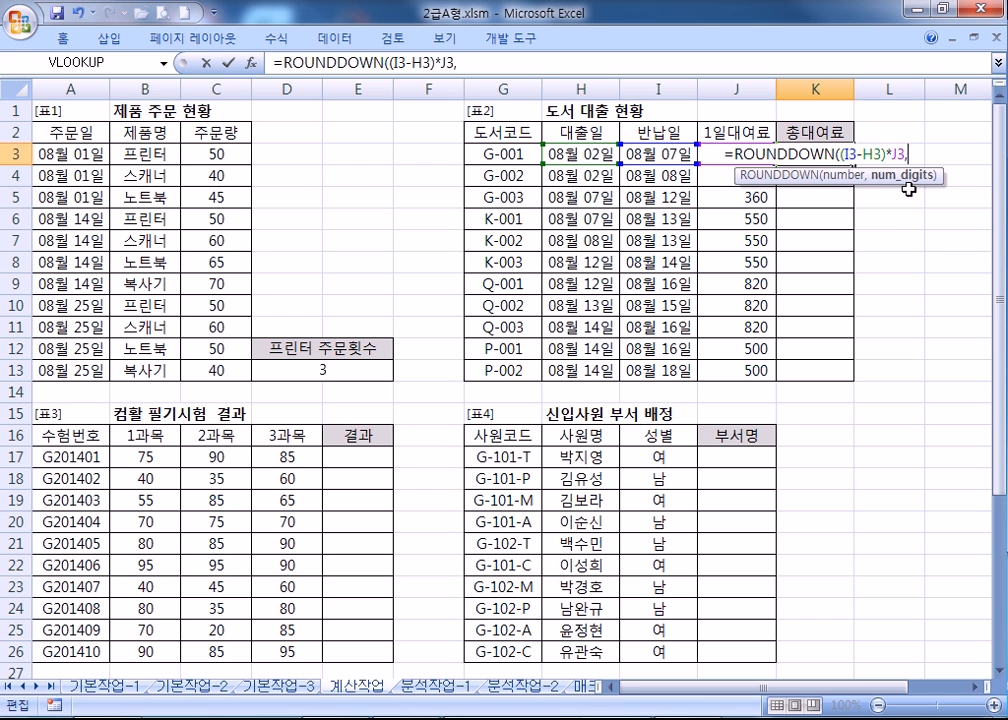
text(-2))
key(Return)
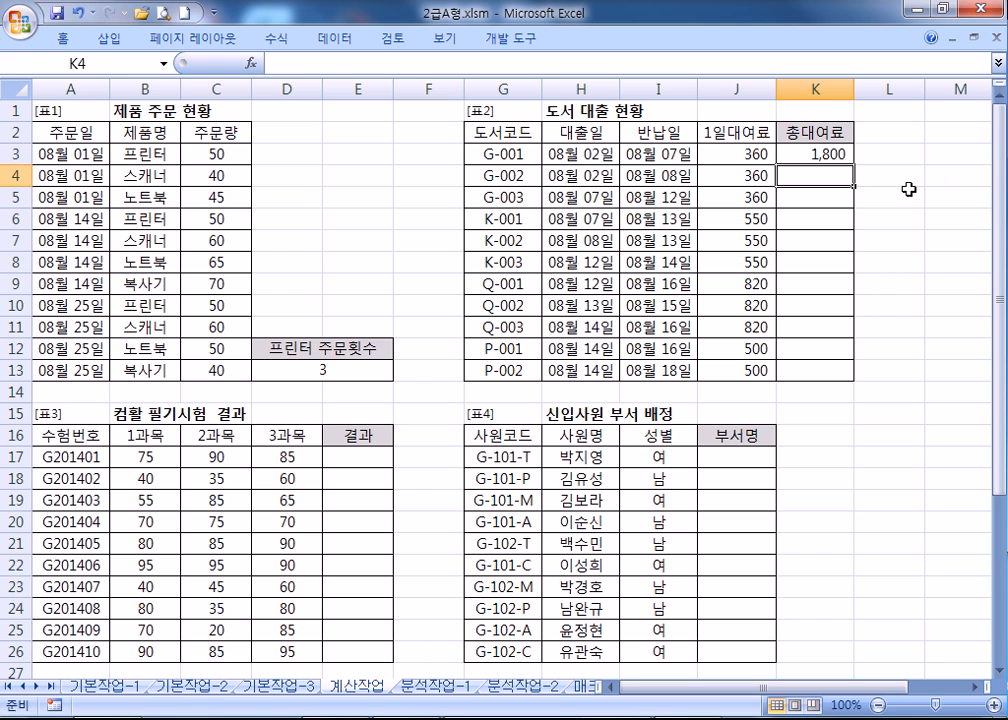
click(828, 142)
double_click(826, 154)
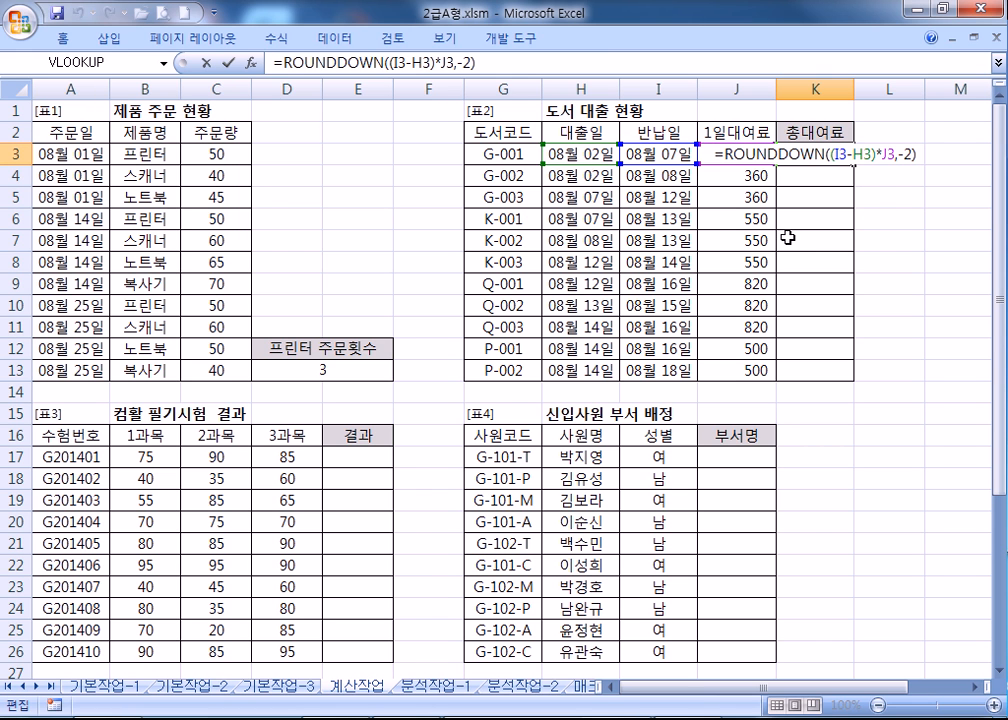
key(ctrl+Return)
Step: Begin an IF(AND( formula in E17 under 결과 with the conditions B17>=40, C17>=40 and D17>=40
key(ctrl+Home)
scroll(513, 254, down, 4)
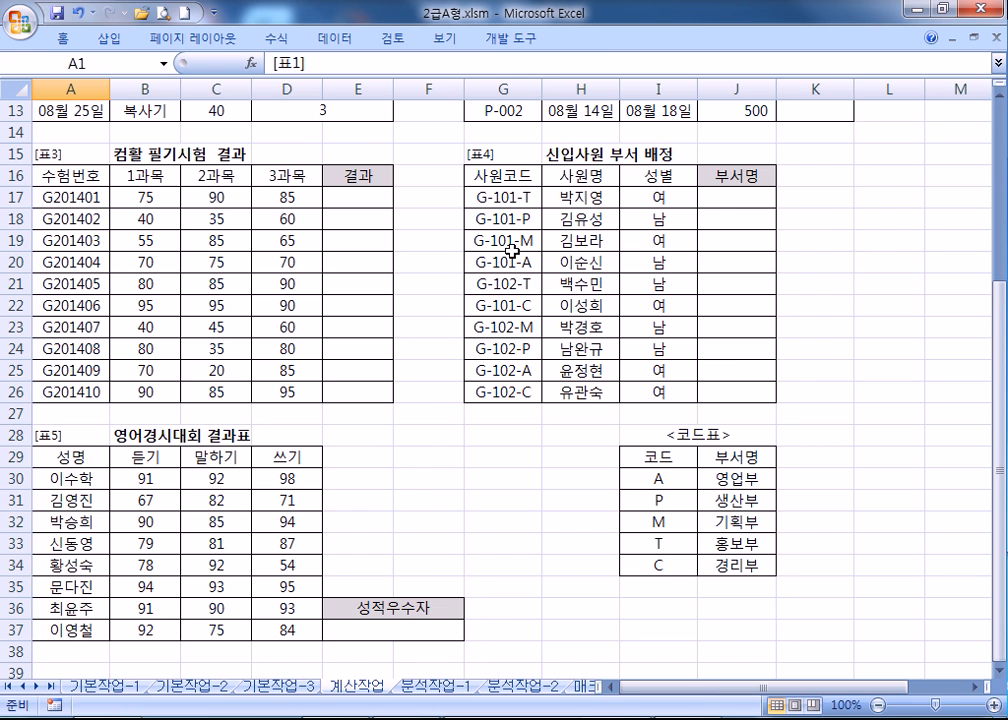
click(371, 195)
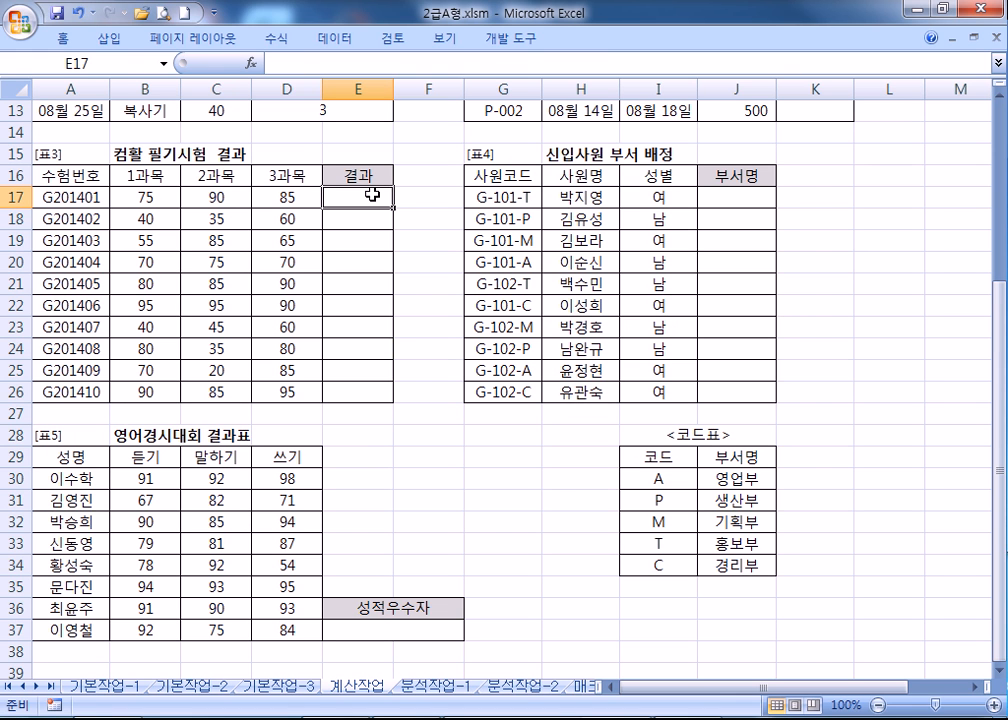
text(=)
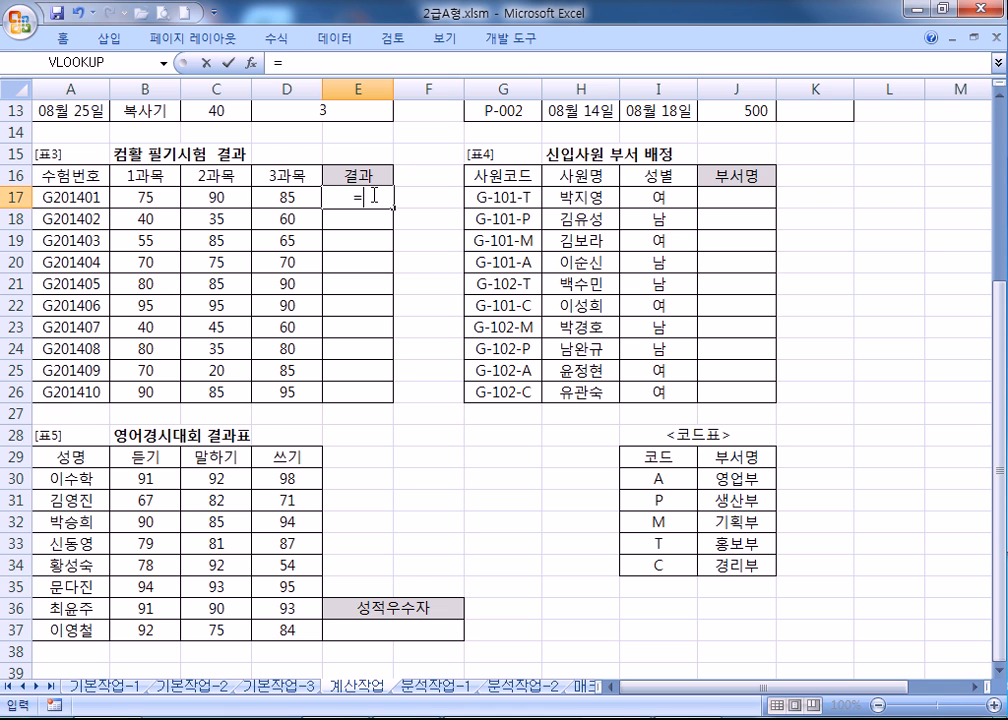
text(IF(AND()
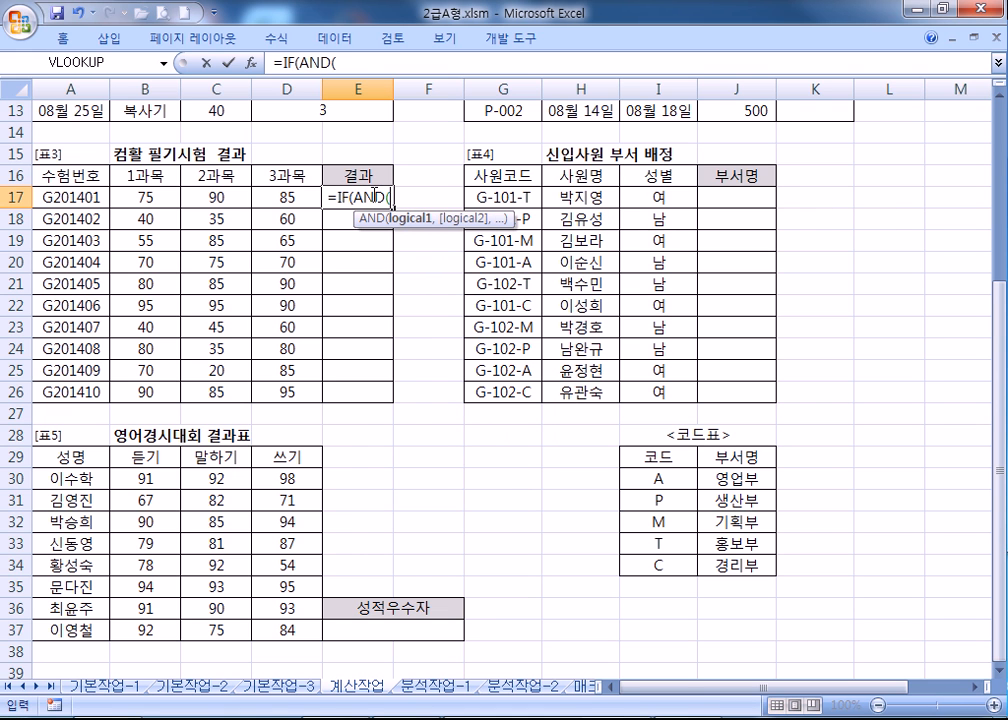
click(133, 197)
text(>=)
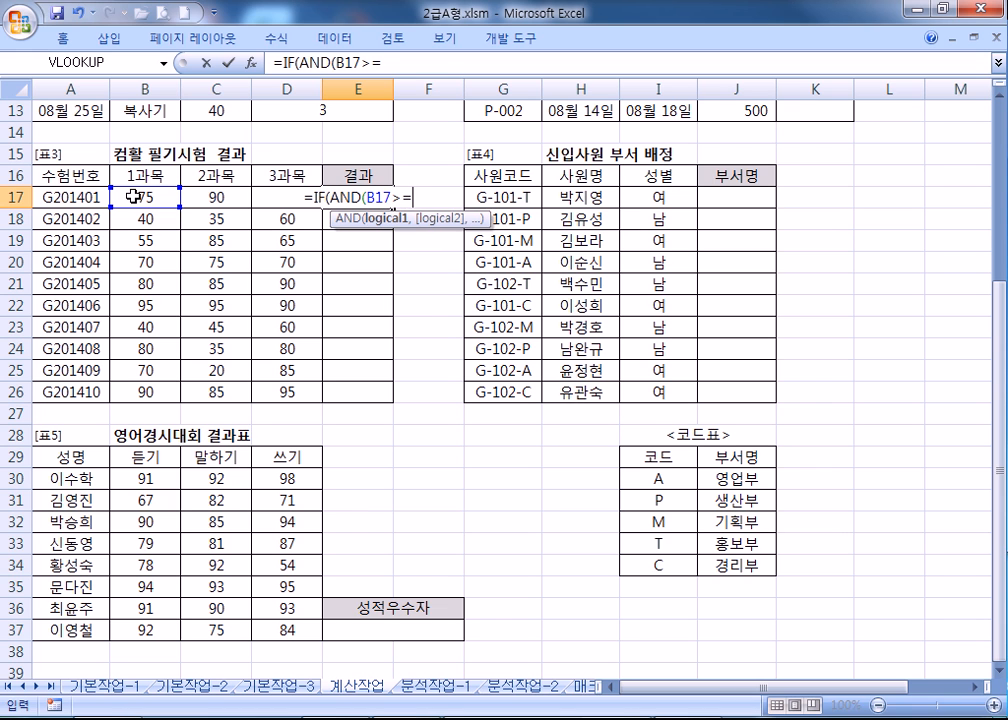
text(40,)
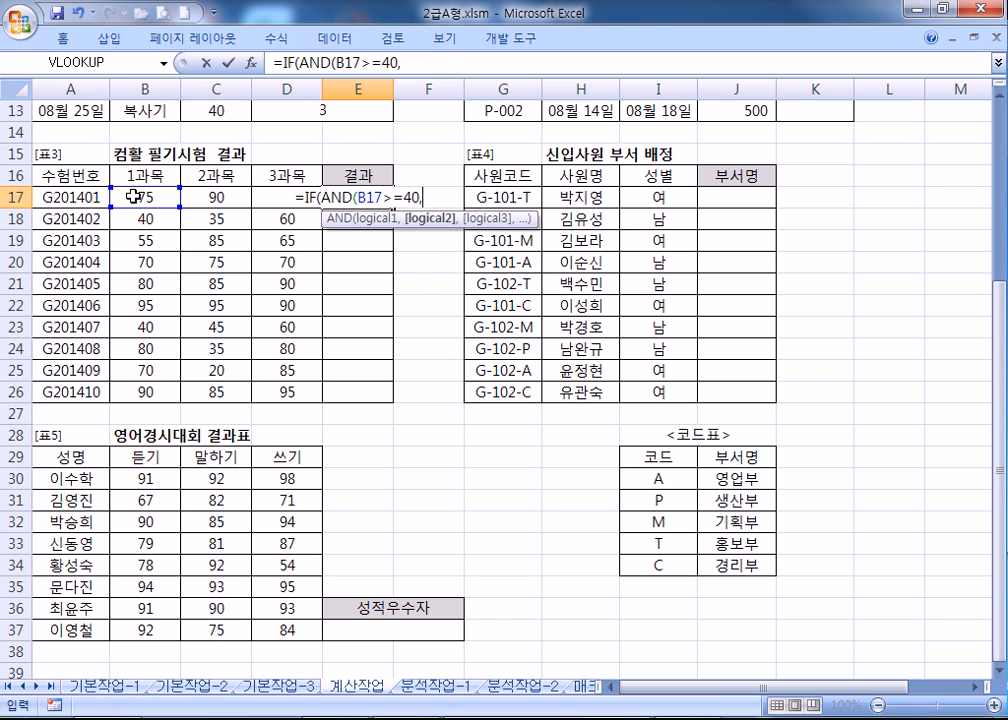
click(237, 198)
text(>=40,)
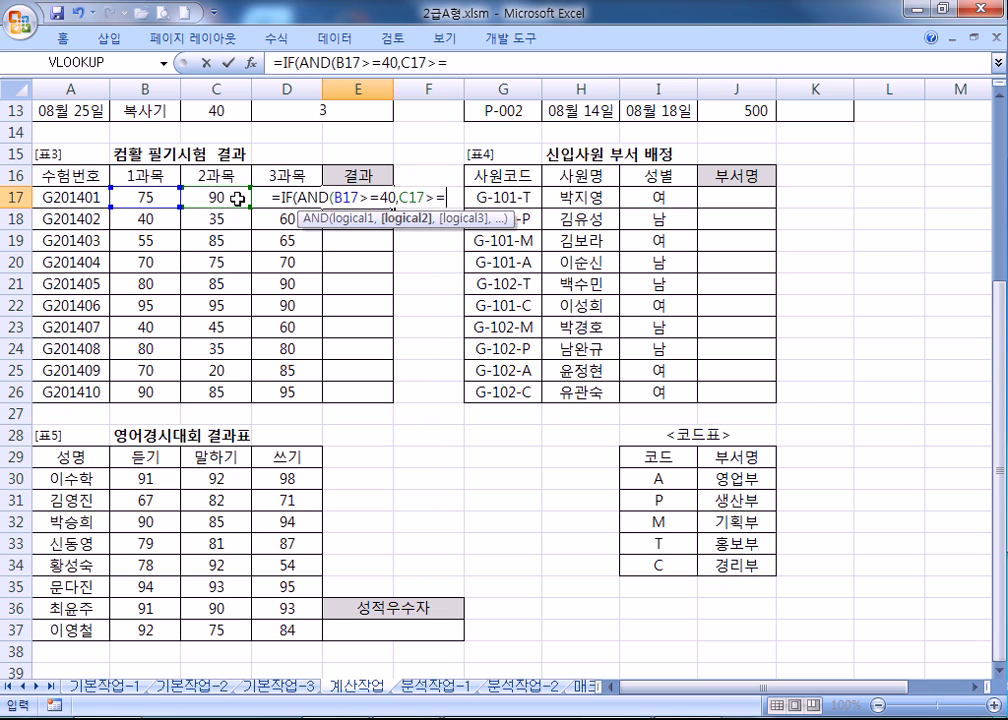
click(318, 204)
text(>=40,)
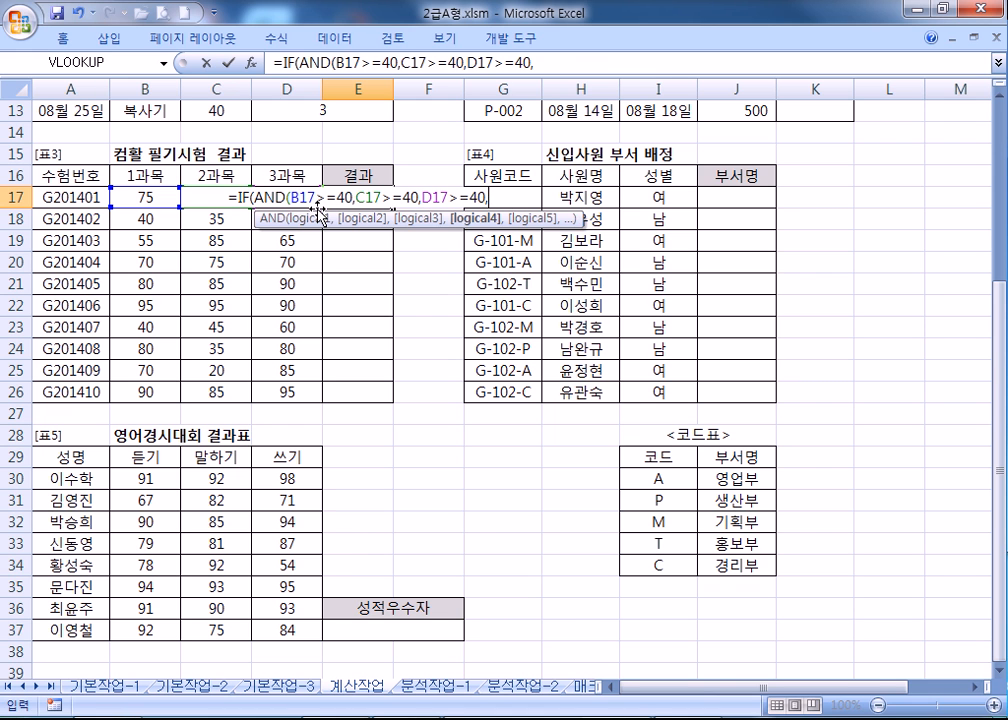
Step: Add AVERAGE(B17:D17)>=60 as the fourth AND condition in the E17 formula
text(AVER)
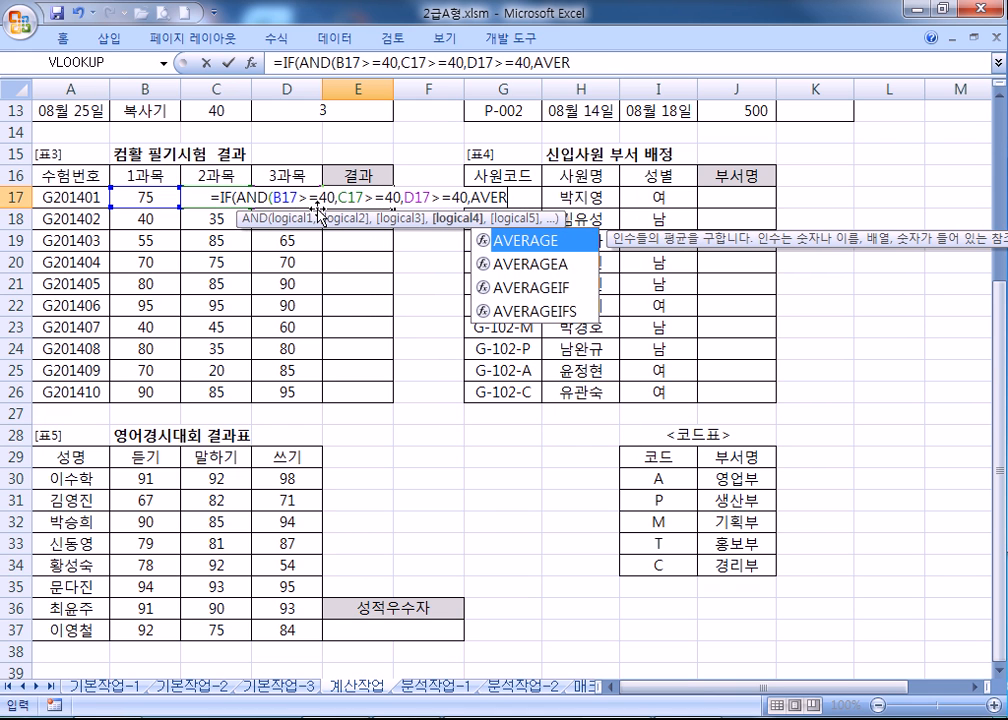
key(Tab)
drag(148, 197, 276, 193)
text()>=)
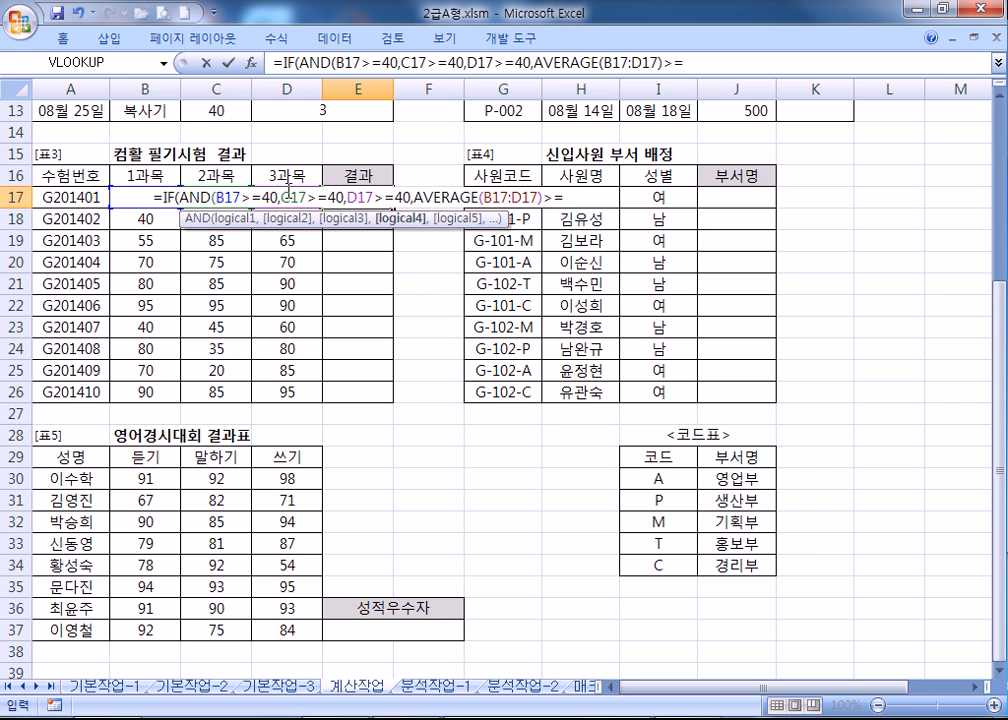
text(60,")
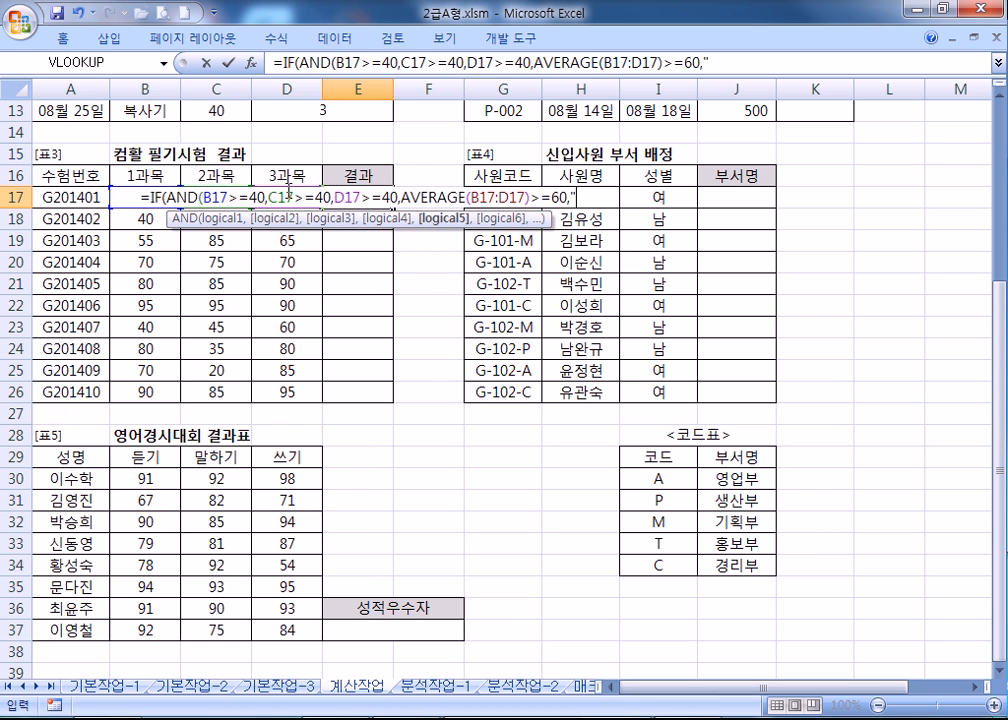
key(BackSpace)
key(BackSpace)
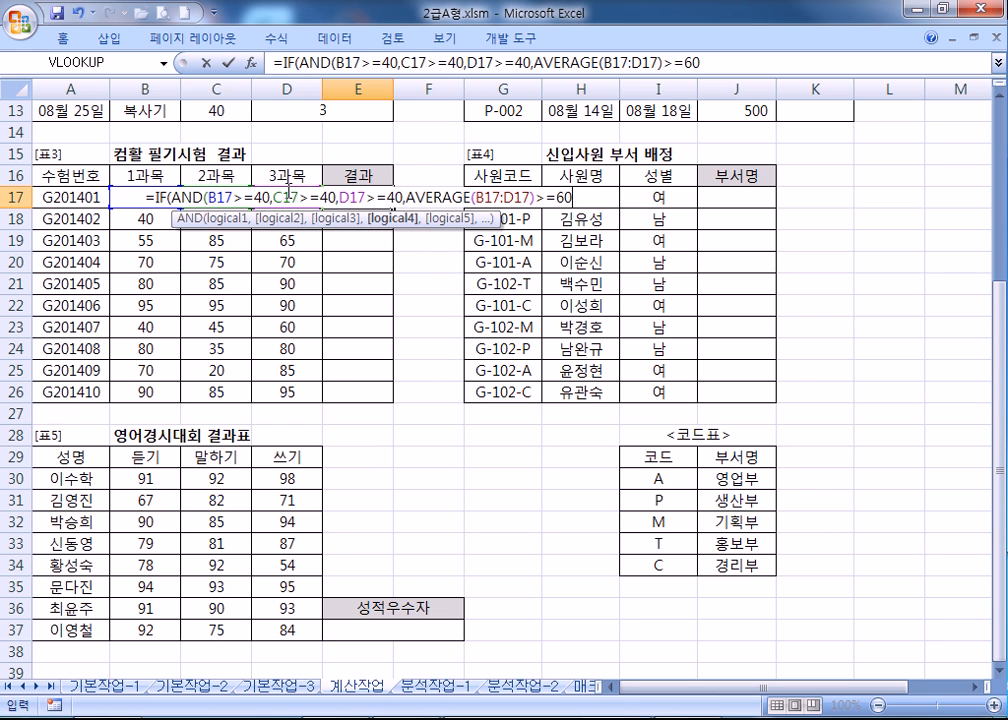
Step: Finish the E17 formula with "합격" if true and "불합격" if false, and fill it down to E26
text(),"화)
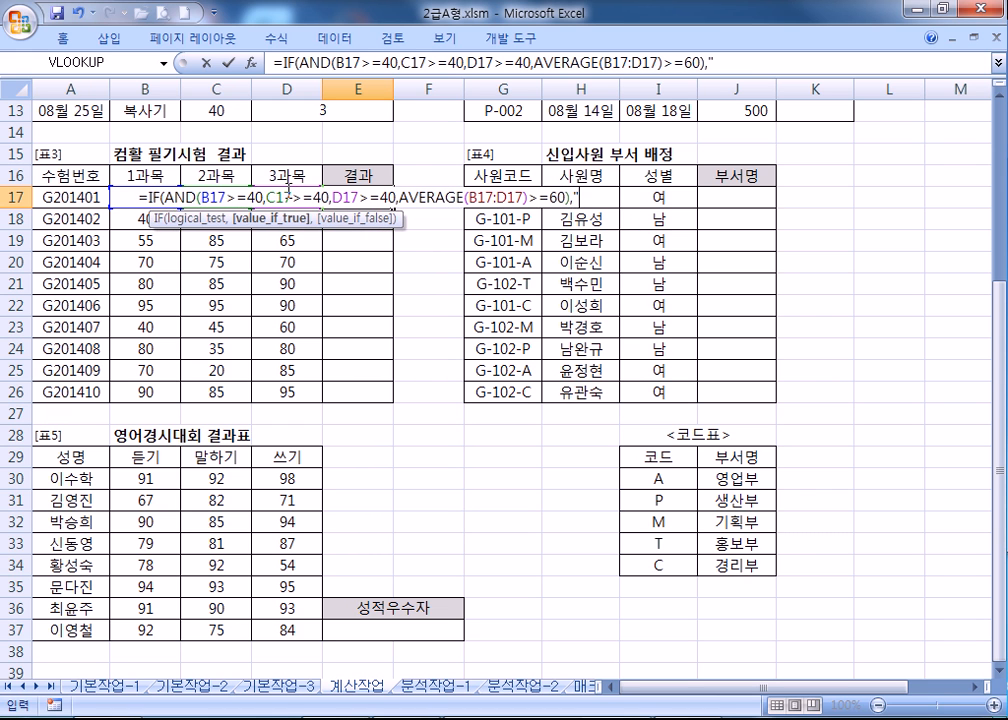
text(ㅂ격)
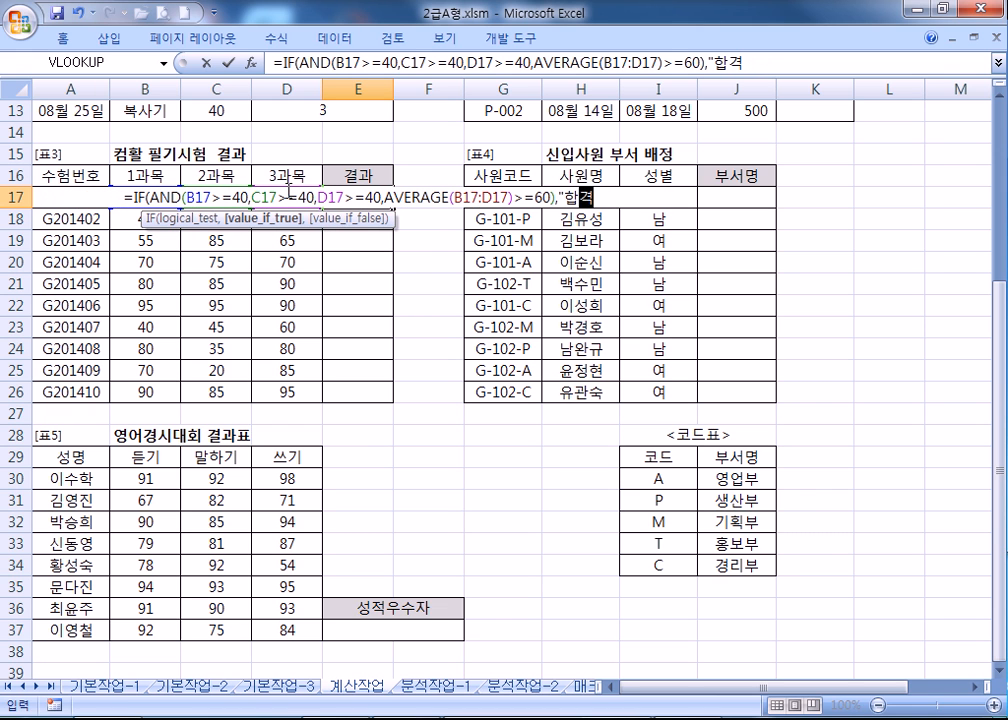
text(",)
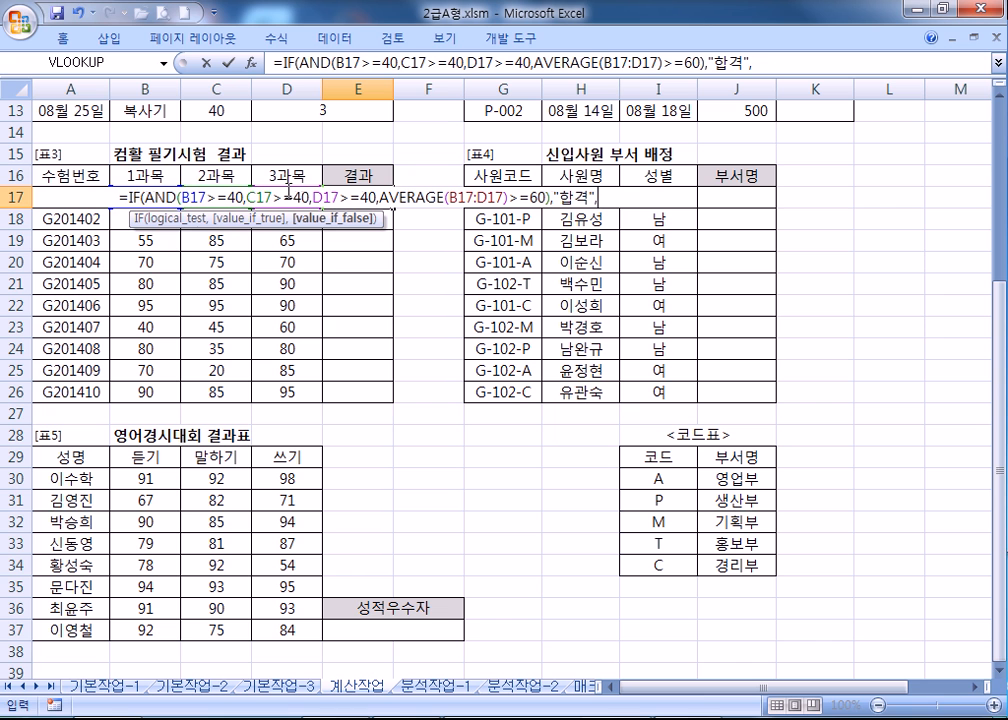
text("부ㄹ합격"))
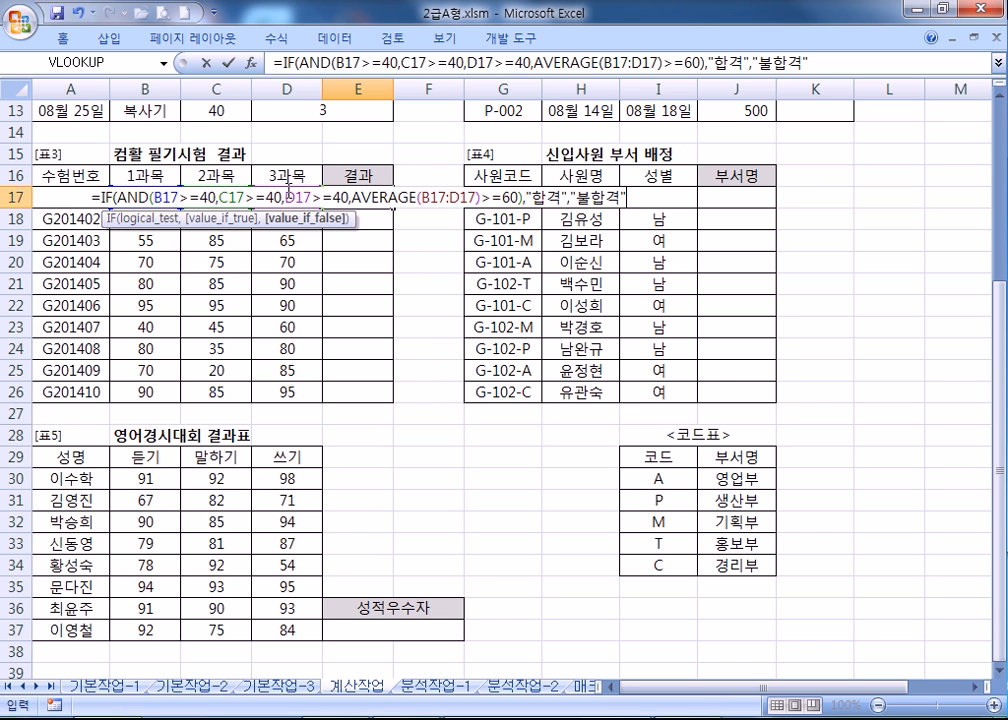
key(Return)
key(Return)
click(352, 196)
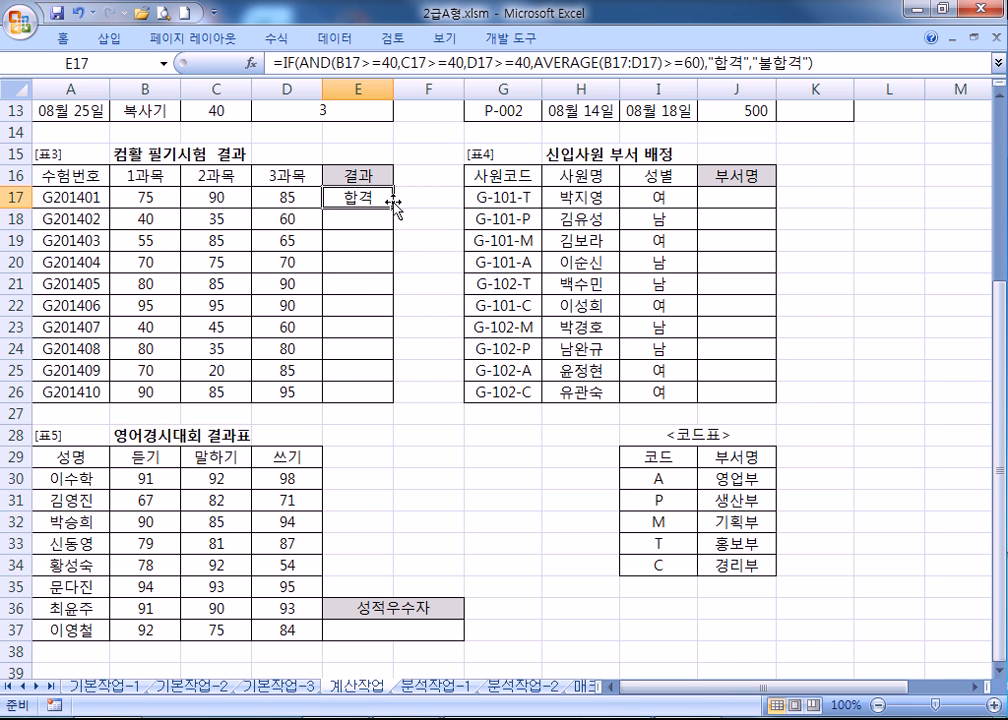
double_click(395, 211)
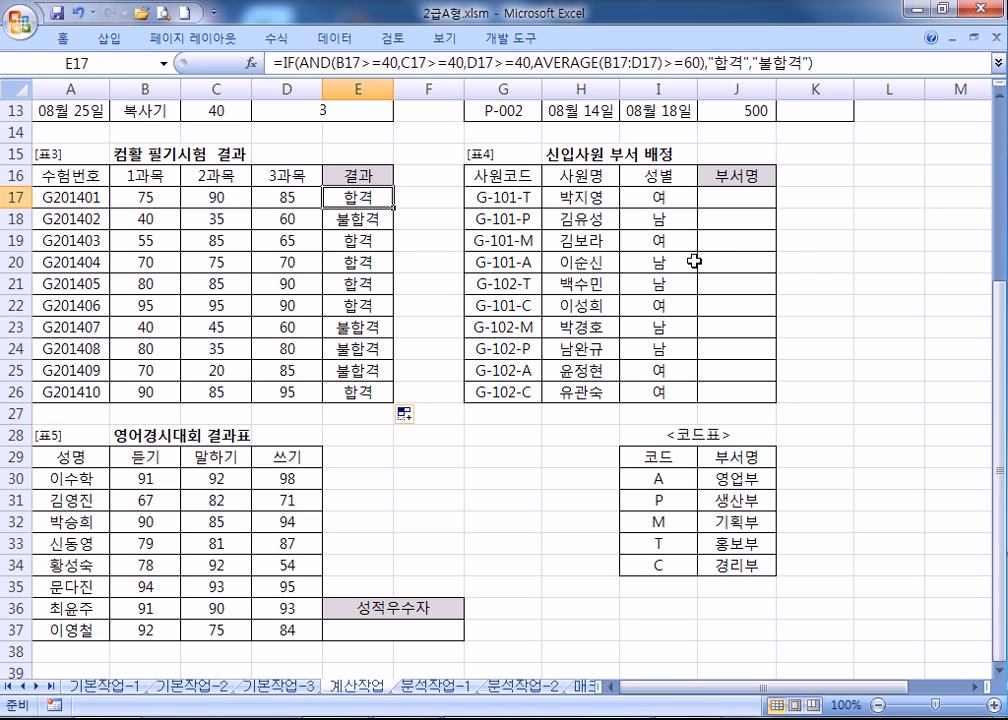
click(733, 200)
click(381, 191)
double_click(381, 191)
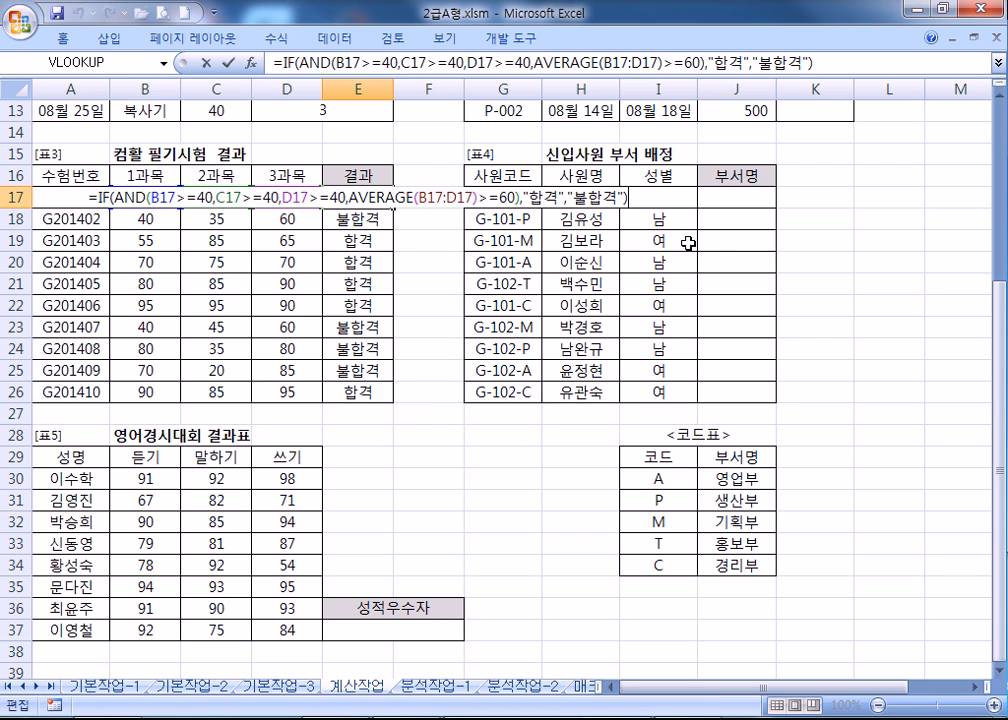
key(Escape)
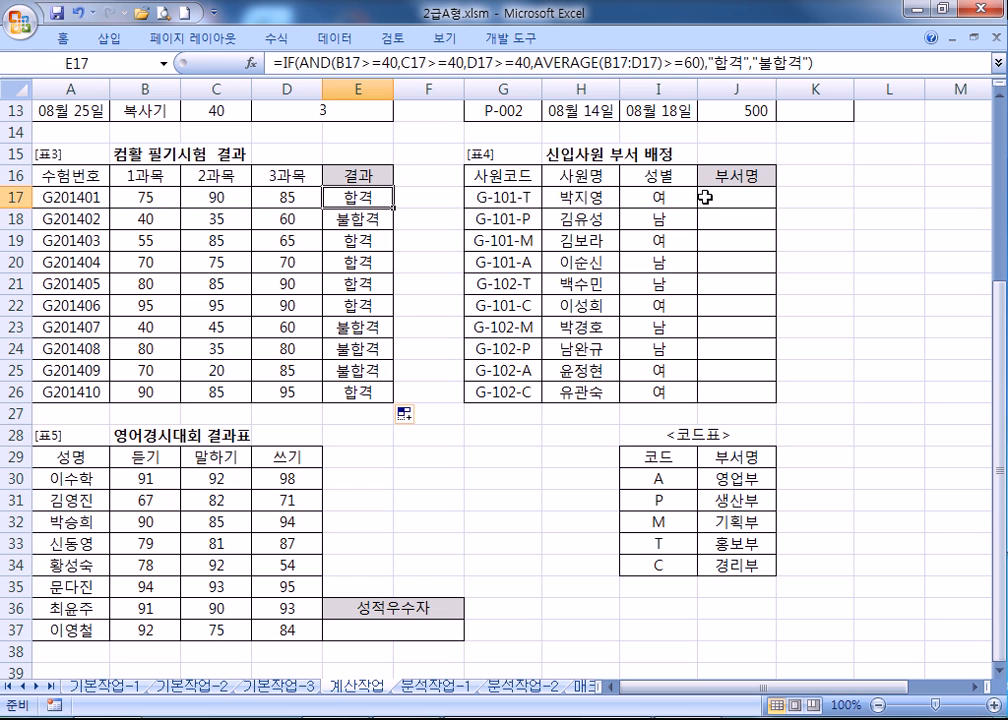
Step: Begin a VLOOKUP formula in J17 under 부서명 with RIGHT(G17,1) as the lookup value
click(713, 197)
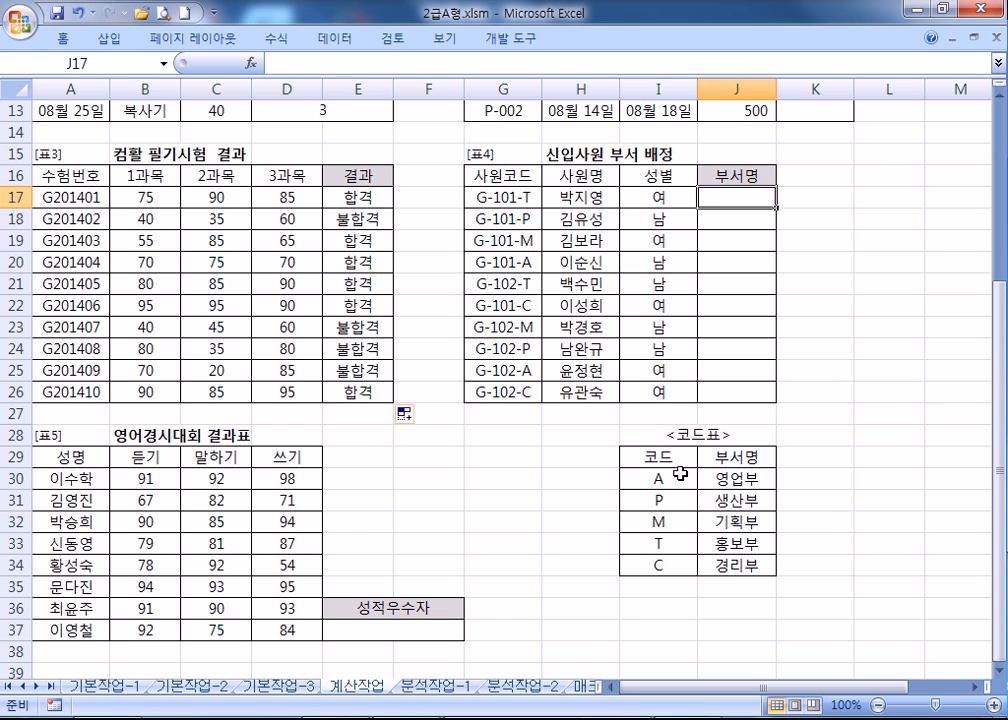
text(=)
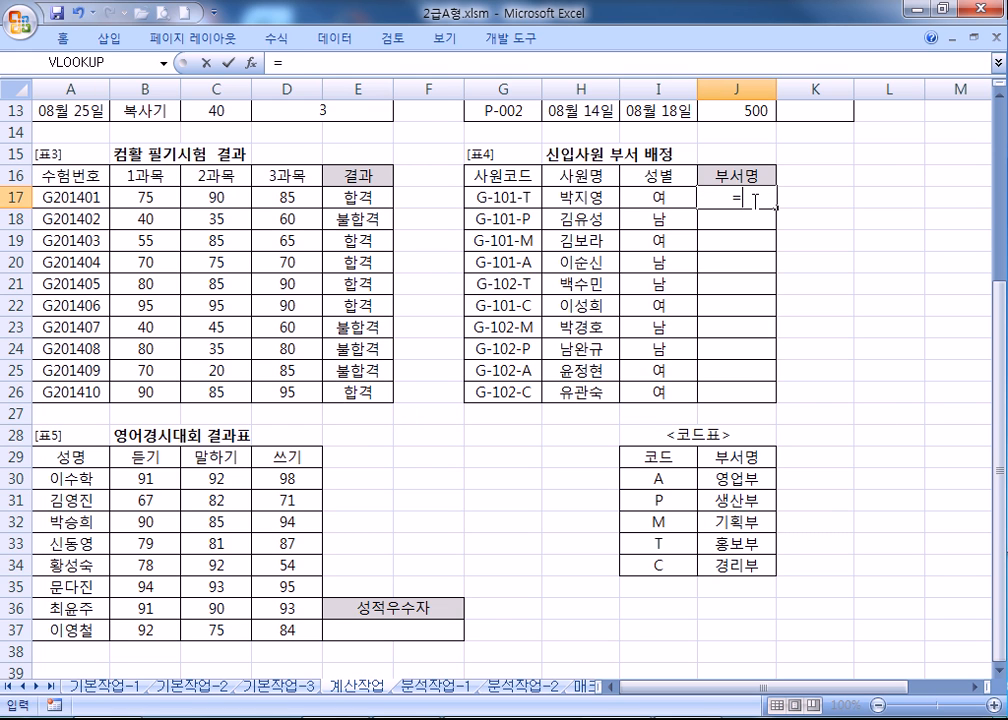
text(피)
key(BackSpace)
key(BackSpace)
key(BackSpace)
text(ㅍ)
key(BackSpace)
text(=VLOOKUP()
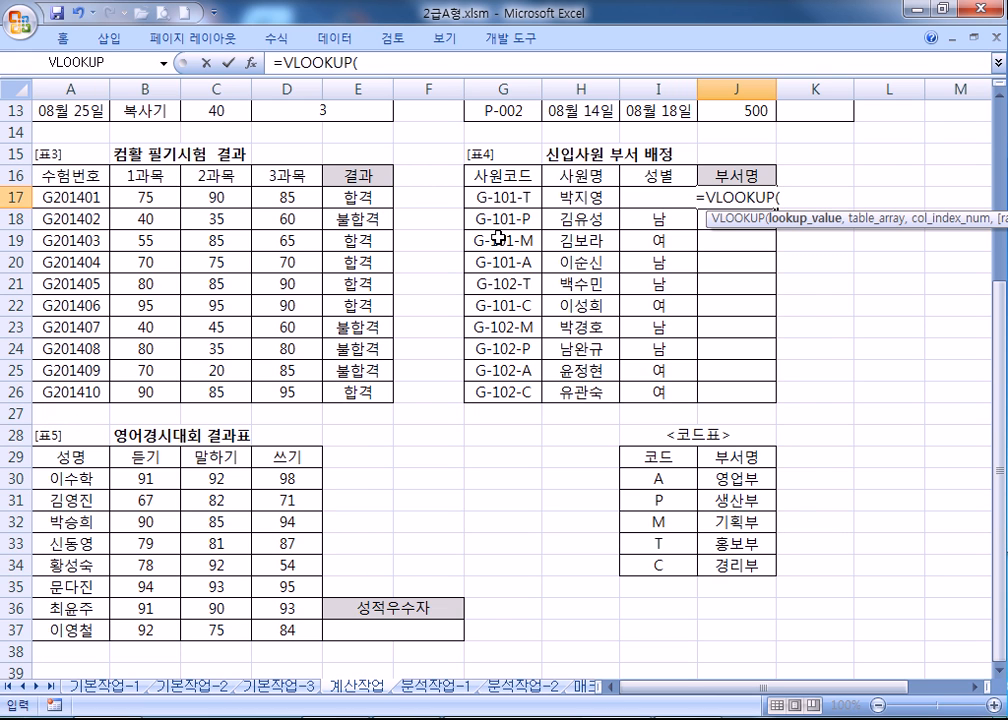
text(RIGHT)
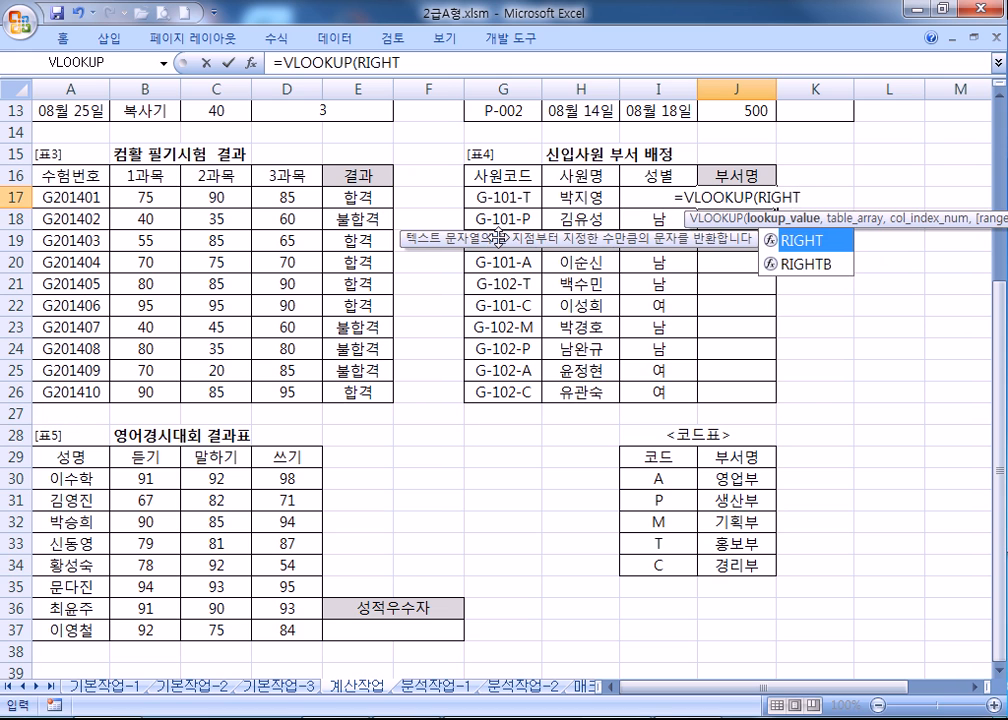
text(()
click(515, 198)
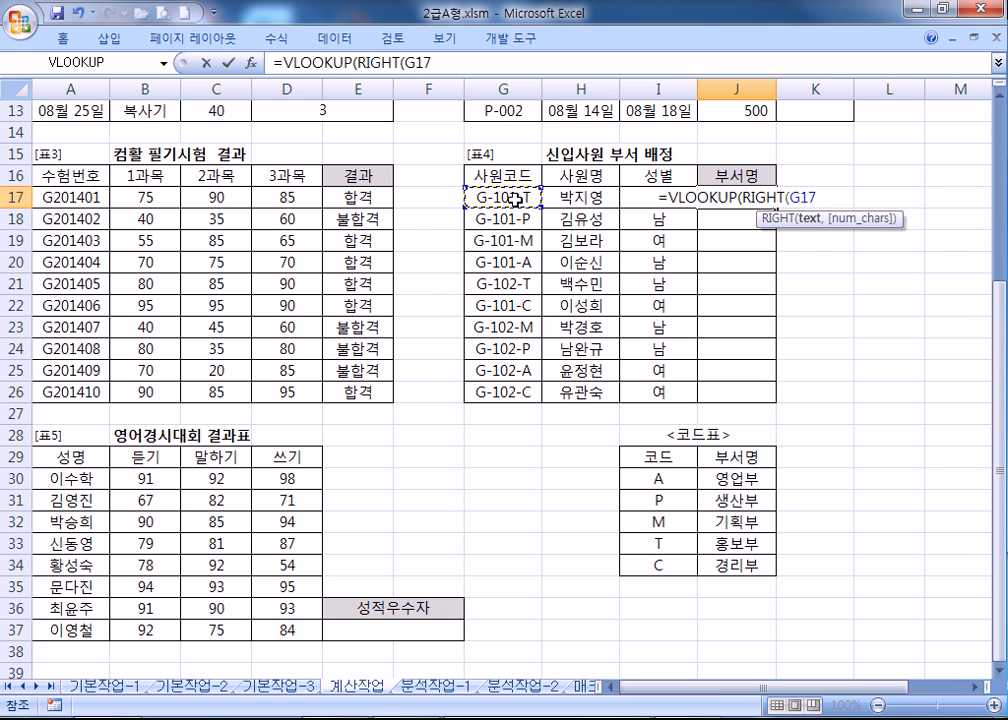
text(,1),)
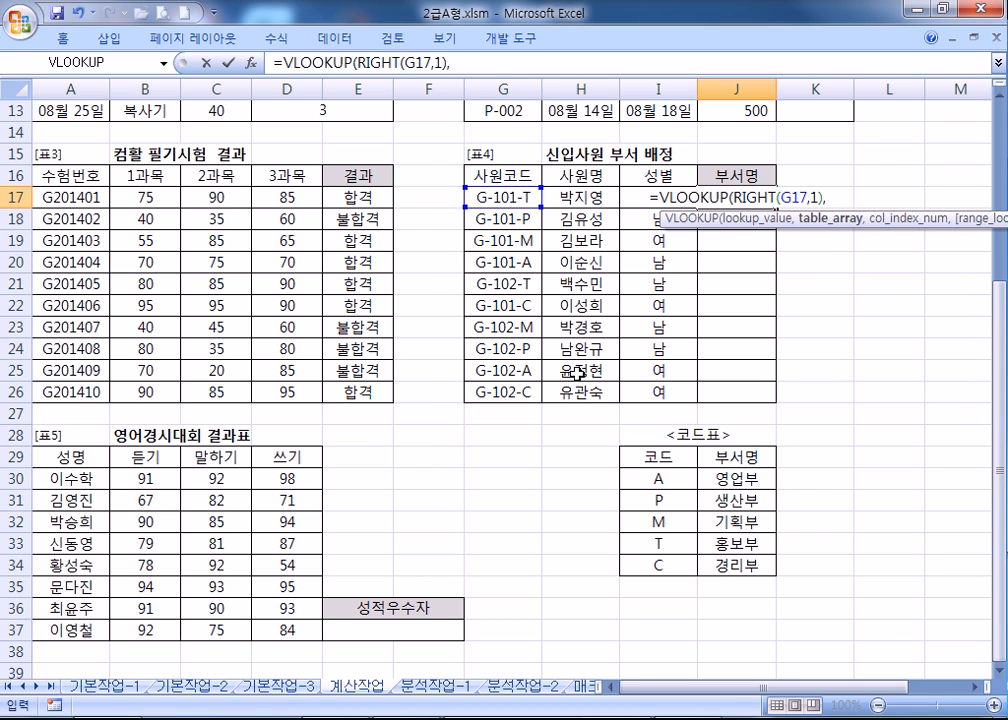
Step: Complete the J17 VLOOKUP with the table $I$30:$J$34, column 2 and exact match 0, and fill it down to J26
drag(660, 480, 736, 569)
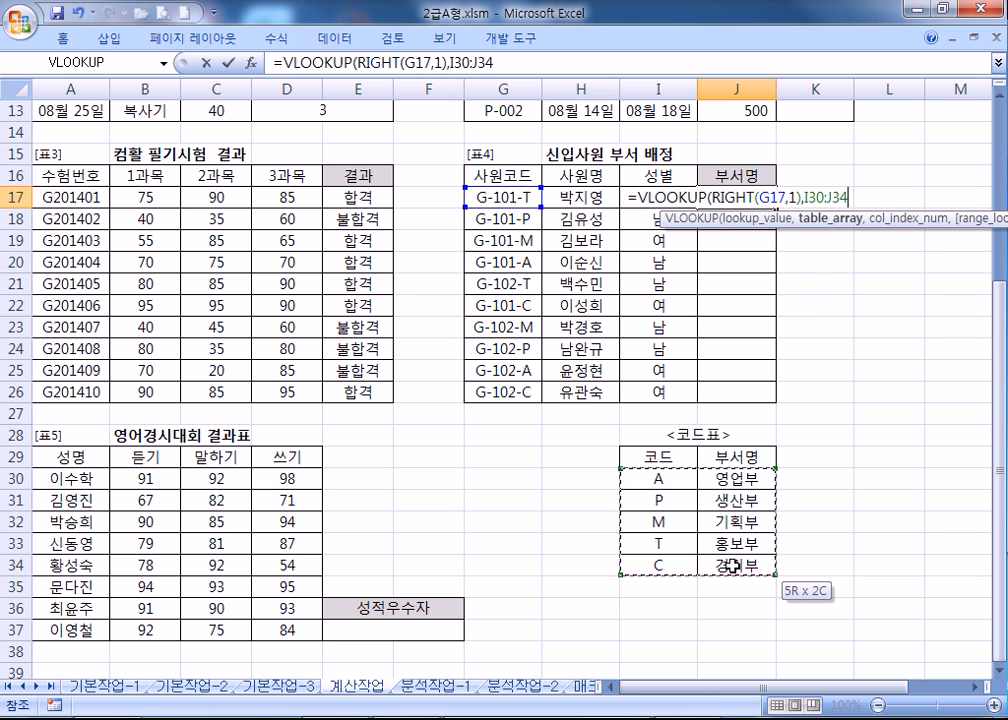
key(F4)
text(,2,0)
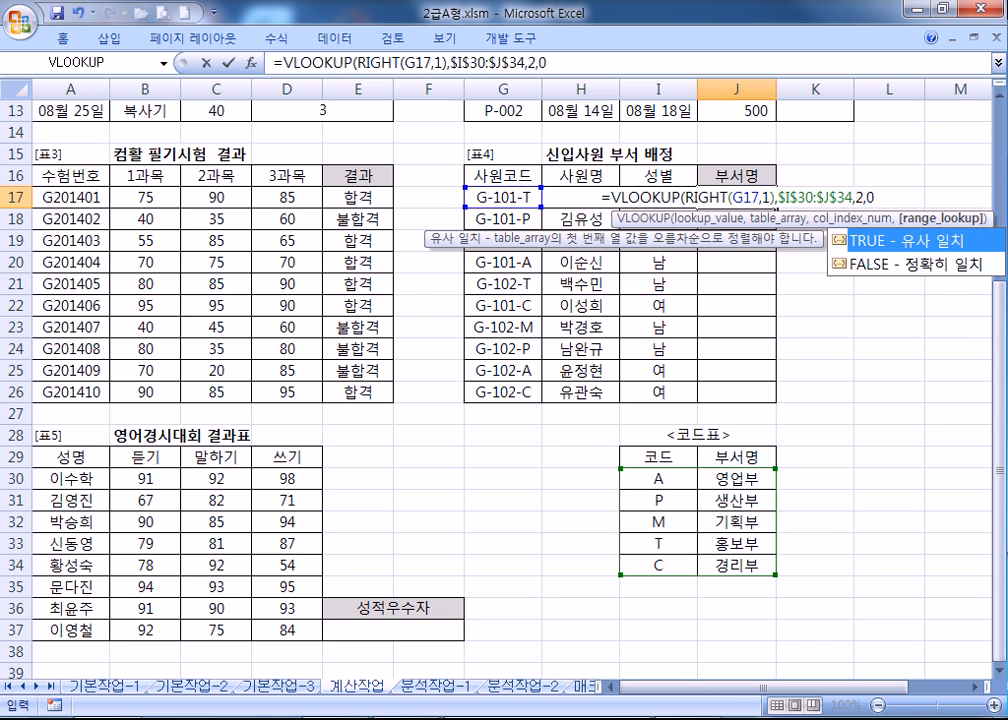
key(Return)
key(Return)
click(753, 198)
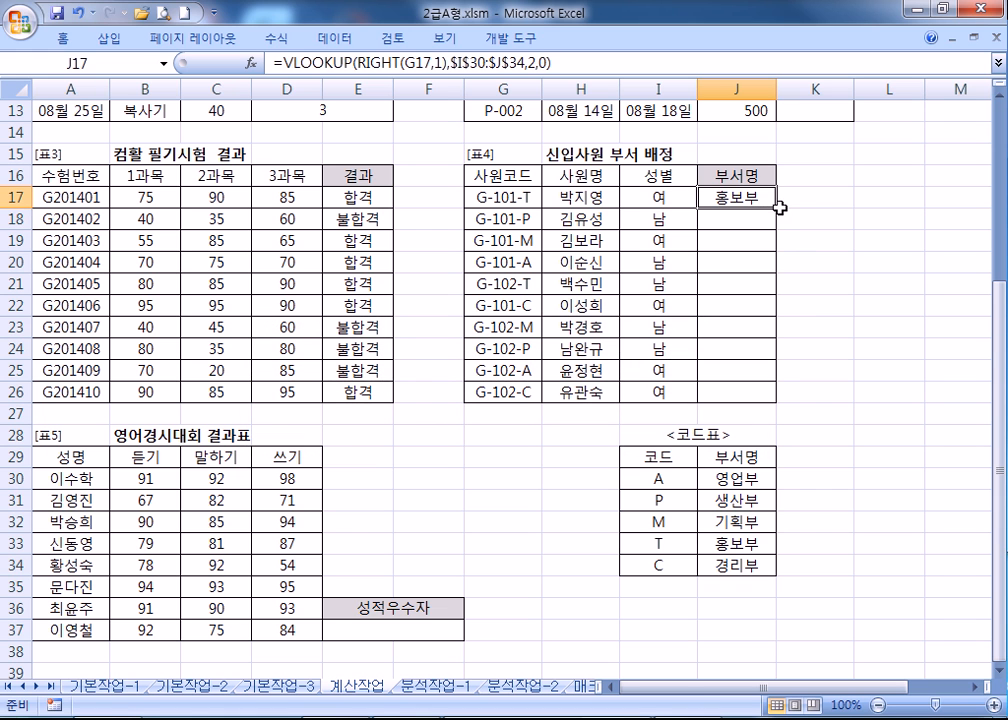
double_click(776, 208)
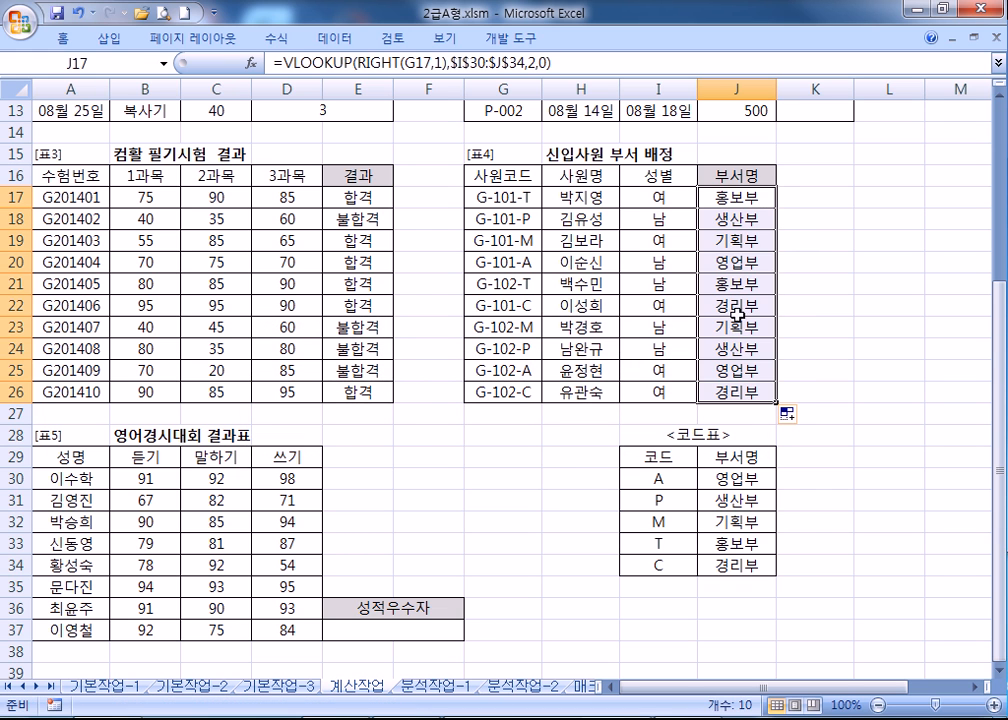
click(770, 392)
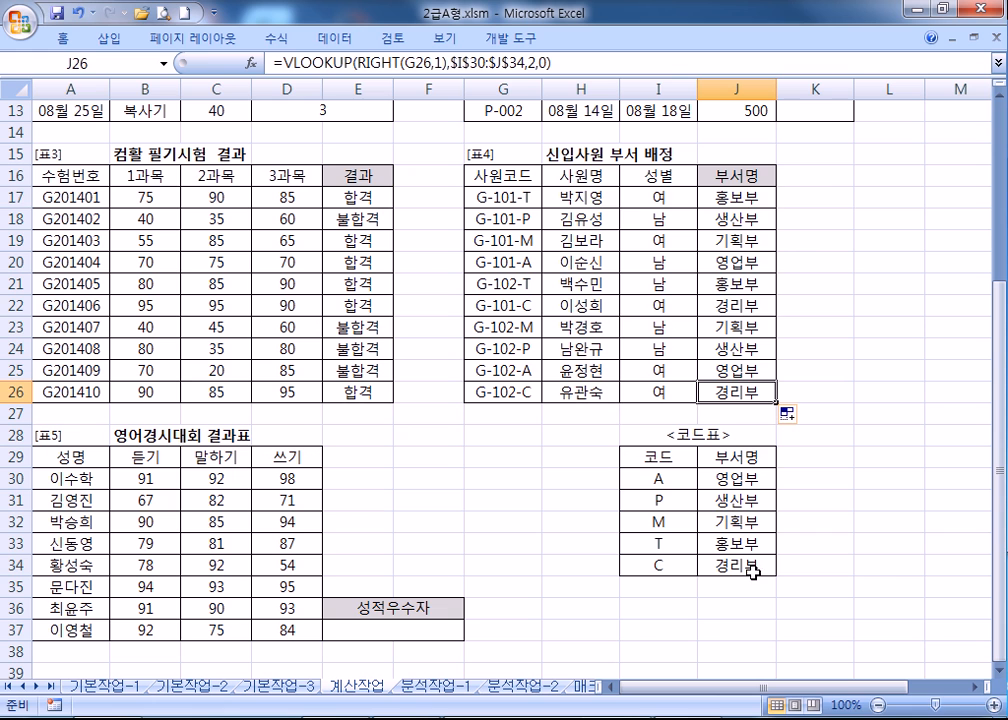
click(754, 198)
double_click(754, 198)
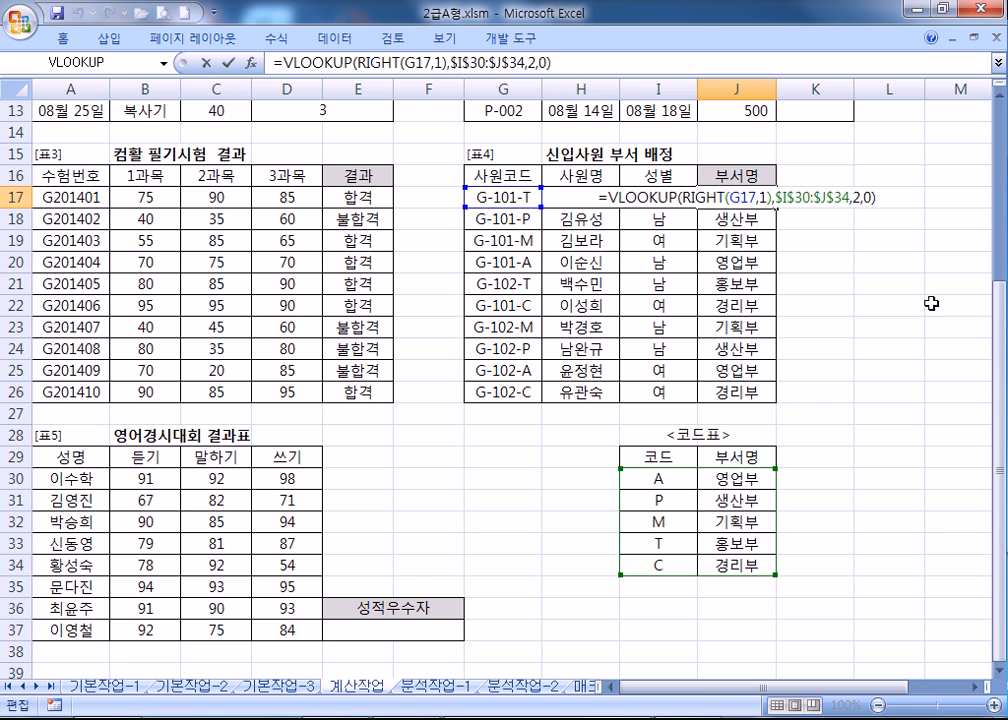
key(Escape)
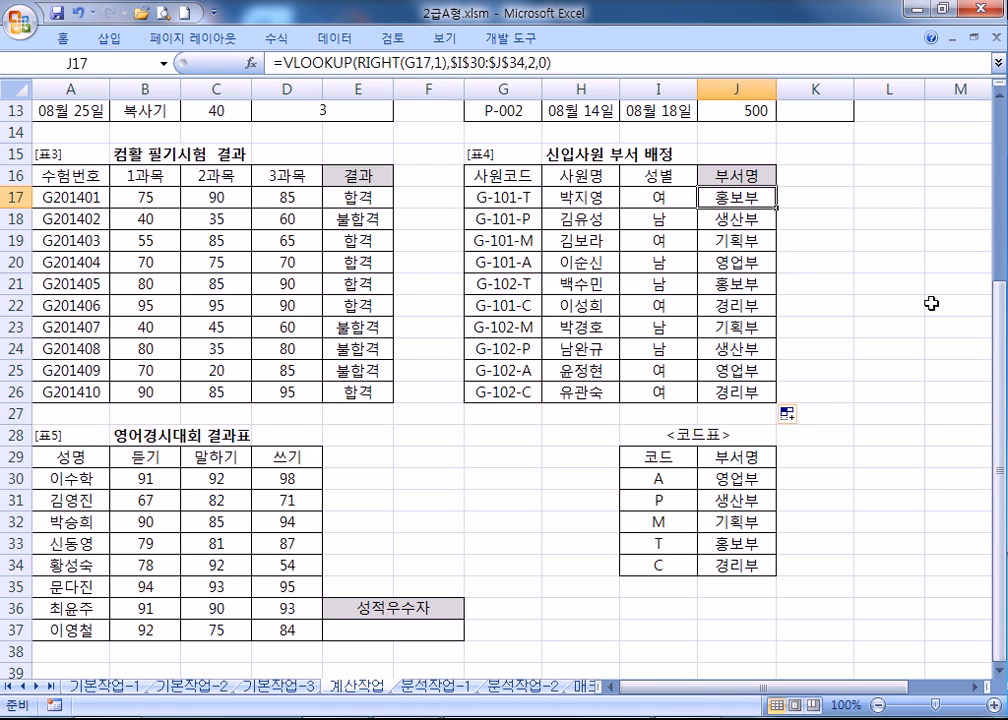
Step: Begin a COUNTIFS formula in E37 under 성적우수자 with the range B30:B37 and the criterion ">=90"
key(Home)
scroll(500, 400, down, 2)
click(390, 506)
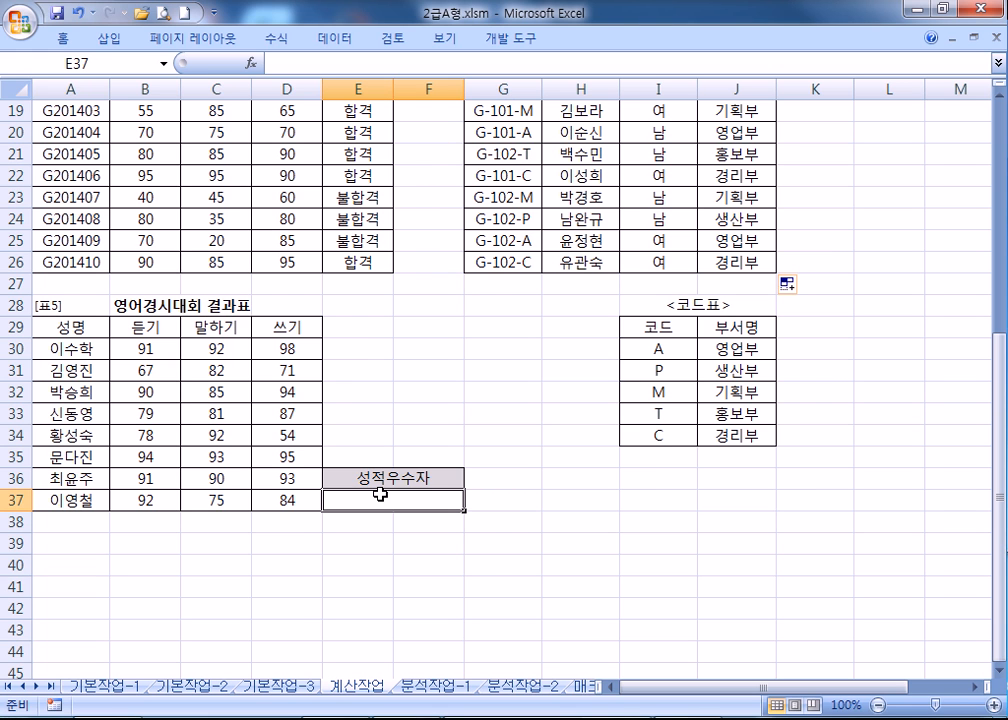
key(Delete)
text(=COUNTIFS)
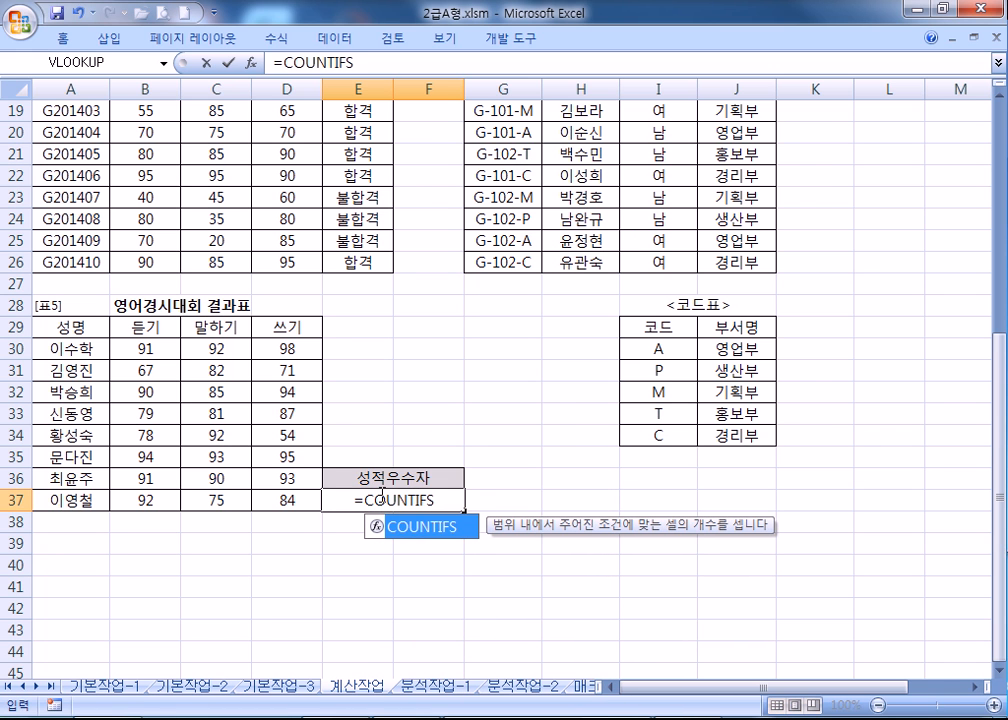
text(()
click(150, 347)
drag(150, 347, 142, 502)
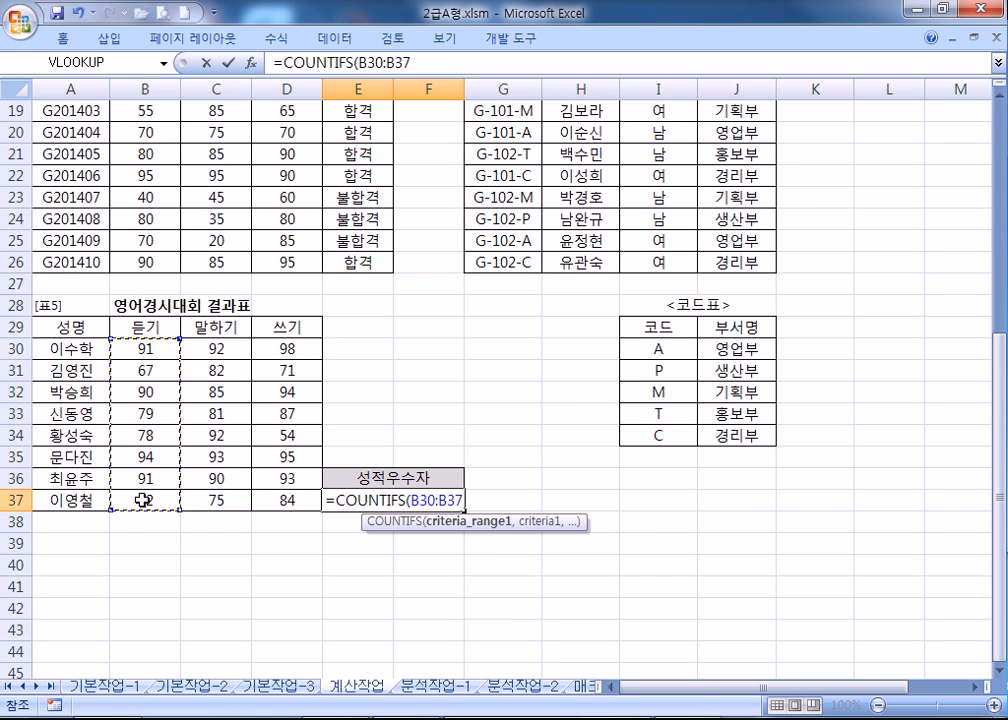
text(,")
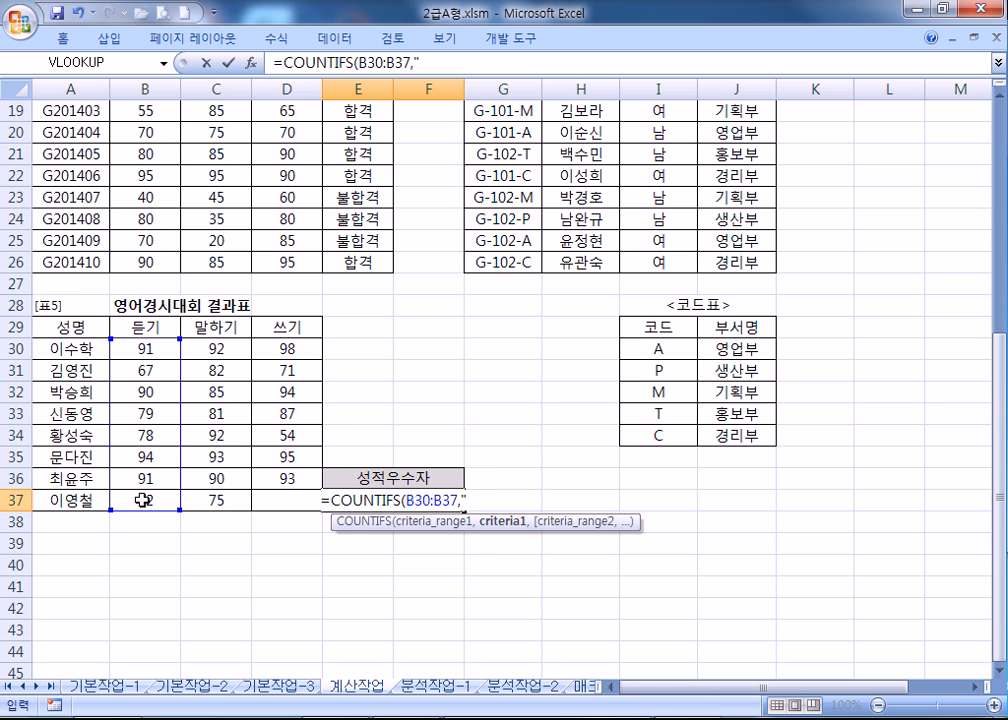
text(>=90,)
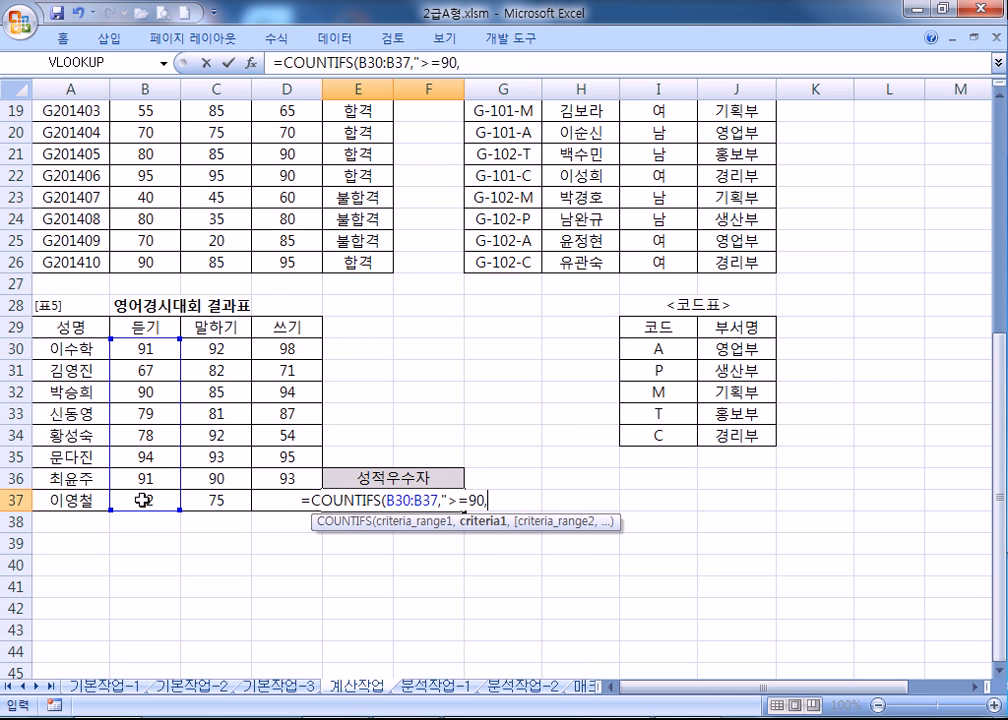
key(BackSpace)
text(",)
Step: Add C30:C37 and D30:D37, each with the criterion ">=90", and complete the COUNTIFS formula in E37
drag(225, 350, 212, 500)
text(,">=9)
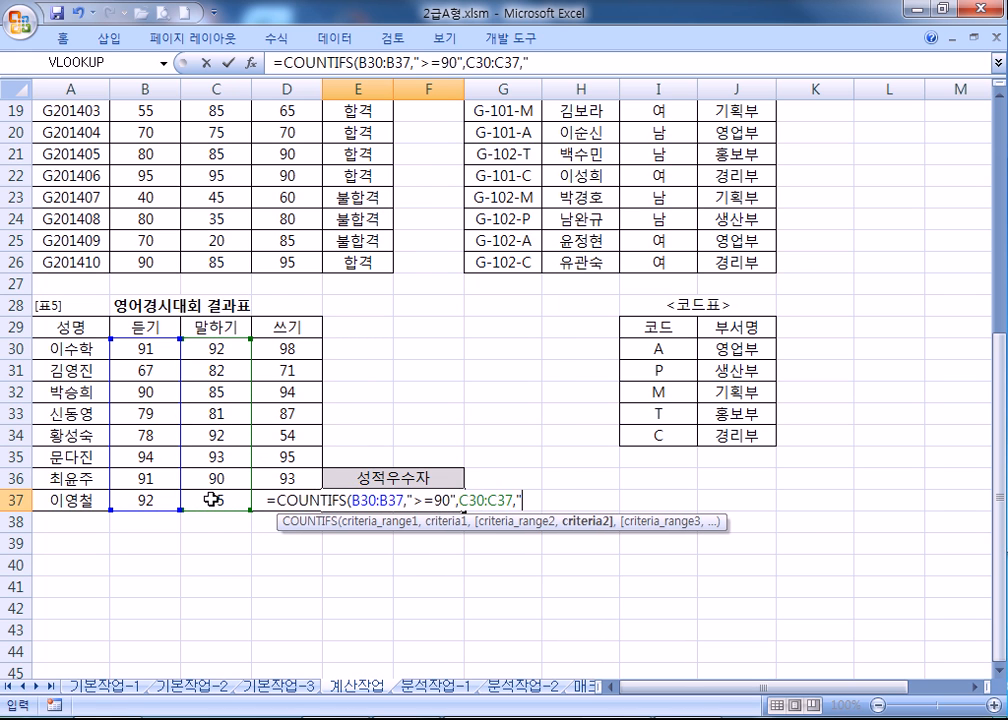
text(0",)
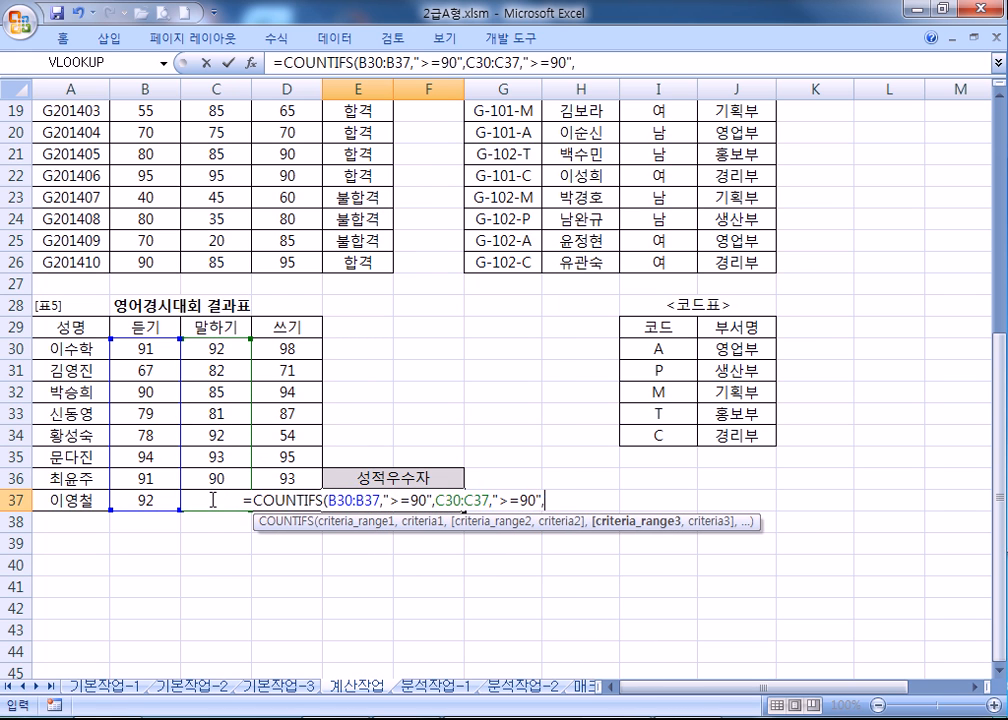
drag(288, 345, 274, 497)
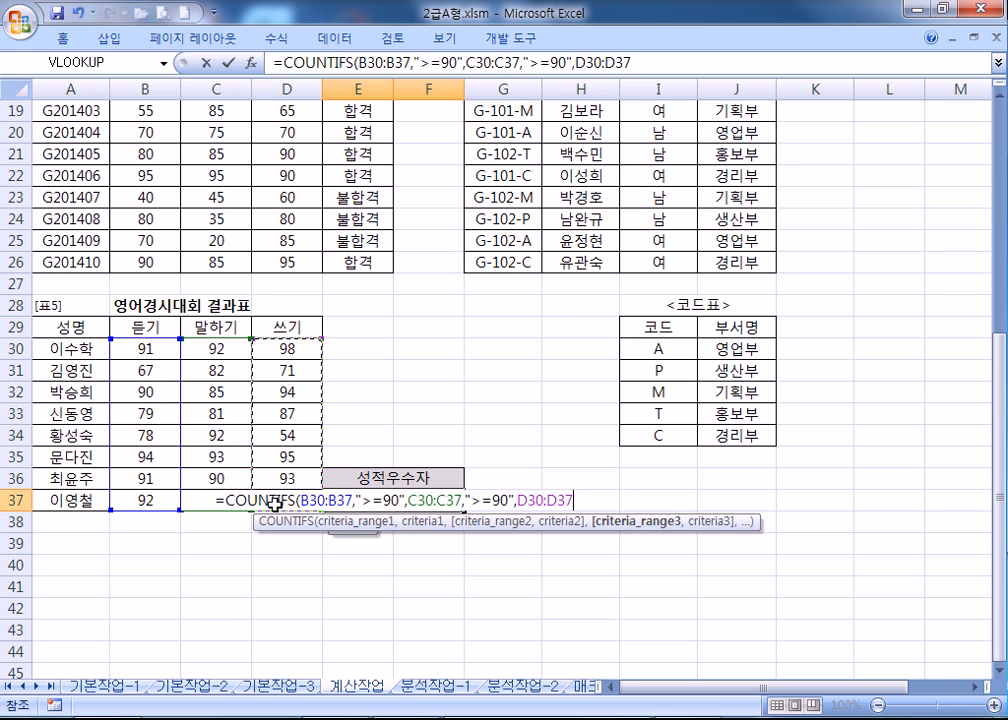
text(,">)
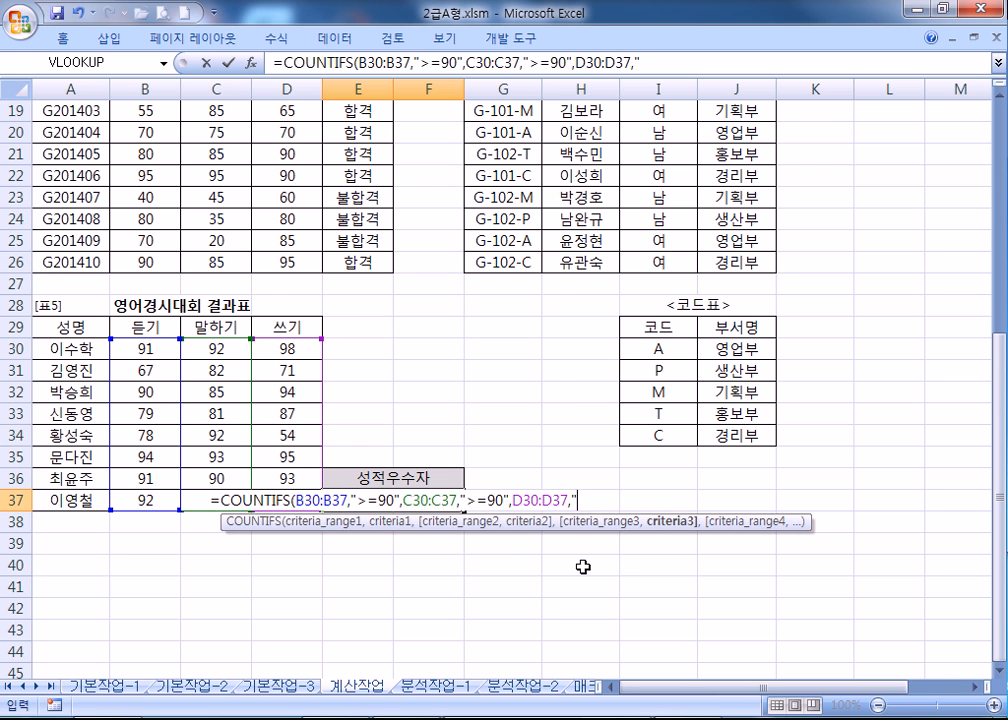
text(=90"))
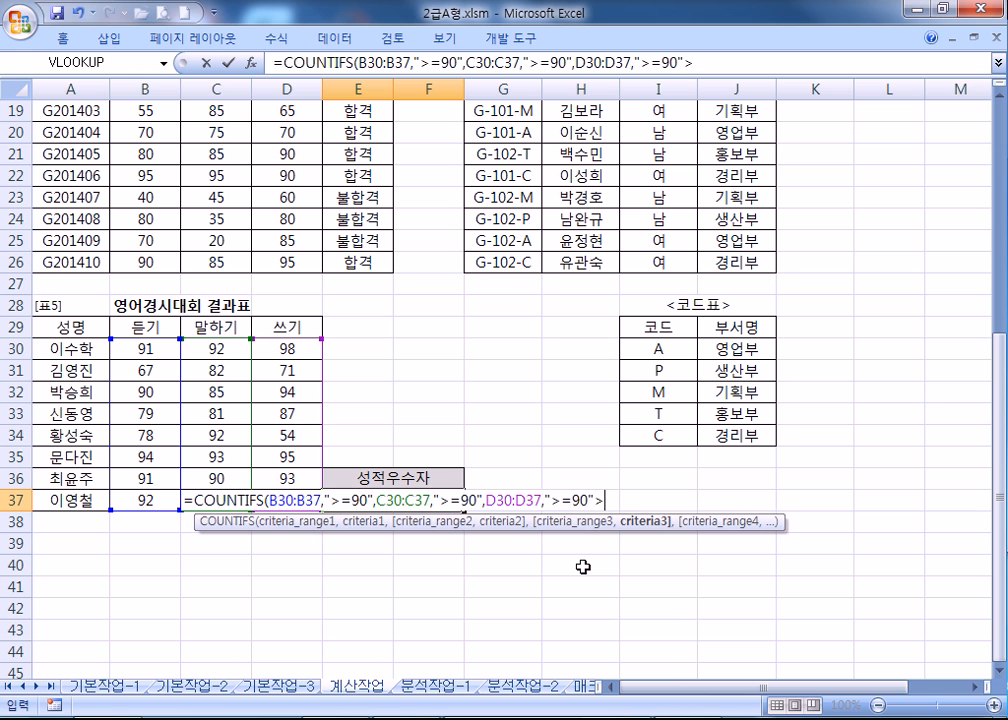
key(BackSpace)
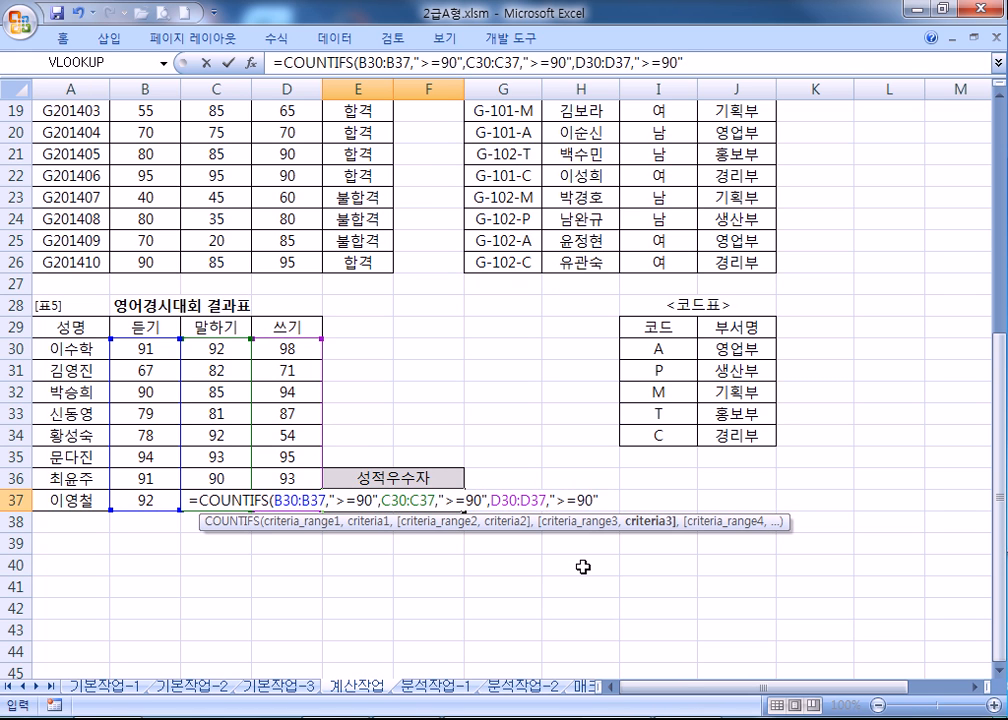
text())
key(Up)
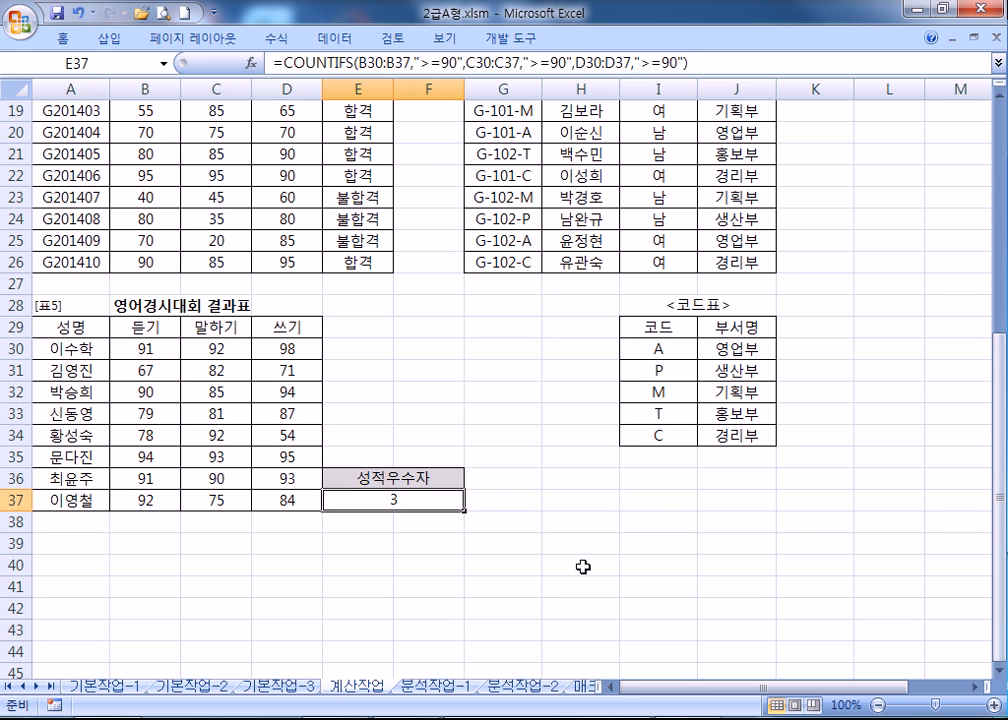
Step: Try appending &"명" to the COUNTIFS formula in E37, and remove it again
key(F2)
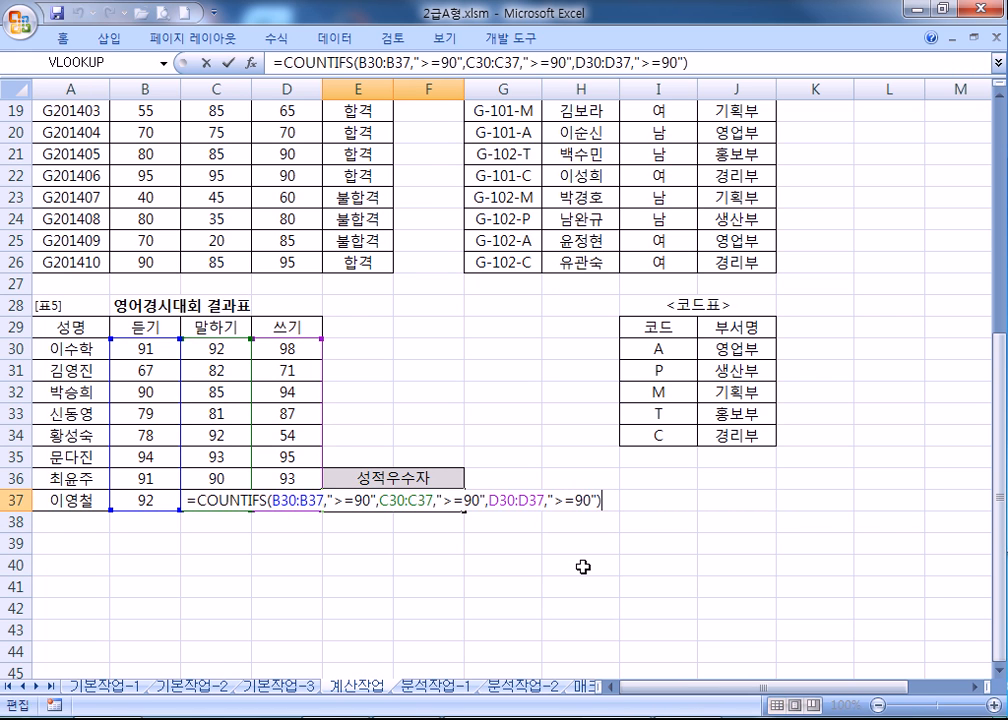
text(&"명)
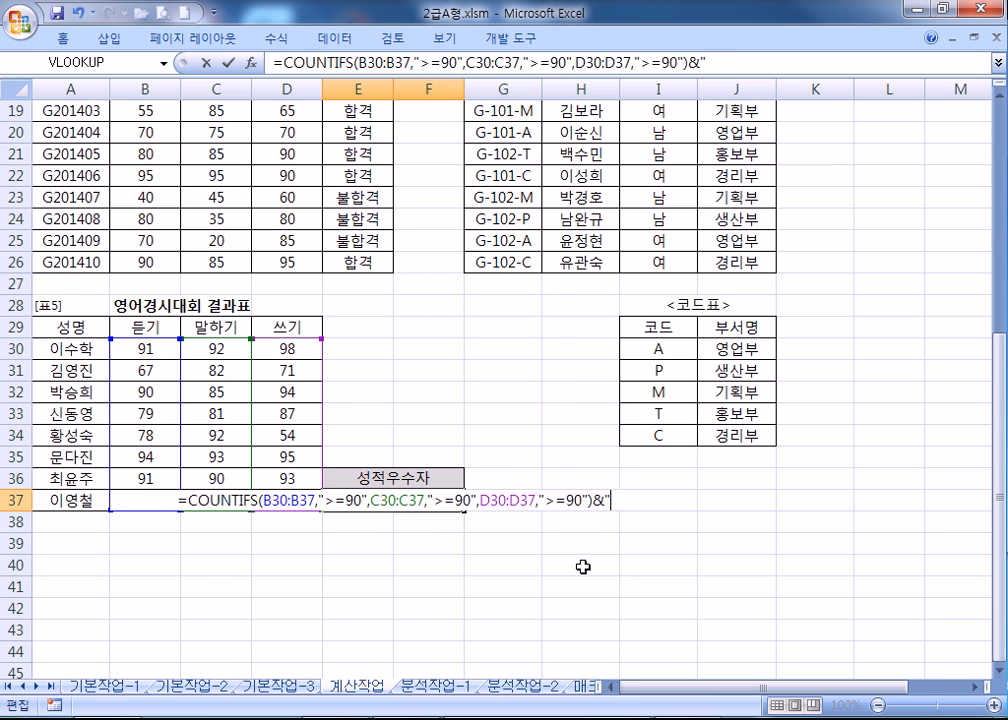
text(")
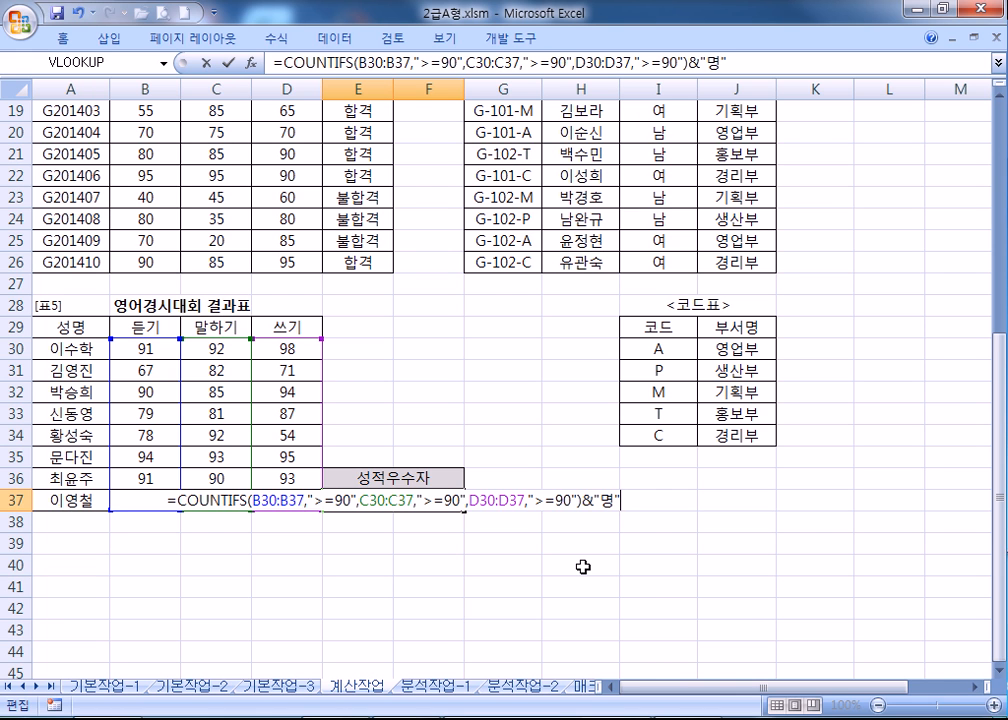
key(BackSpace)
key(BackSpace)
key(BackSpace)
key(BackSpace)
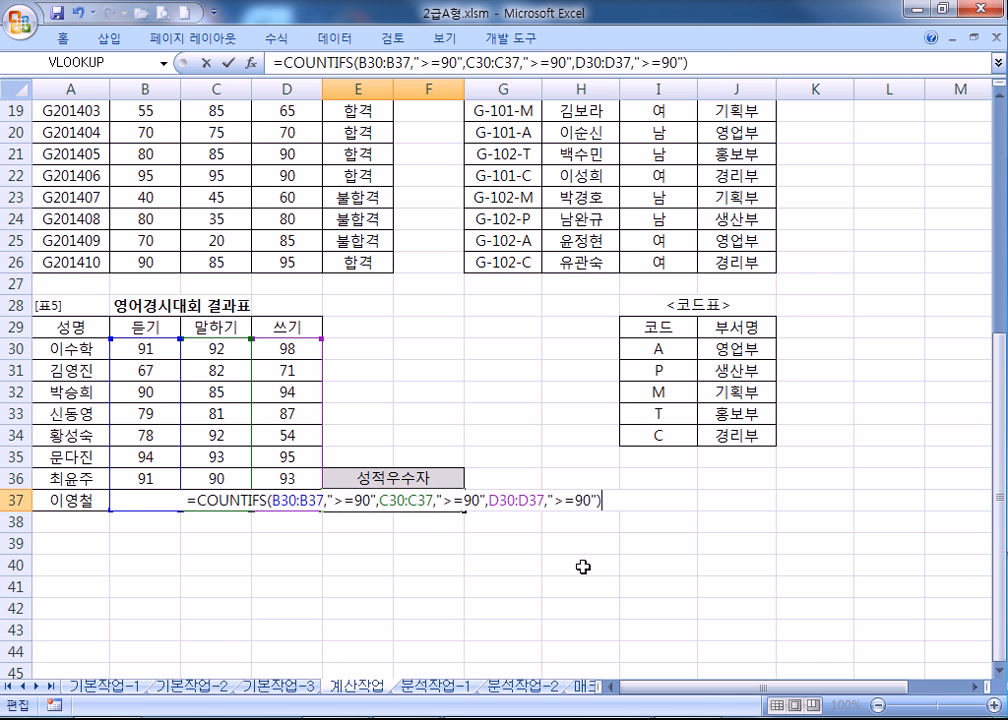
key(Return)
Step: Apply the custom number format G/표준"명" to E37 and check the stored format code
key(Up)
key(ctrl+1)
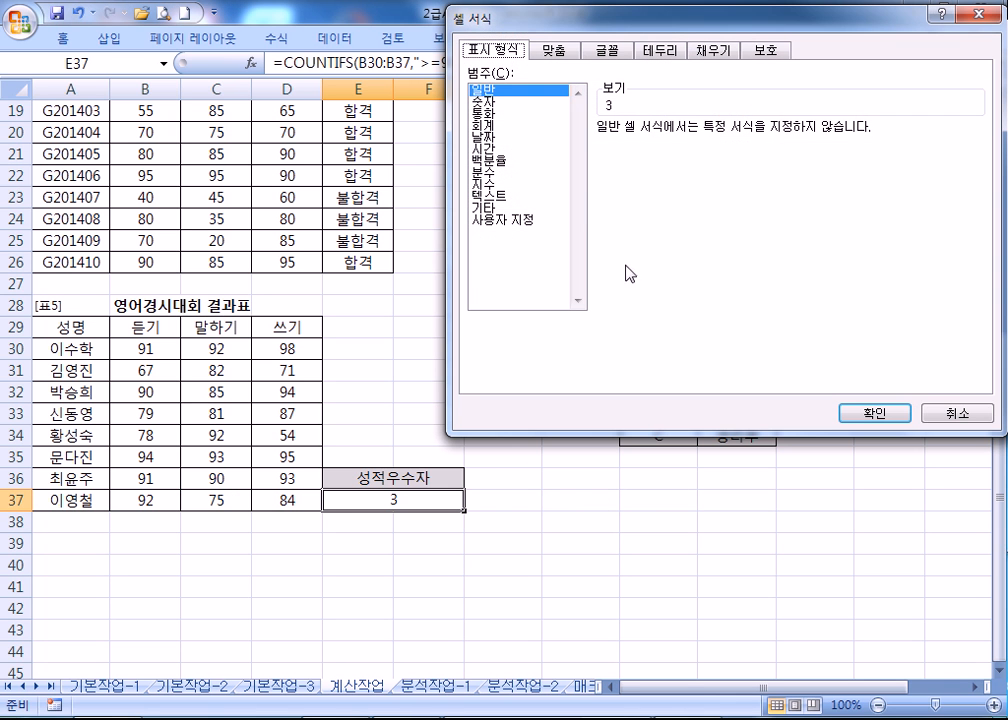
click(507, 220)
click(674, 148)
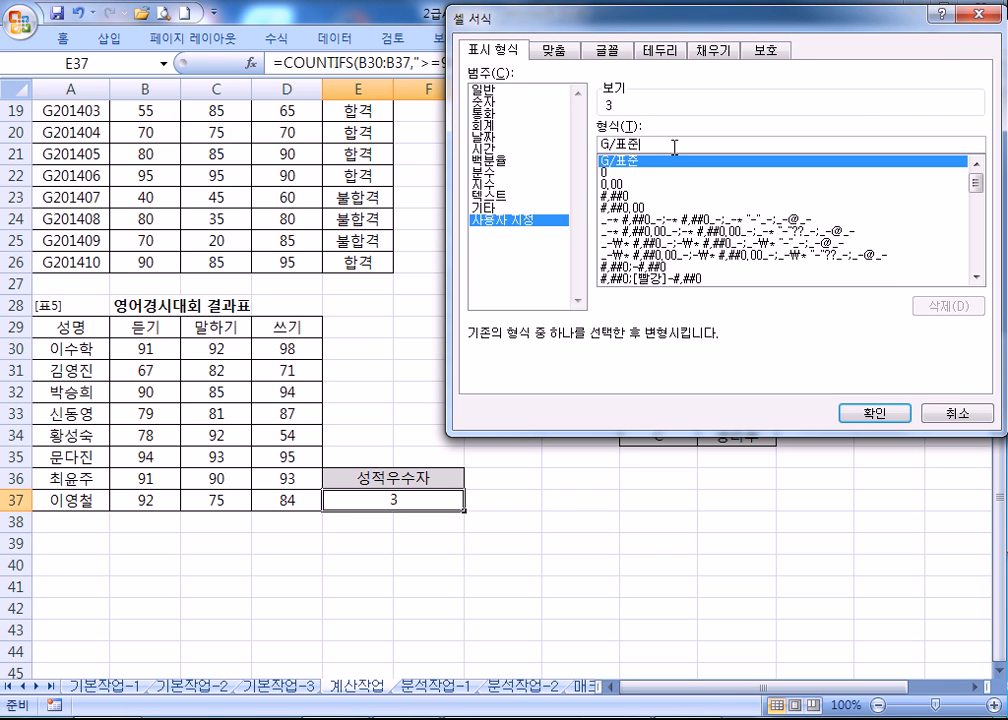
text(명)
key(Return)
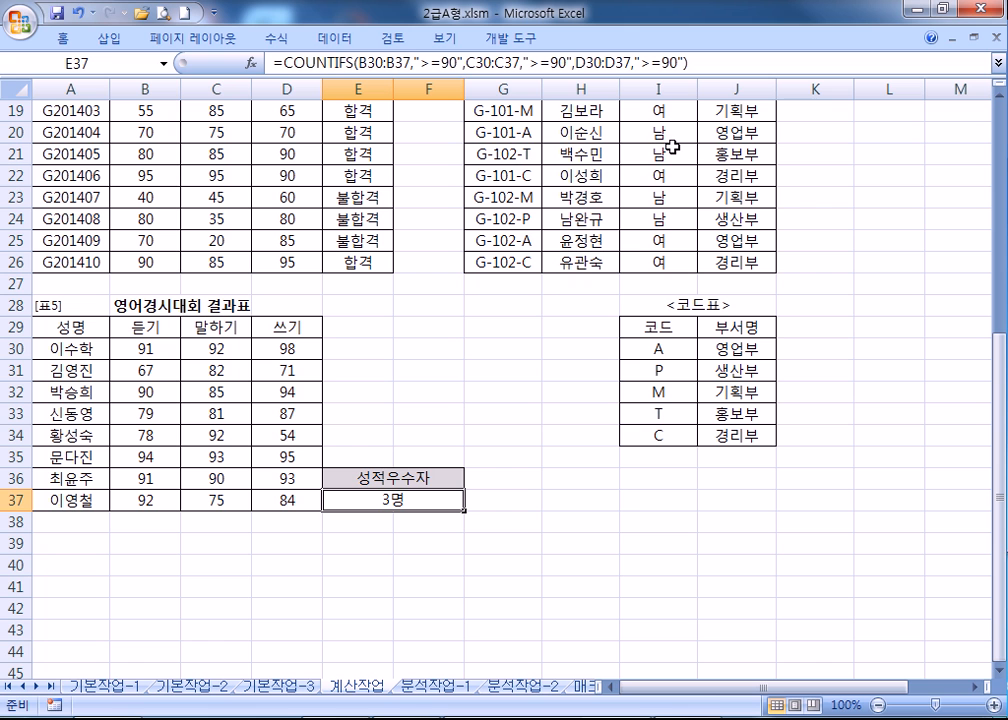
key(ctrl+1)
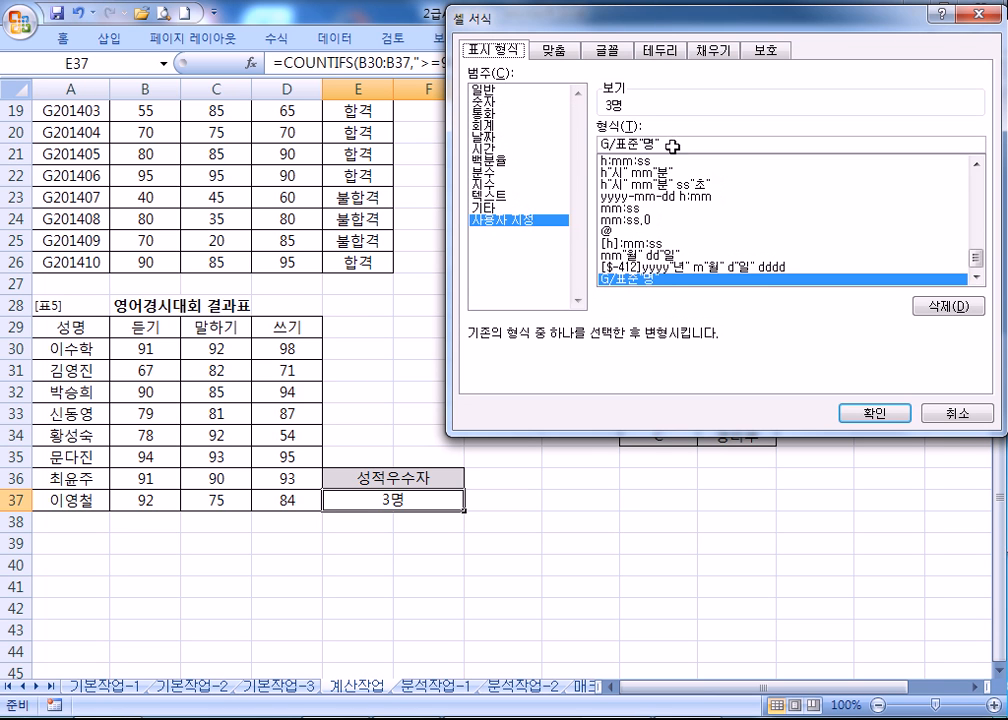
key(Return)
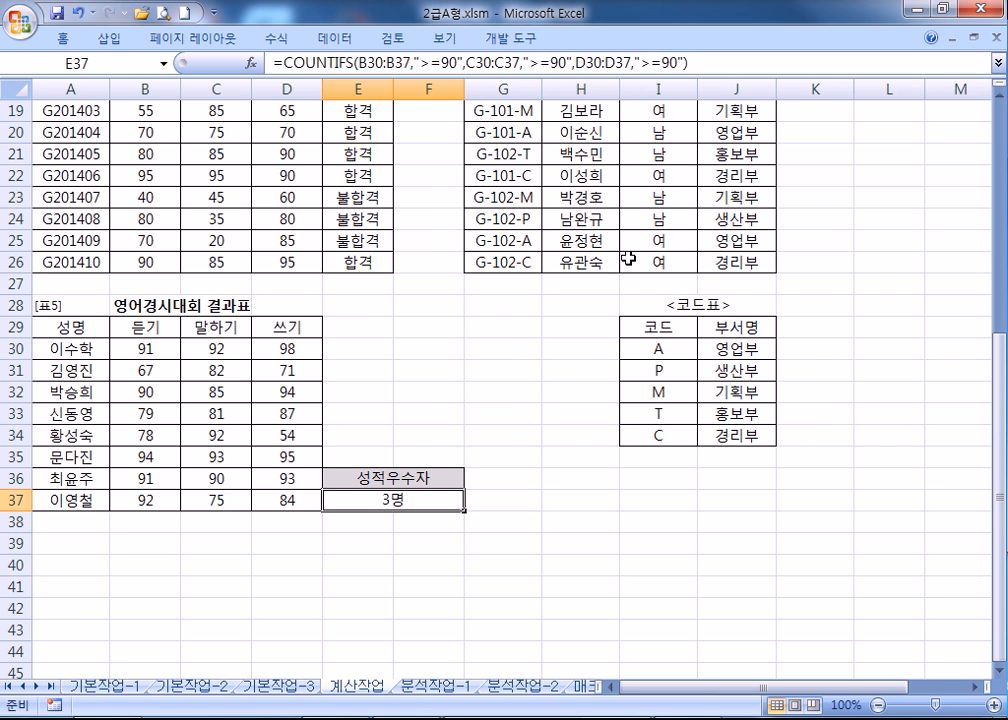
Step: Append &"명" to the COUNTIFS formula in E37
key(F2)
text(&"명")
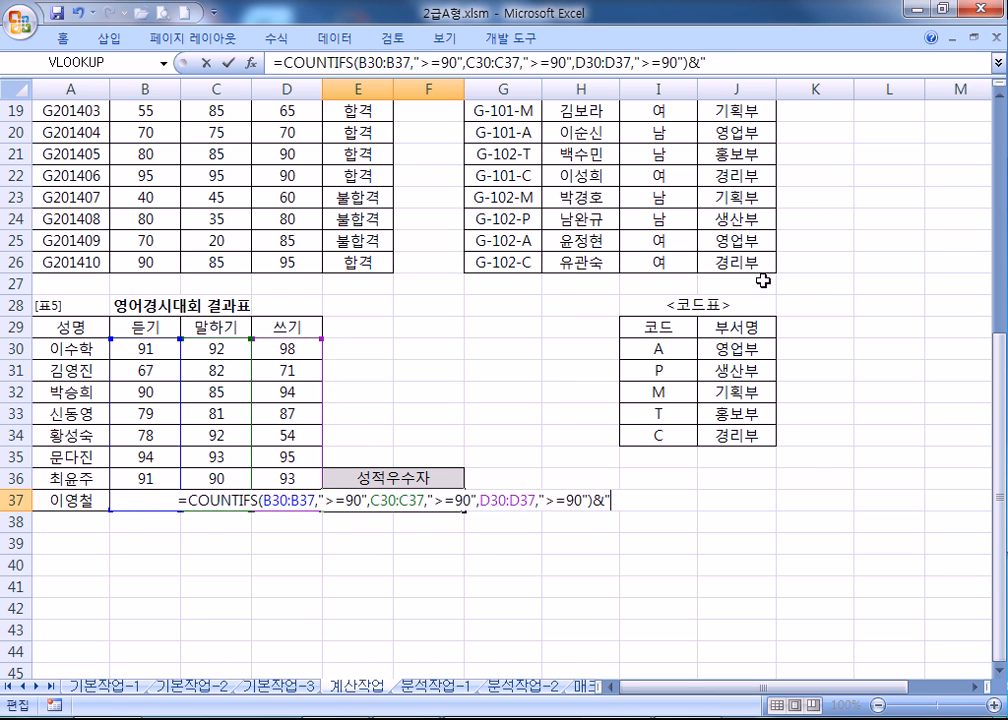
key(Return)
key(Up)
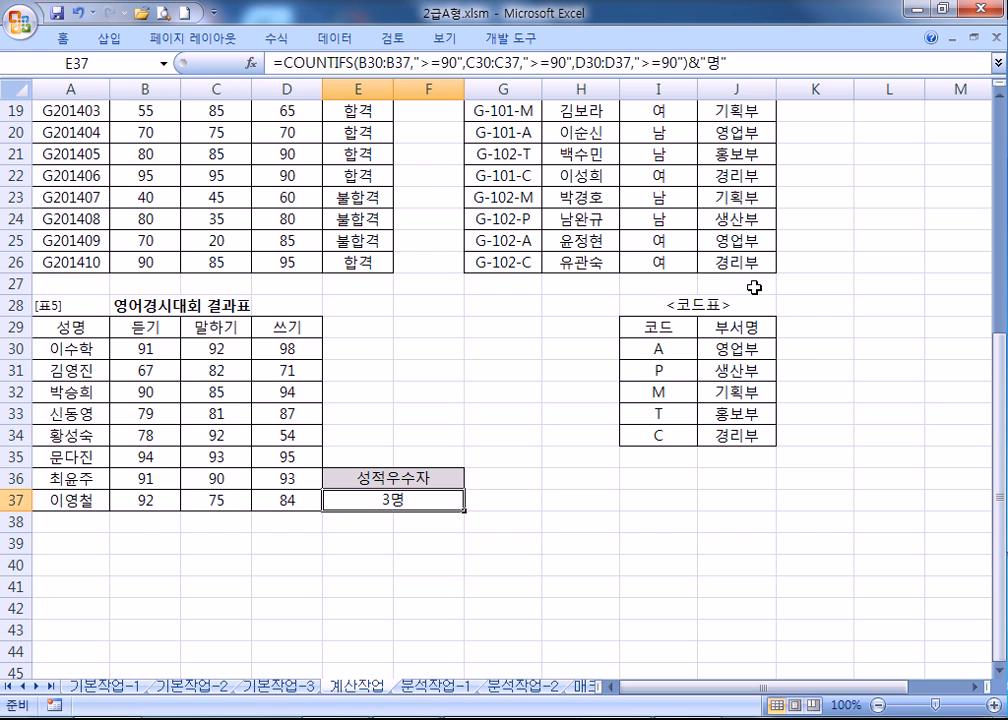
Step: On sheet 분석작업-1, insert a pivot table from A3:F19 into the existing worksheet at cell A25
key(ctrl+Page_Down)
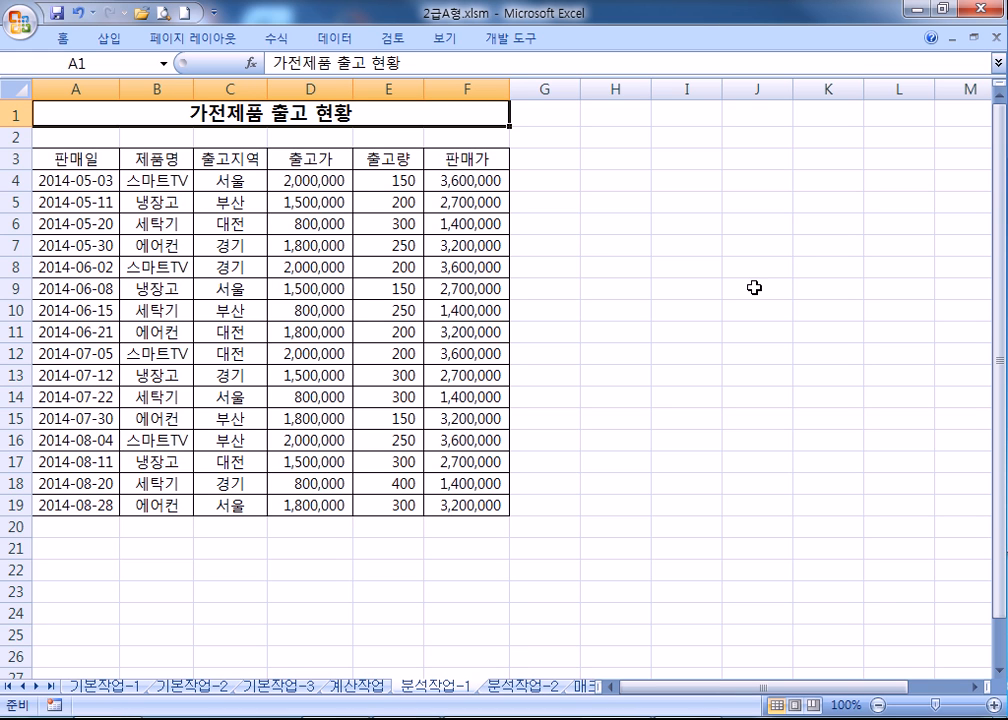
click(76, 158)
drag(76, 158, 441, 502)
click(110, 38)
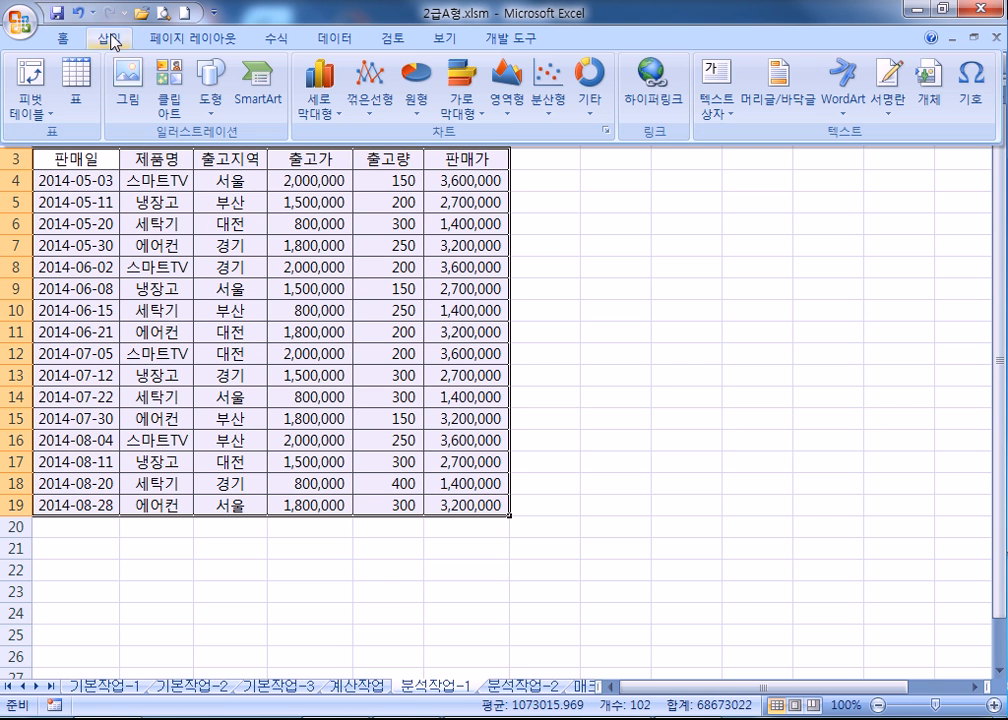
click(30, 75)
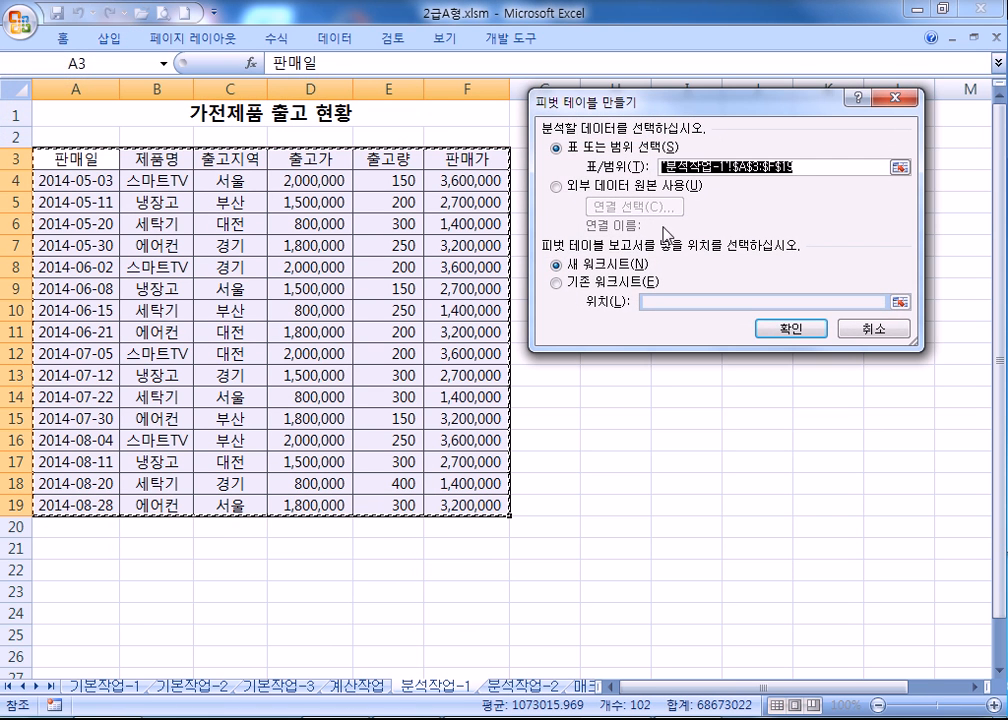
click(586, 281)
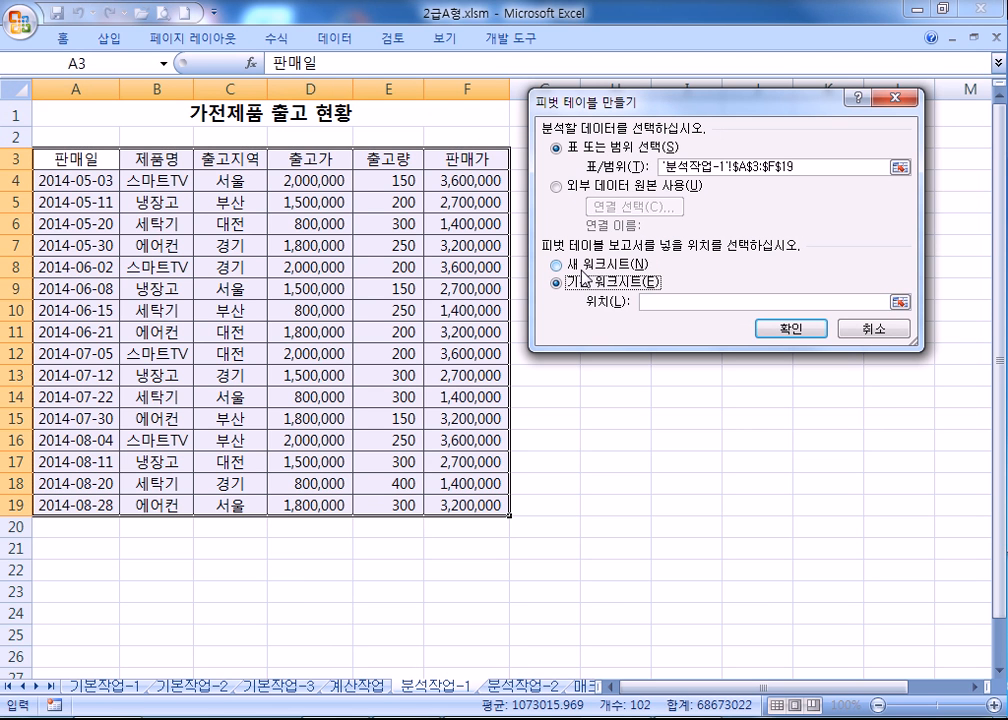
click(48, 632)
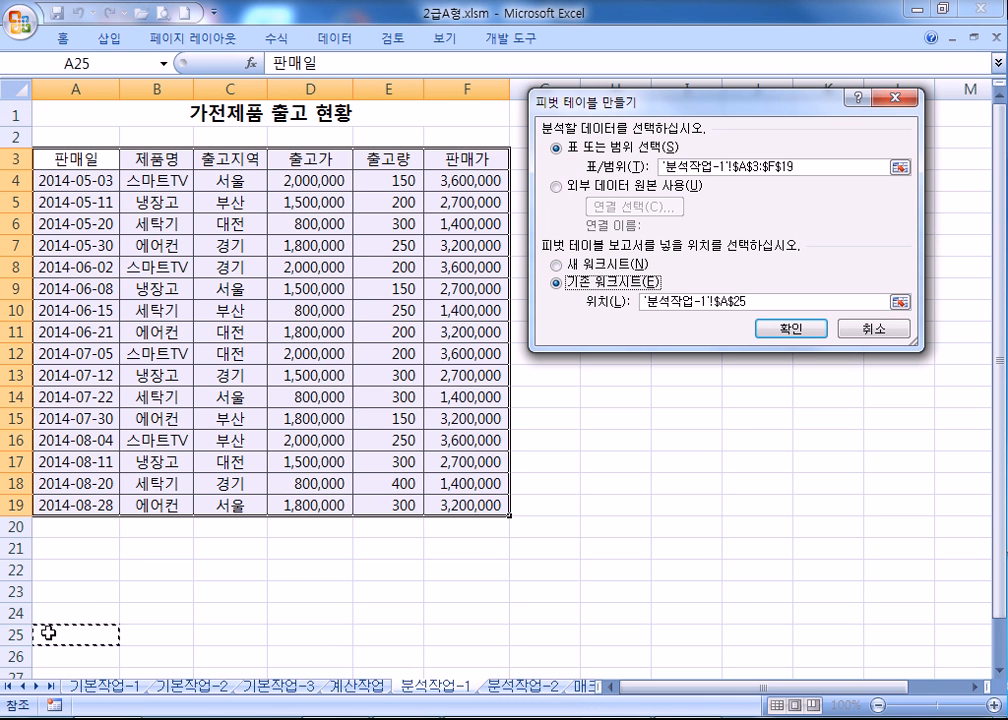
click(792, 330)
Step: Lay out the pivot table with 출고지역 as report filter, 판매일 as rows, 제품명 as columns, and 출고량 and 판매가 as summed values
scroll(600, 400, down, 4)
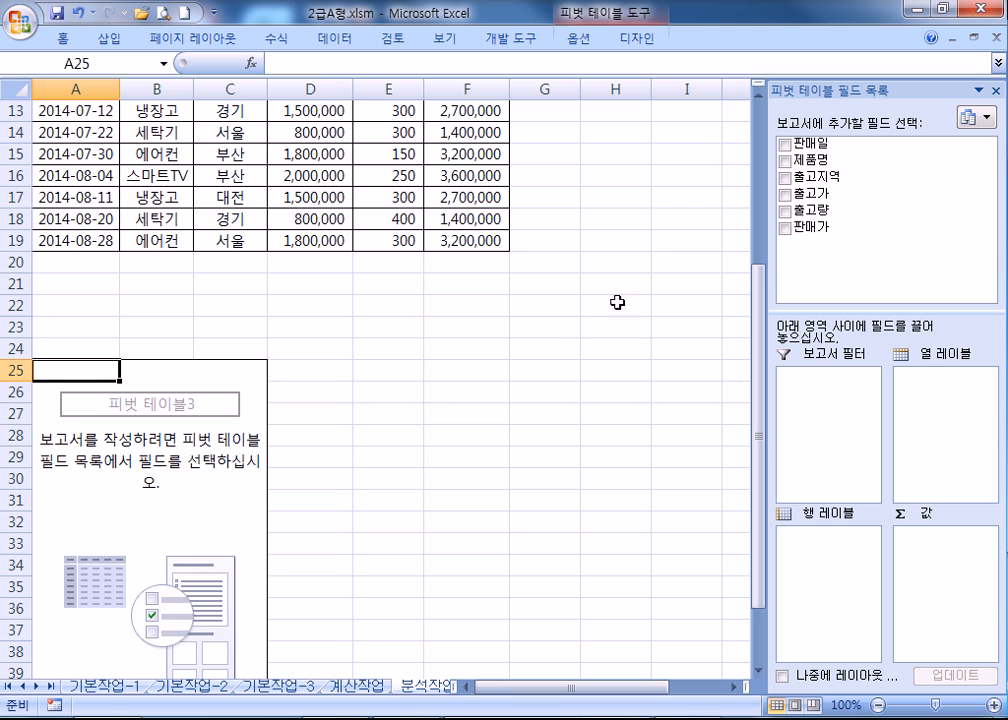
drag(815, 176, 806, 400)
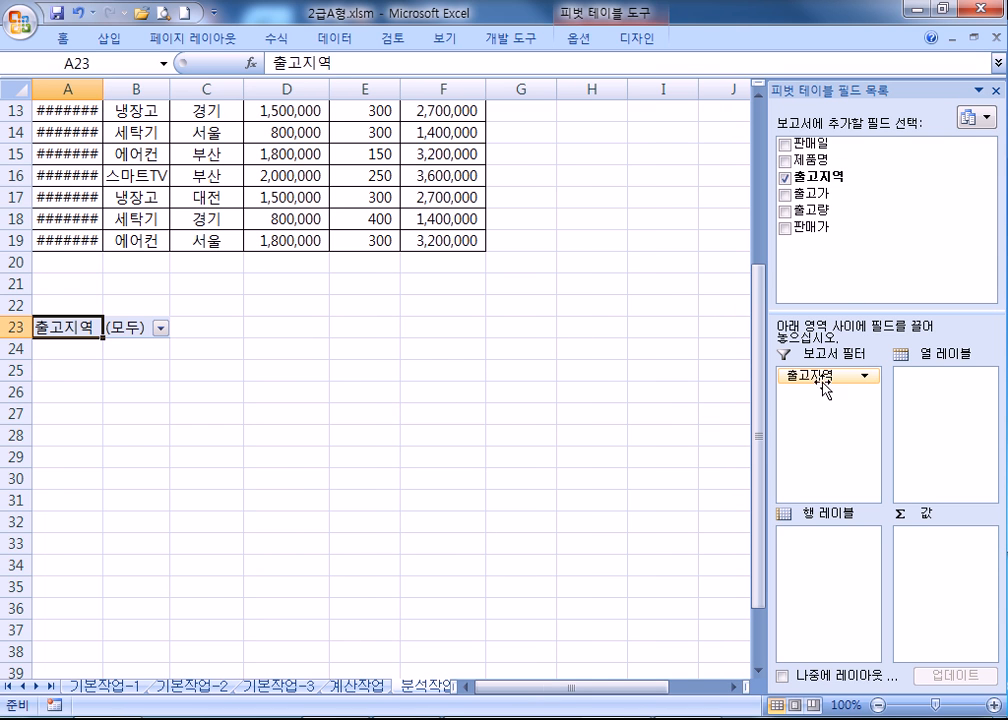
drag(805, 145, 834, 560)
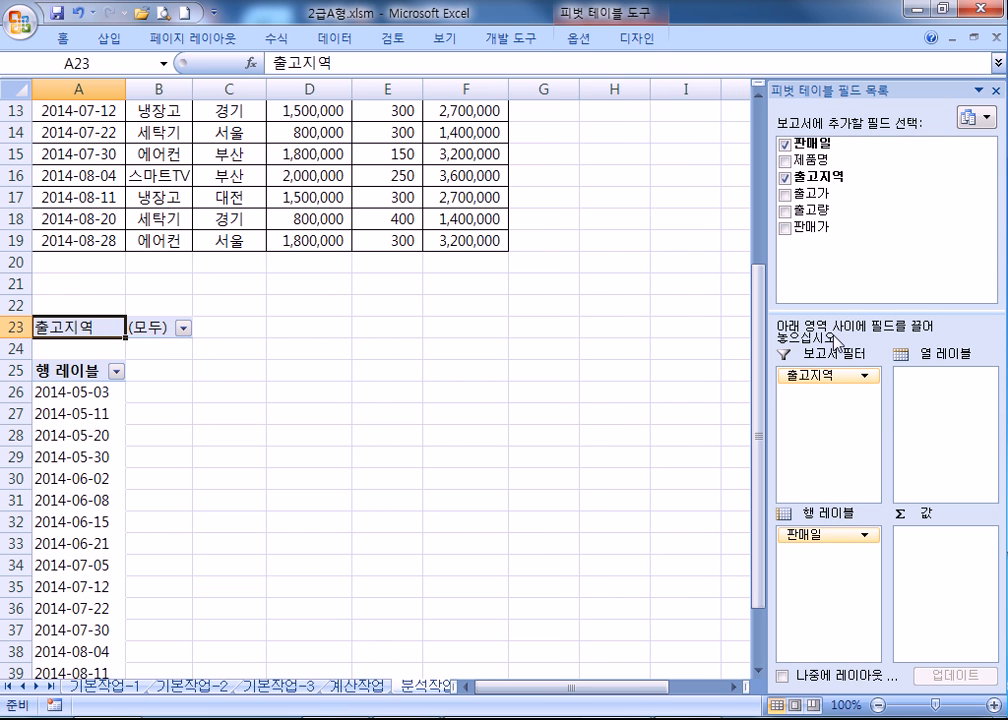
drag(812, 160, 934, 438)
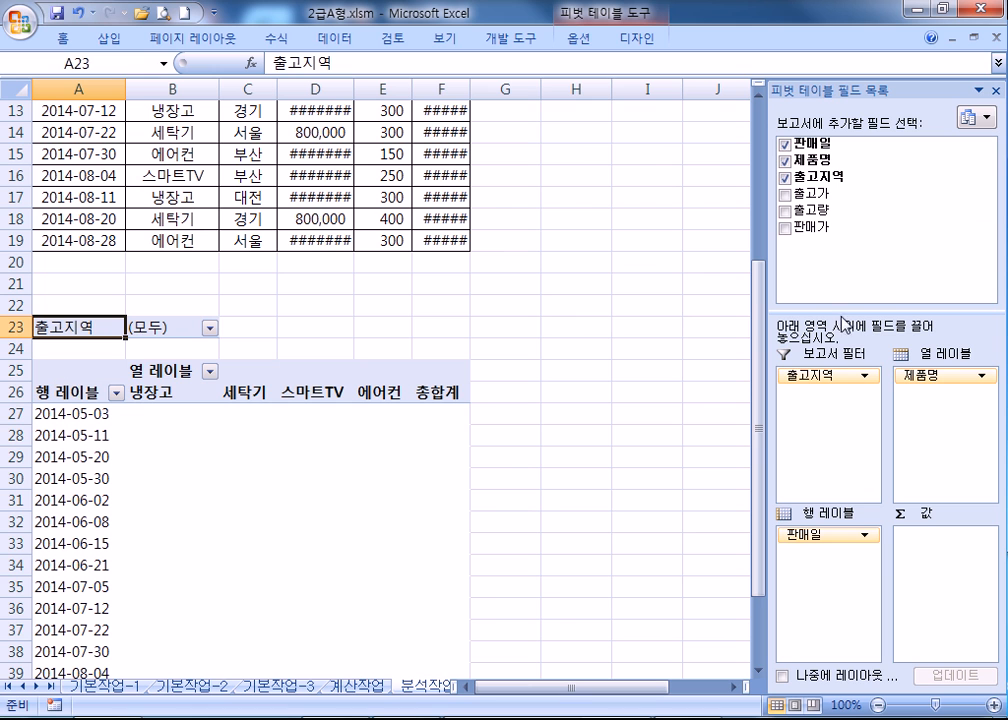
drag(805, 193, 842, 212)
drag(840, 211, 950, 565)
drag(808, 227, 944, 585)
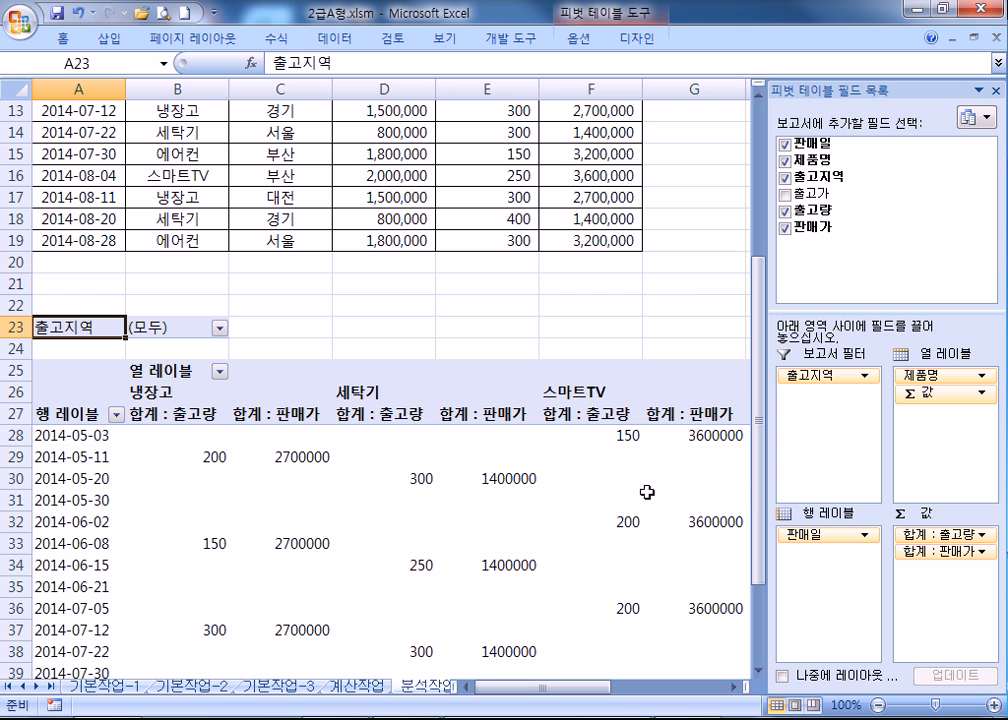
Step: Turn off 행 총합계 표시 in the pivot table options
click(577, 40)
click(59, 107)
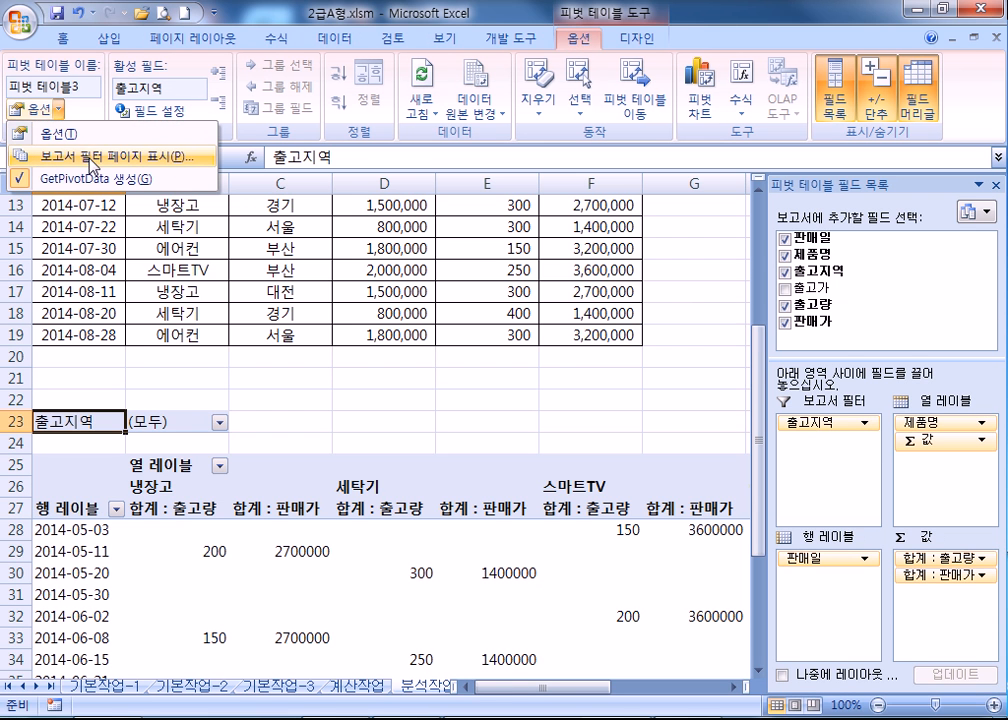
click(60, 133)
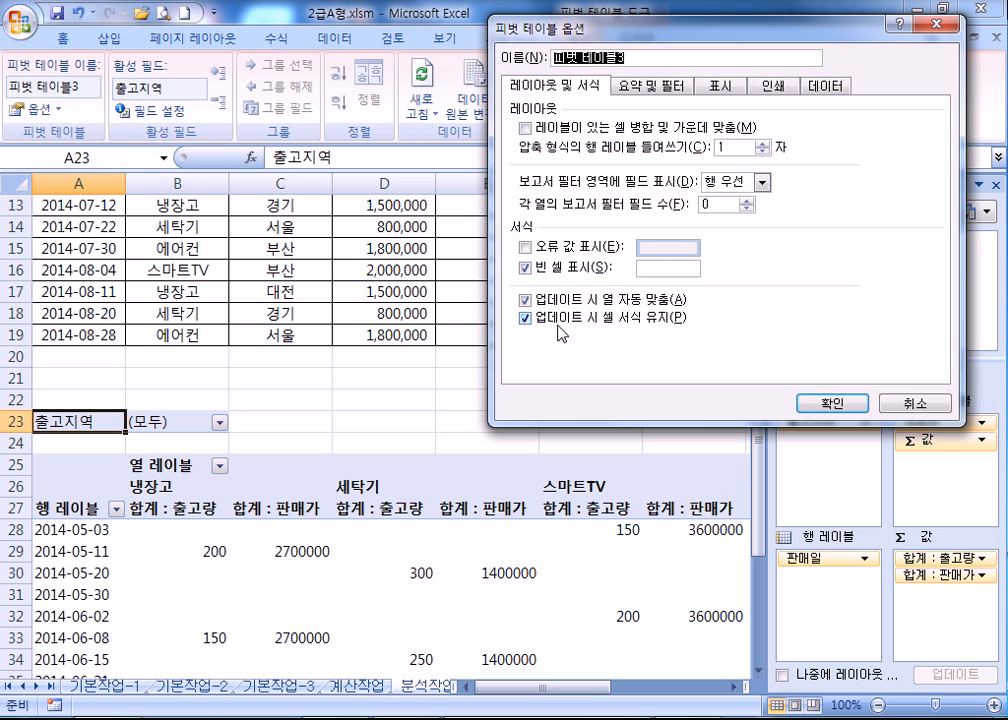
click(641, 90)
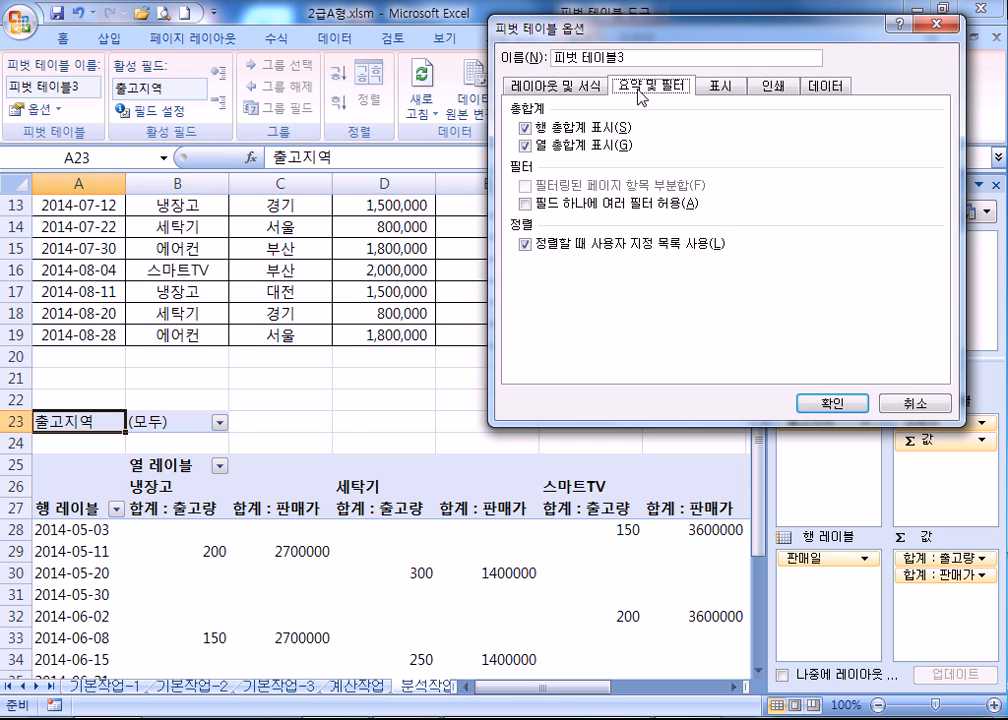
click(530, 129)
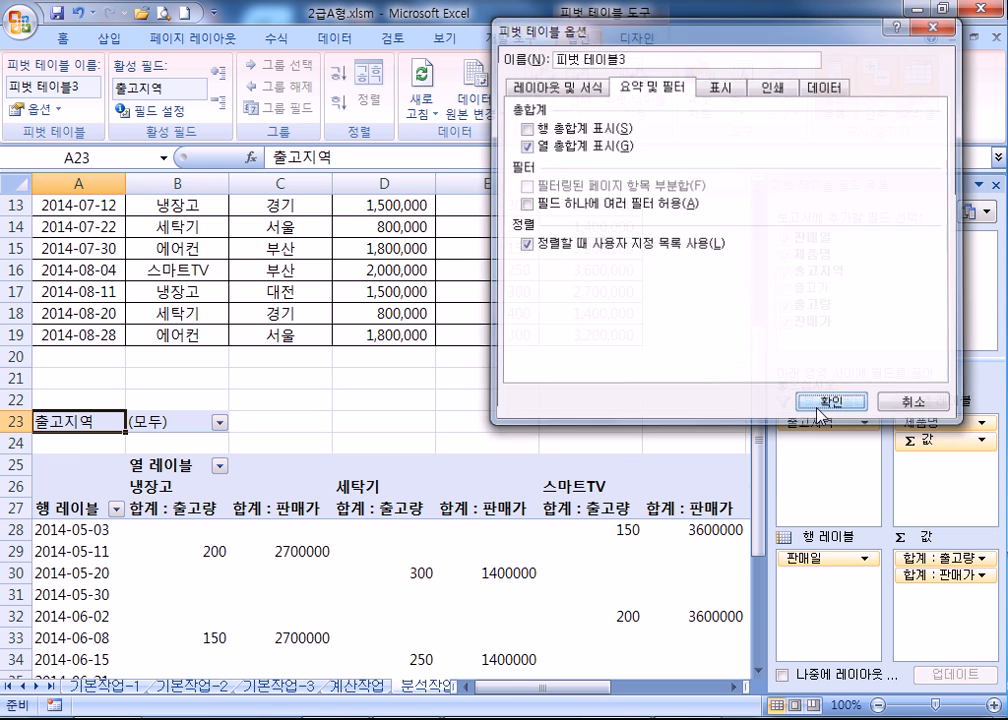
click(832, 403)
Step: Group the 판매일 row labels of the pivot table by month (월)
scroll(550, 468, down, 3)
right_click(78, 352)
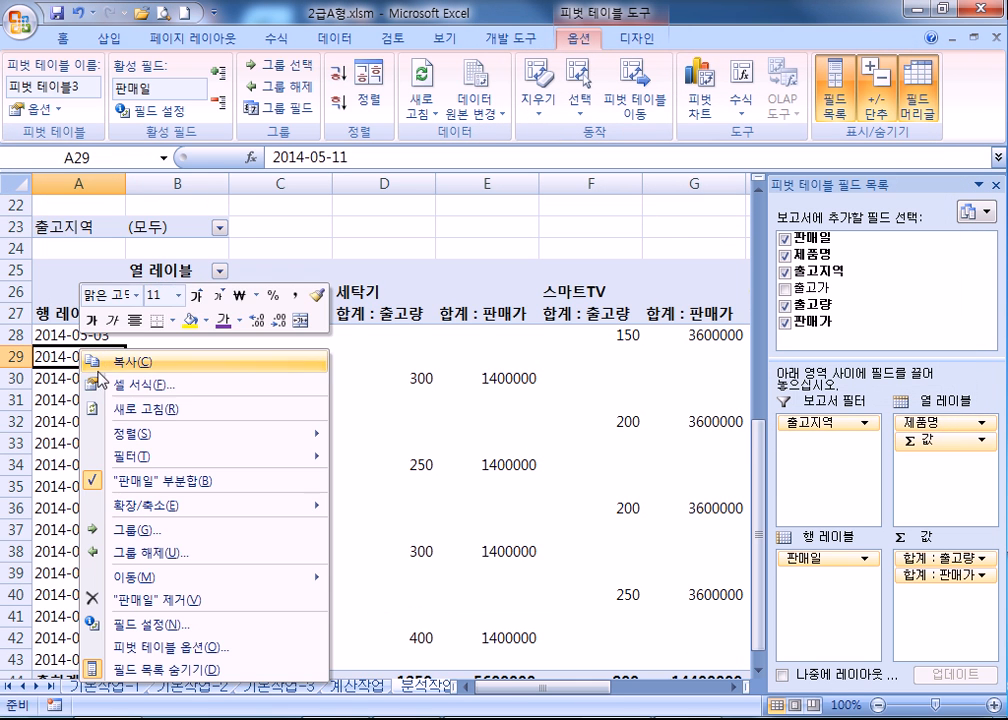
click(137, 531)
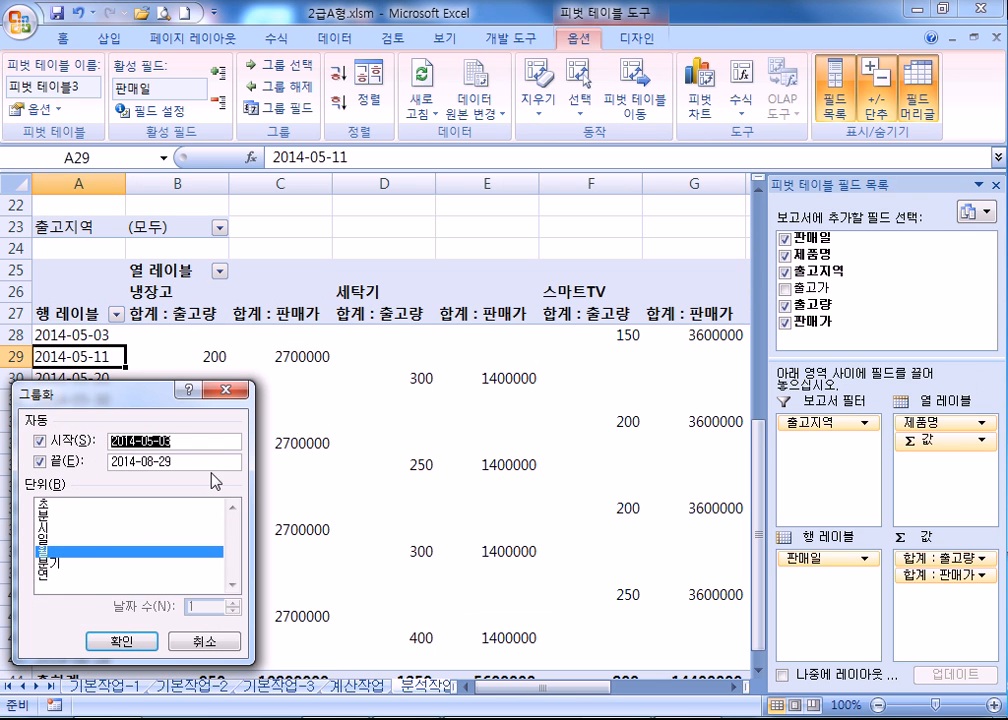
click(120, 641)
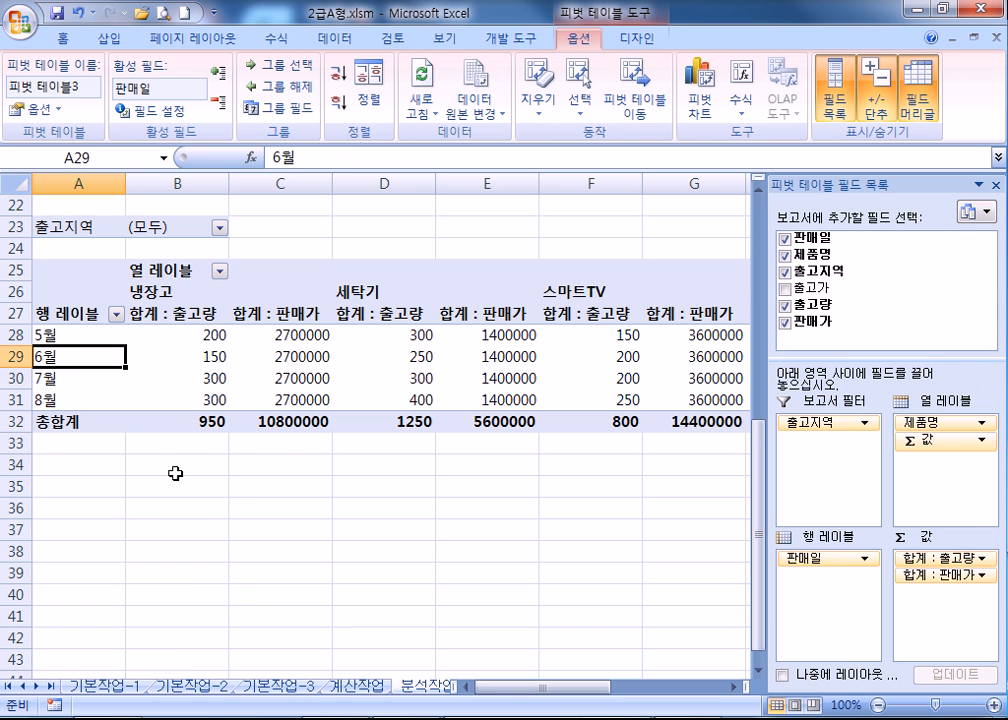
Step: Apply the comma number style to the pivot table values B28:I32 and review the finished report
drag(204, 340, 505, 418)
click(63, 38)
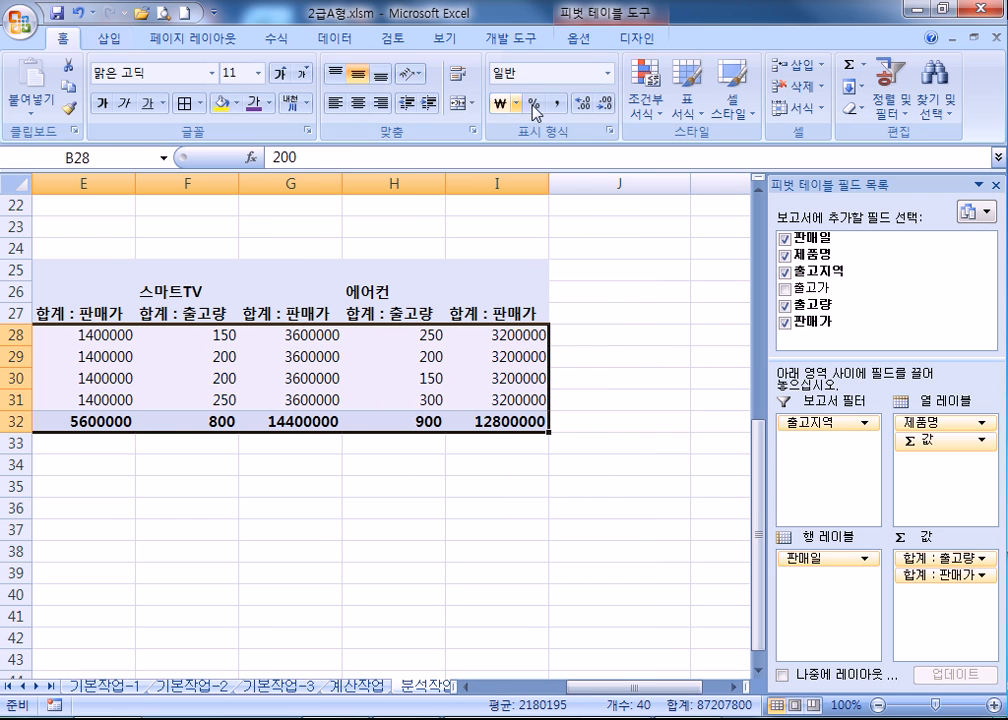
click(555, 104)
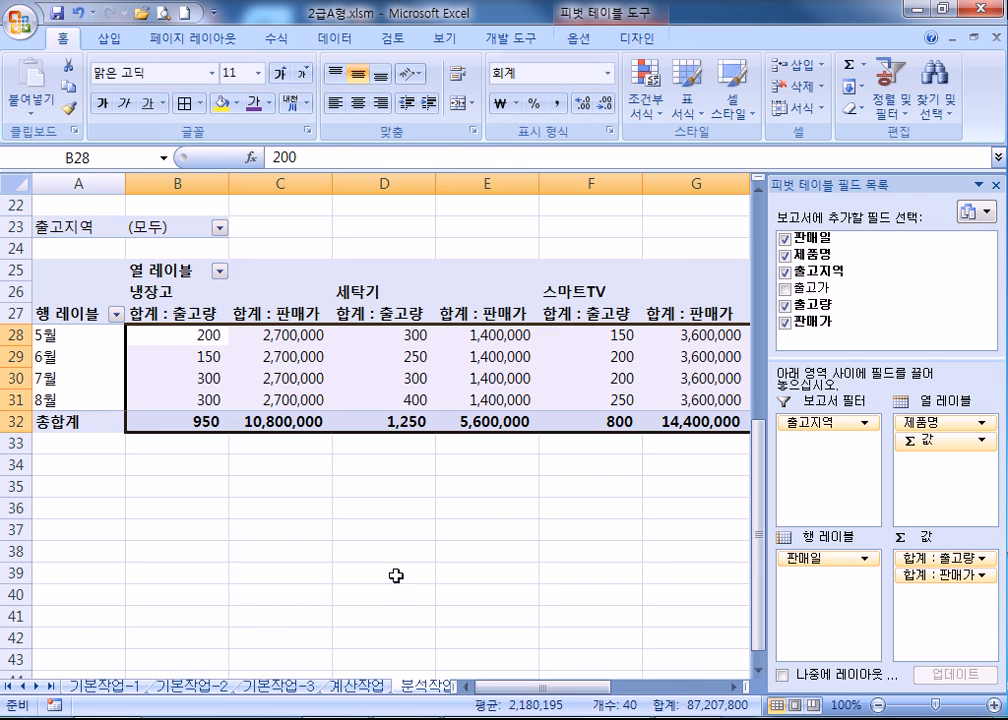
scroll(396, 575, up, 4)
scroll(394, 572, down, 4)
click(197, 484)
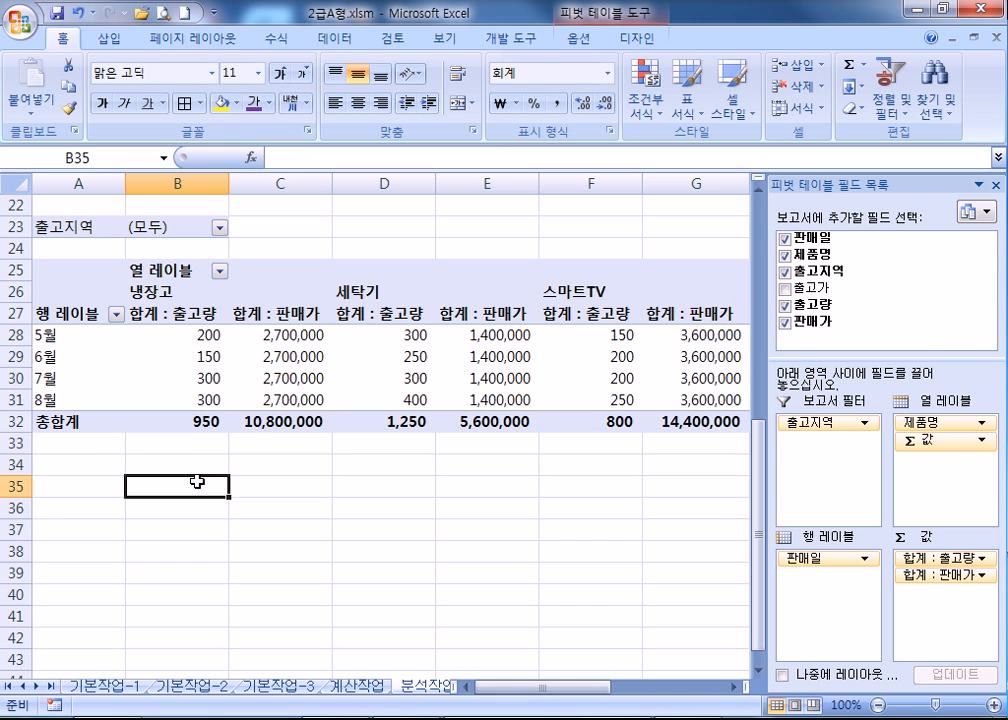
scroll(197, 483, up, 3)
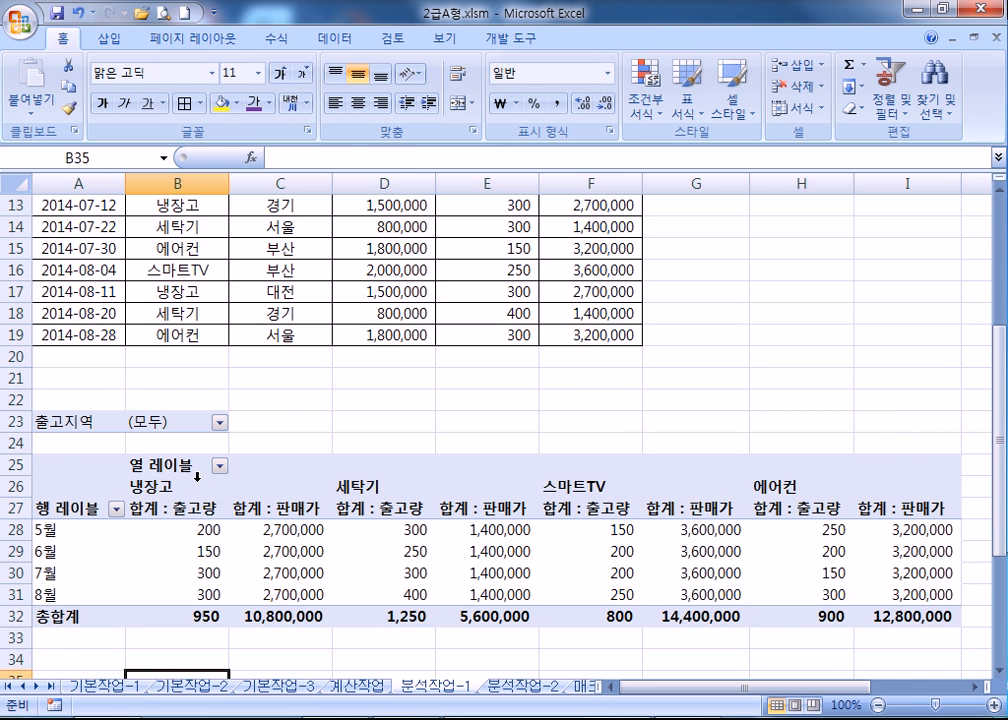
scroll(197, 476, down, 2)
Step: On sheet 분석작업-2, define the name 사과가격 for cell B4
key(ctrl+Page_Down)
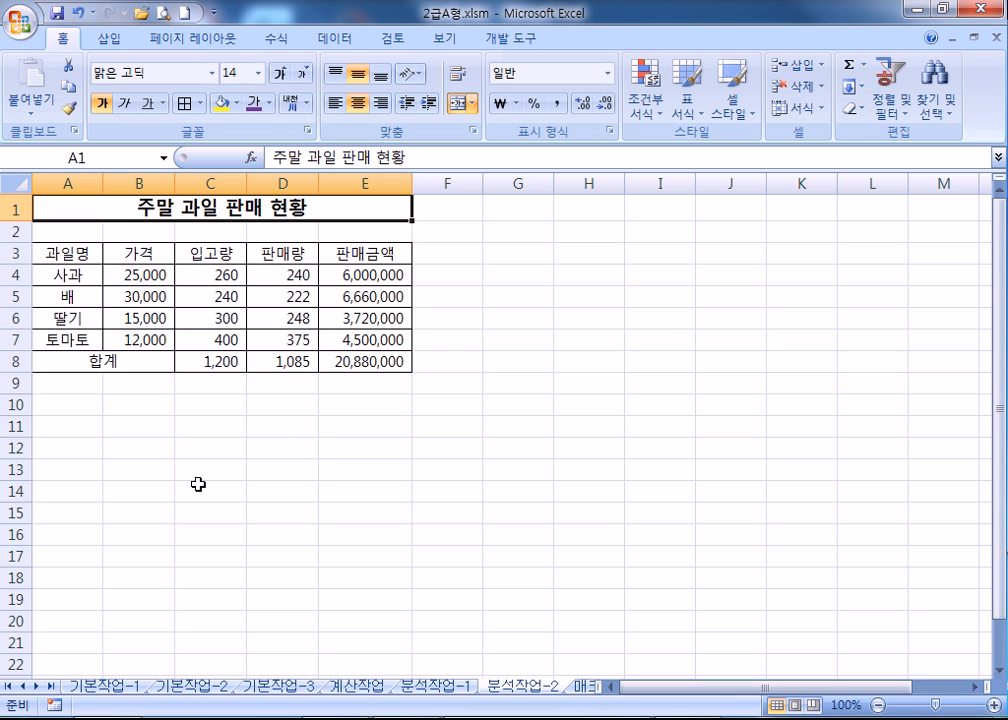
click(139, 278)
click(138, 162)
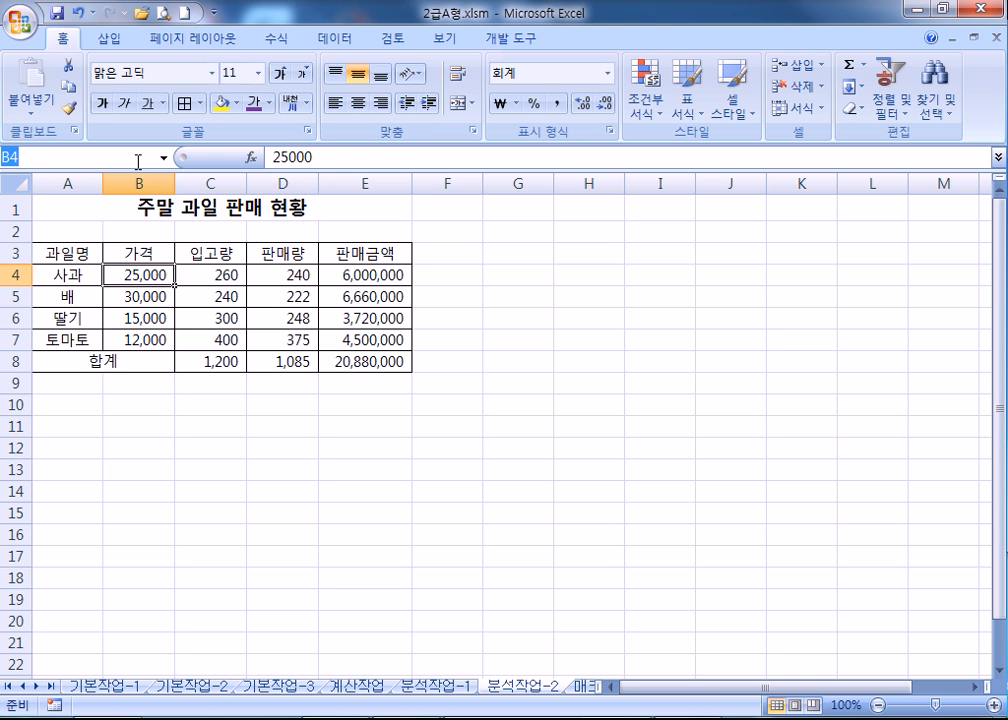
text(사과가격)
key(Return)
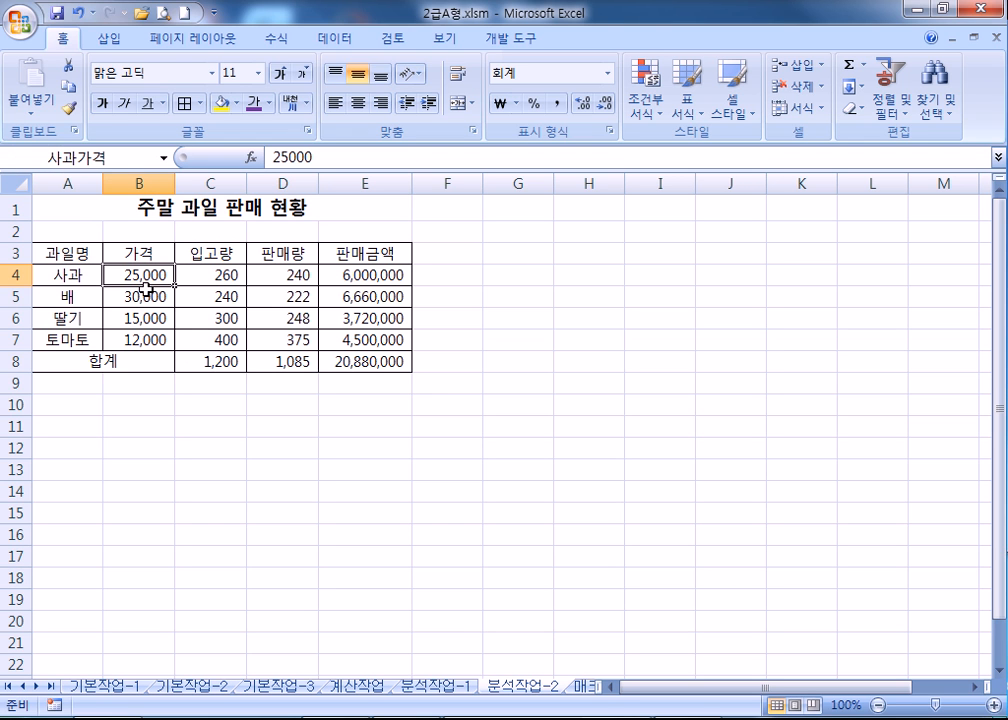
Step: Define the name 배가격 for cell B5
click(143, 292)
click(117, 155)
text(배)
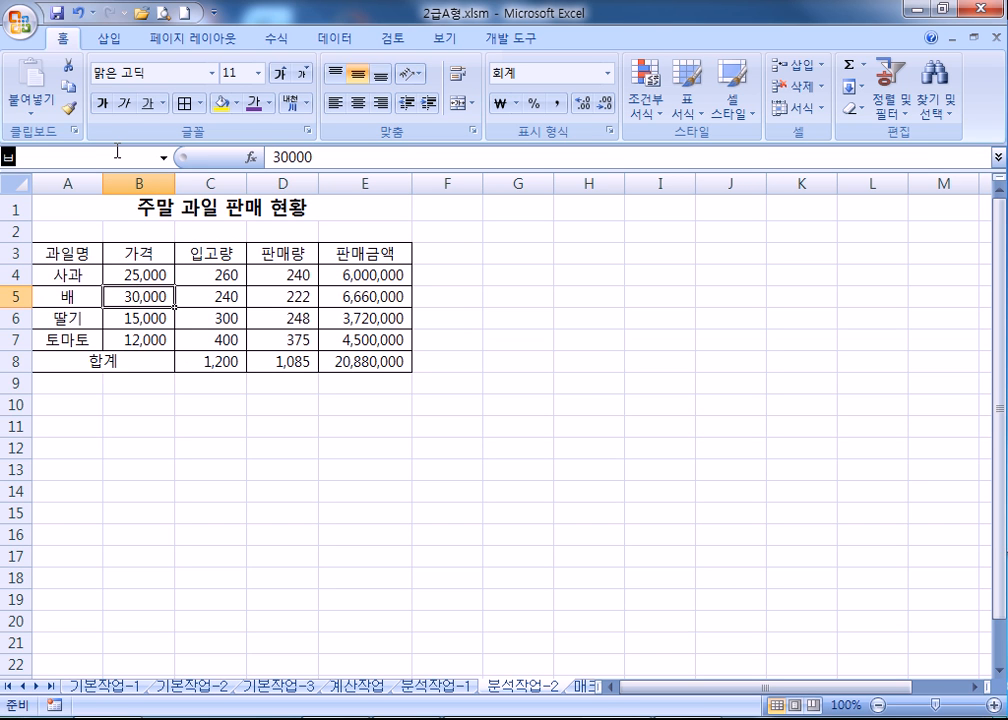
text(가격)
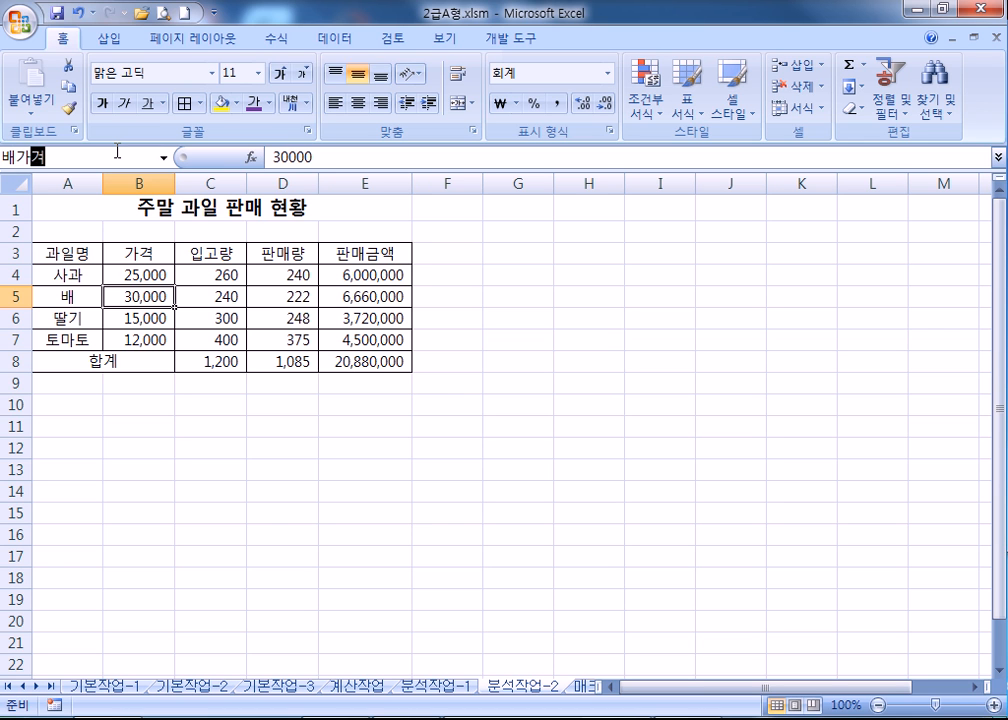
key(Return)
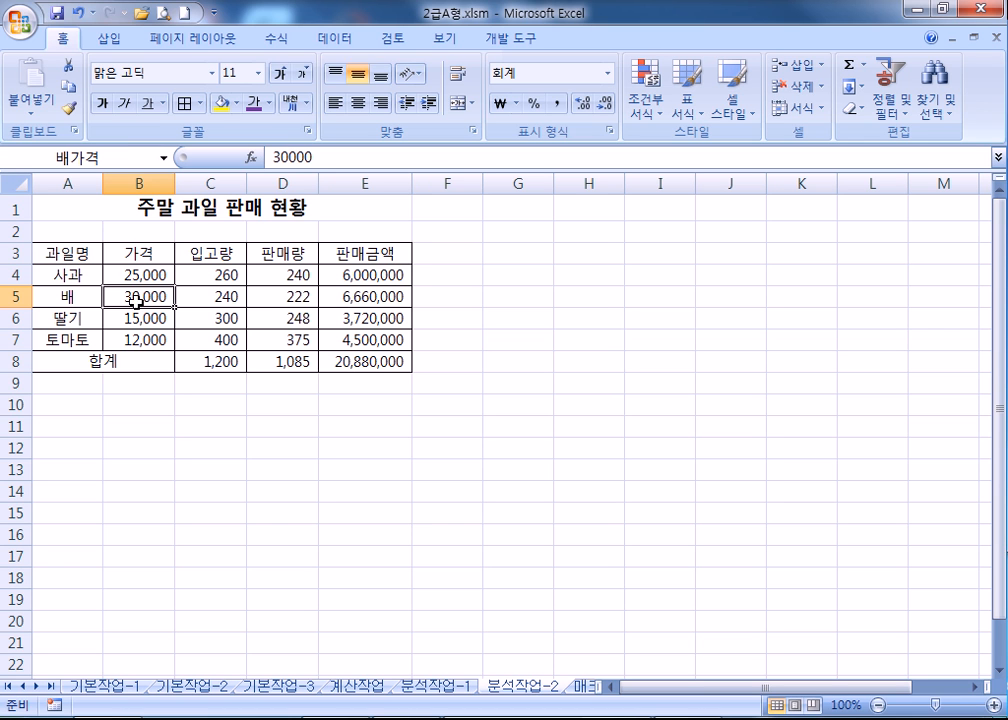
Step: Define the name 딸기가격 for cell B6
click(141, 320)
click(119, 160)
text(딸ㄱ)
text(기가격)
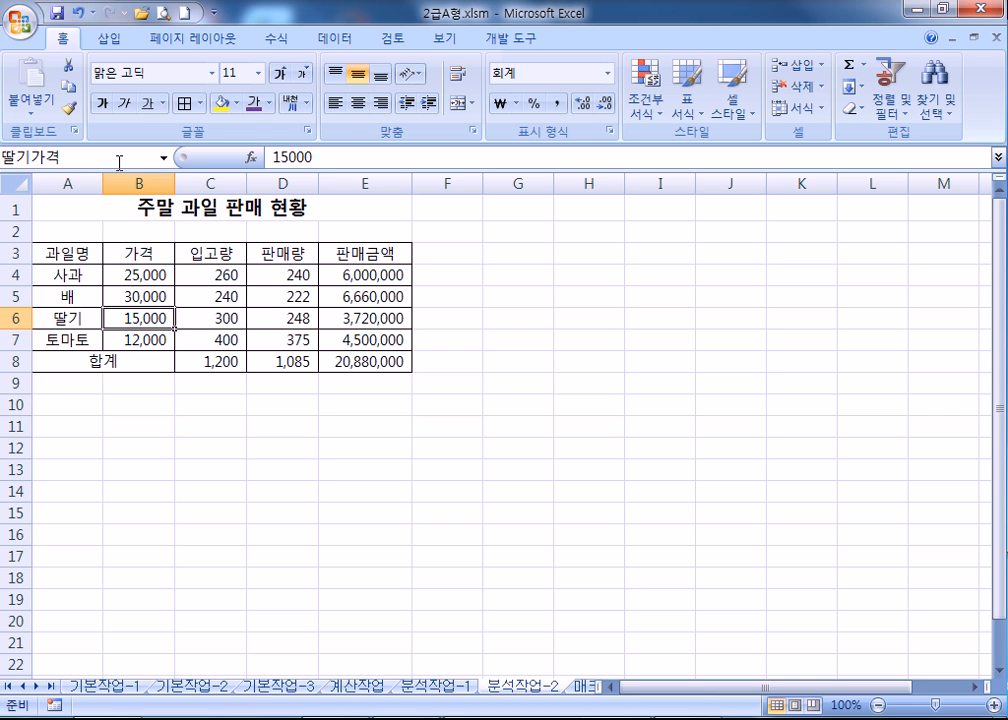
key(Return)
Step: Define the name 토마토가격 for cell B7
key(Return)
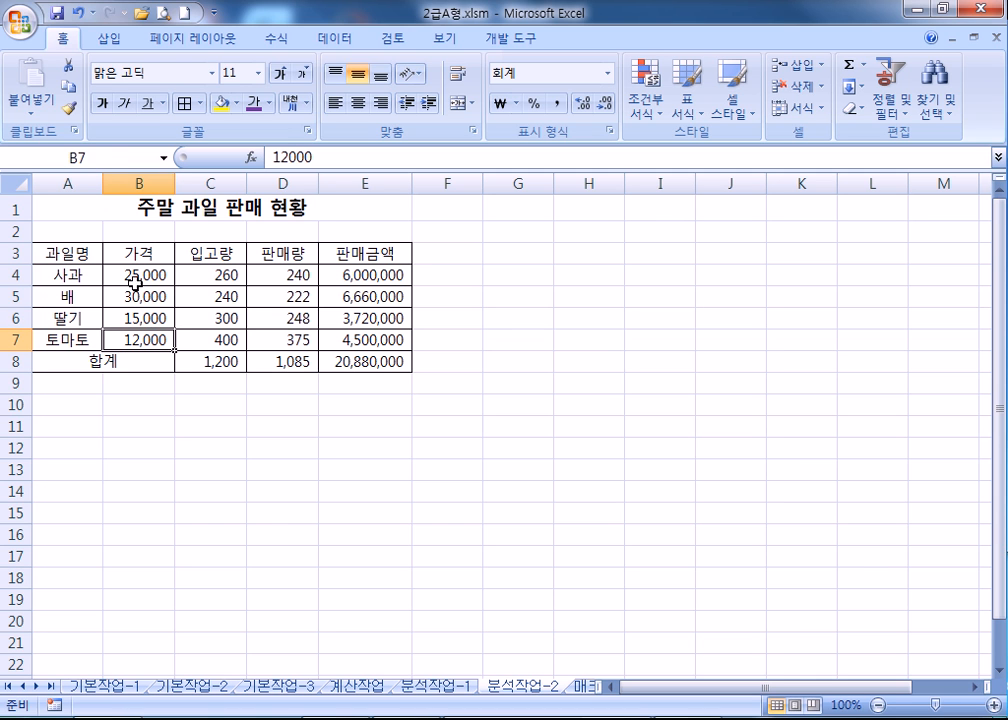
click(116, 158)
text(토마토가격)
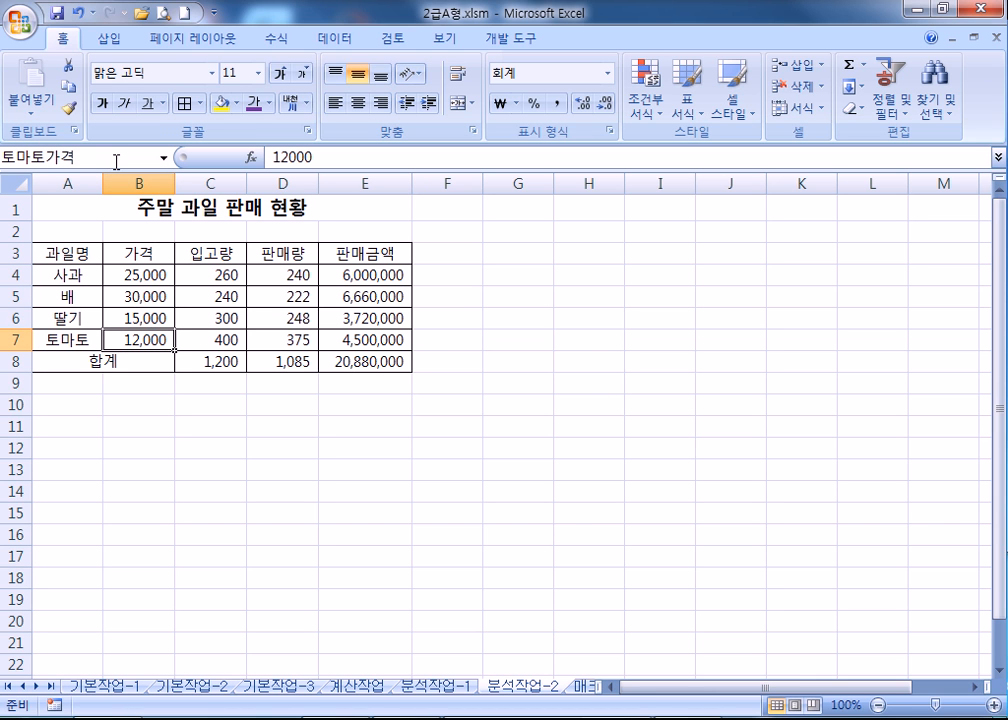
key(Return)
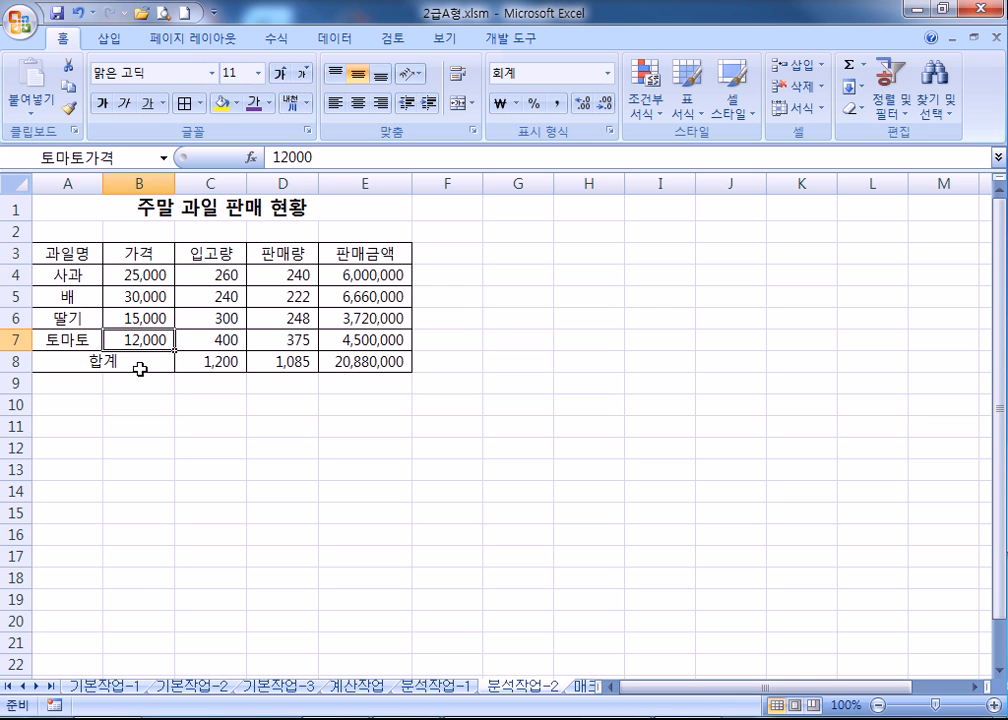
Step: Define the name 판매금액합게 for cell E8
click(354, 362)
click(109, 158)
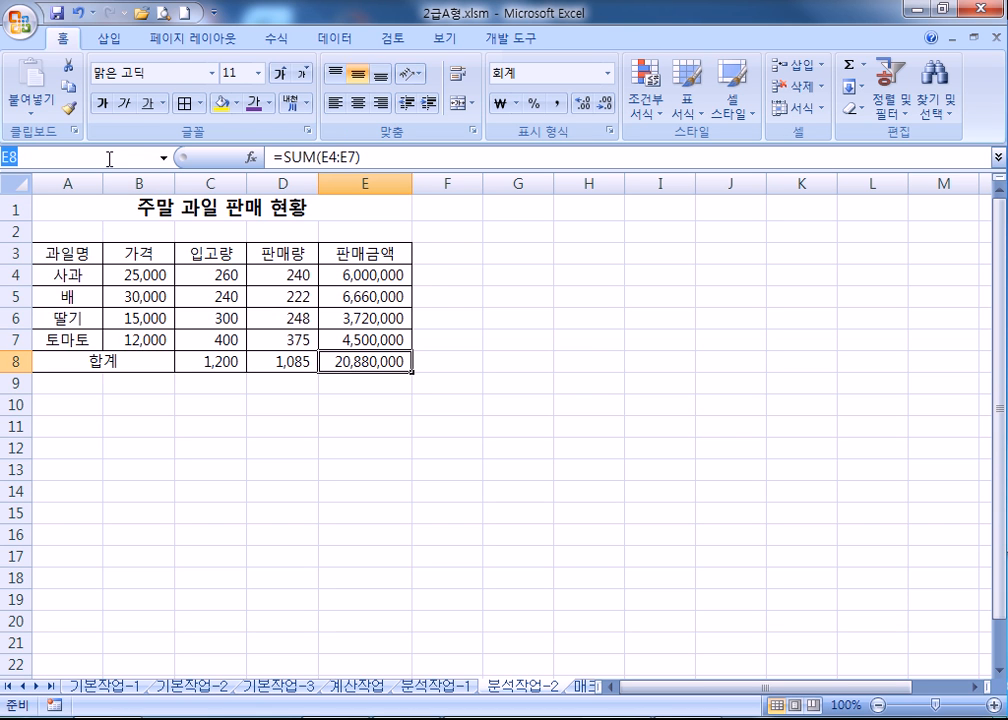
text(판매금액)
text(합ㄱ)
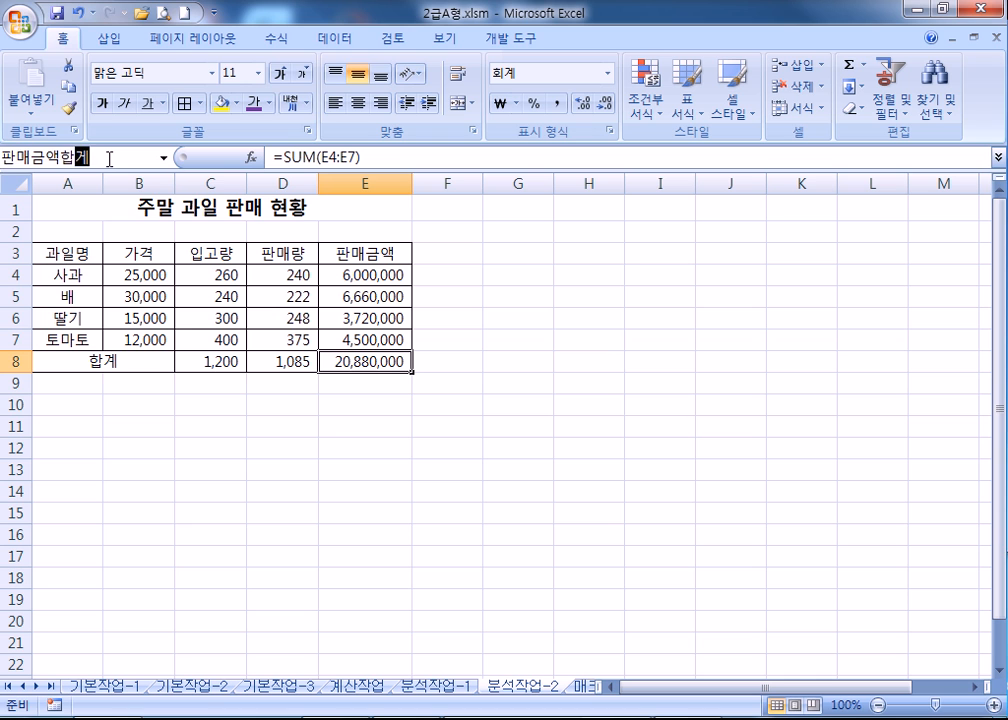
key(Return)
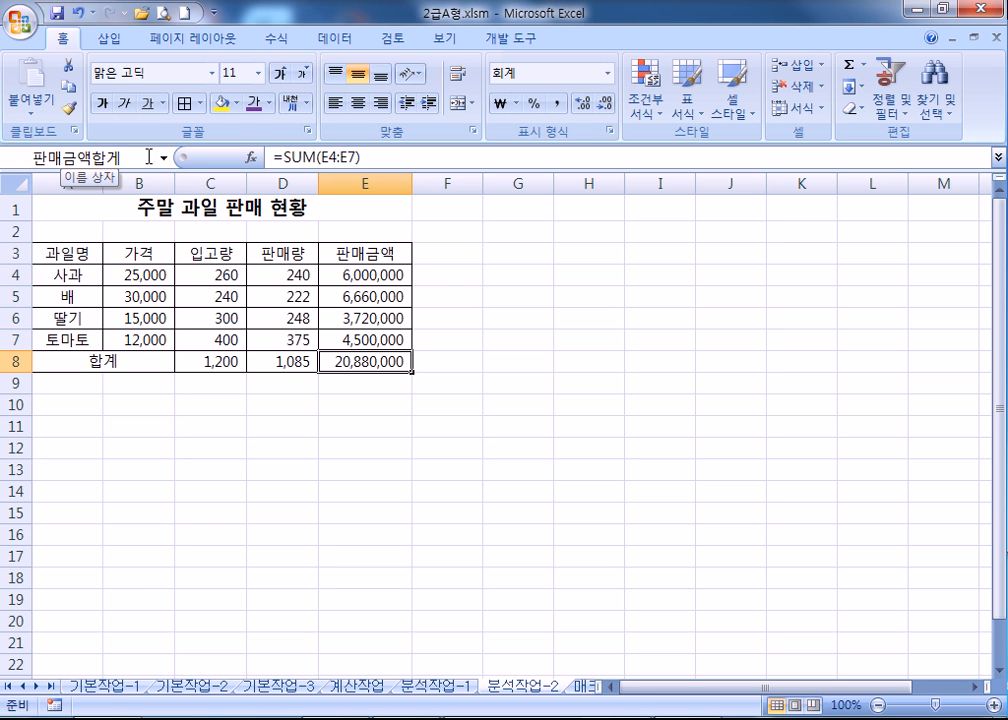
Step: Correct the spelling of the defined name that refers to cell E8 to 판매금액합계 in the Name Manager
click(285, 45)
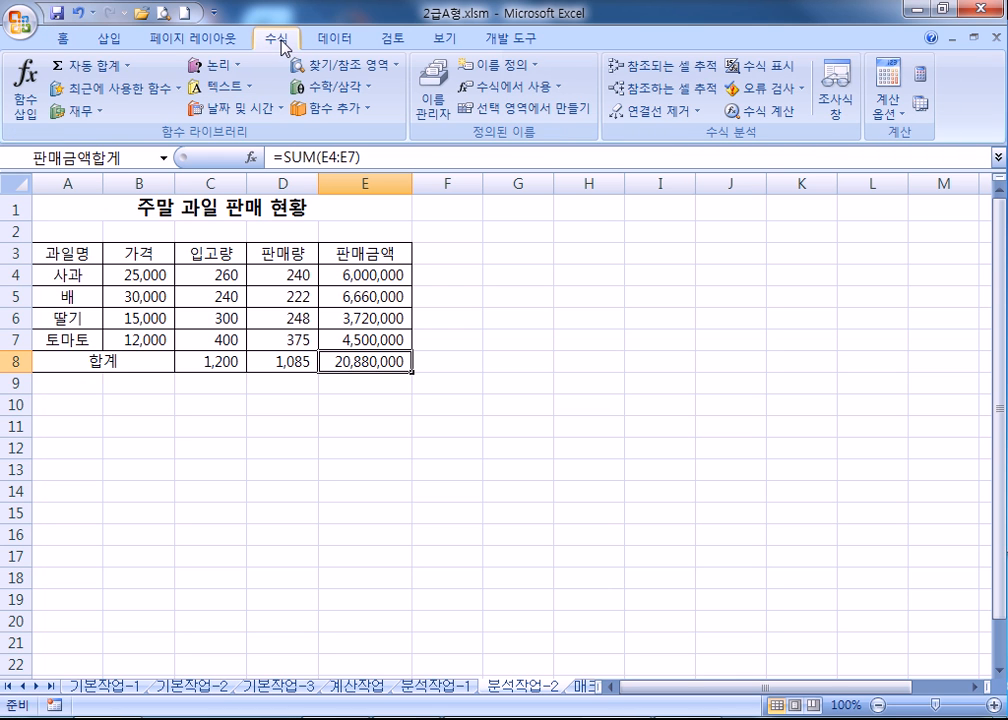
click(441, 100)
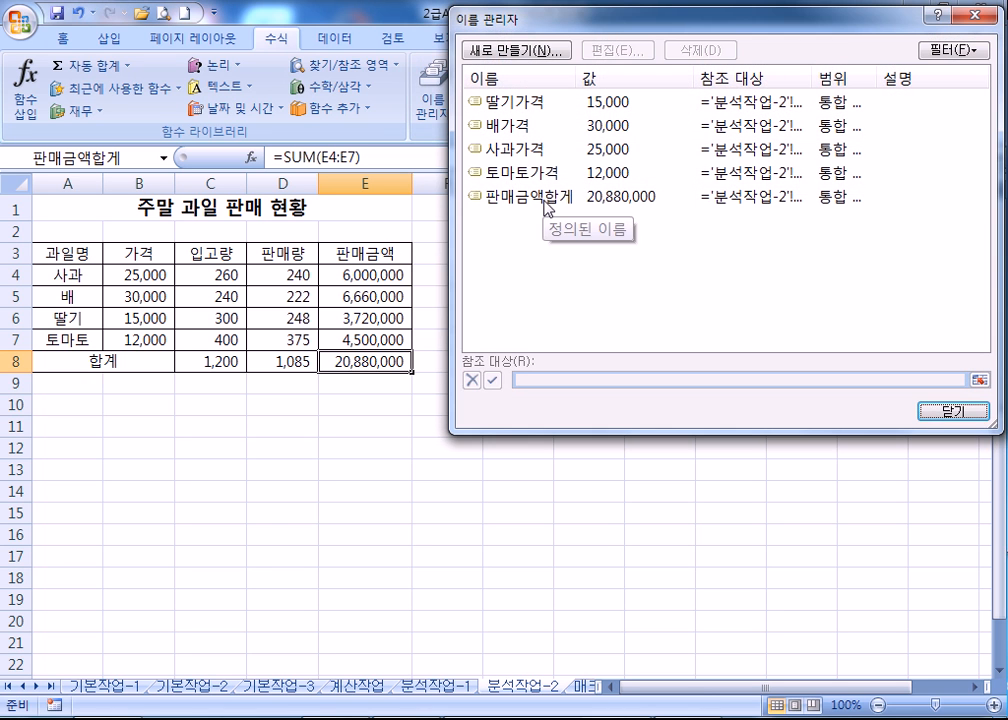
click(548, 204)
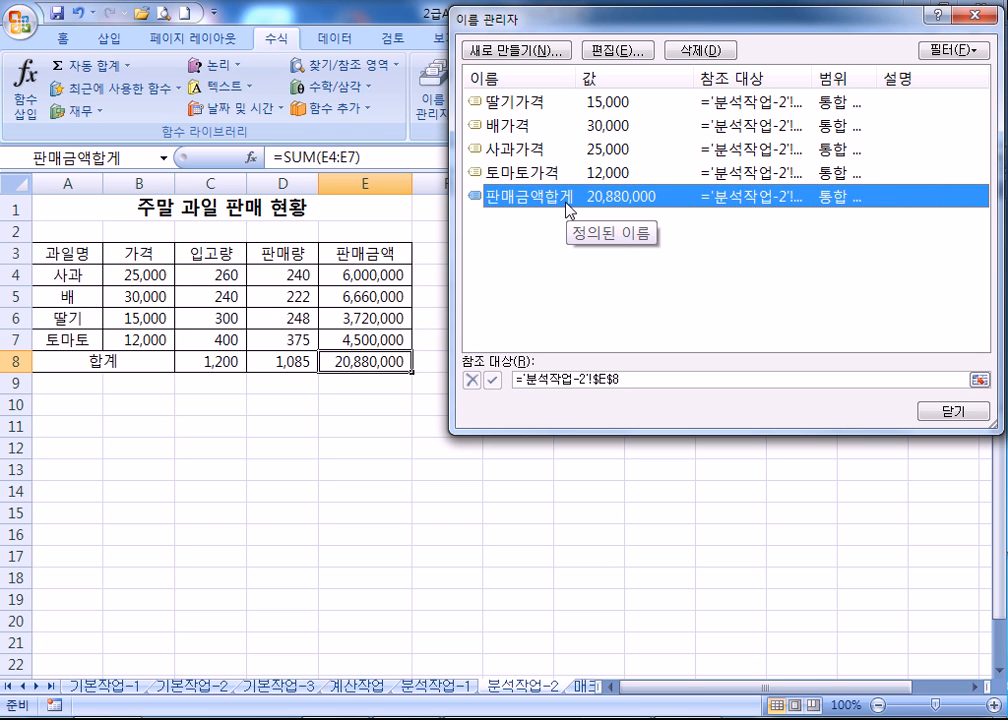
click(636, 52)
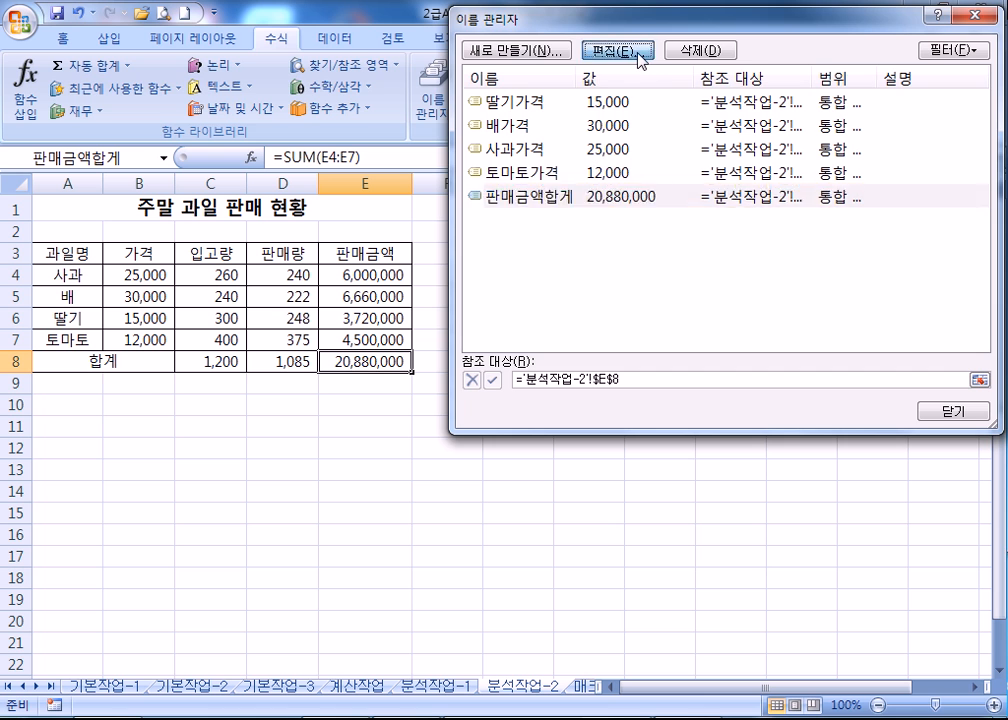
click(769, 150)
key(BackSpace)
text(ㄱ)
key(Return)
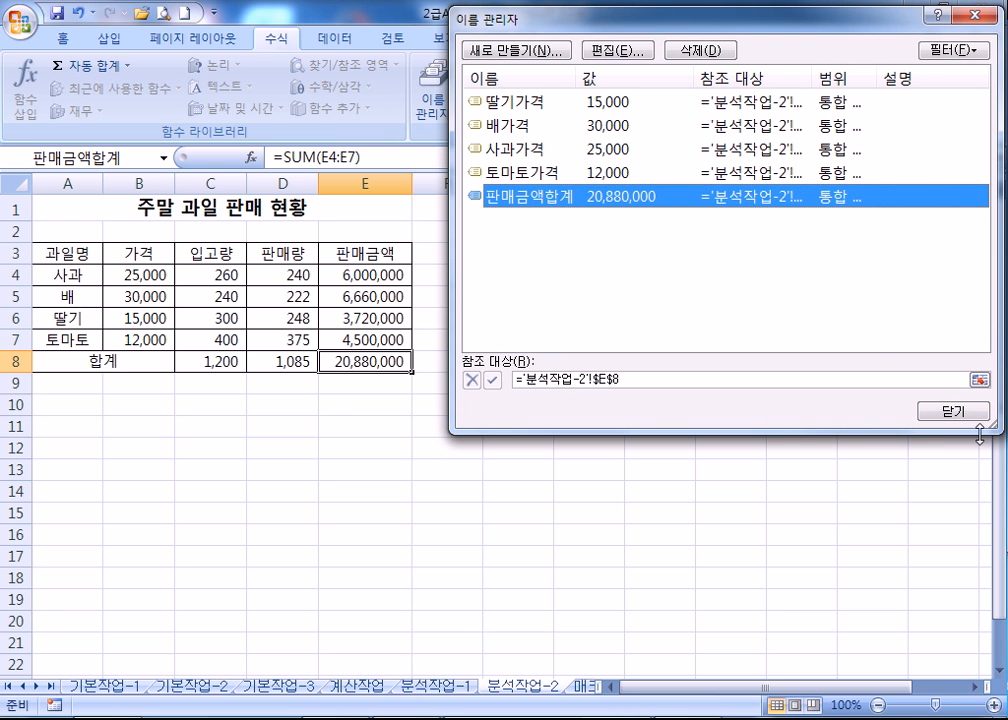
click(952, 411)
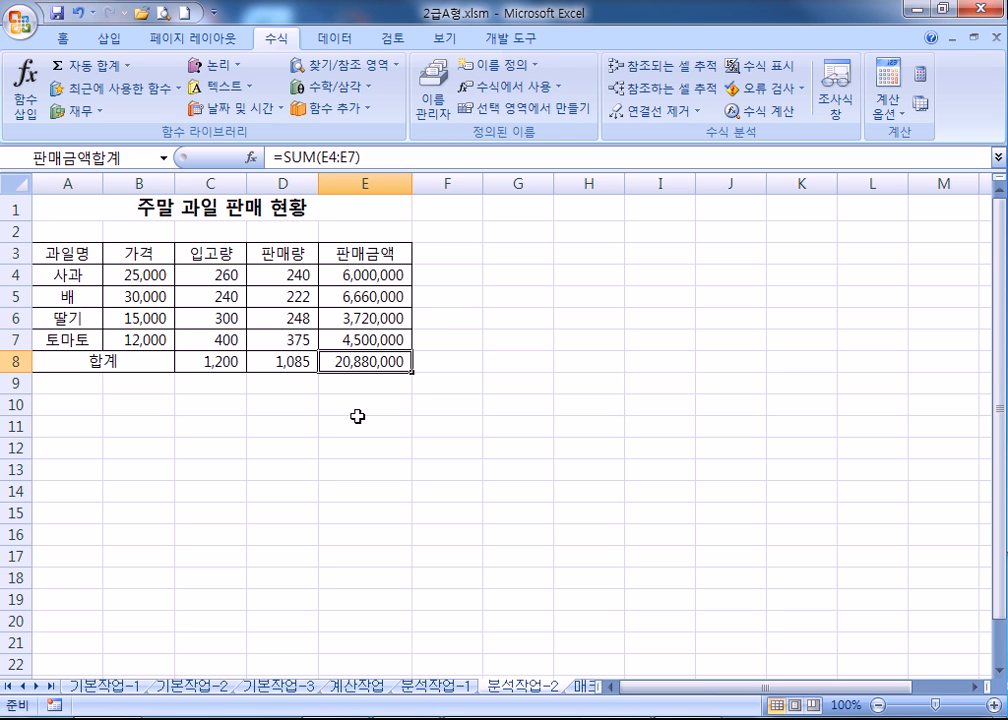
Step: Add a scenario named 과일가격인상 with B4:B7 as its changing cells
click(340, 40)
click(808, 105)
click(865, 135)
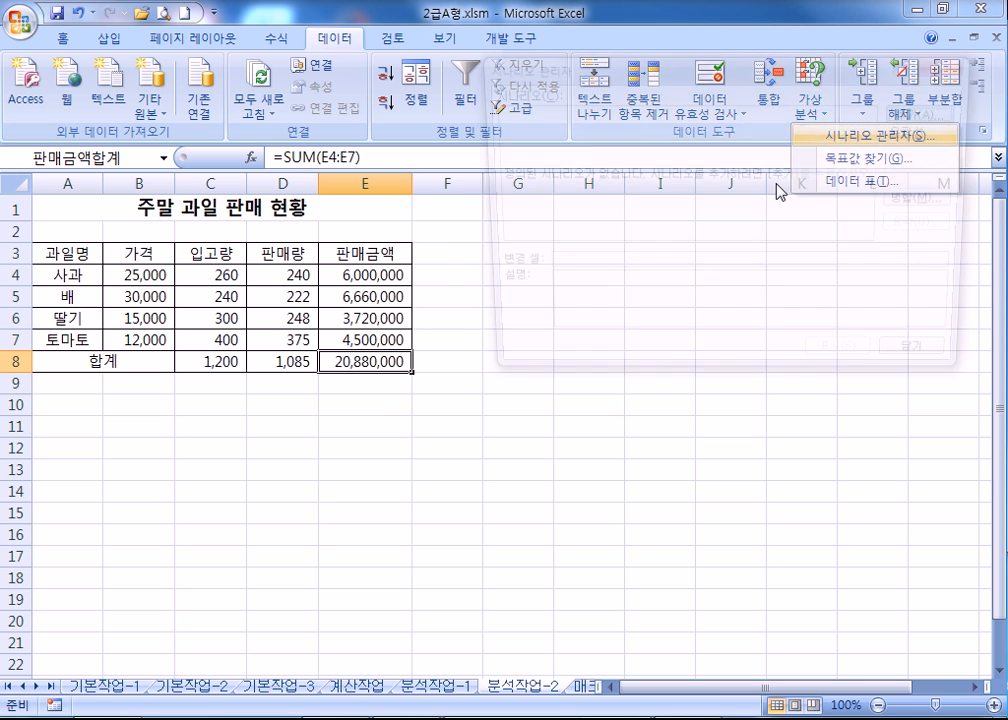
click(920, 110)
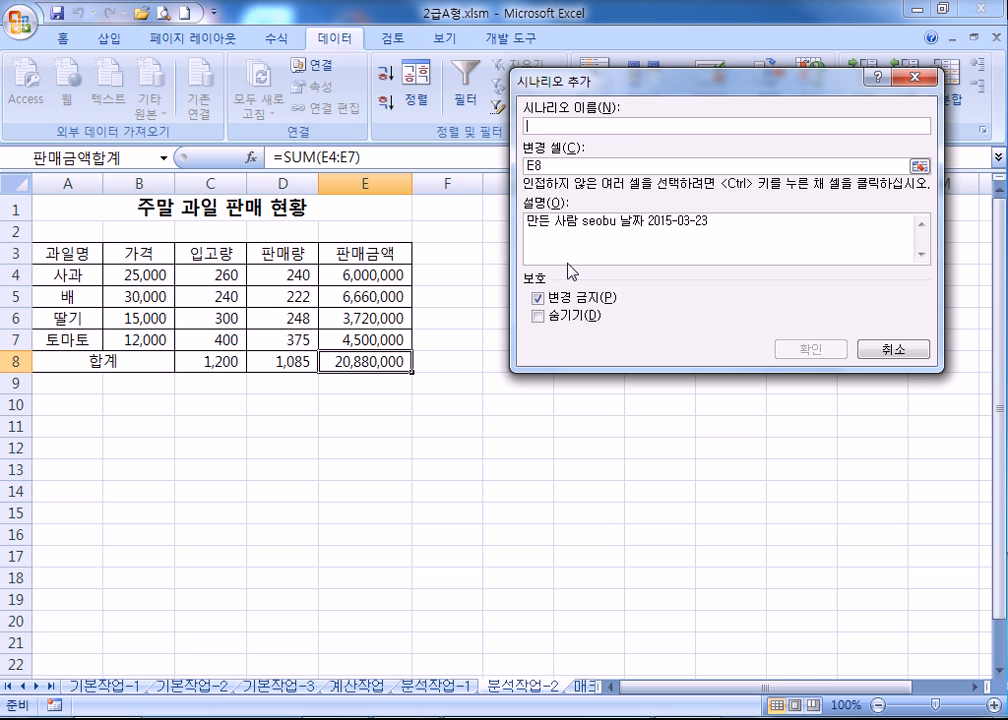
text(과일가격)
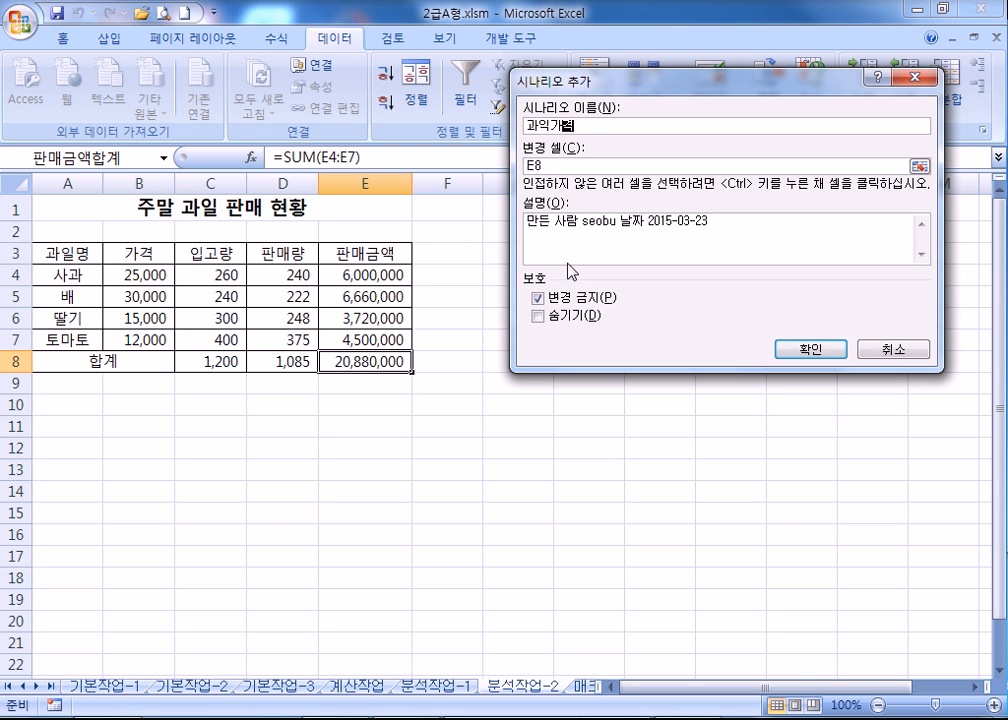
key(BackSpace)
key(BackSpace)
key(BackSpace)
key(BackSpace)
key(BackSpace)
text(이ㄹ가격인상)
click(555, 166)
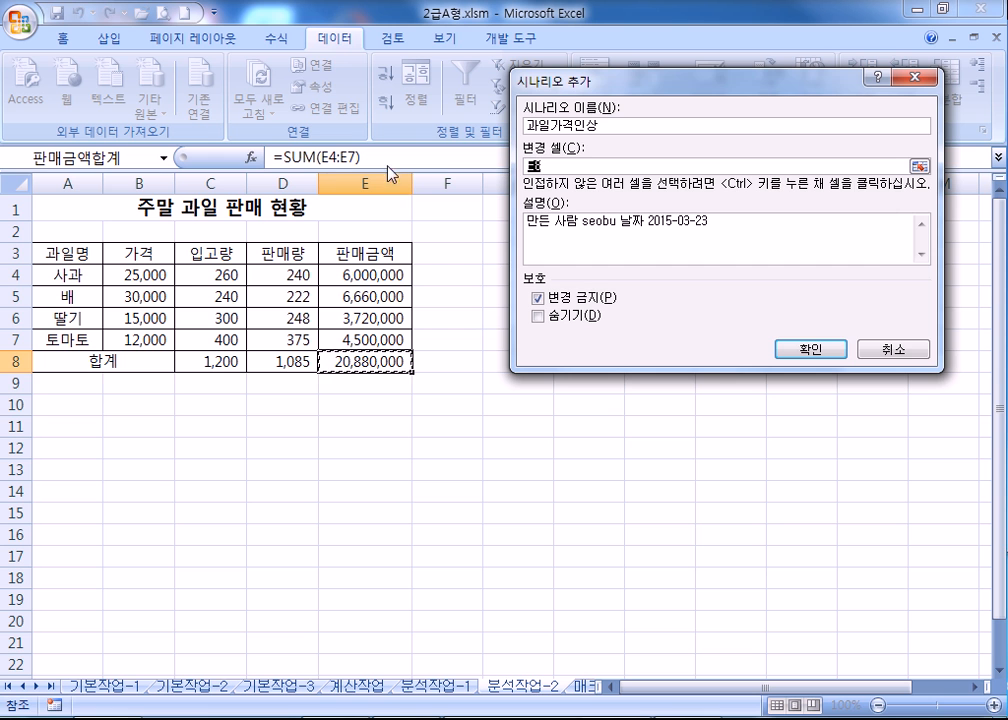
drag(144, 272, 144, 337)
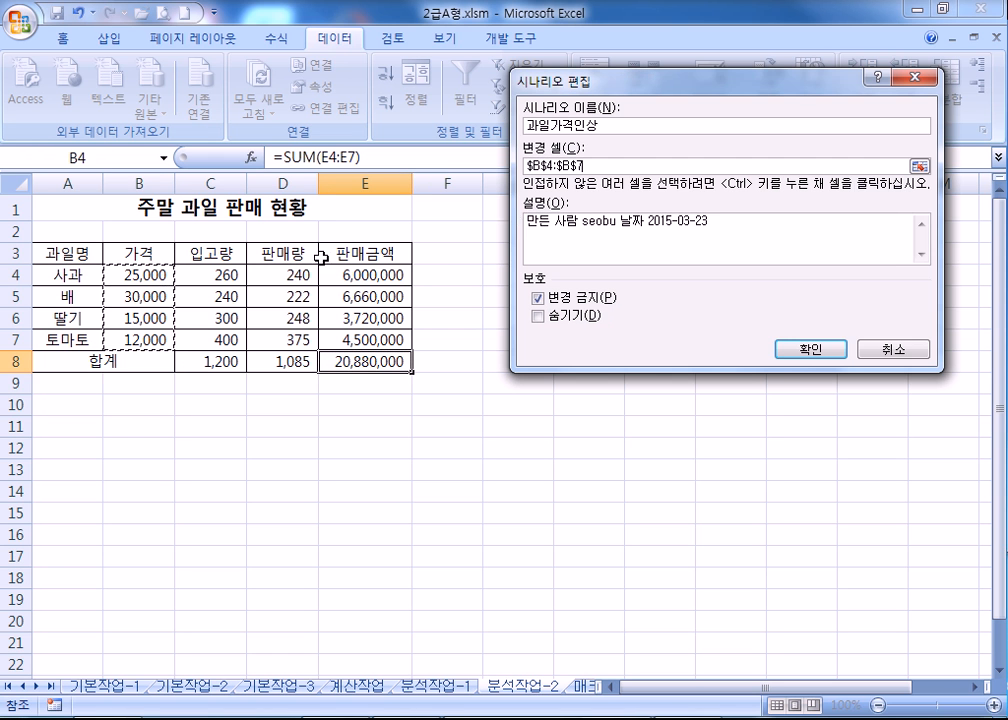
click(795, 349)
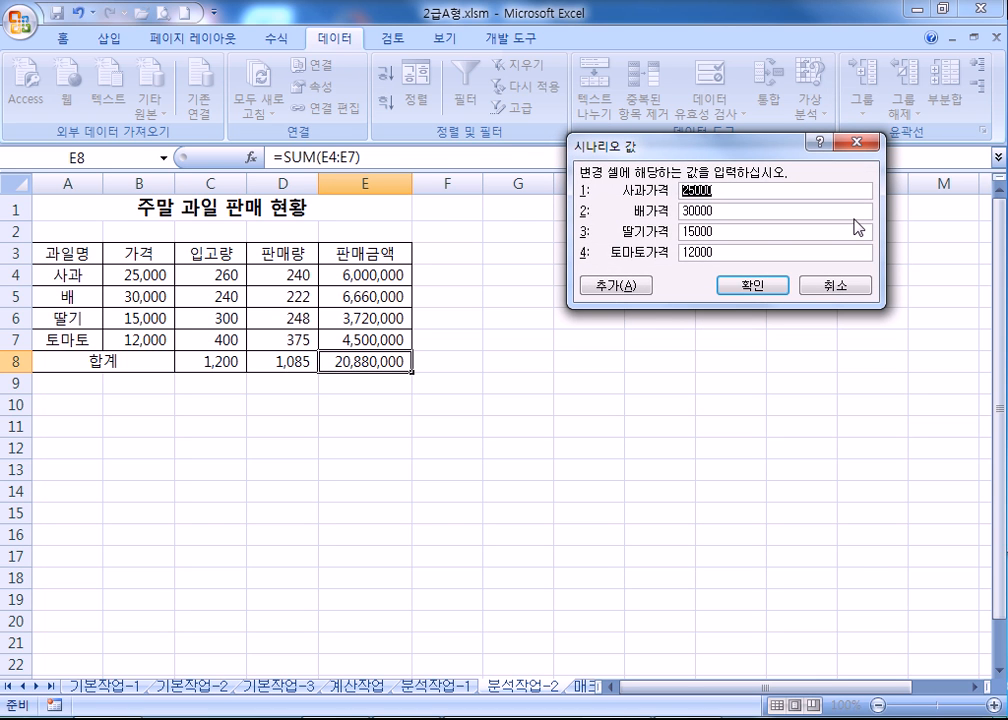
Step: Set the scenario values to 사과가격 28000, 배가격 33000, 딸기가격 18000 and 토마토가격 15,000
text(280)
key(Tab)
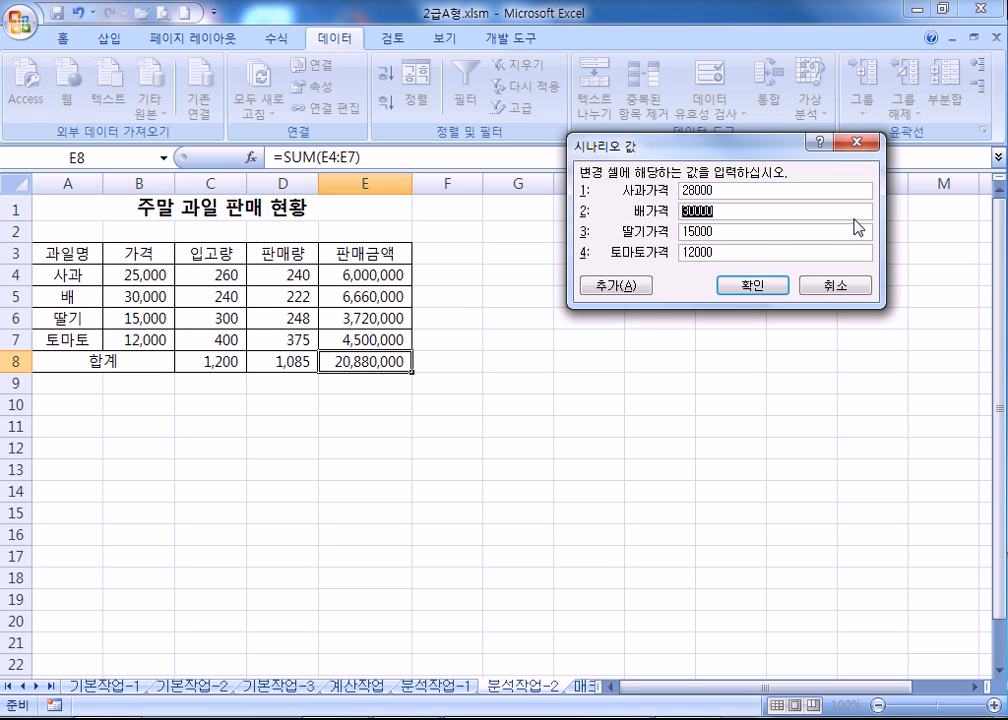
text(33)
key(Tab)
text(180)
key(Tab)
text(15,000)
Step: Add a further scenario named 과일가격인하 for the changing cells B4:B7
click(615, 285)
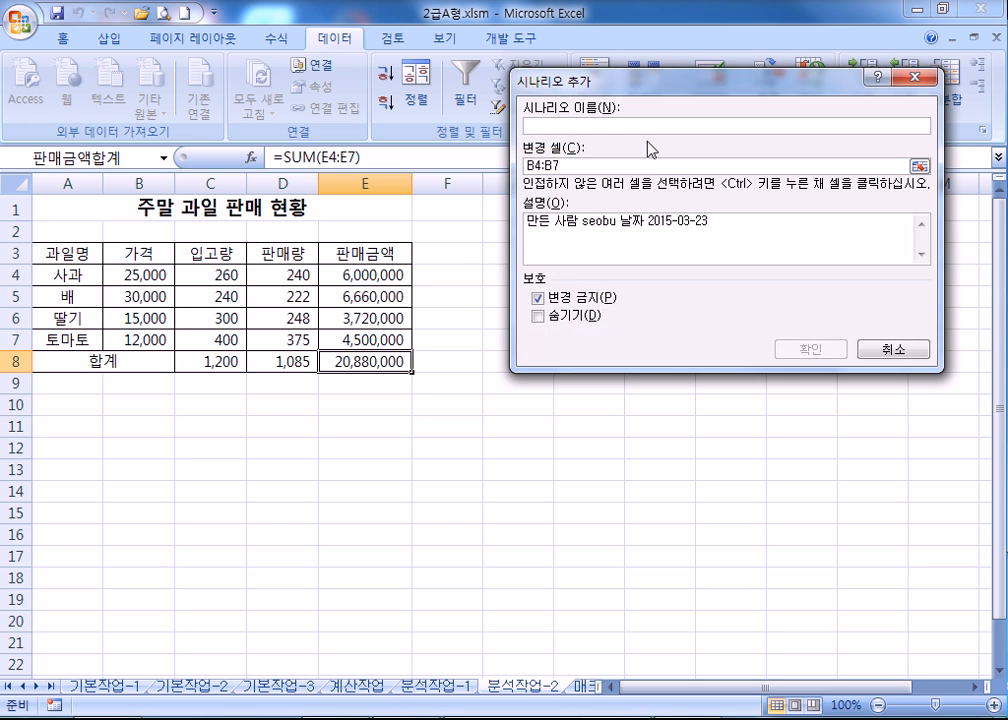
text(과일)
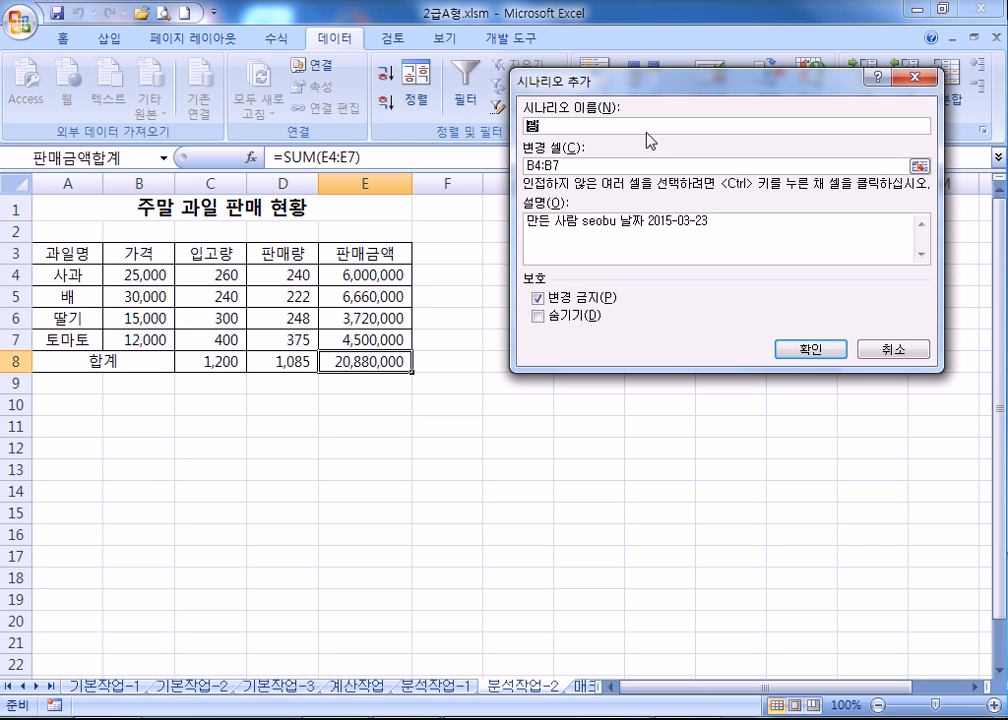
text(가격인하)
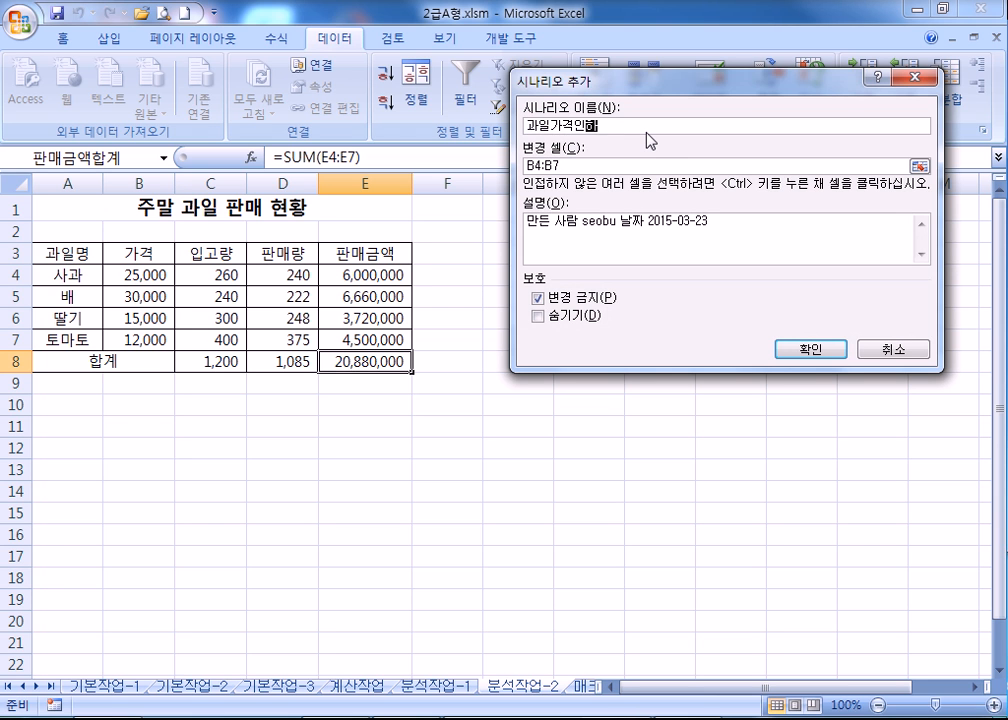
click(811, 349)
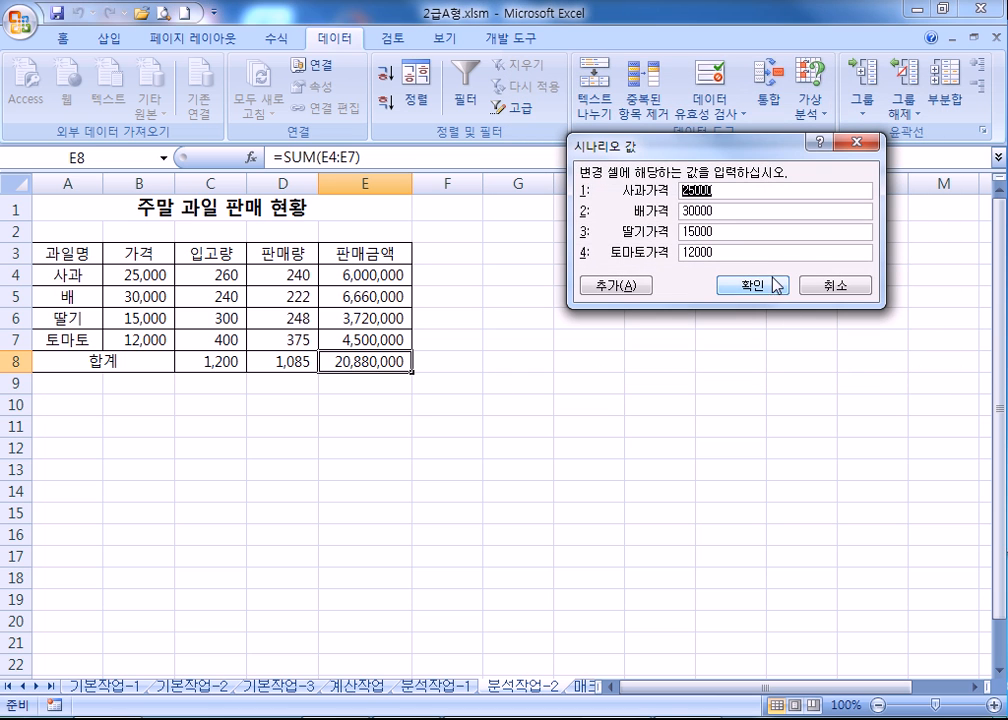
Step: Set the scenario values to 사과가격 22000, 배가격 27000, 딸기가격 12000 and 토마토가격 9000
text(22000)
key(Tab)
text(27000)
key(Tab)
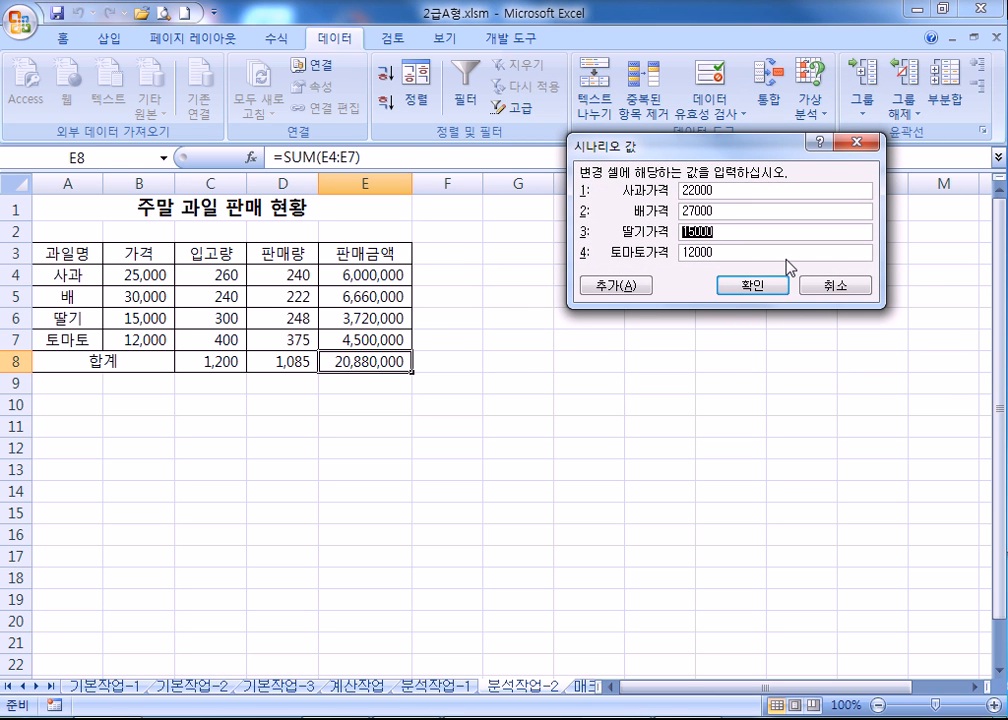
text(12000)
key(Tab)
text(9000)
click(760, 286)
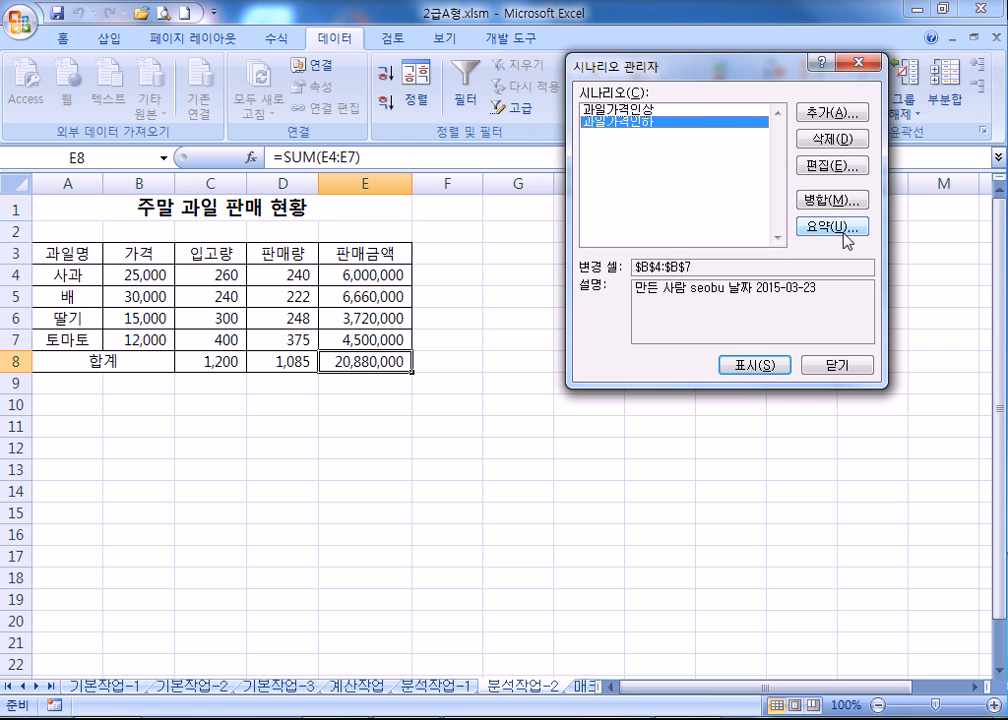
Step: Create a scenario summary report (시나리오 요약) with E8 as the result cell
click(846, 226)
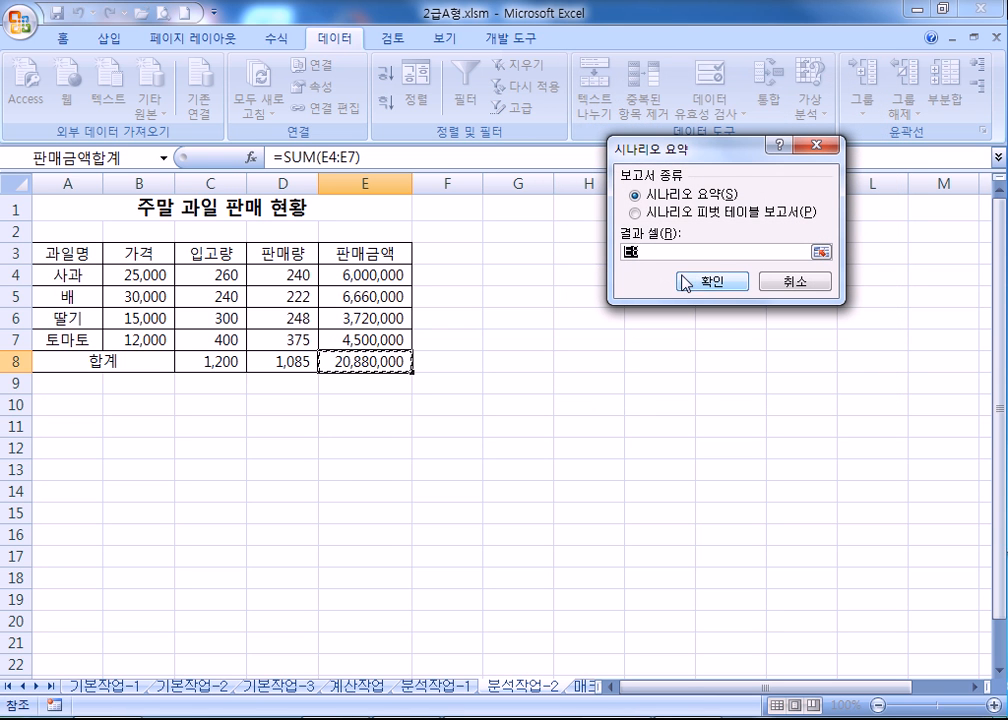
click(705, 284)
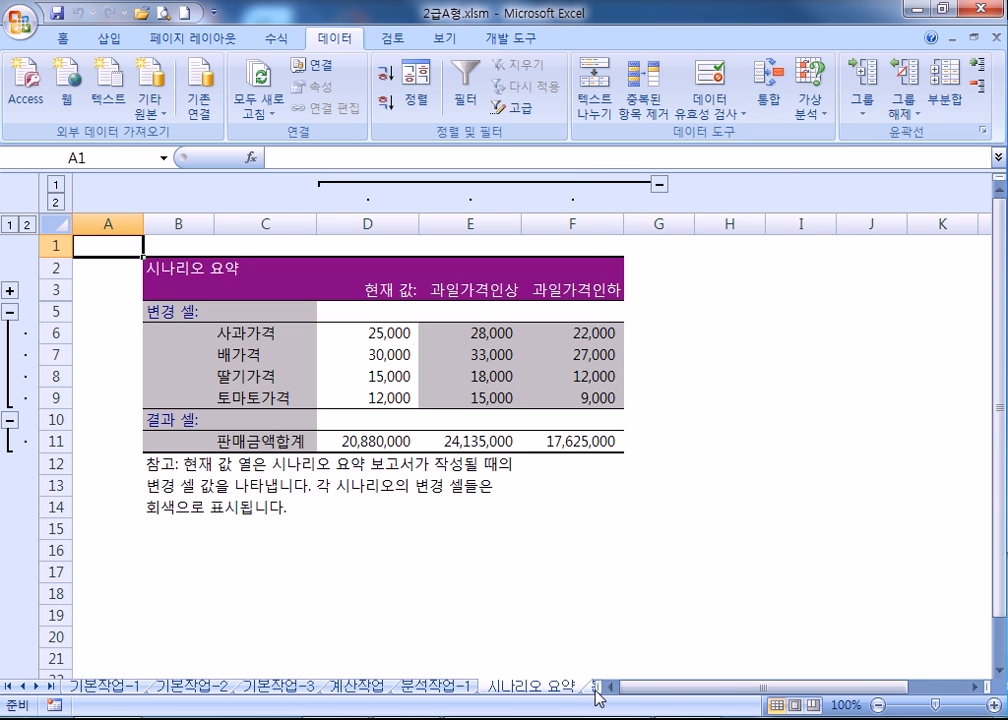
Step: Widen the sheet tab area and switch to the sheet 매크로작업
drag(607, 687, 701, 687)
click(628, 687)
click(540, 687)
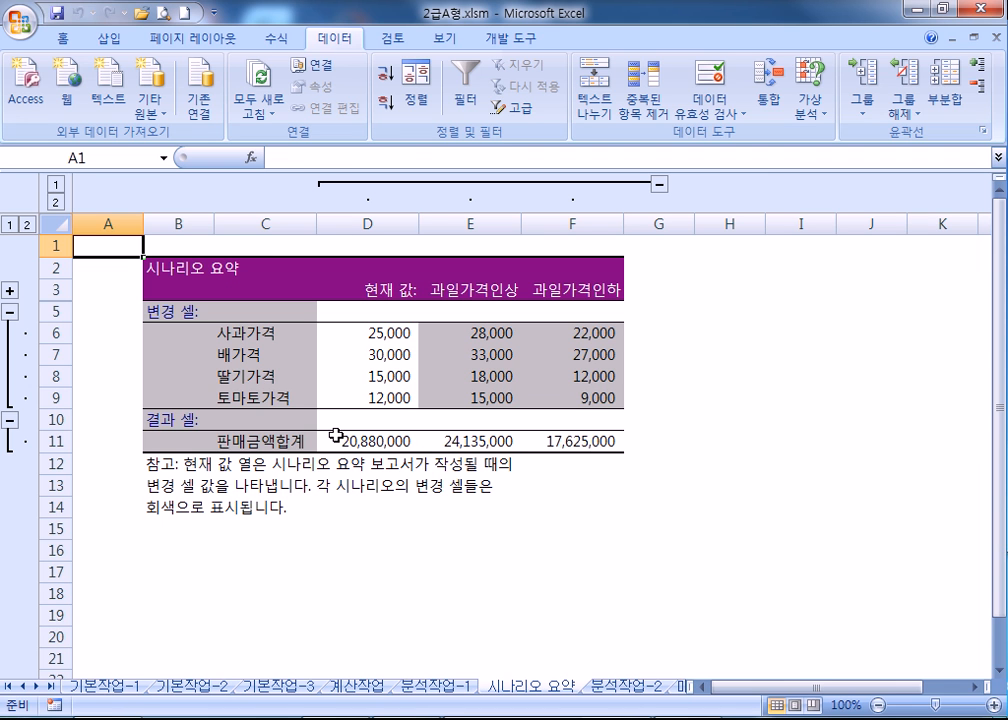
key(ctrl+Page_Down)
key(ctrl+Page_Down)
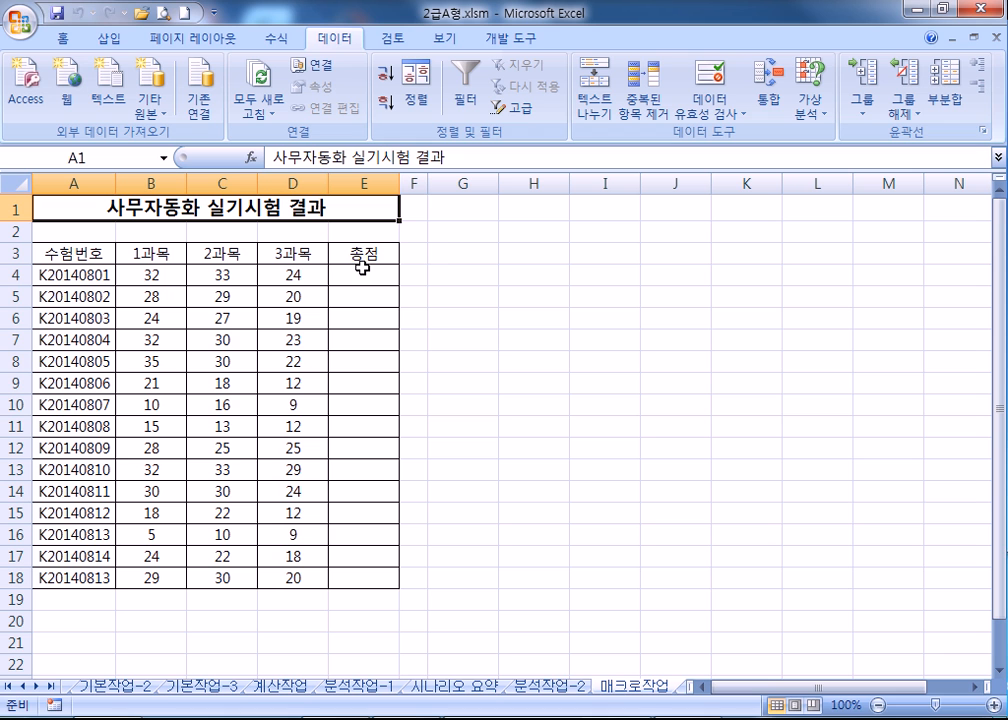
drag(146, 274, 357, 574)
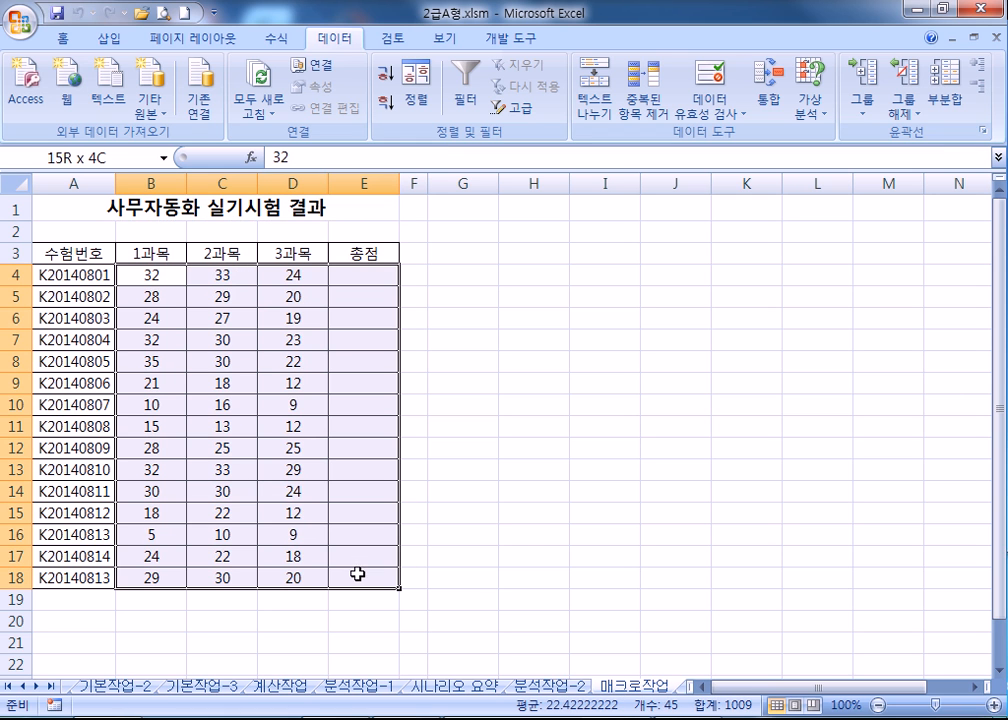
click(64, 38)
click(848, 64)
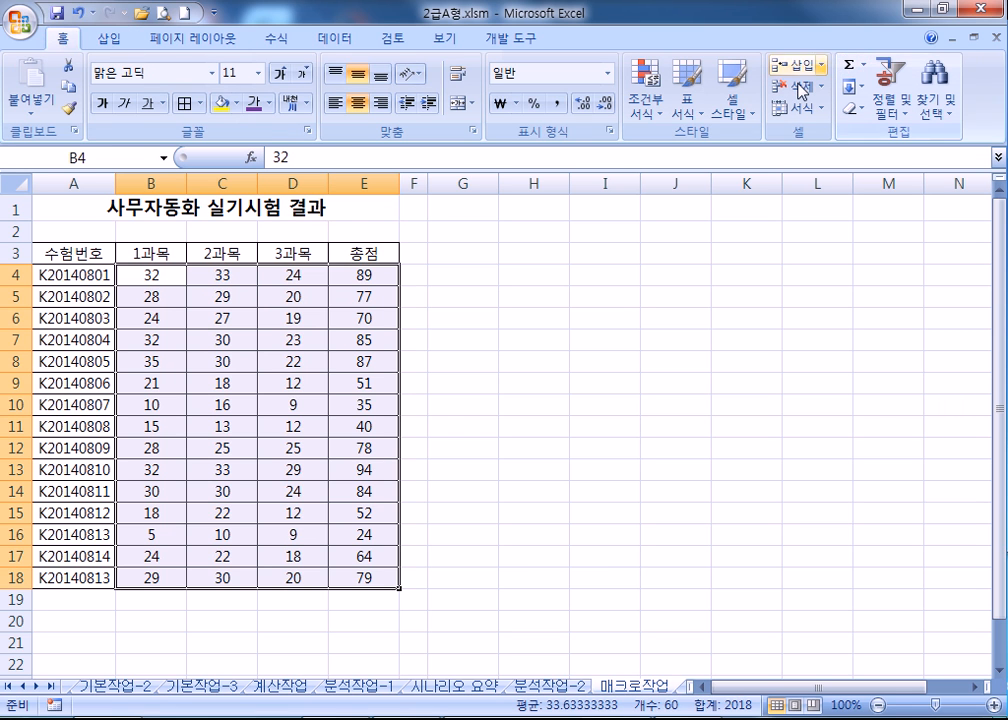
drag(356, 271, 355, 578)
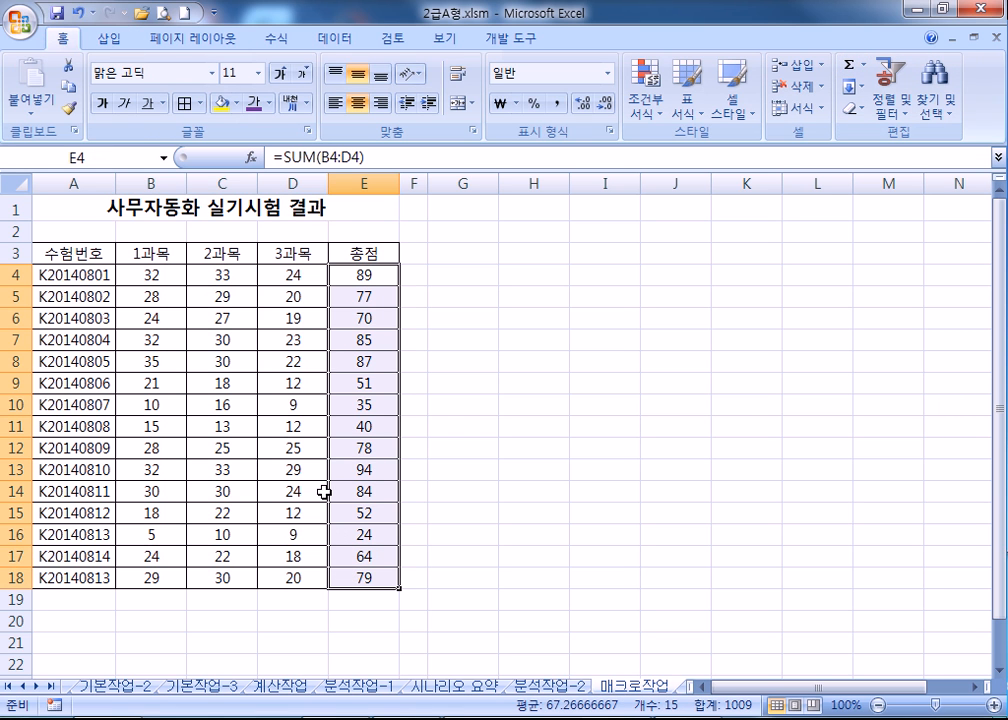
key(Delete)
Step: Start recording a macro named 총점 in the current workbook with cell A1 selected
click(84, 208)
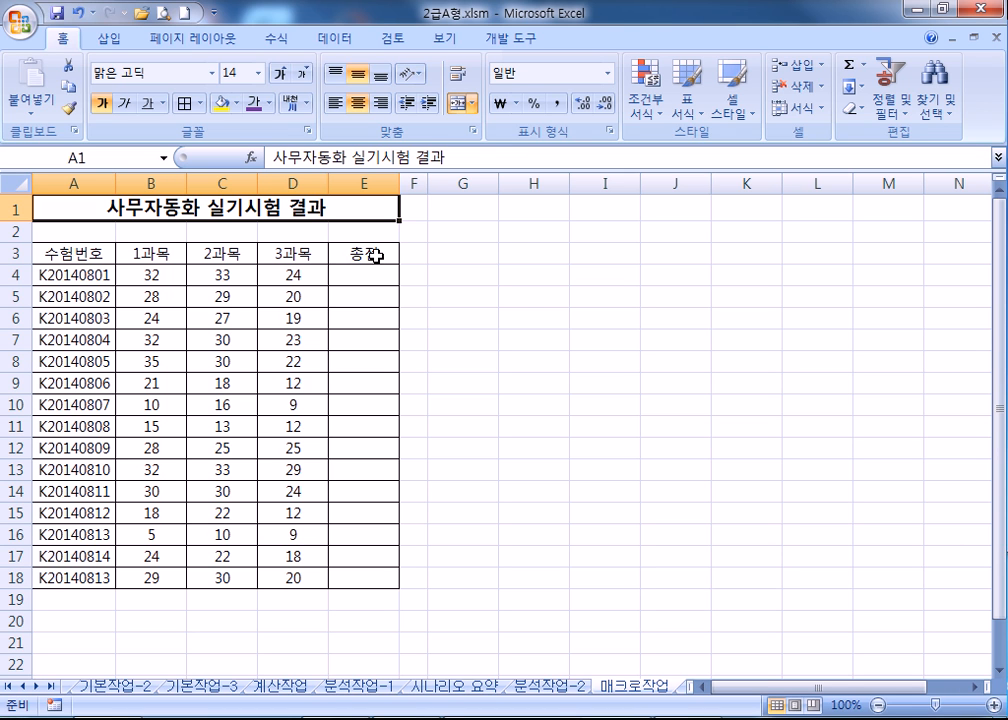
click(511, 38)
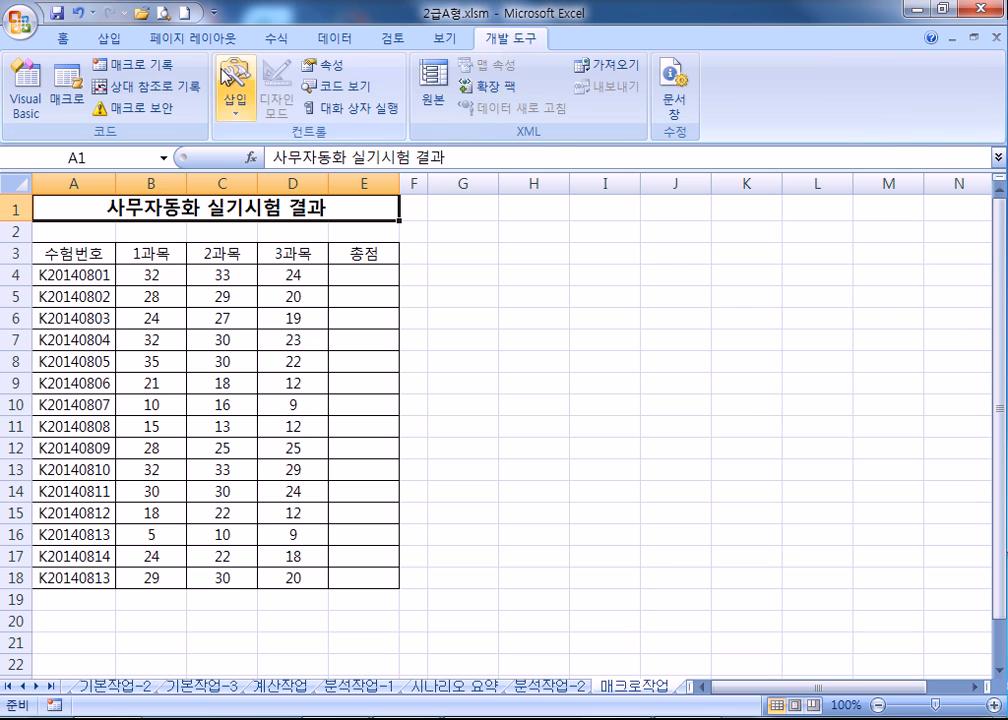
click(133, 64)
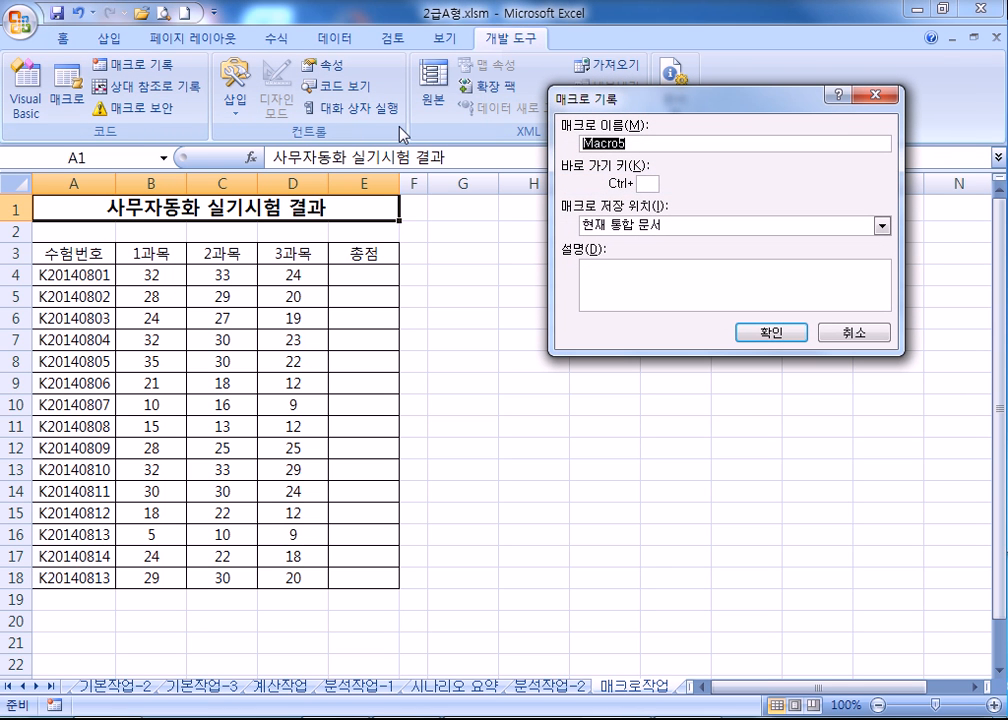
text(총점)
key(Return)
Step: Record AutoSum totals of the three subjects into E4:E18, ending on cell A1, and stop the recording
drag(142, 274, 359, 576)
click(65, 39)
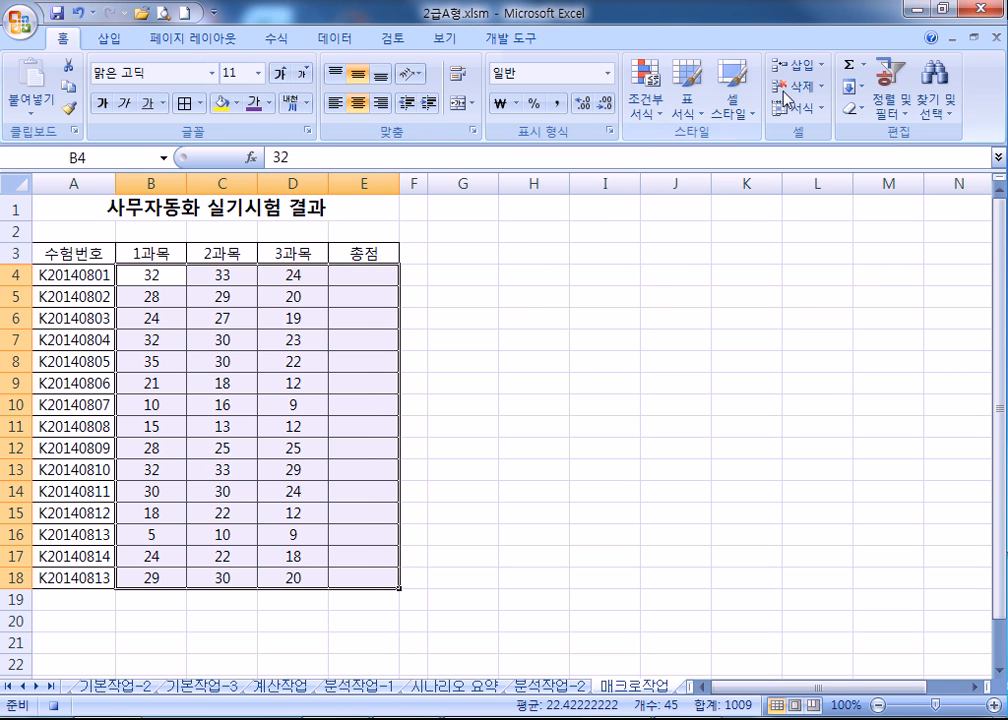
click(846, 68)
click(48, 204)
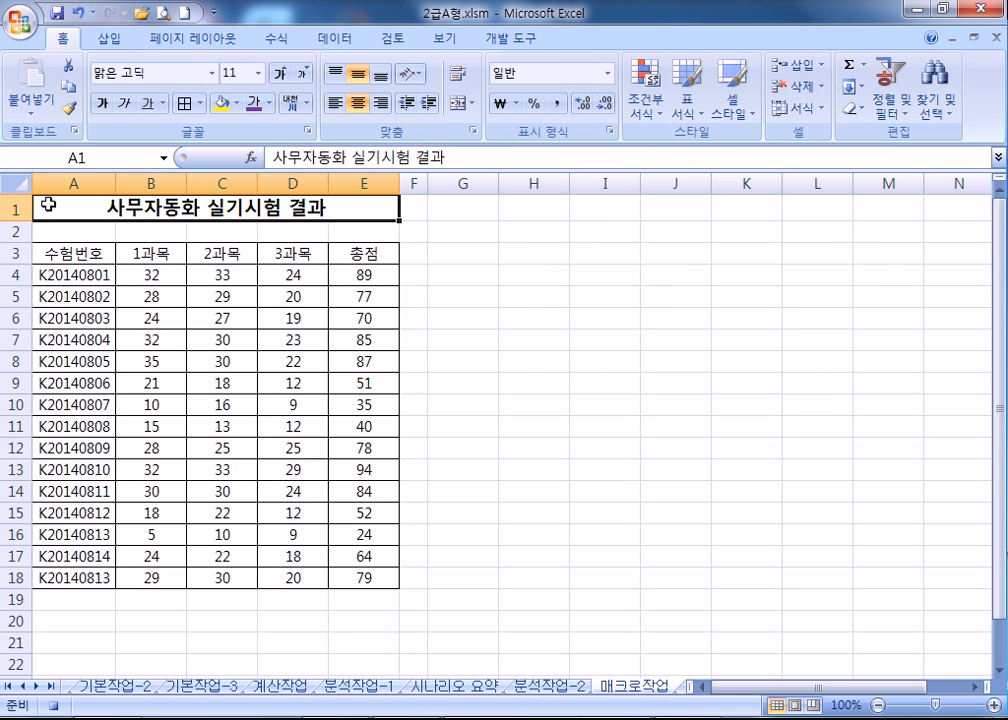
click(516, 38)
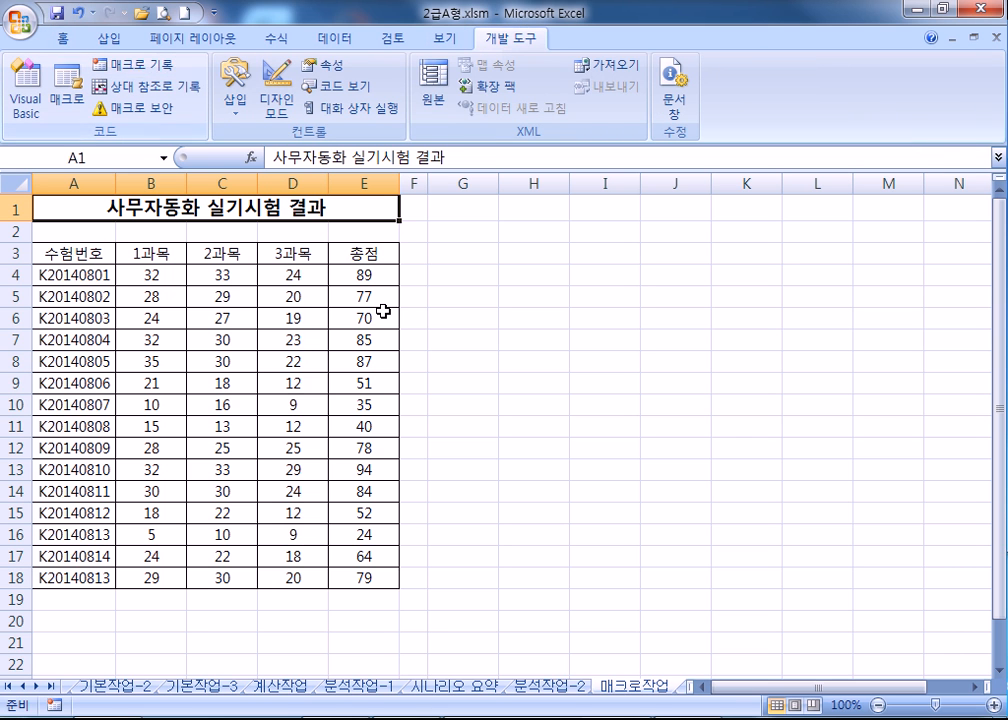
Step: Start recording a macro named 셀스타일 in the current workbook
click(132, 64)
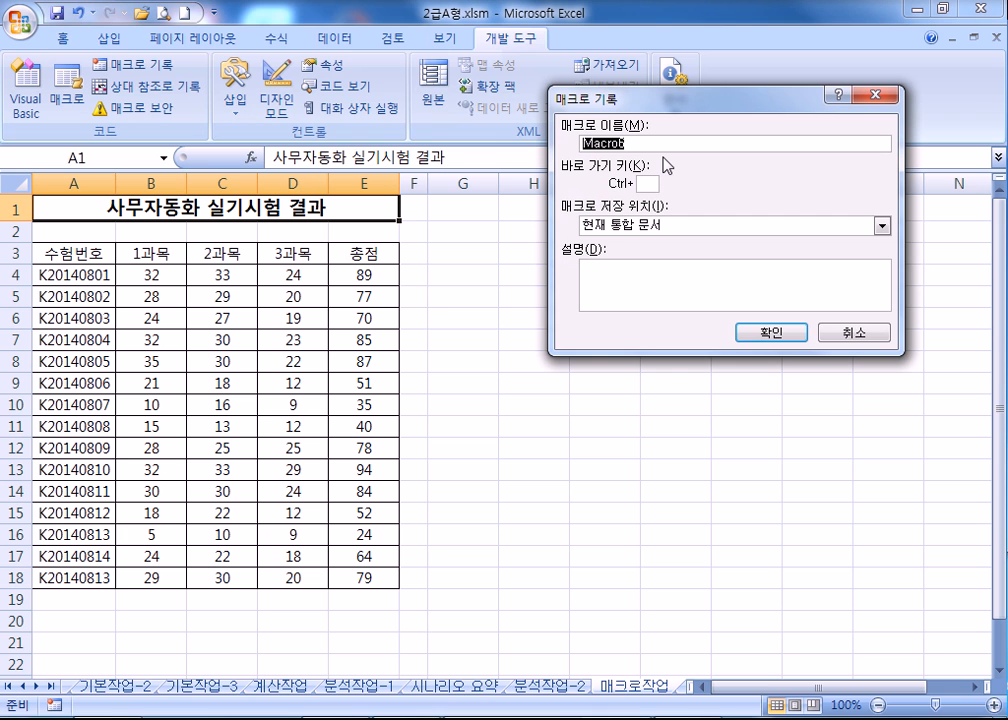
text(셀스타이ㄹ)
key(BackSpace)
key(BackSpace)
key(Return)
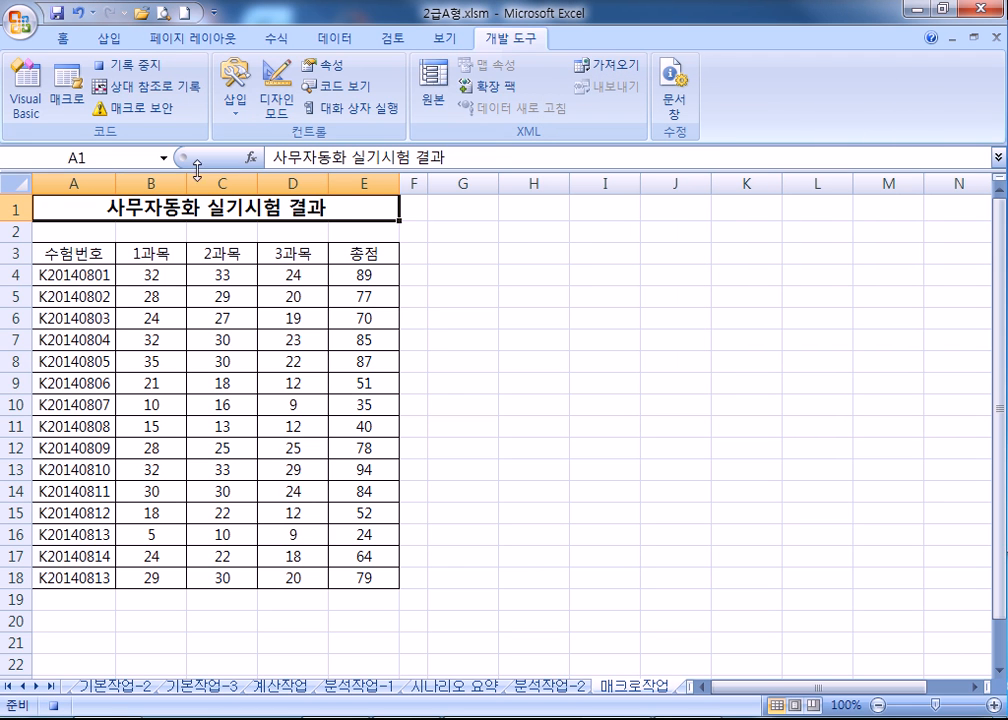
Step: Record applying the cell style 강조색6 to the header range A3:E3, finish on cell A1, and stop the recording
drag(74, 253, 332, 258)
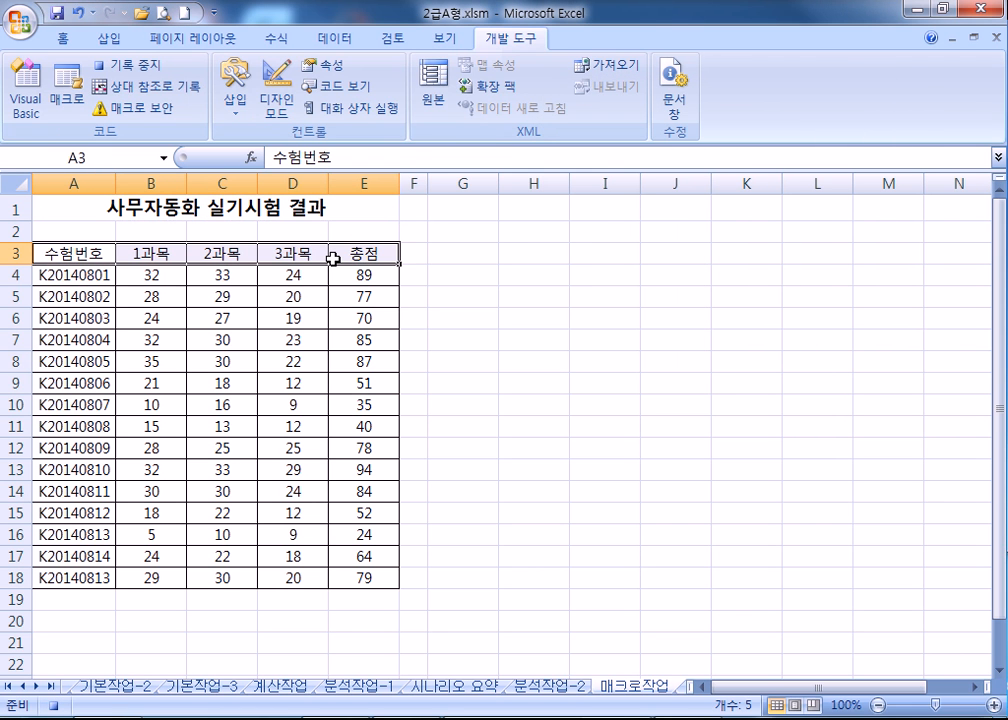
click(65, 38)
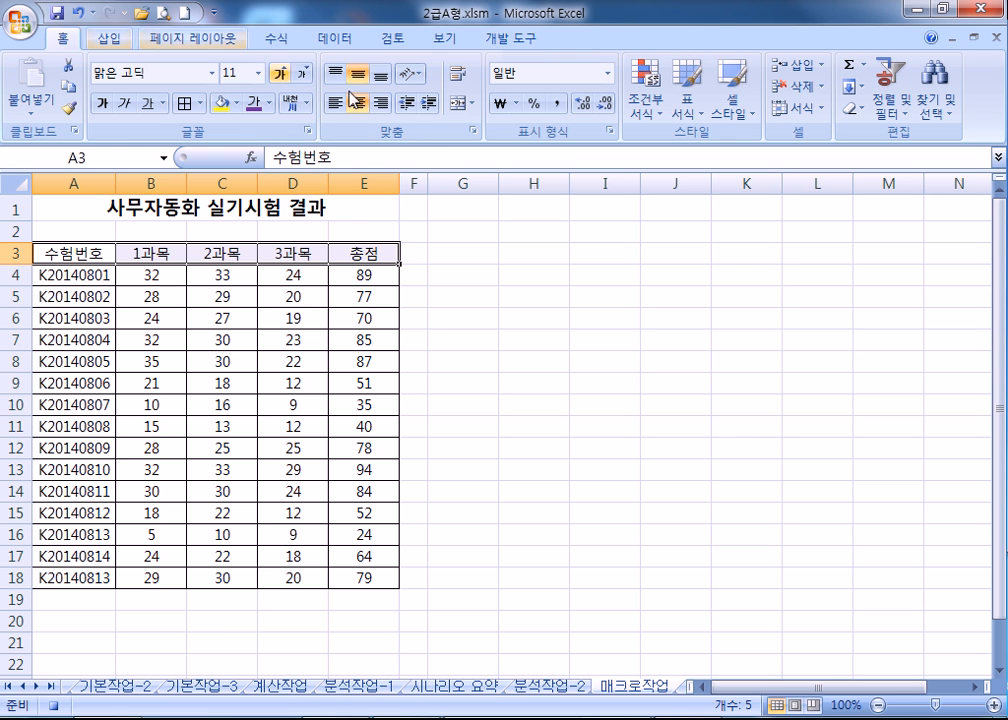
click(746, 119)
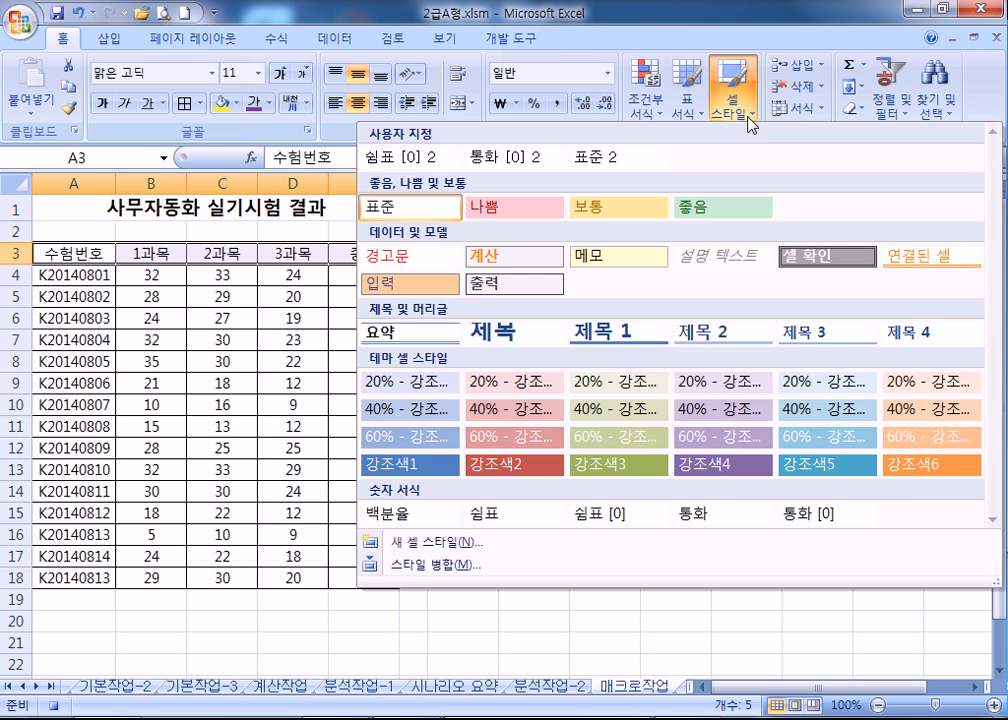
click(916, 466)
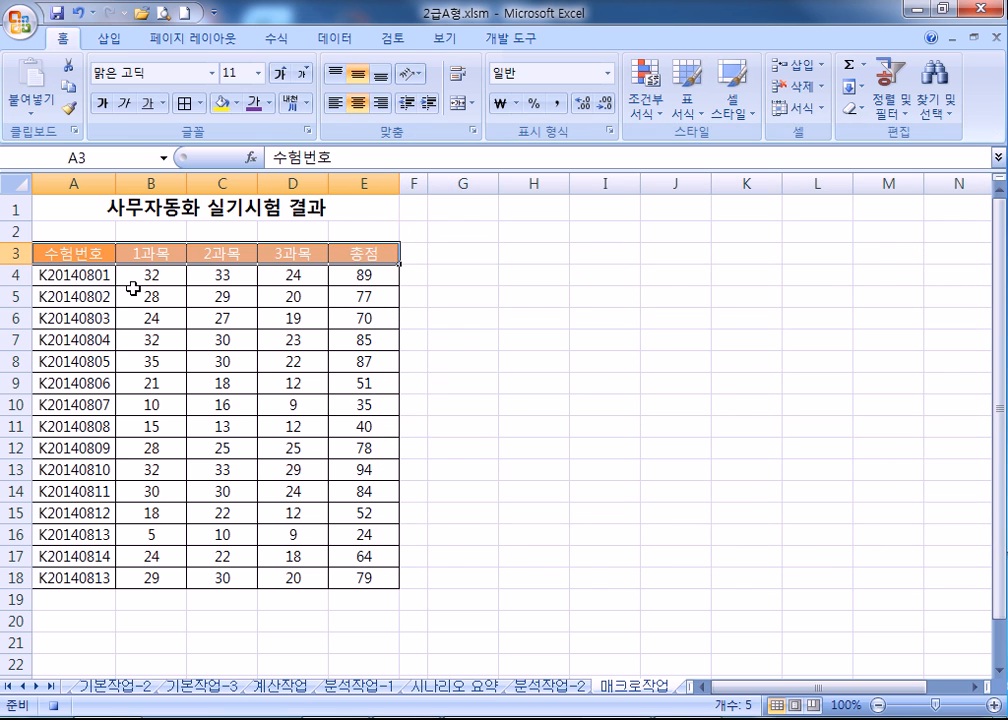
click(72, 207)
click(512, 38)
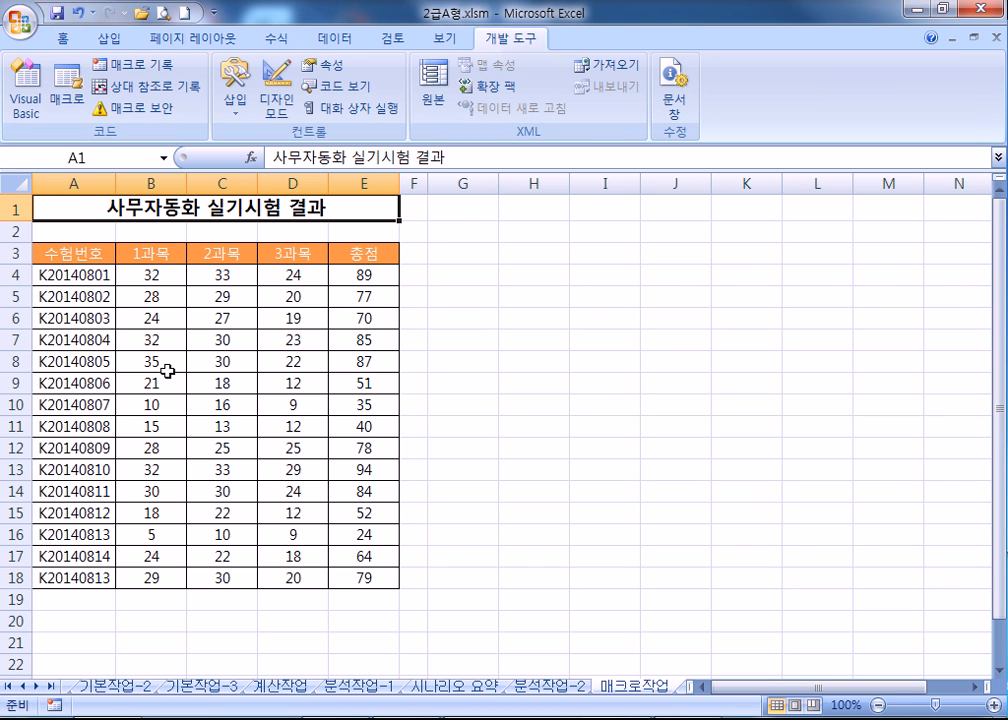
Step: Draw a hexagon fitted to cells G3:H5 and label it 총점
click(110, 38)
click(220, 92)
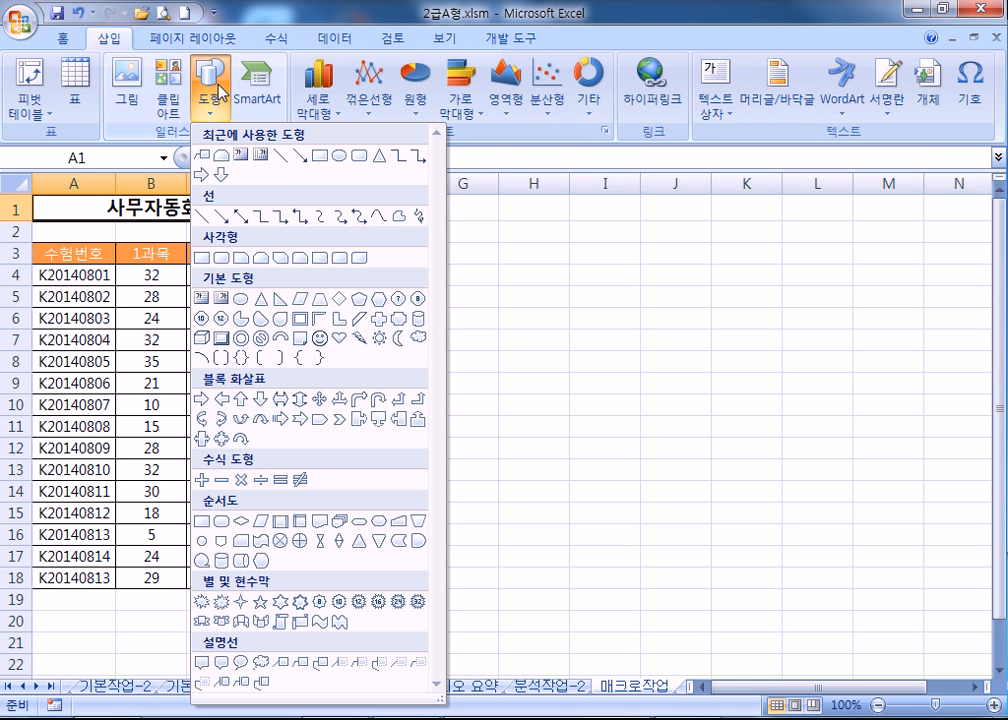
click(376, 300)
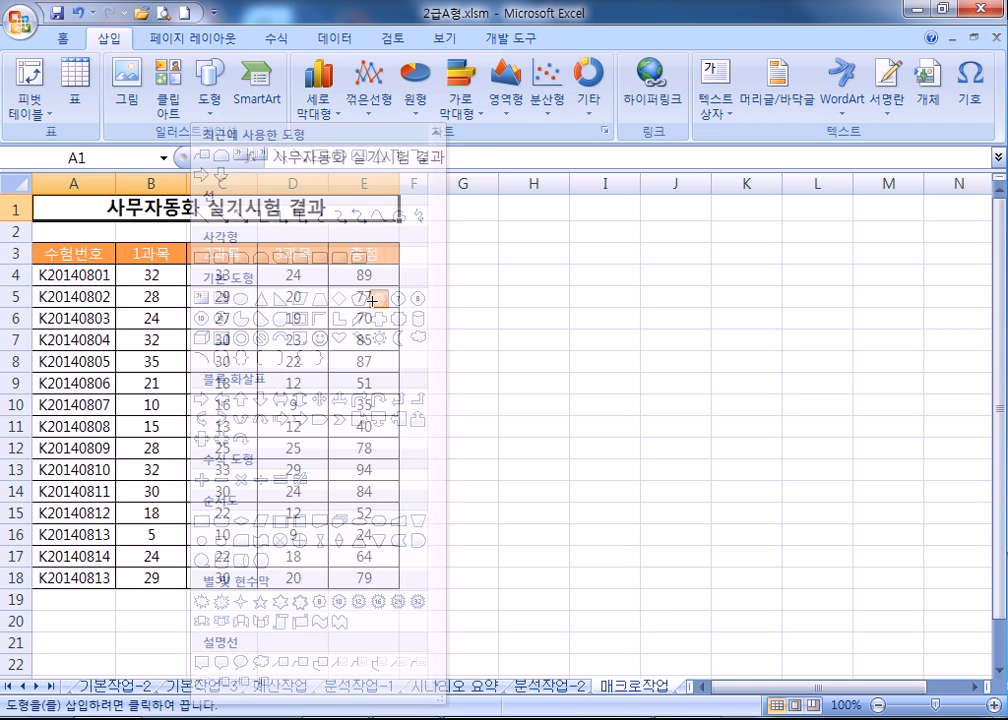
mouse_move(430, 244)
mouse_down()
mouse_move(535, 272)
mouse_move(536, 315)
mouse_up()
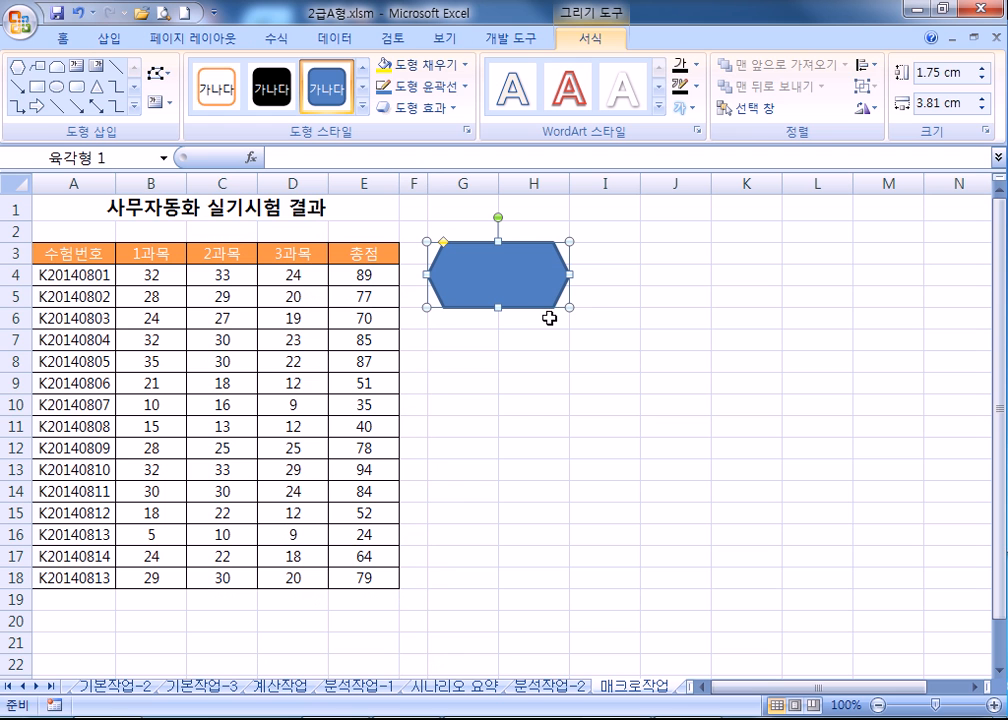
text(총저)
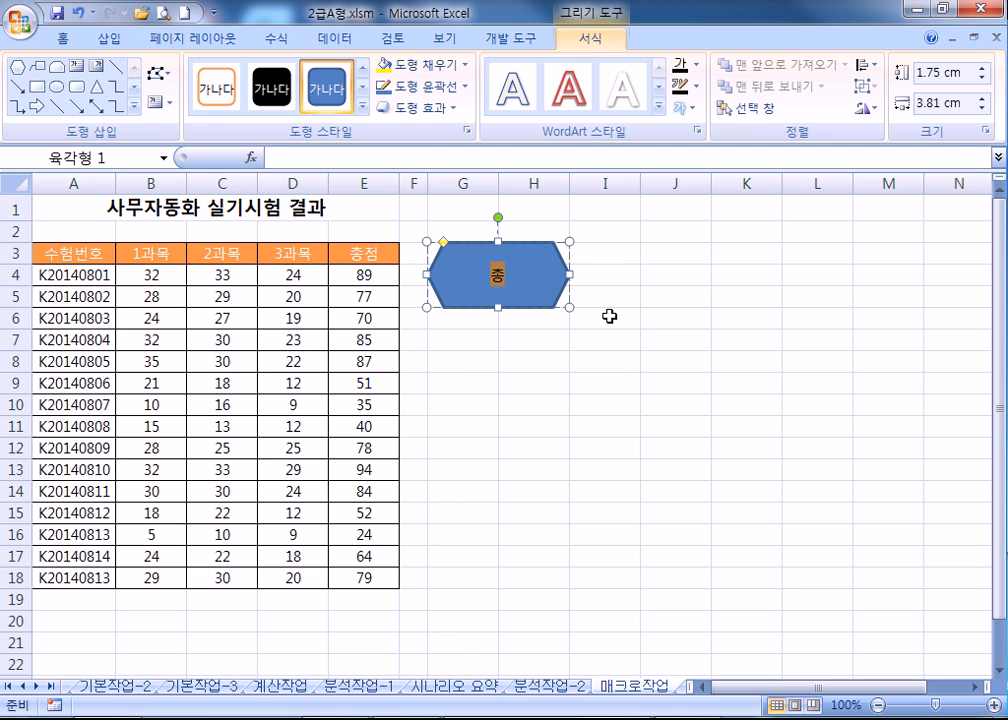
Step: Assign the 총점 macro to the hexagon and deselect the shape
right_click(530, 266)
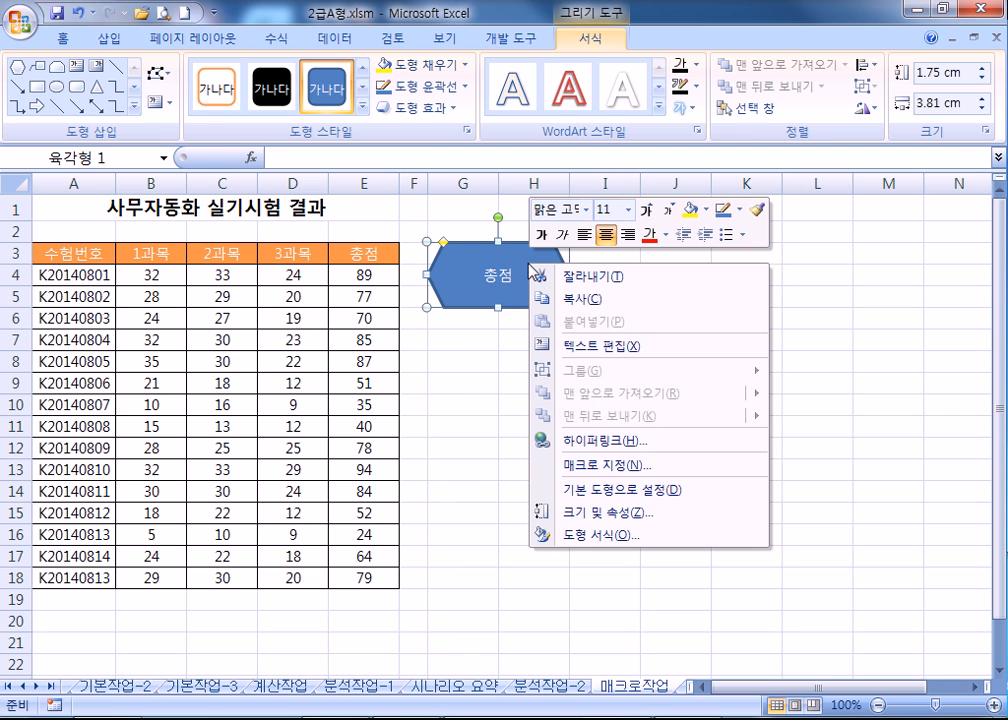
click(588, 466)
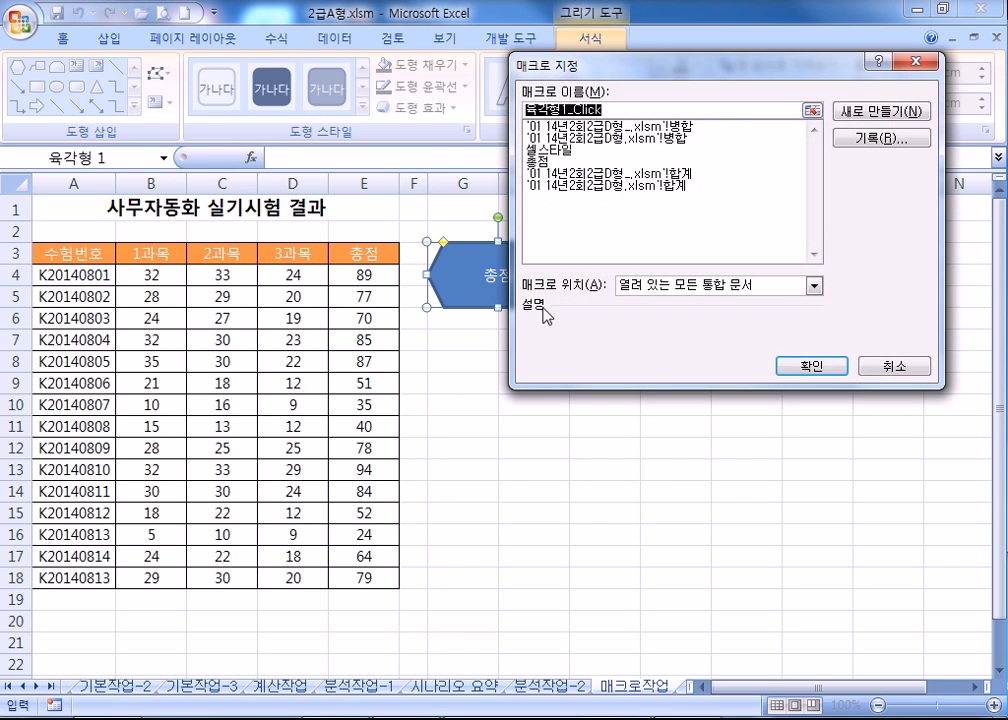
click(553, 162)
click(782, 369)
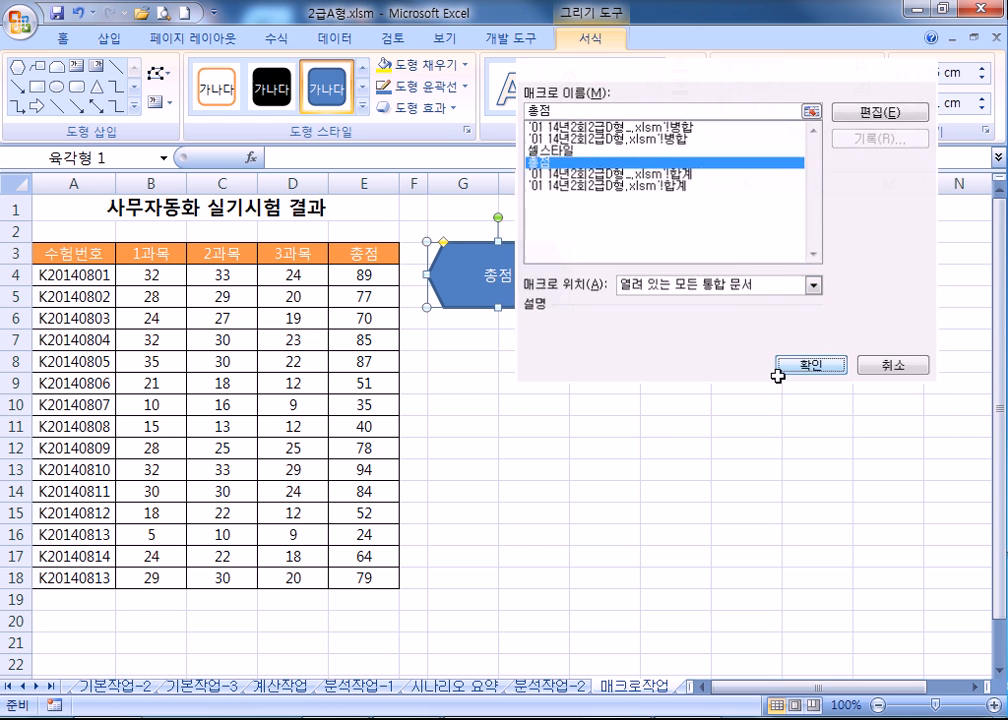
click(669, 434)
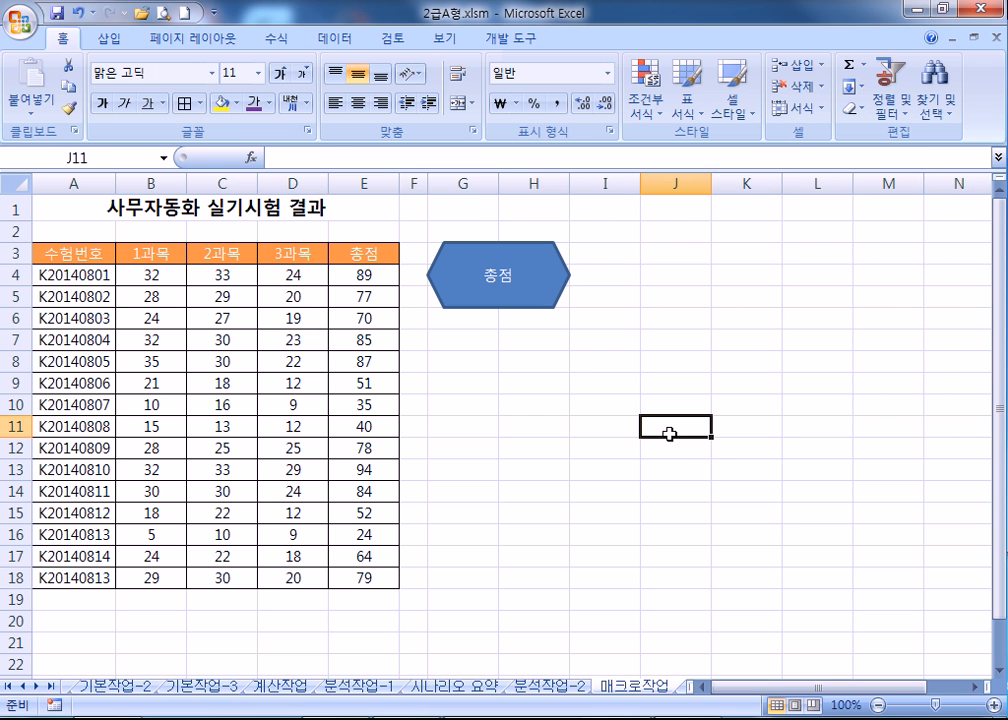
Step: Clear the totals in E4:E18 and refill them by running the 총점 macro from the hexagon
drag(365, 279, 365, 577)
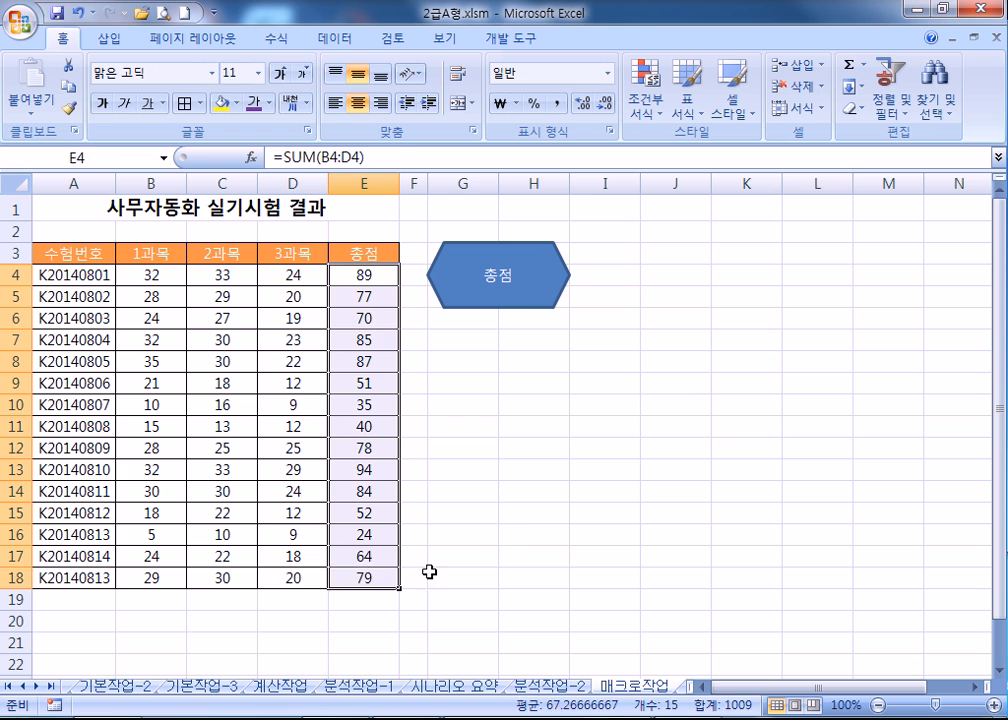
key(Delete)
drag(534, 534, 534, 512)
click(526, 314)
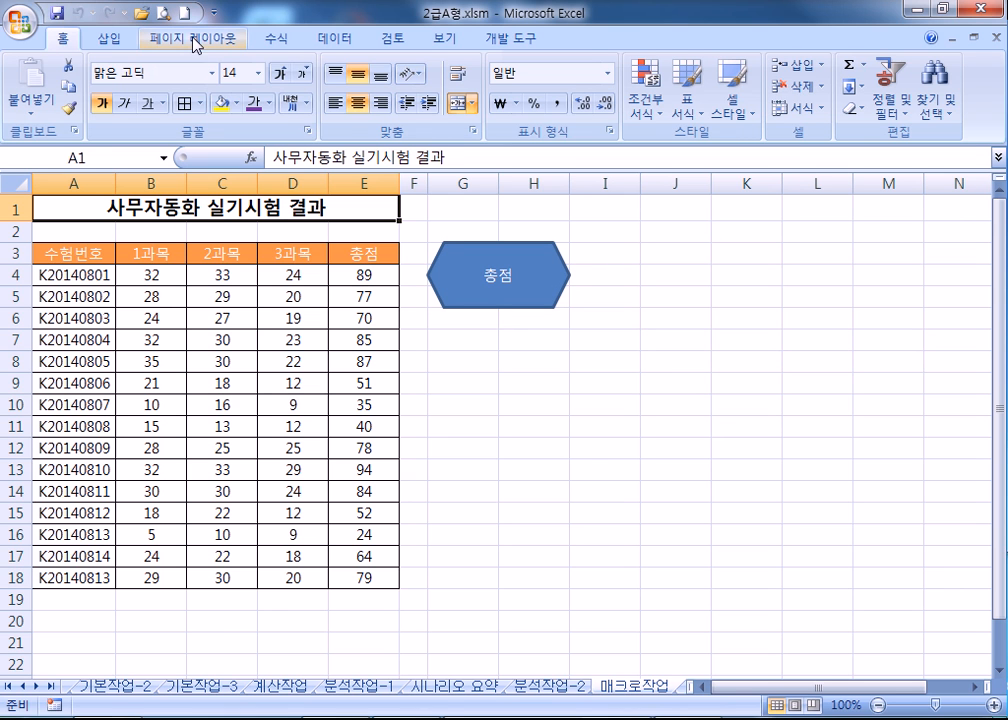
Step: Draw a cross shape fitted to cells G7:H9 and label it 셀스타일
click(109, 38)
click(209, 100)
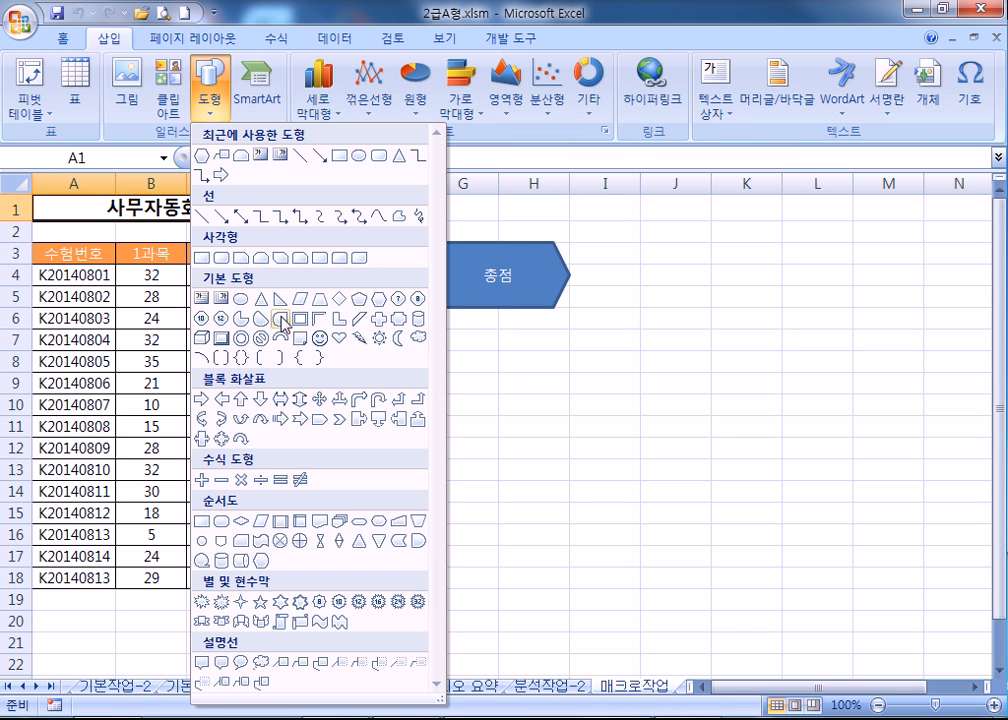
click(380, 319)
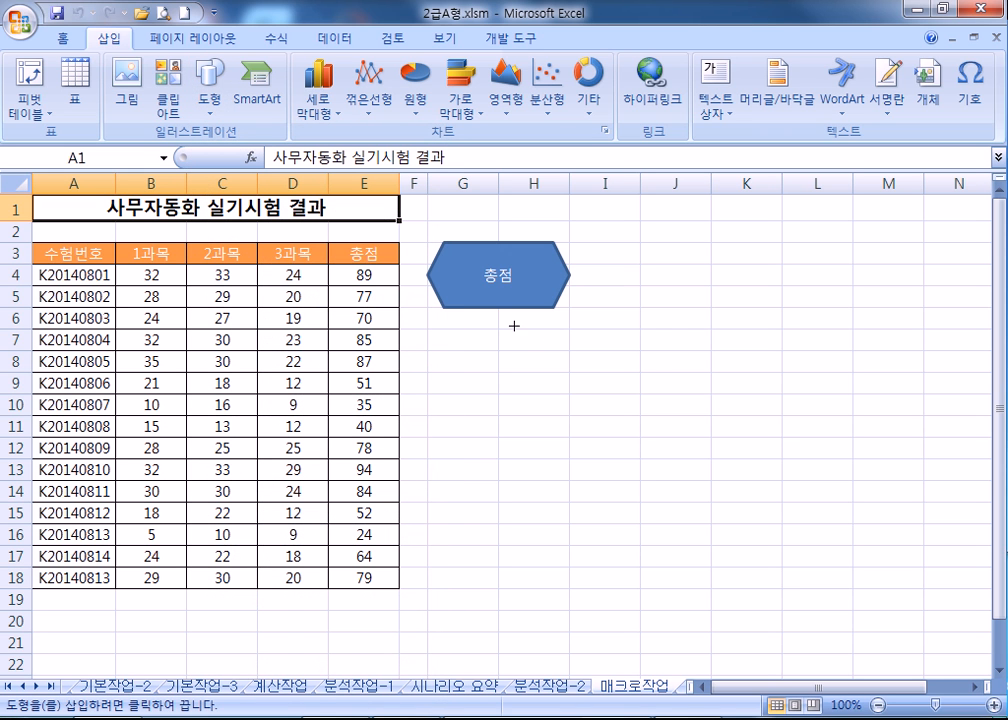
mouse_move(432, 329)
mouse_down()
mouse_move(562, 391)
mouse_move(561, 376)
mouse_move(562, 389)
mouse_up()
text(ㅅㅔㄹ스타일)
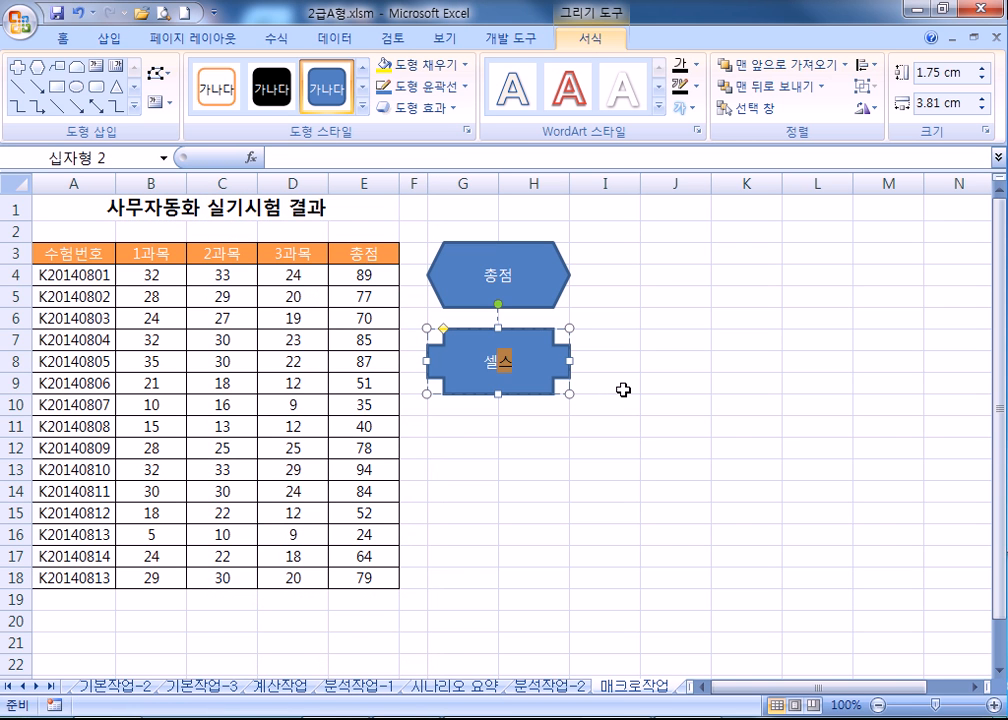
Step: Assign the 셀스타일 macro to the cross shape
right_click(426, 290)
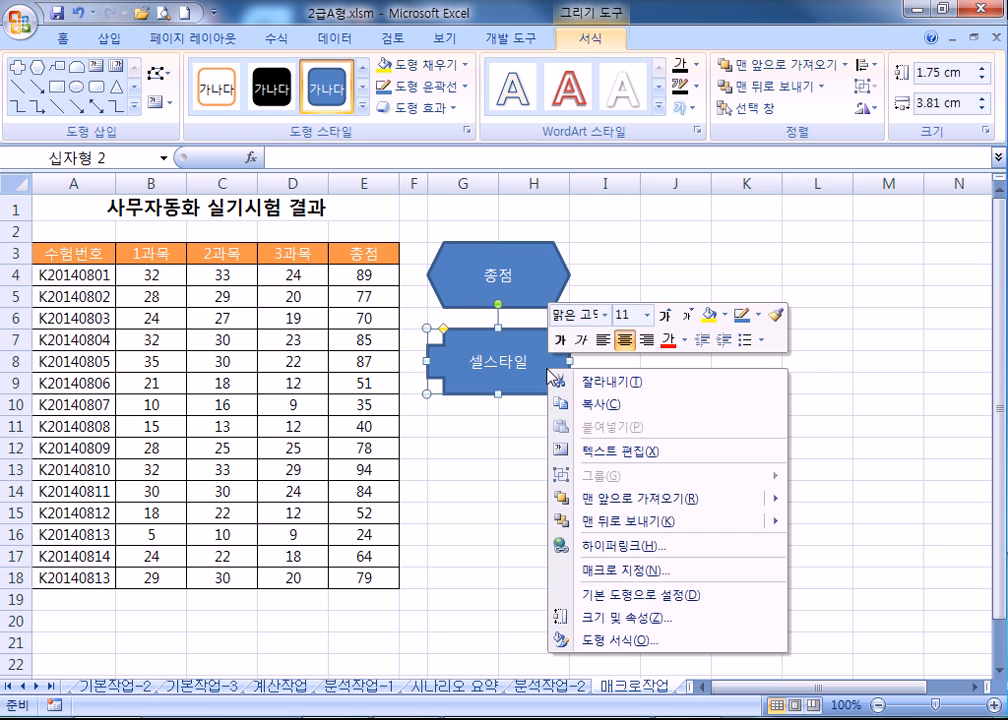
click(488, 451)
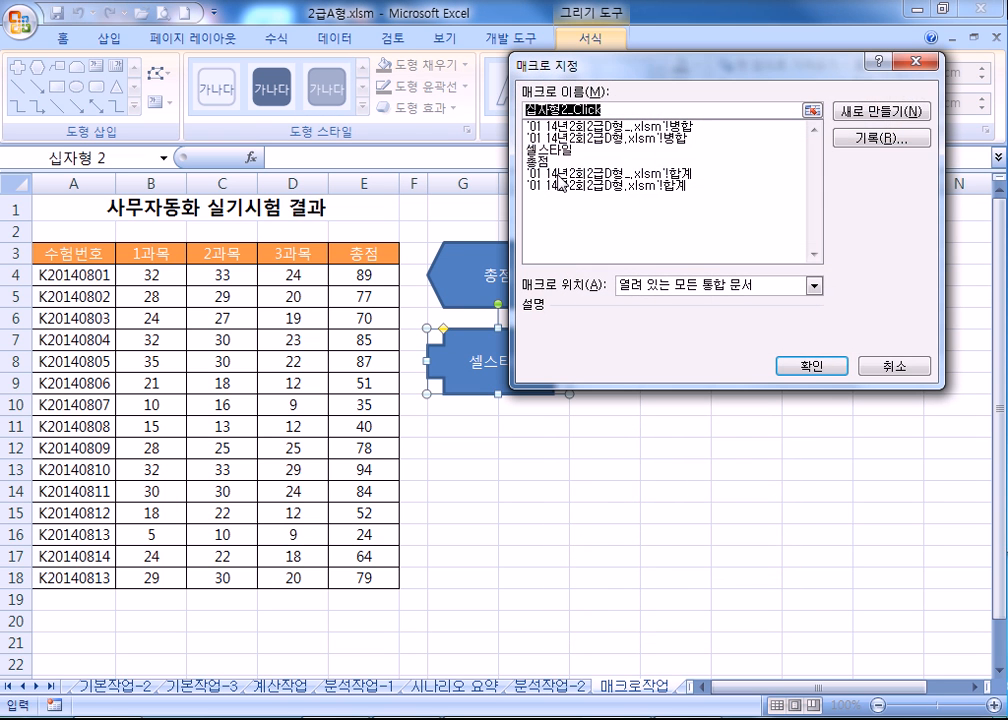
click(560, 151)
click(808, 360)
Step: Copy the plain formatting of A4:E4 onto the header range A3:E3 and test the 셀스타일 macro from the cross shape
mouse_move(60, 252)
mouse_down()
mouse_move(272, 268)
mouse_move(353, 253)
mouse_up()
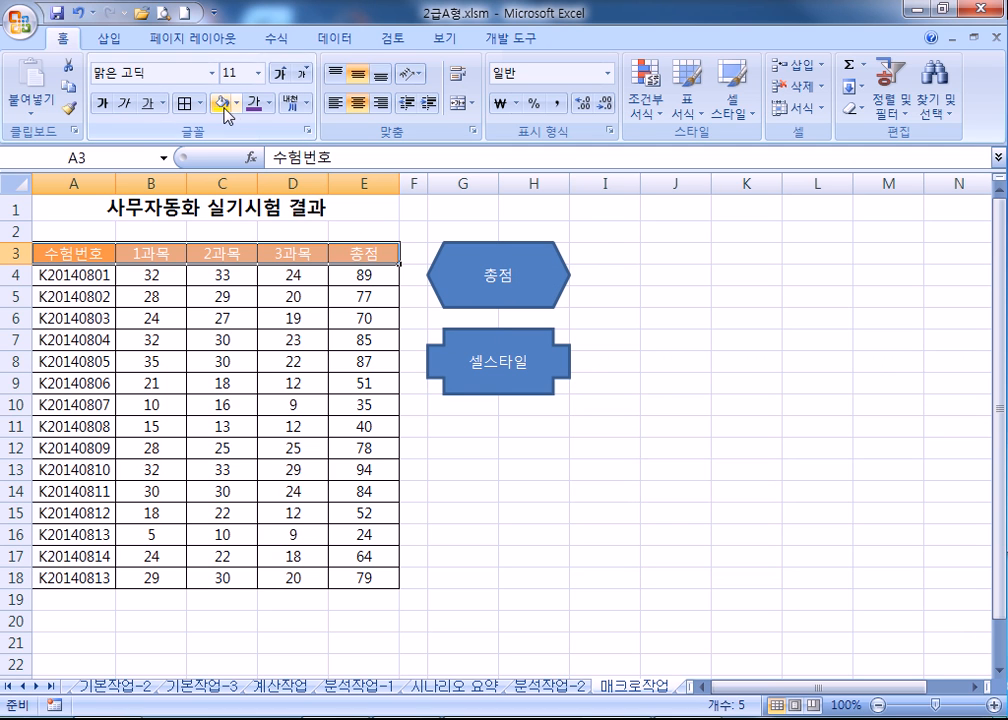
drag(92, 273, 342, 272)
click(68, 107)
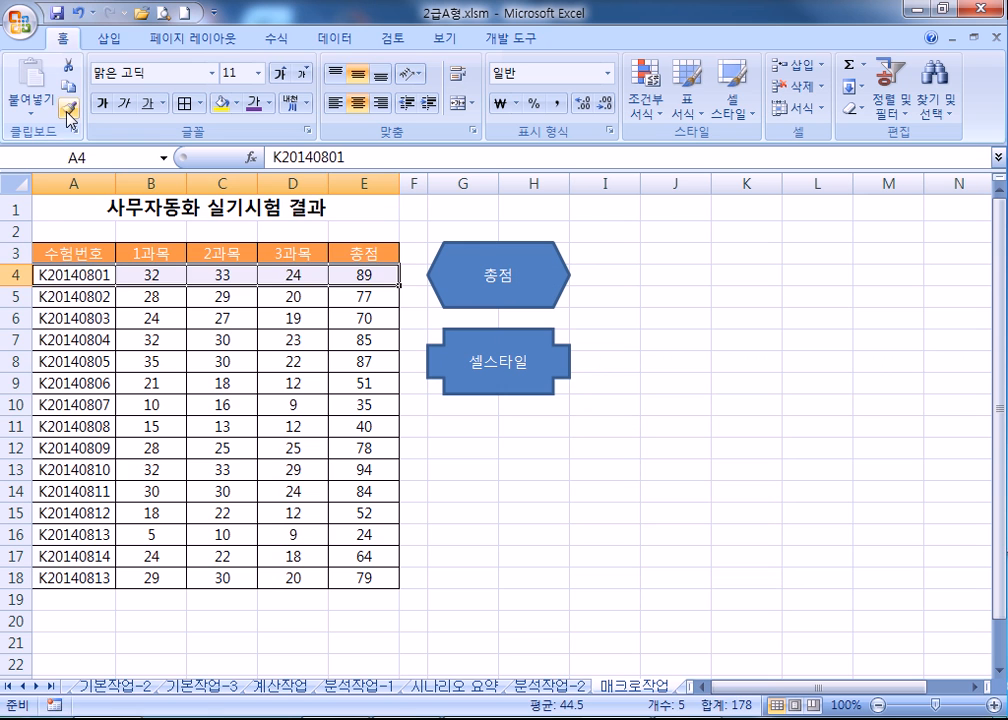
drag(70, 246, 365, 252)
click(687, 467)
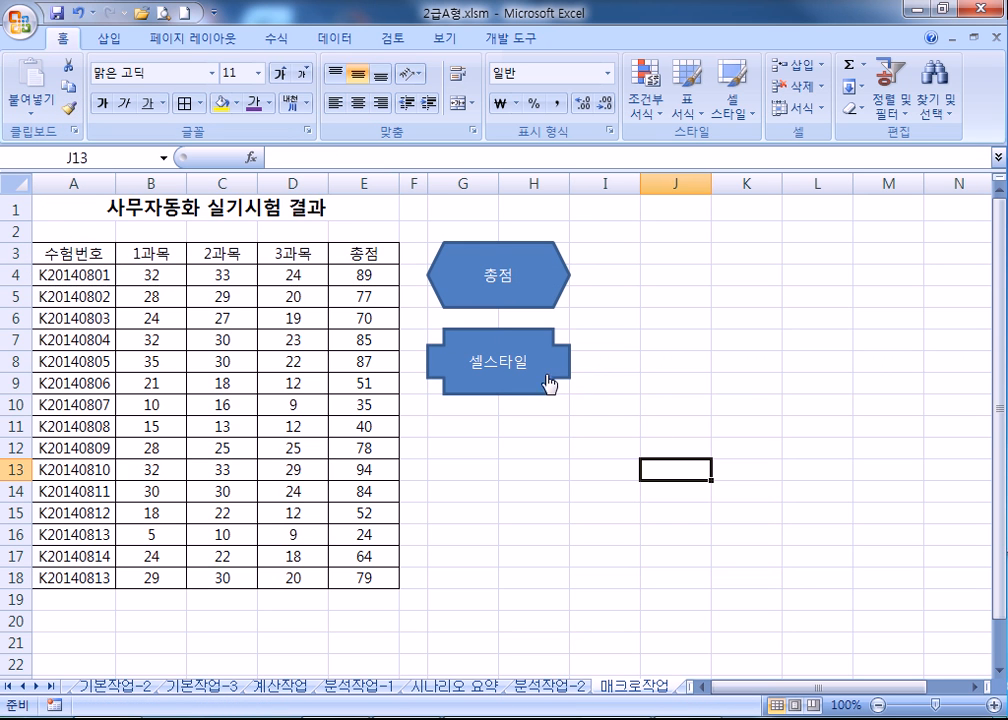
click(552, 373)
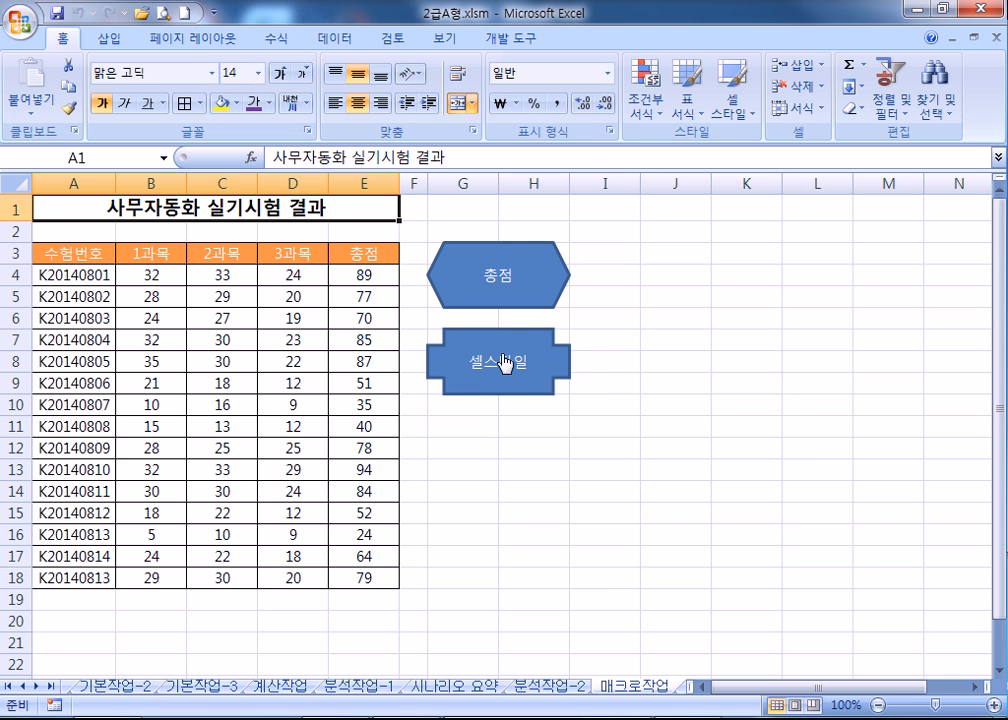
Step: Try flipping the 셀스타일 cross shape upside down onto rows 10 to 12, and return it upright to G7:H9
ctrl+click(572, 367)
right_click(574, 367)
click(561, 374)
drag(498, 328, 500, 450)
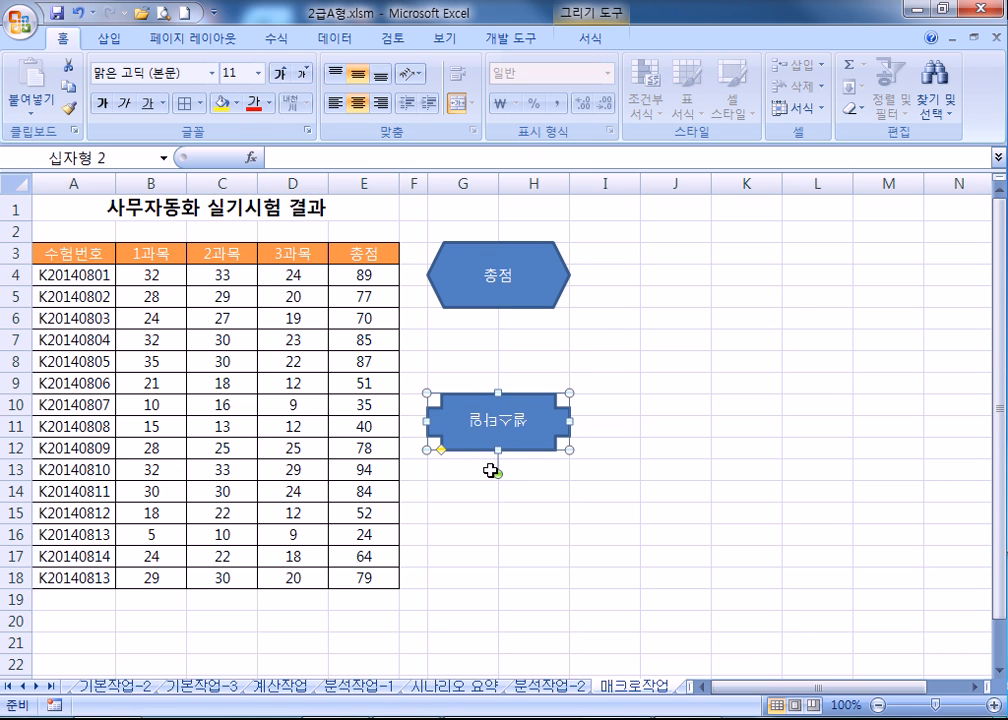
drag(498, 448, 512, 329)
key(alt)
key(Escape)
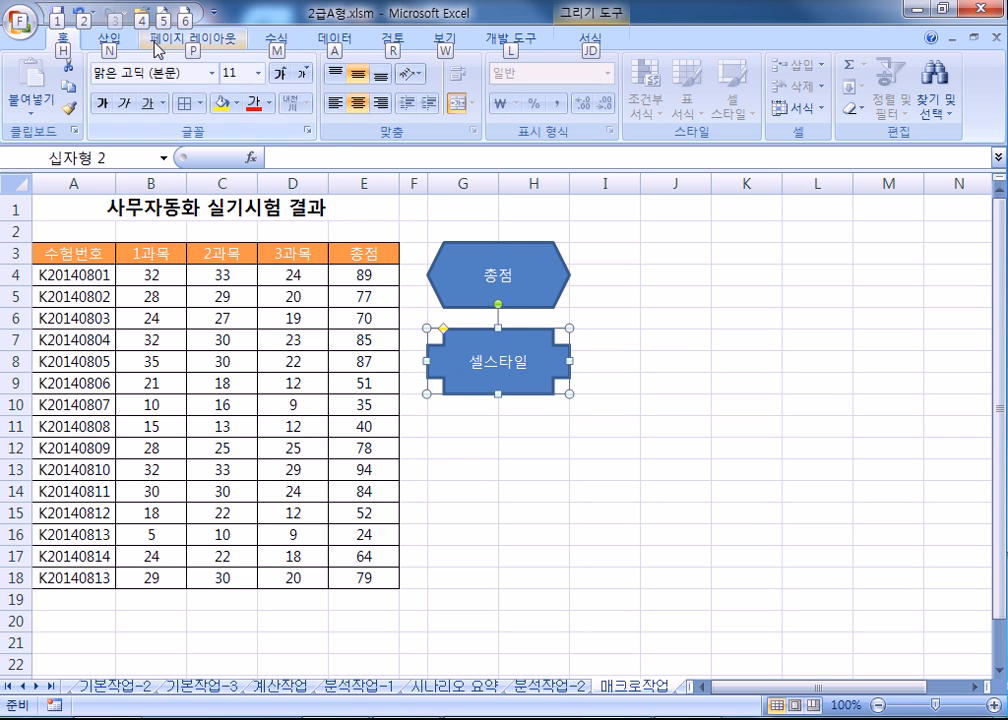
key(Escape)
Step: Draw a trapezoid about 3.97 cm wide across columns J to L, enter ㄴㅇㄹㄴㅇㄹ, flip it vertically down to row 12, and append 1`123
click(108, 38)
click(203, 86)
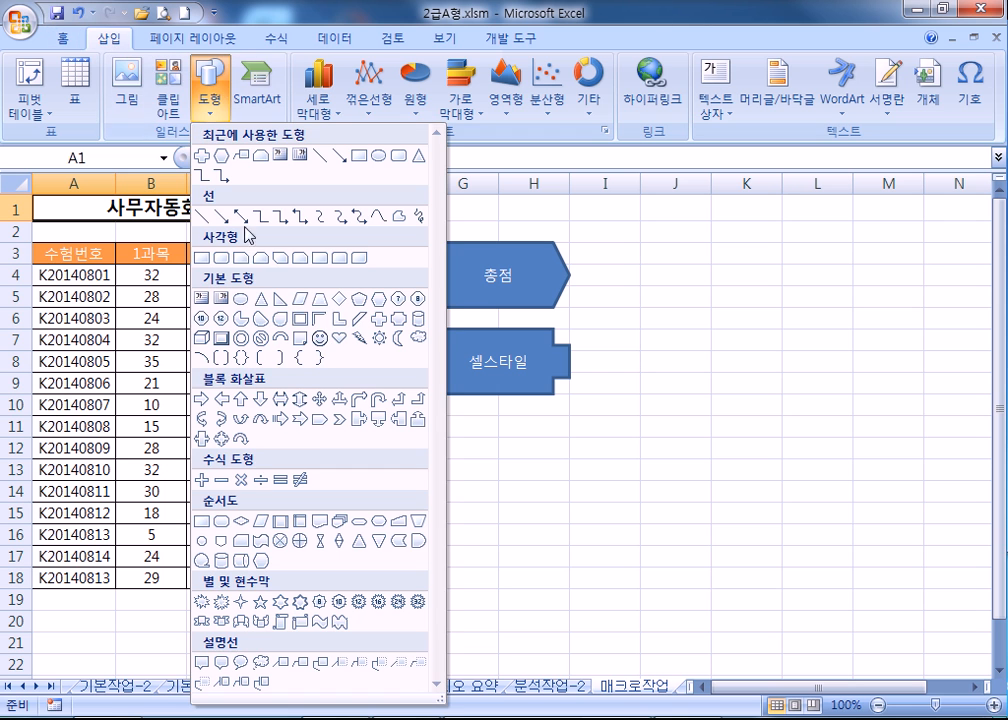
click(306, 299)
mouse_move(667, 273)
mouse_down()
mouse_move(709, 293)
mouse_move(788, 360)
mouse_move(790, 214)
mouse_move(813, 368)
mouse_up()
text(ㄴㅇㄹㄴㅇㄹ)
drag(742, 271, 755, 450)
text(1`123)
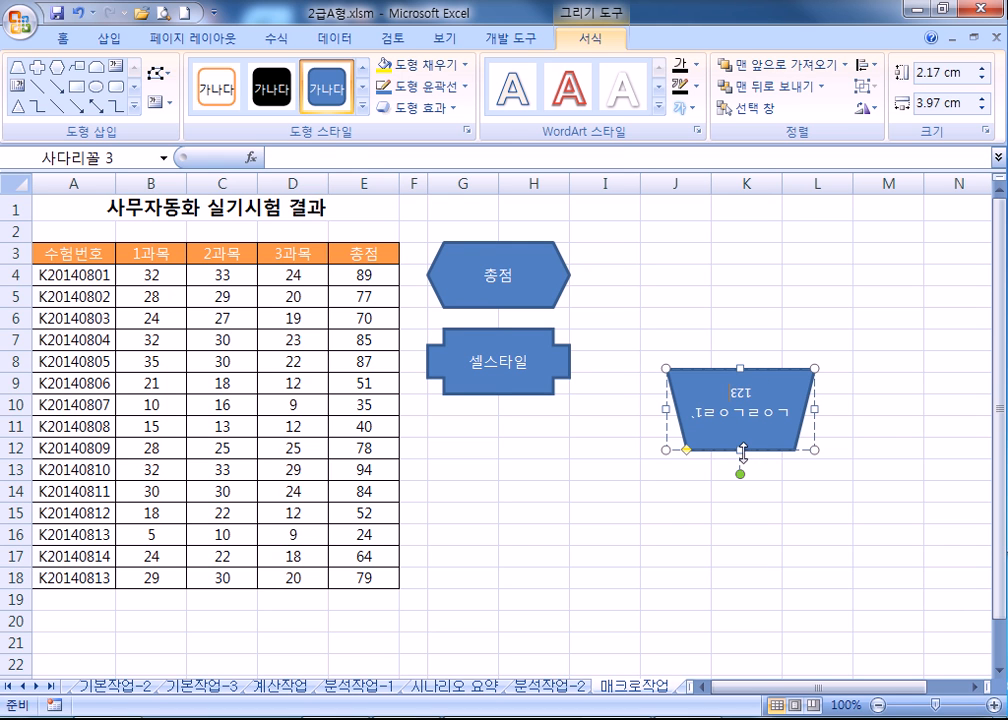
Step: Flip the 셀스타일 cross shape upside down onto G10:H12 and run its macro
right_click(549, 373)
key(Escape)
drag(498, 328, 498, 459)
click(549, 540)
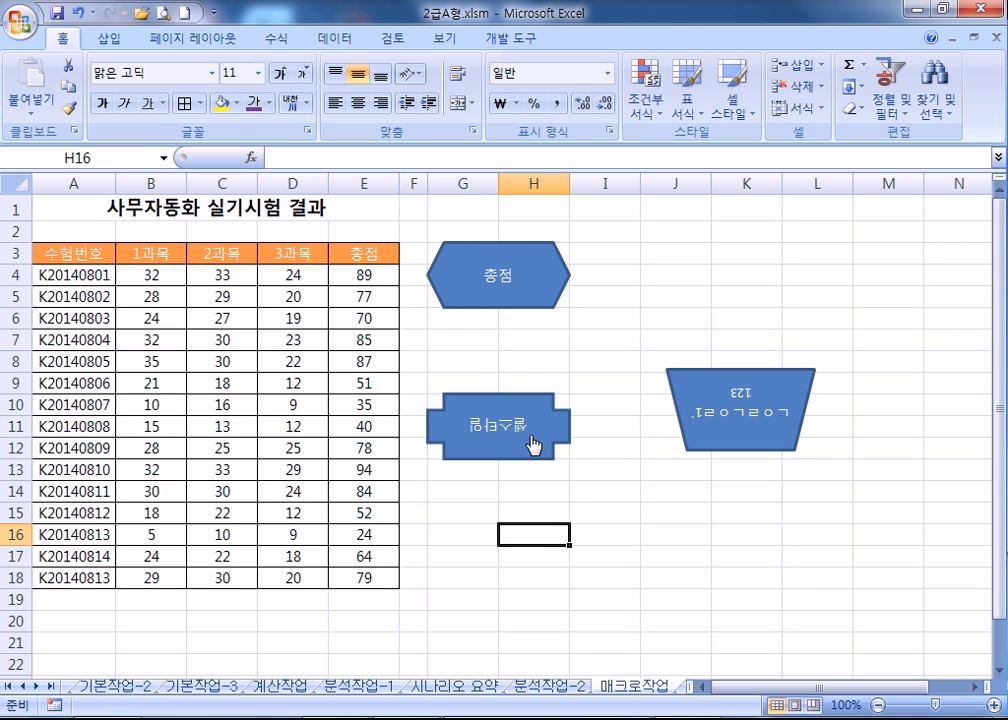
key(ctrl+Home)
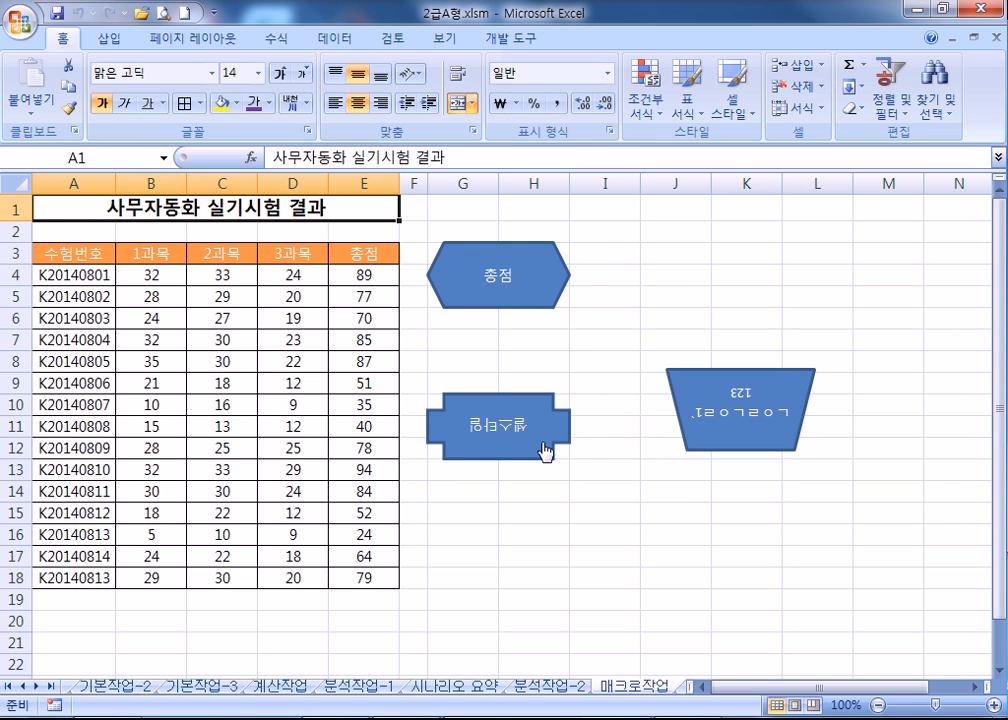
right_click(549, 437)
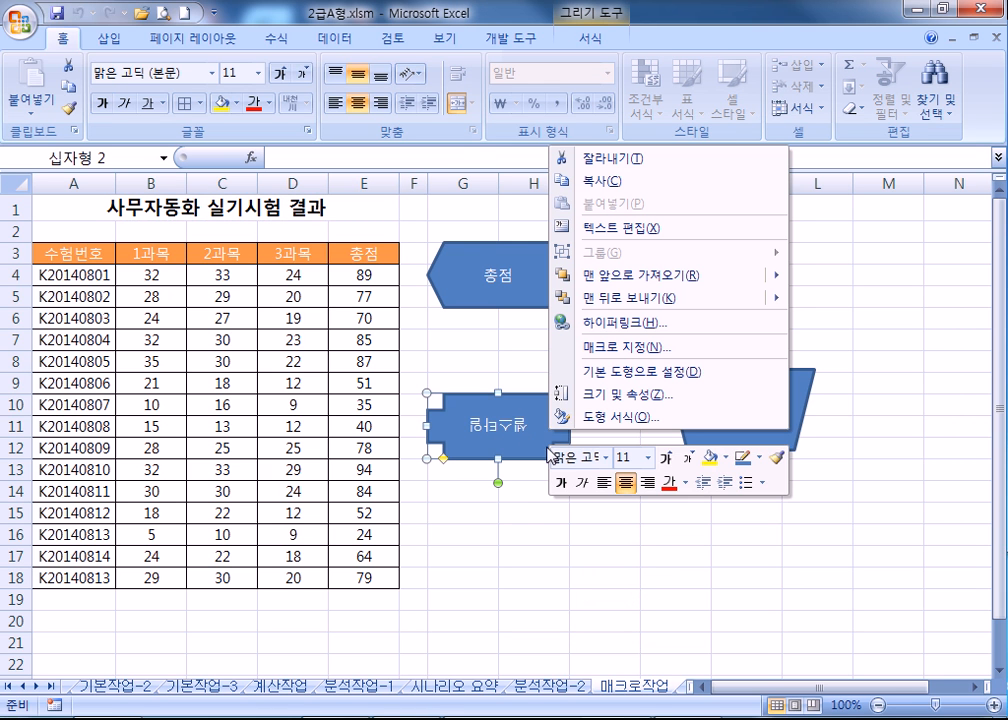
click(530, 500)
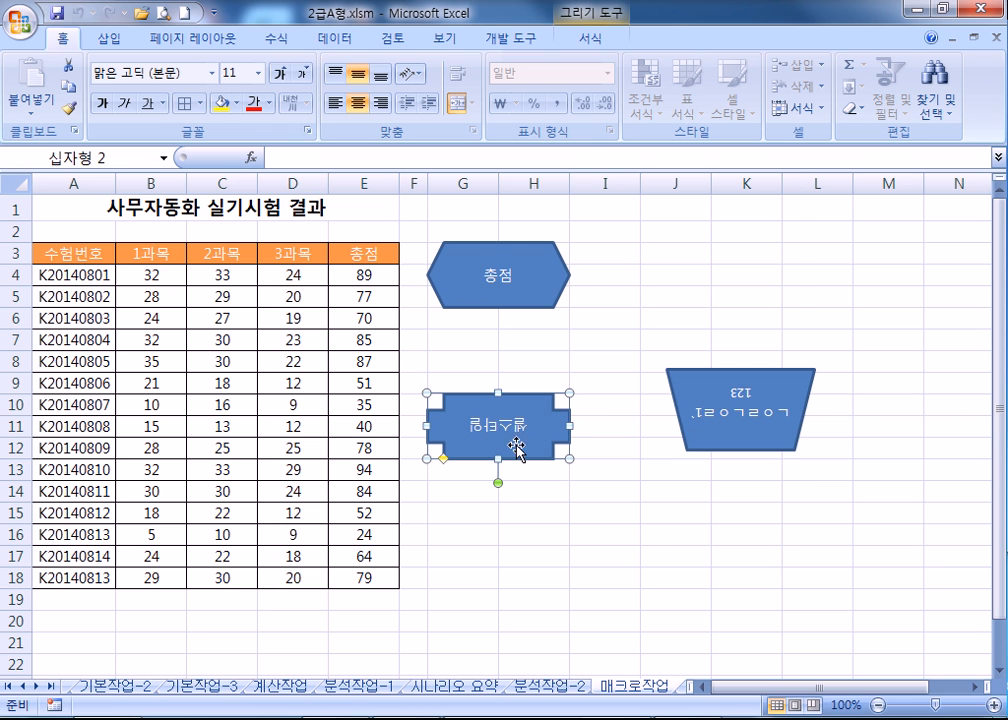
right_click(551, 441)
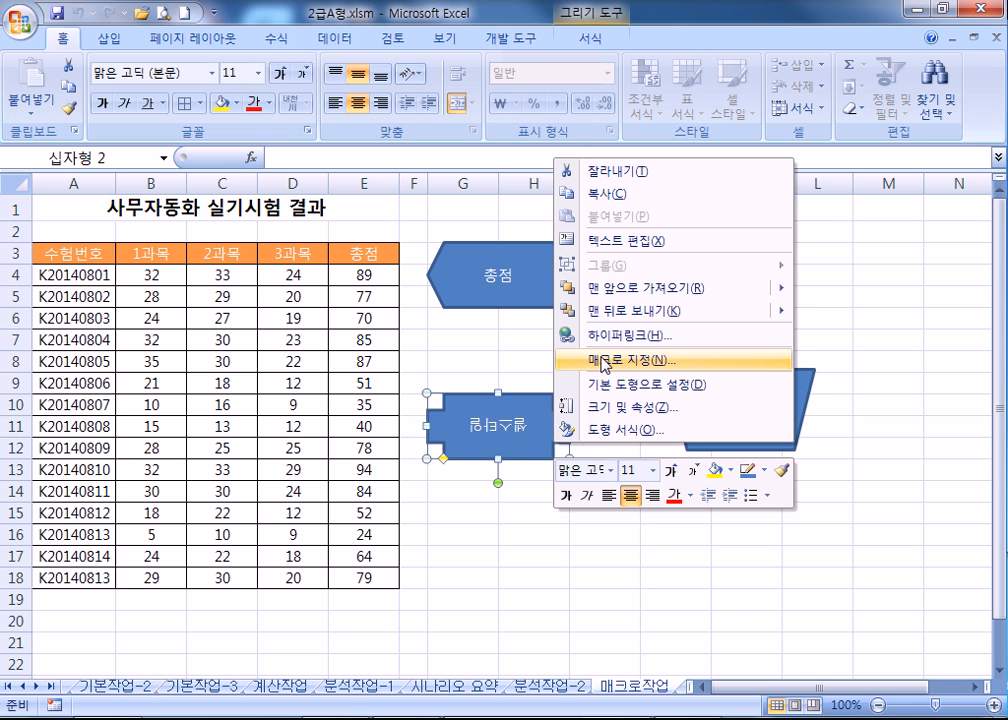
click(543, 421)
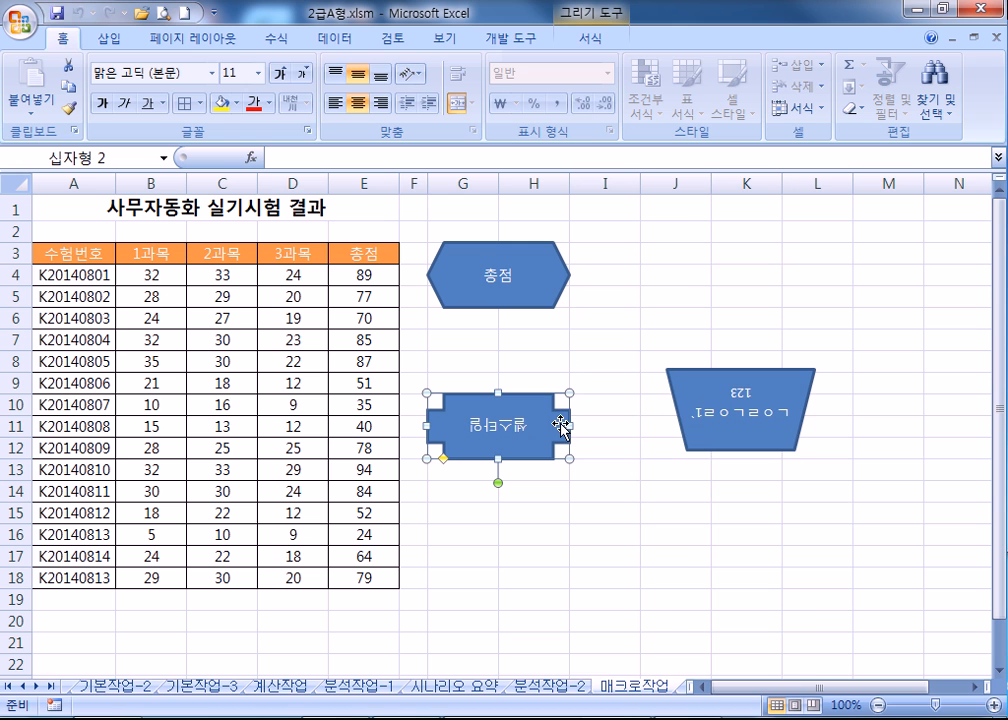
right_click(562, 425)
click(507, 450)
Step: Flip the 셀스타일 cross shape upright back onto G7:H9 and delete the upside-down trapezoid
drag(500, 440, 500, 532)
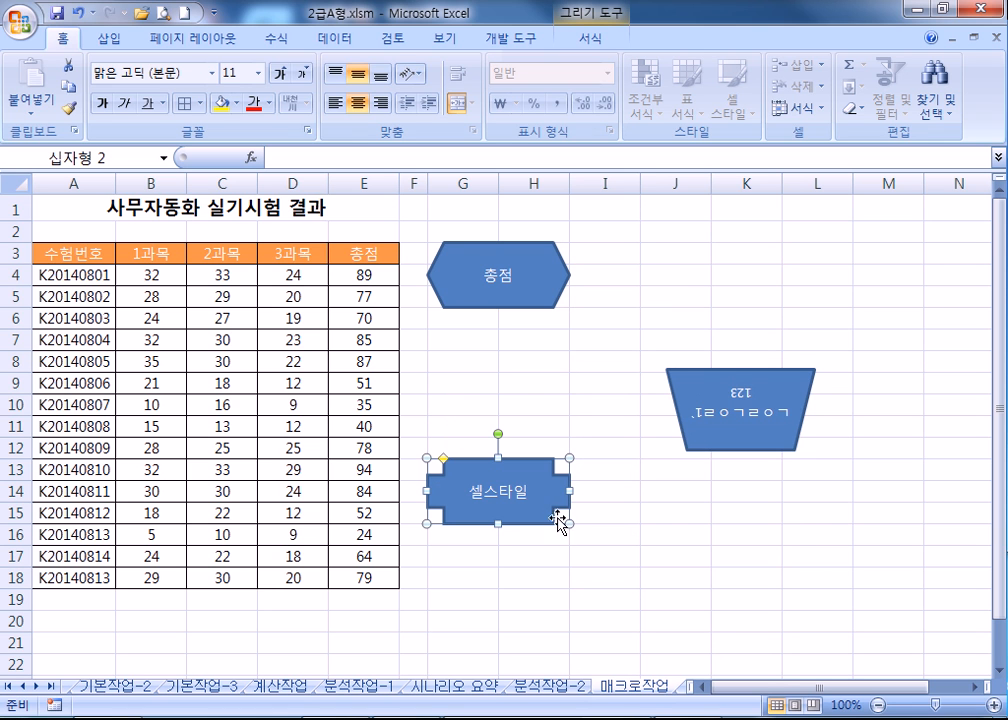
drag(553, 493, 552, 364)
click(554, 532)
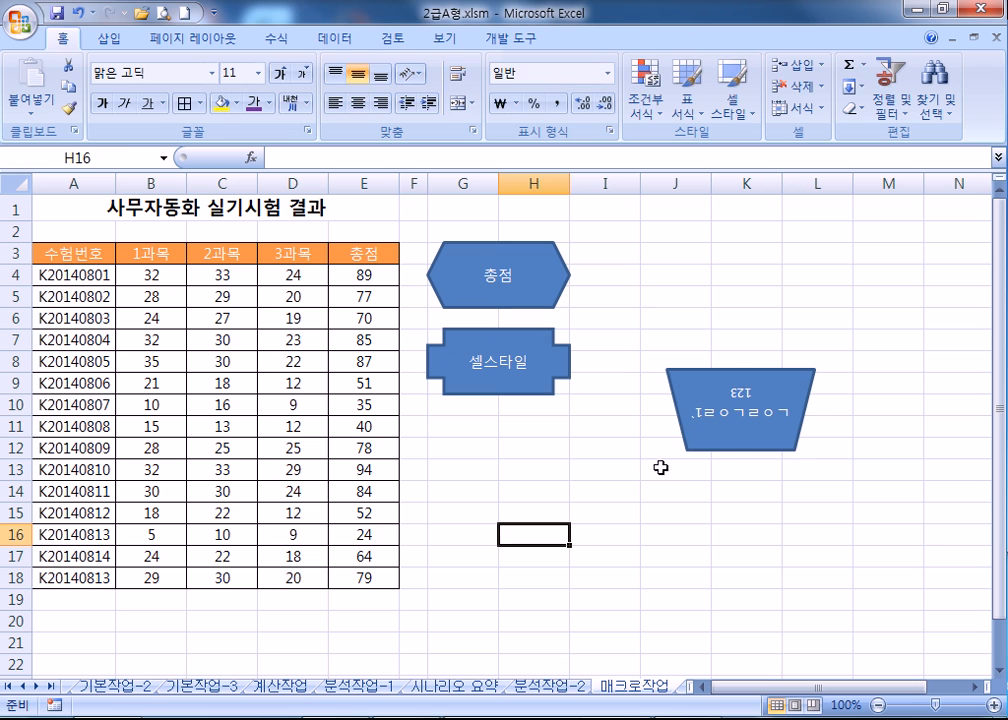
click(729, 443)
key(Delete)
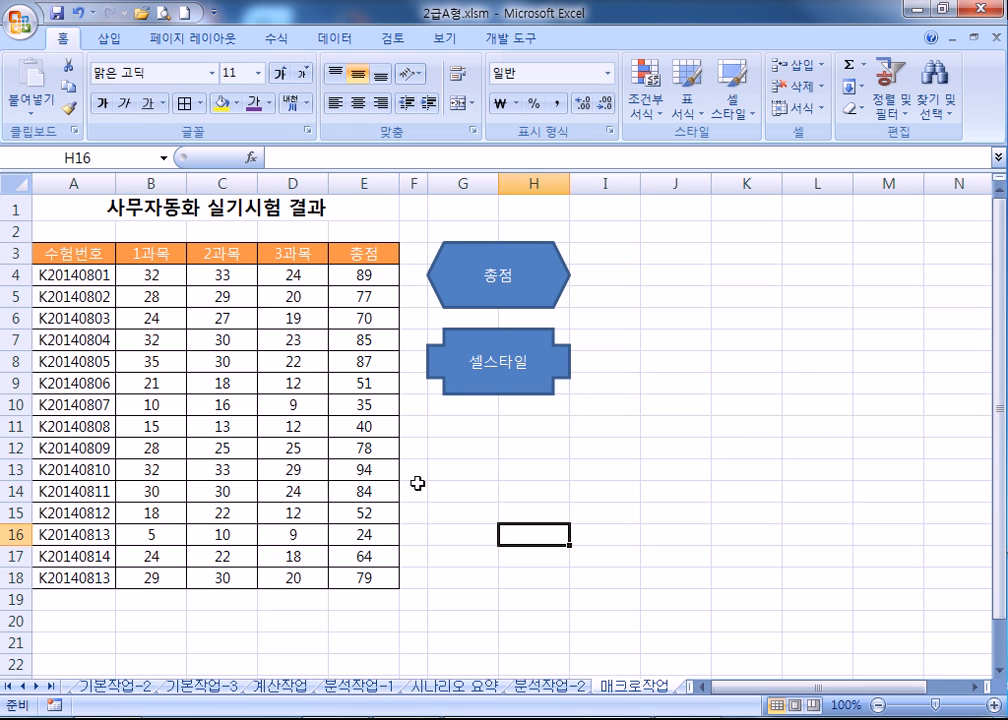
Step: Go to the 차트작업 sheet and examine the 회원수 column C3:C11 against the 수강료 chart
key(ctrl+Page_Down)
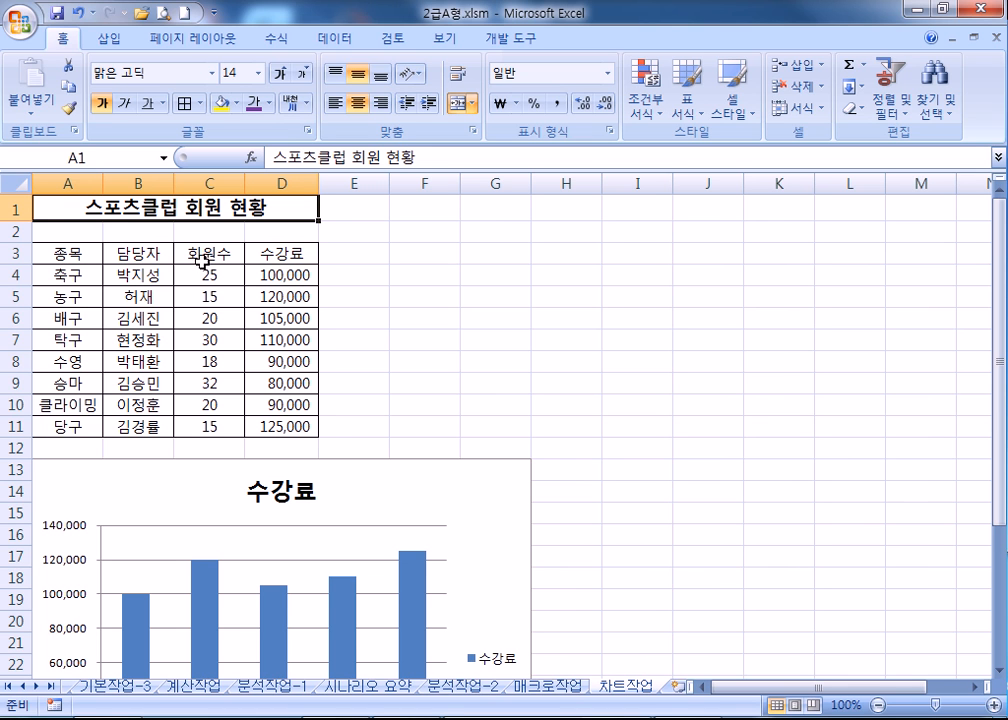
drag(203, 256, 207, 426)
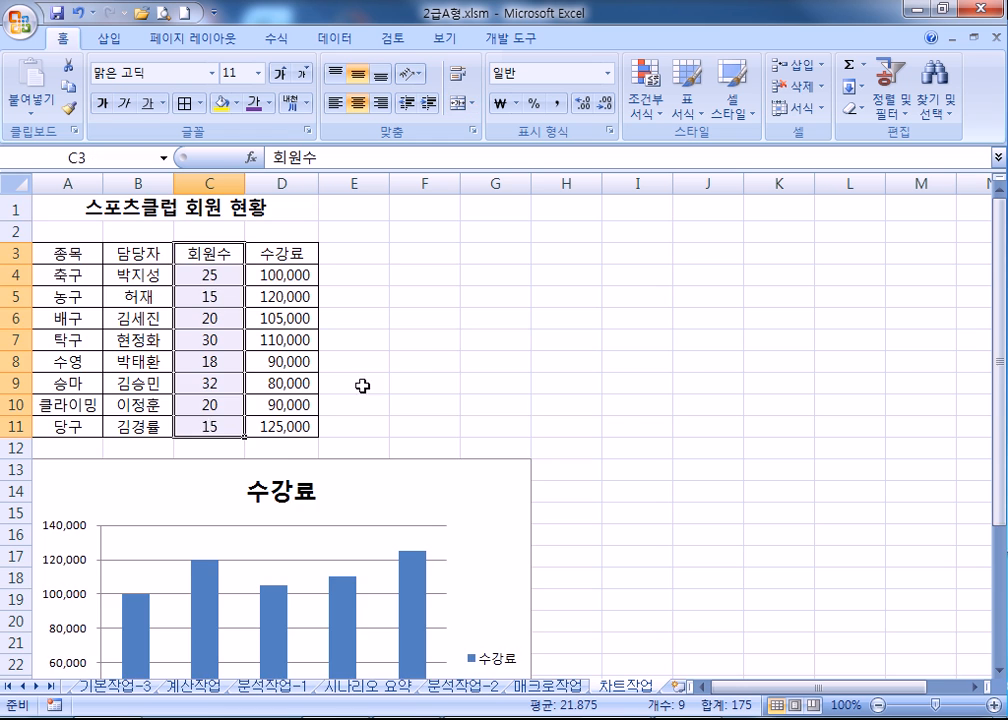
scroll(450, 388, down, 3)
scroll(451, 388, up, 3)
scroll(440, 400, down, 2)
scroll(200, 470, up, 2)
scroll(65, 300, down, 2)
scroll(200, 440, up, 2)
scroll(418, 494, down, 2)
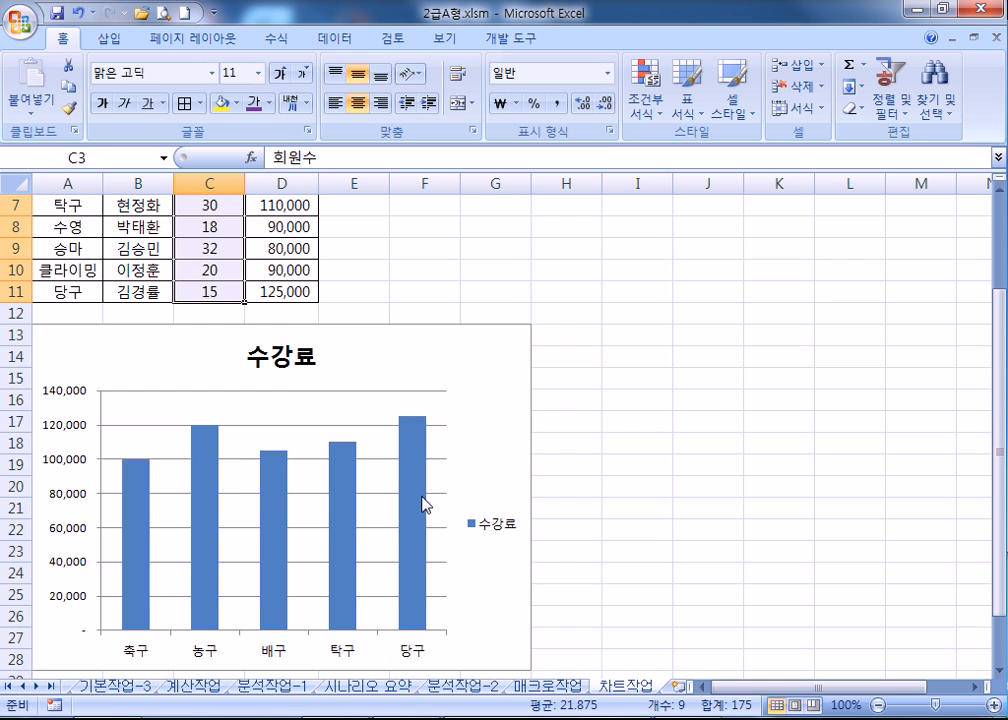
Step: Try to add the 회원수 cells C3:C7 and C11 to the chart's source data range
click(481, 366)
scroll(484, 360, up, 1)
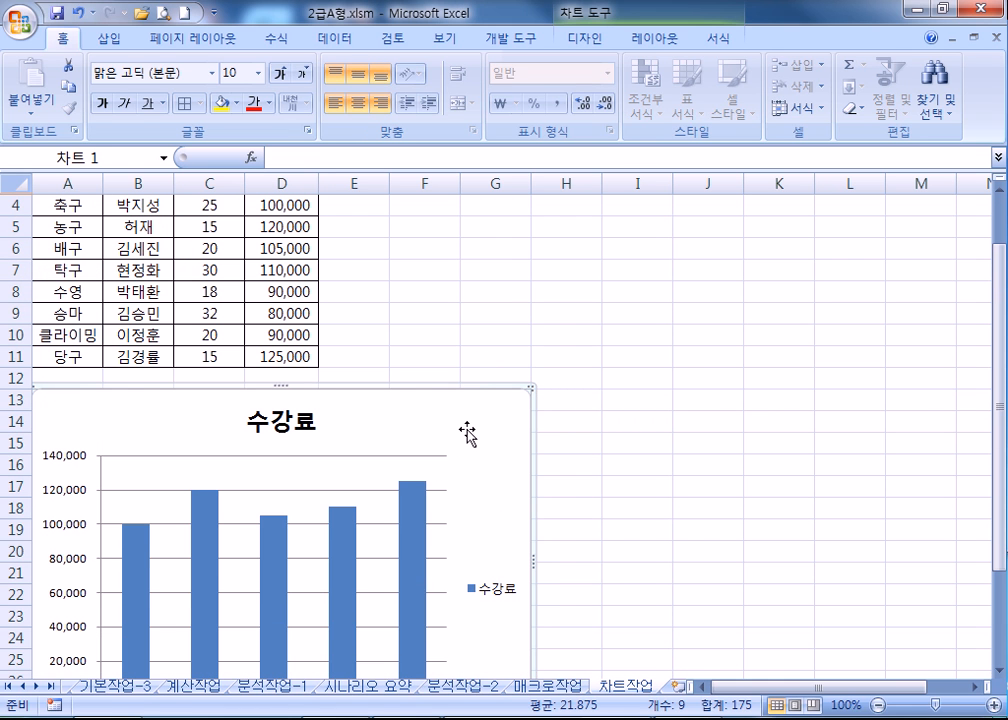
click(202, 102)
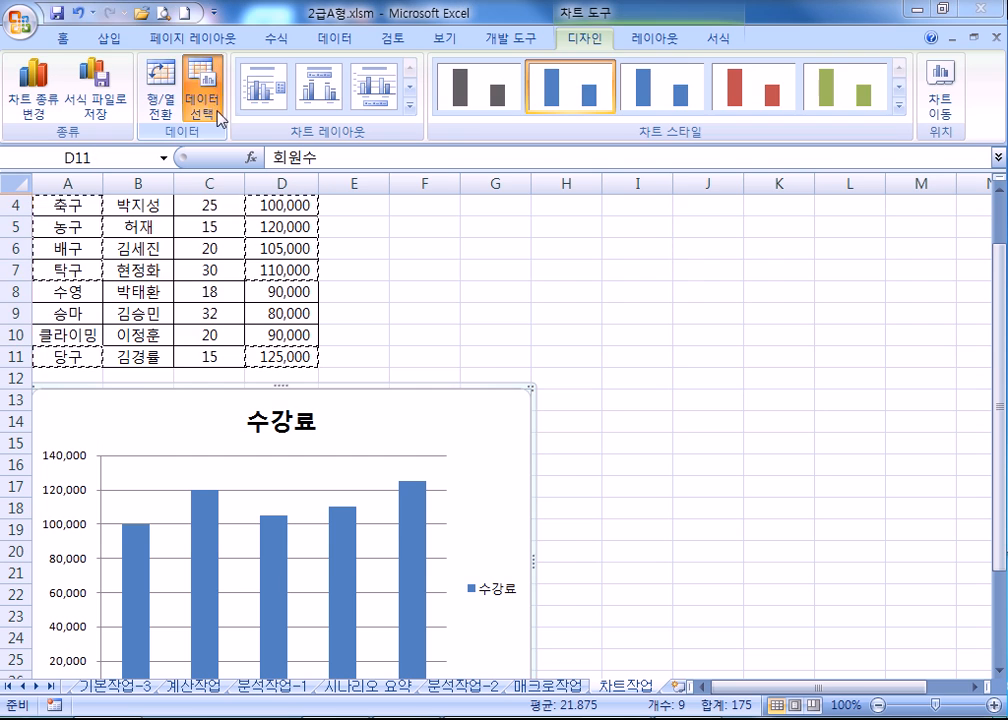
scroll(434, 342, up, 1)
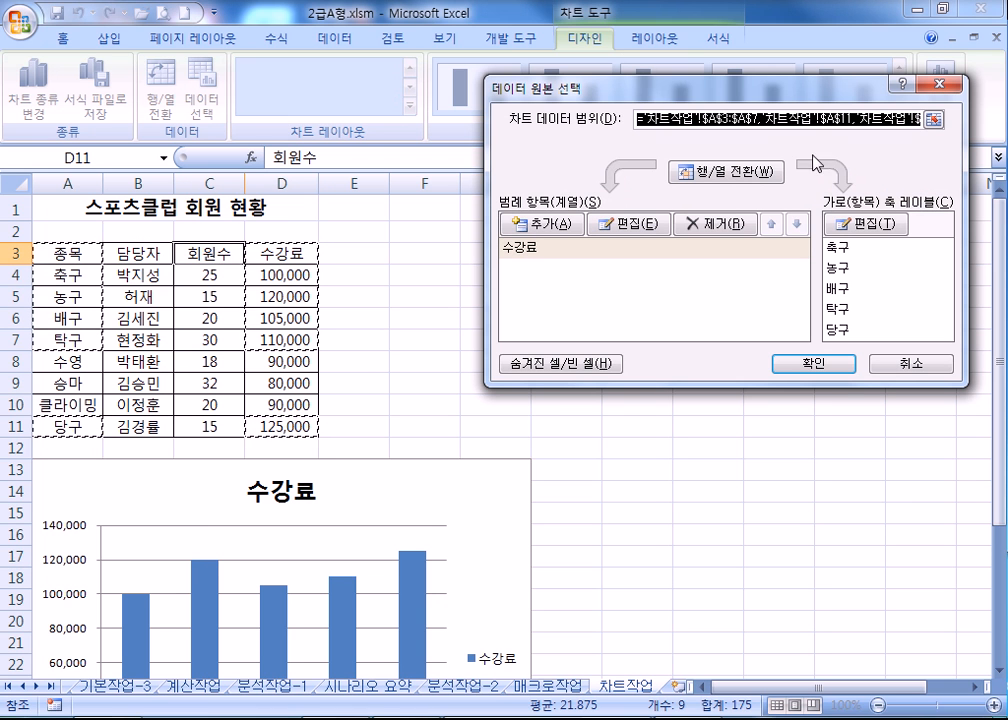
drag(213, 258, 208, 340)
ctrl+click(204, 424)
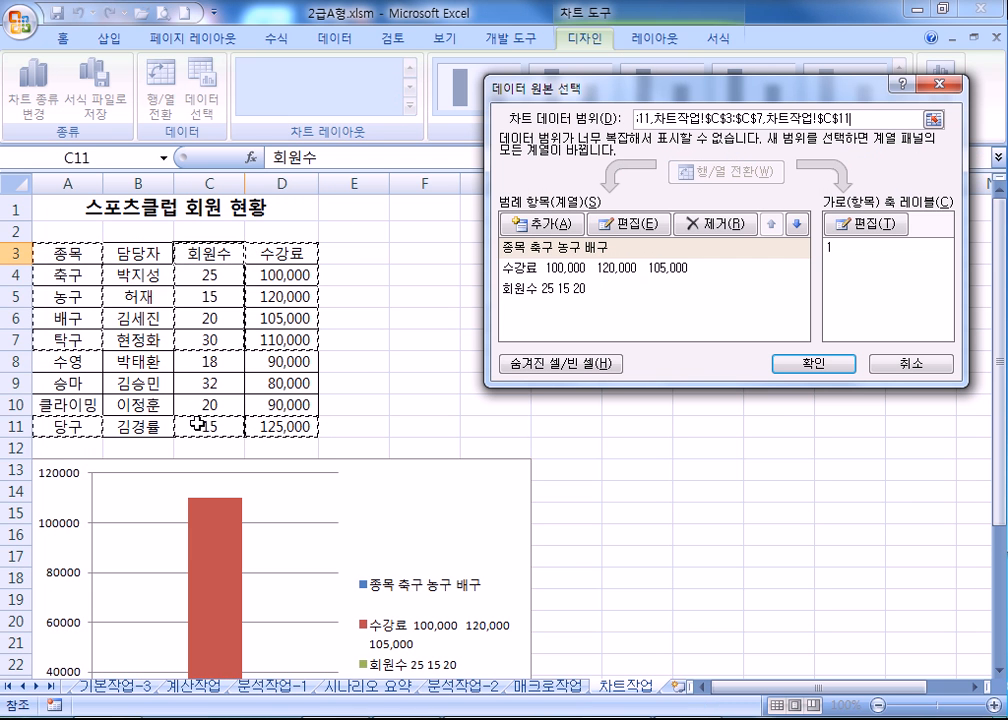
scroll(484, 492, down, 2)
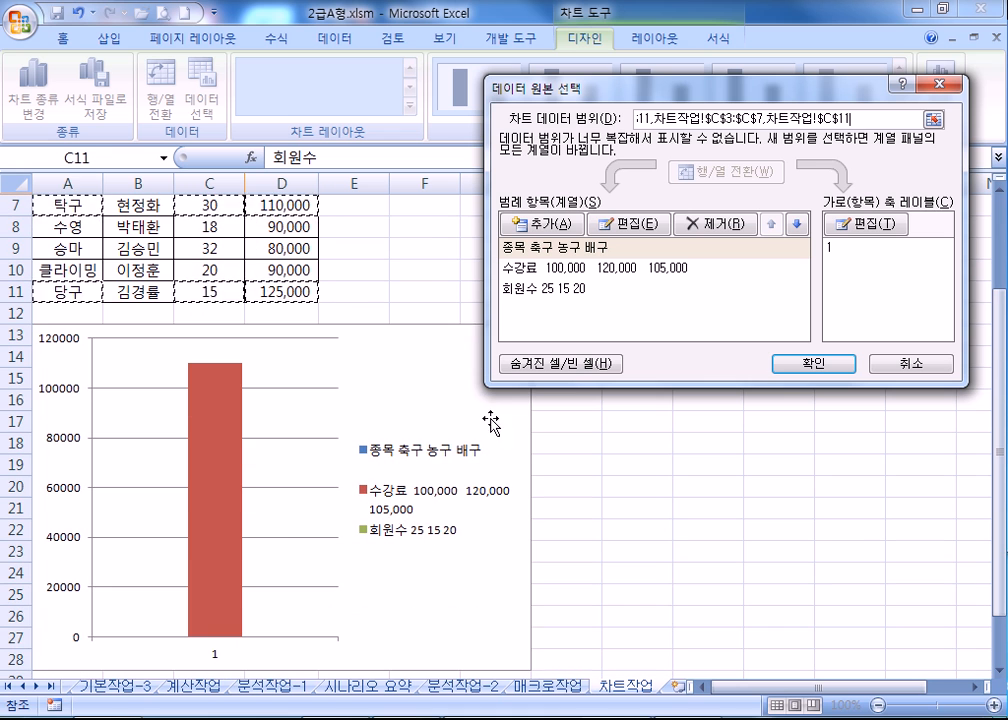
key(Escape)
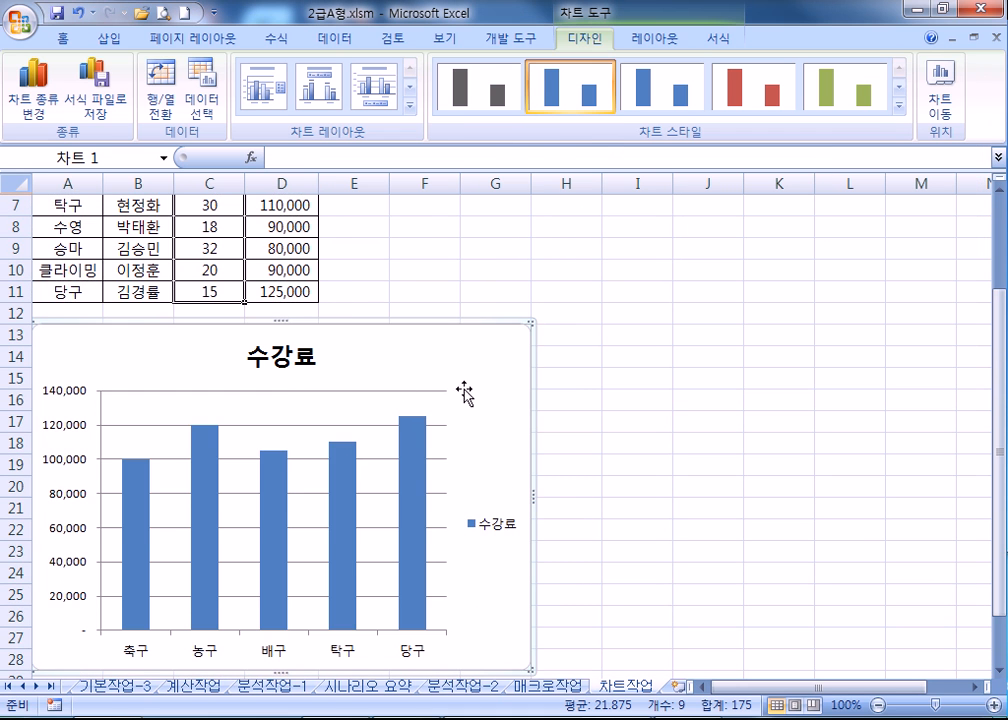
scroll(470, 385, up, 2)
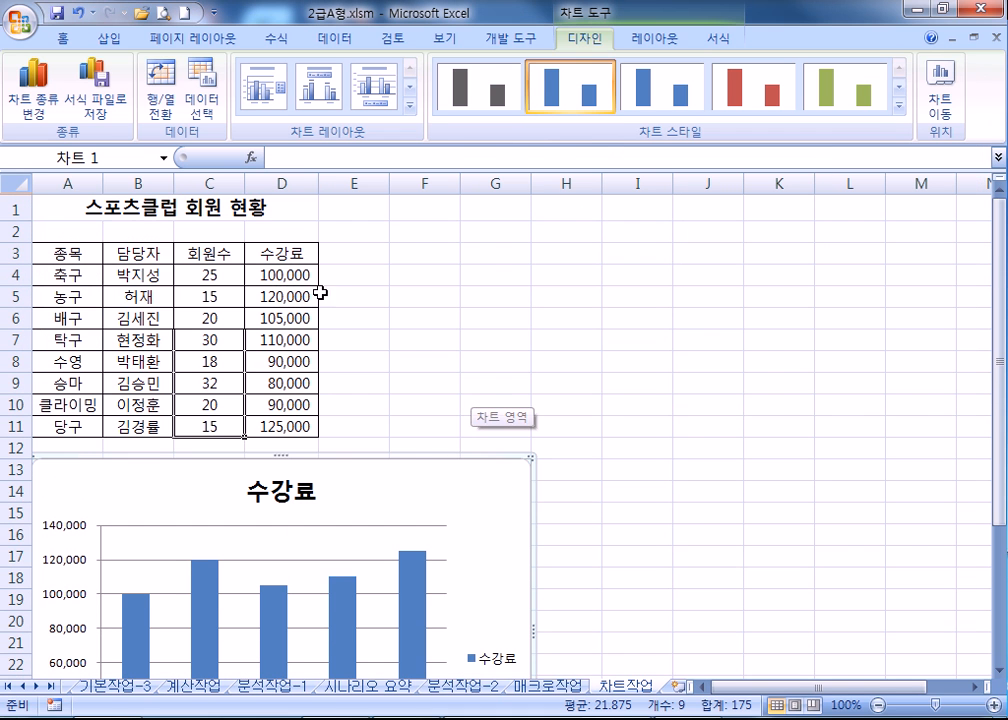
click(378, 342)
click(470, 515)
click(193, 362)
click(424, 404)
scroll(412, 410, down, 4)
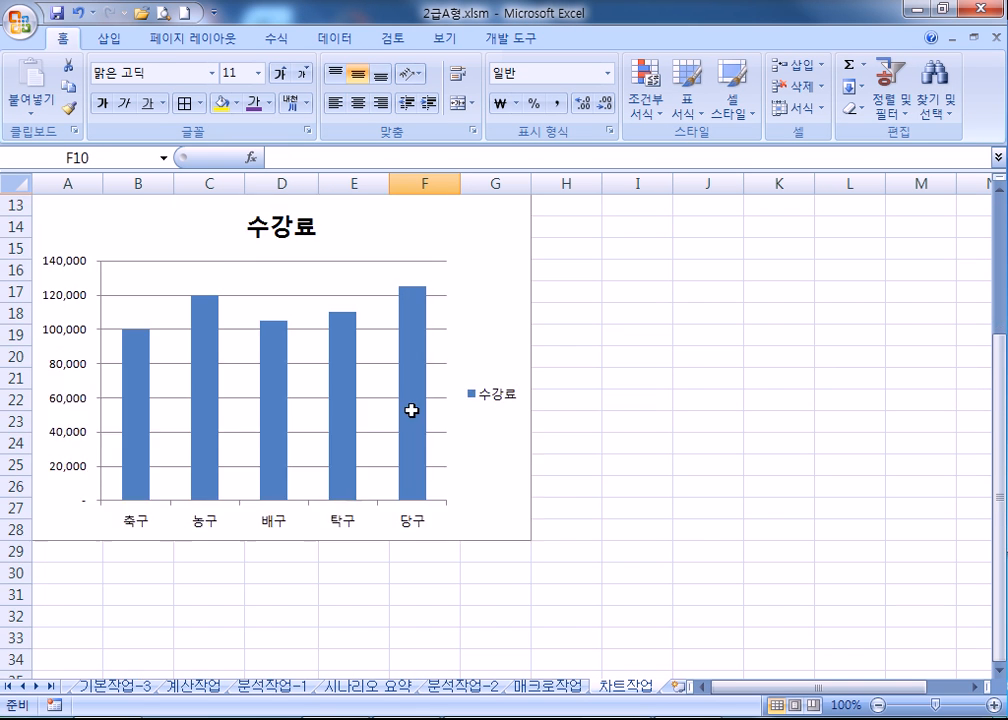
scroll(412, 410, up, 3)
Step: Try again to extend the 수강료 chart's data range with C3:C7 and C11
click(479, 447)
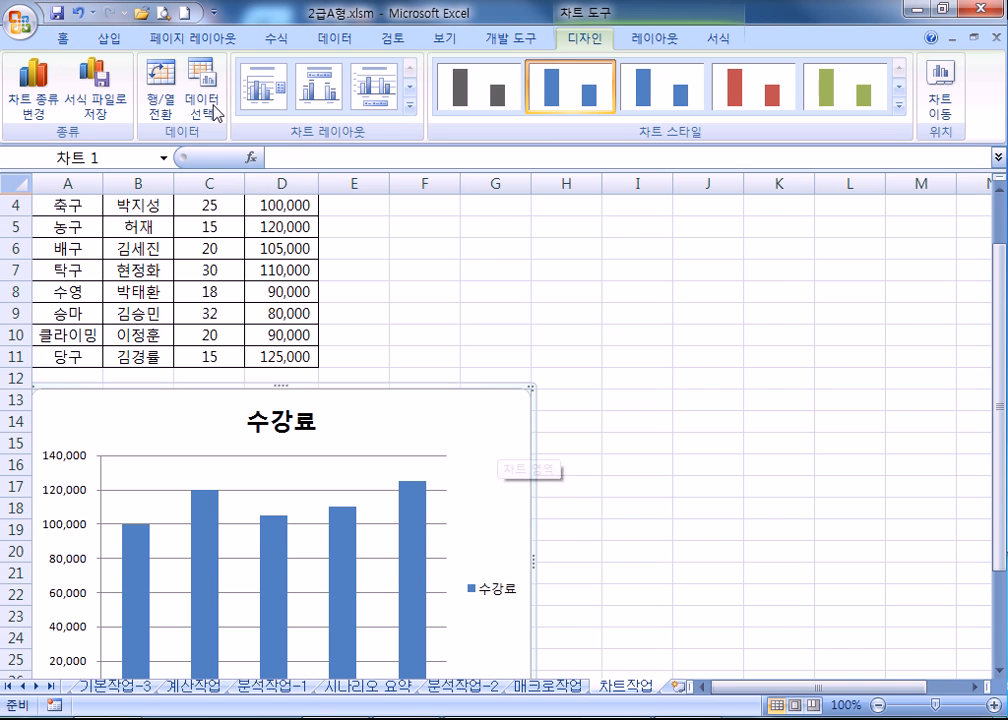
click(203, 96)
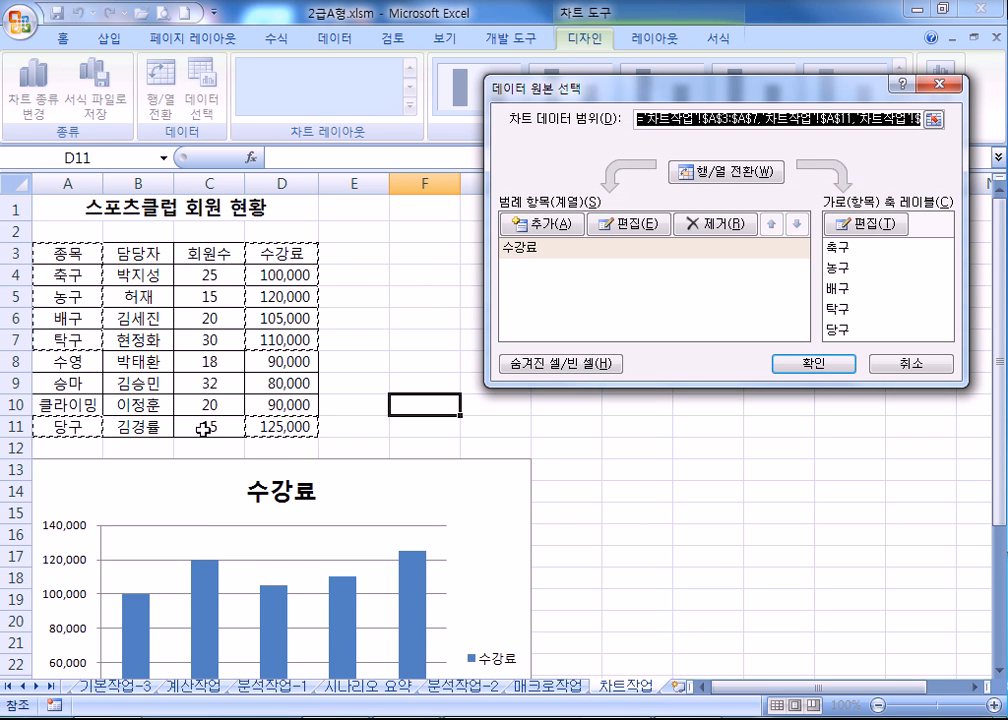
scroll(168, 460, down, 3)
scroll(203, 328, up, 3)
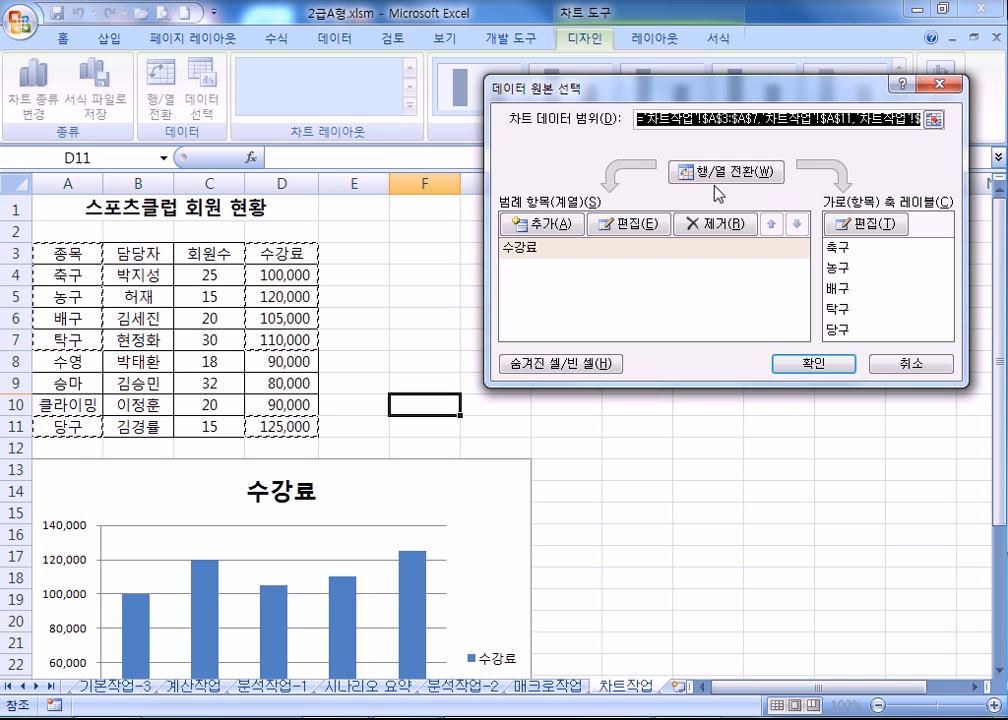
drag(209, 252, 208, 340)
ctrl+click(200, 425)
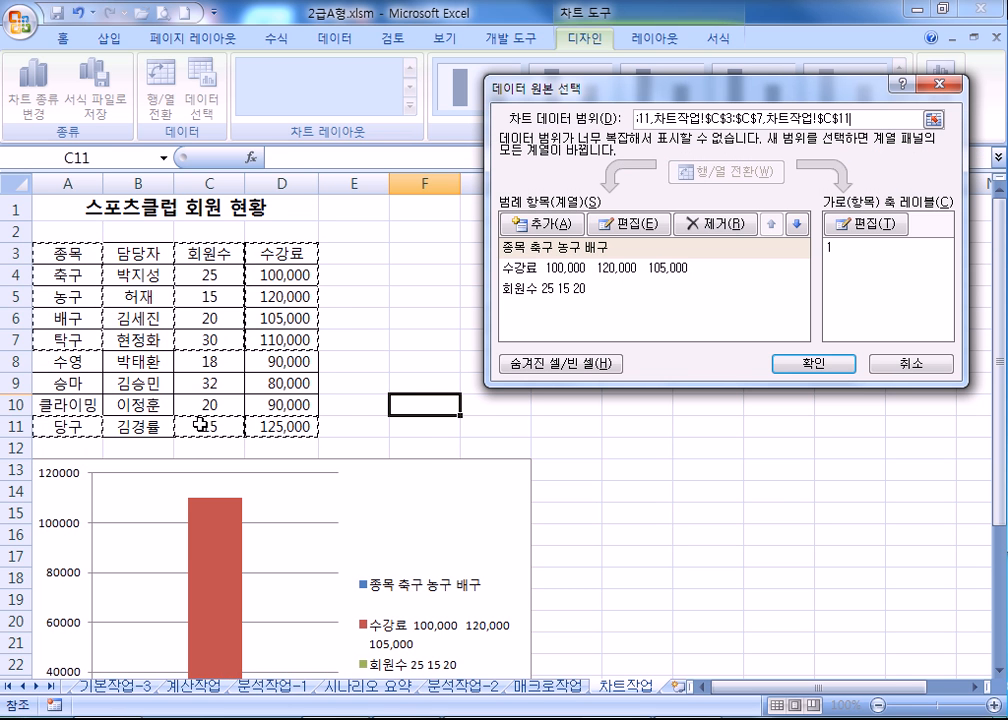
scroll(430, 400, down, 3)
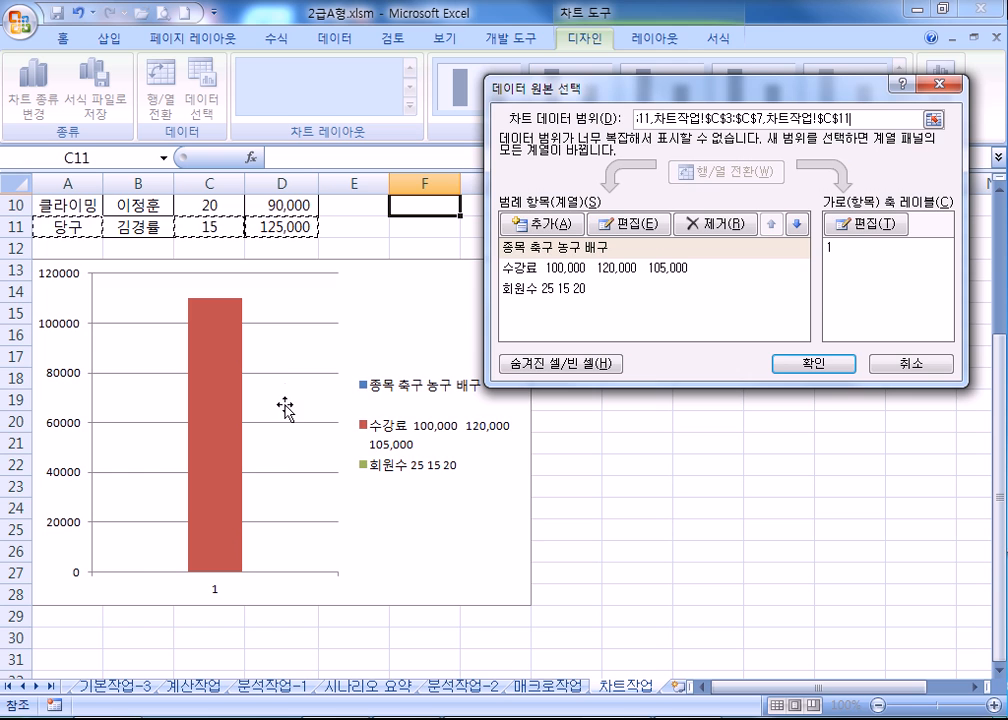
key(Return)
Step: Copy the 회원수 cells C3:C7 and C11 and paste them into the chart as a series
drag(212, 253, 208, 340)
ctrl+click(191, 423)
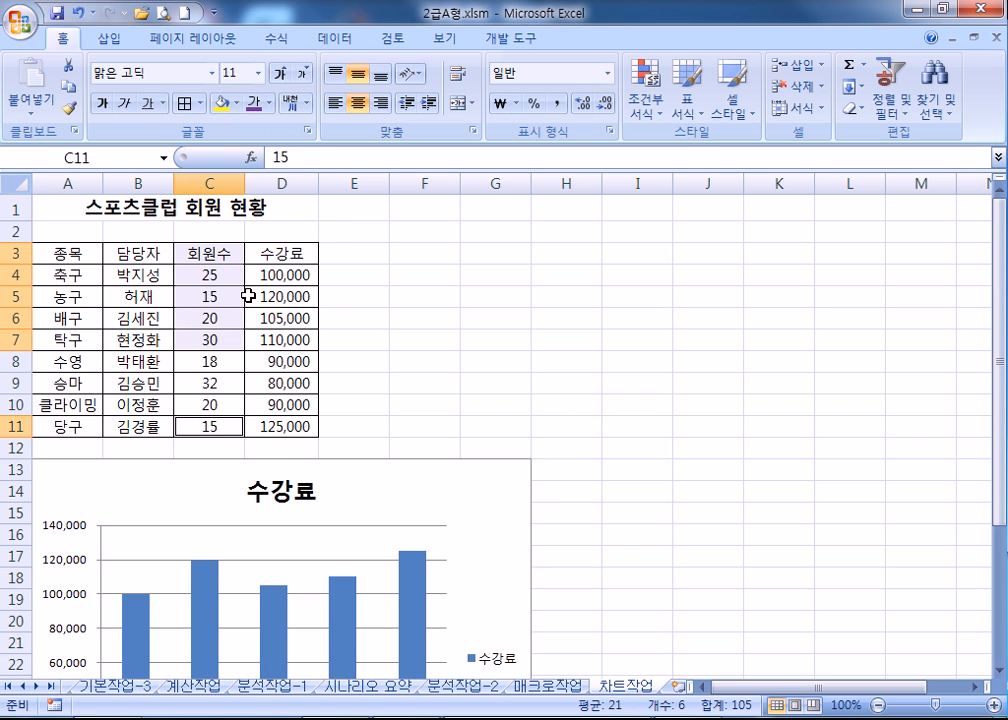
key(ctrl+c)
click(490, 506)
scroll(666, 466, down, 3)
key(ctrl+v)
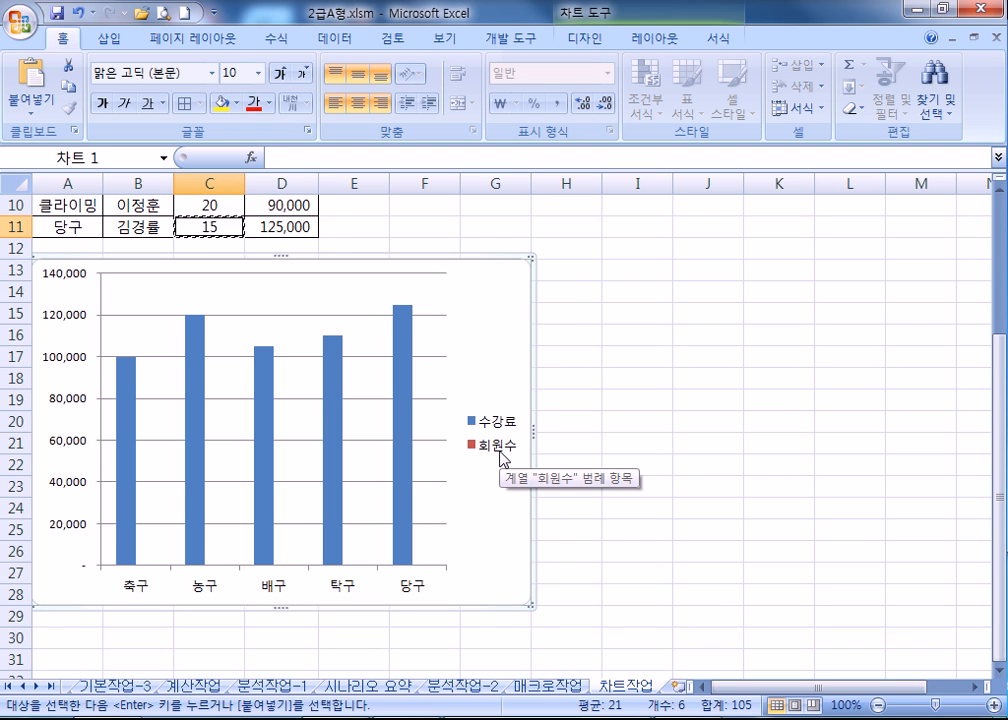
Step: Undo the pasting of the 회원수 series into the chart
scroll(503, 458, up, 3)
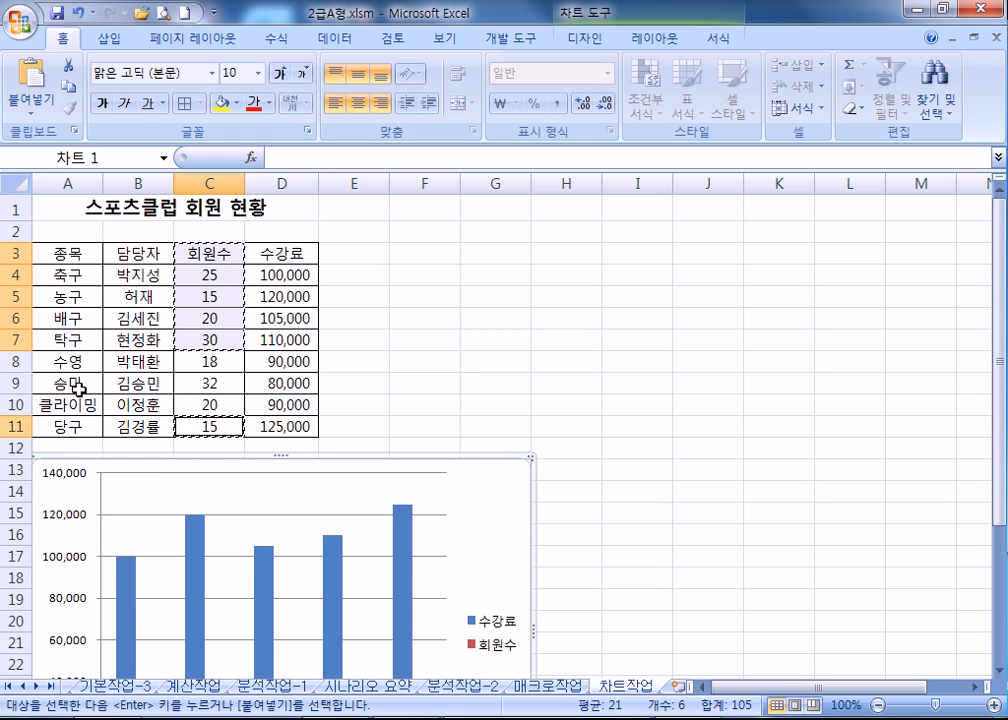
scroll(356, 490, down, 3)
scroll(388, 548, up, 3)
key(Delete)
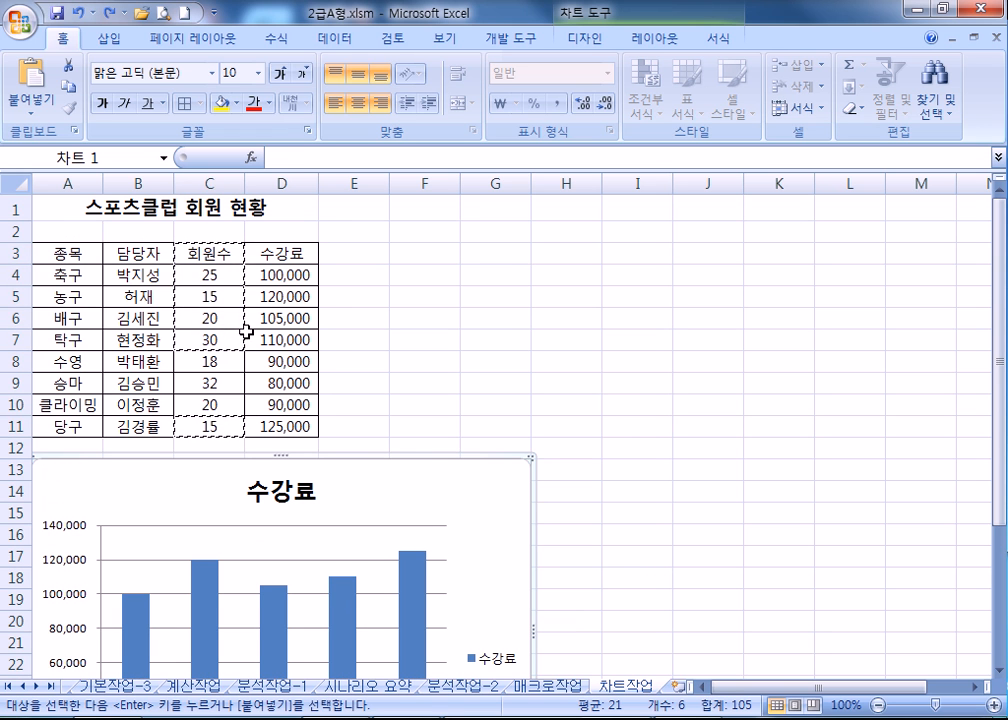
Step: Copy C3:C7 and C11 again and paste them into the chart as the 회원수 series
drag(209, 253, 209, 340)
ctrl+click(210, 425)
key(ctrl+c)
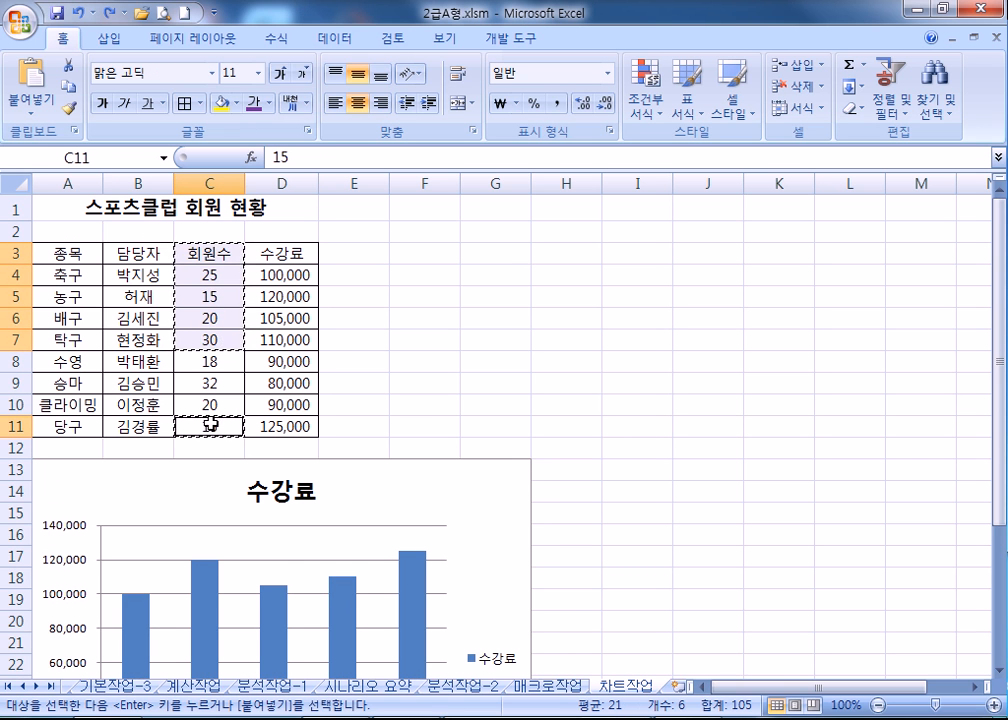
scroll(472, 454, down, 3)
click(474, 318)
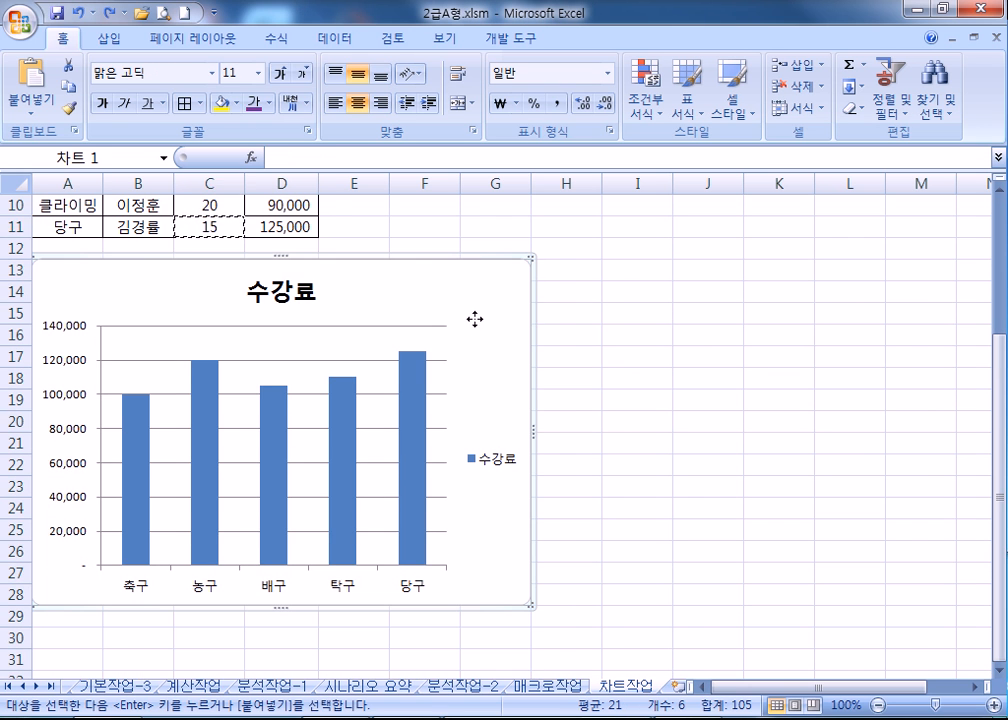
key(ctrl+v)
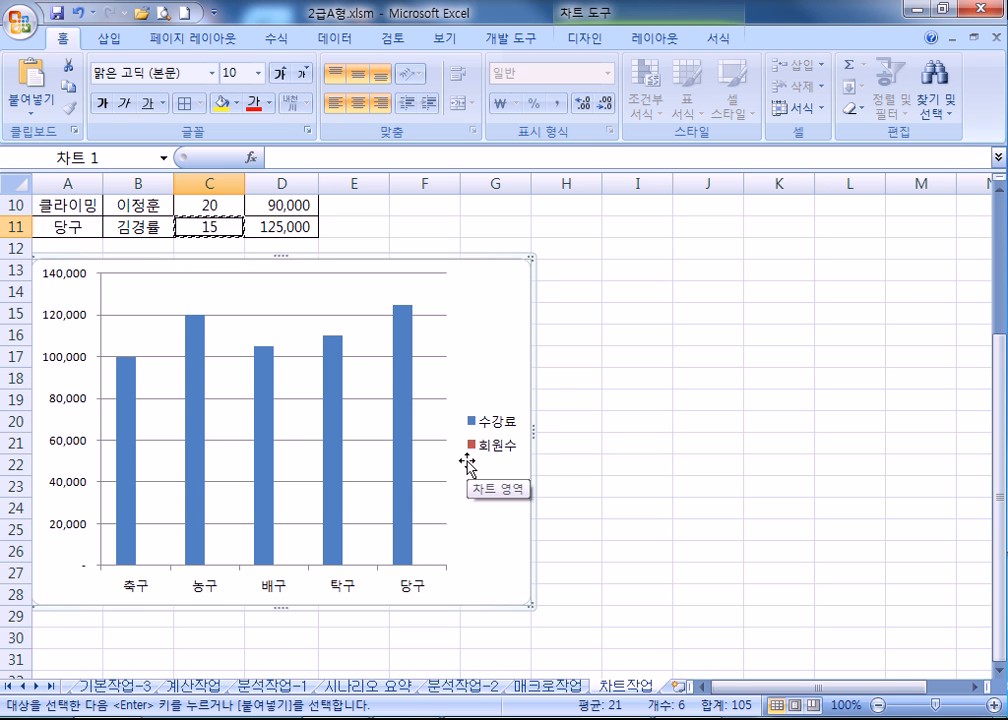
Step: Change the chart type of the 회원수 series to a line with markers
click(590, 40)
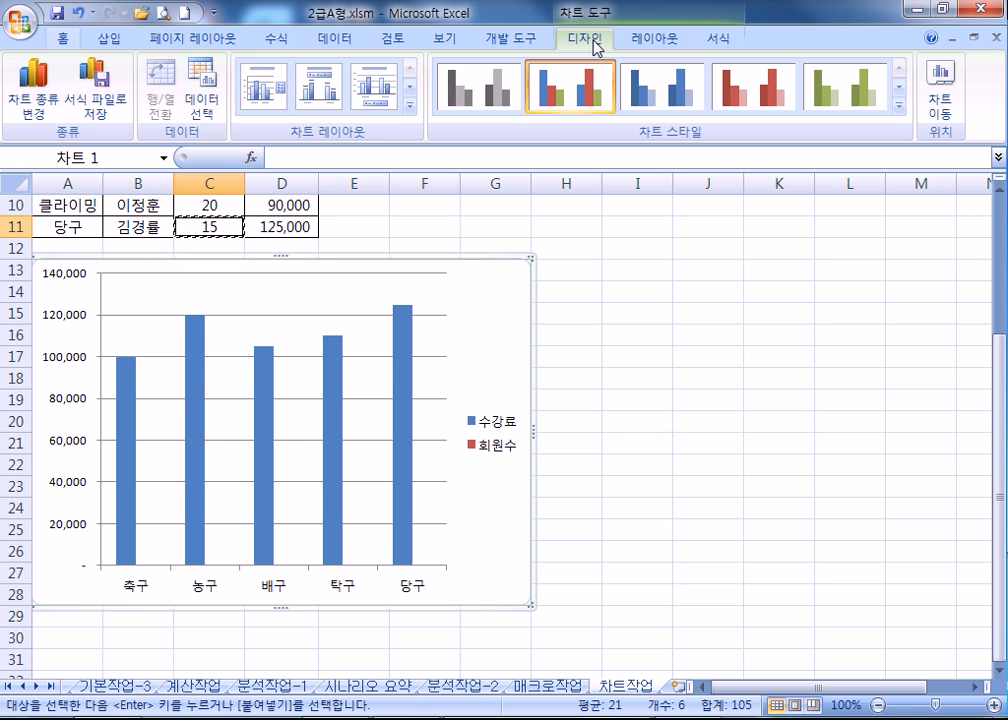
click(672, 43)
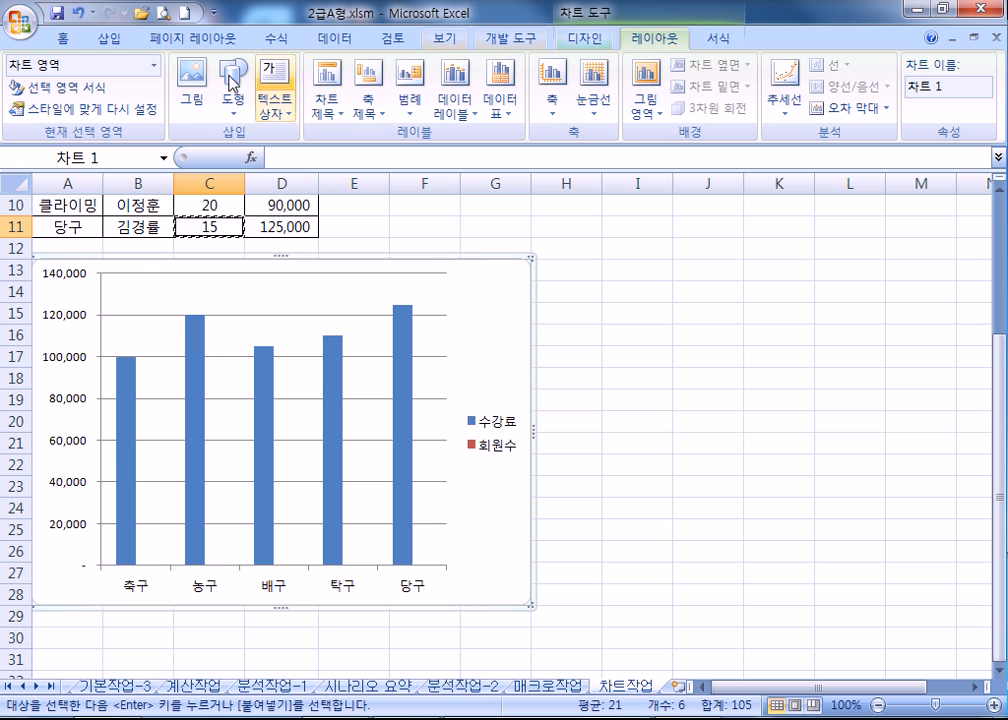
click(154, 65)
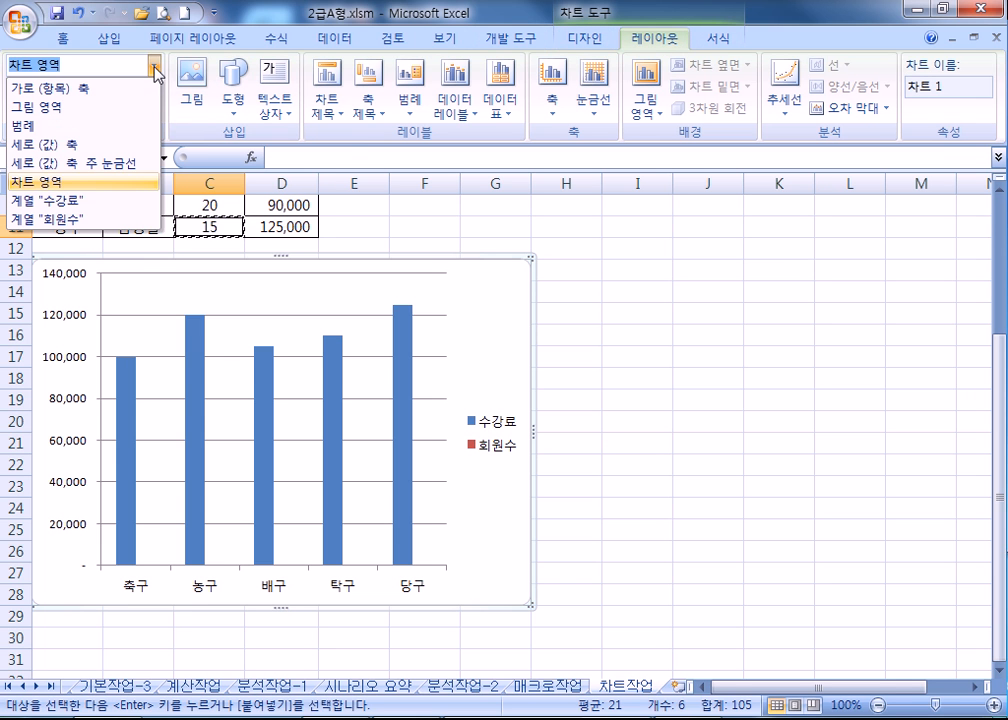
click(72, 220)
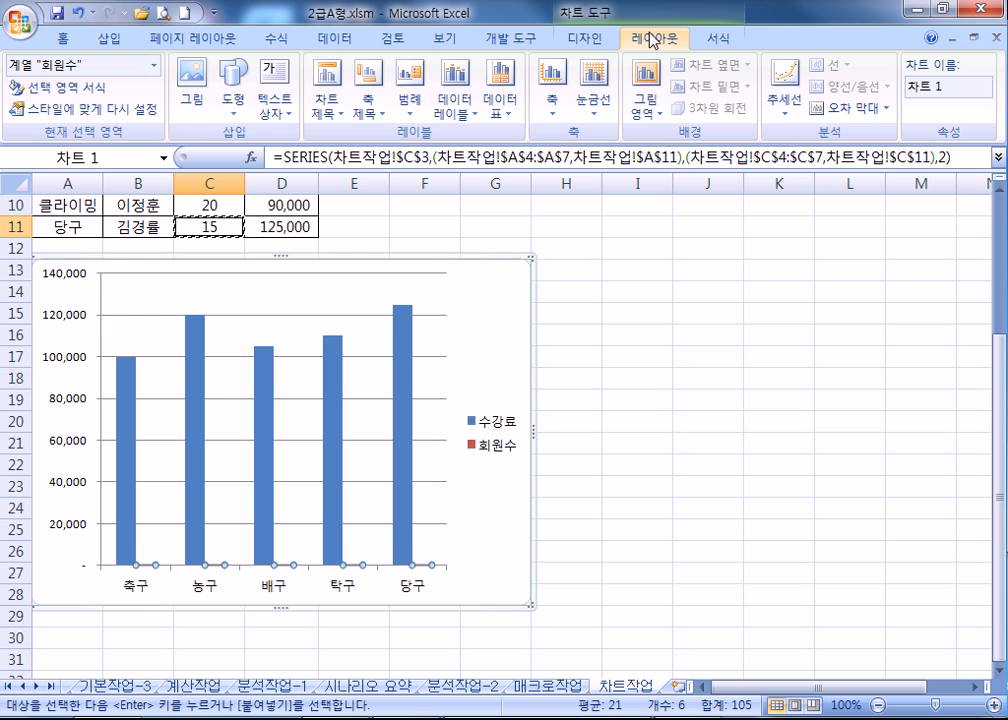
click(154, 65)
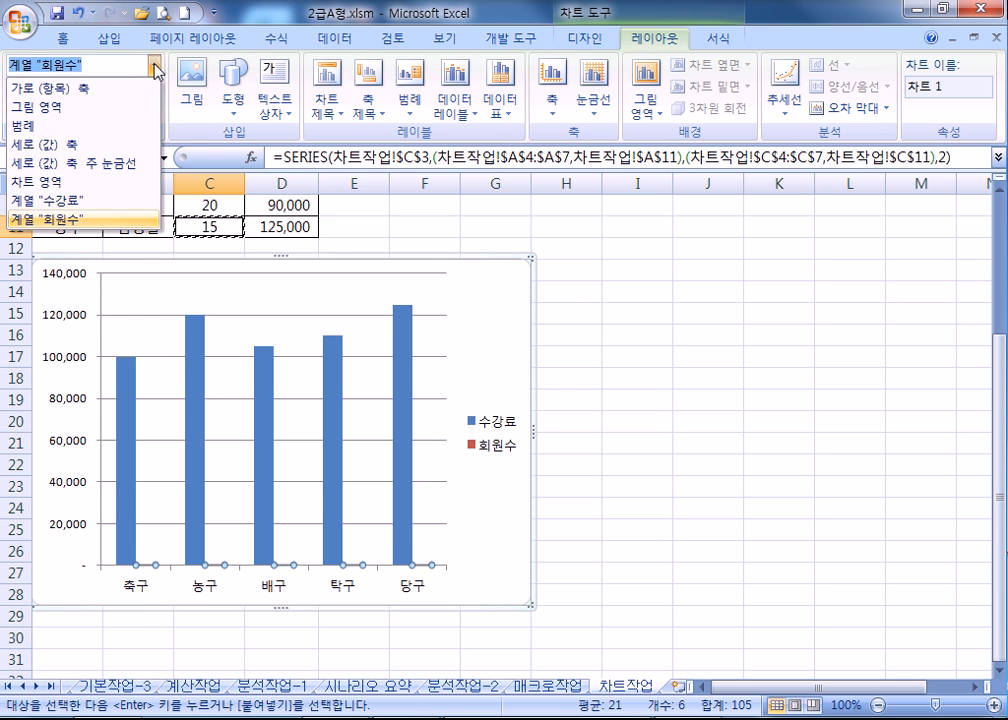
click(75, 218)
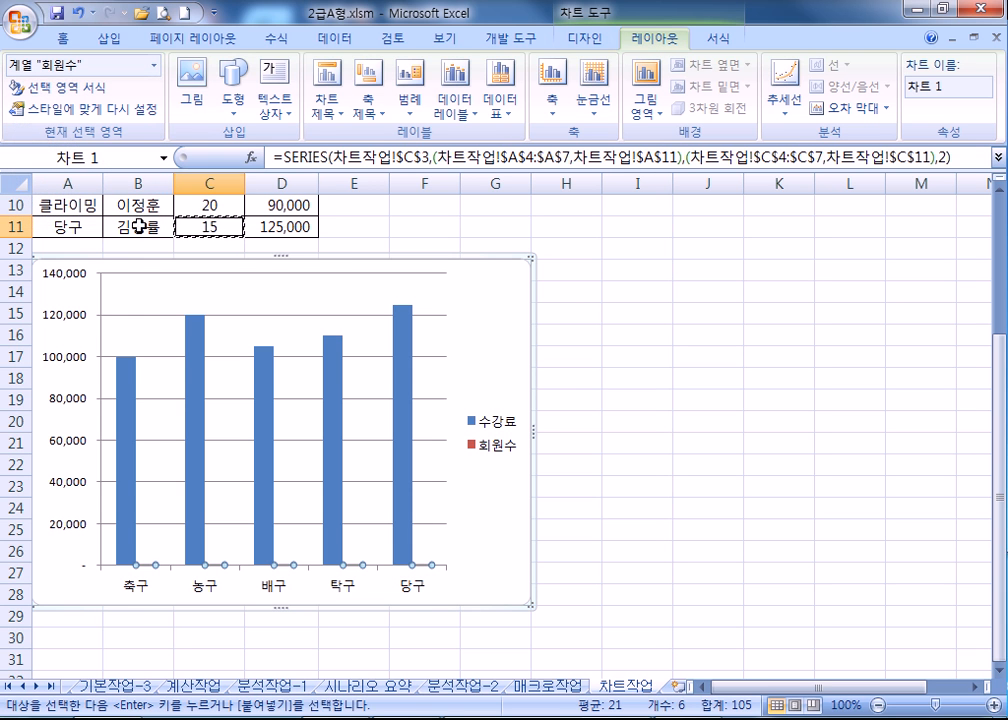
click(594, 39)
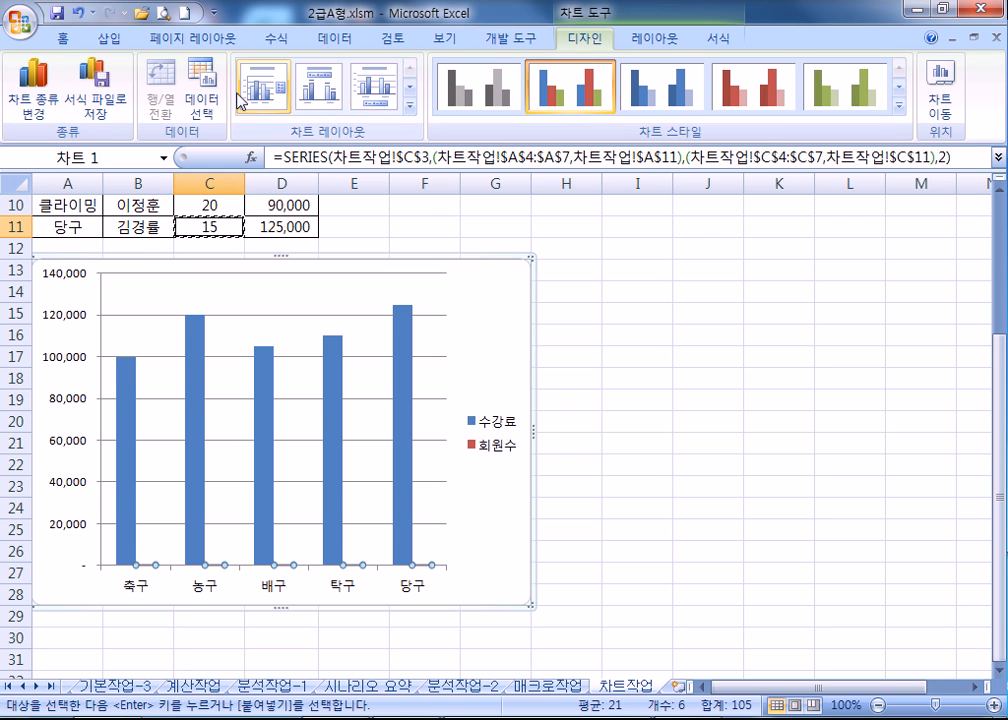
click(43, 110)
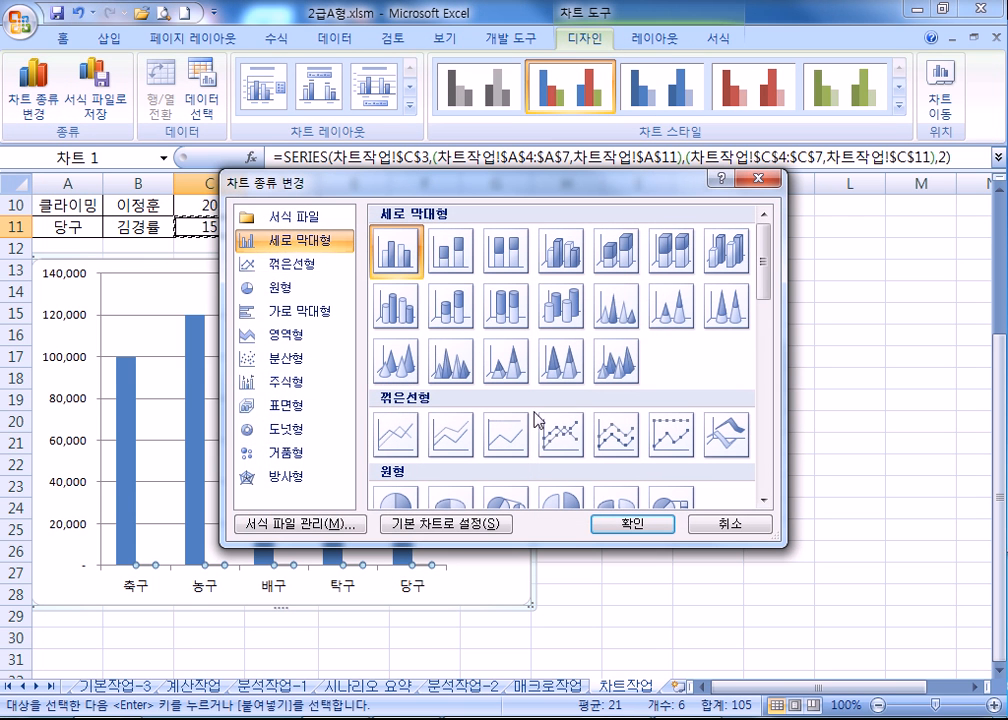
click(575, 442)
click(610, 522)
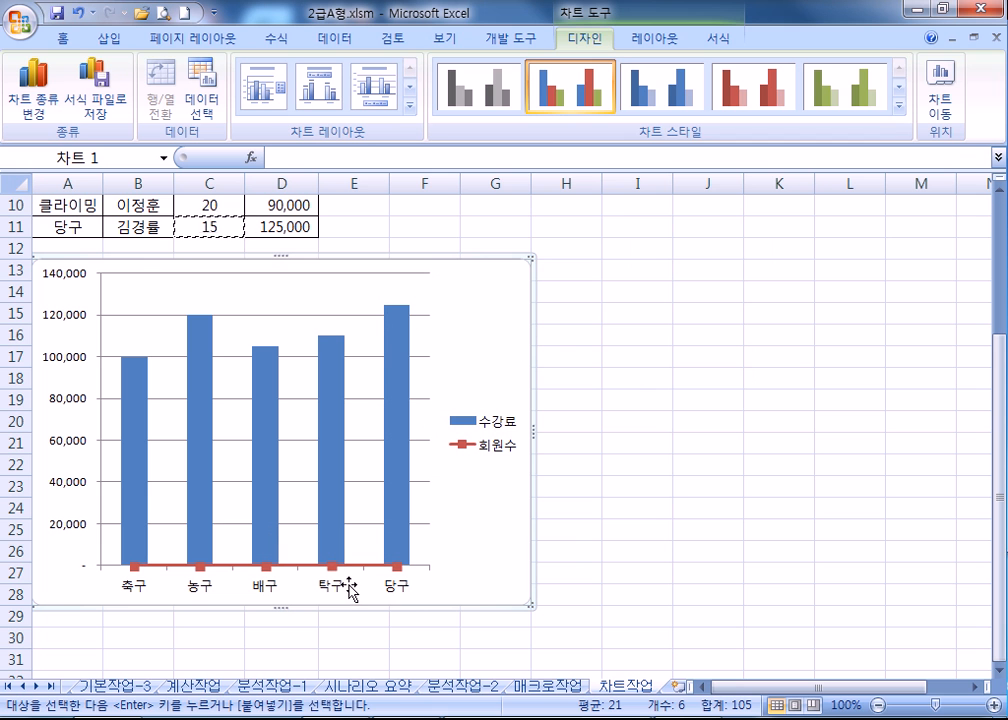
Step: Plot the 회원수 line series on the secondary axis
click(350, 567)
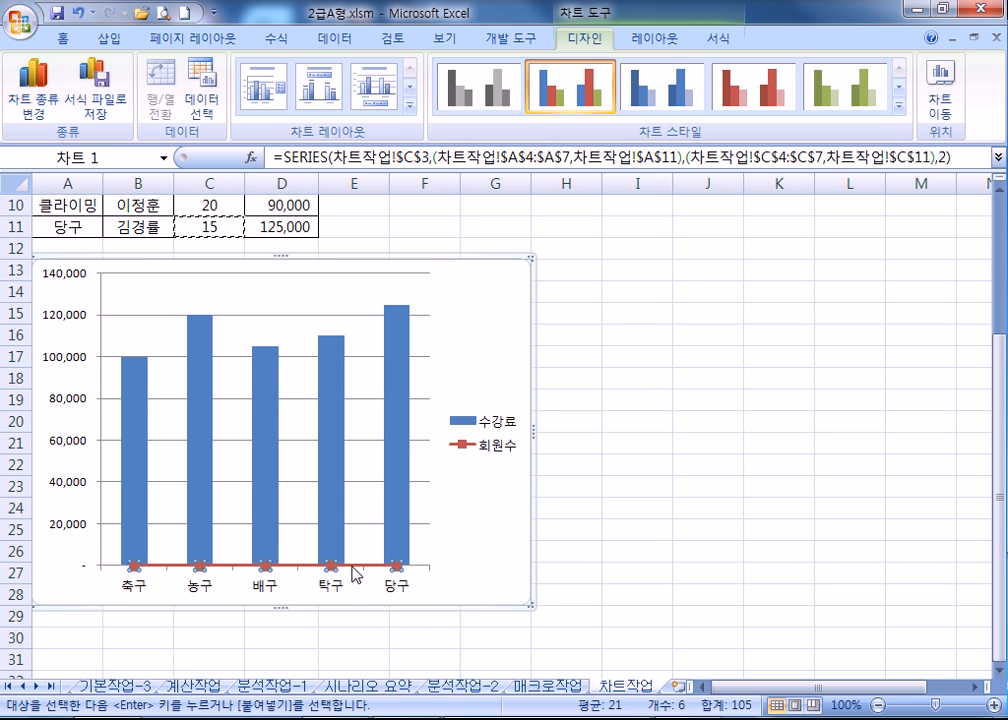
right_click(364, 567)
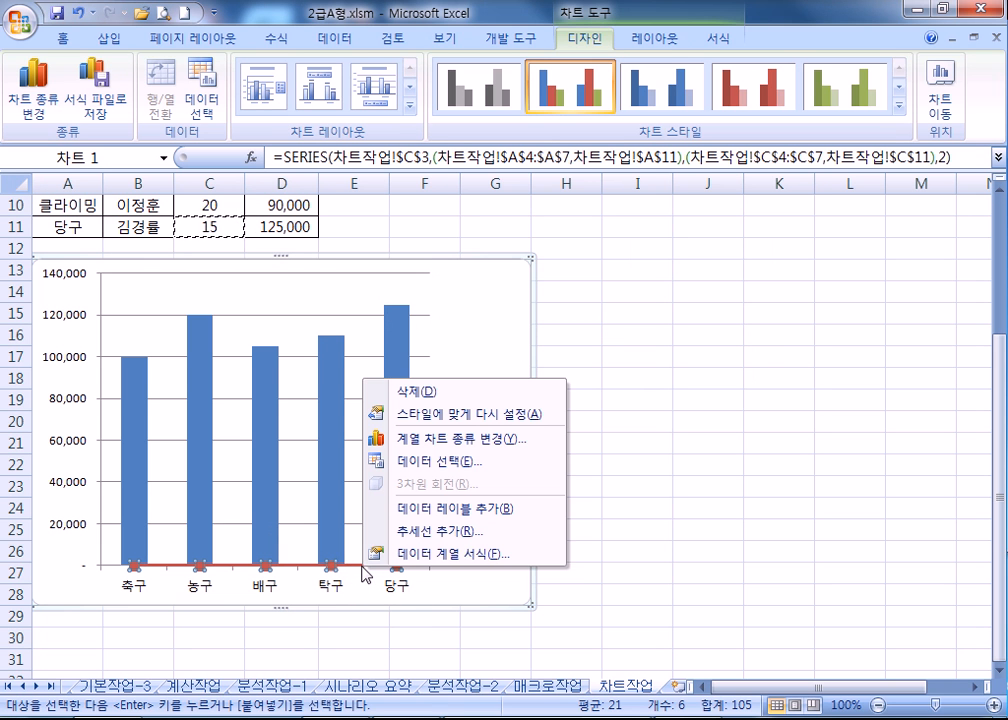
click(421, 557)
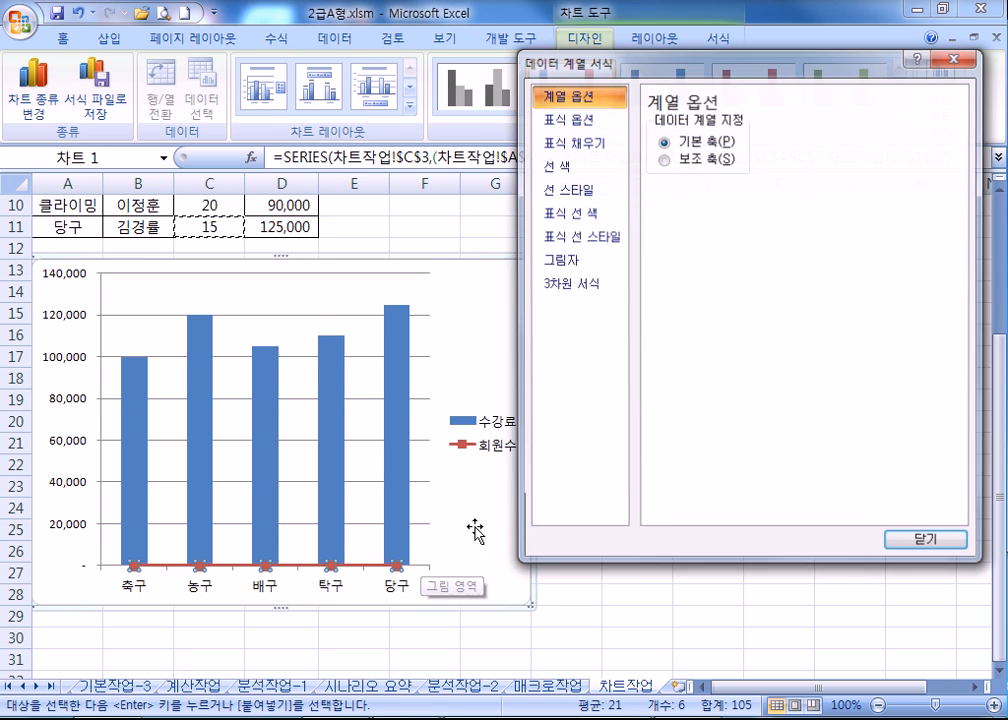
click(700, 158)
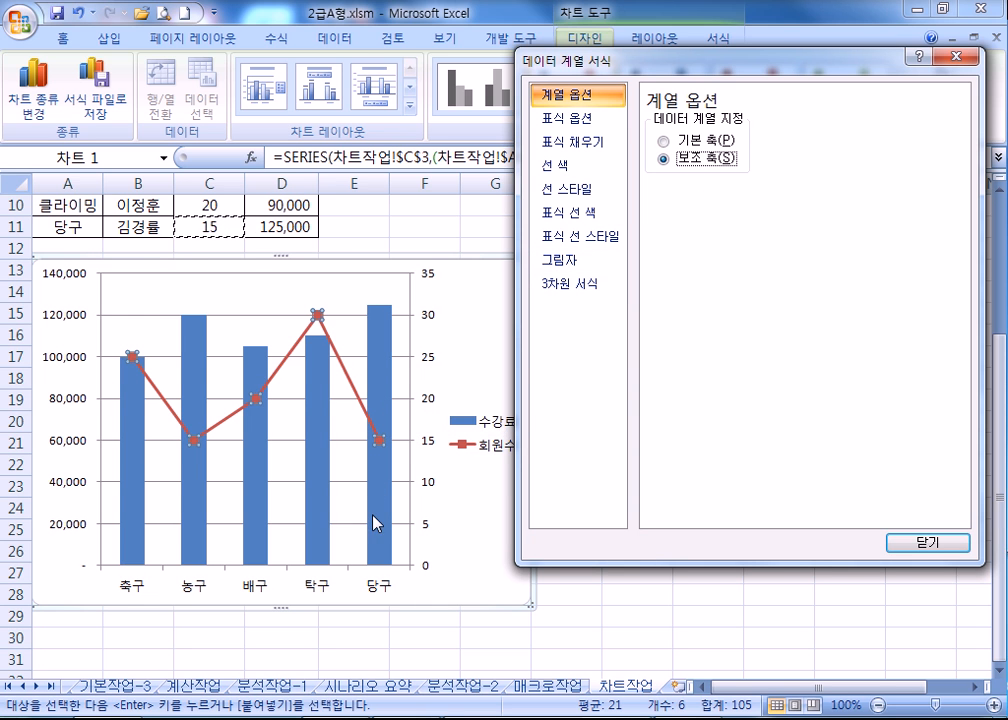
mouse_move(376, 522)
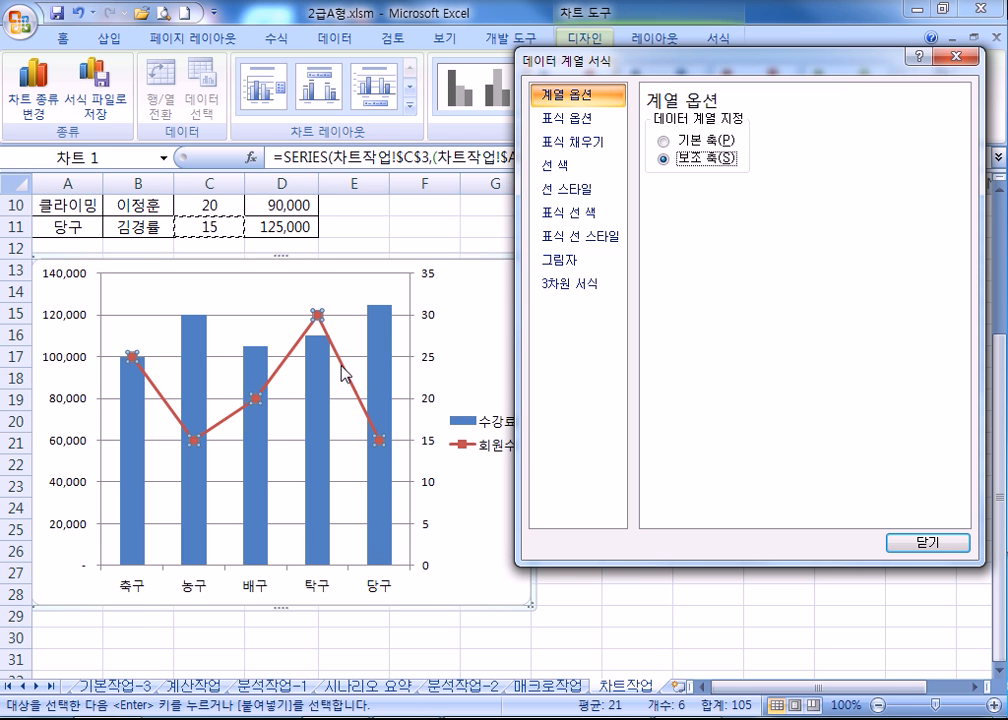
drag(605, 59, 680, 89)
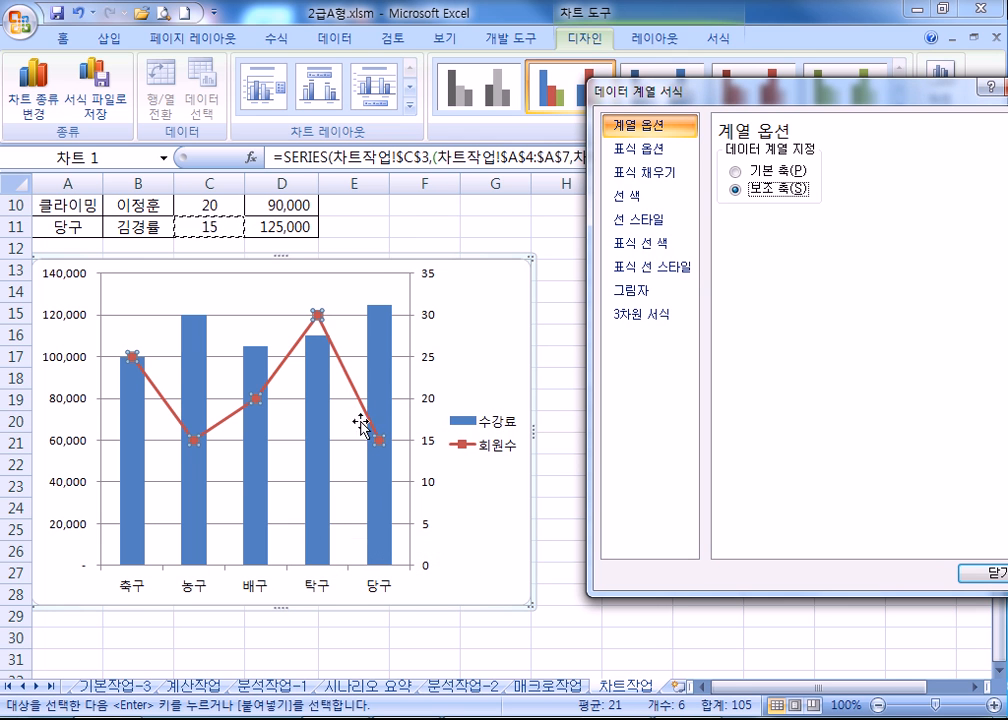
Step: Select the chart's plot area, reselect the 회원수 series from the chart elements, and close the series formatting dialog
click(655, 38)
click(717, 38)
click(655, 38)
click(155, 64)
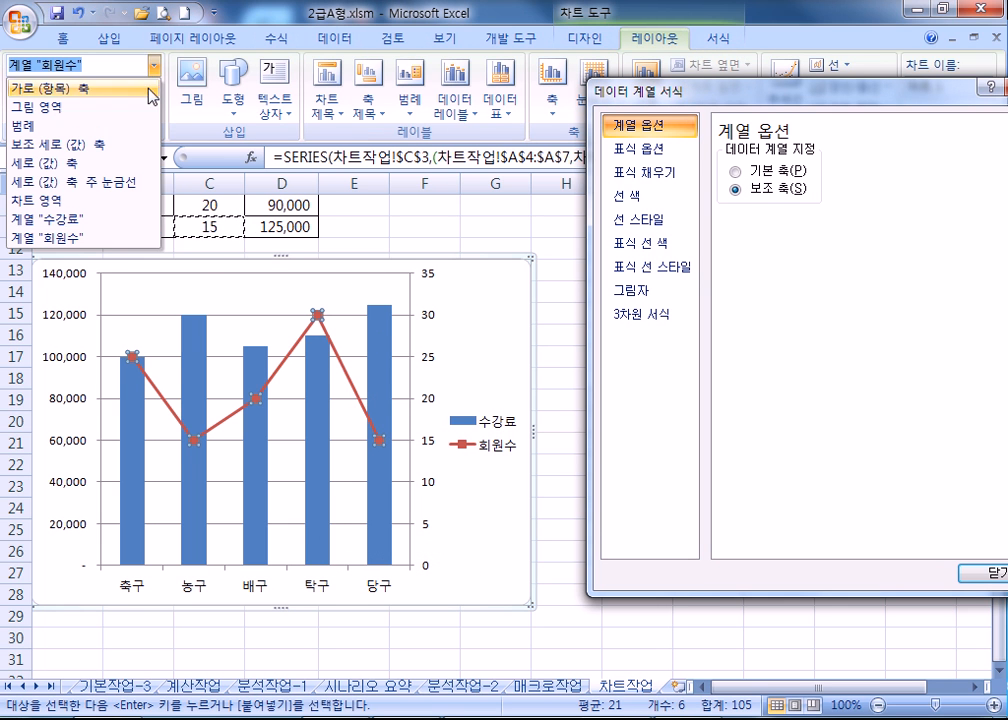
click(80, 107)
click(155, 64)
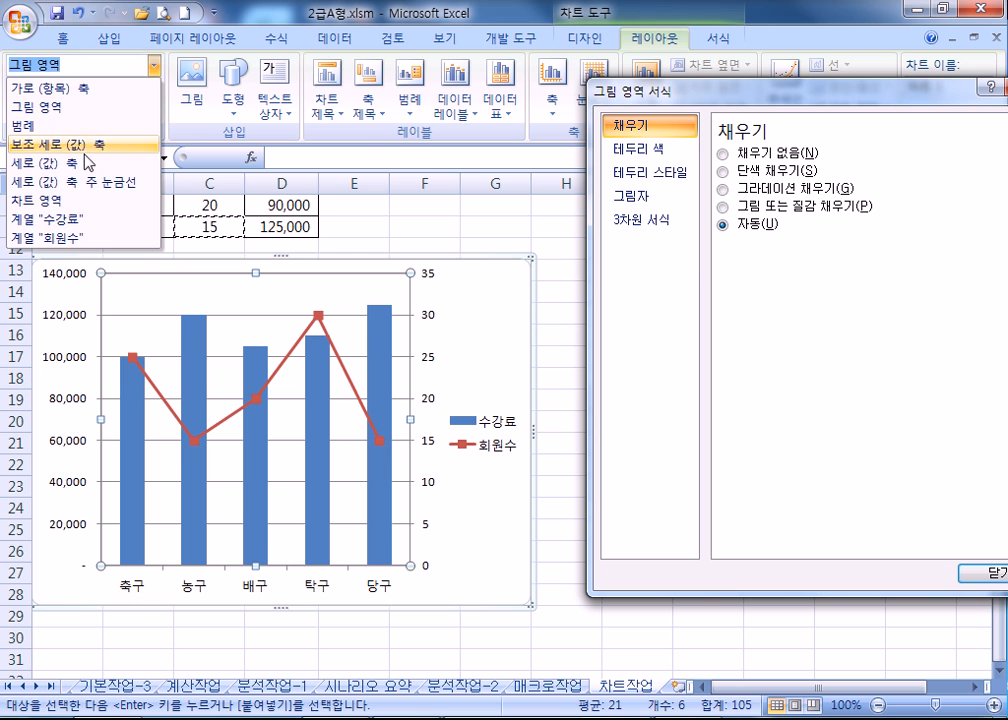
click(55, 237)
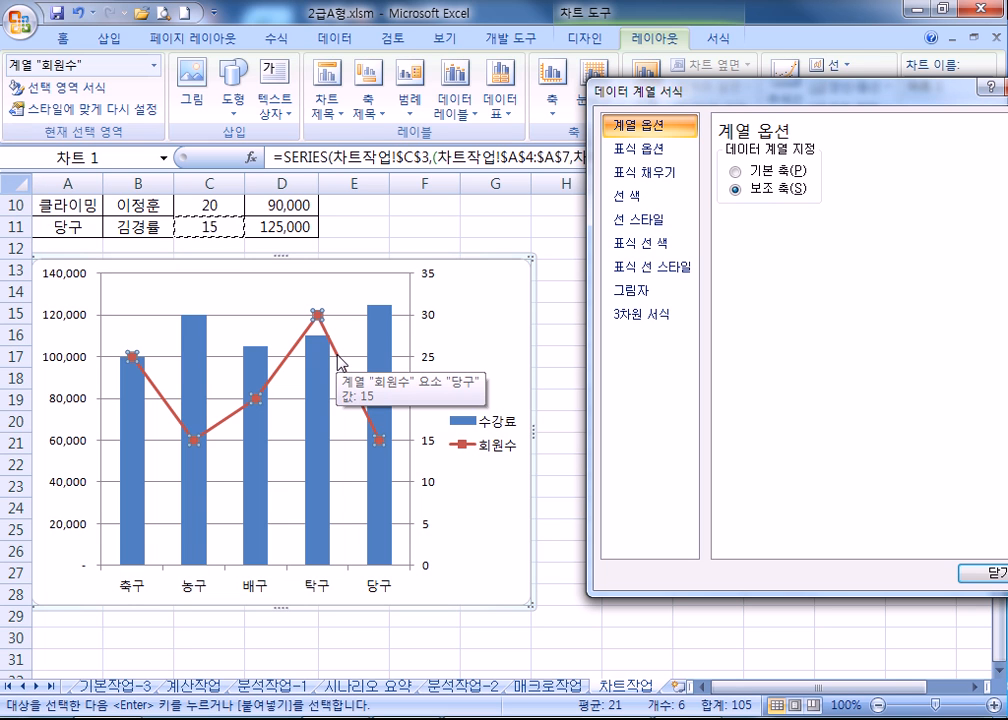
key(shift+F10)
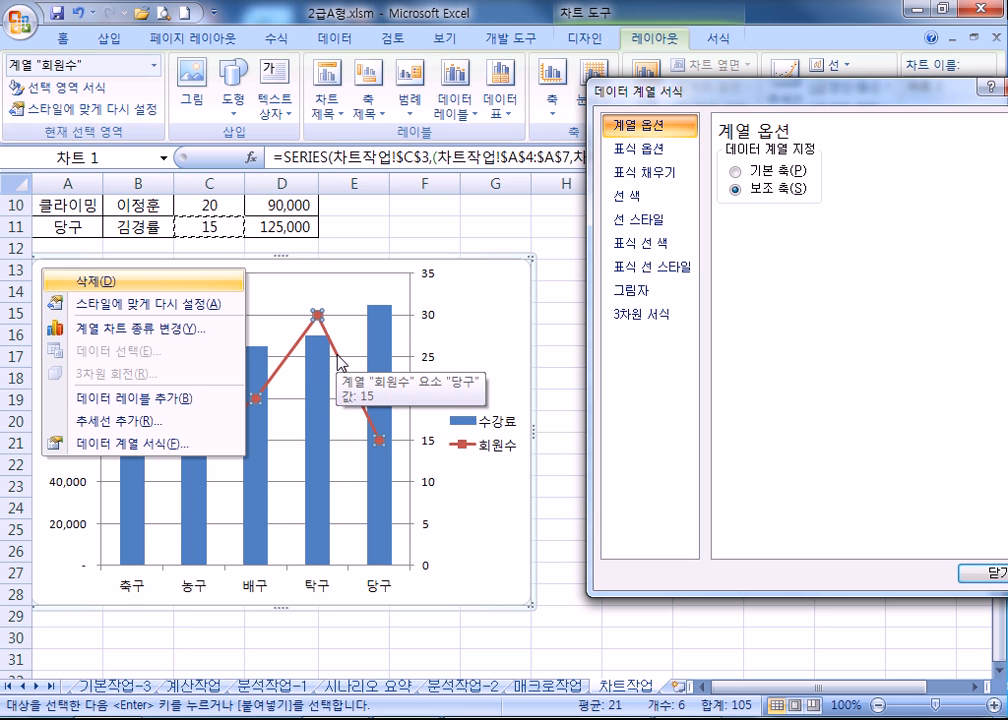
key(Escape)
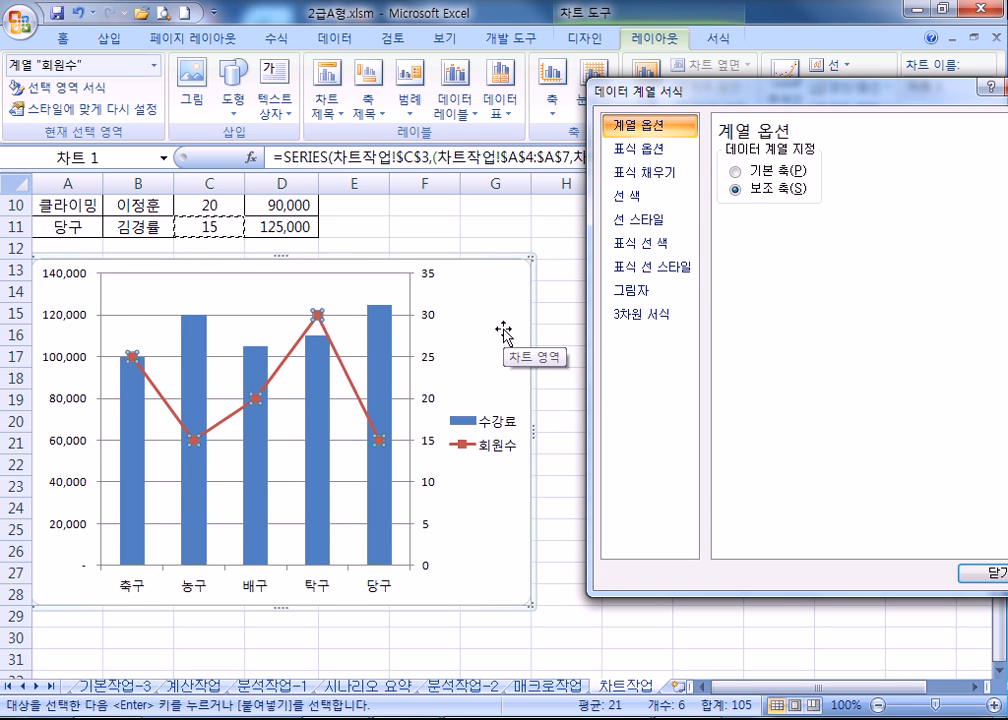
key(Escape)
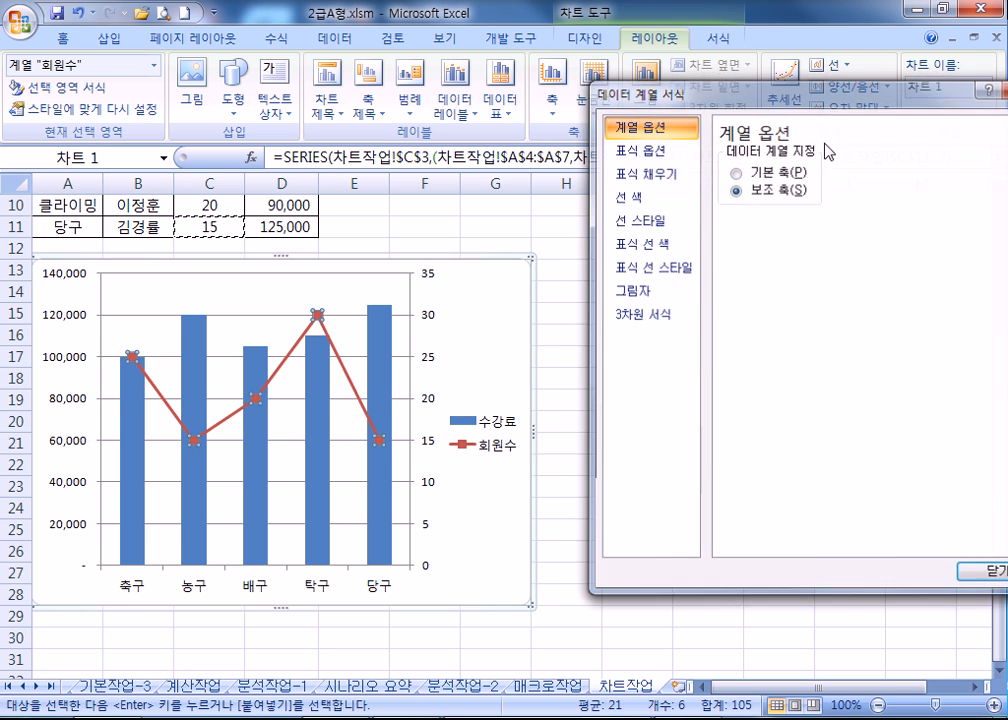
right_click(351, 384)
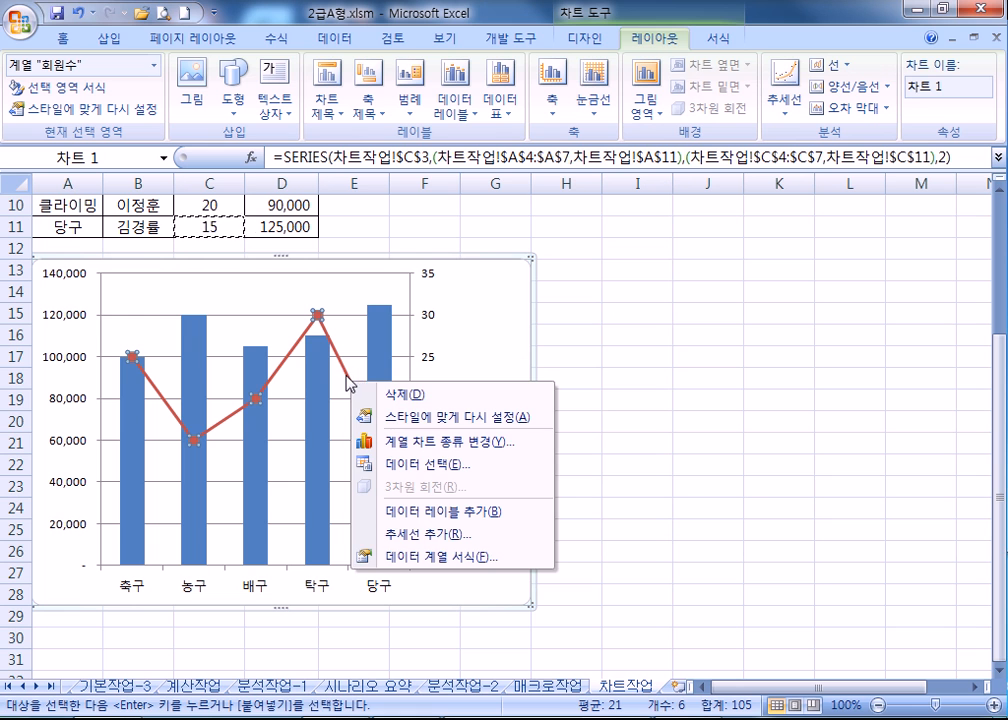
right_click(342, 371)
click(358, 364)
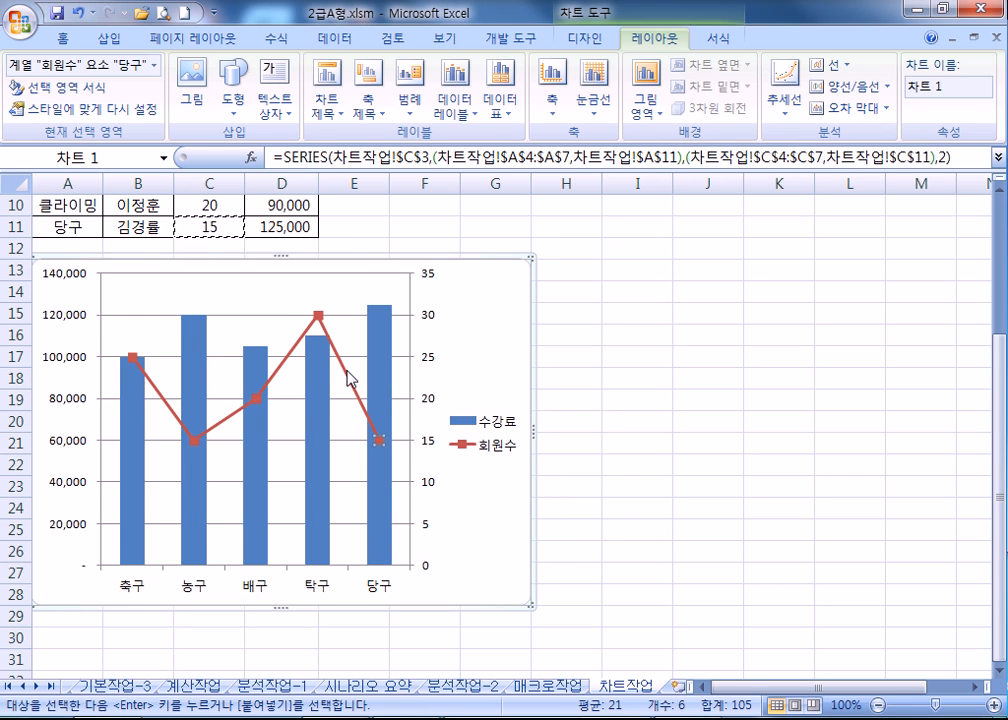
click(340, 358)
click(337, 362)
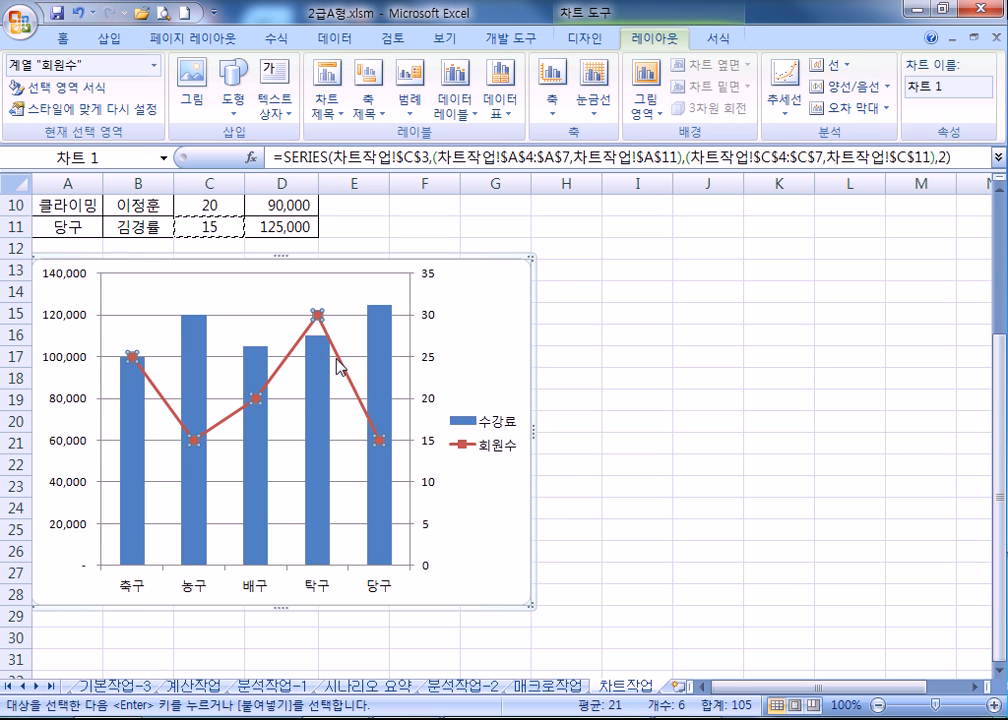
key(shift+F10)
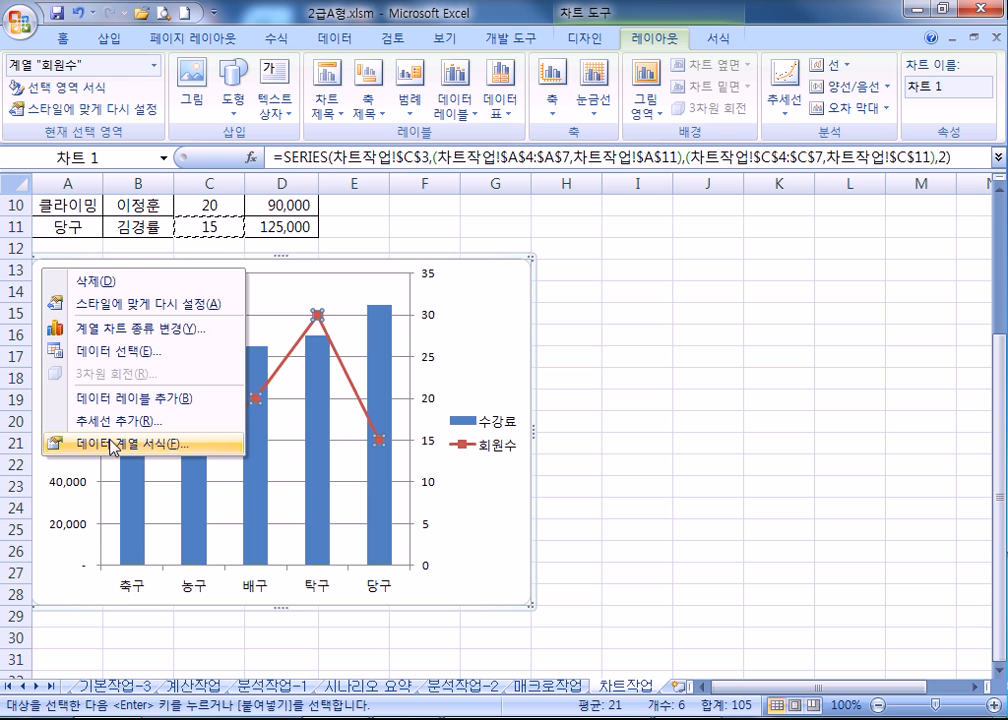
click(721, 346)
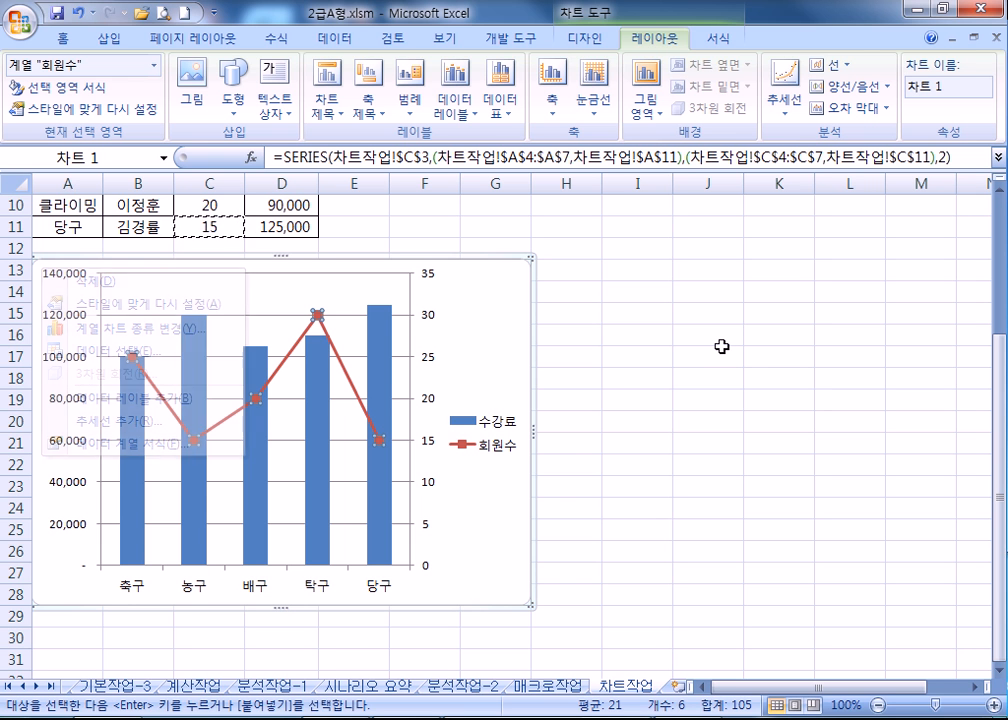
key(Escape)
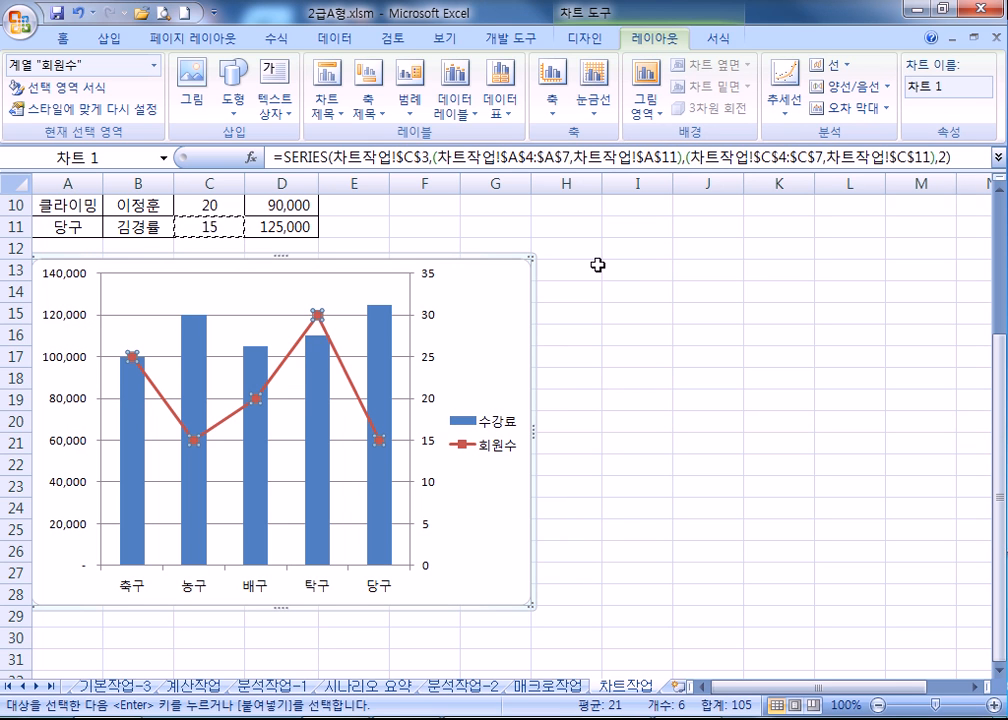
Step: Add a title above the chart with the text 구기종목 회원 현황
click(585, 38)
click(654, 38)
click(337, 82)
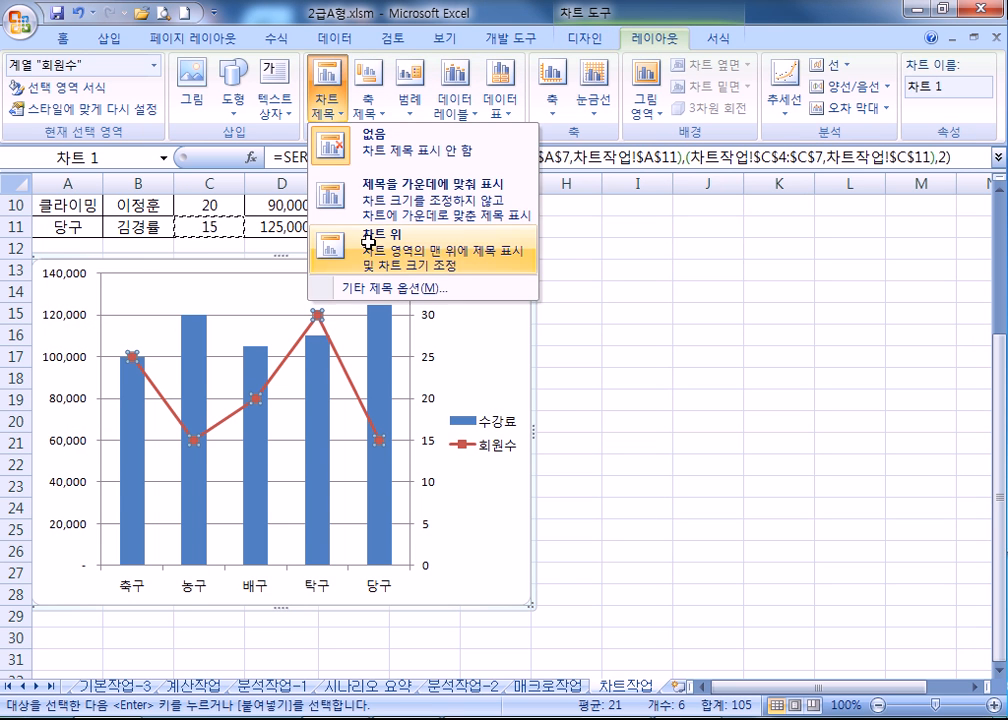
click(335, 236)
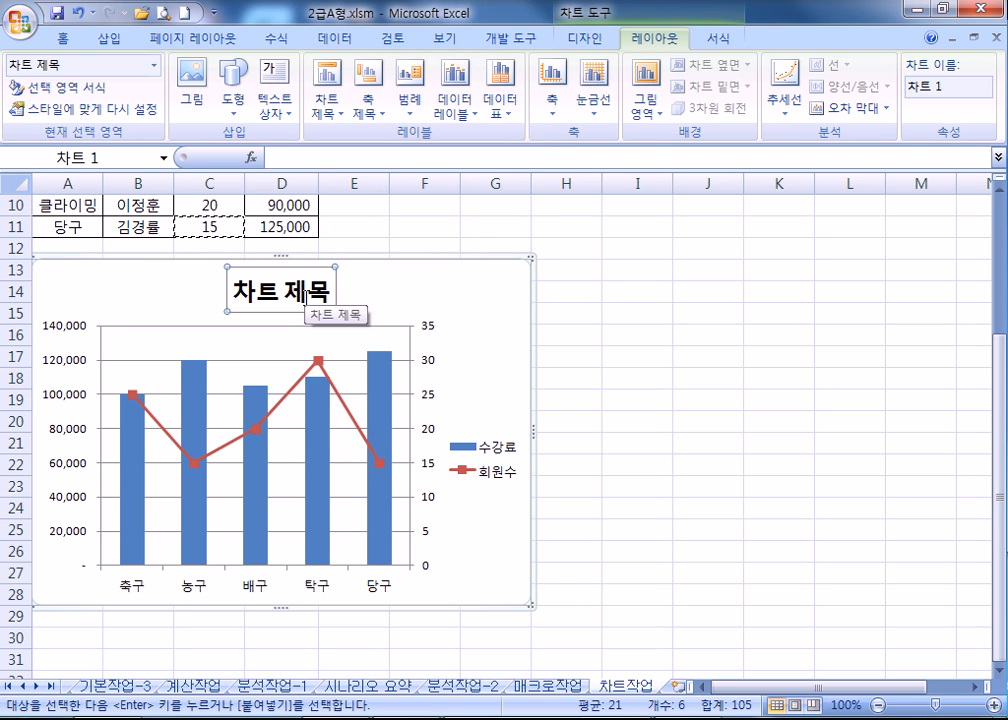
text(구기종목)
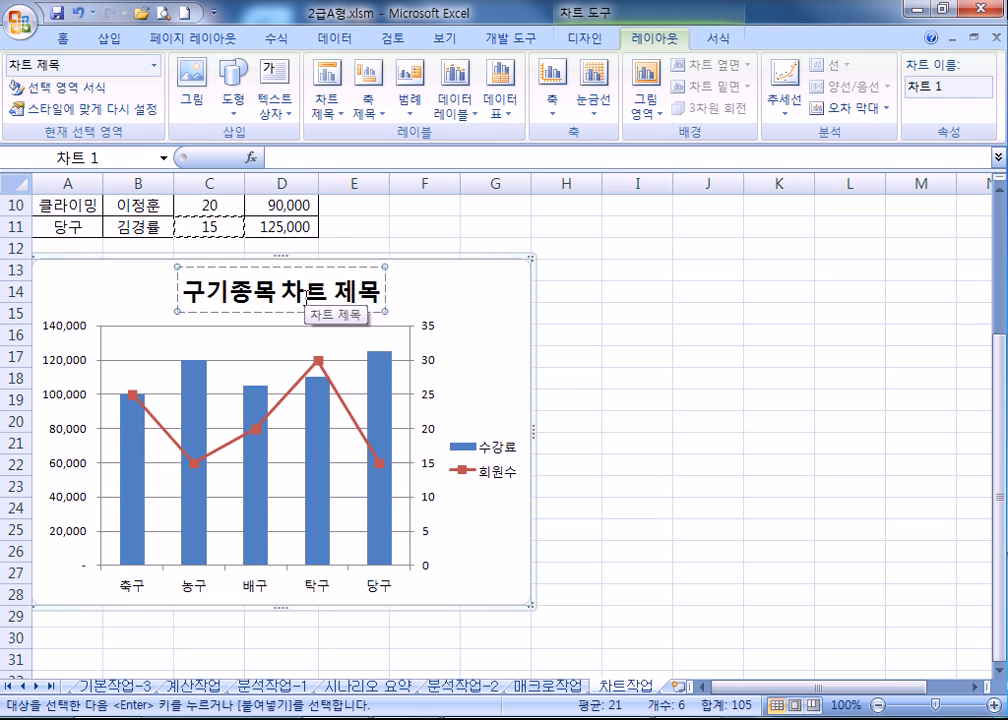
text( 회원 현황)
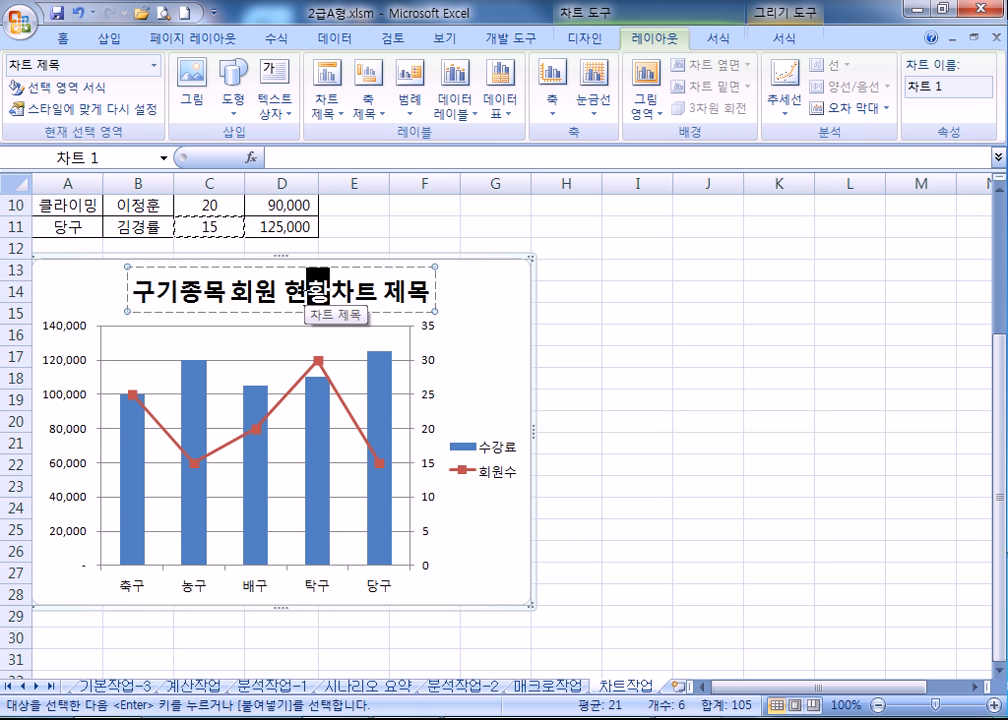
key(Delete)
key(Delete)
key(Delete)
key(Delete)
key(Delete)
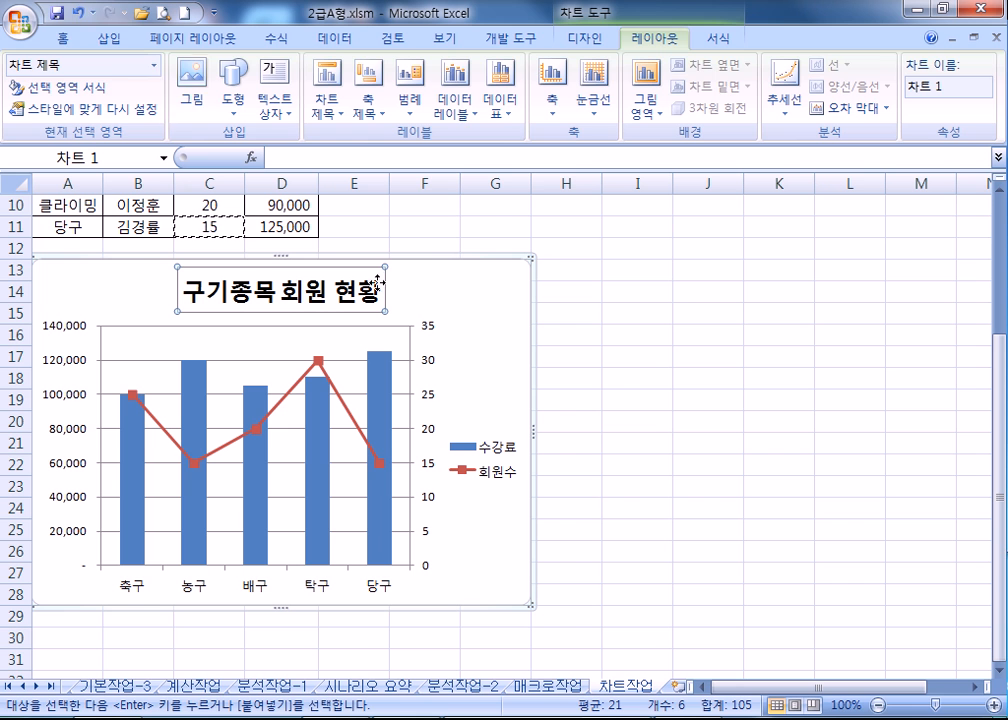
Step: Format the chart title in the 돋움체 font at size 20
click(62, 38)
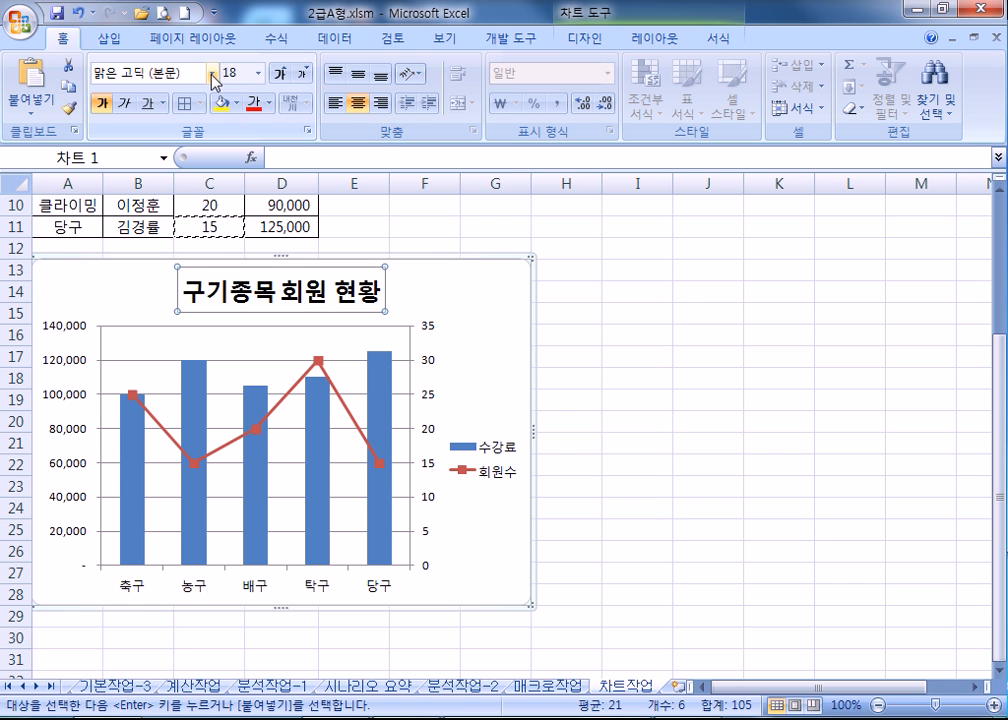
click(212, 73)
scroll(207, 353, down, 11)
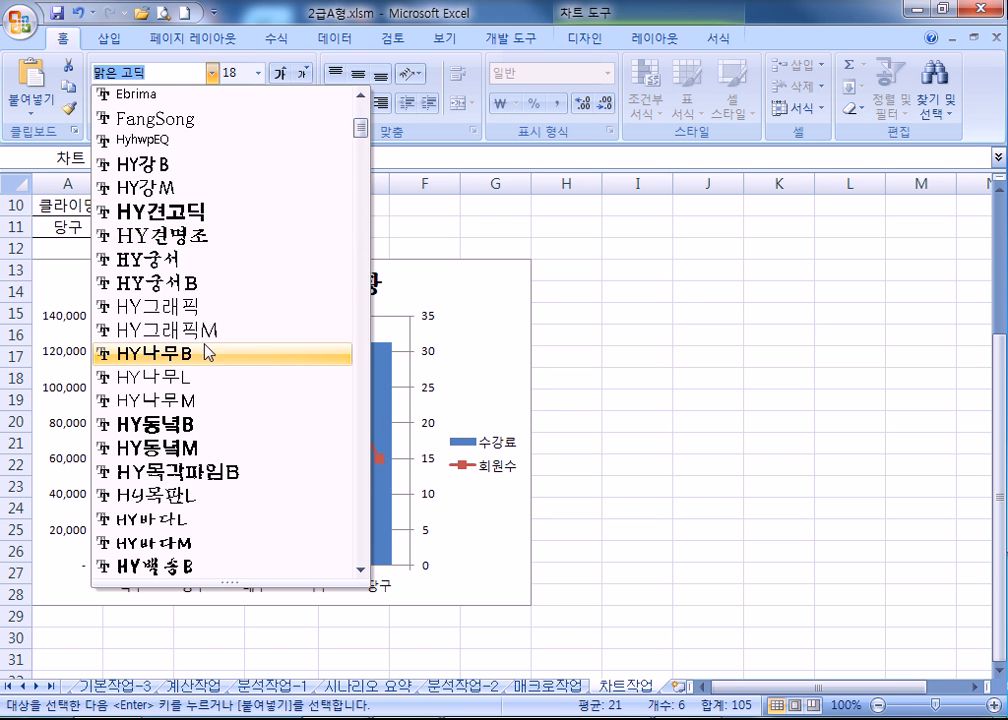
scroll(207, 400, down, 15)
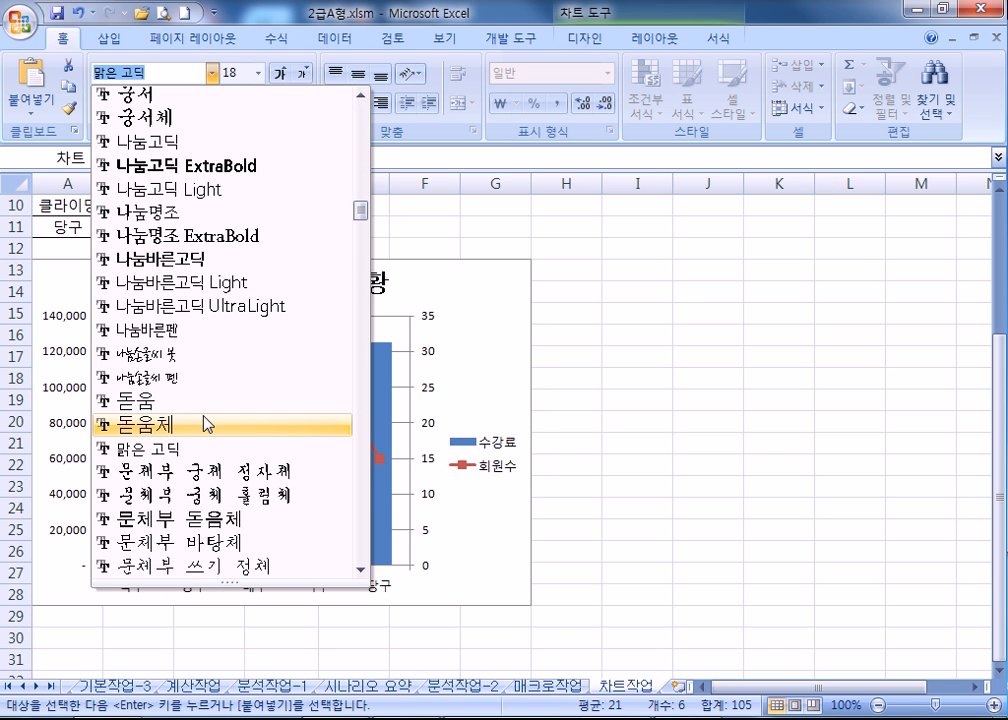
click(164, 430)
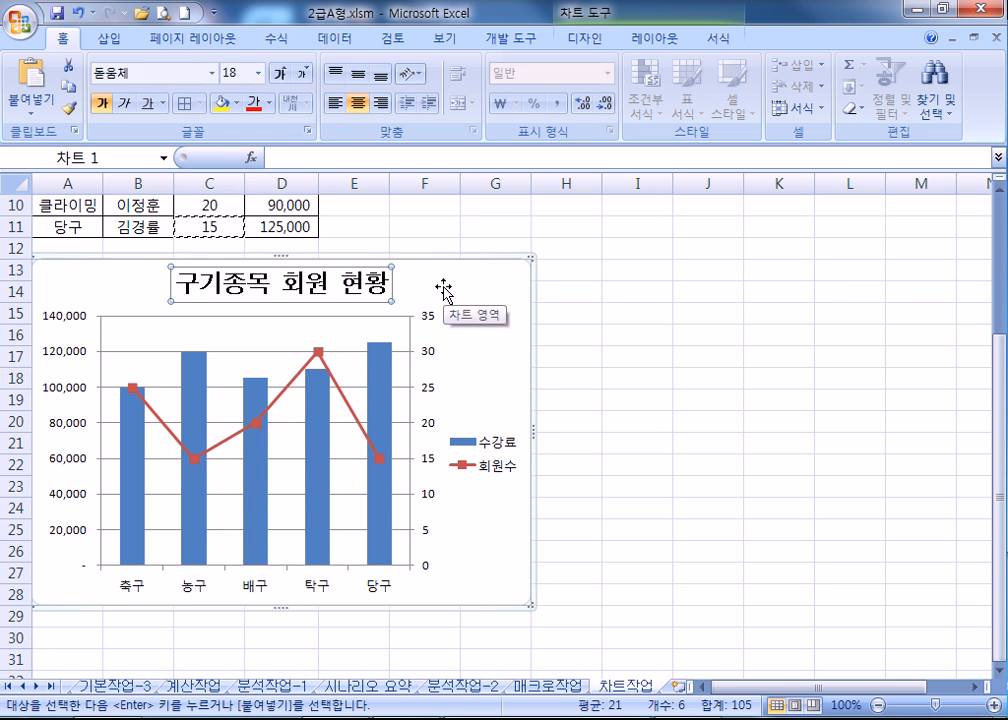
click(279, 75)
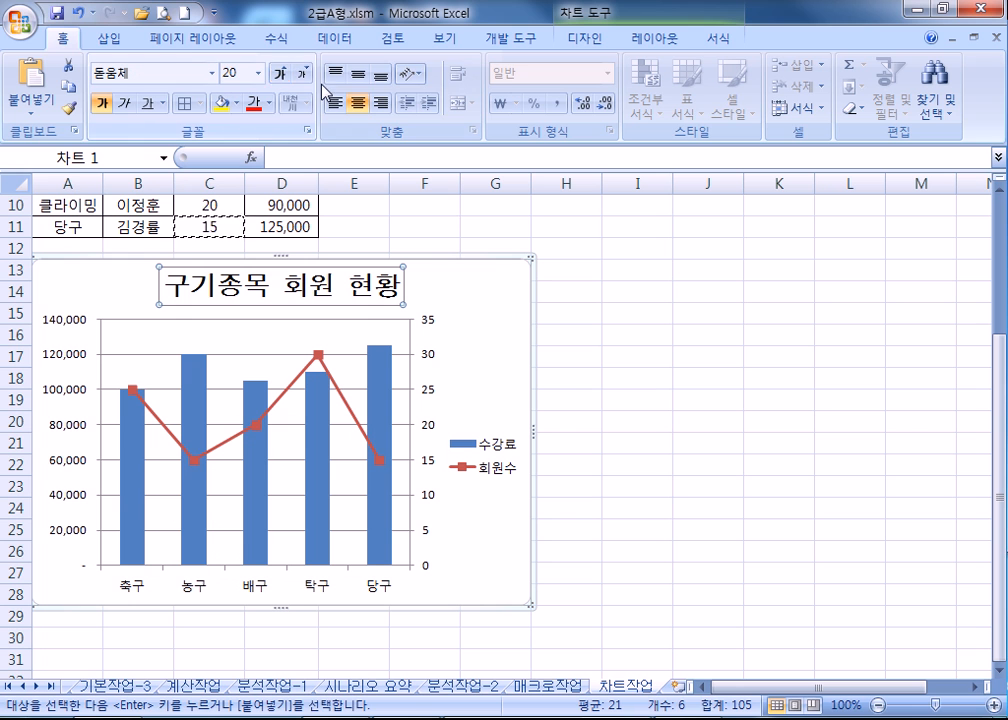
Step: Give the chart title yellow text on a red fill
click(222, 103)
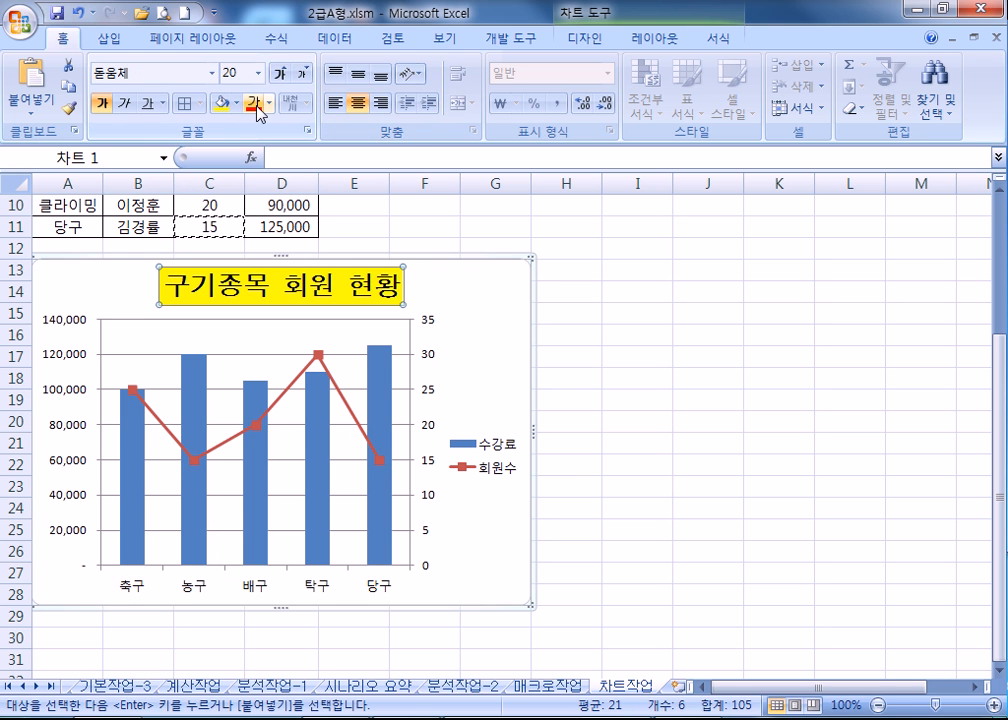
click(268, 103)
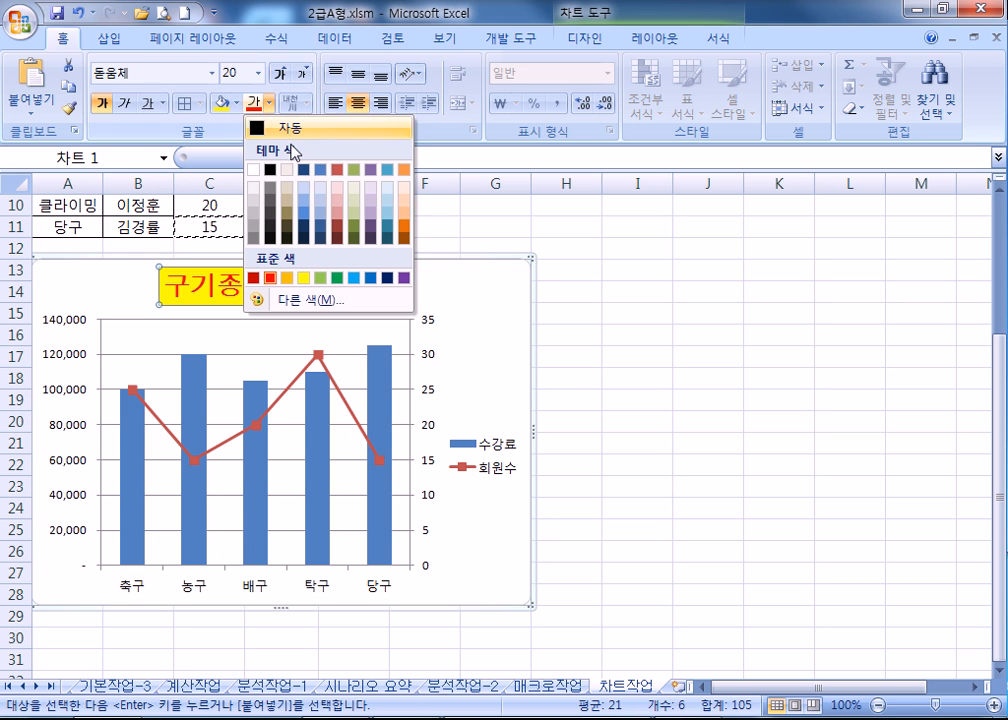
click(303, 278)
click(238, 103)
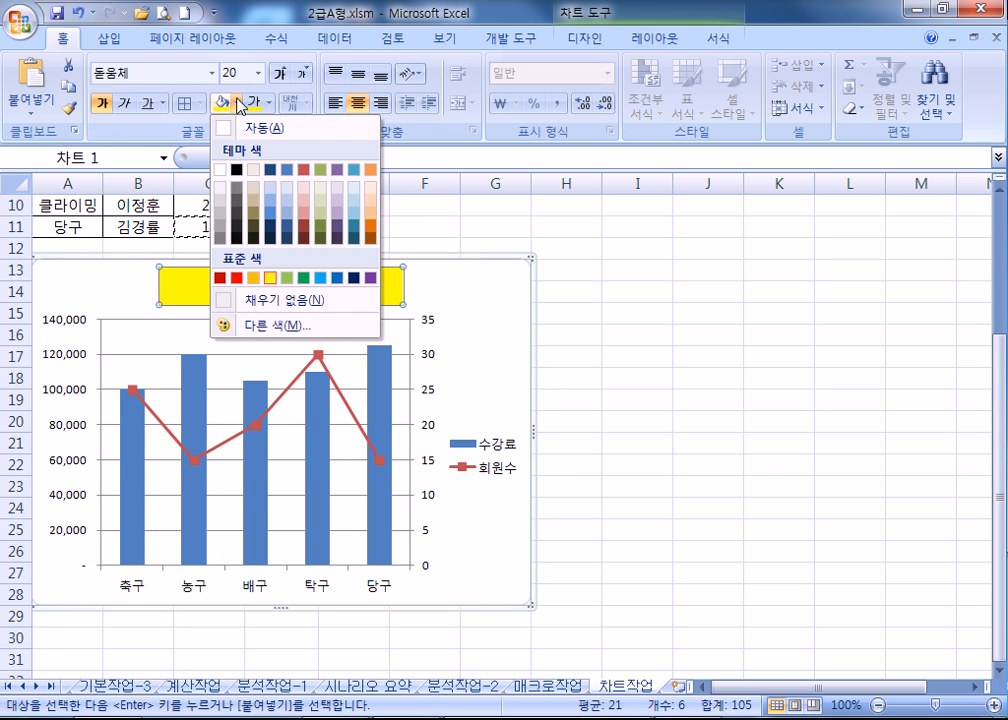
click(237, 278)
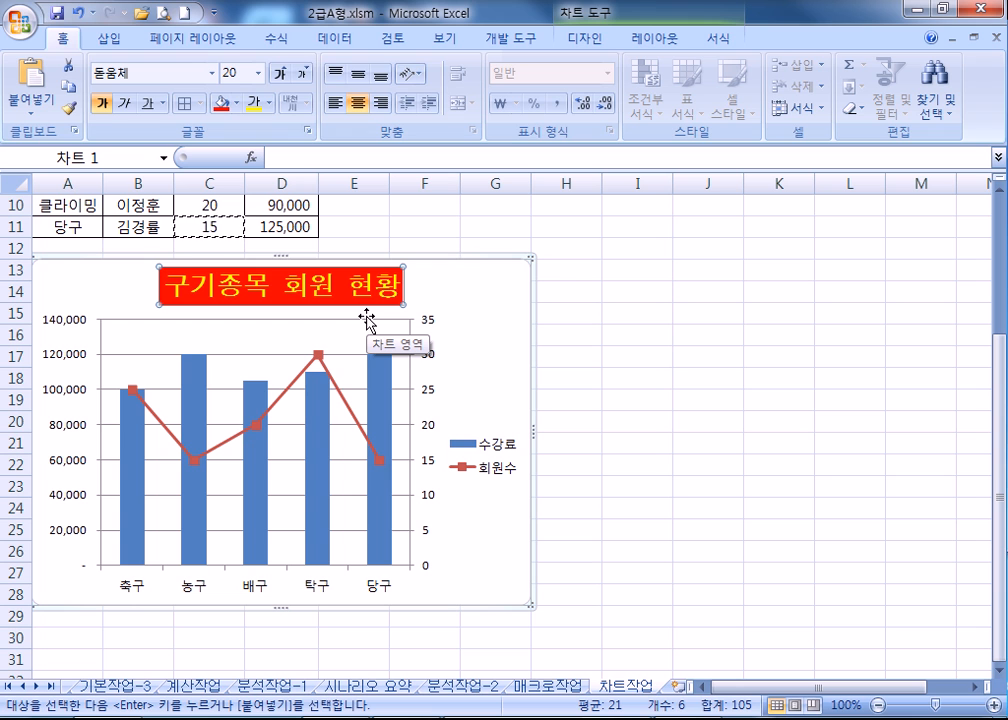
click(449, 311)
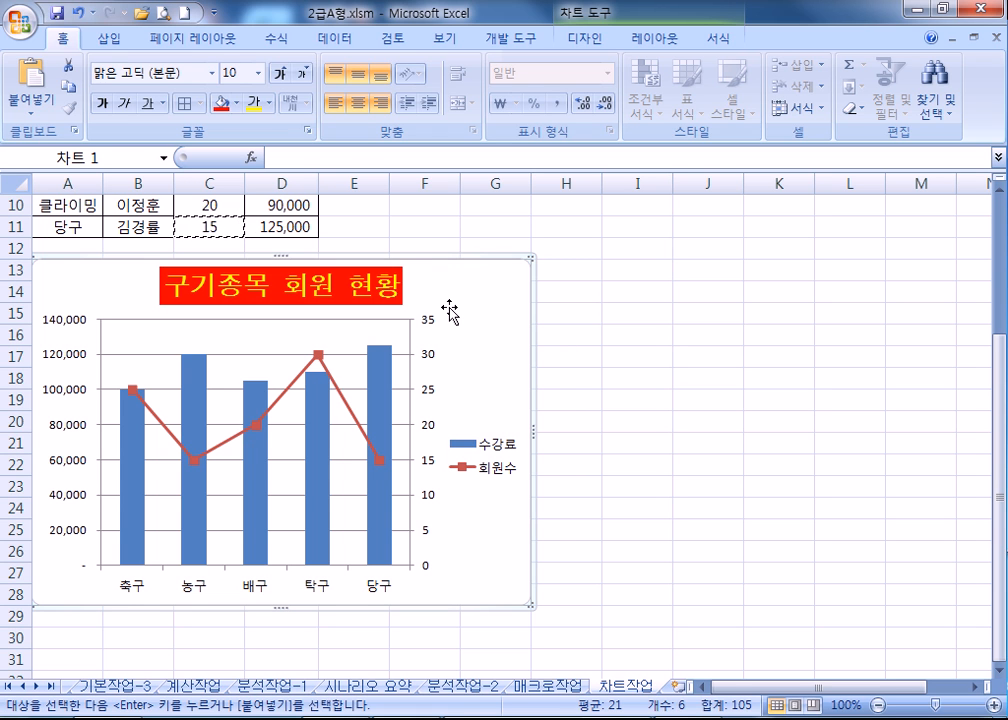
Step: Fix the primary vertical axis scale to a minimum of 50000 and a maximum of 150000
click(85, 362)
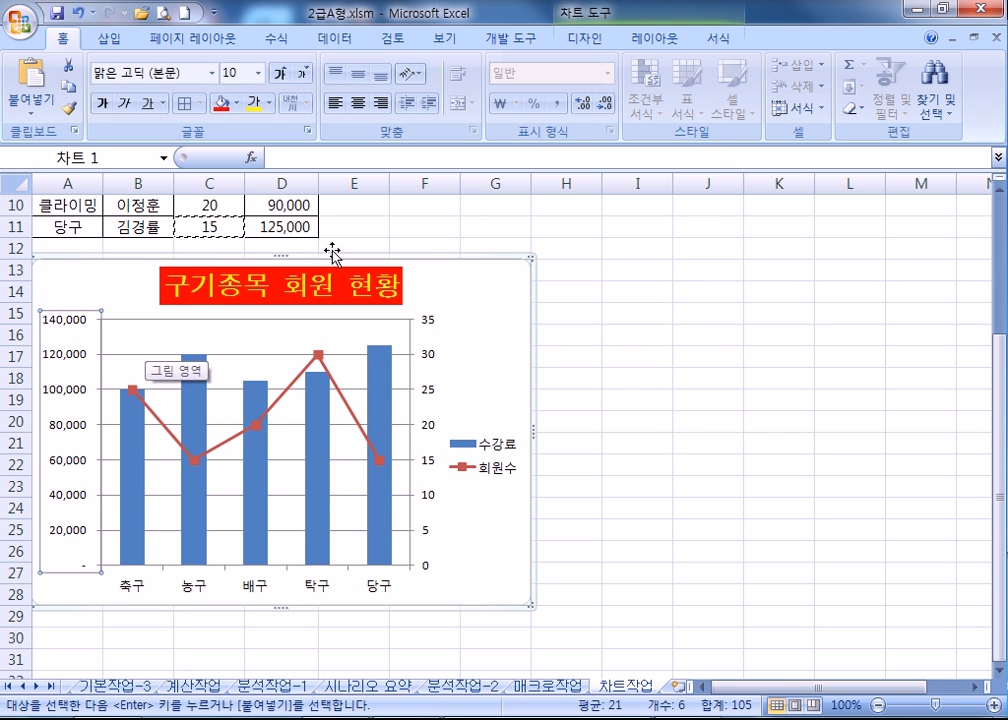
drag(740, 101, 657, 100)
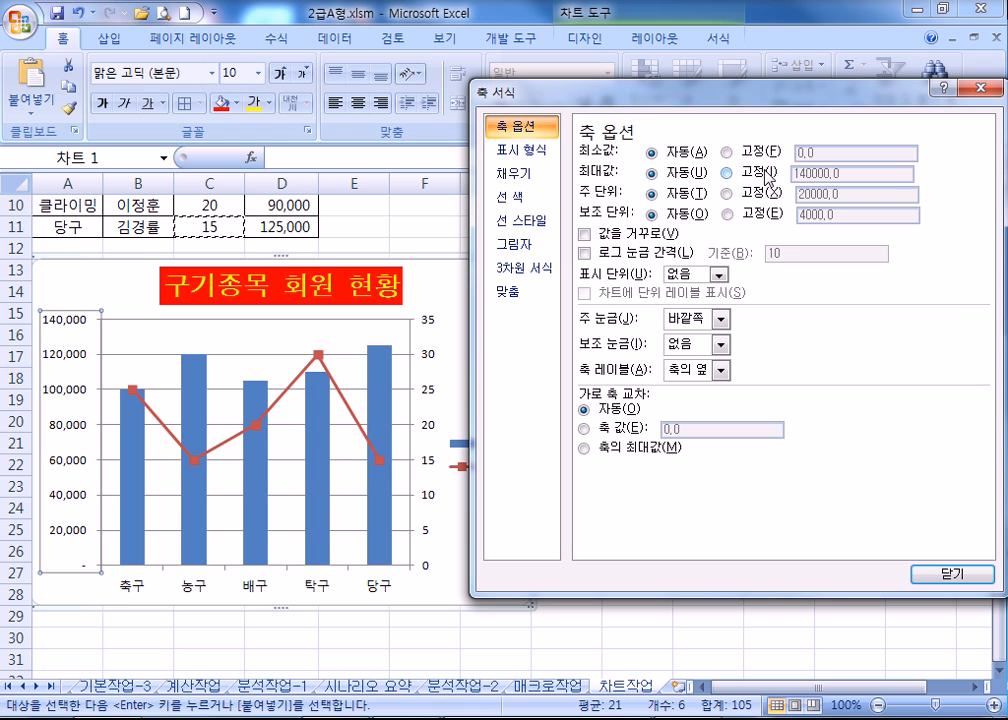
click(727, 152)
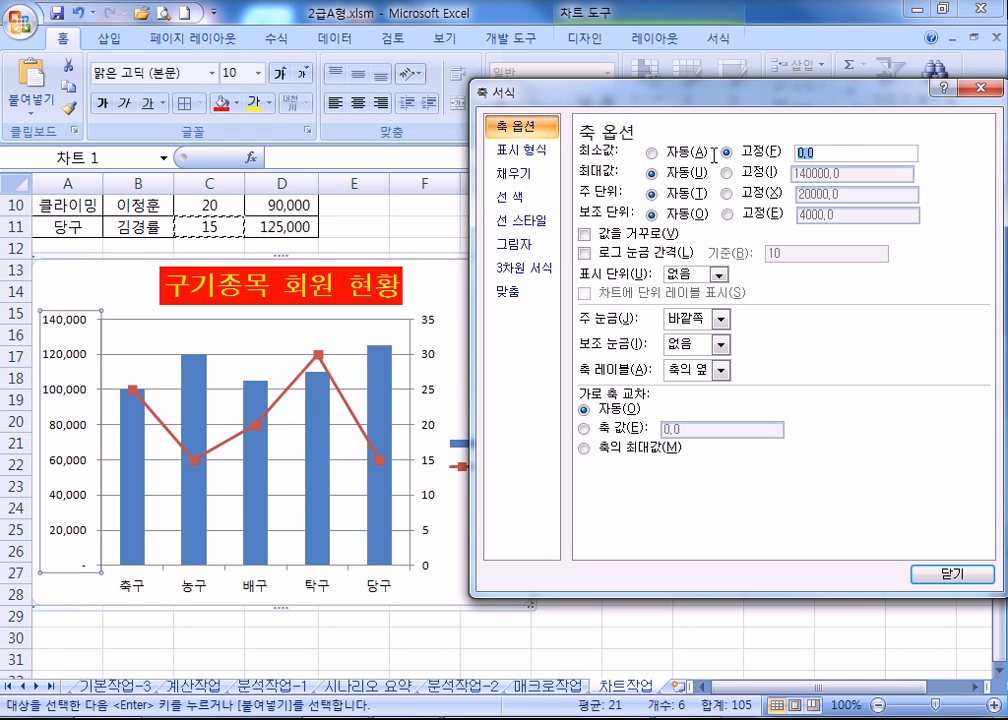
text(50000)
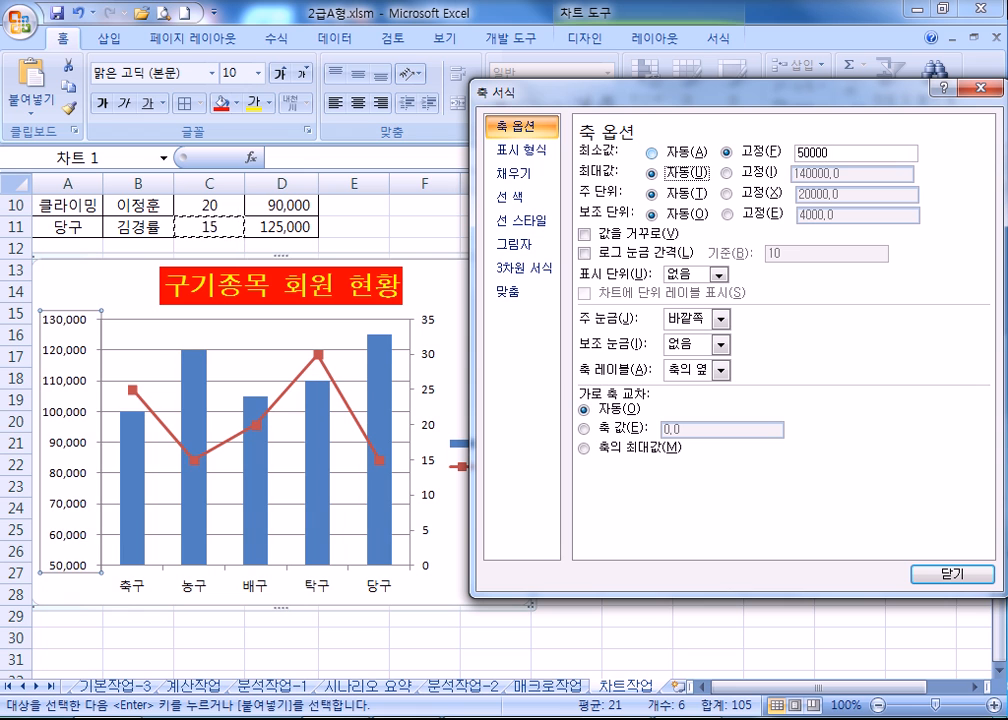
click(682, 192)
click(728, 173)
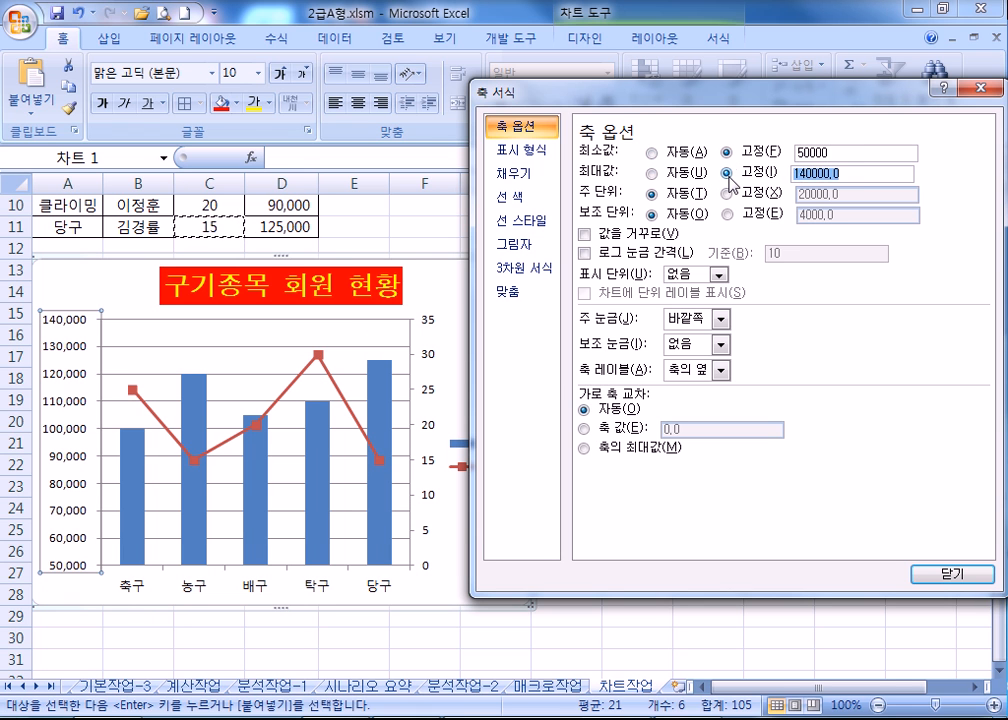
text(150000)
key(Tab)
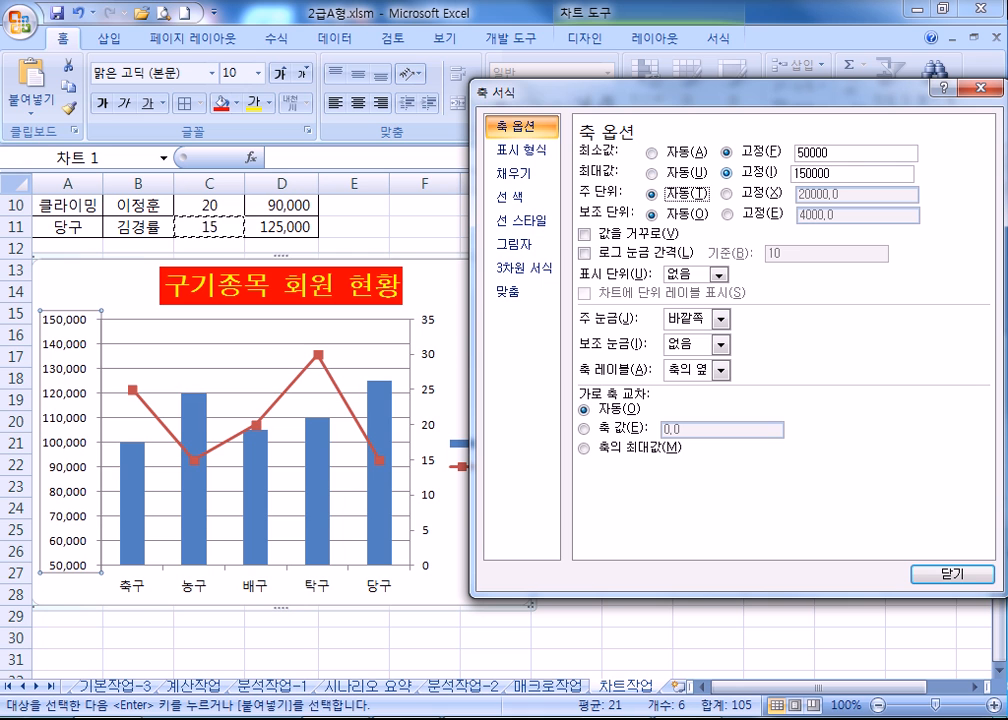
Step: Fix the secondary vertical axis scale to a minimum of 0 and a maximum of 40
click(430, 328)
click(790, 163)
click(772, 152)
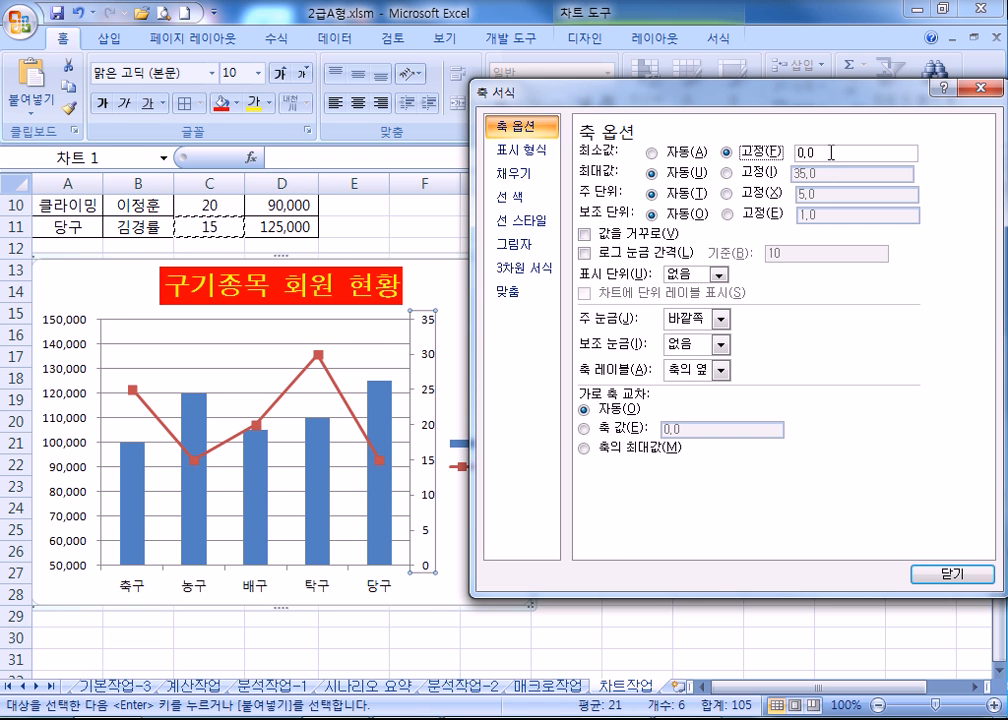
click(757, 176)
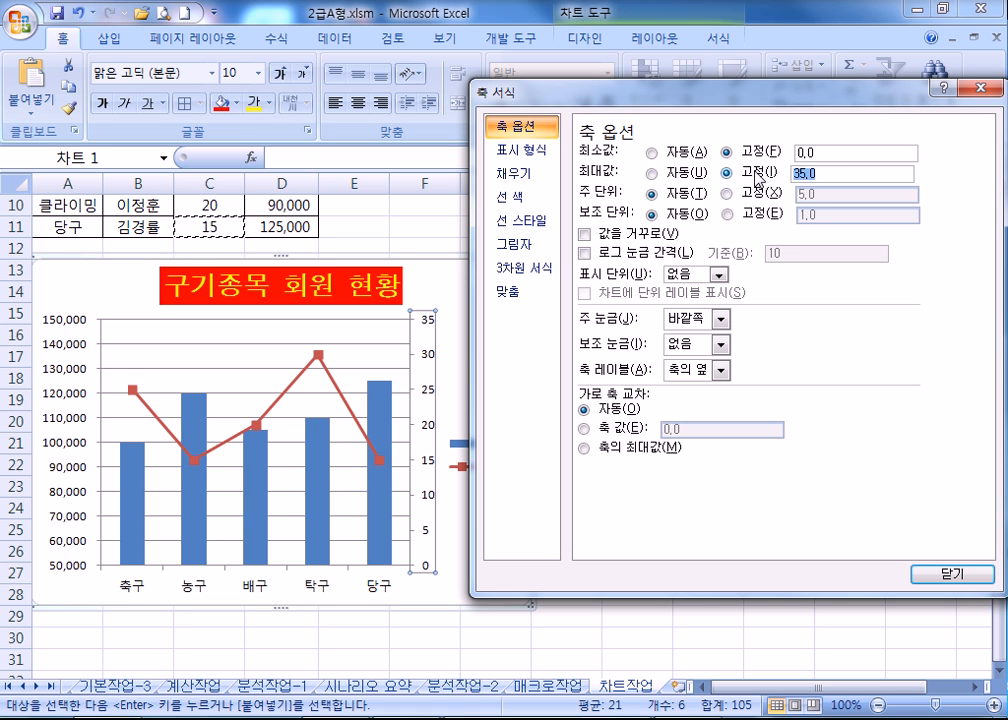
text(40)
key(Tab)
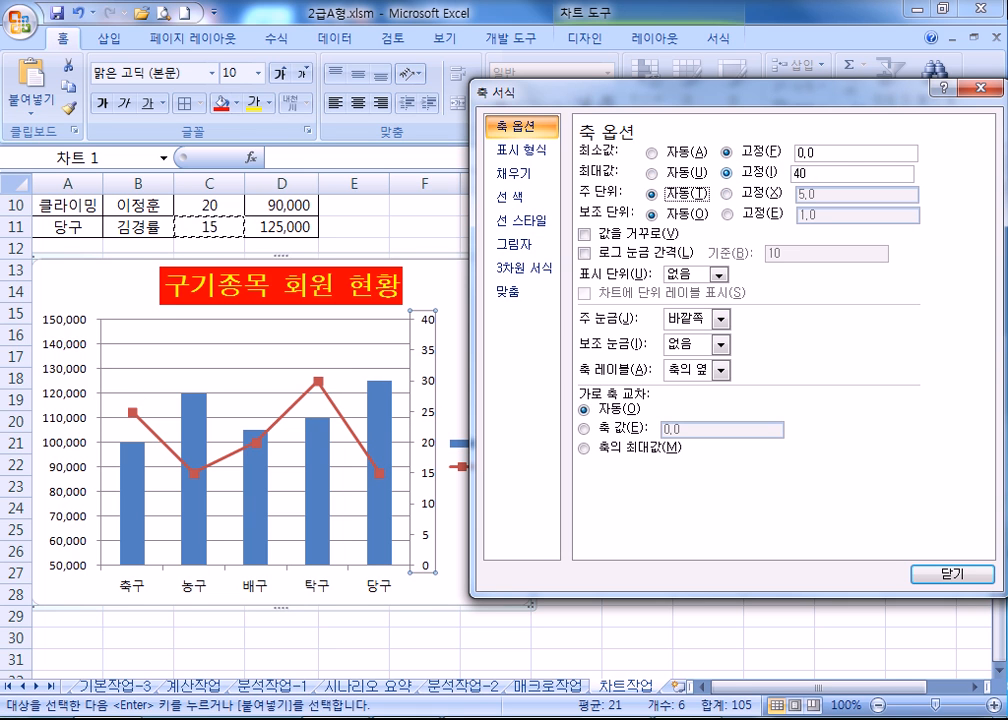
Step: Set the secondary vertical axis to a fixed major unit of 8
click(757, 193)
click(830, 193)
double_click(830, 193)
text(8)
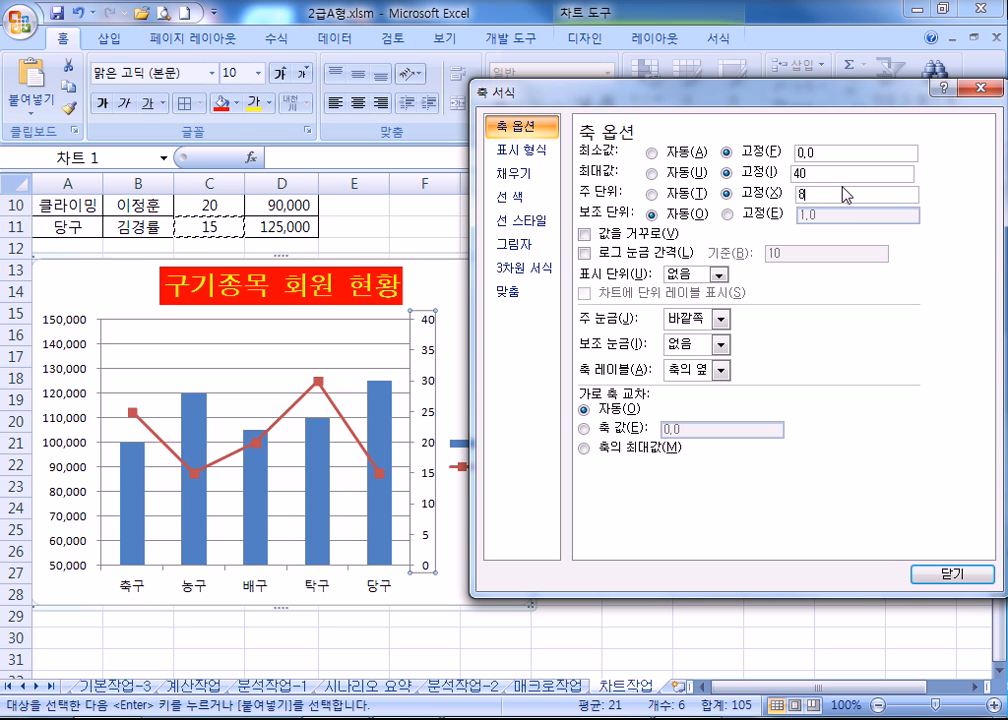
click(843, 172)
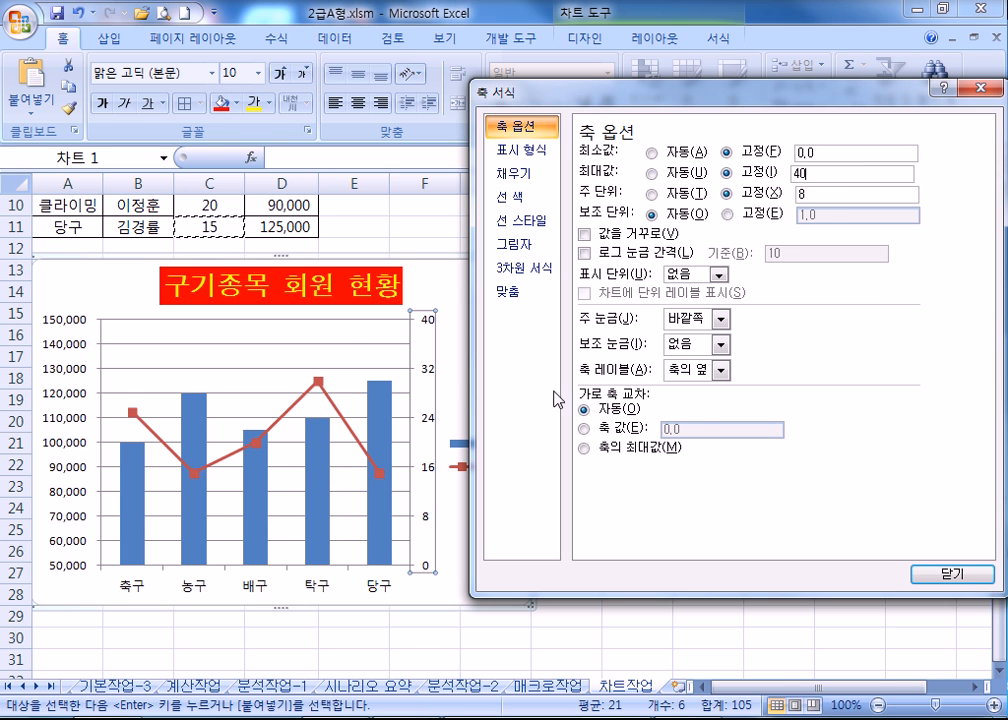
Step: Set the primary vertical axis to a fixed major unit of 20000
click(62, 400)
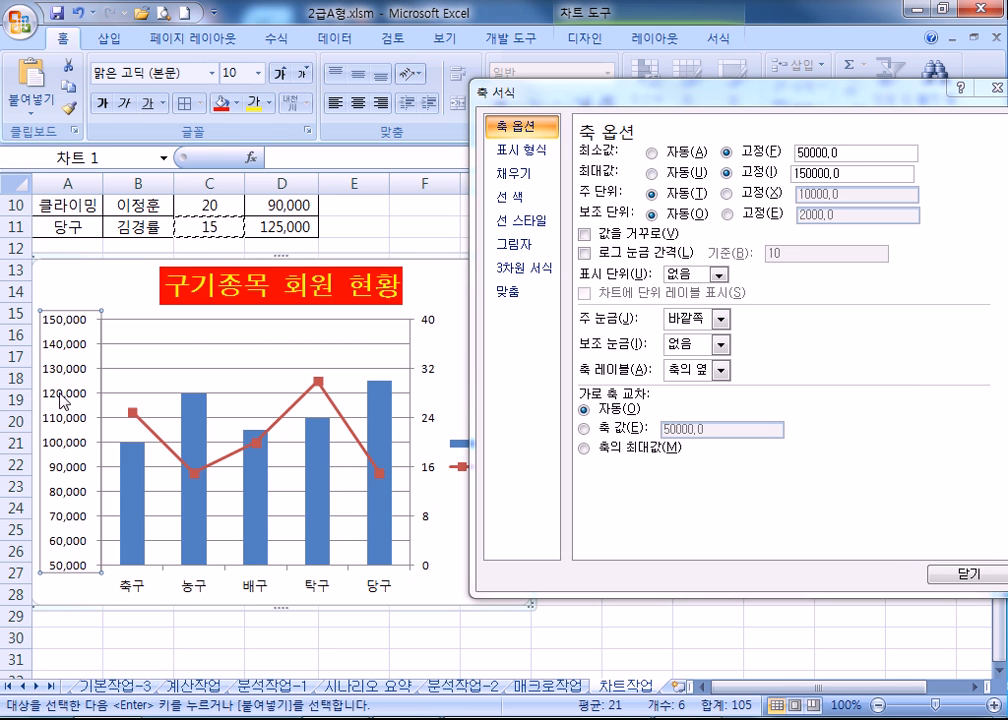
click(763, 197)
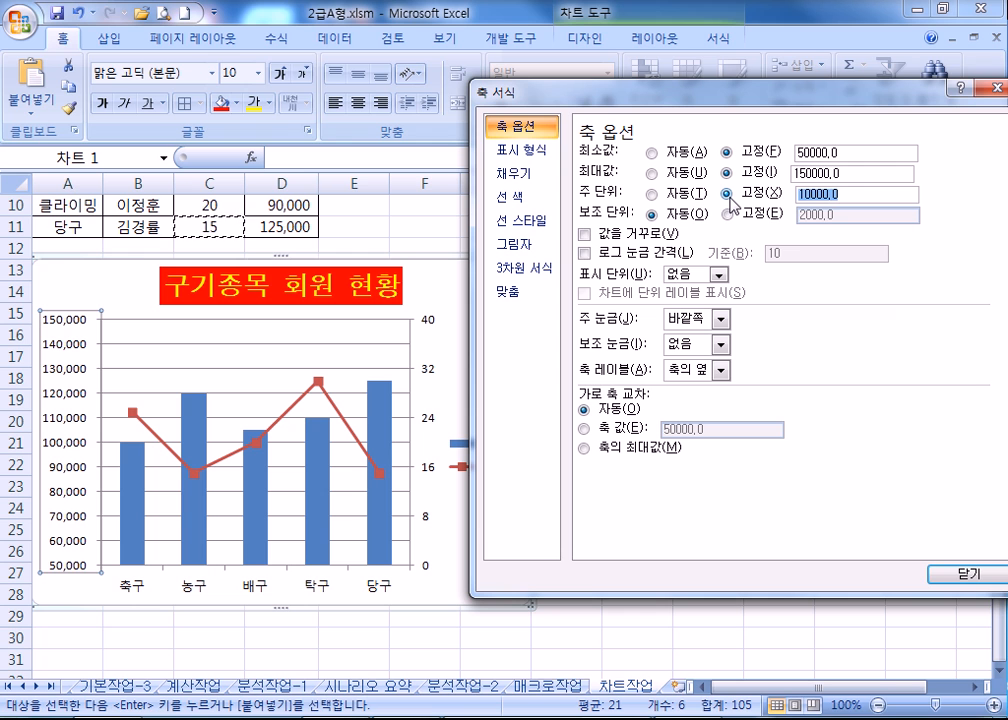
text(200000)
key(BackSpace)
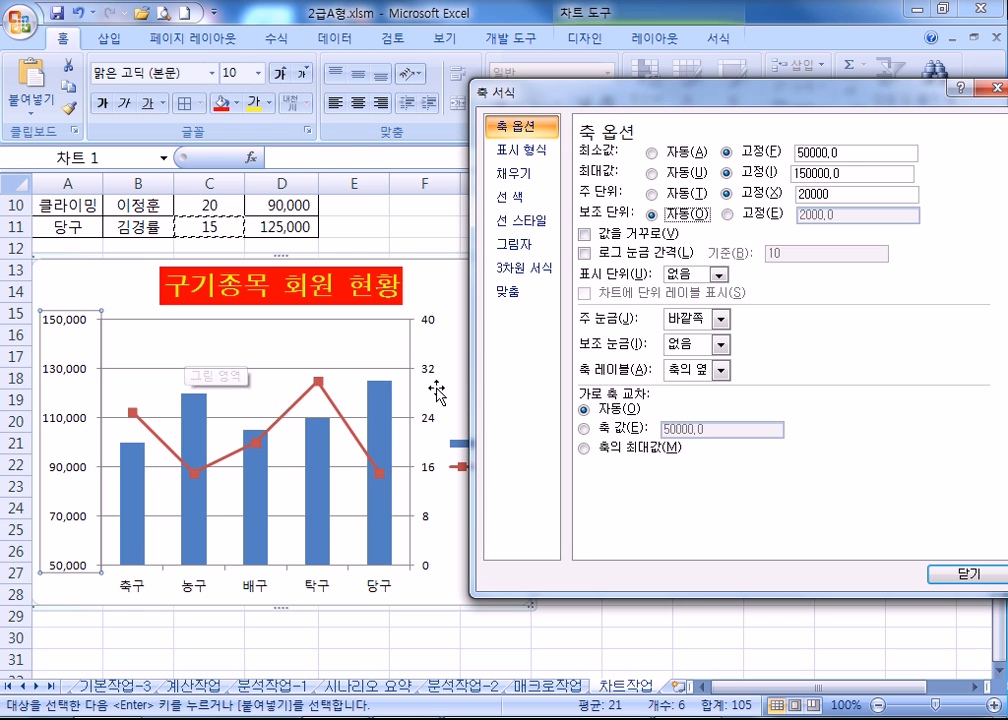
Step: Add a data label to only the 당구 column of the 수강료 series
click(382, 402)
click(380, 410)
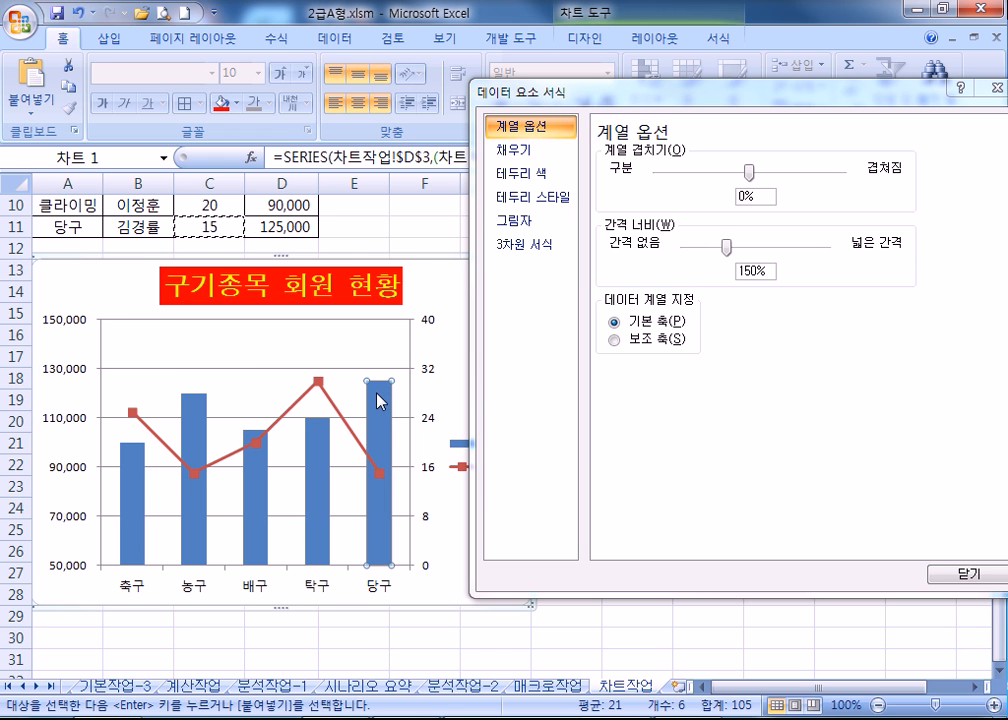
right_click(378, 399)
click(452, 522)
Step: Add a data label to only the 탁구 point of the 회원수 line
click(318, 384)
click(318, 382)
right_click(318, 382)
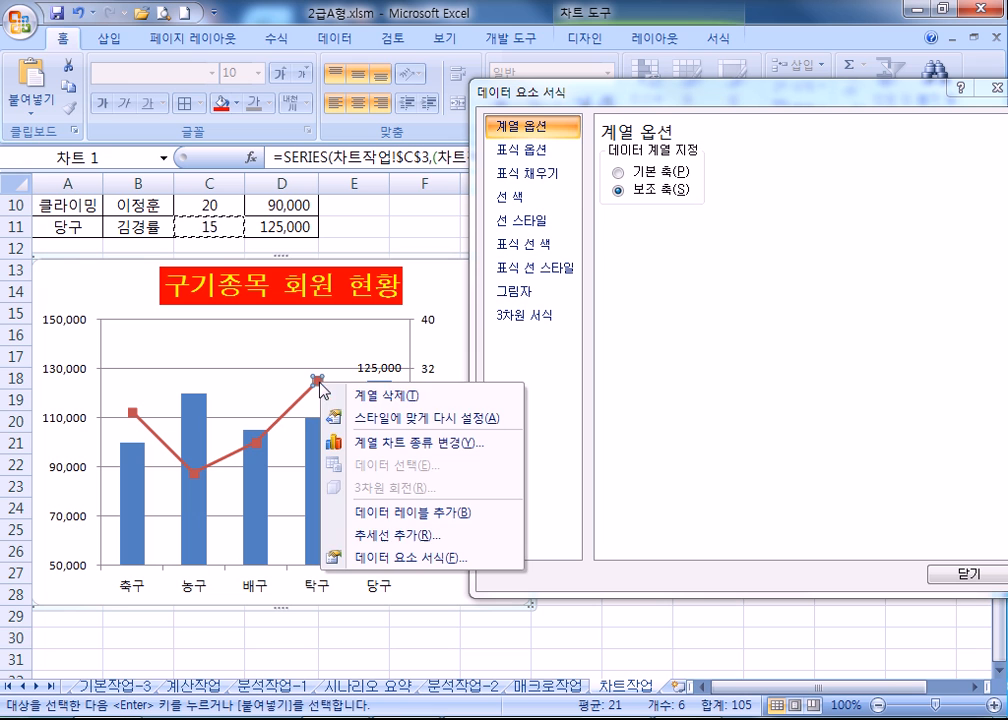
click(420, 512)
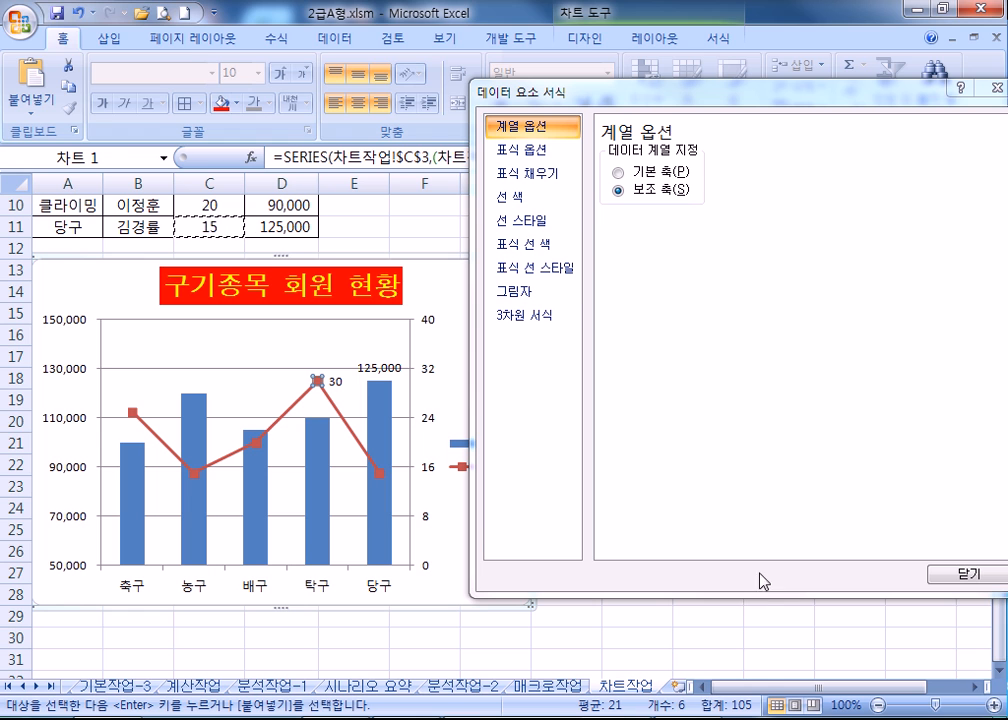
Step: Switch to Notepad and replace all of its text with the line 100점 만점, 70점 이상 합격
click(480, 719)
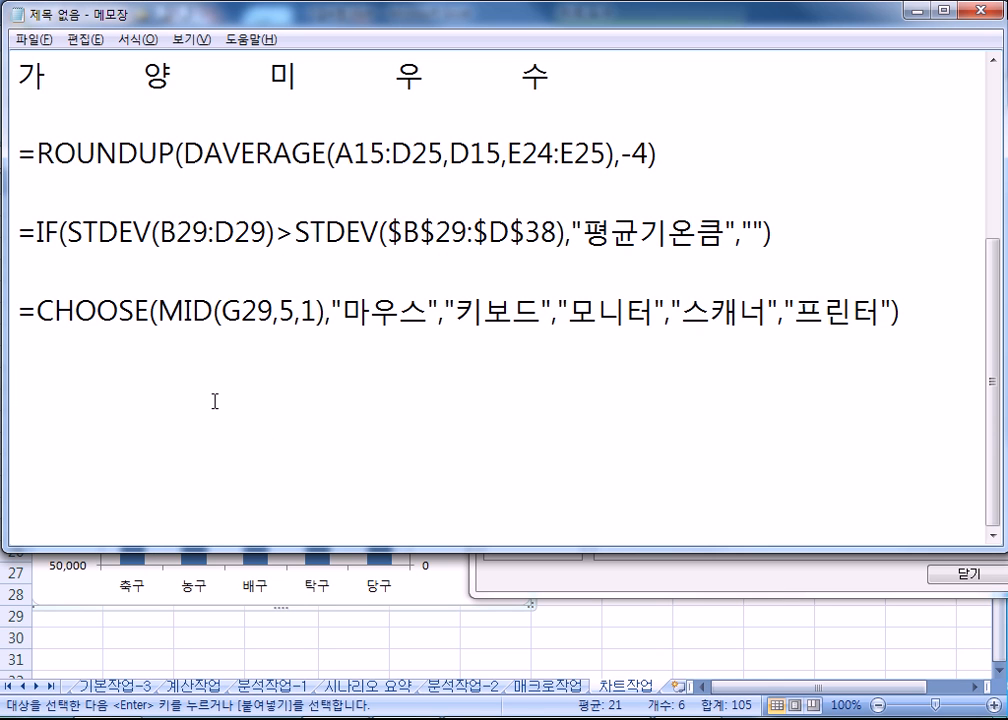
key(ctrl+a)
text(100)
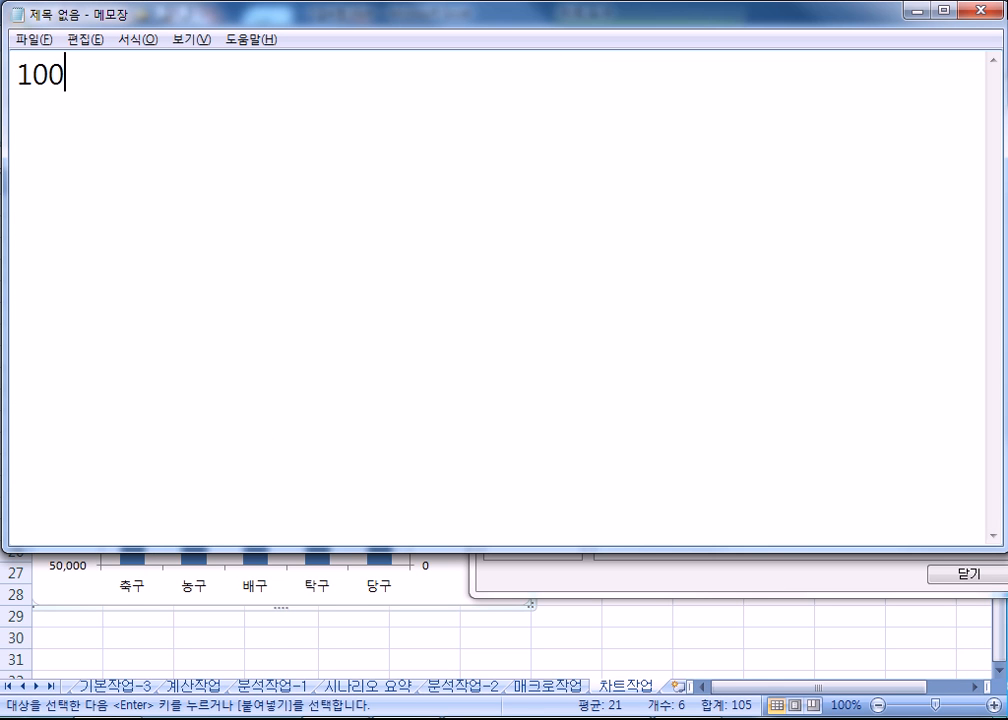
text(저ㅁ 멌=)
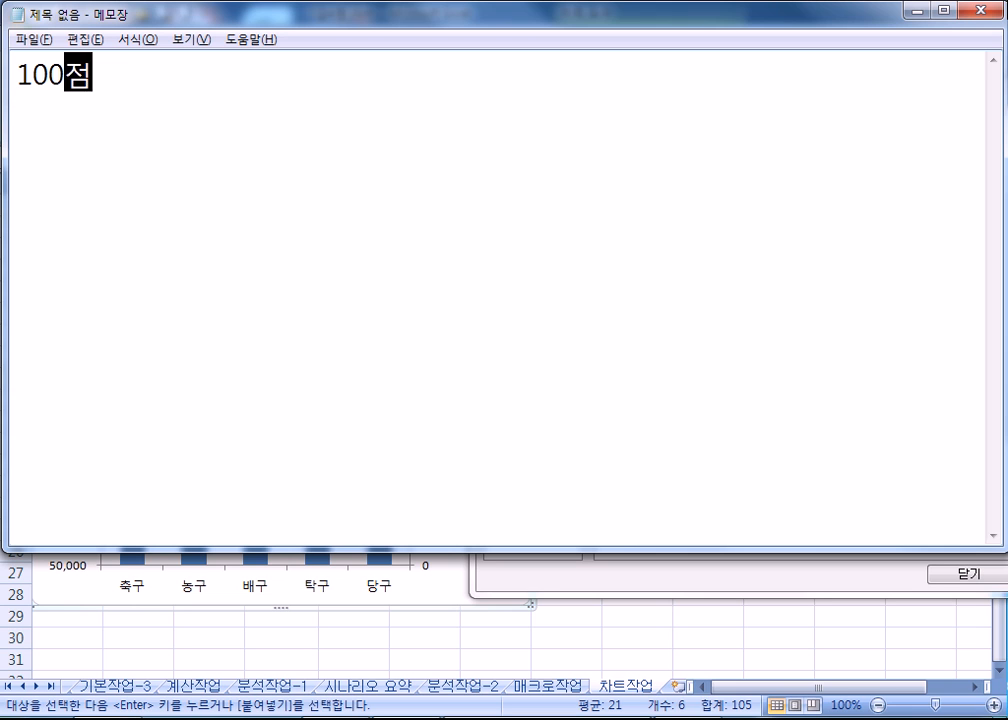
key(BackSpace)
key(BackSpace)
text(마ㄴ점)
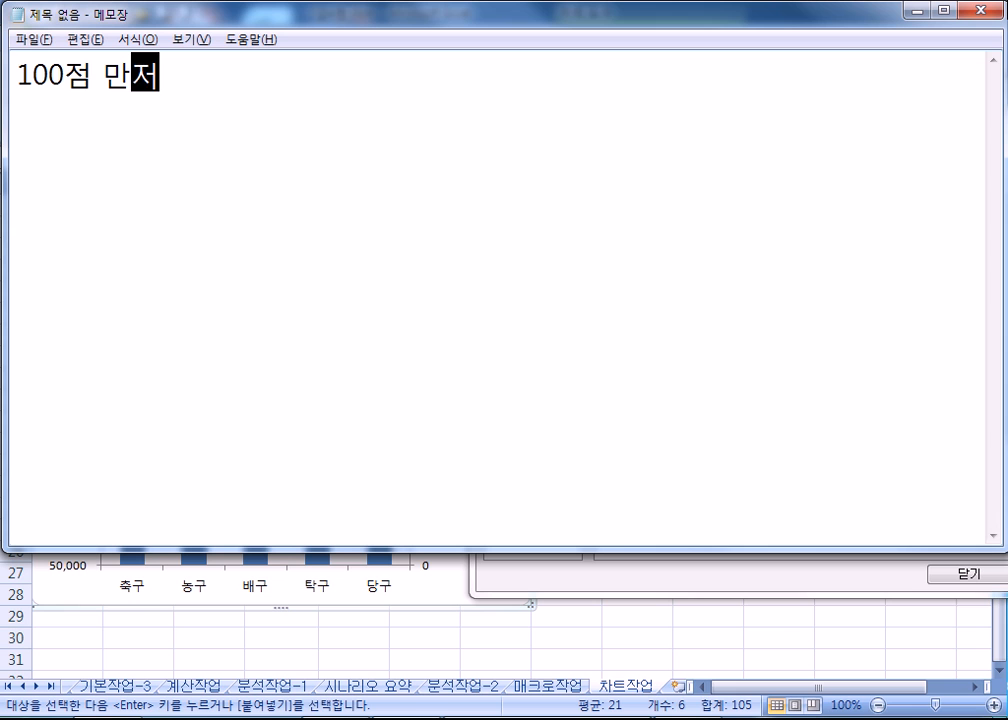
key(BackSpace)
text(, 70WJA)
key(BackSpace)
key(BackSpace)
key(BackSpace)
text(점 이상 합ㄱ)
text(ㅕㄱ)
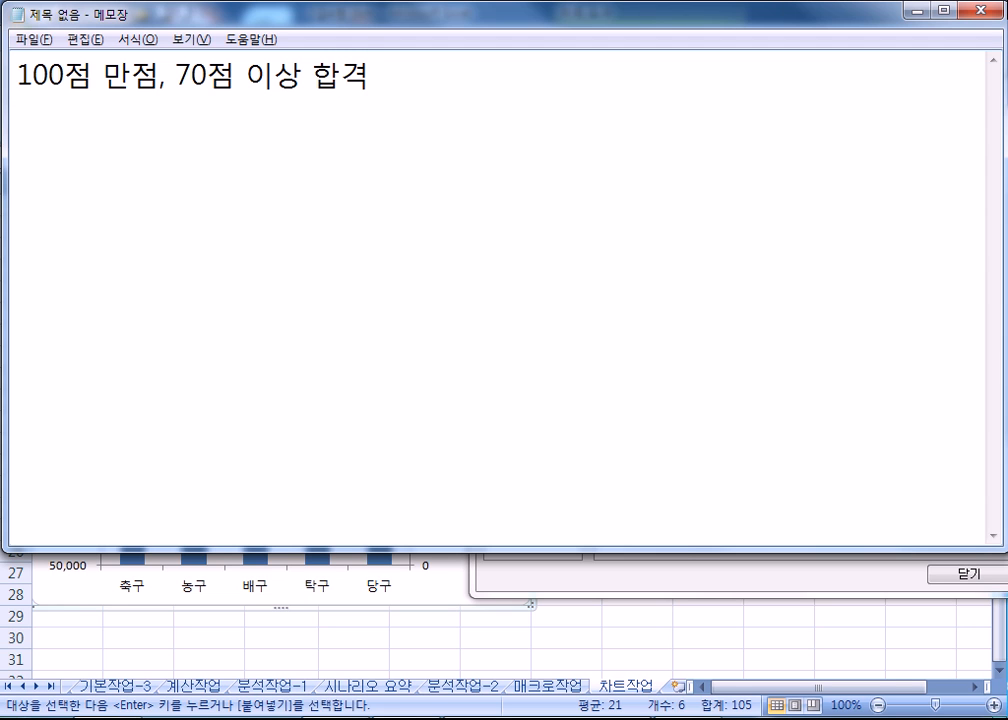
Step: Add a second line reading 함수 40점, 5문항 and start a new line below it
key(Return)
text(하뭇)
key(BackSpace)
key(BackSpace)
key(BackSpace)
key(BackSpace)
text(함수 )
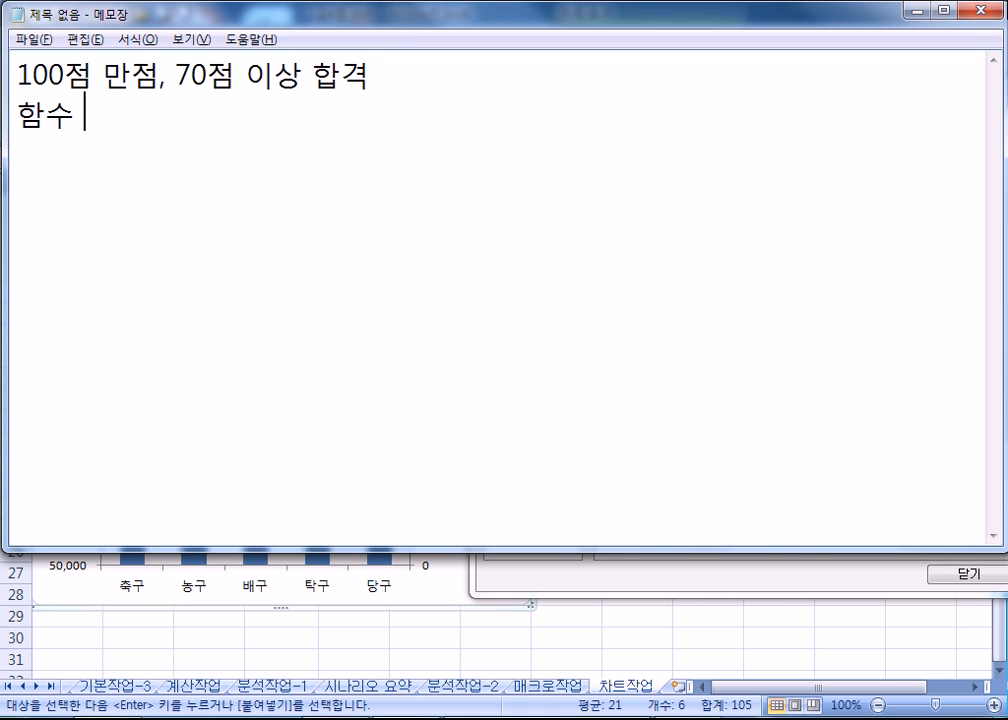
text(40점, )
text(5문항)
key(Return)
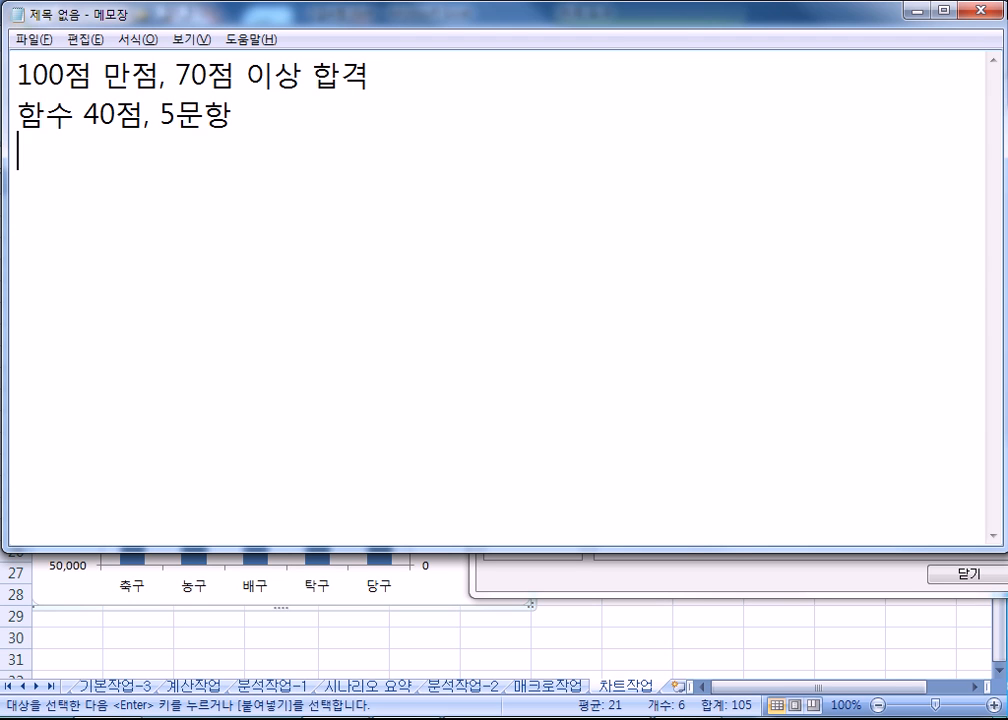